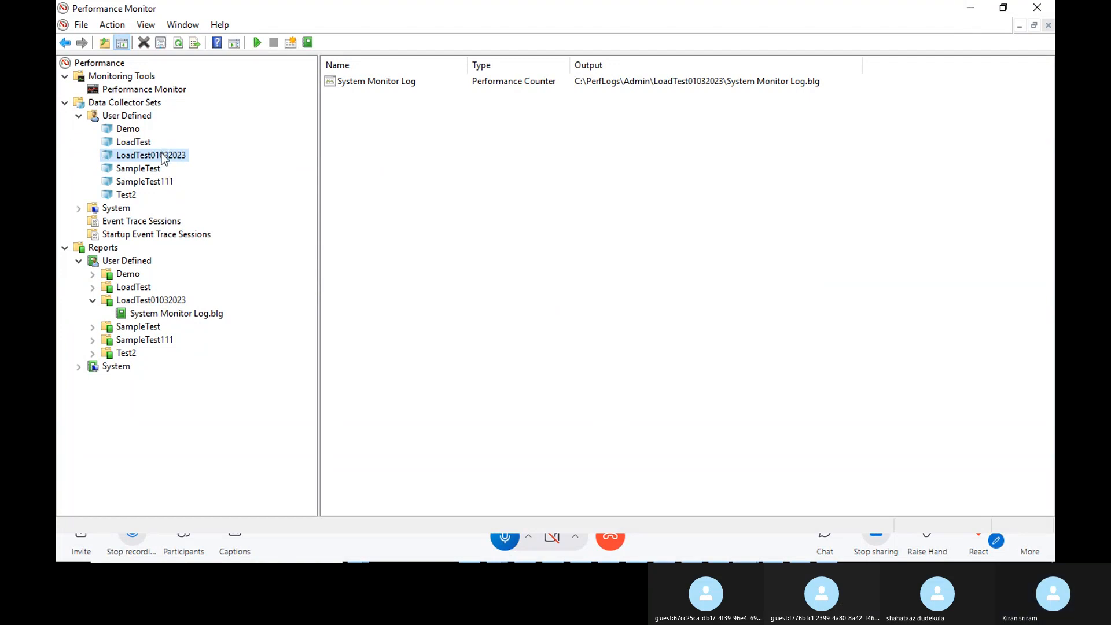
Step: Mute the microphone in the Skype call and turn it back on
left_click(505, 539)
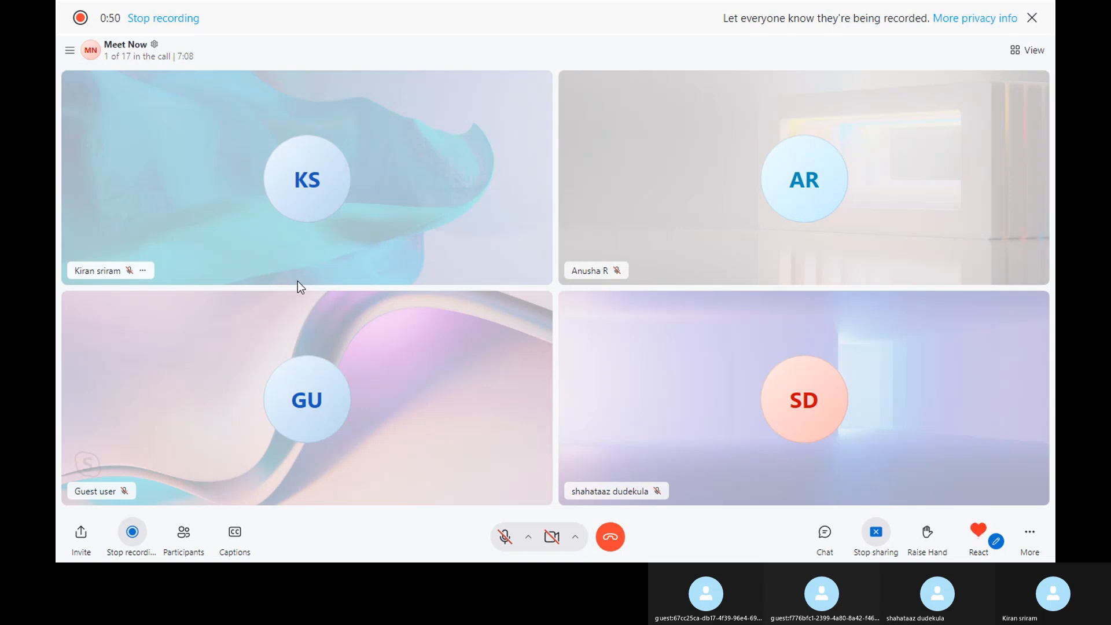
left_click(504, 536)
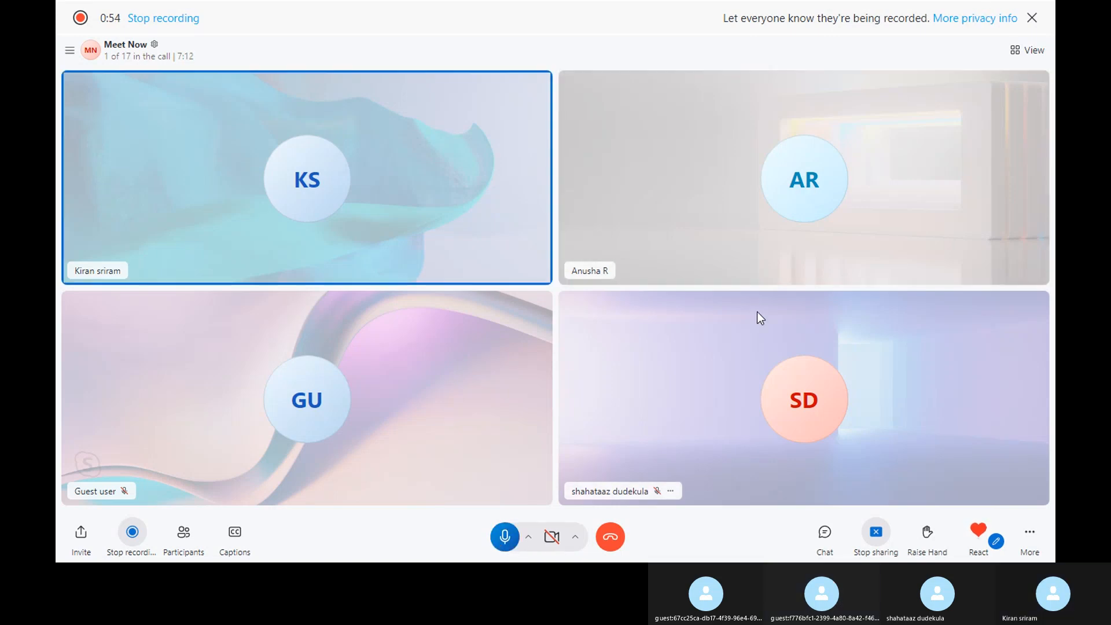
Step: Switch from the Skype call through the open windows to Performance Monitor
key("alt+Tab")
key("alt+Tab")
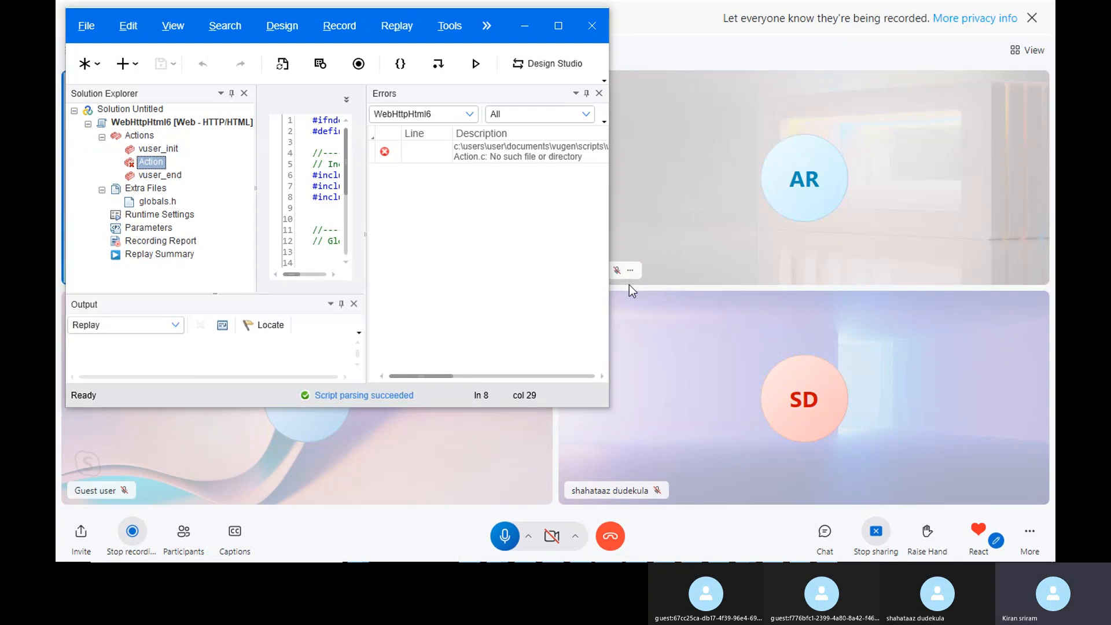
key("alt+Tab")
key("Tab")
key("Tab")
key("Tab")
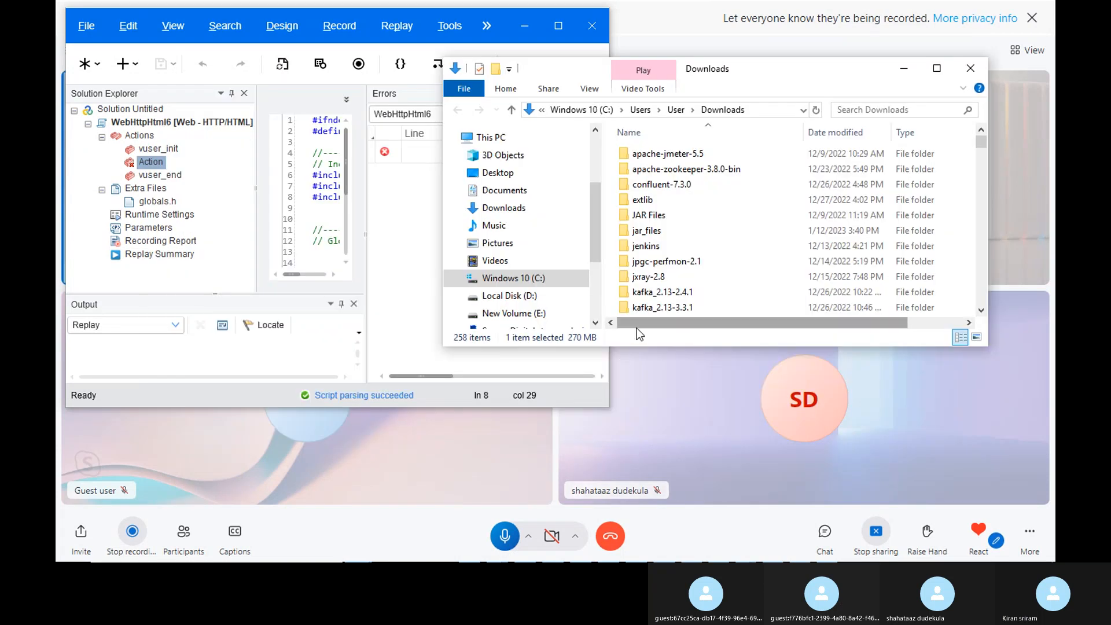
key("alt+Tab")
key("Tab")
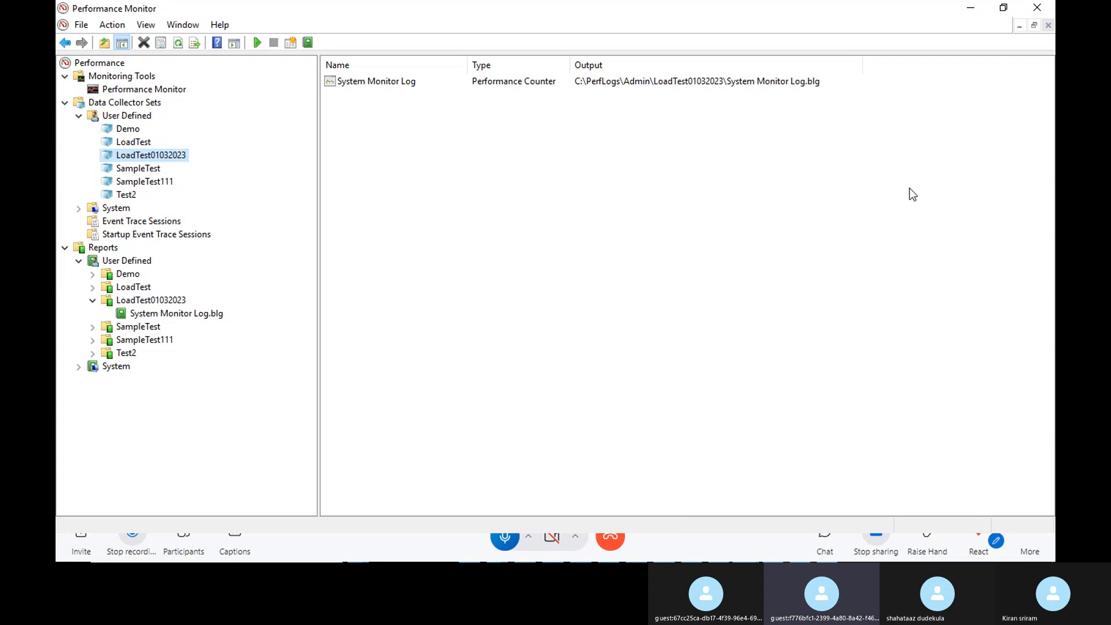
left_click(703, 512)
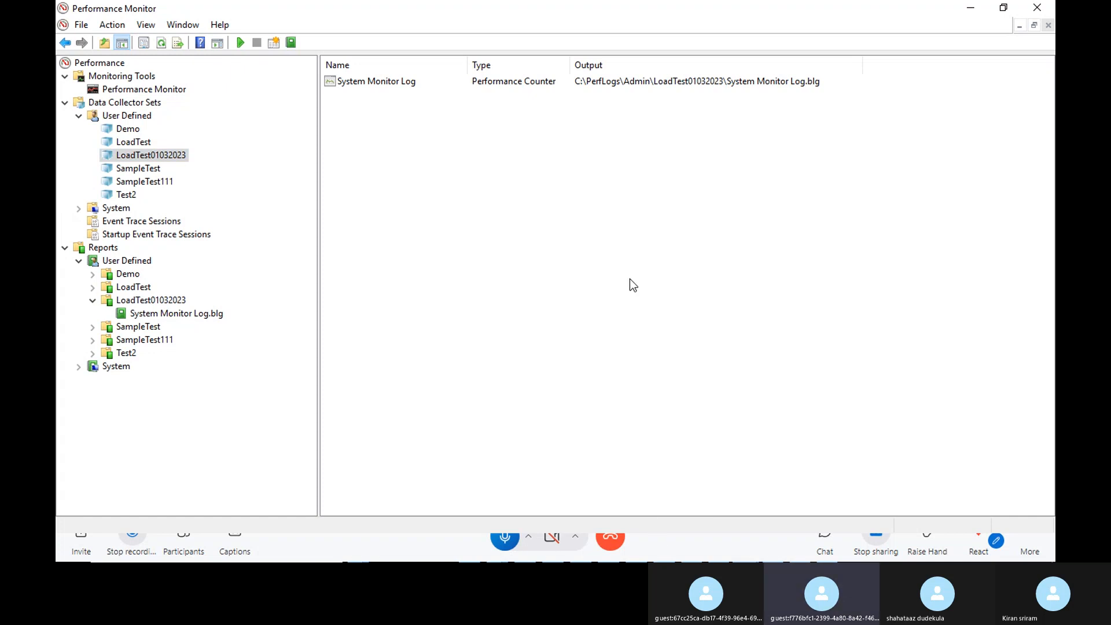
key("alt+Tab")
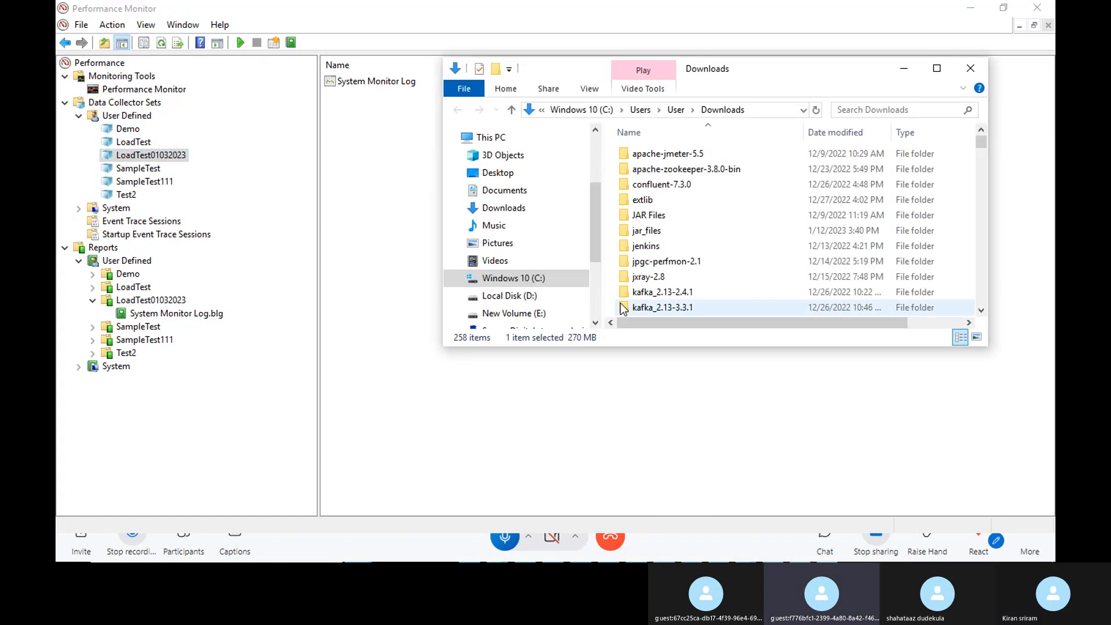
key("alt+Tab")
key("alt+Tab")
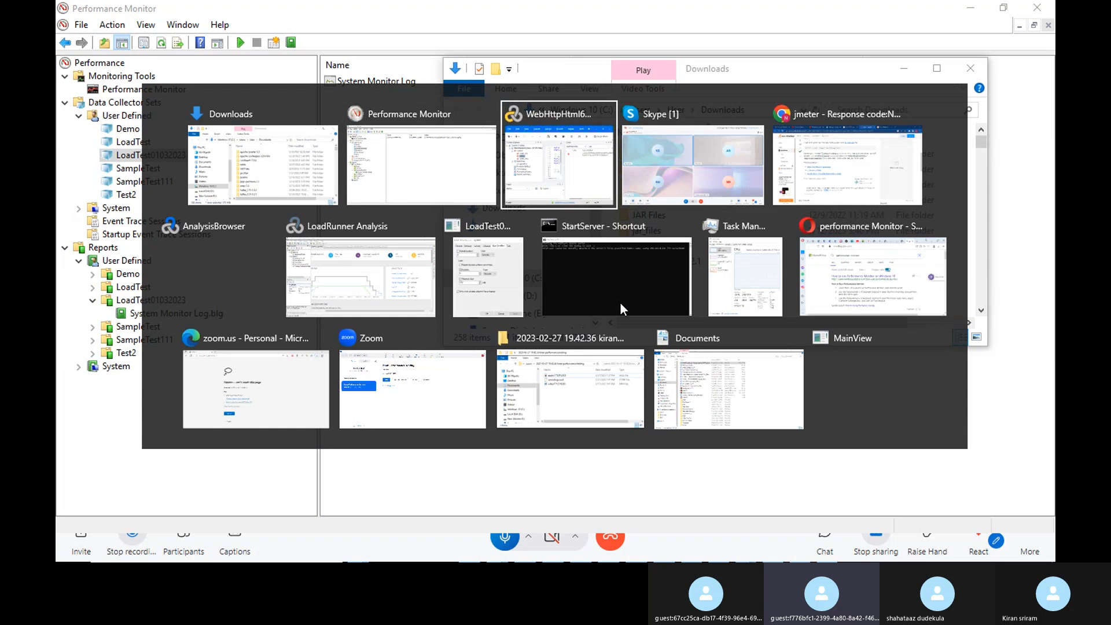
key("alt+shift+Tab")
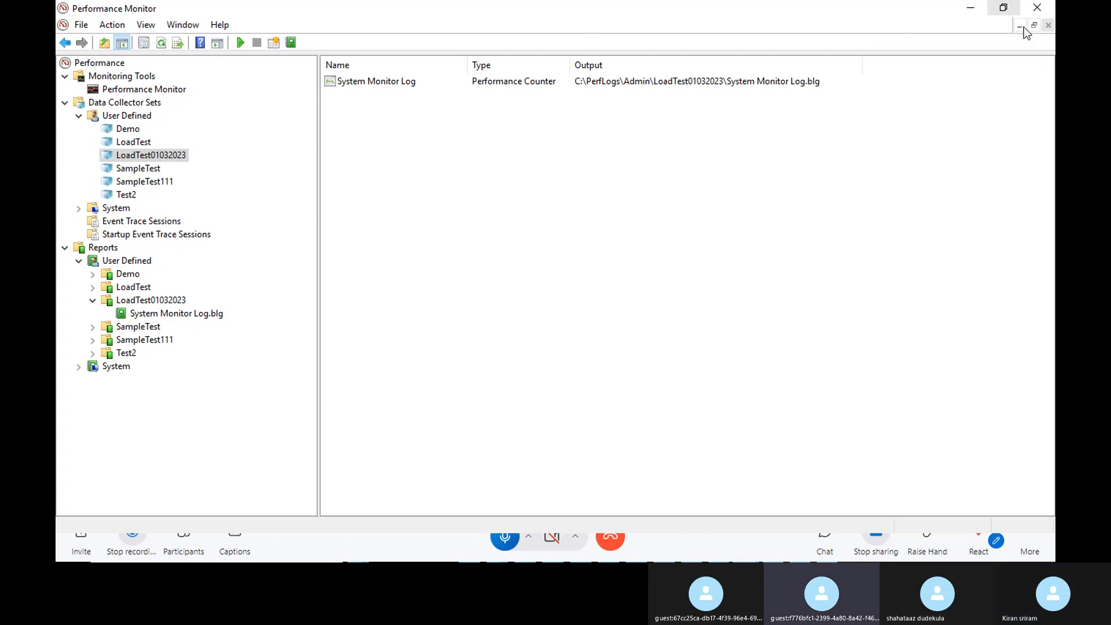
double_click(883, 8)
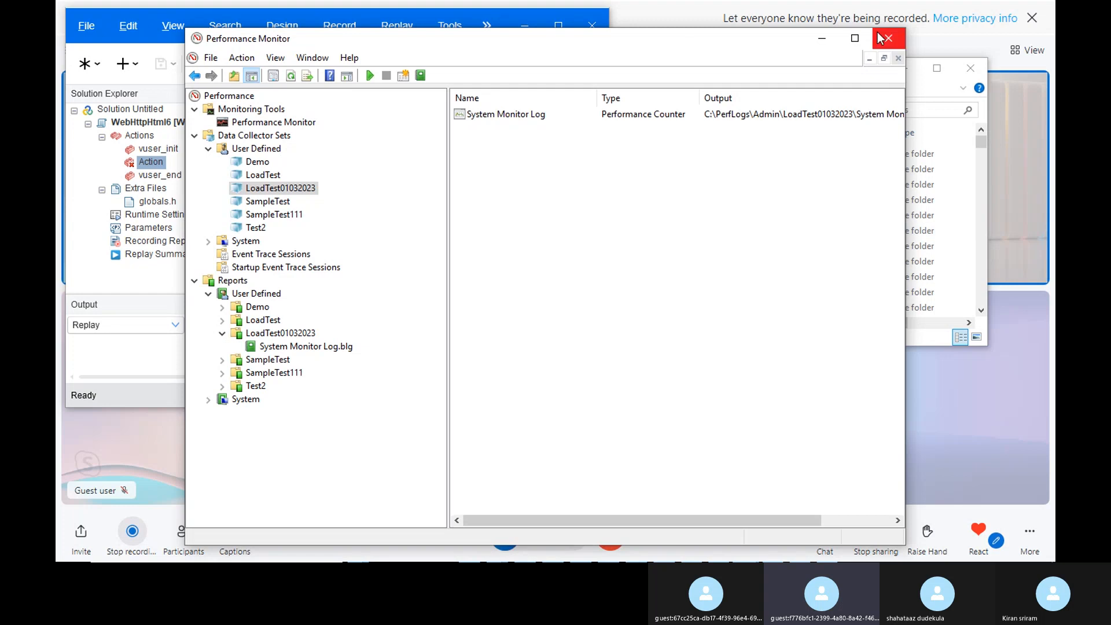
left_click(854, 38)
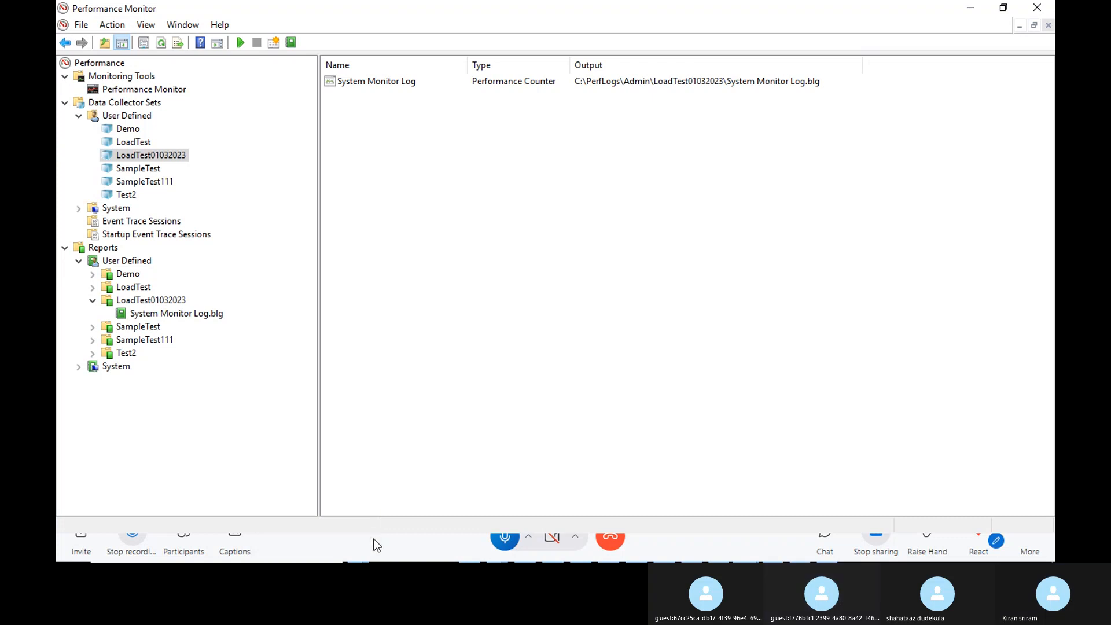
Step: Bring the Skype call to the front and dismiss the recording privacy notice
left_click(711, 528)
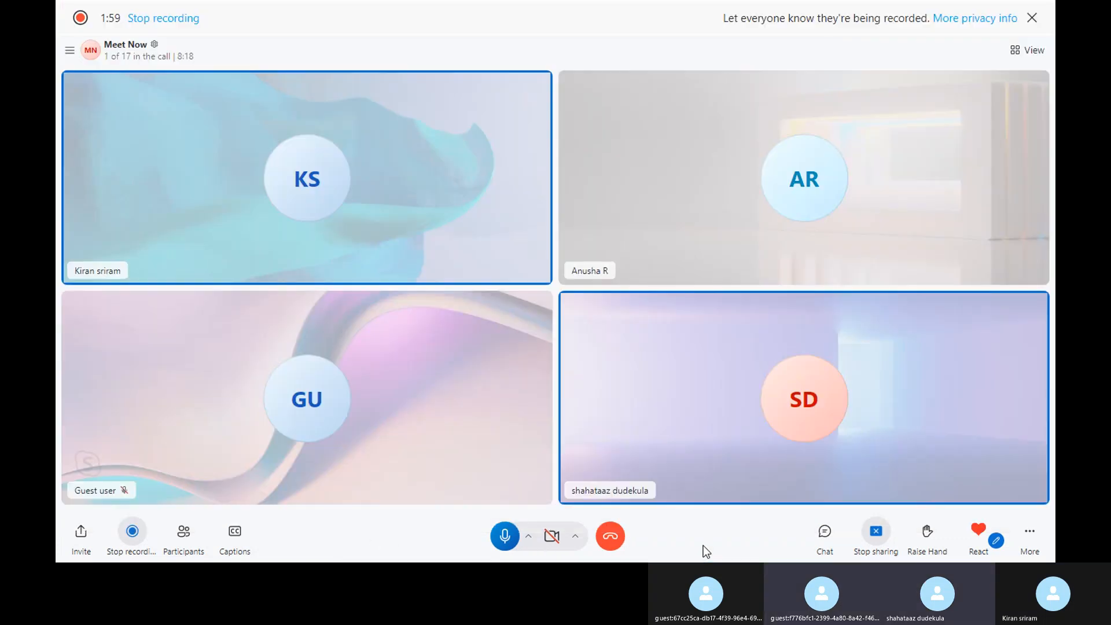
left_click(1032, 18)
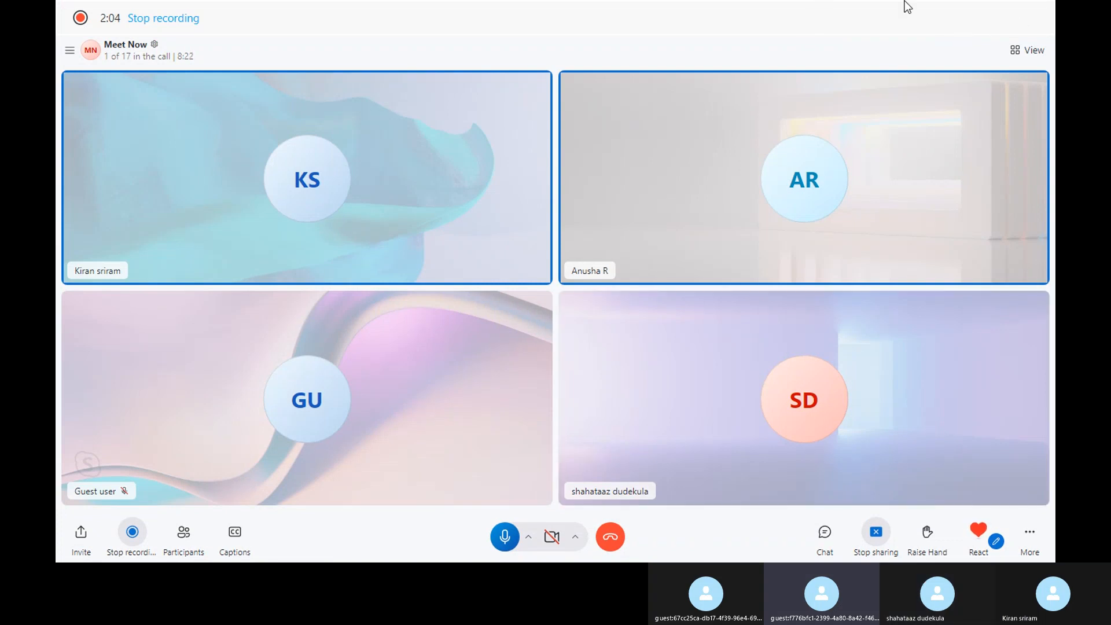
Step: Switch to Performance Monitor and minimize its window so the Skype call shows
key("alt+Tab")
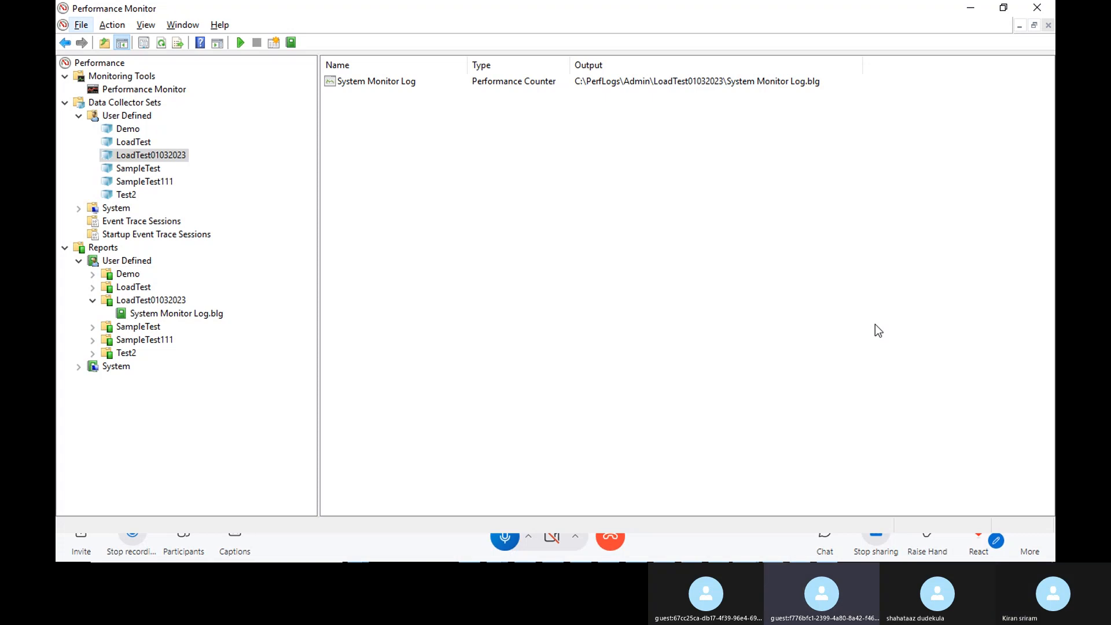
left_click(83, 26)
mouse_move(112, 27)
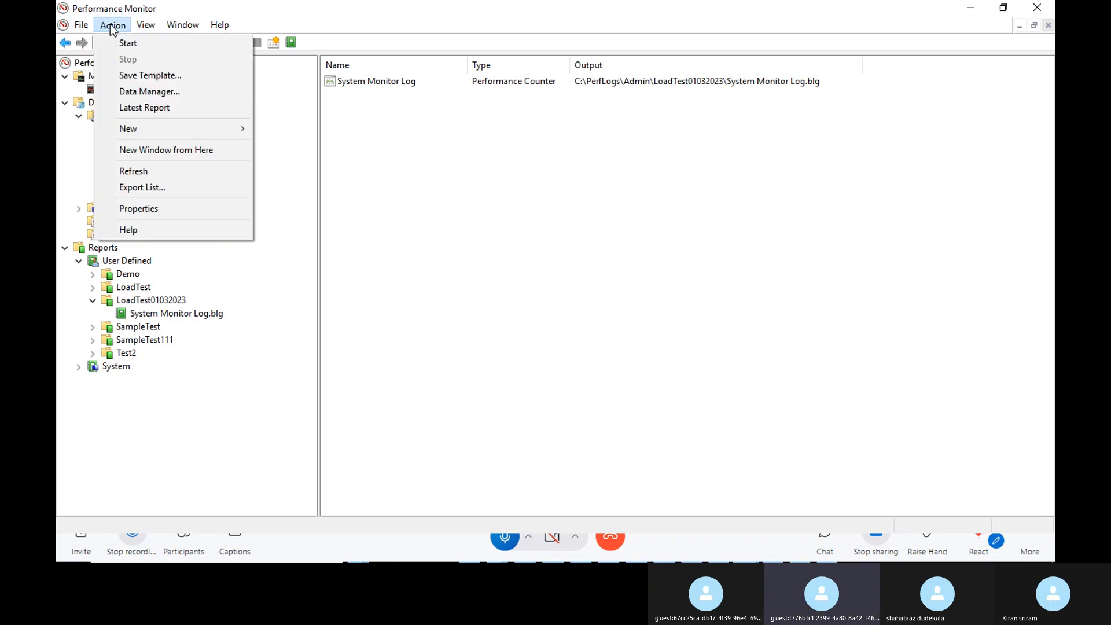
left_click(966, 9)
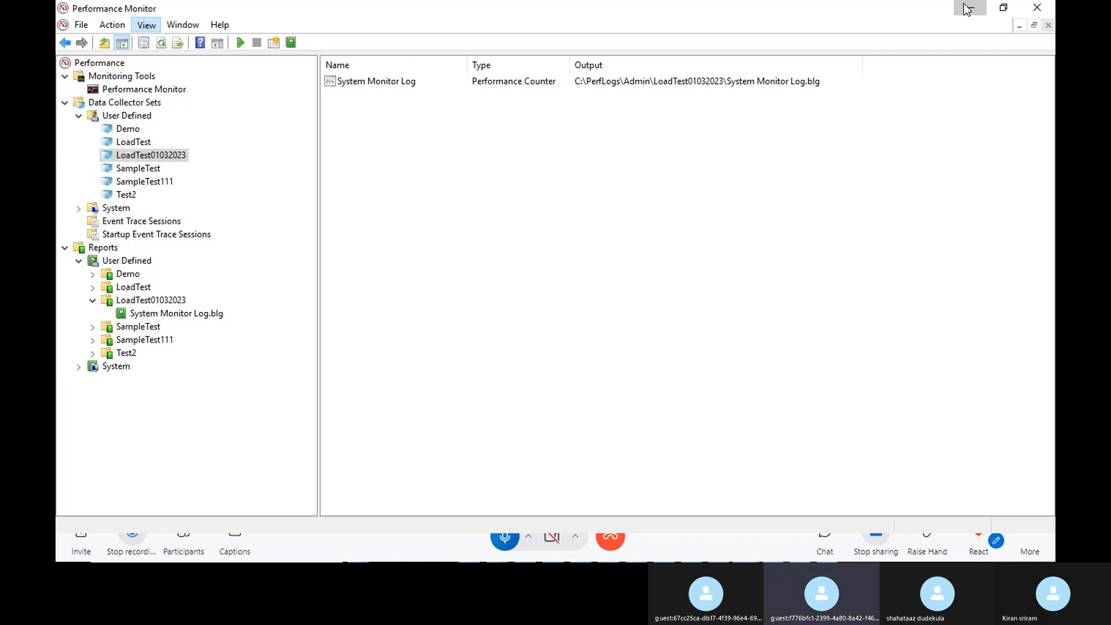
left_click(966, 9)
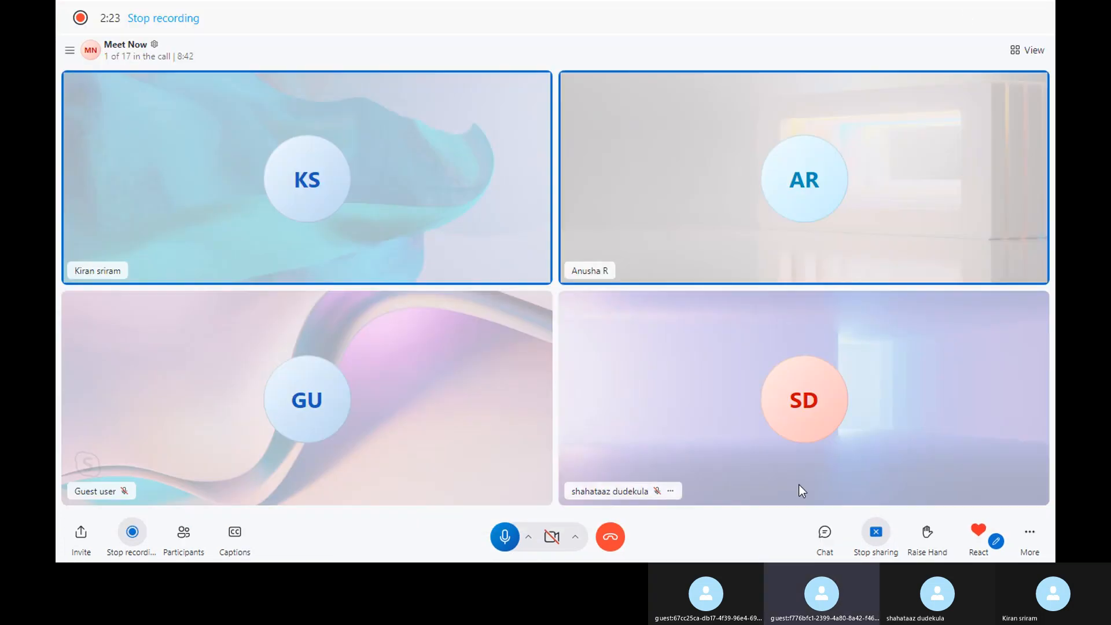
left_click(1033, 534)
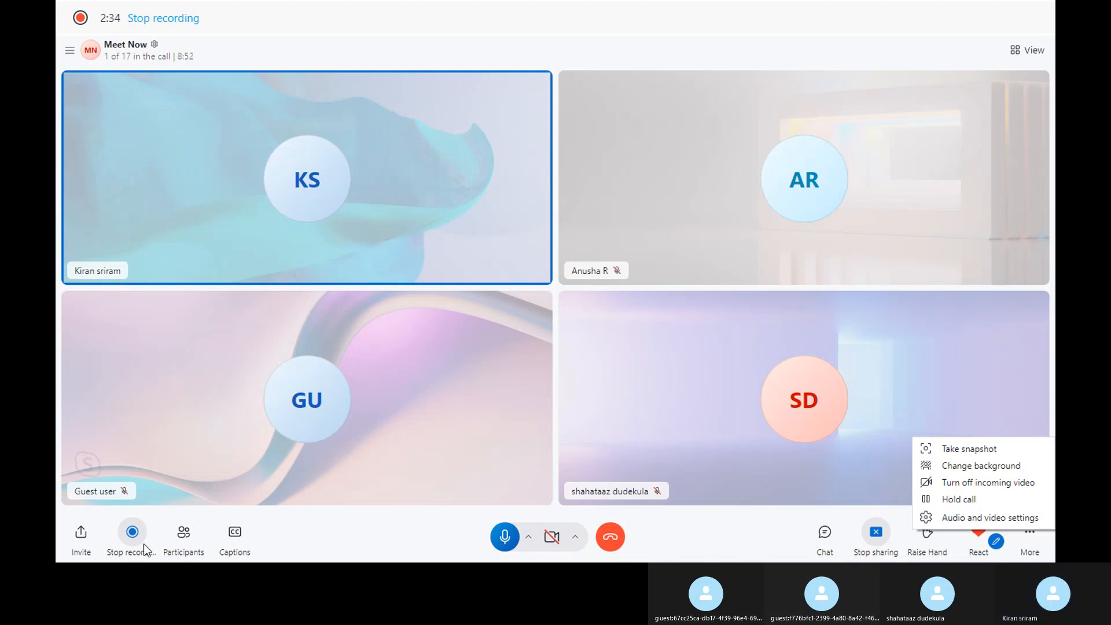
left_click(576, 536)
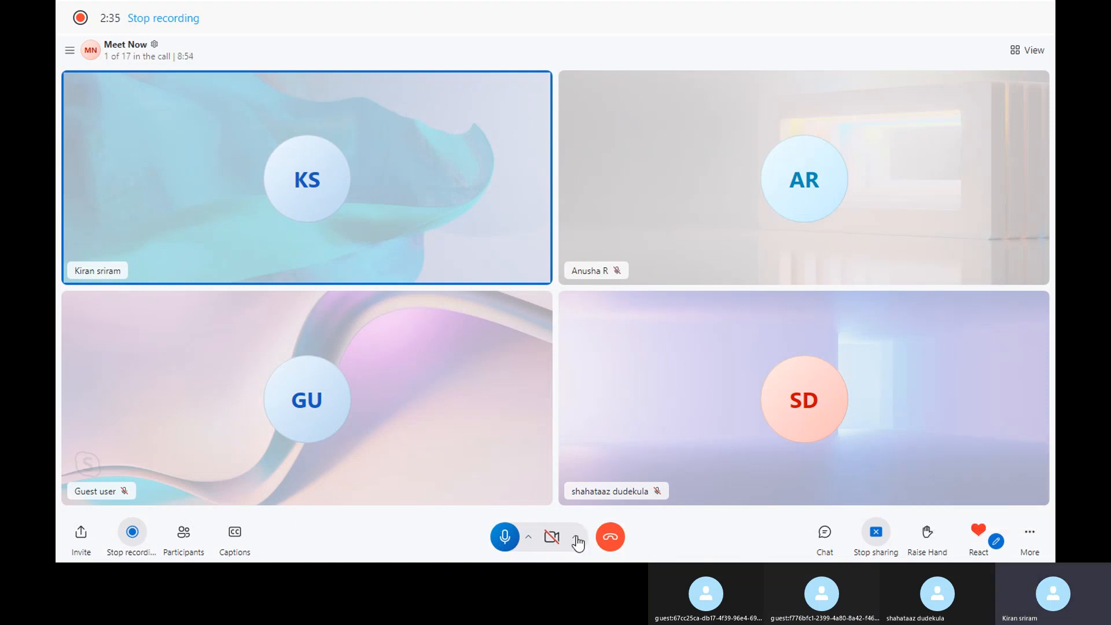
left_click(575, 538)
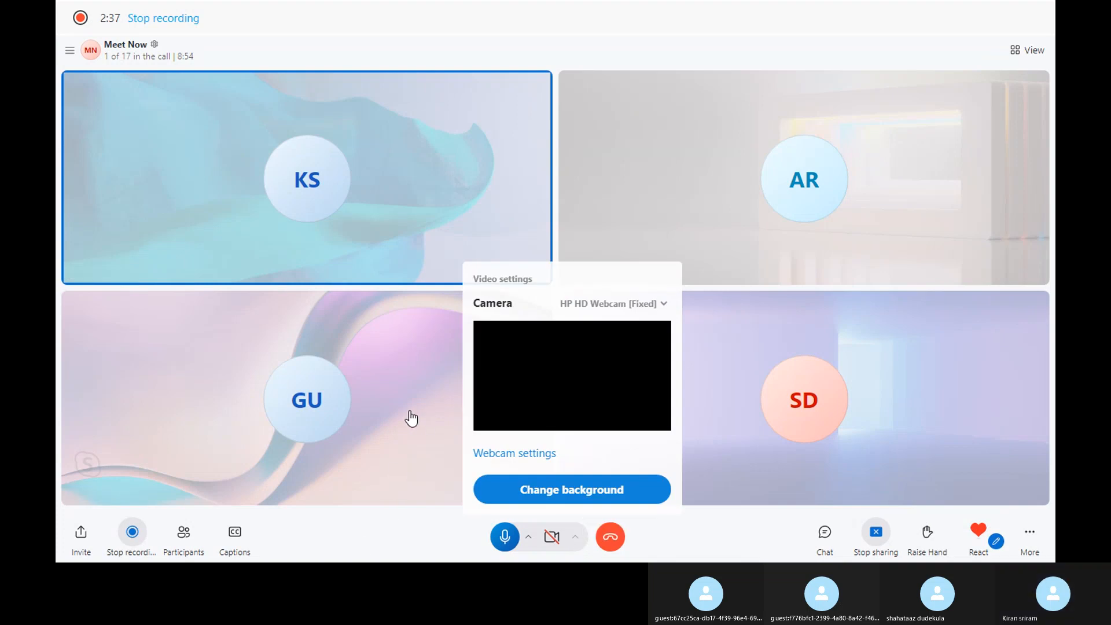
left_click(299, 311)
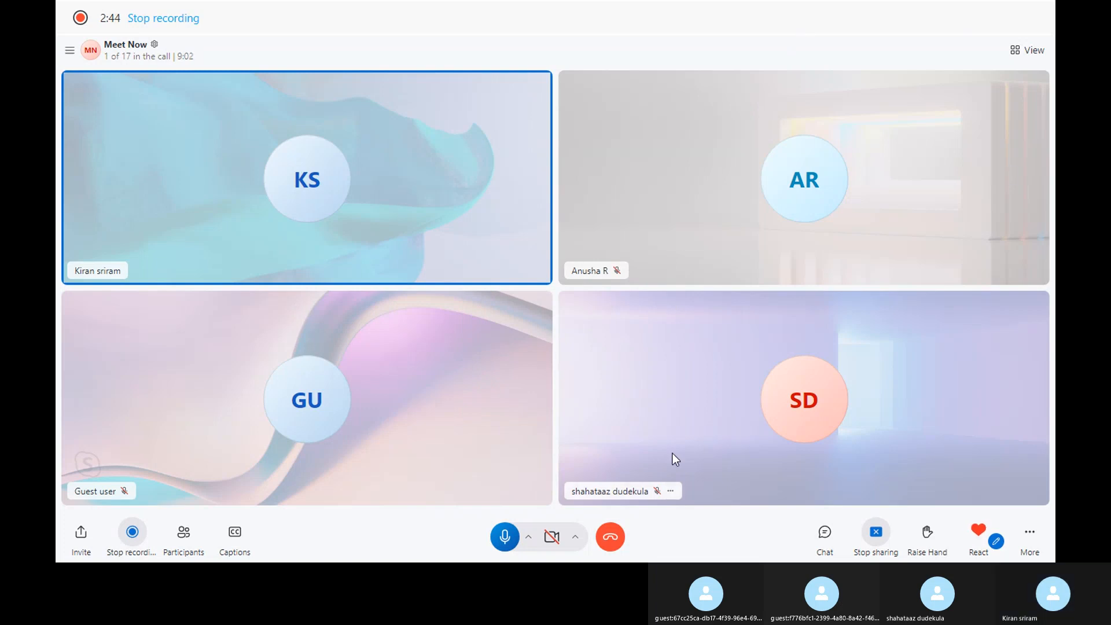
Step: Switch the call's screen sharing to the Generic PnP Monitor desktop, leaving computer sound off
left_click(878, 531)
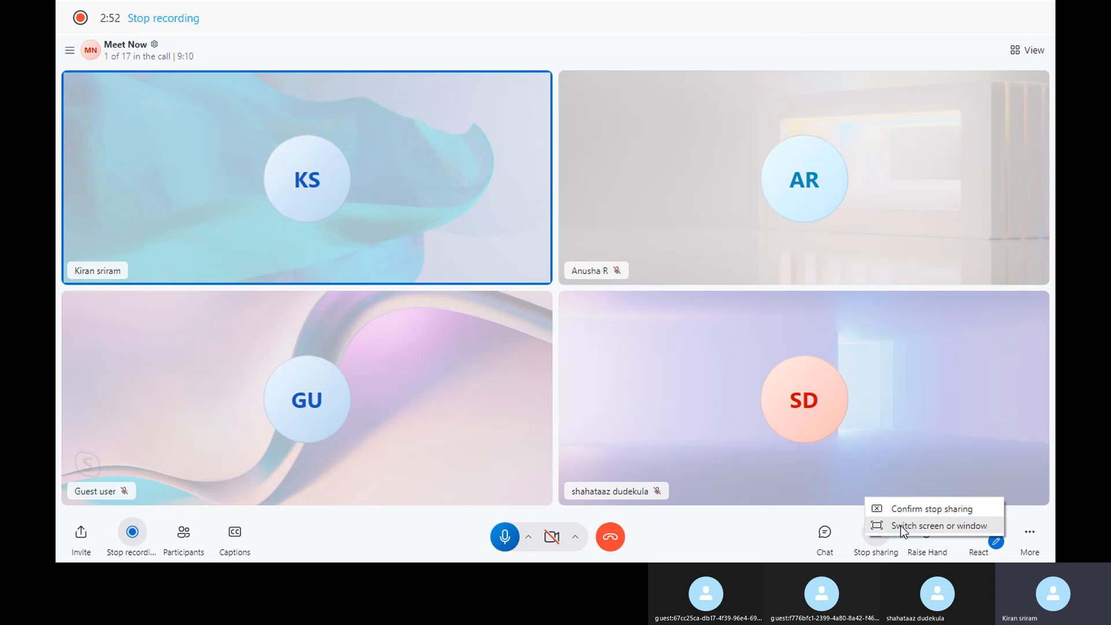
left_click(900, 525)
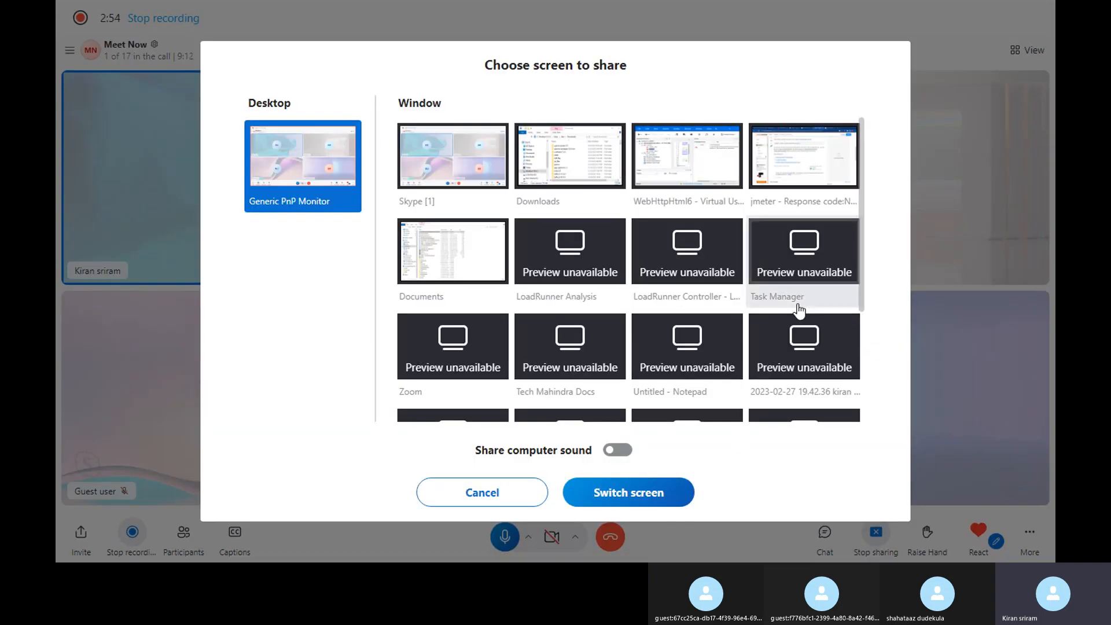
left_click(628, 492)
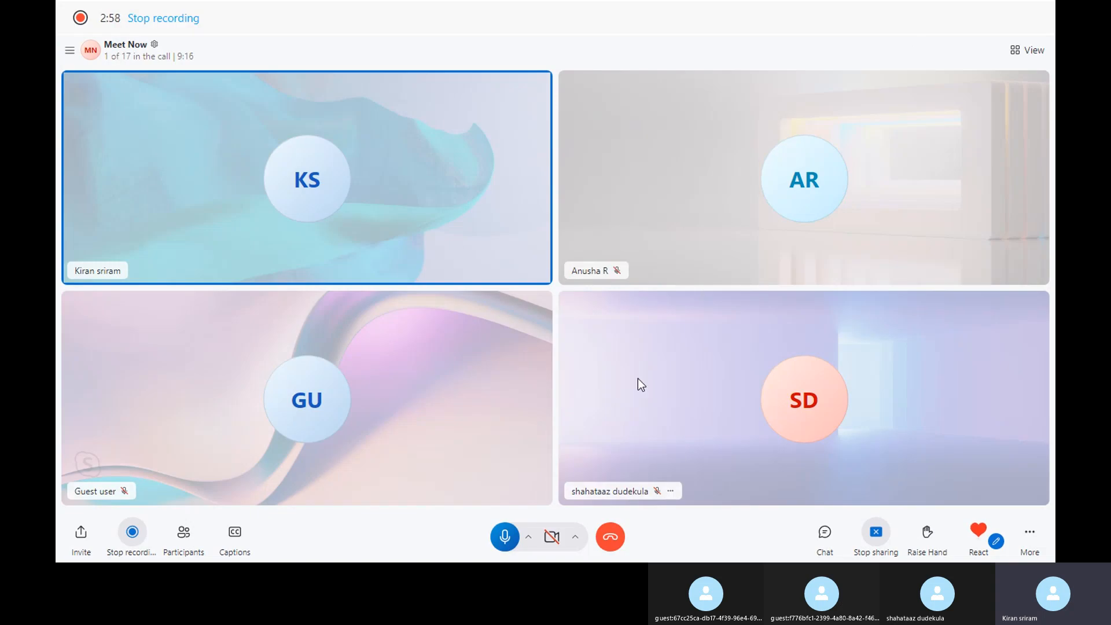
Step: Look through the open windows, including the Opera search page, and bring Performance Monitor to the front
key("alt+Tab")
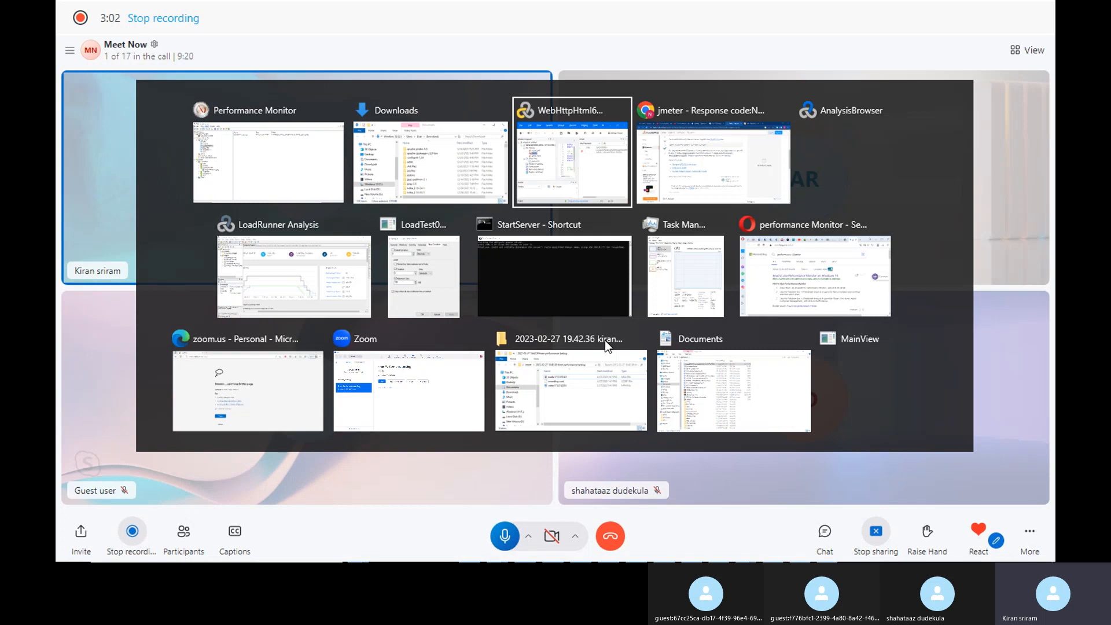
key("alt+Tab")
key("alt+Tab")
key("alt+Tab")
key("alt+Tab")
key("alt+Tab")
key("alt+Tab")
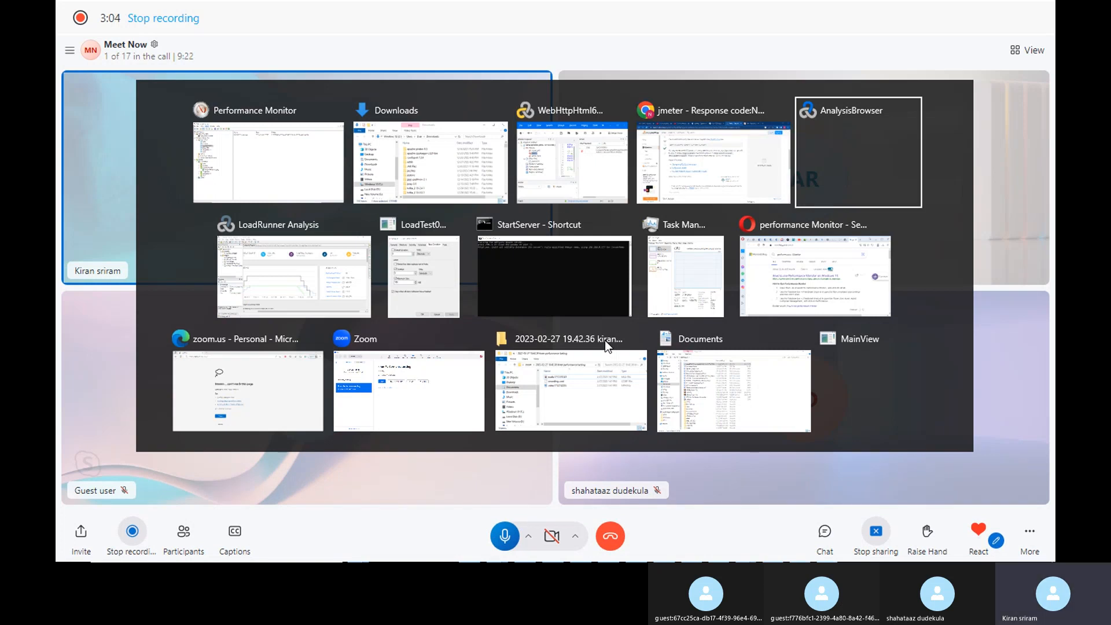
key("alt+Tab")
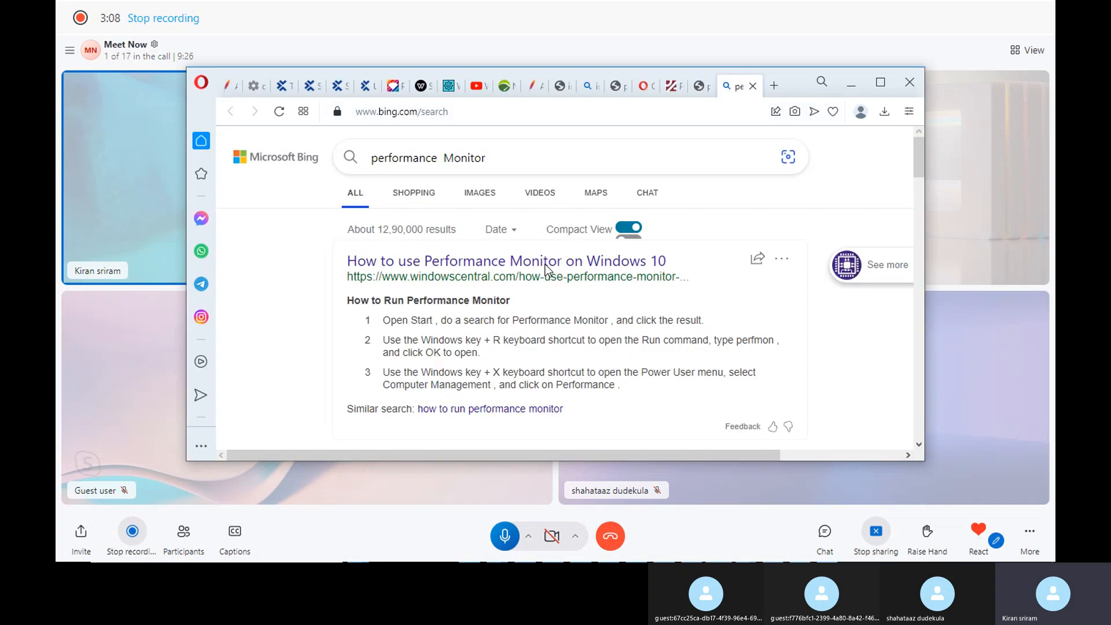
key("alt+Tab")
key("alt+Tab")
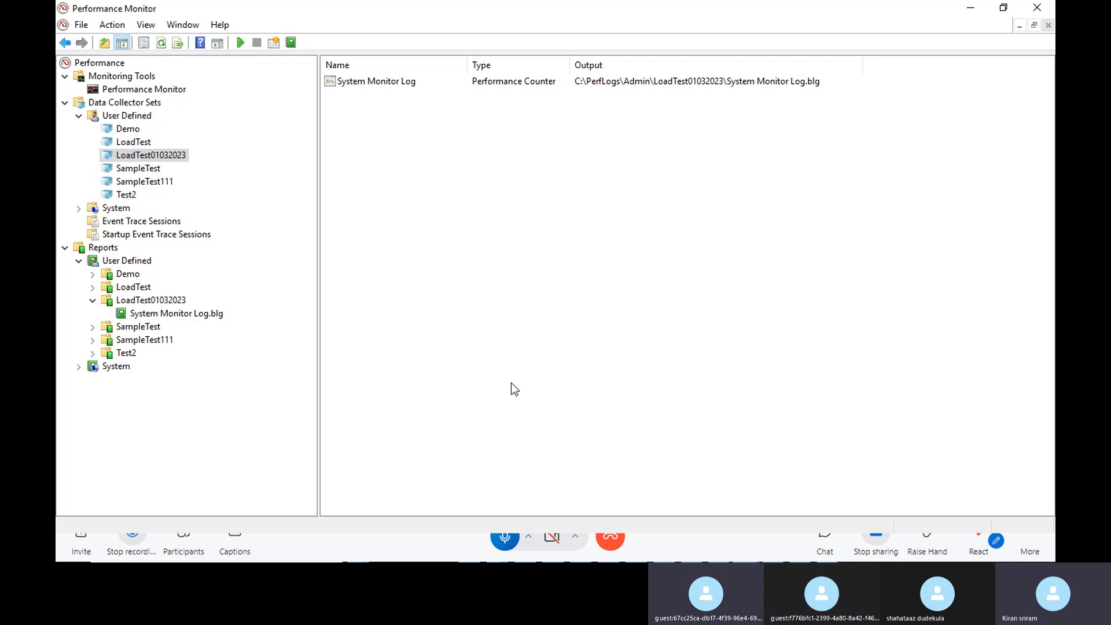
Step: Minimize the Performance Monitor and Opera windows to get back to the Skype call
key("alt+Tab")
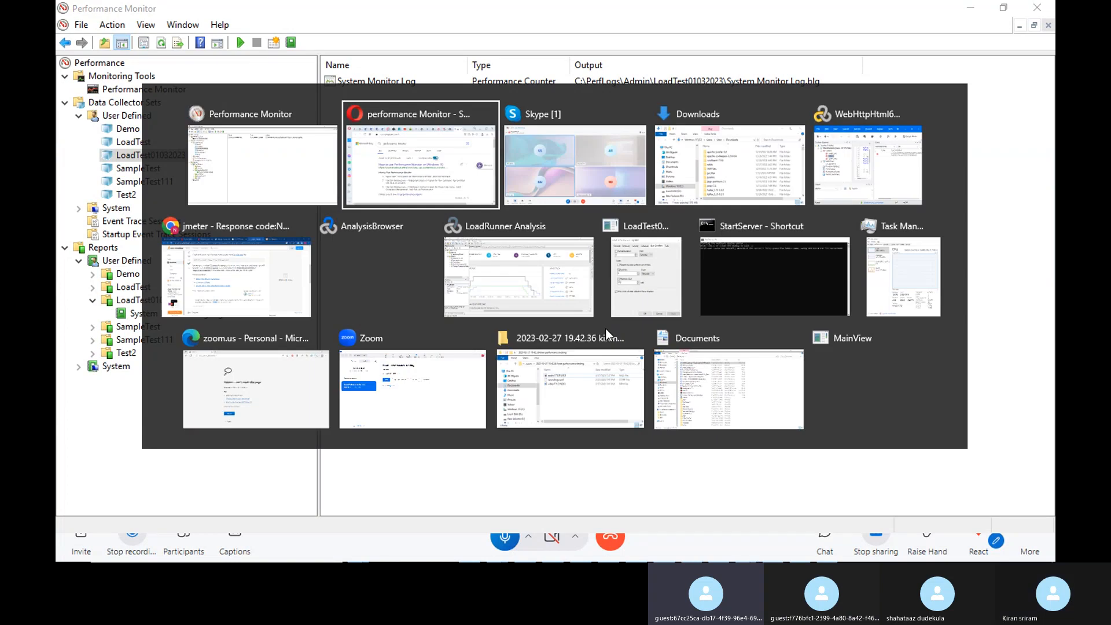
key("alt+shift+Tab")
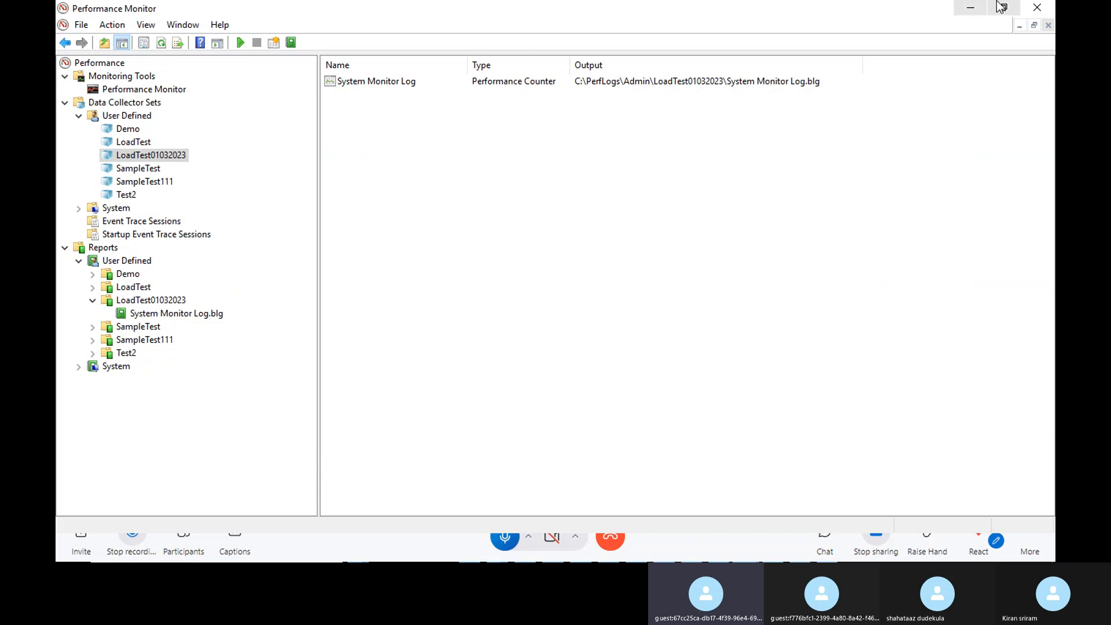
left_click(972, 13)
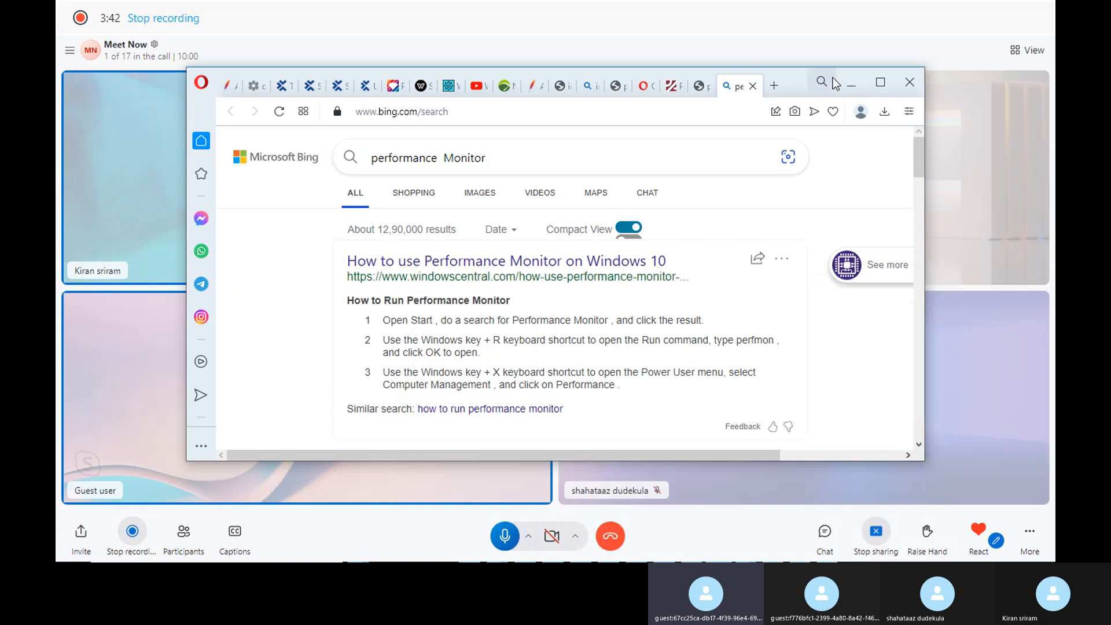
left_click(847, 87)
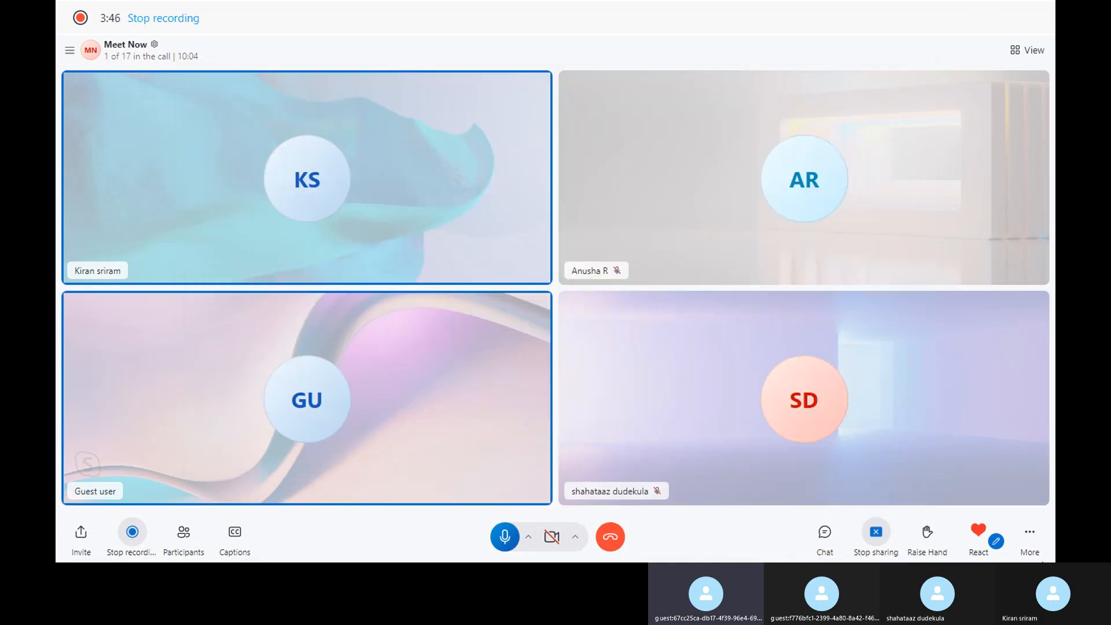
left_click(1036, 53)
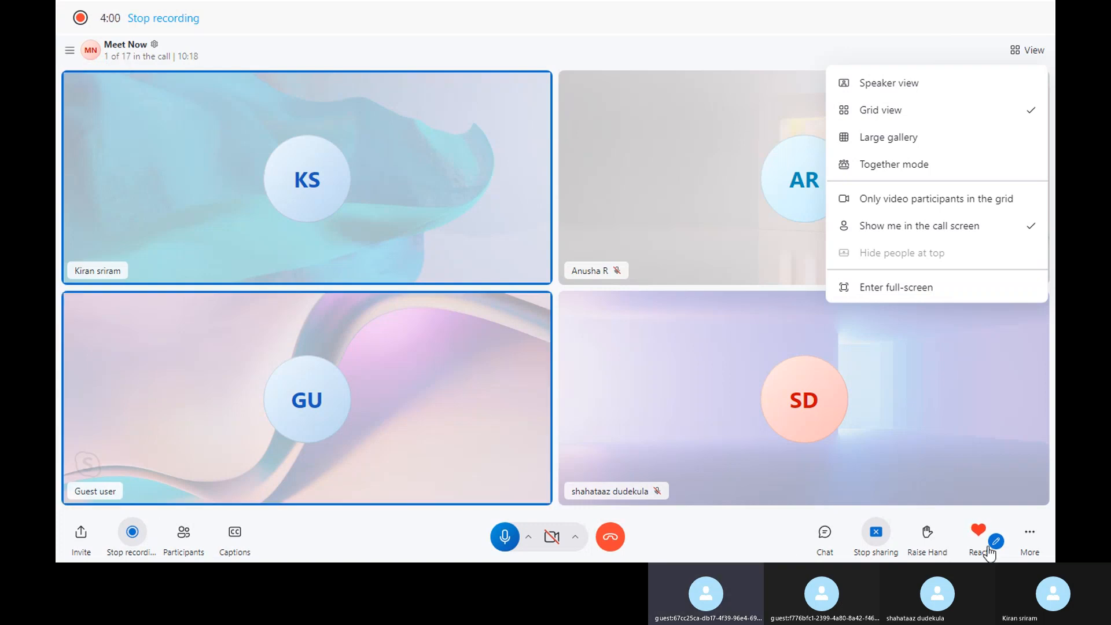
left_click(1029, 533)
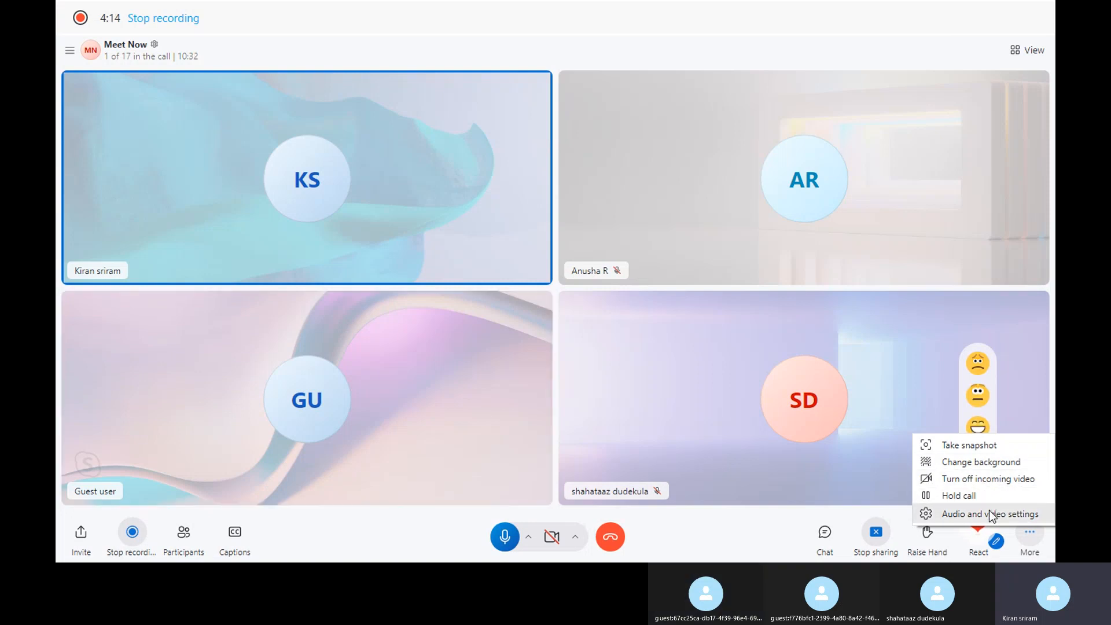
left_click(862, 476)
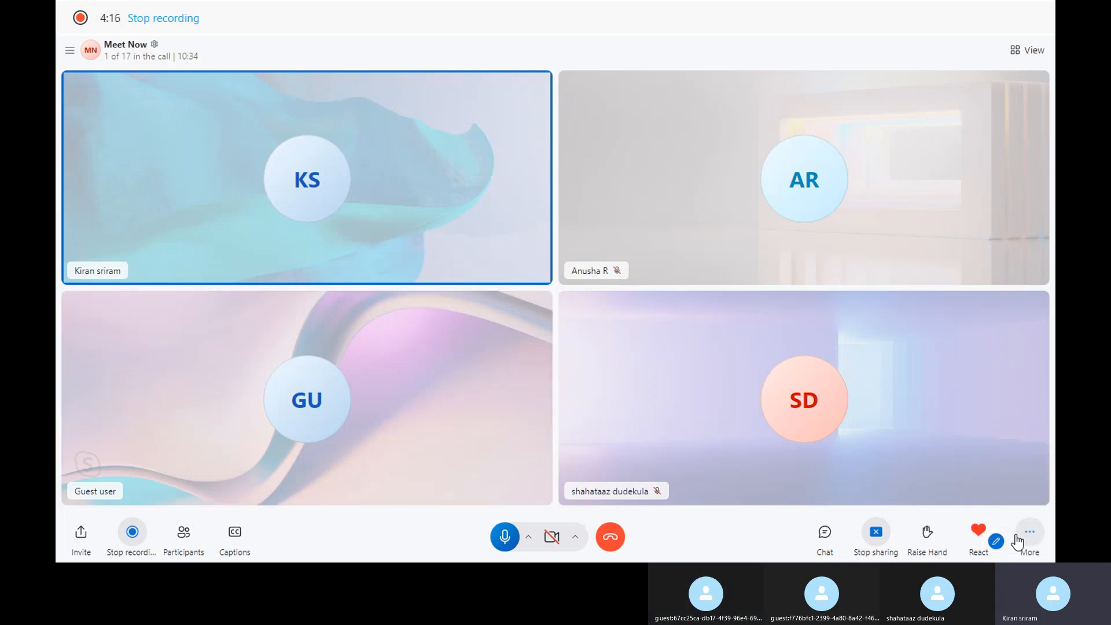
mouse_move(993, 550)
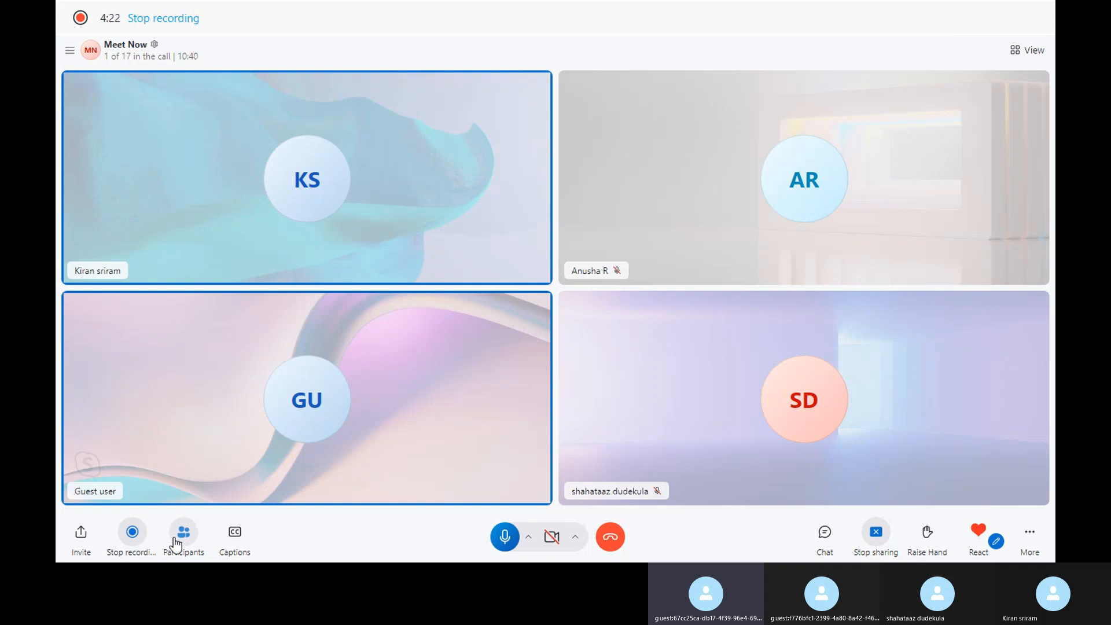
left_click(240, 548)
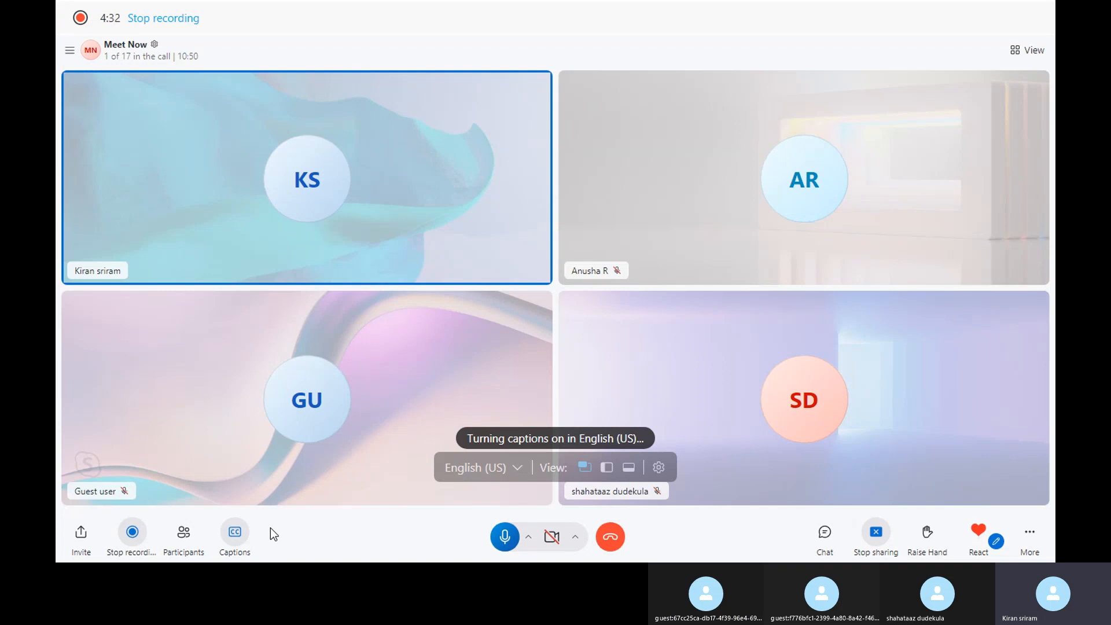
left_click(244, 533)
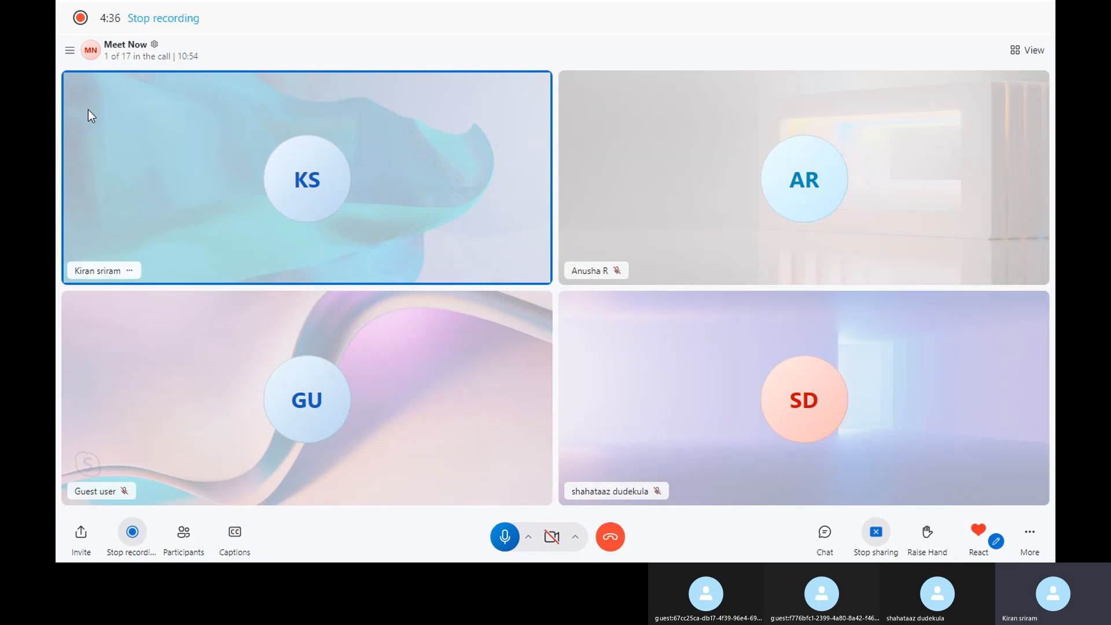
Step: Show the chat list beside the Skype call and look at the account menu
left_click(70, 51)
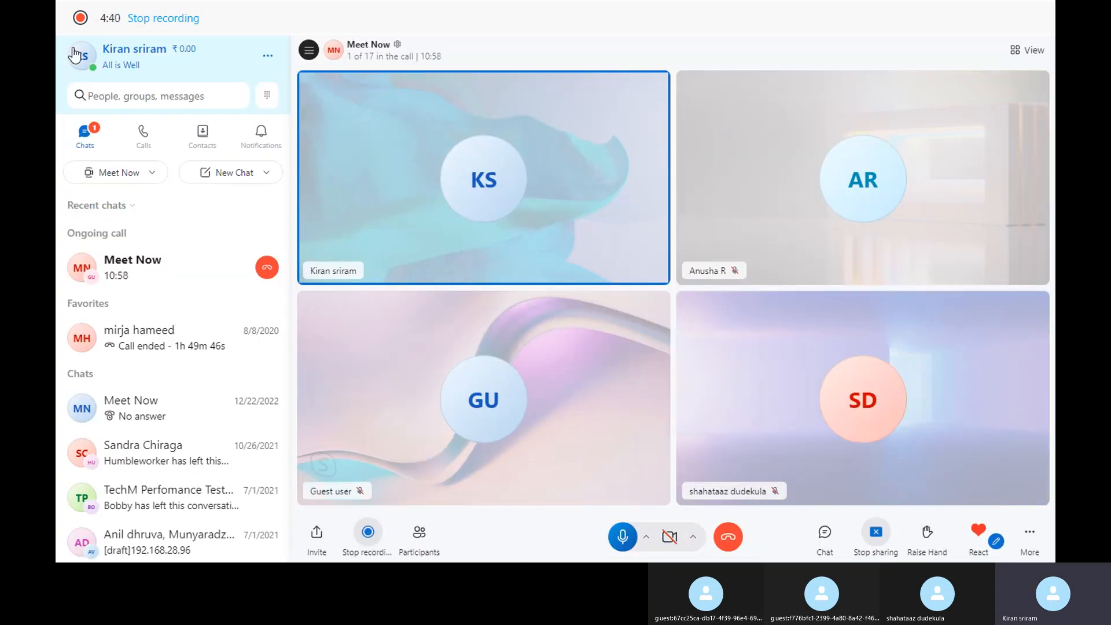
left_click(75, 53)
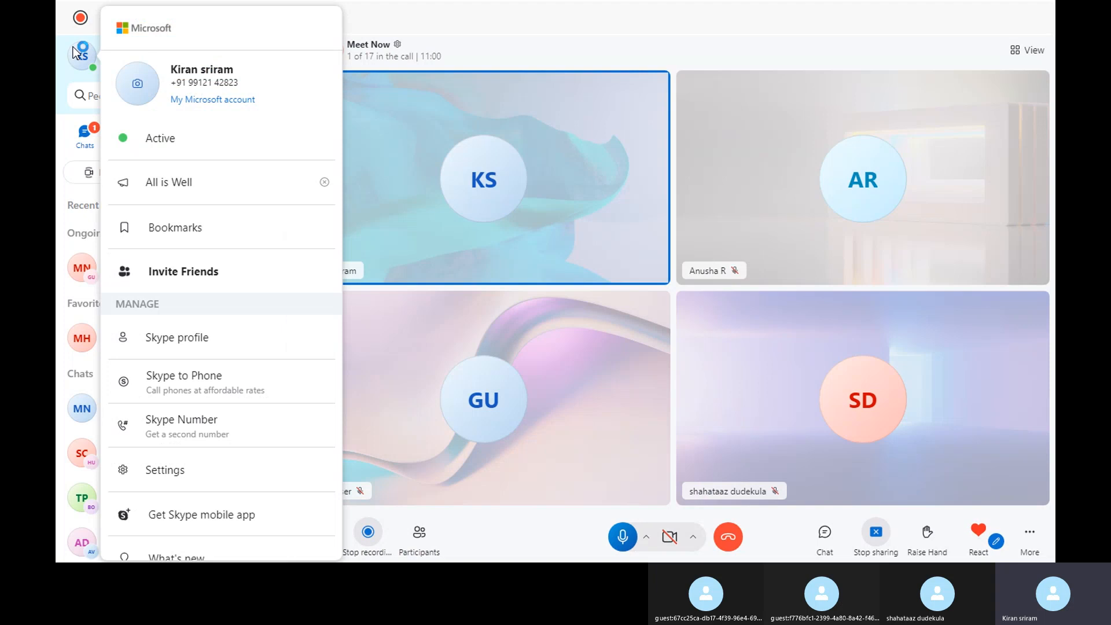
left_click(74, 53)
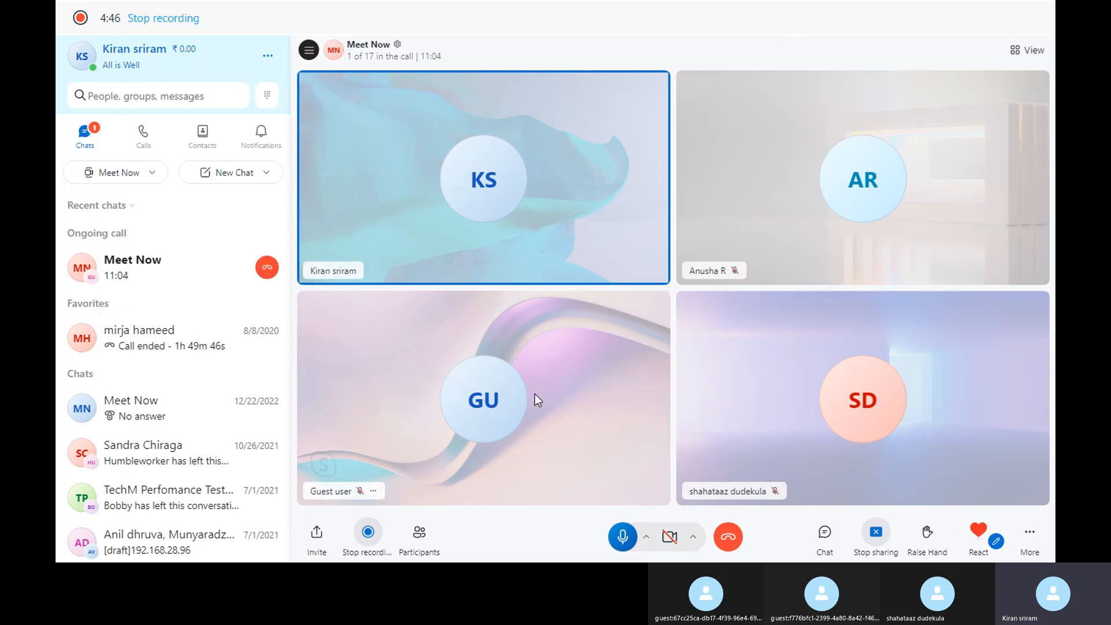
Step: Switch from the Skype call to Performance Monitor and on to the LoadRunner Analysis summary report
key("alt+Tab")
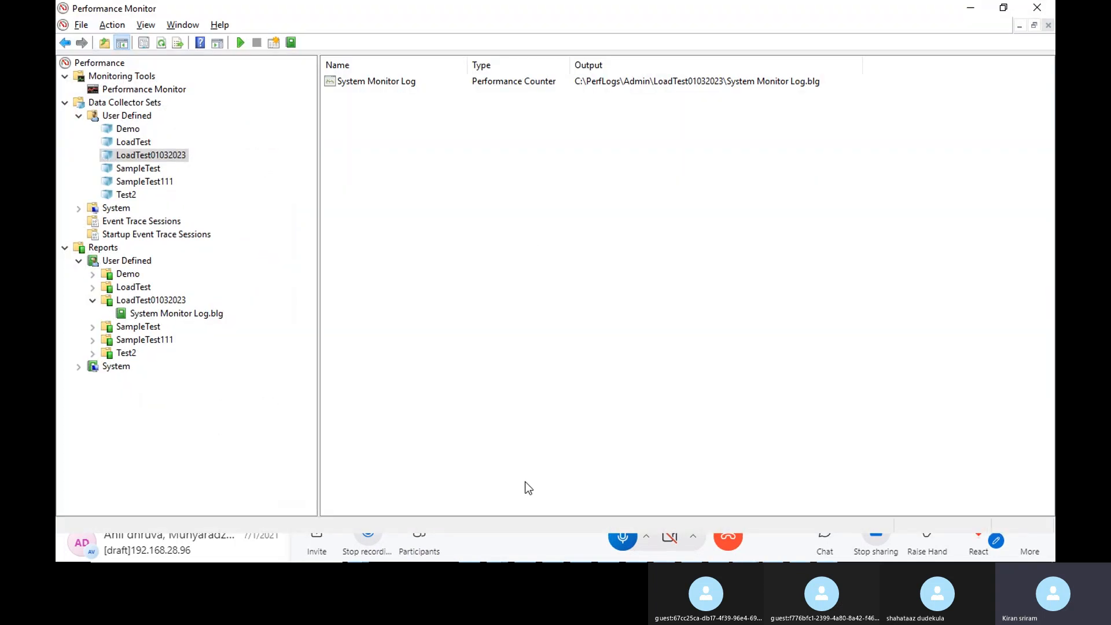
key("alt+Tab")
key("alt+Tab")
key("alt+Tab")
key("alt+Tab")
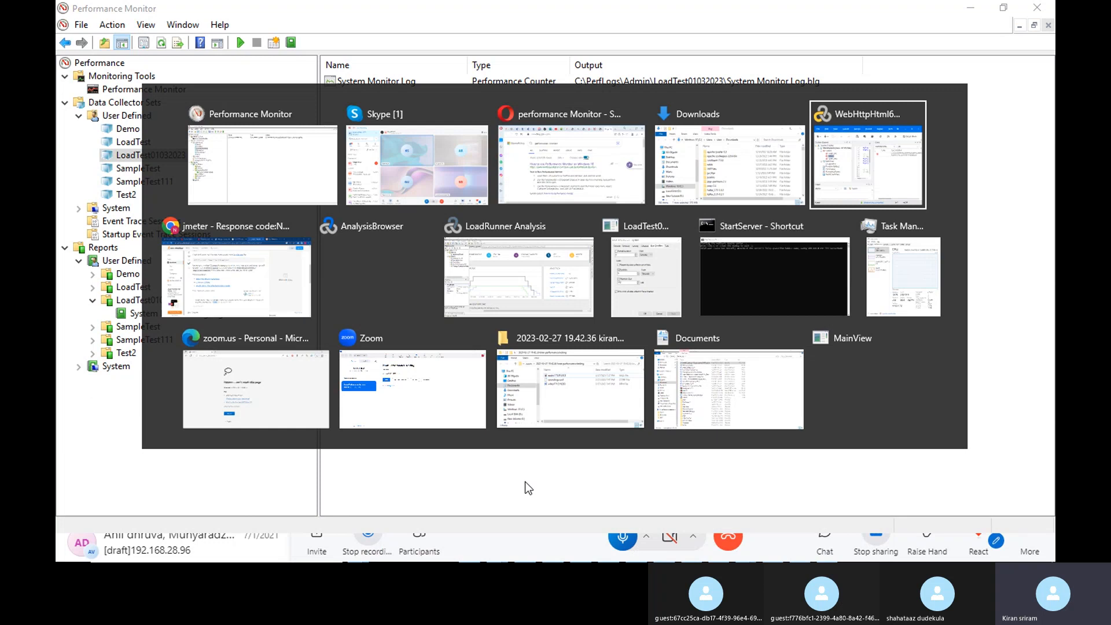
key("alt+Tab")
key("alt+Tab")
key("alt+Tab")
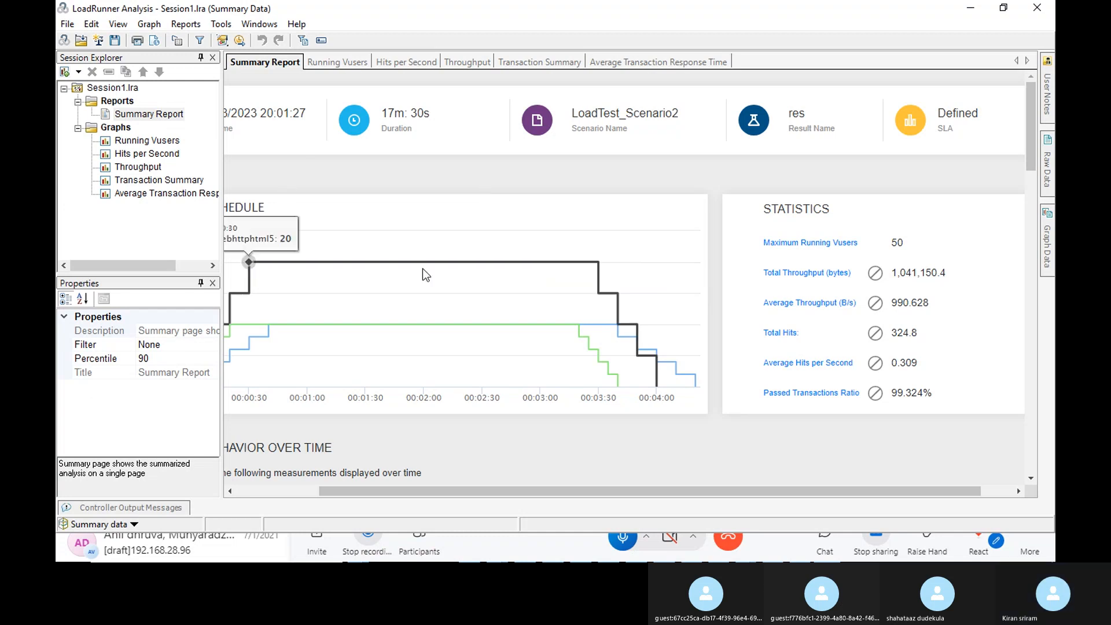
Step: Find the LoadTest01032023 Properties dialog among the open windows, bring it up, and close it
key("alt+Tab")
key("alt+Tab")
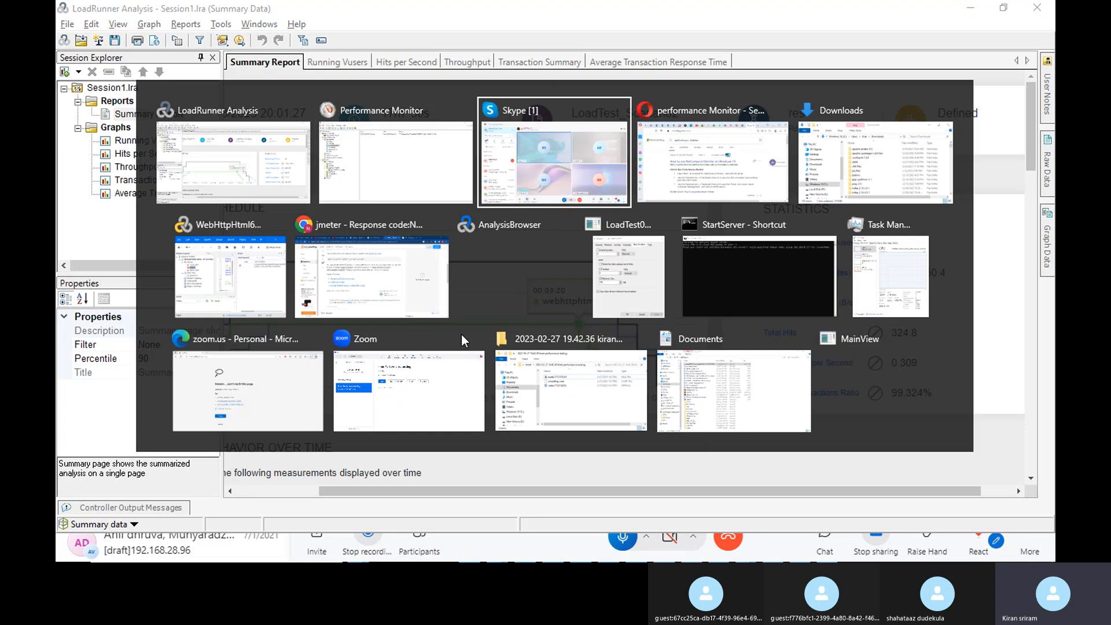
key("alt+Tab")
key("alt+Tab")
key("alt+Tab")
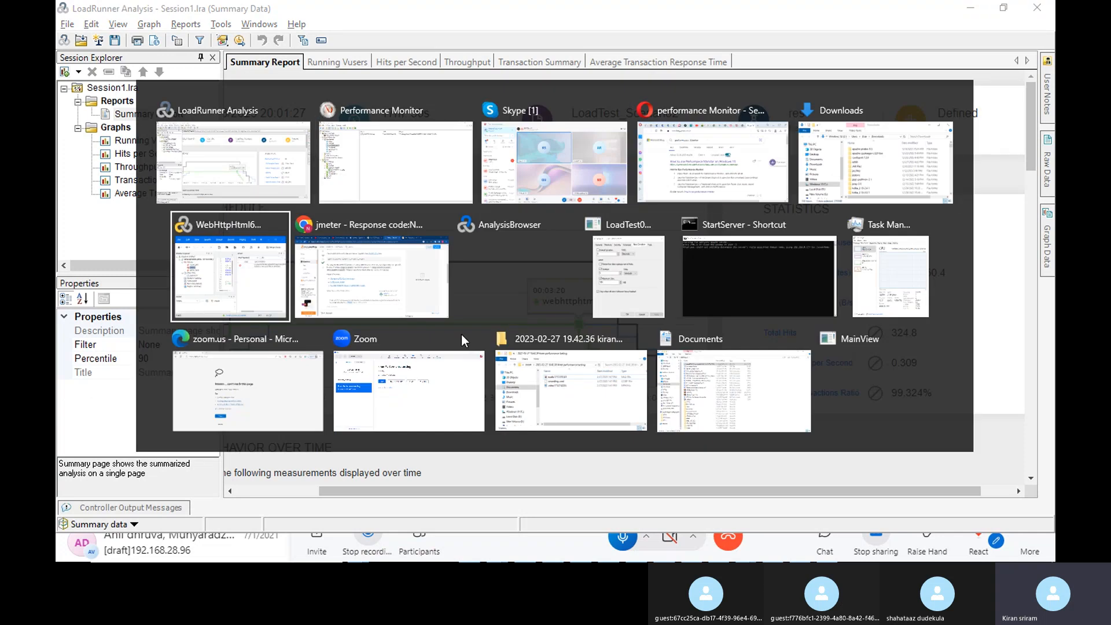
key("alt+Tab")
key("alt+Tab")
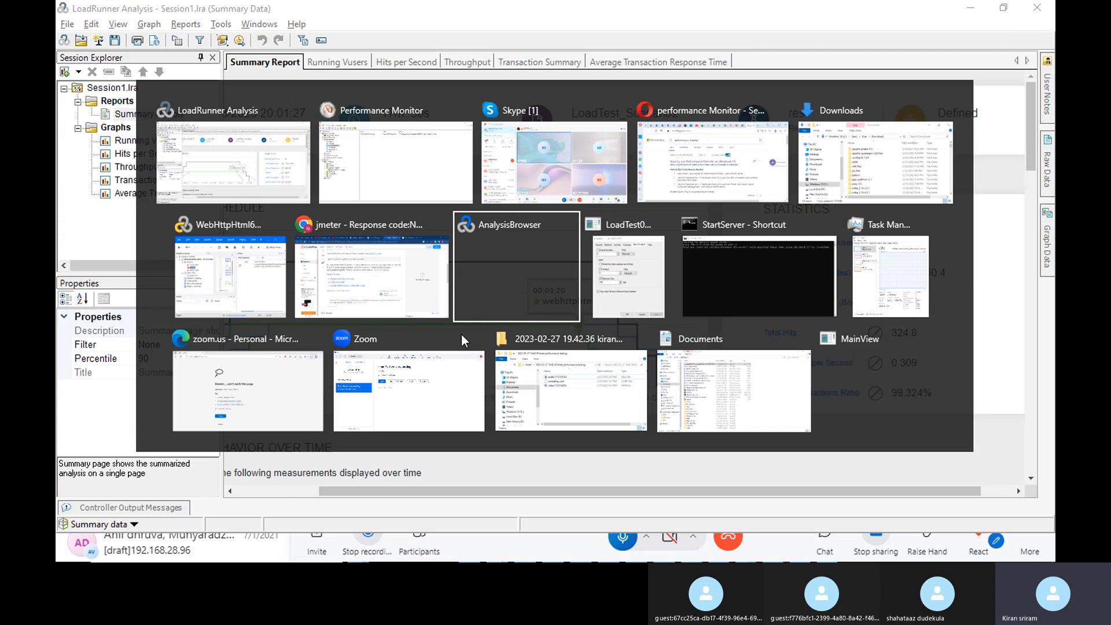
key("alt+Up")
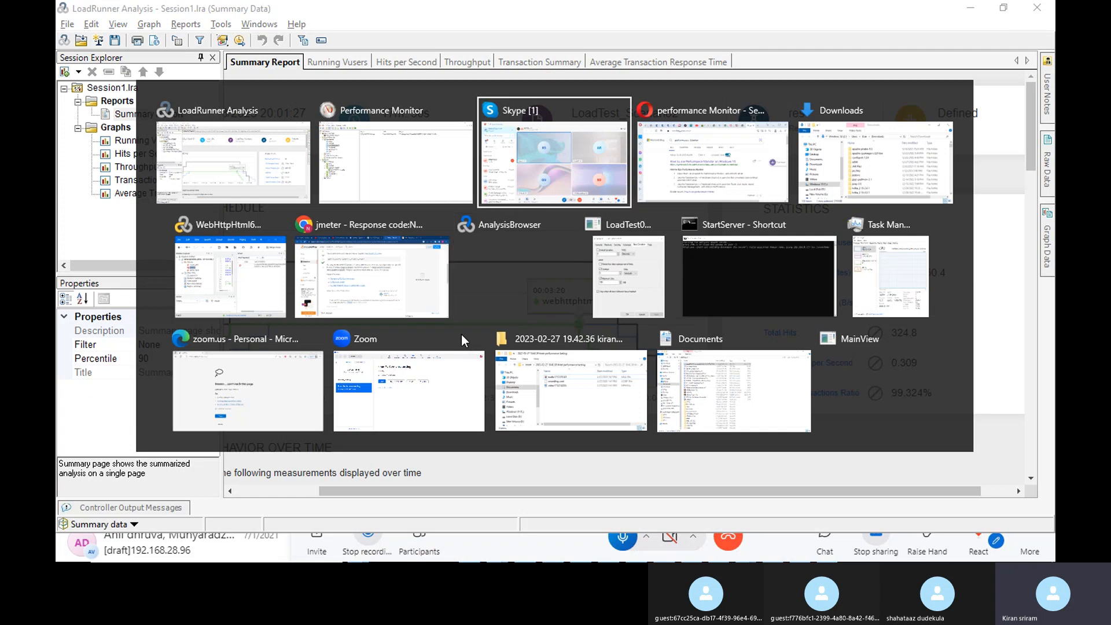
key("alt+Tab")
key("alt+Tab")
key("alt+Tab")
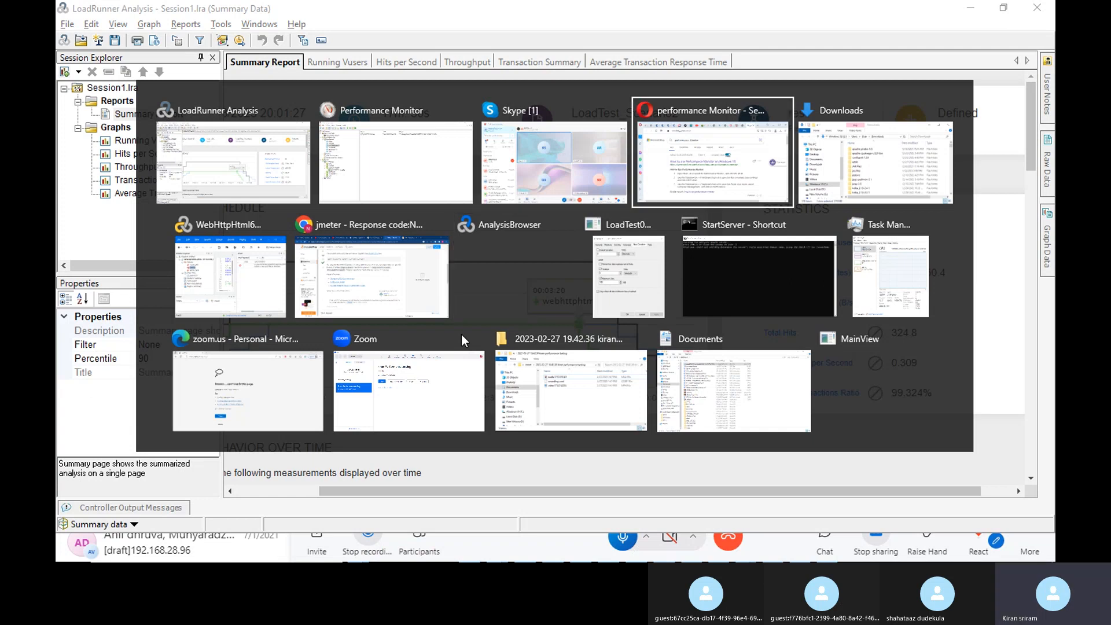
key("alt+Tab")
key("alt+Tab")
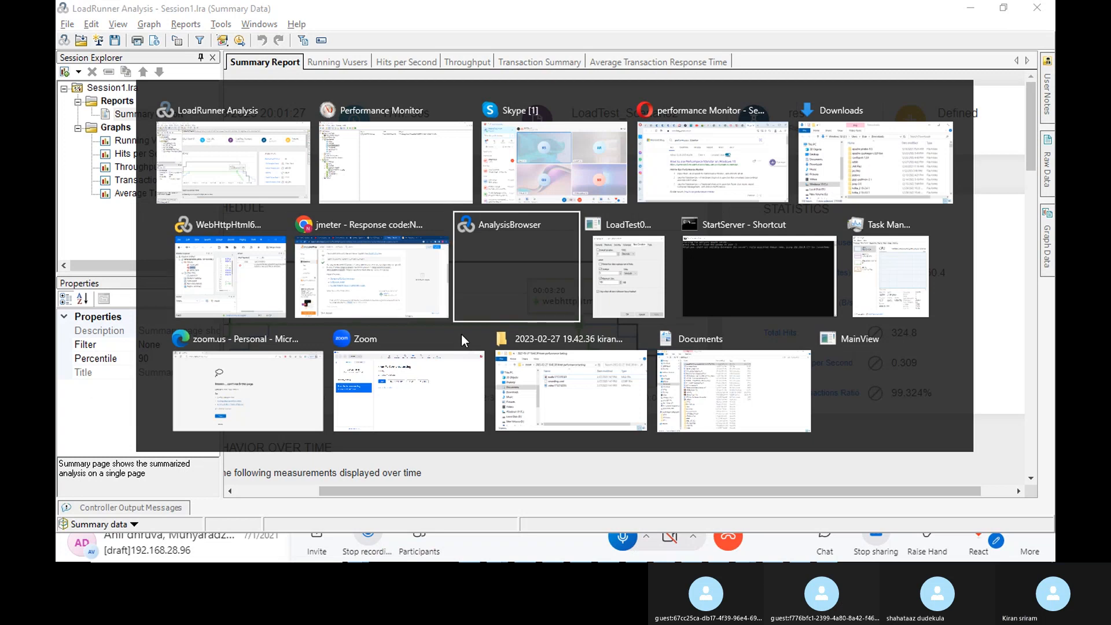
key("alt+Tab")
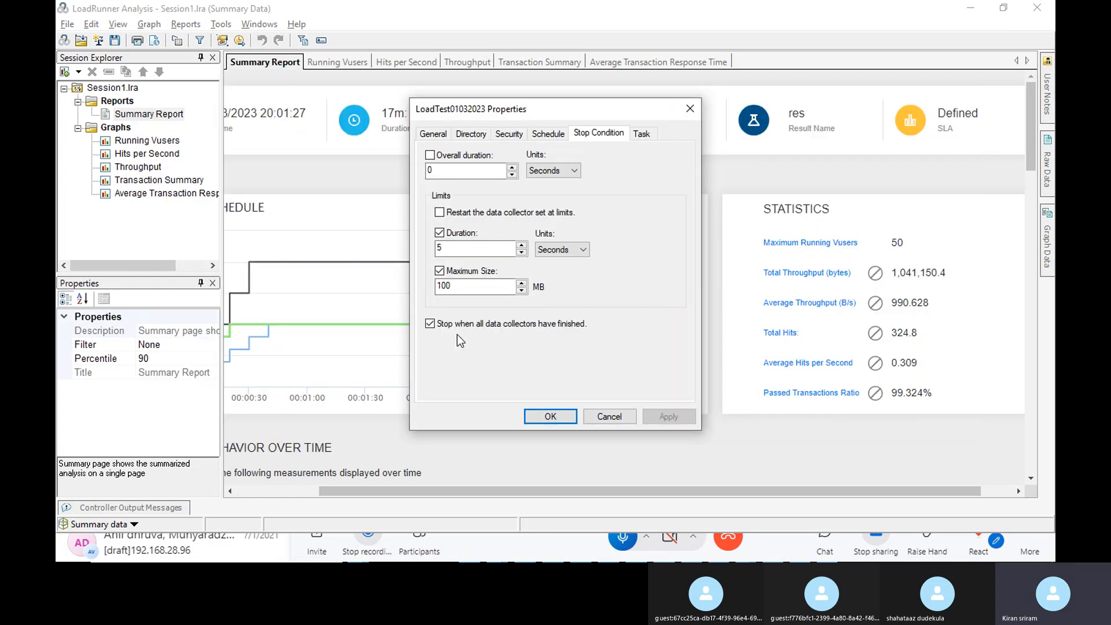
left_click(689, 108)
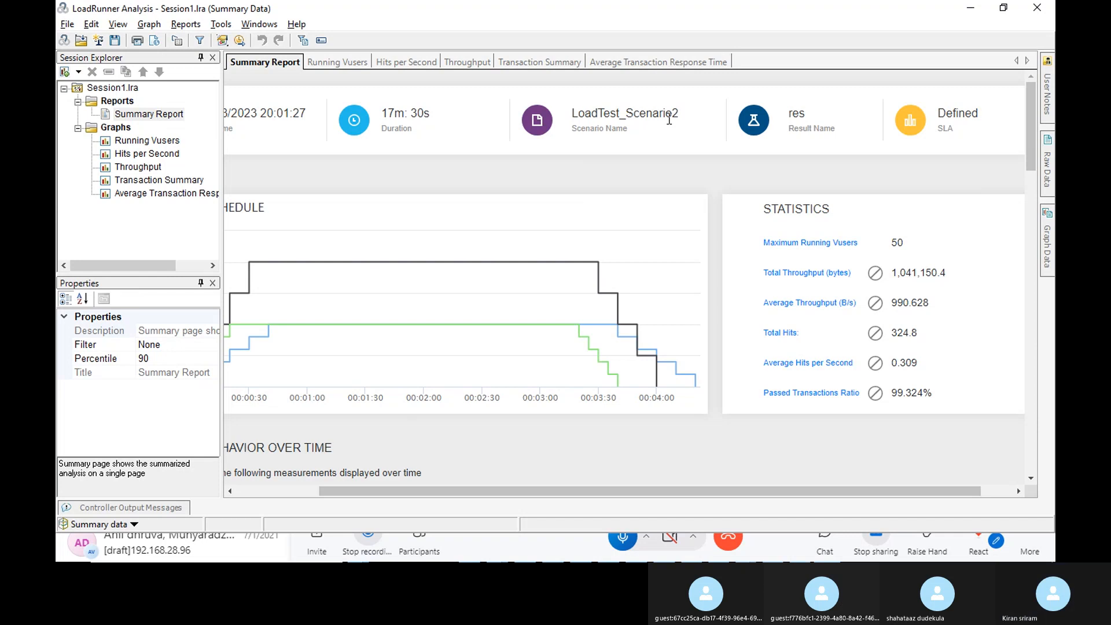
Step: Look through the open windows and switch to LoadRunner Controller with LoadTest_Scenario2
key("alt+Tab")
key("alt+Tab")
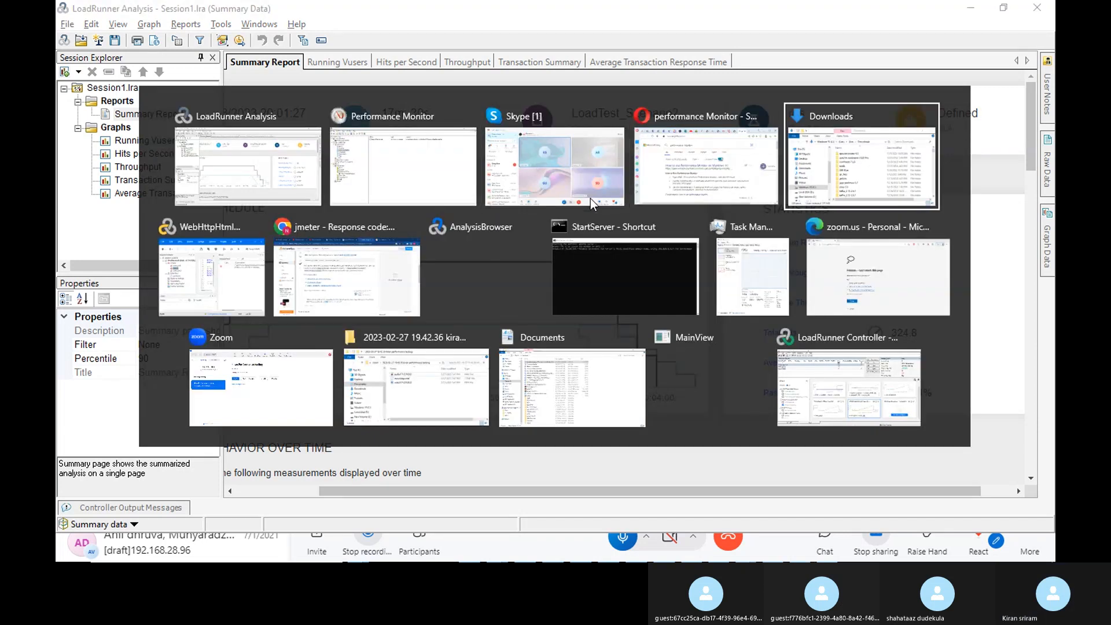
key("alt+Tab")
key("alt+Tab")
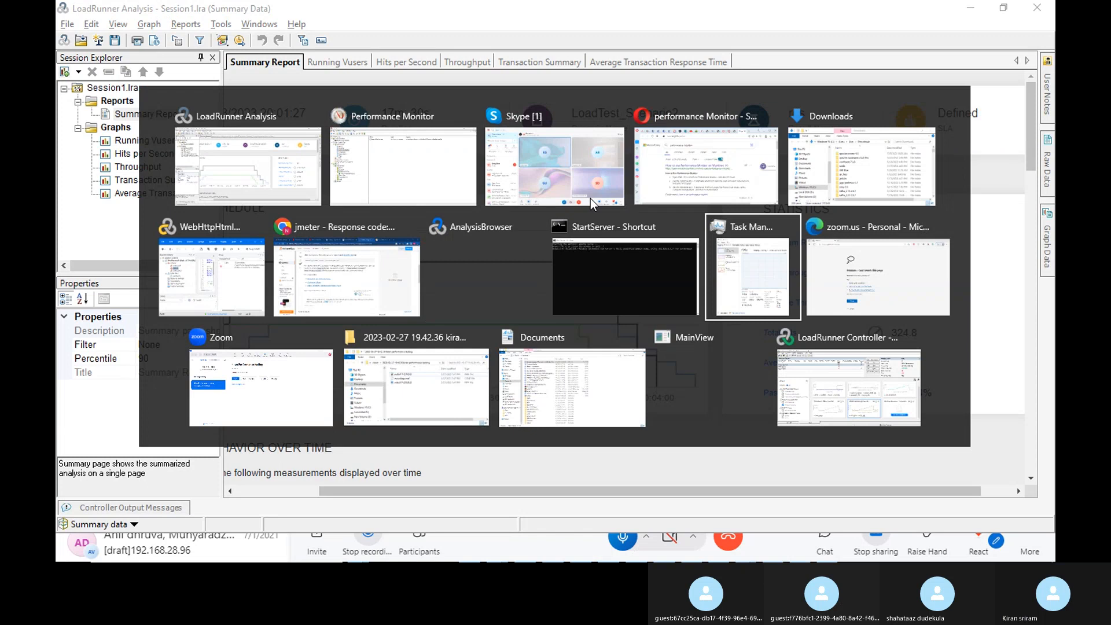
key("alt+Tab")
key("alt+Tab")
key("alt+Tab")
key("alt+Tab")
key("alt+Tab")
key("alt+Tab")
key("alt+Tab")
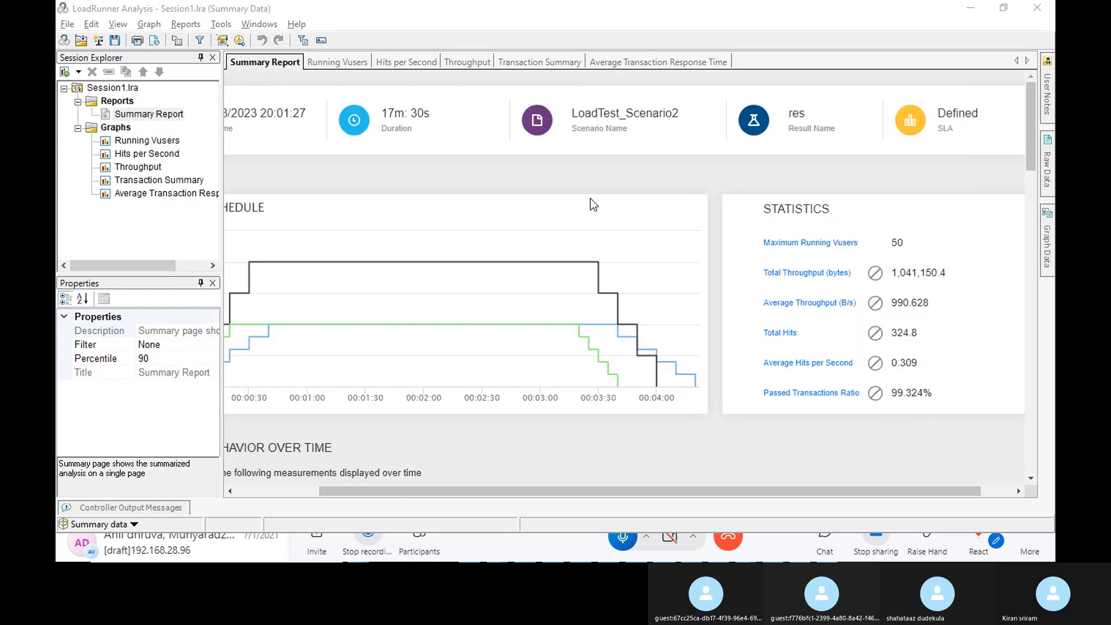
key("alt+Tab")
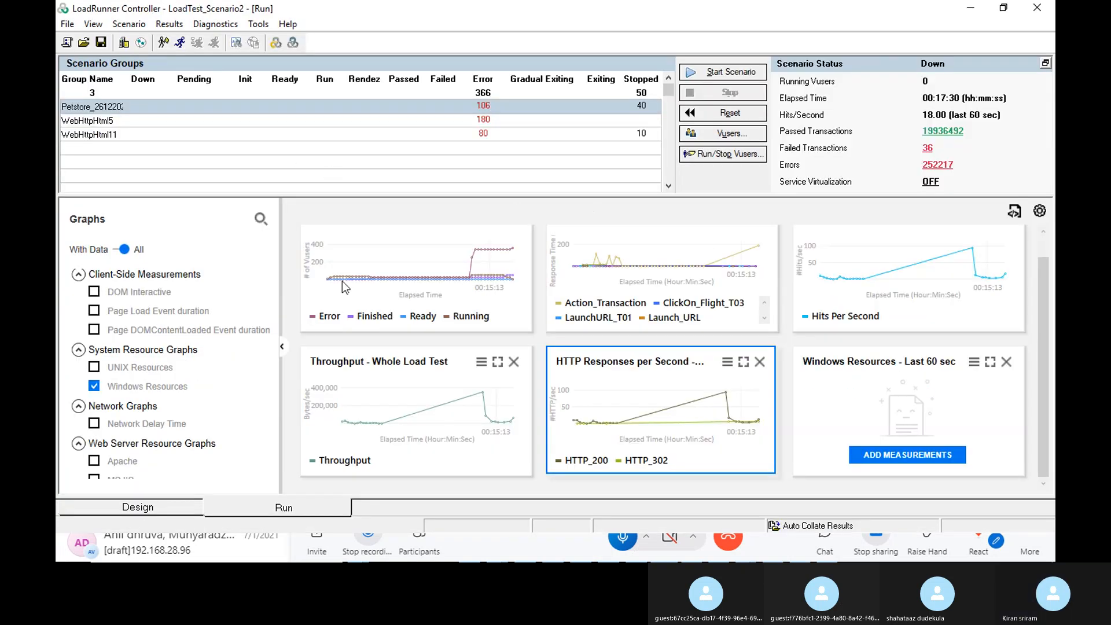
Step: In the scenario's design view, disable the webhttphtml5 and petstore_26122022 groups
left_click(145, 507)
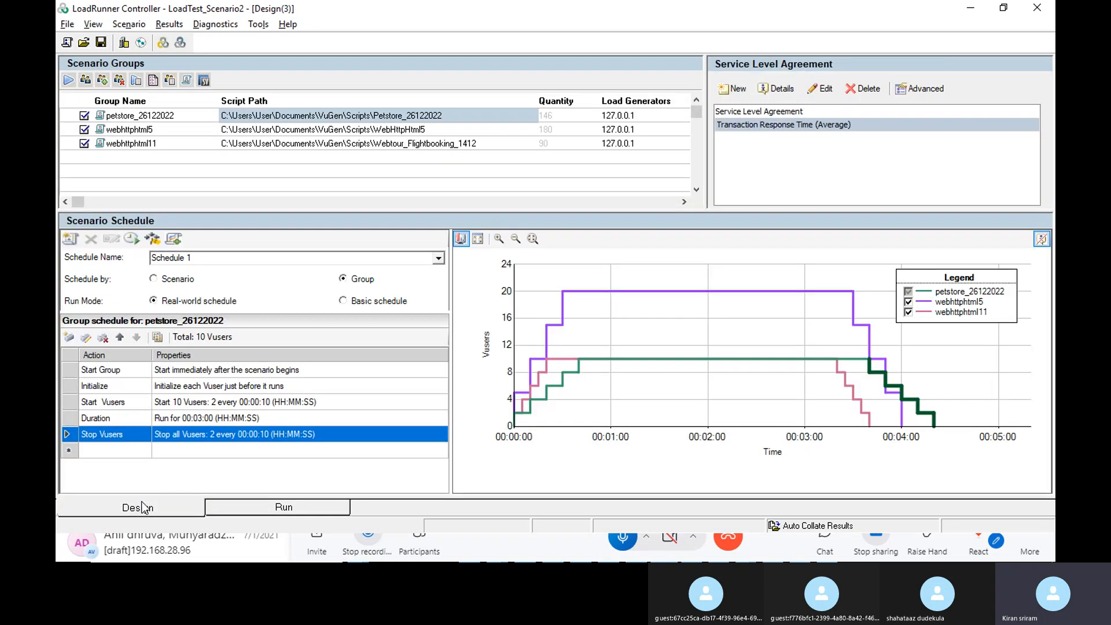
left_click(238, 401)
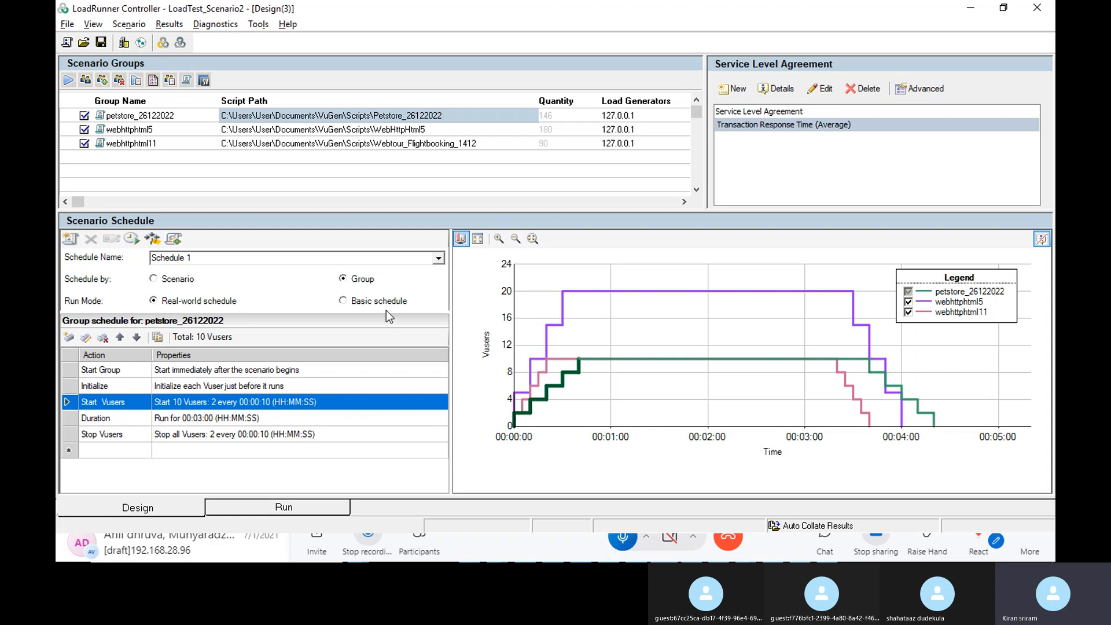
left_click(85, 129)
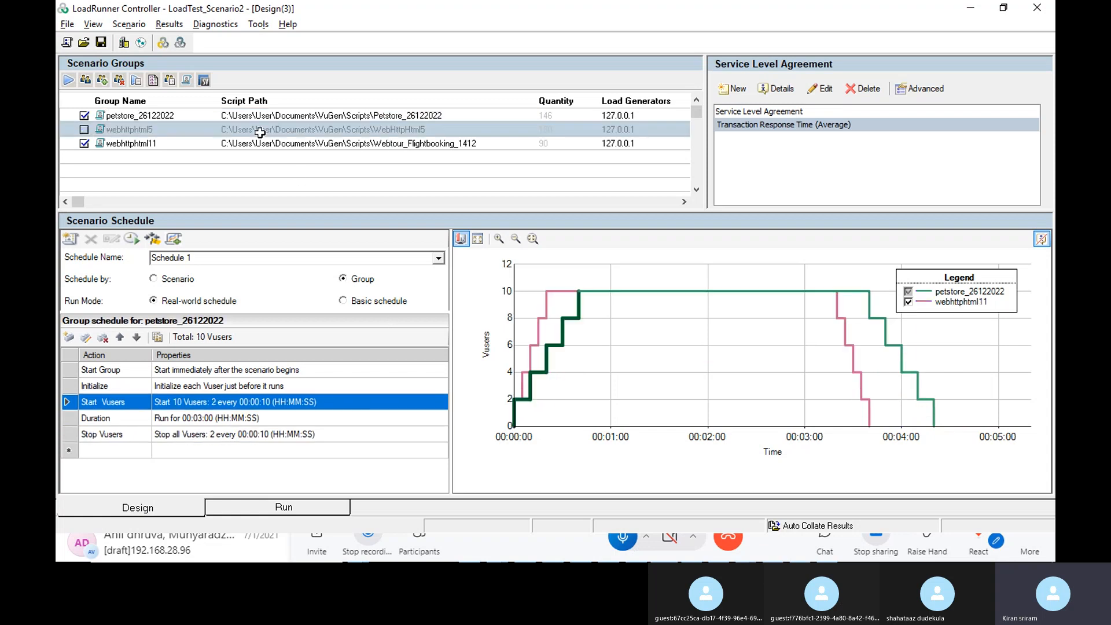
left_click(84, 115)
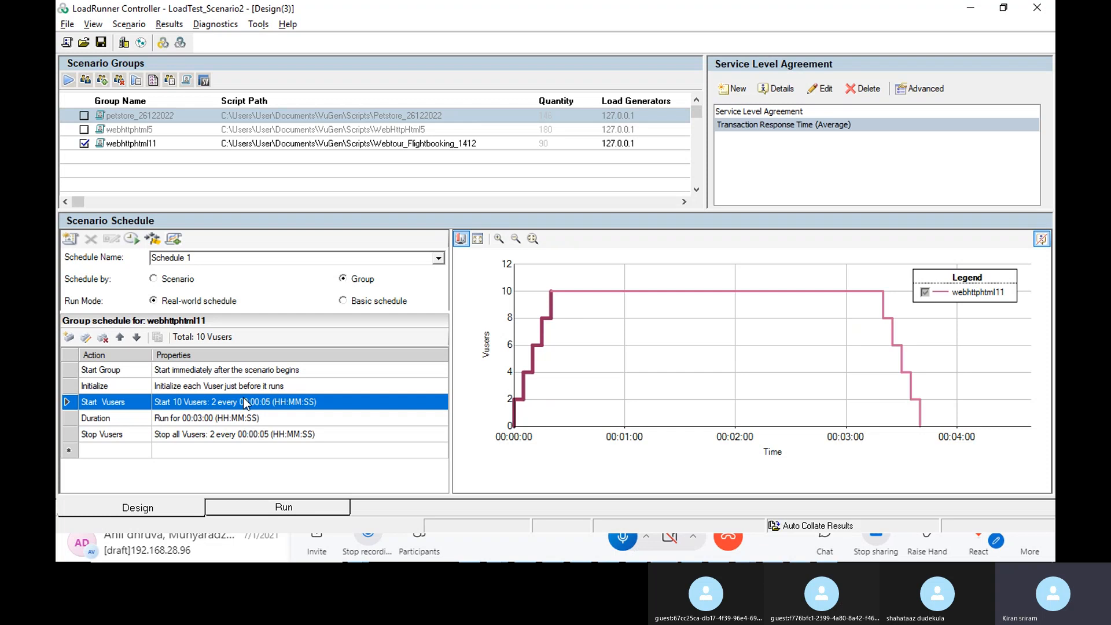
Step: Examine the Initialize and Start Vusers action settings in the webhttphtml11 group schedule, leaving them without edits
left_click(214, 391)
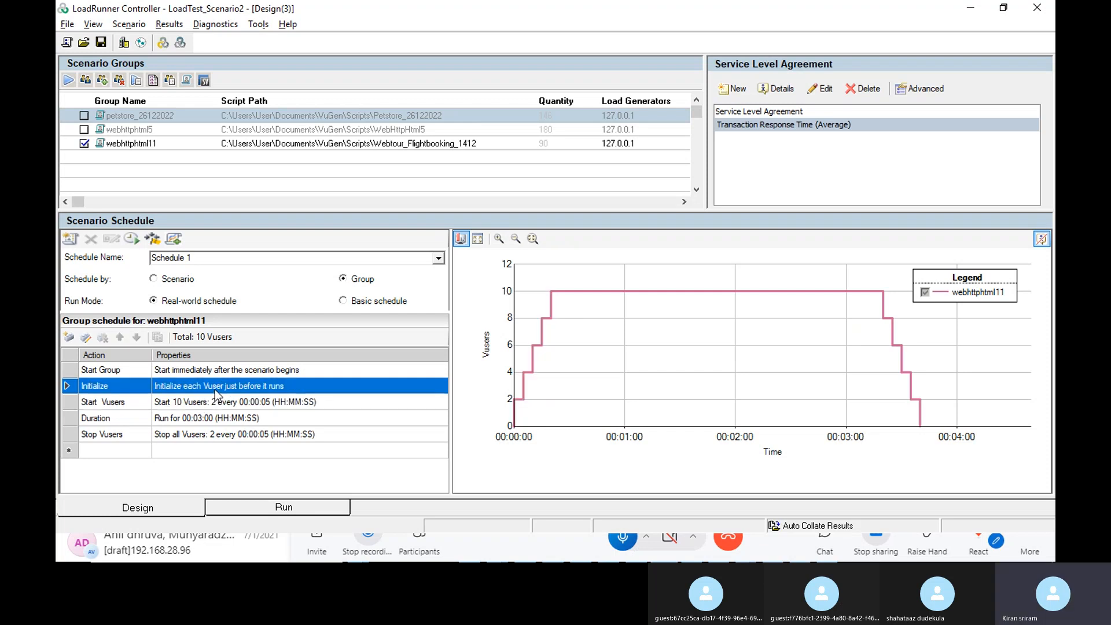
double_click(214, 390)
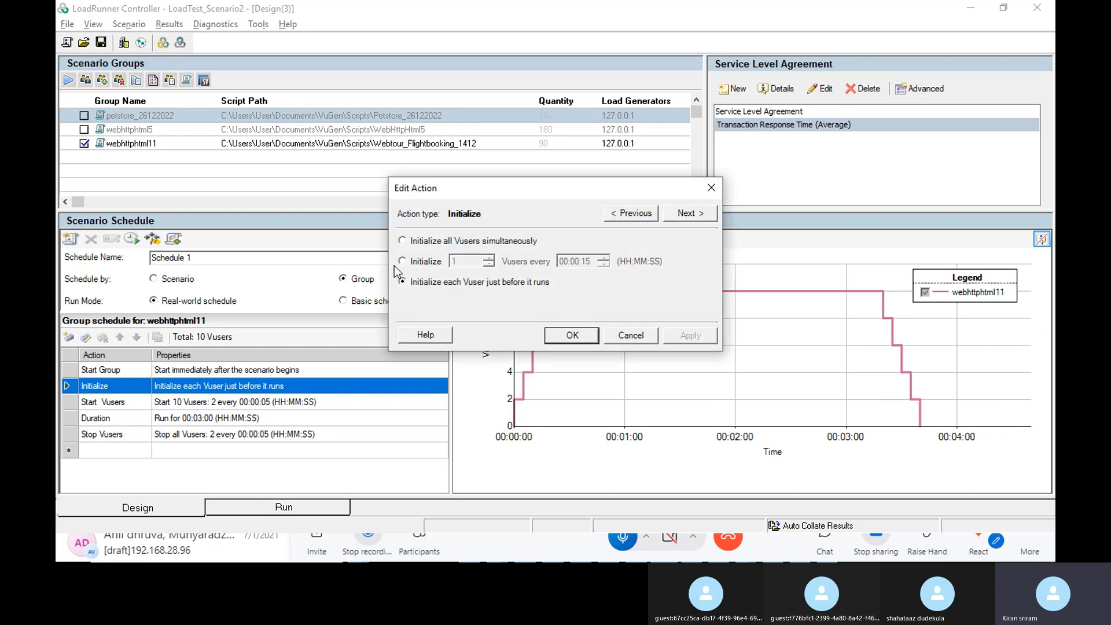
left_click(711, 188)
left_click(212, 399)
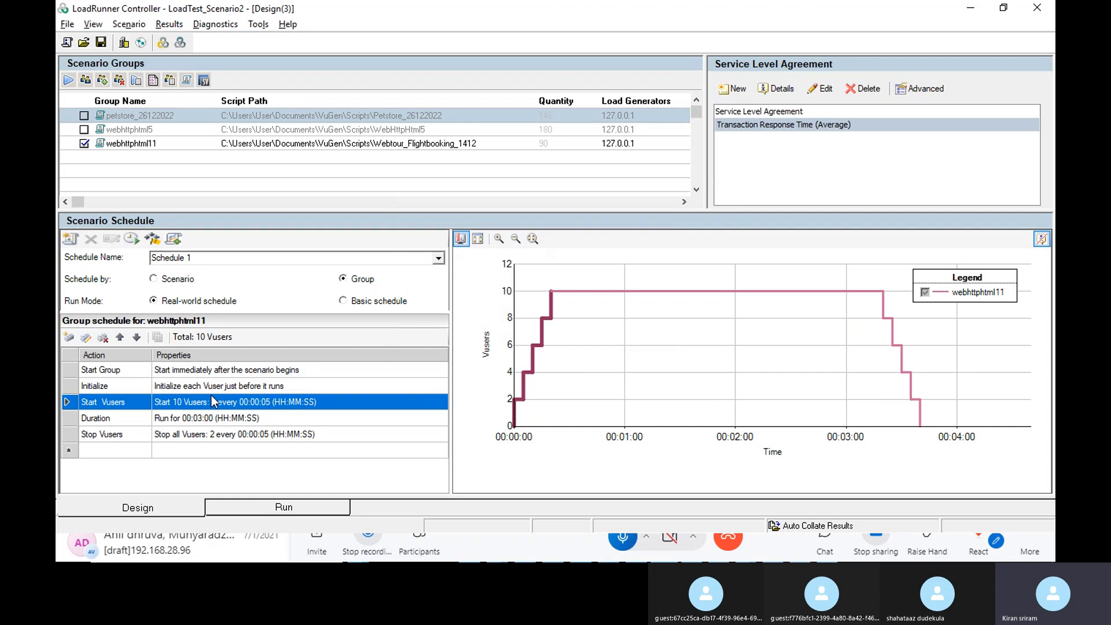
double_click(264, 404)
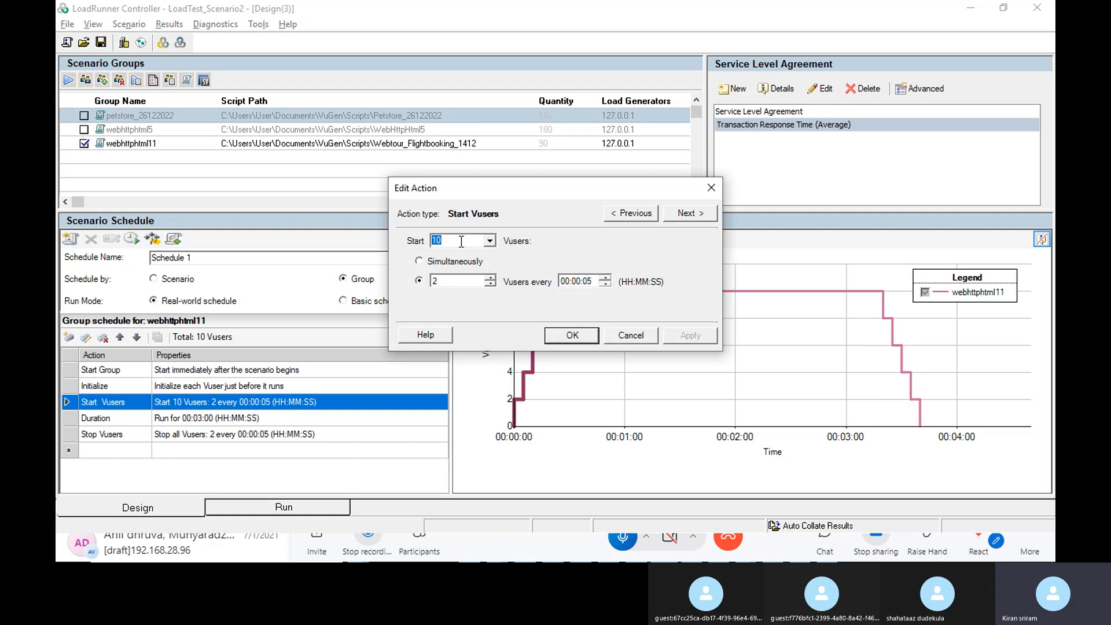
left_click(711, 188)
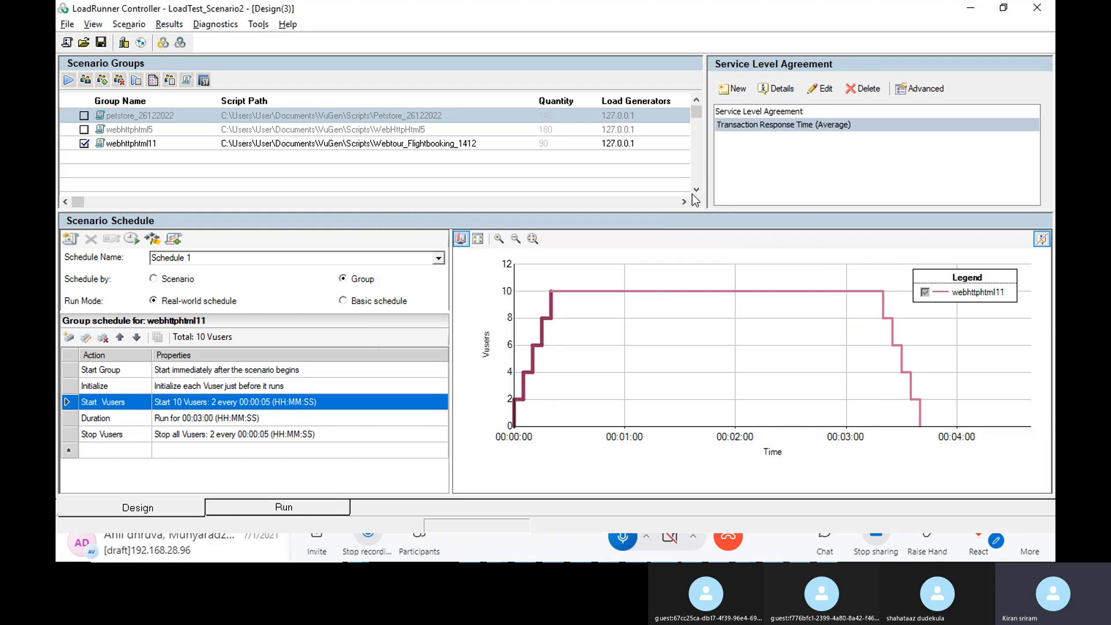
Step: View the group information of the petstore_26122022 group and close it
left_click(553, 127)
left_click(556, 117)
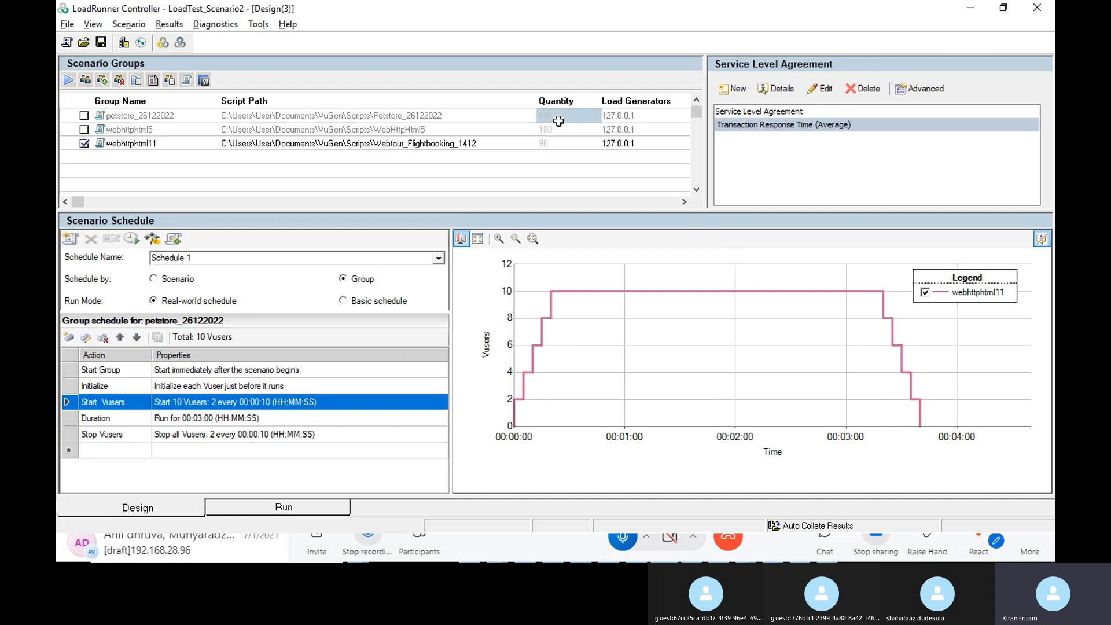
double_click(559, 121)
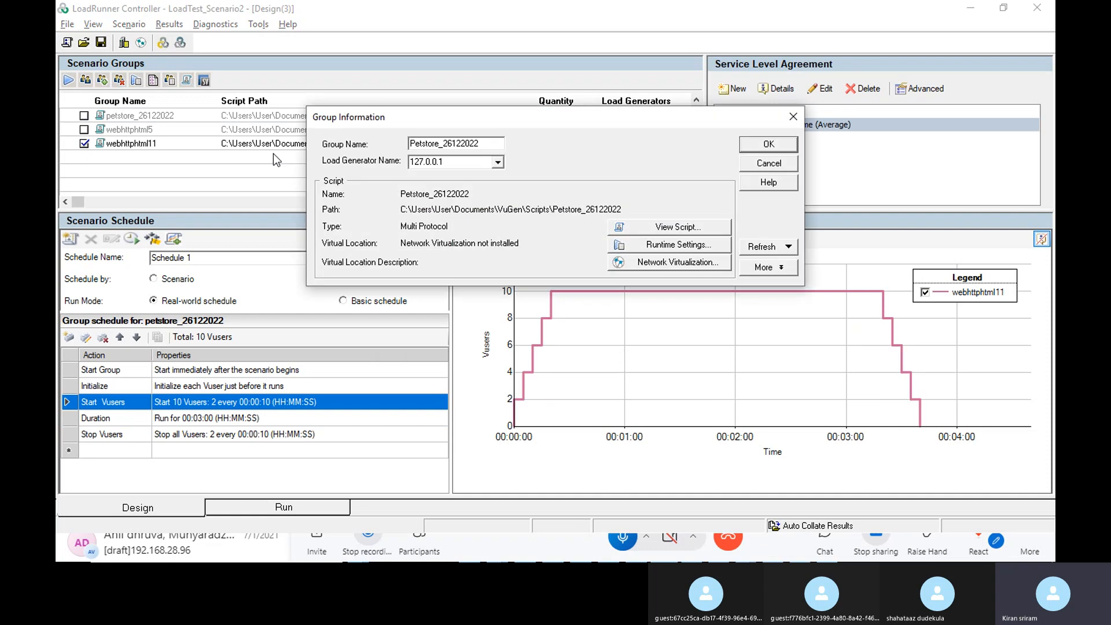
left_click(792, 116)
Step: Create a new manual scenario by number using the fhooking_26012022 script
left_click(67, 24)
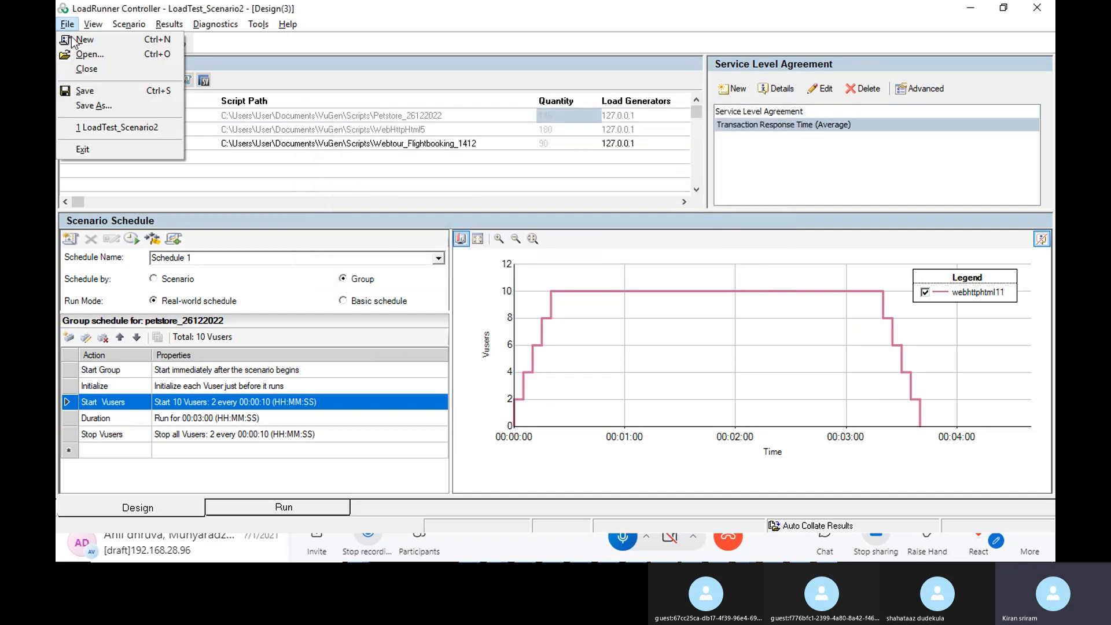
left_click(109, 40)
left_click(606, 307)
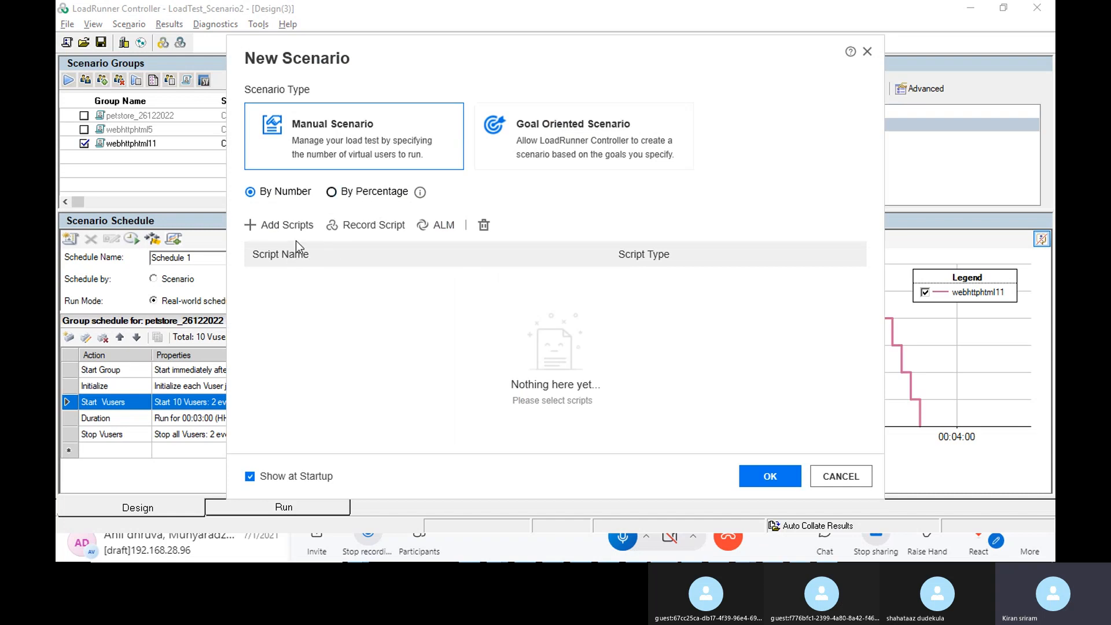
left_click(287, 225)
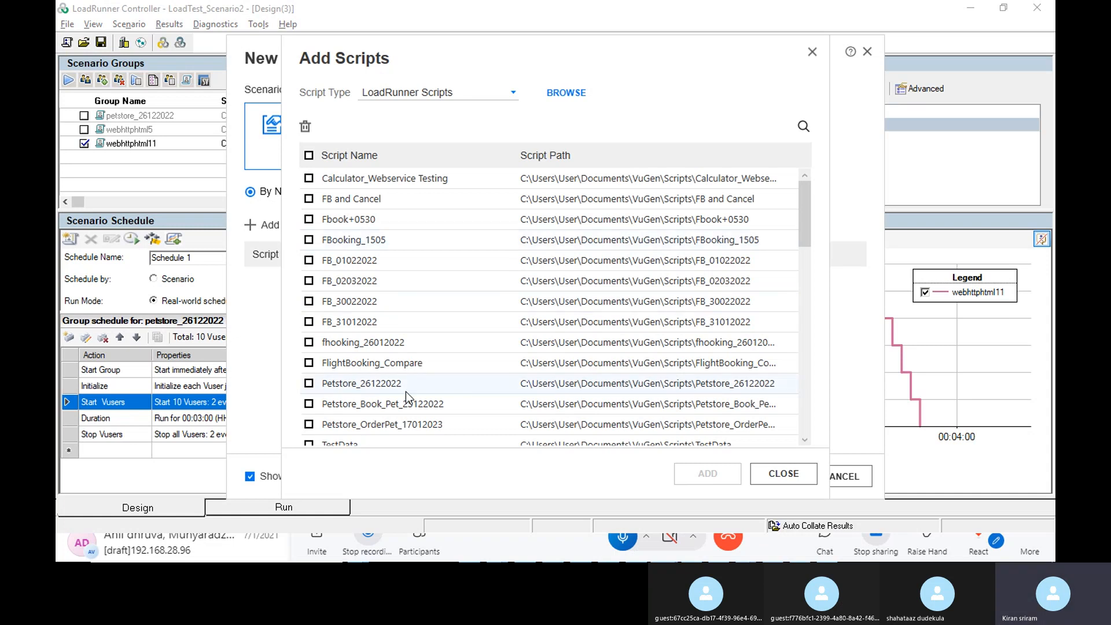
left_click(309, 343)
left_click(701, 472)
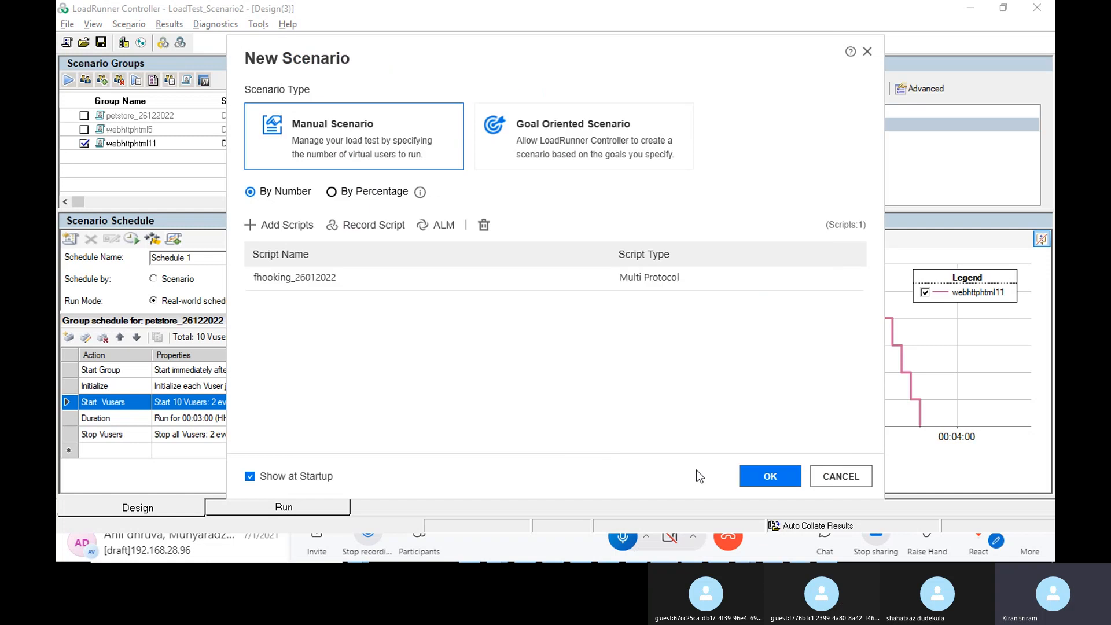
left_click(768, 478)
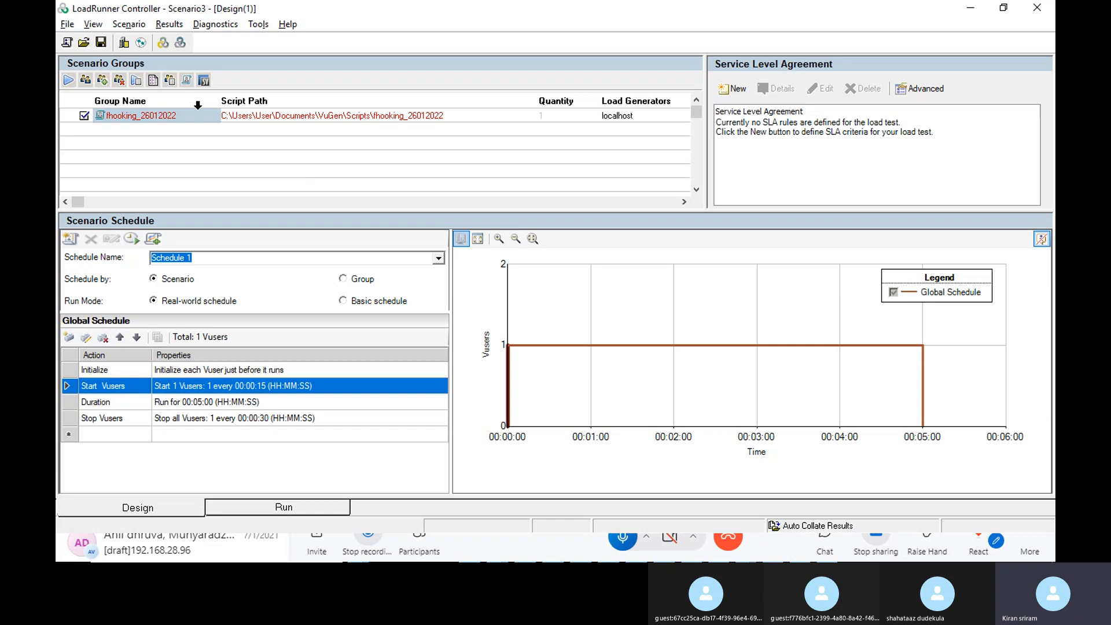
Step: Replace the script of the scenario's only group with FlightBooking_Compare
left_click(204, 124)
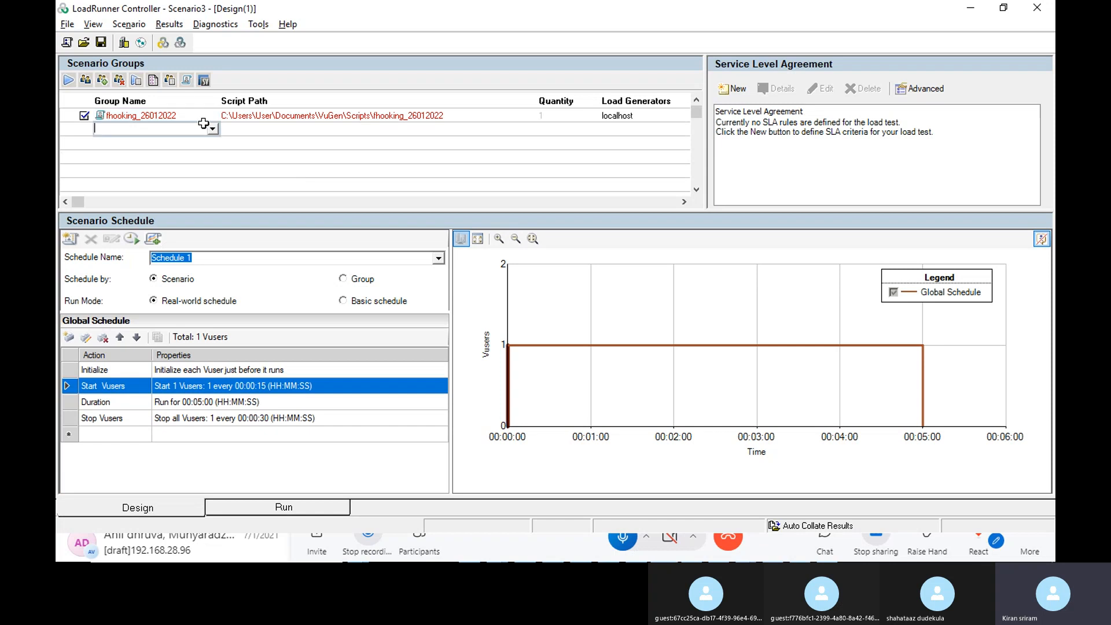
left_click(206, 115)
left_click(212, 115)
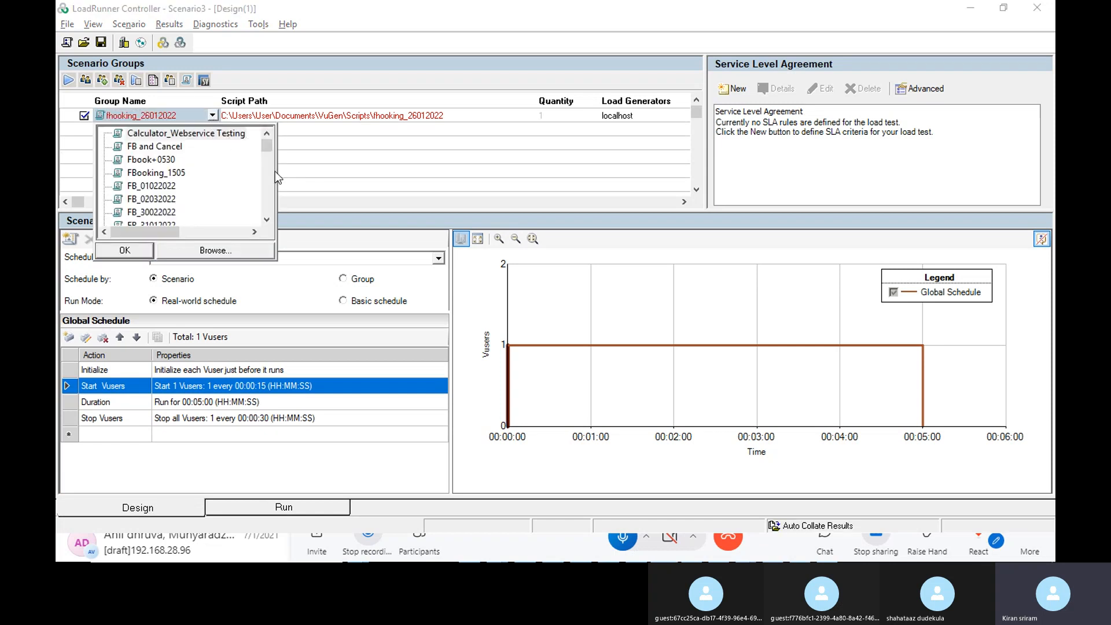
left_click(267, 219)
left_click(267, 219)
left_click(267, 219)
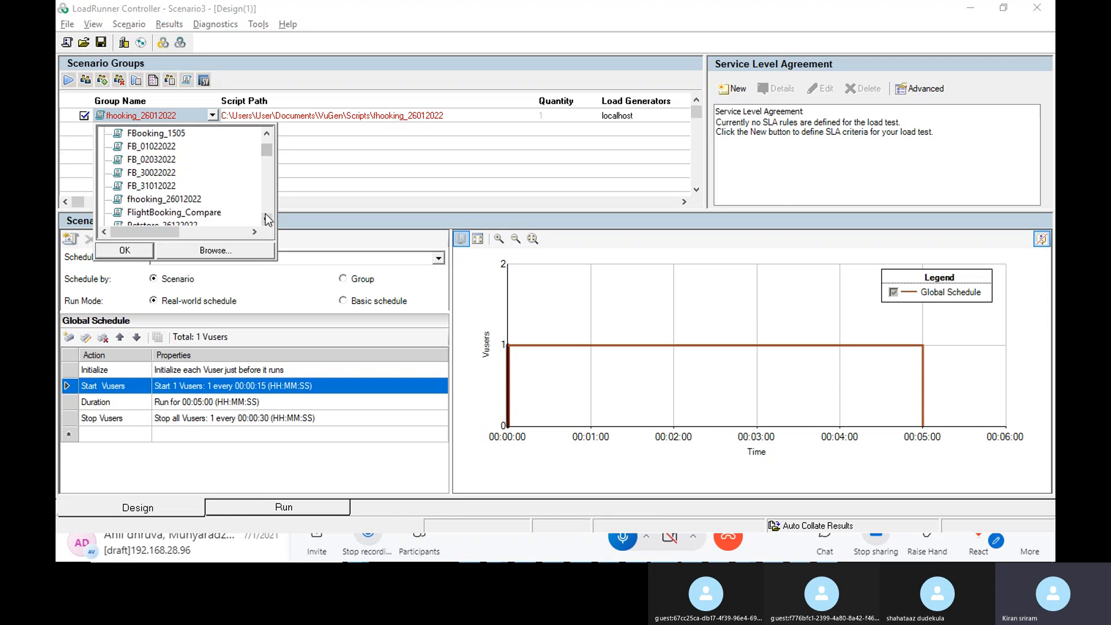
left_click(199, 214)
left_click(124, 250)
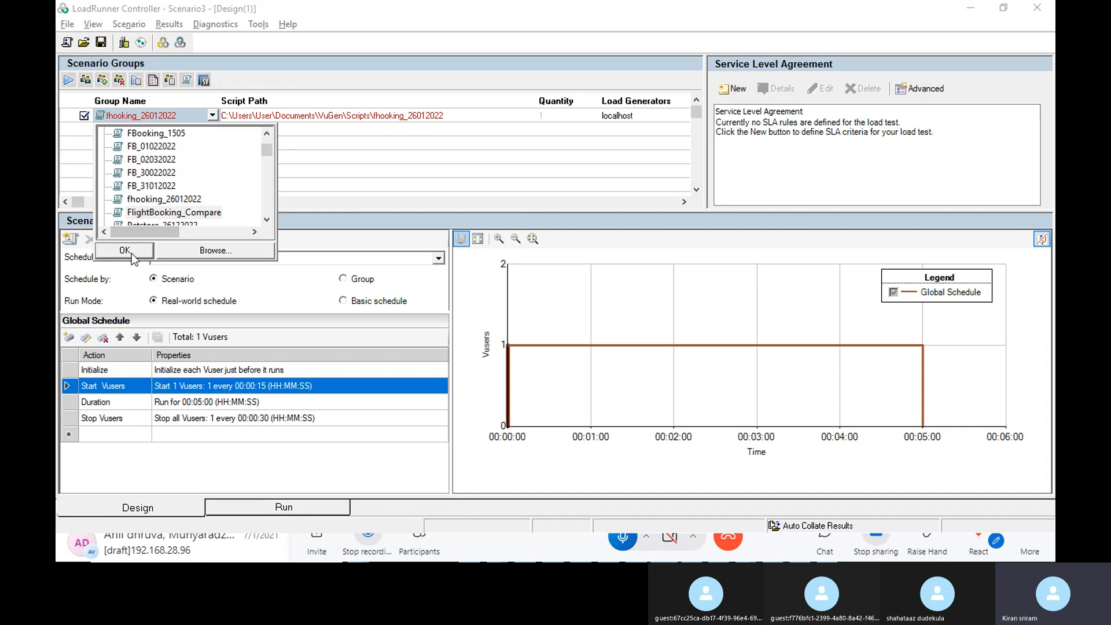
left_click(152, 153)
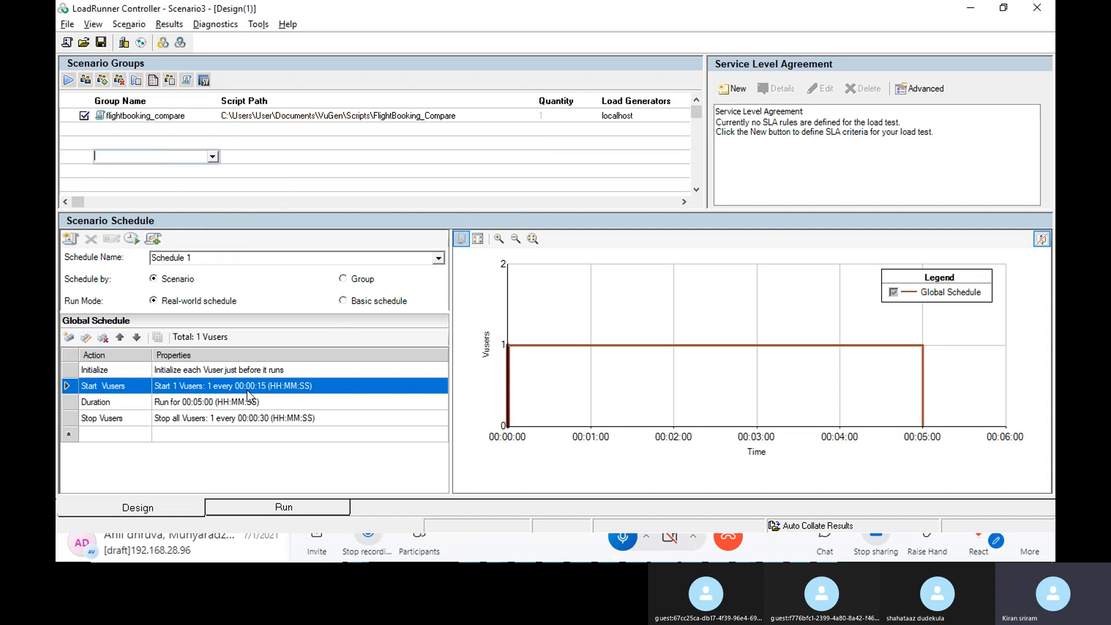
Step: Set the global schedule's Duration action to run for 00:03:00
double_click(220, 400)
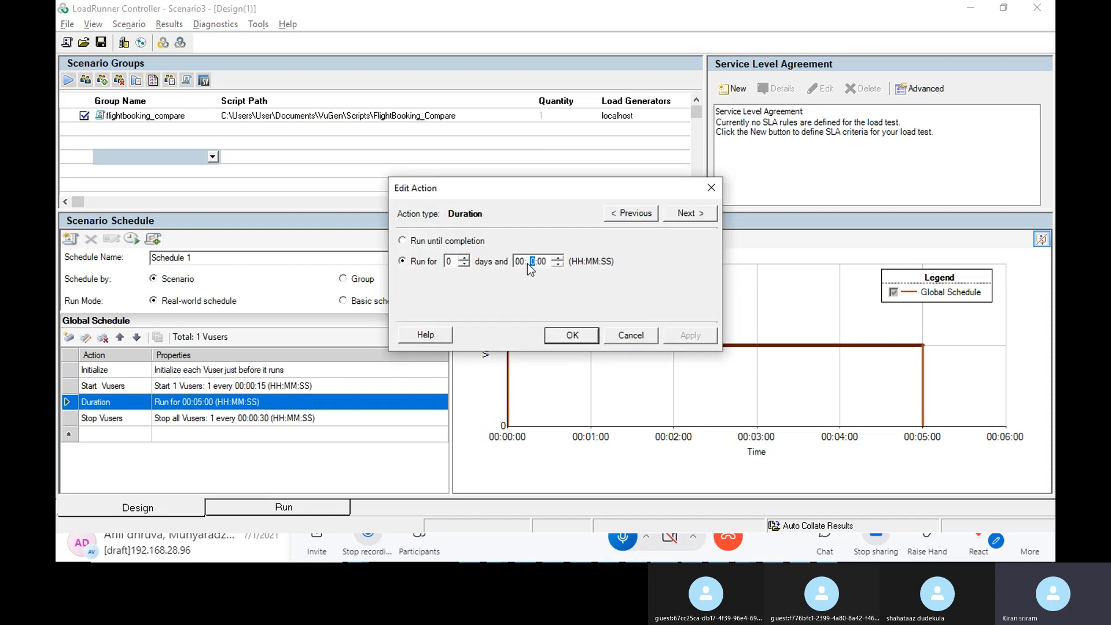
type("3")
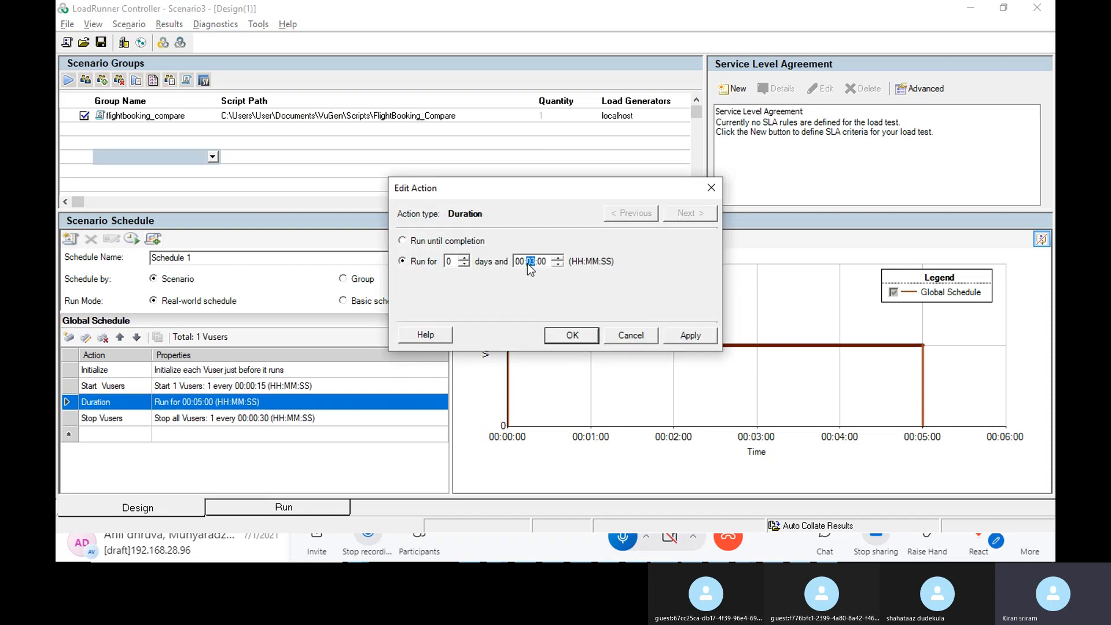
left_click(569, 336)
Step: Set the Start Vusers action to start 20 Vusers, 10 every 00:00:15
double_click(219, 387)
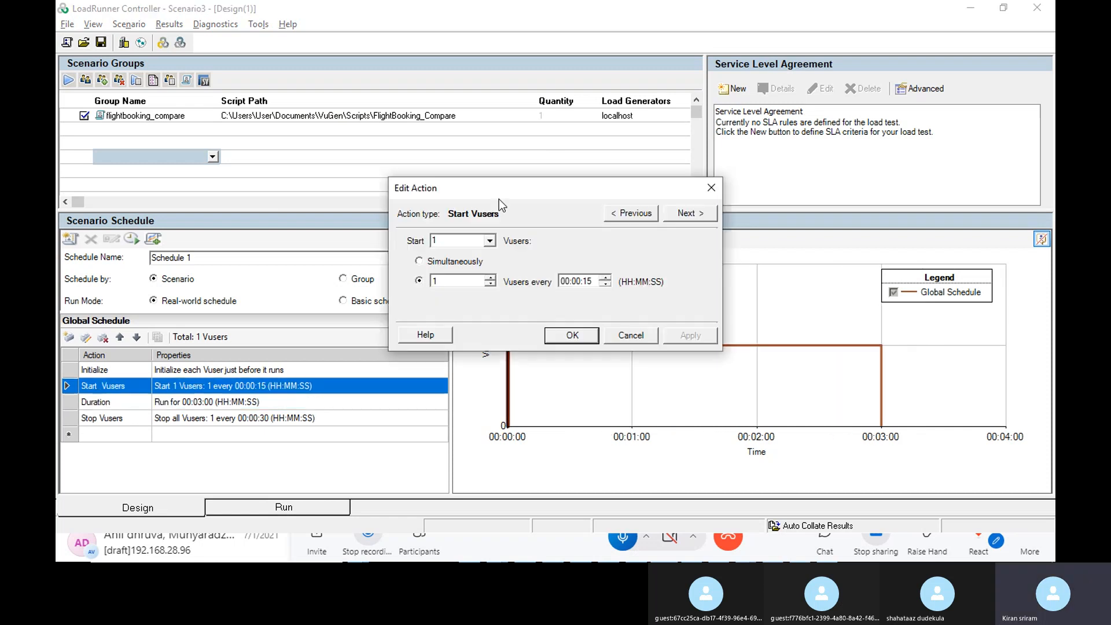
key("BackSpace")
type("20")
double_click(449, 280)
type("10")
left_click(568, 340)
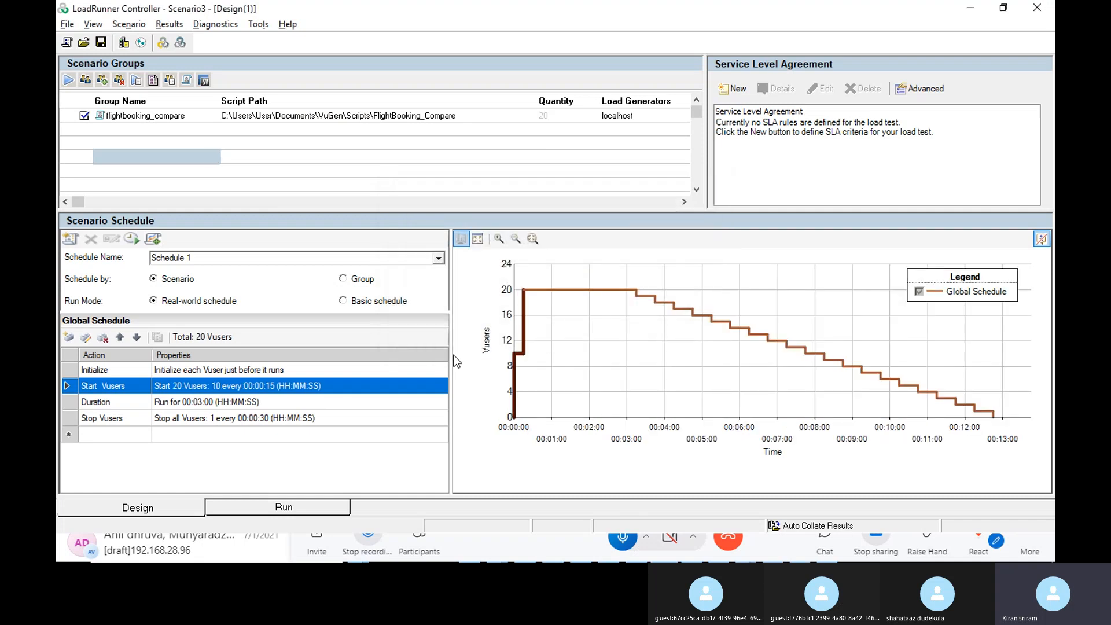
Step: Set the Stop Vusers action to stop all Vusers, 10 every 00:00:15
double_click(253, 417)
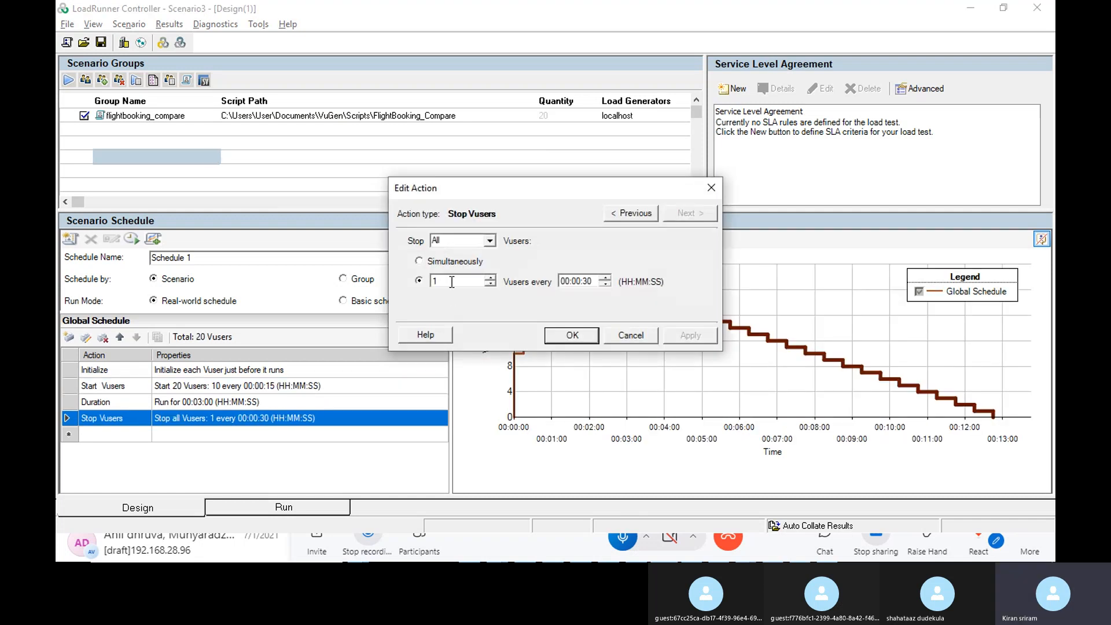
type("0")
double_click(587, 282)
type("15")
left_click(579, 333)
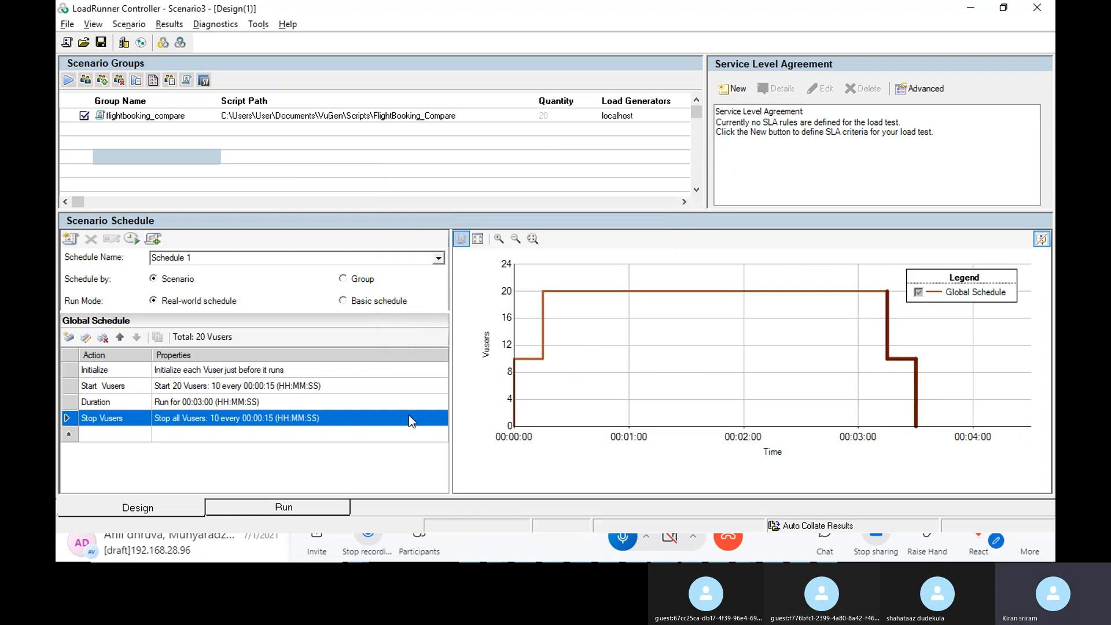
Step: In the flightbooking_compare group's runtime settings, set pacing to start new iterations after the previous one ends, with a fixed delay of 20 seconds
left_click(304, 115)
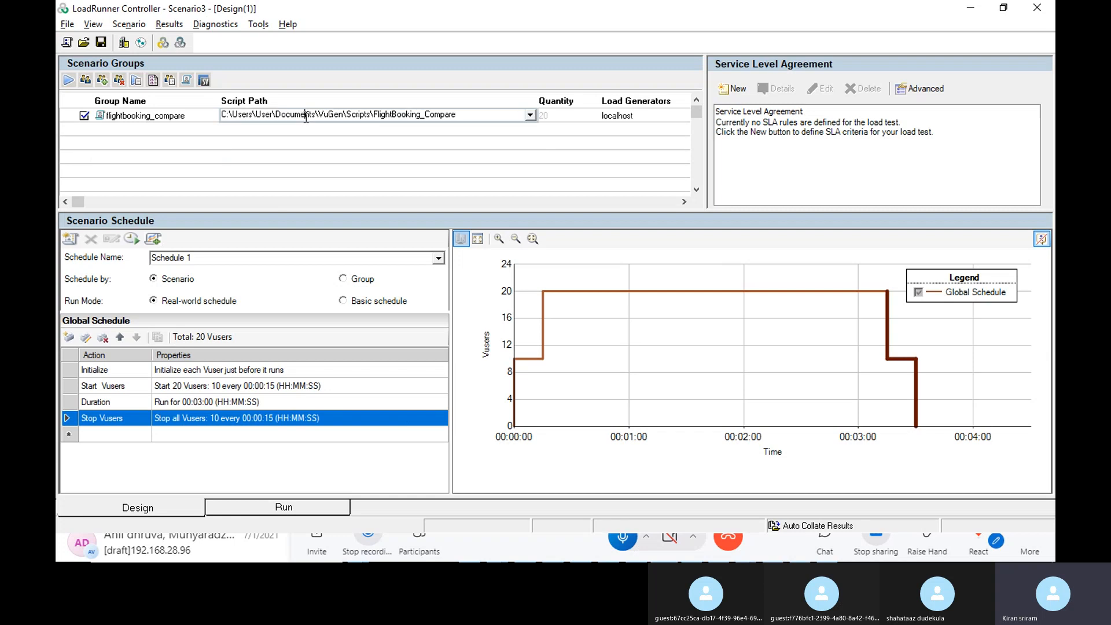
left_click(136, 80)
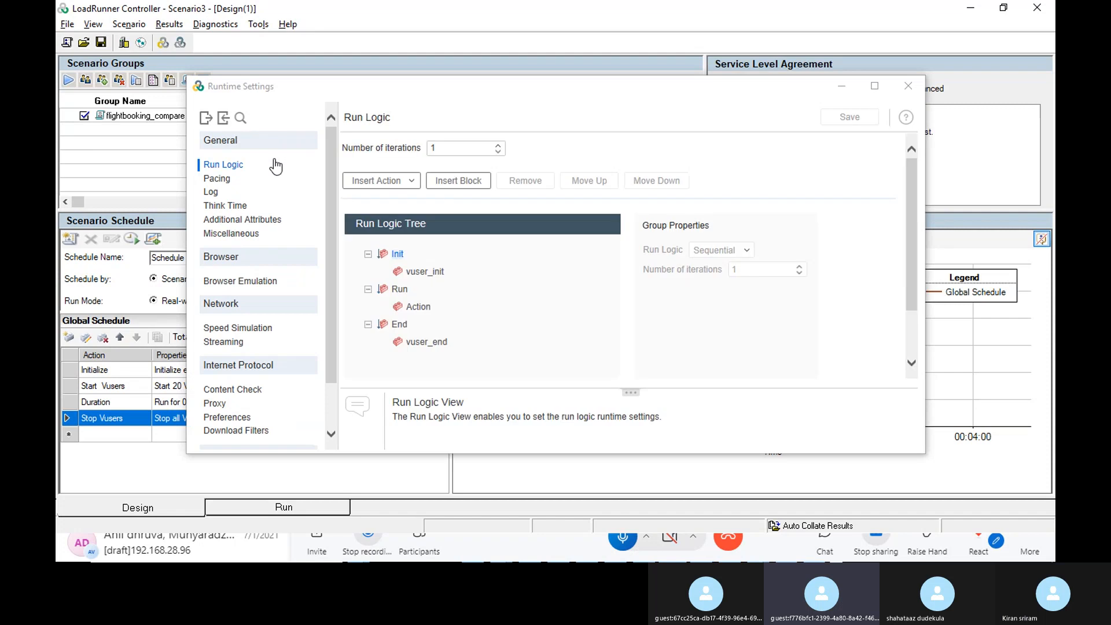
left_click(329, 131)
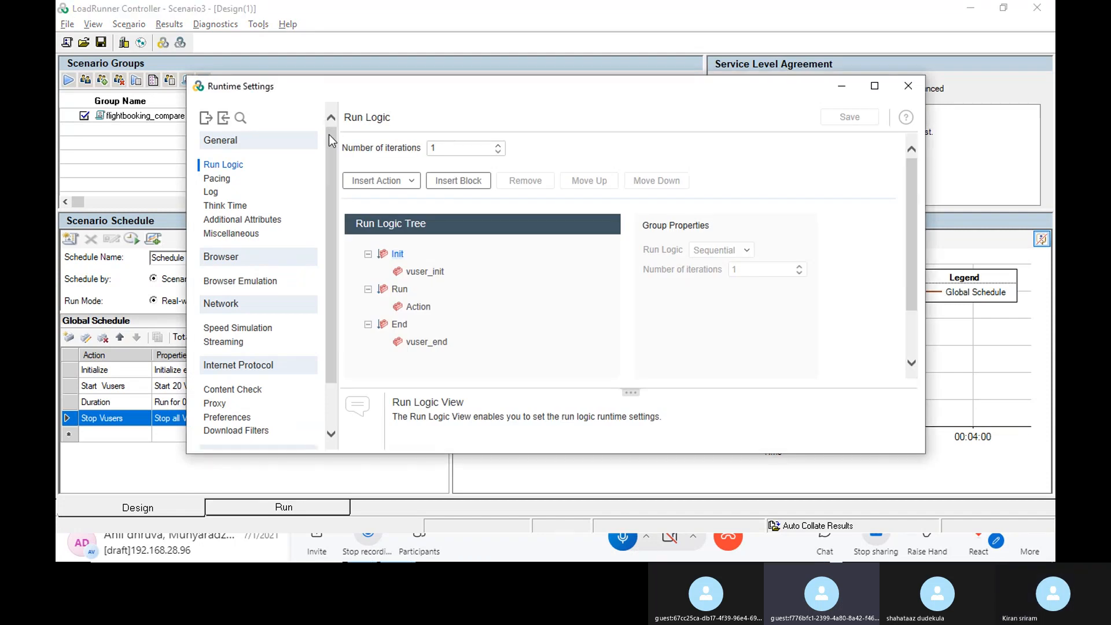
left_click_drag(328, 134, 331, 129)
mouse_move(330, 135)
left_mouse_down()
mouse_move(329, 174)
mouse_move(332, 129)
left_mouse_up()
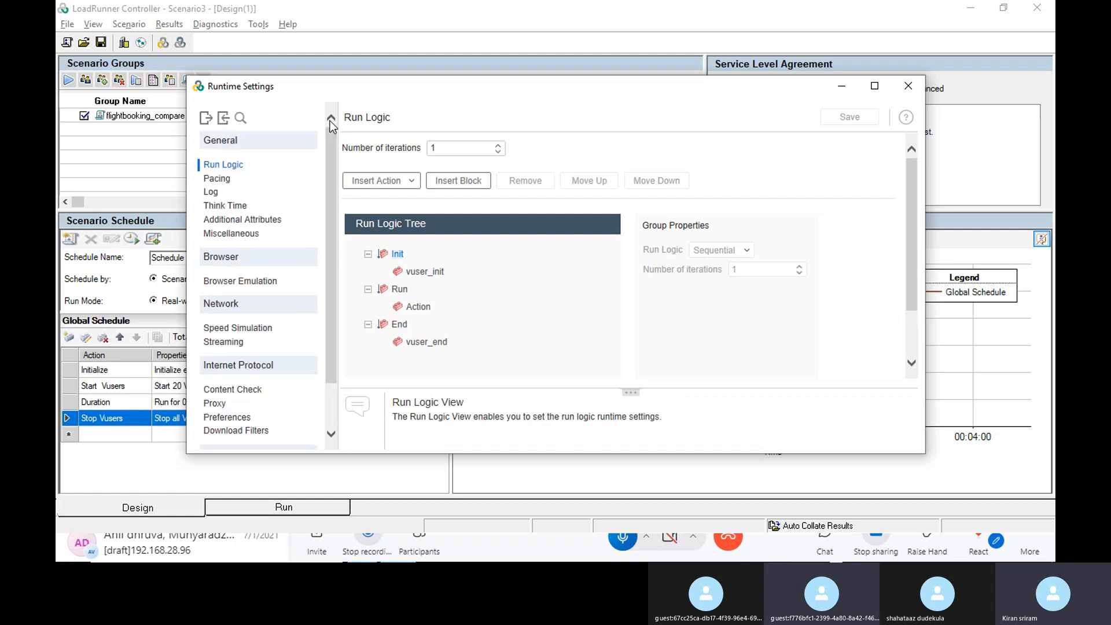
left_click(213, 180)
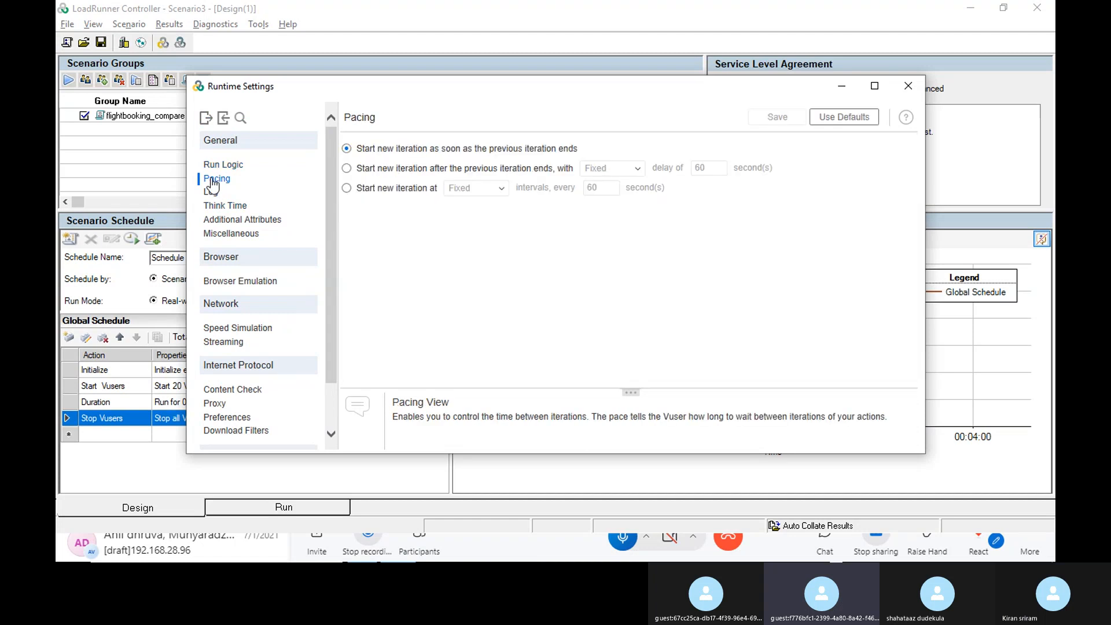
left_click(365, 173)
left_click_drag(719, 168, 671, 168)
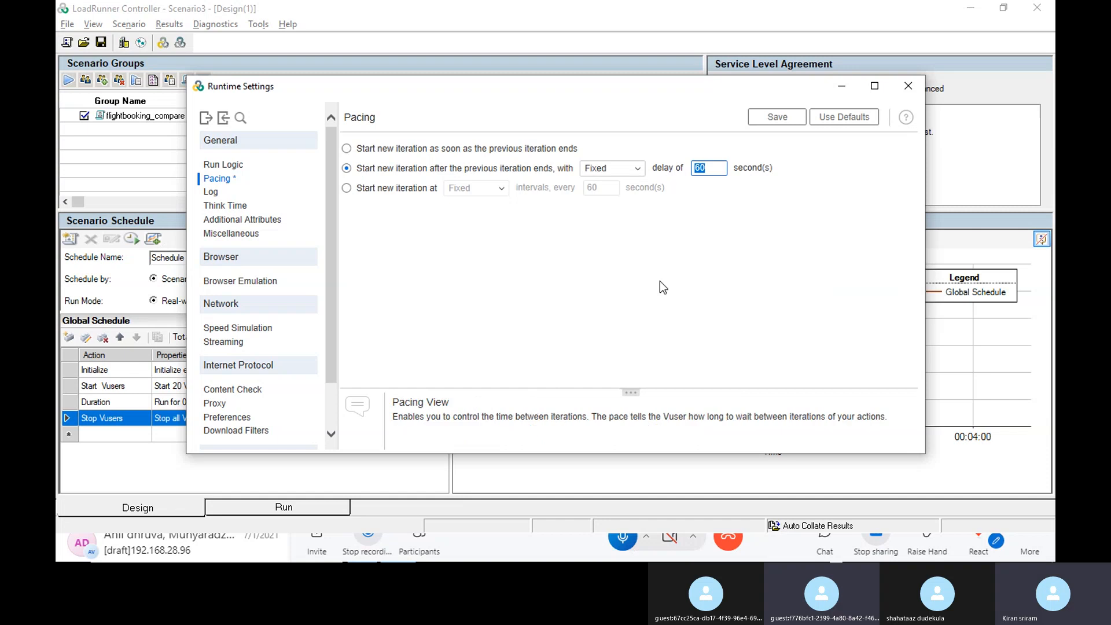
type("20")
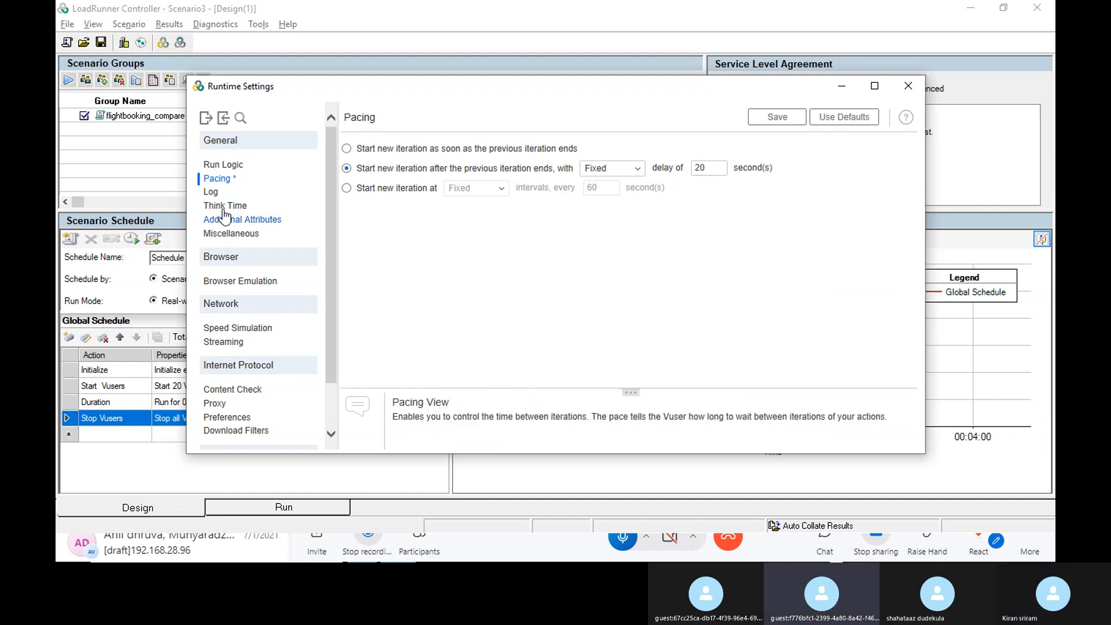
Step: Review the logging options in the group's runtime settings, then close the runtime settings
left_click(211, 192)
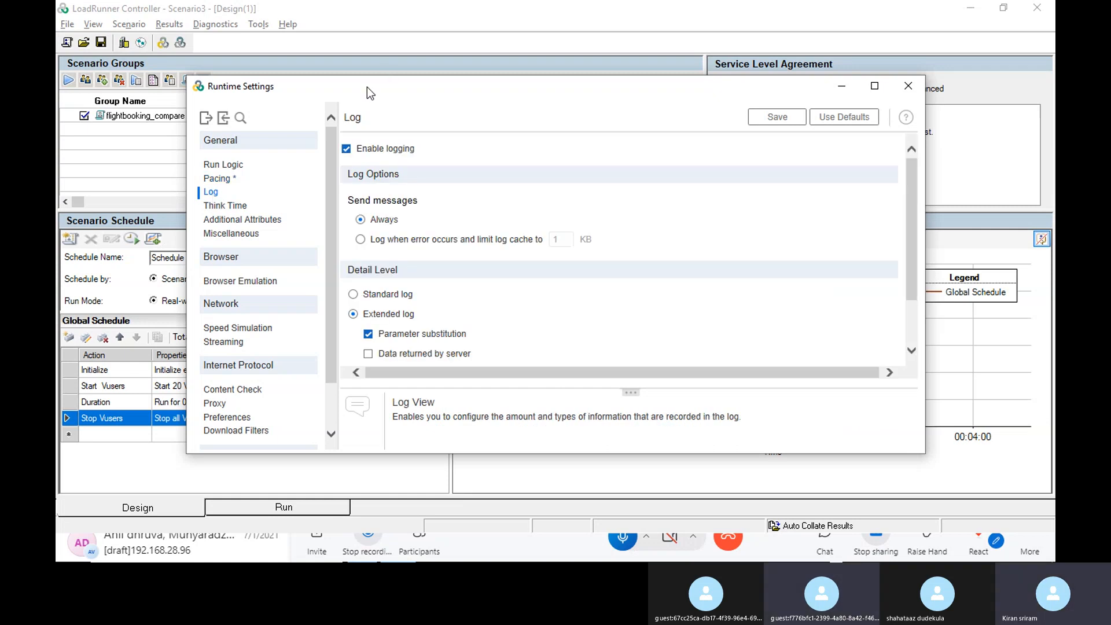
left_click_drag(370, 93, 395, 114)
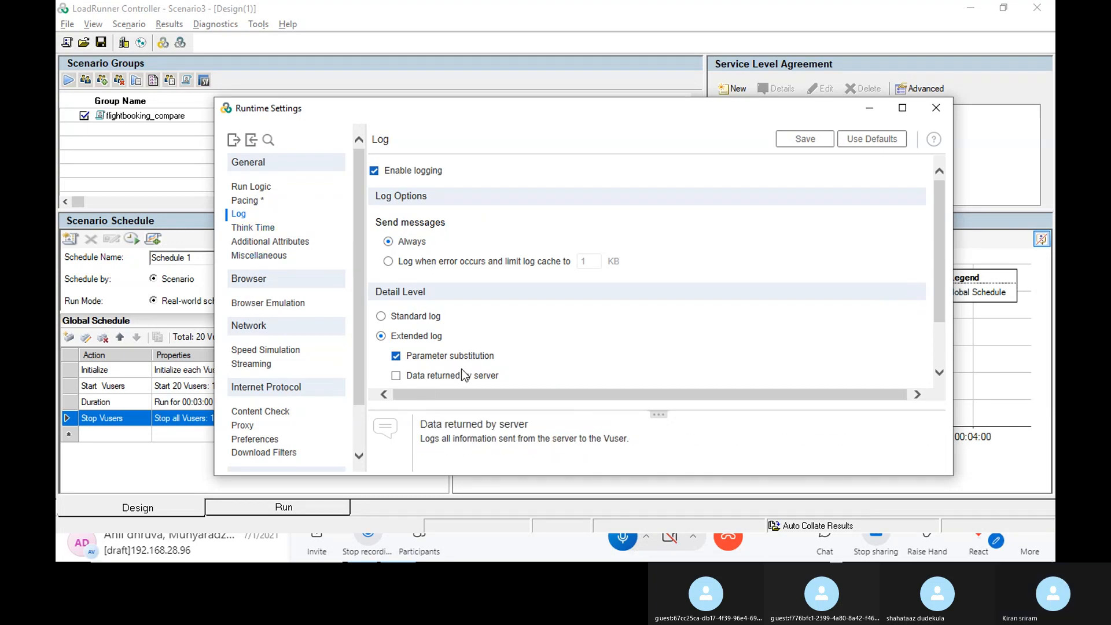
left_click(935, 107)
Step: Begin a new service level agreement goal measuring Transaction Response Time by Average
left_click(732, 89)
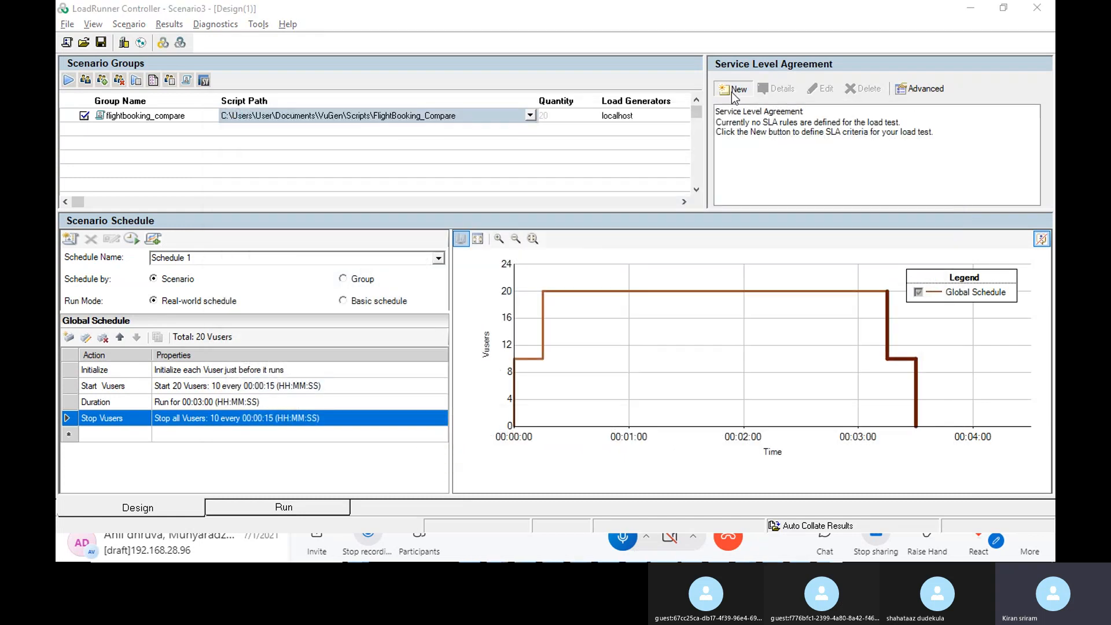
left_click(392, 368)
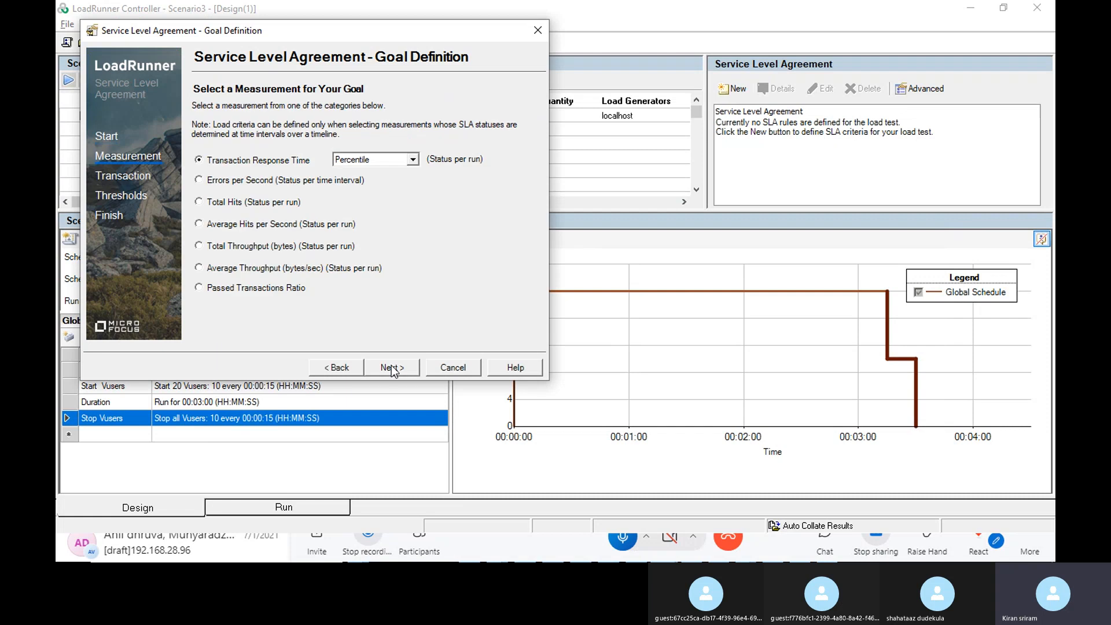
left_click(411, 161)
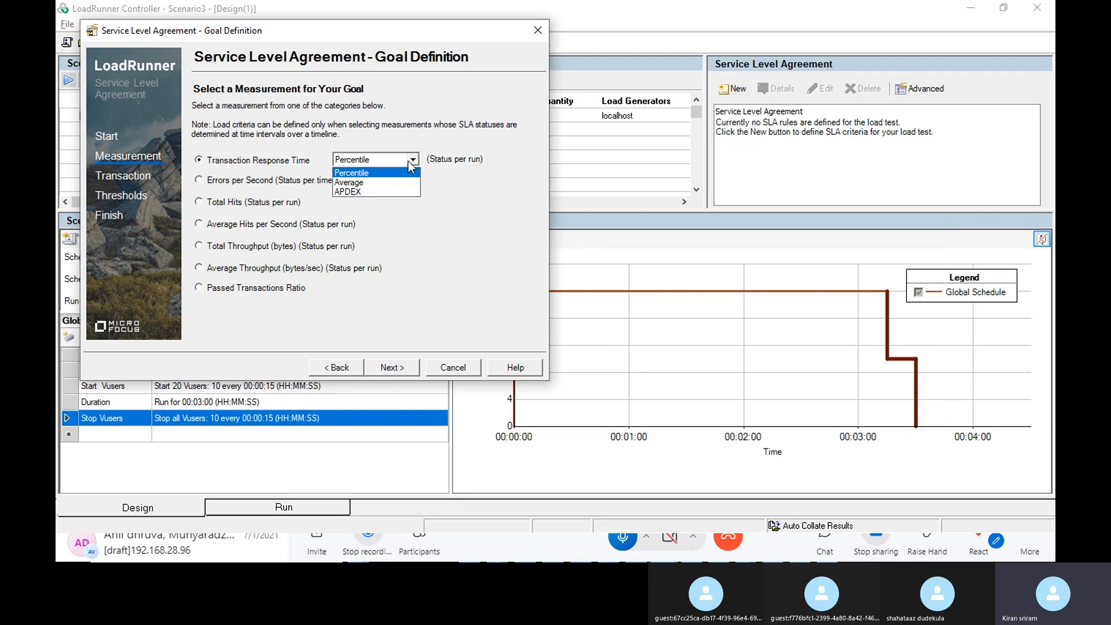
left_click(390, 181)
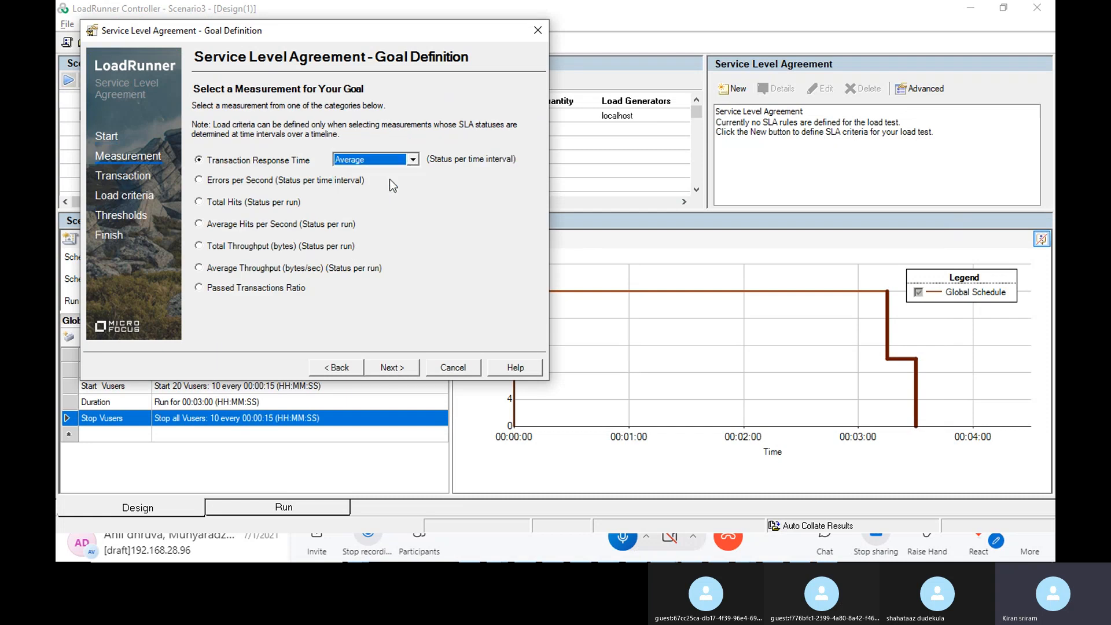
left_click(379, 368)
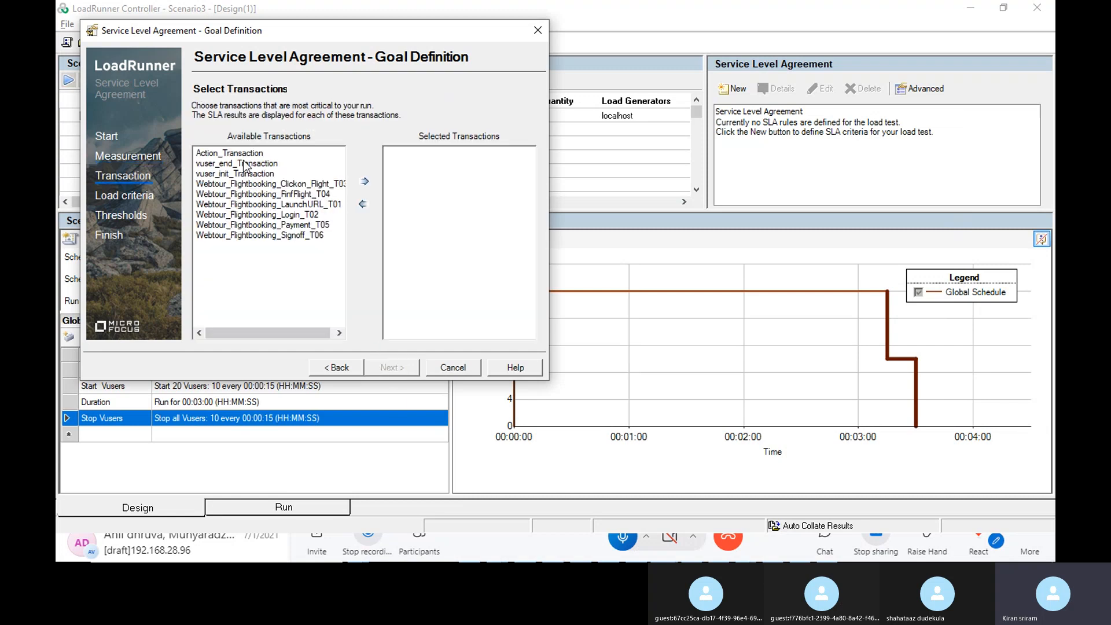
Step: Add the Webtour_Flightbooking transactions T01 through T06 to the SLA goal, keep its load criteria at None, and proceed to the threshold values
left_click(252, 185)
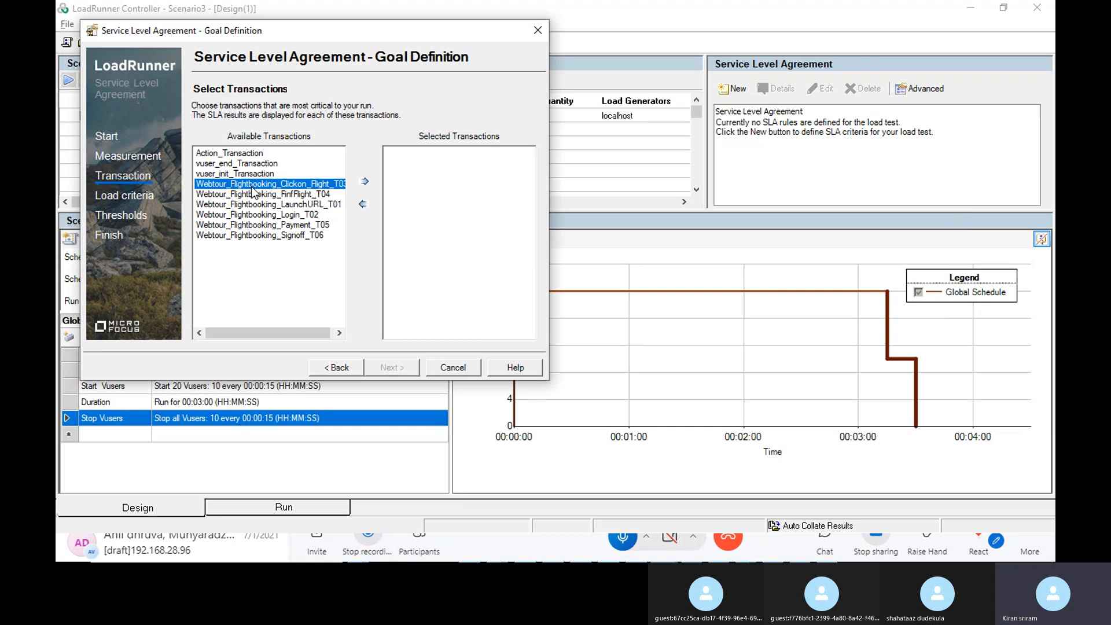
key("shift+Down")
key("shift+Down")
key("shift+Down")
key("shift+Down")
key("shift+Down")
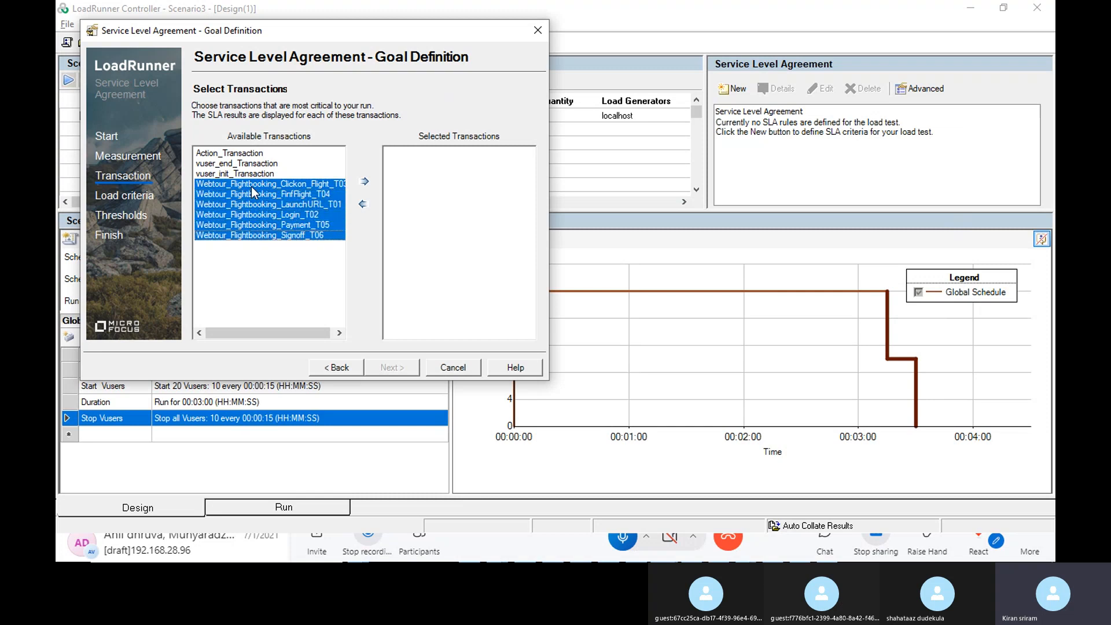
left_click(364, 182)
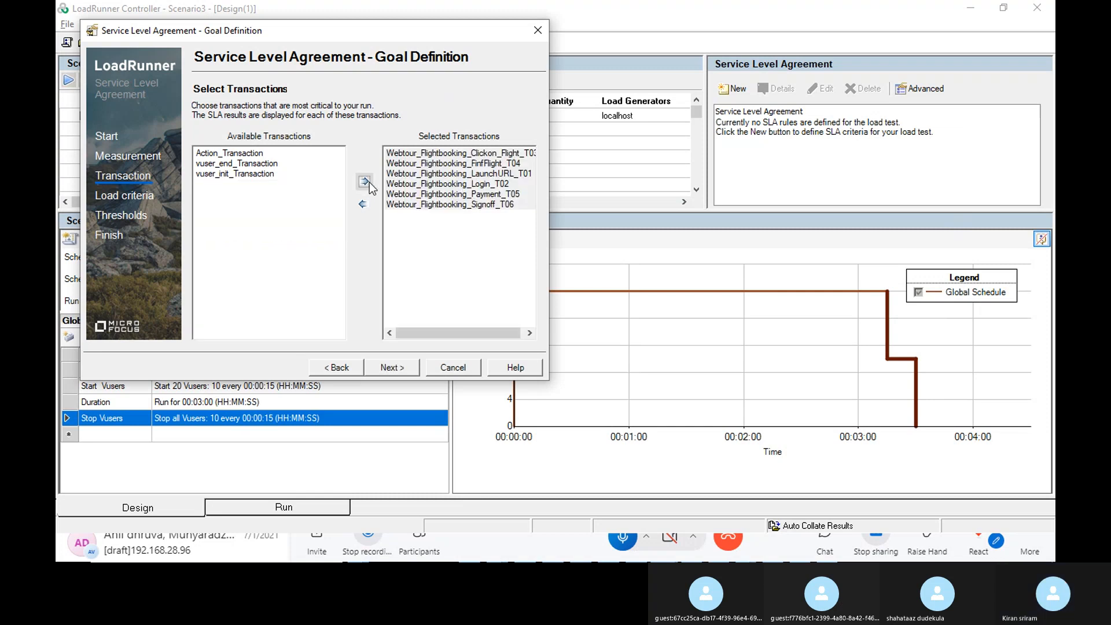
left_click(393, 368)
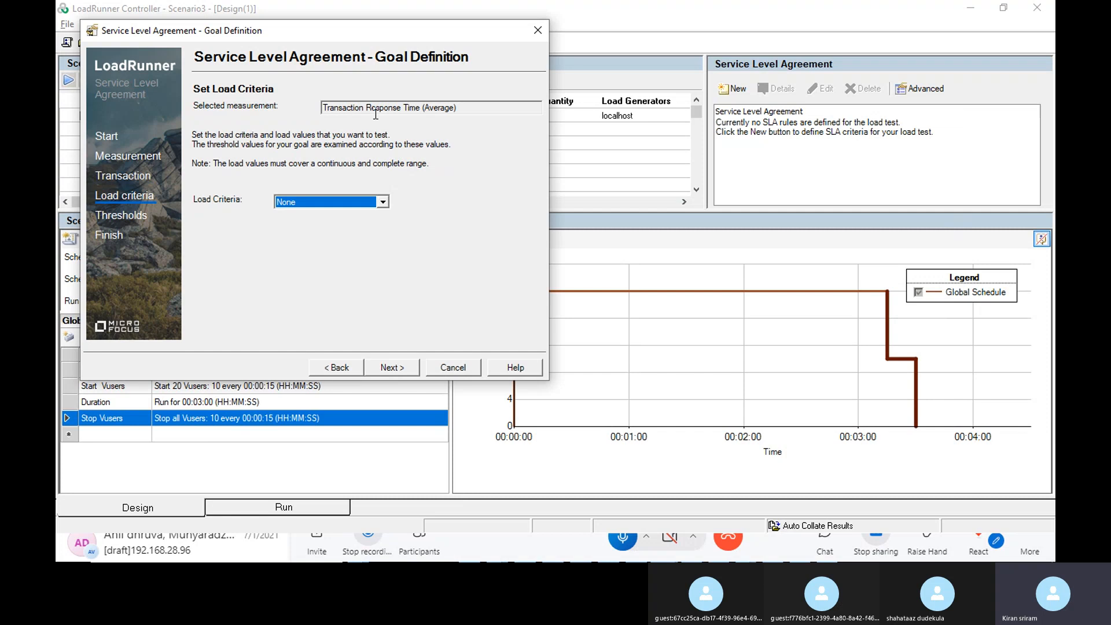
left_click(390, 369)
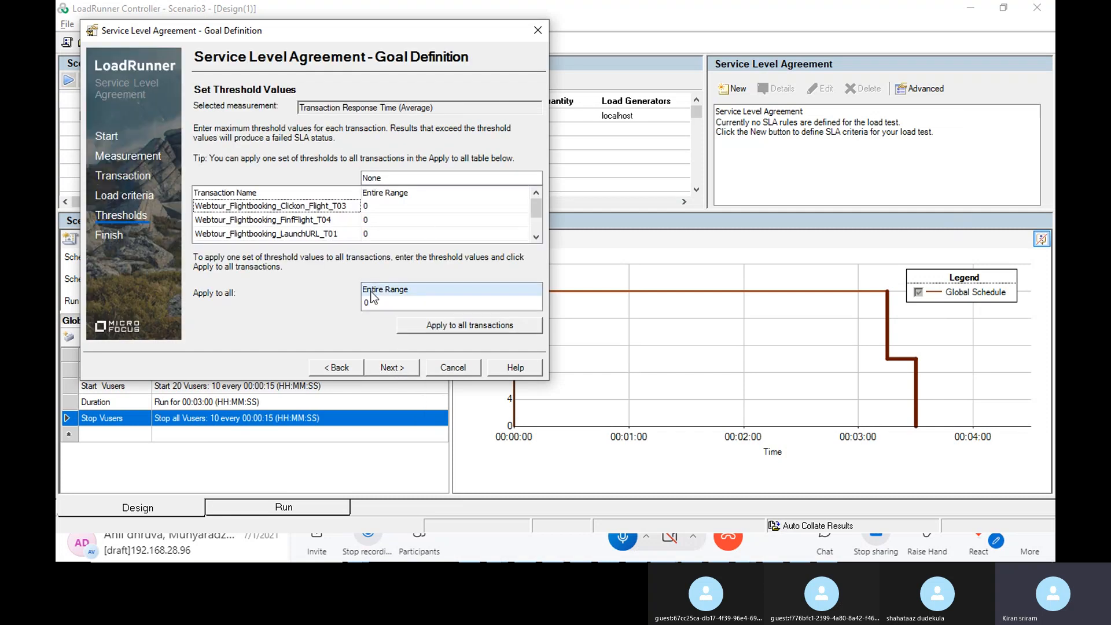
Step: Apply a threshold value of 2 to all transactions across the entire range and finish defining the SLA
left_click(370, 301)
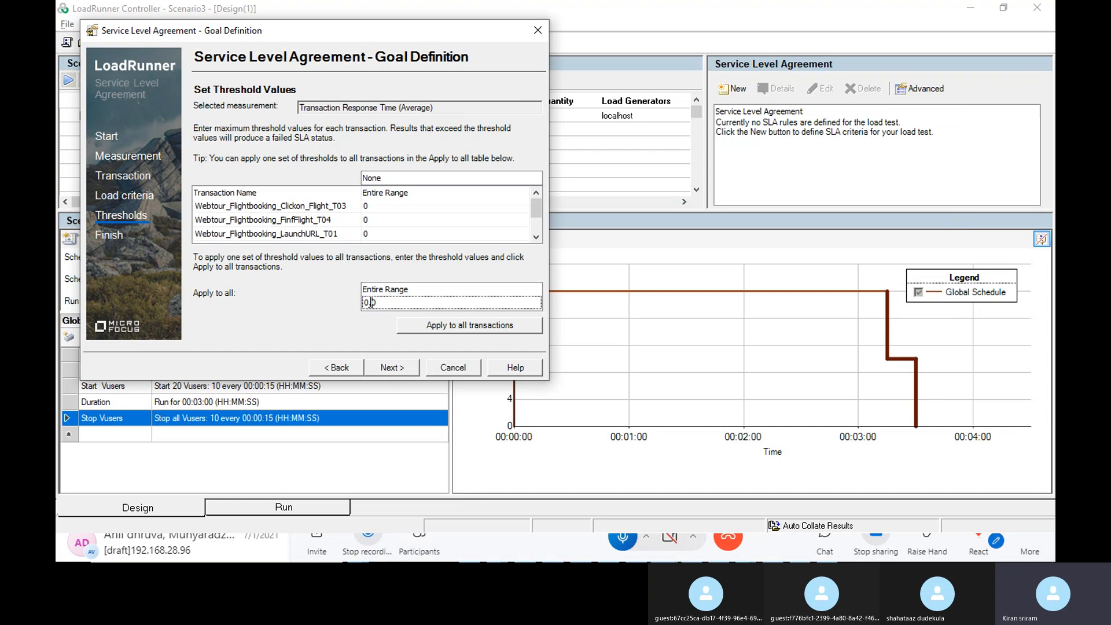
left_click_drag(370, 301, 353, 301)
type("2")
left_click(475, 326)
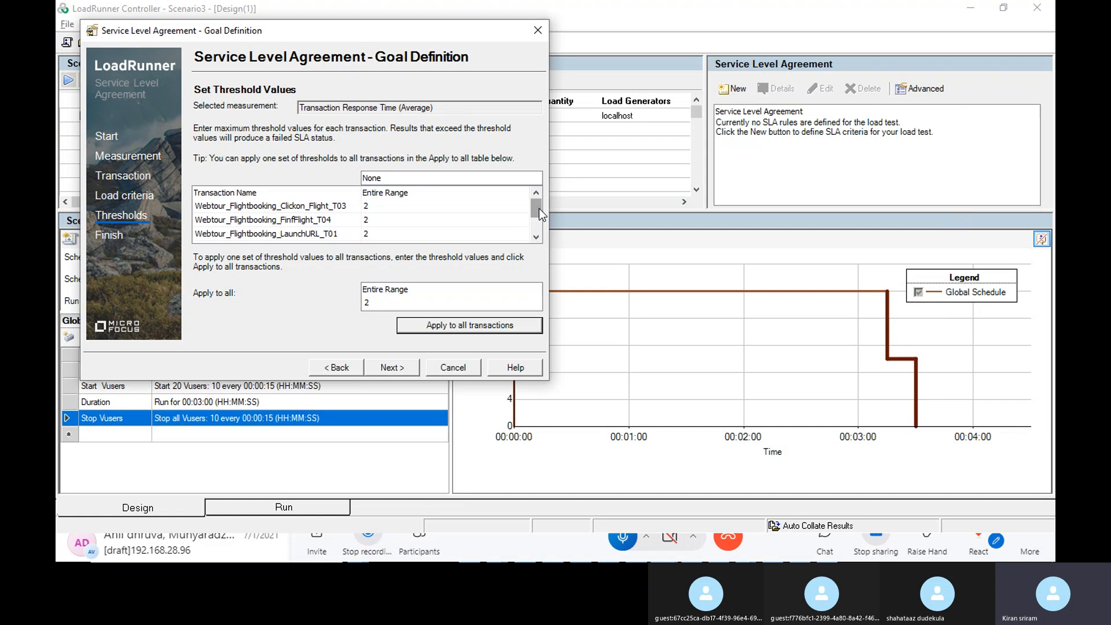
left_click_drag(539, 208, 539, 240)
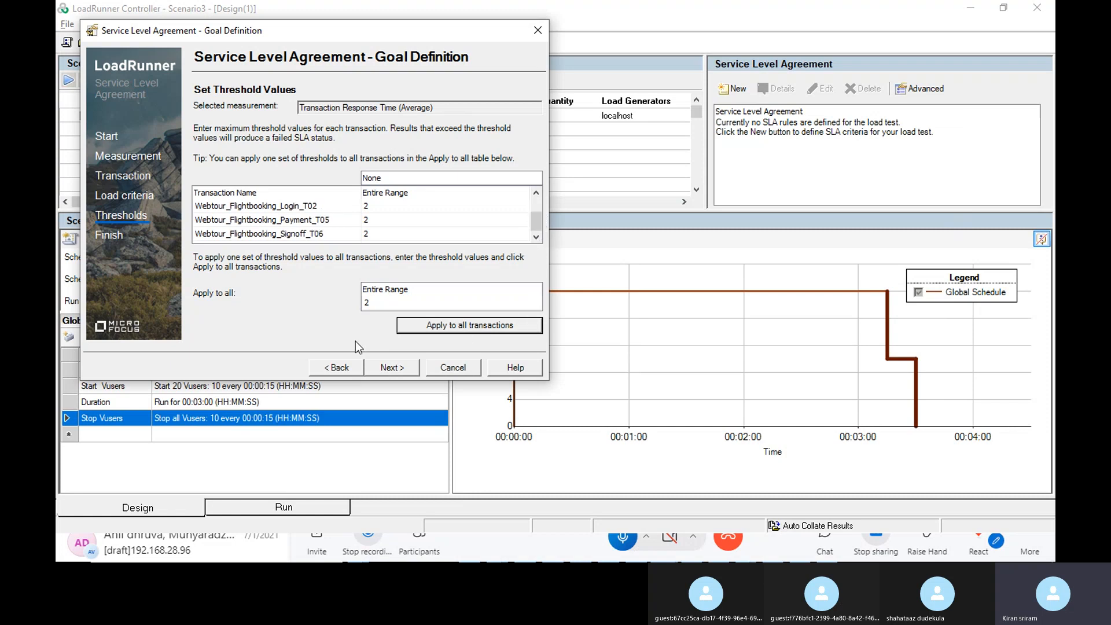
left_click(386, 368)
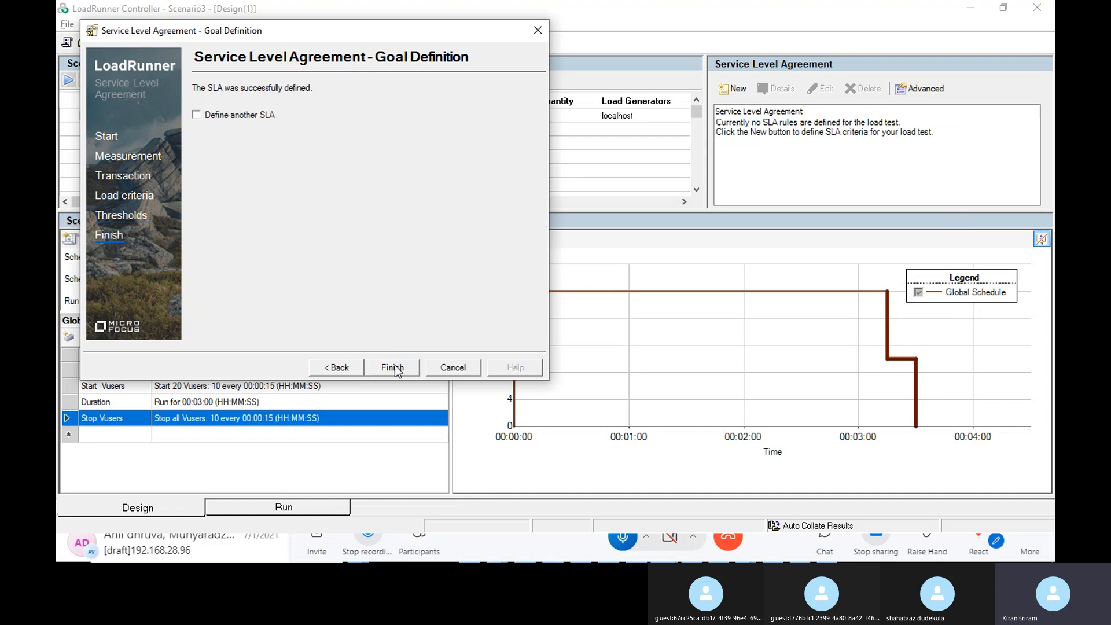
left_click(391, 368)
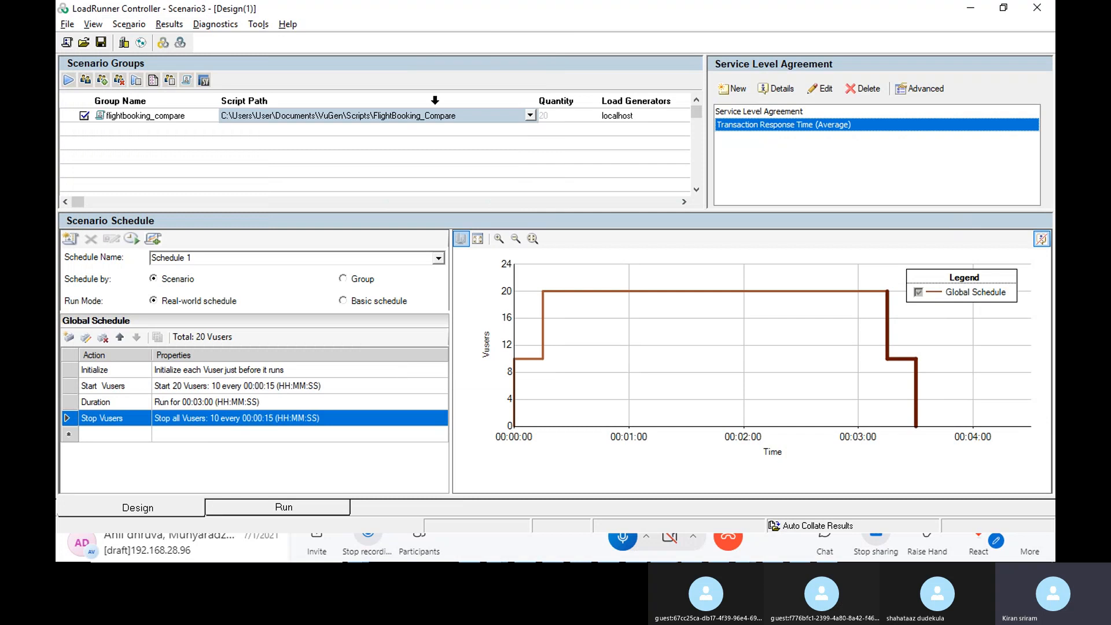
Step: Add a new Windows load generator named 127.0.0..1 and assign it to the flightbooking_compare group
left_click(659, 116)
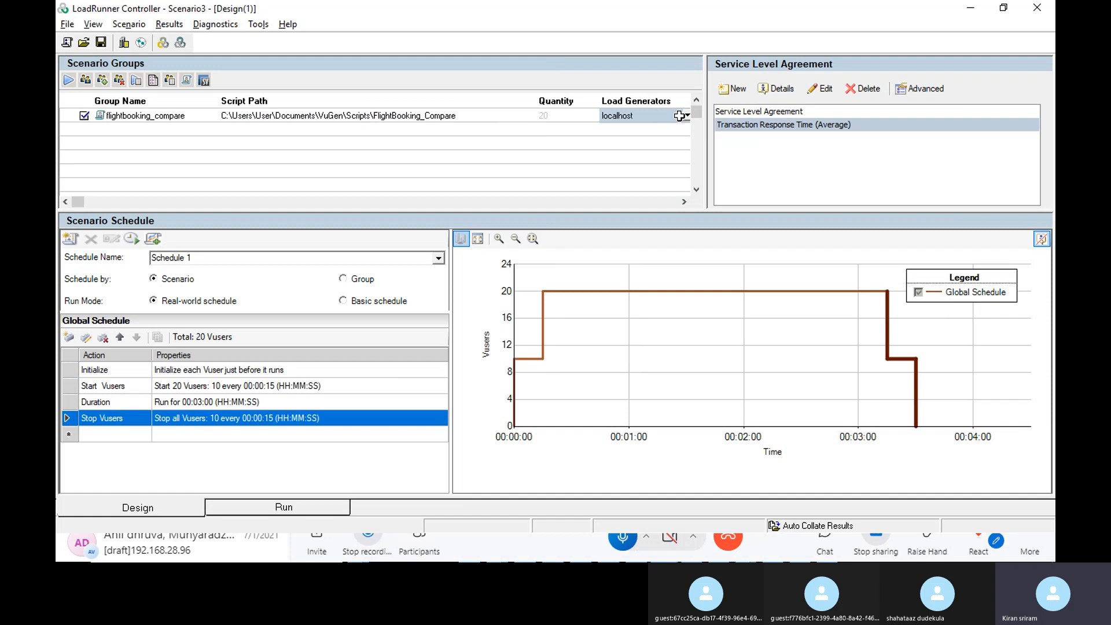
left_click(686, 116)
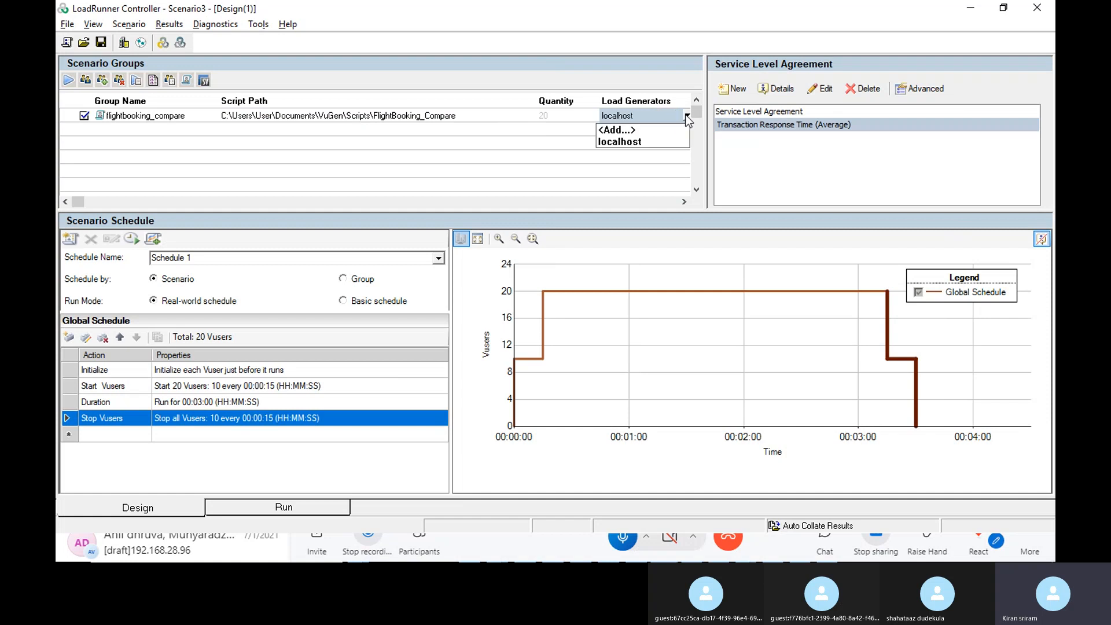
left_click(608, 131)
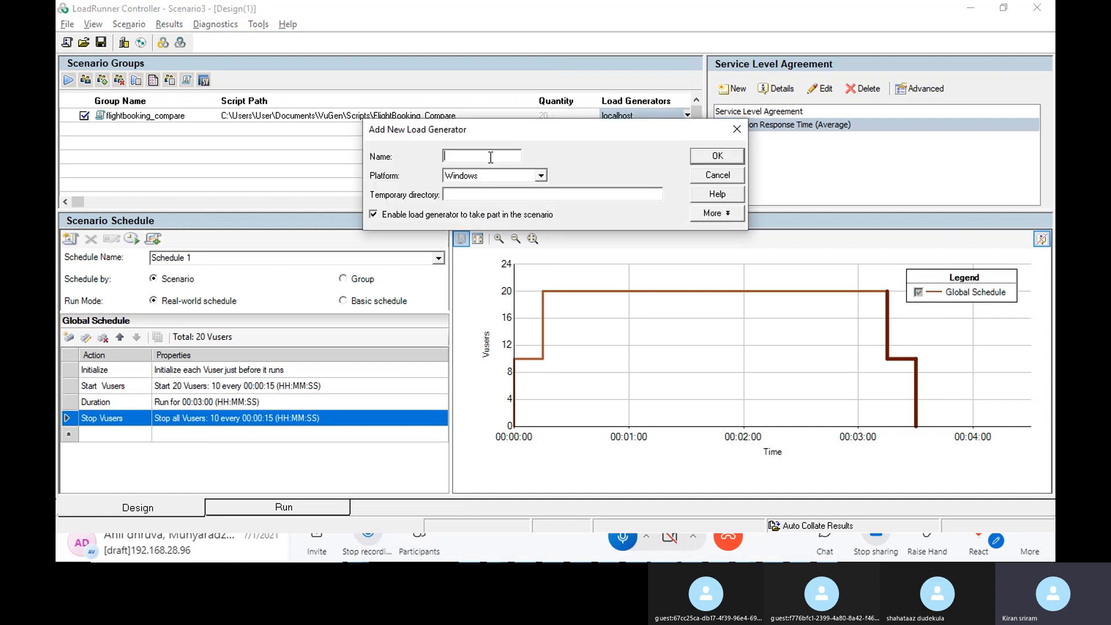
type("127.0.0..1")
left_click(714, 161)
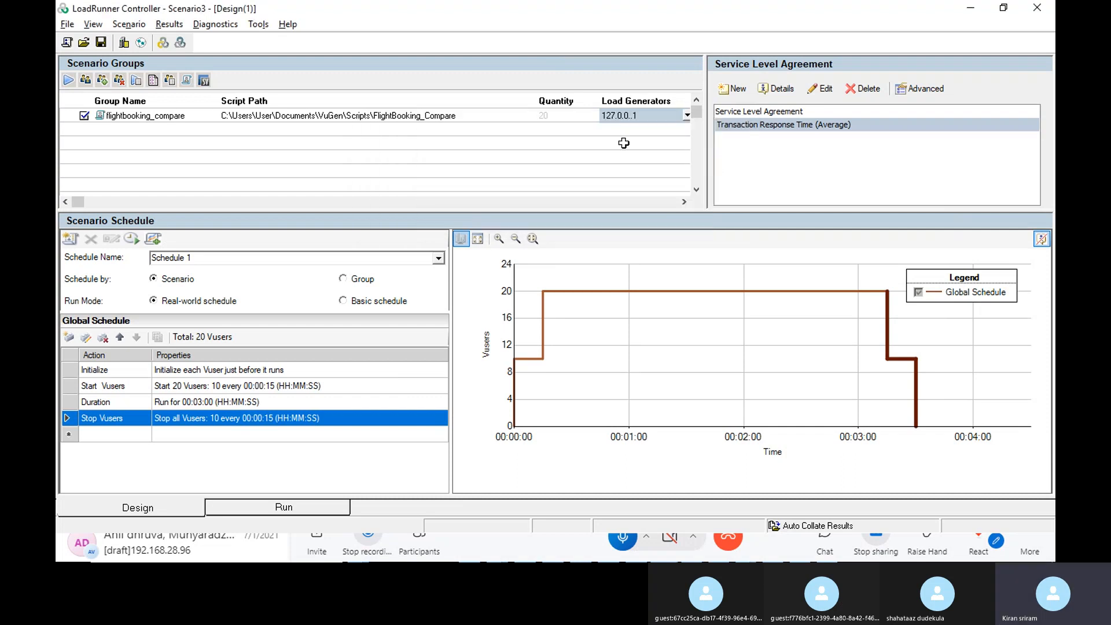
Step: In the load generators list, try connecting the new generator, correct its name to 127.0.0.1 and connect it again
left_click(125, 44)
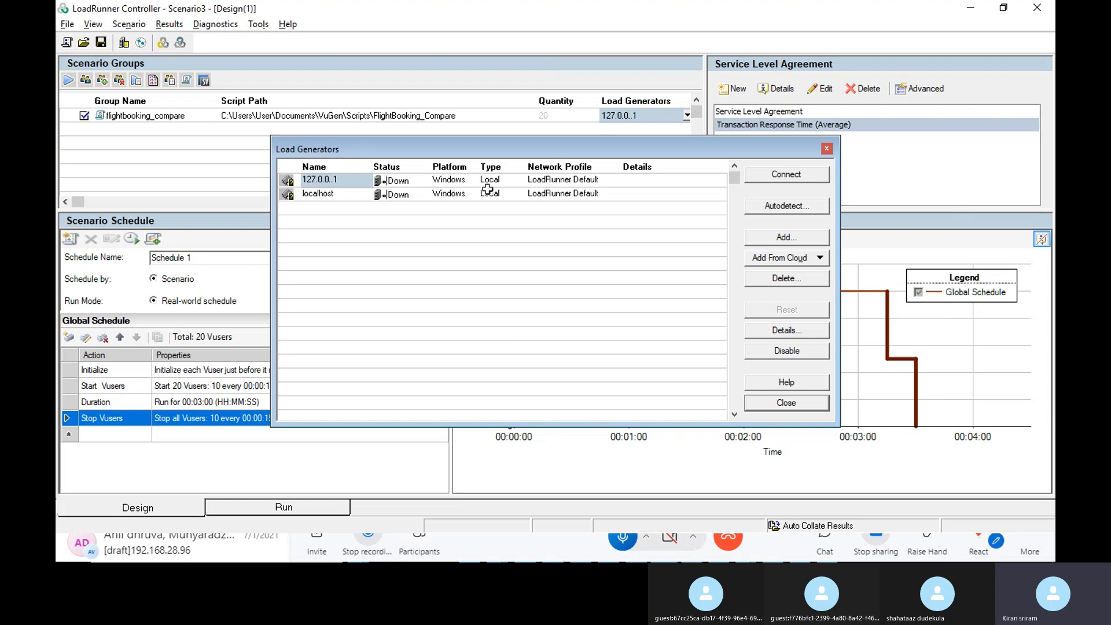
left_click(780, 172)
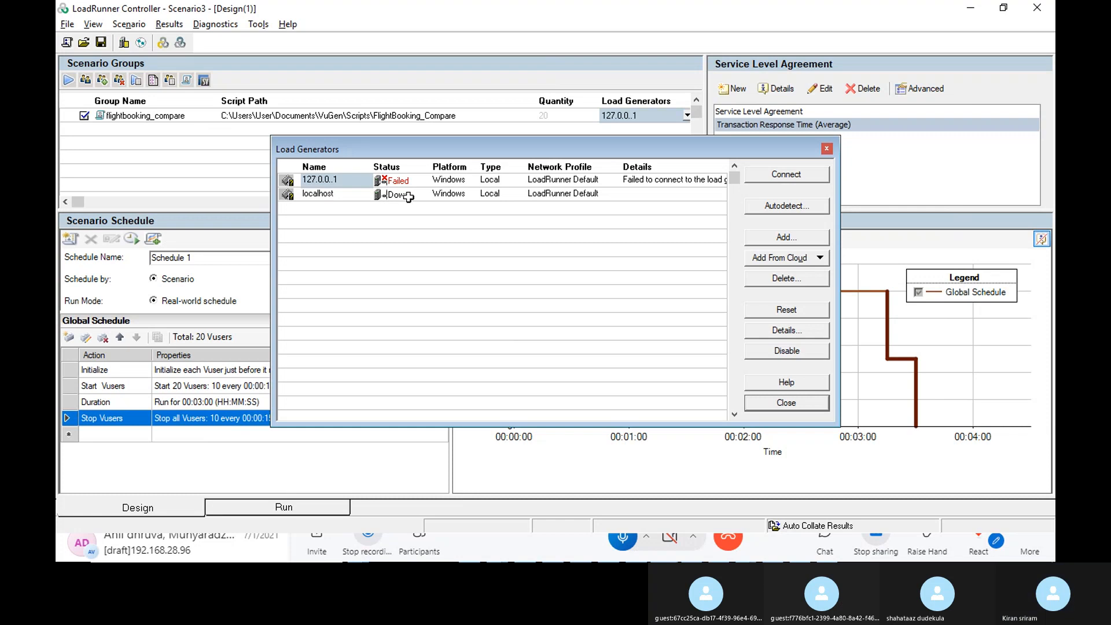
left_click(357, 182)
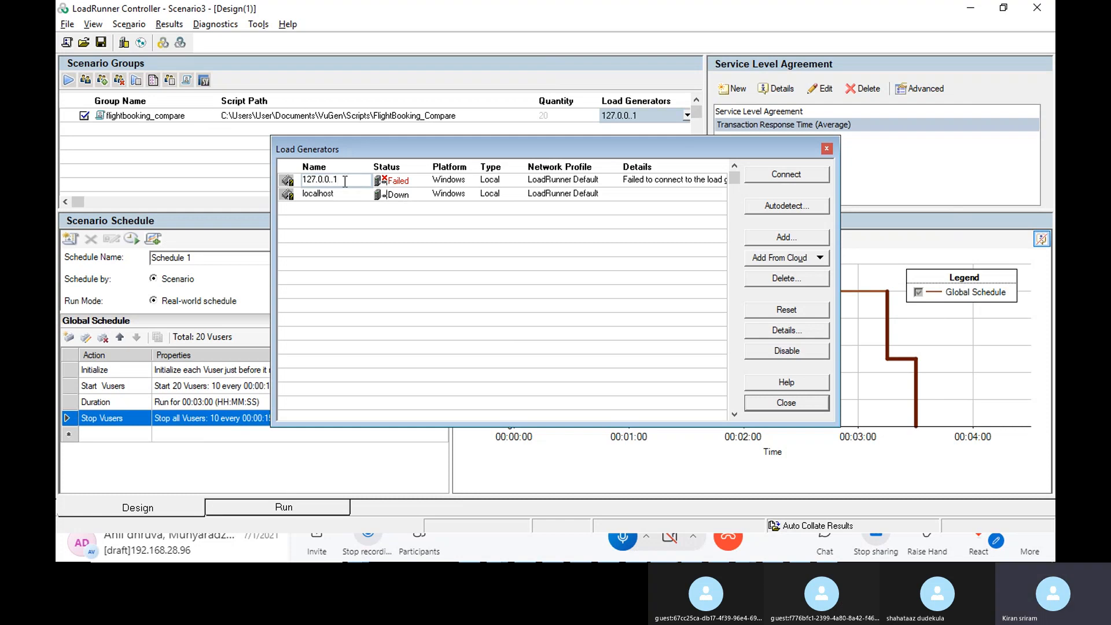
double_click(335, 180)
key("Left")
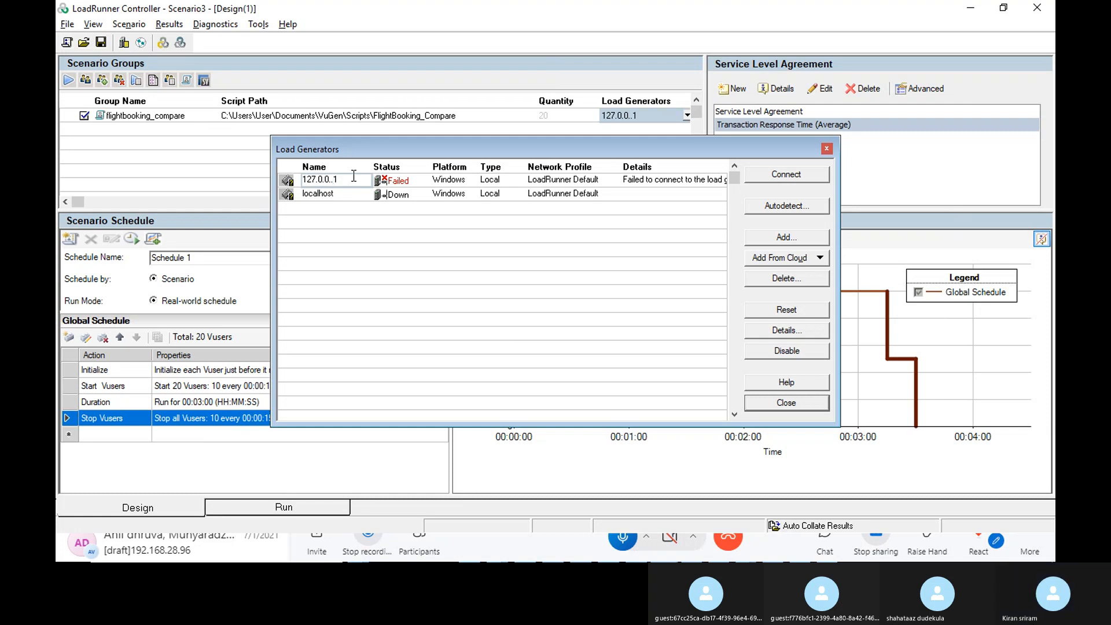
key("BackSpace")
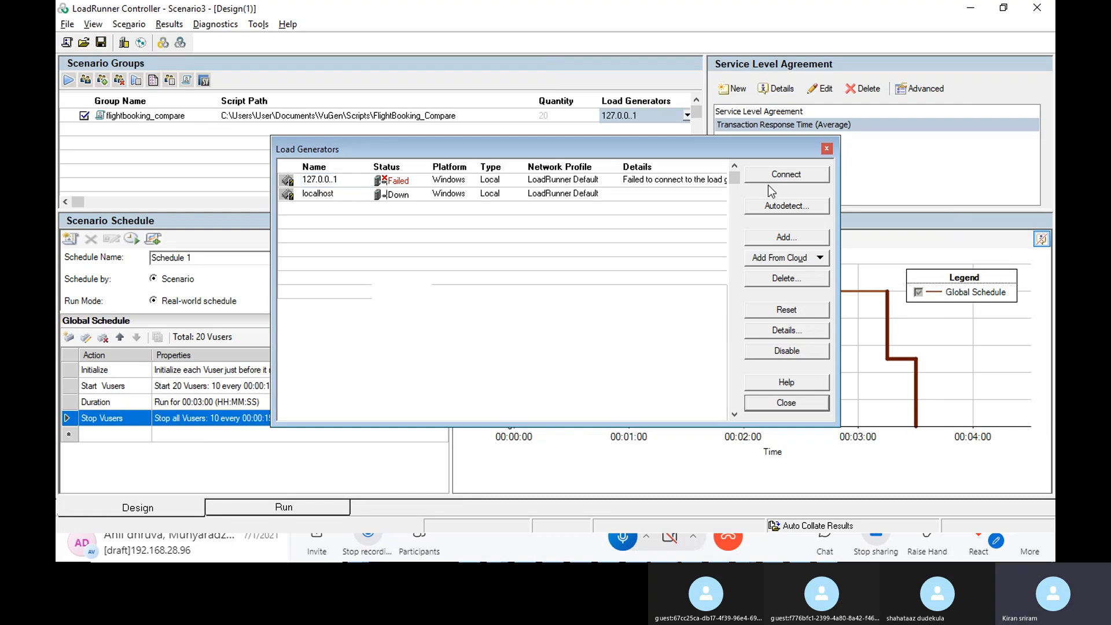
left_click(781, 176)
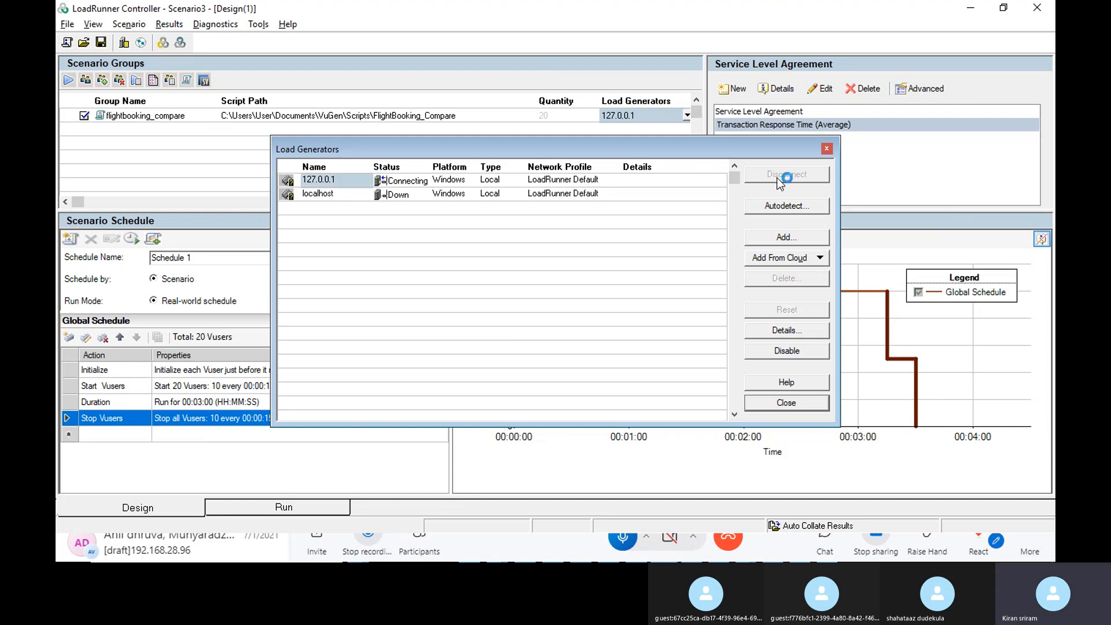
Step: Connect the localhost load generator and close the load generators list
left_click(402, 198)
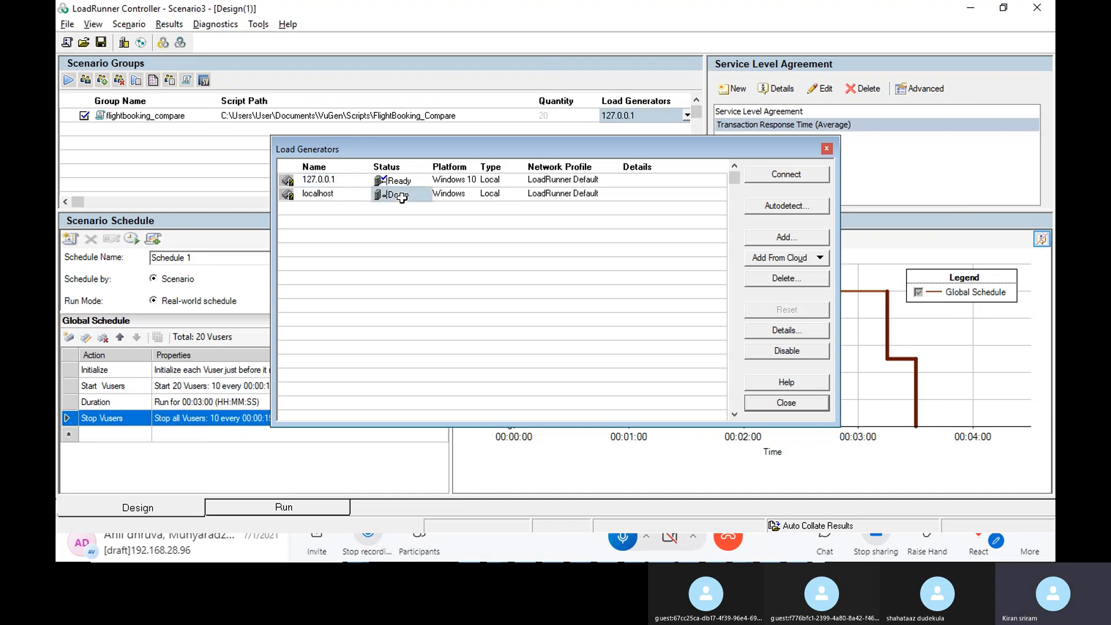
left_click(768, 183)
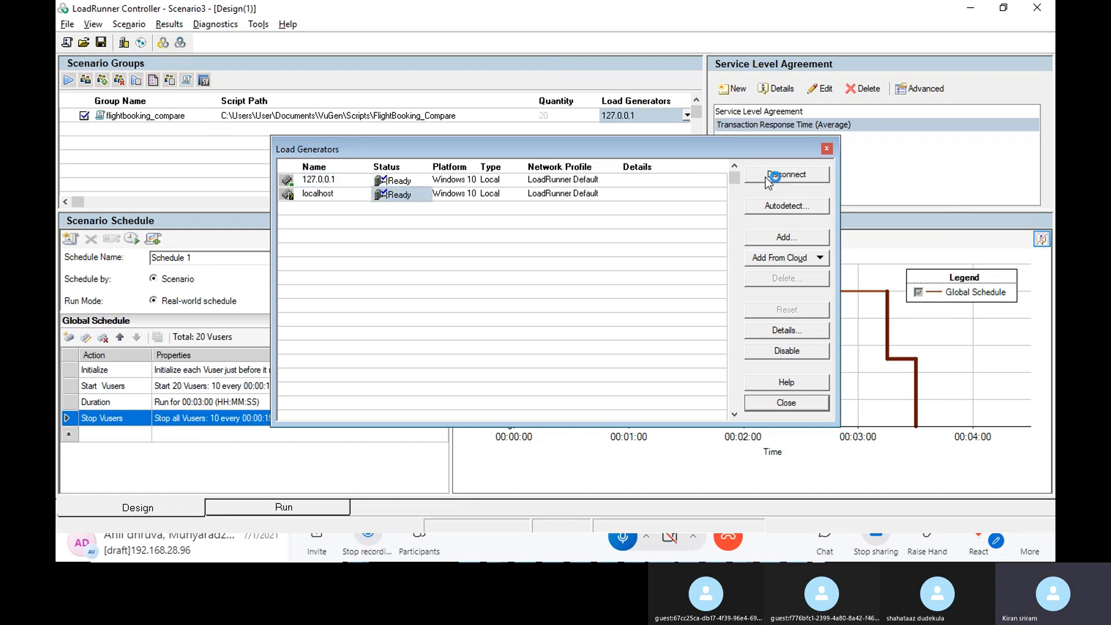
left_click(826, 149)
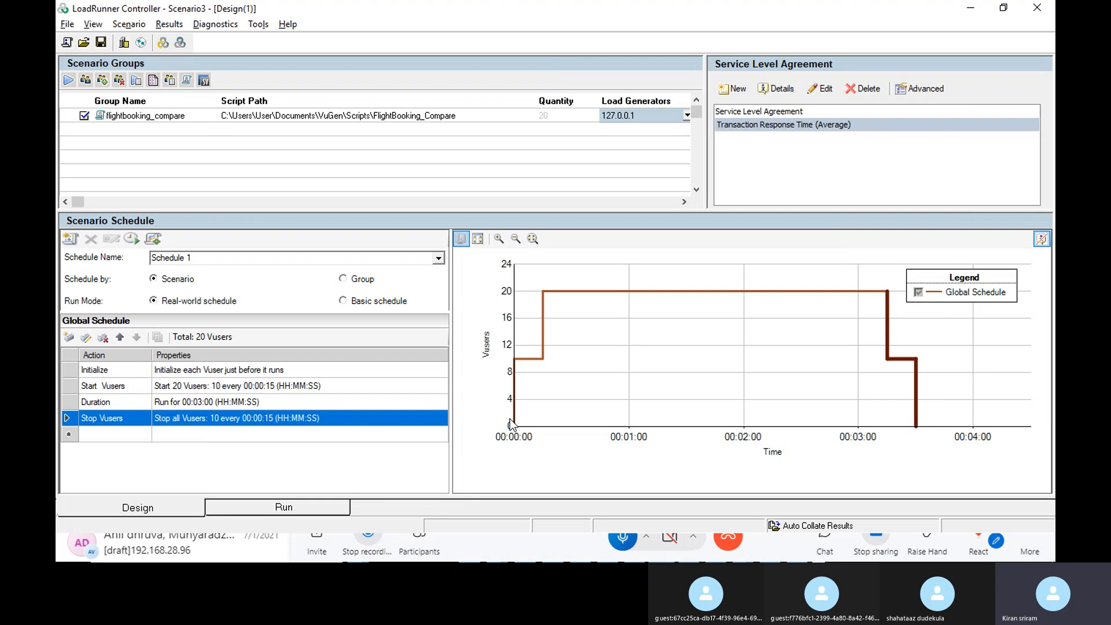
Step: Look at the scenario's Run view, then return to the Design view
left_click(289, 512)
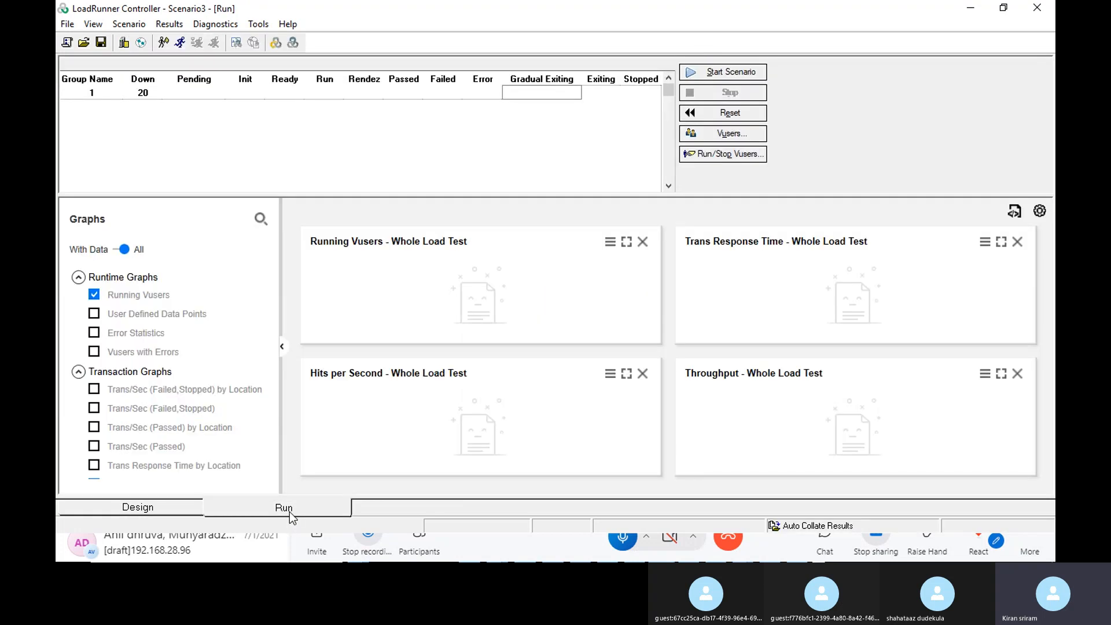
left_click(162, 502)
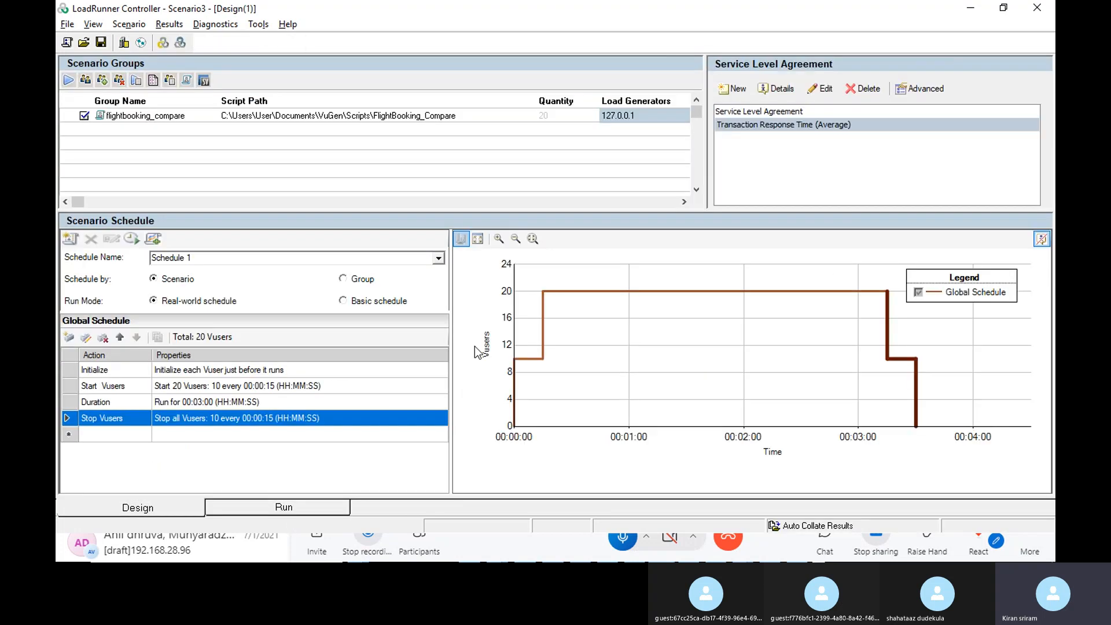
Step: Switch to Performance Monitor and review the counters and sample interval in the System Monitor Log properties of LoadTest01032023
key("alt+Tab")
key("alt+Tab")
key("alt+Tab")
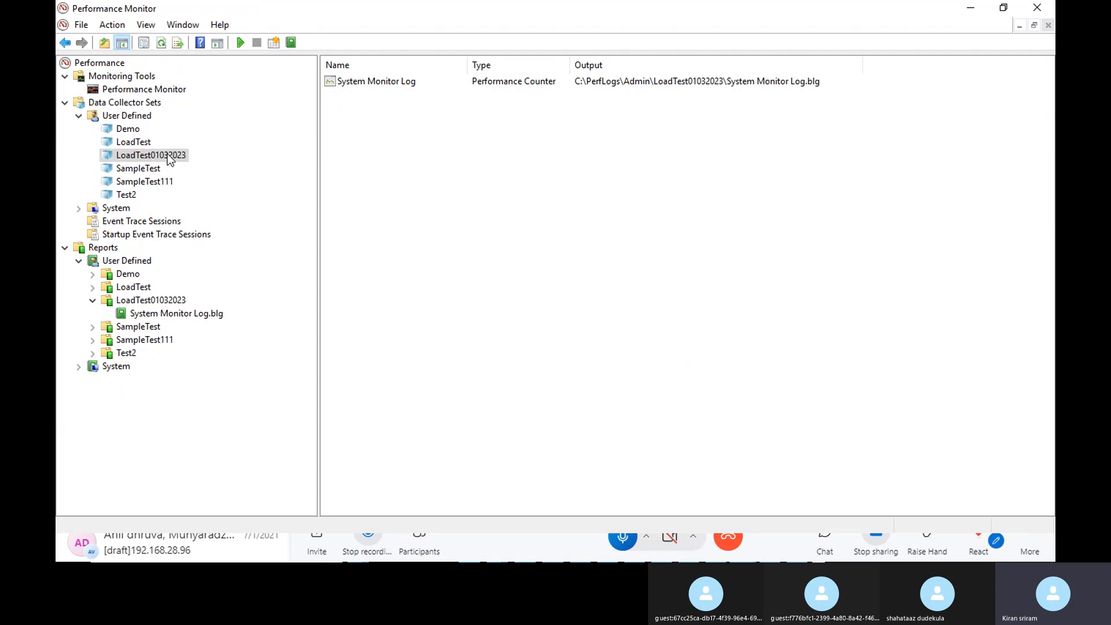
left_click(508, 84)
right_click(508, 82)
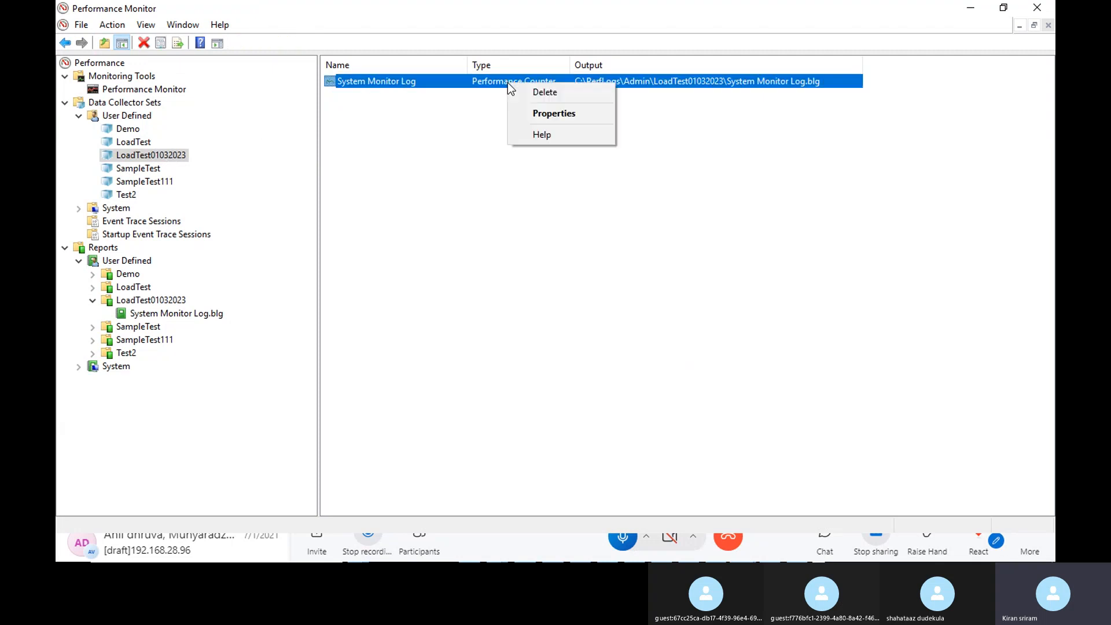
left_click(560, 118)
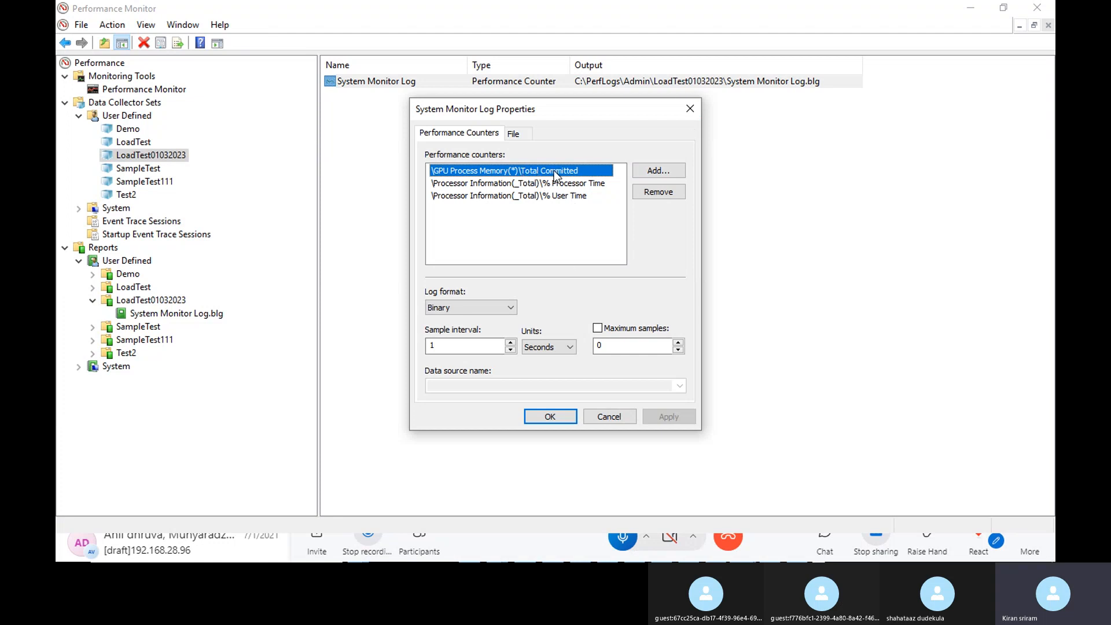
left_click(692, 108)
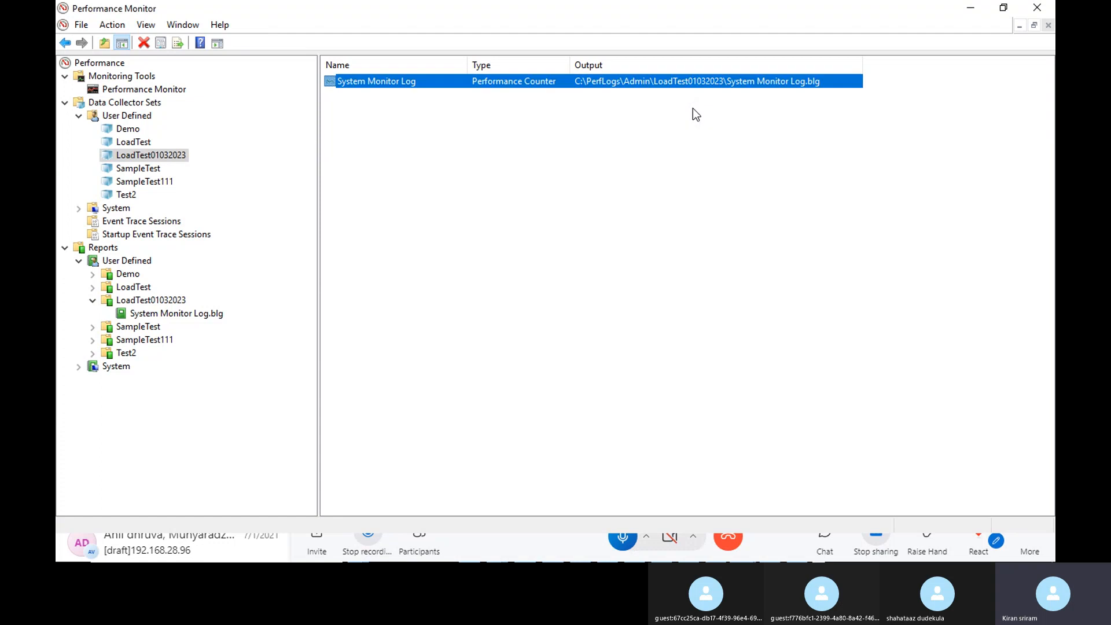
Step: Edit the existing schedule of the LoadTest01032023 data collector set, setting its beginning date to 3/2/2023 and keeping the expiration date enabled
right_click(176, 157)
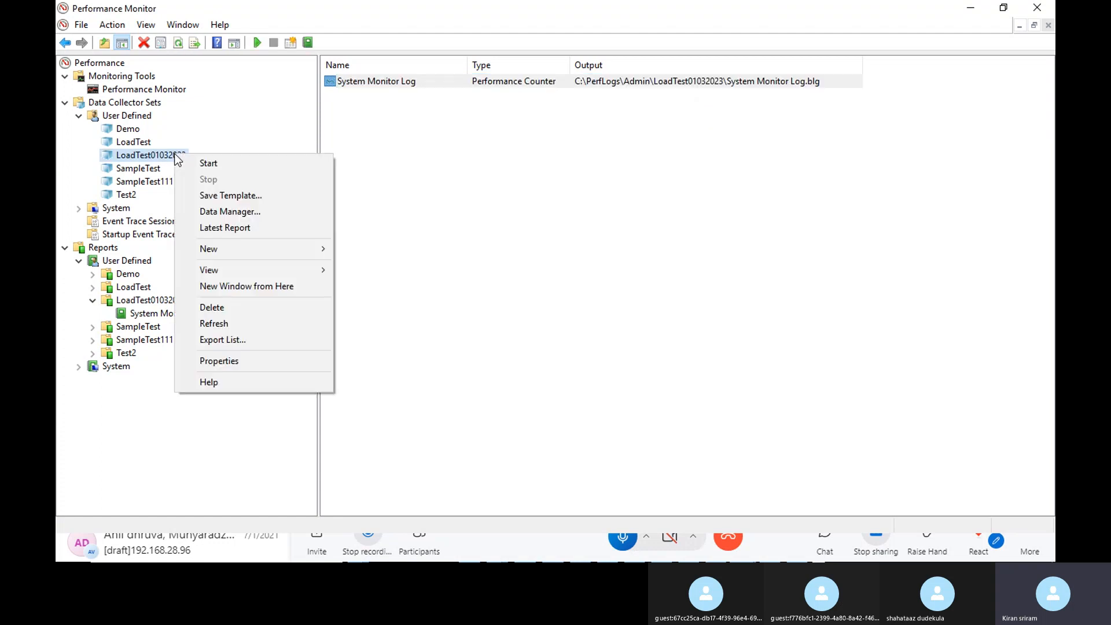
left_click(297, 358)
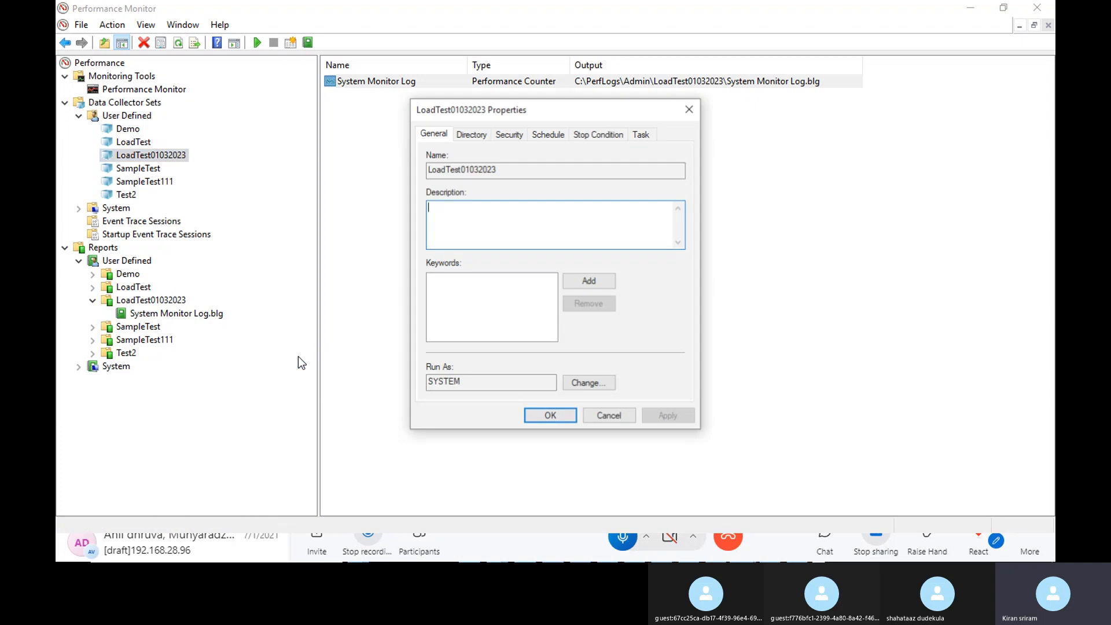
left_click(549, 136)
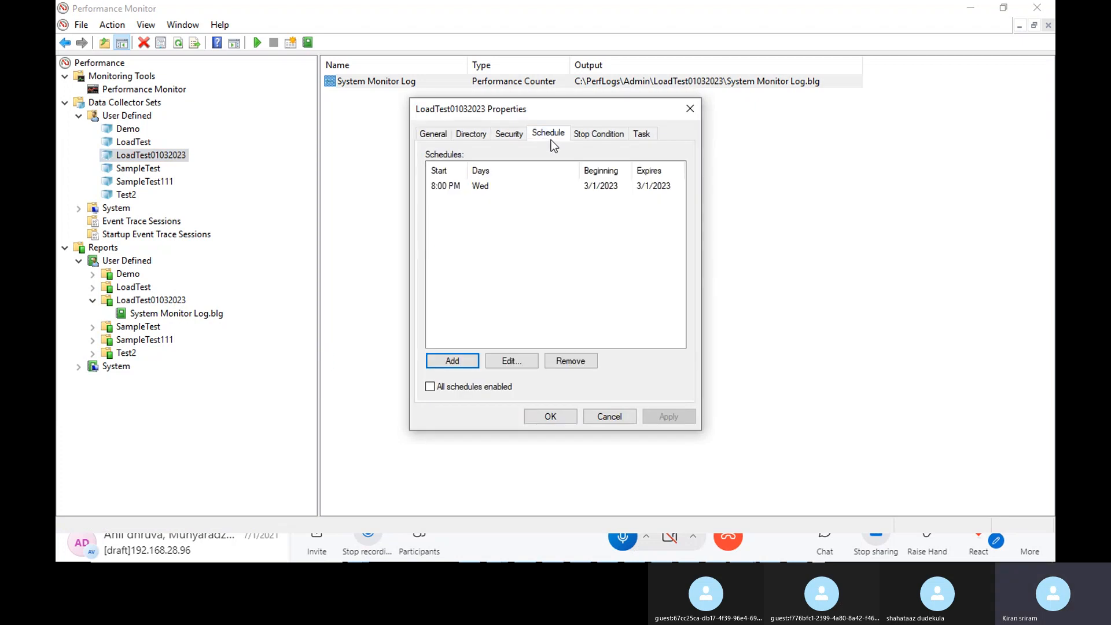
left_click(477, 191)
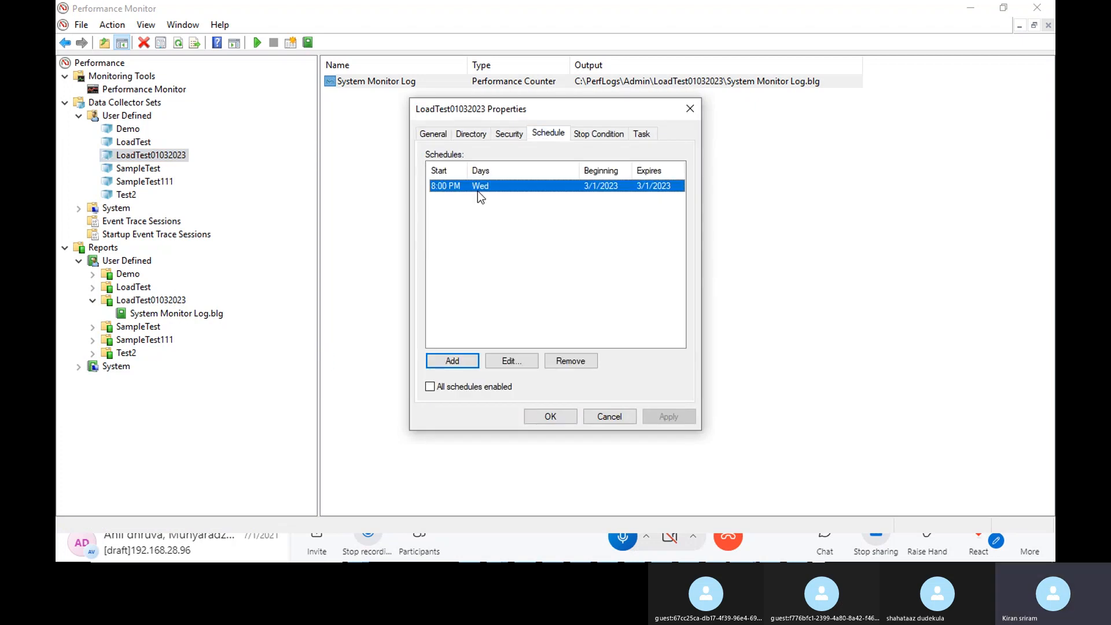
left_click(505, 362)
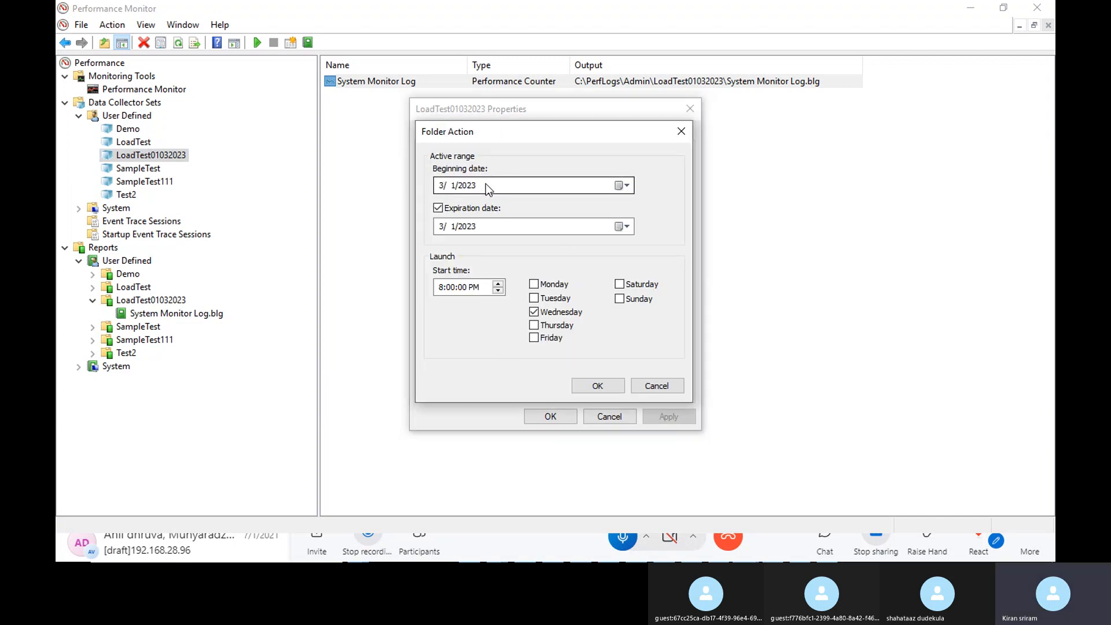
left_click(625, 186)
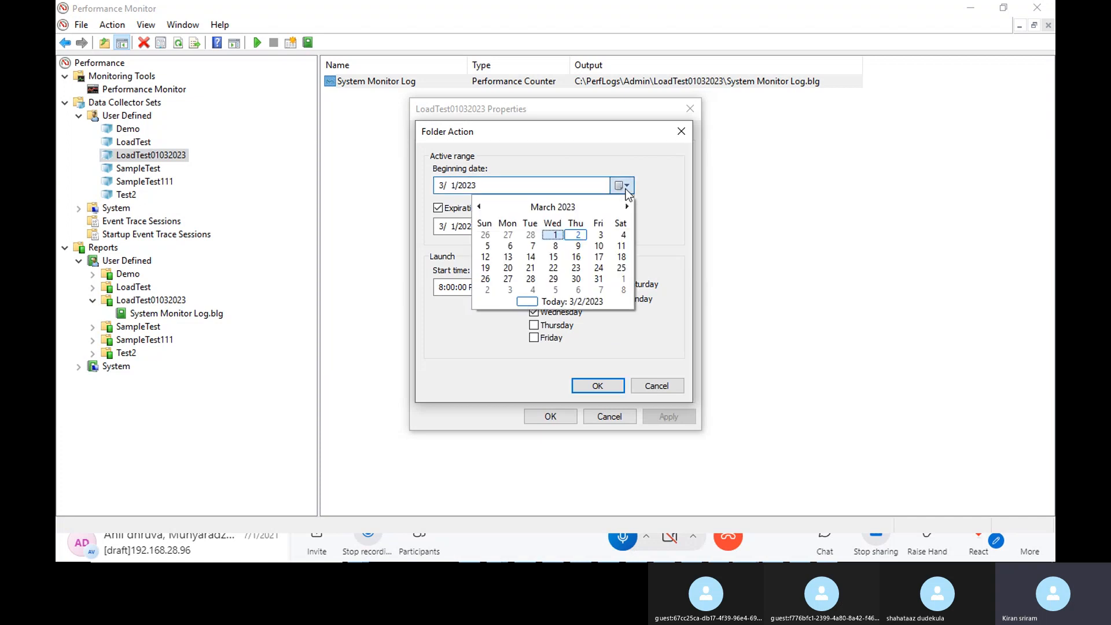
left_click(578, 235)
left_click(450, 209)
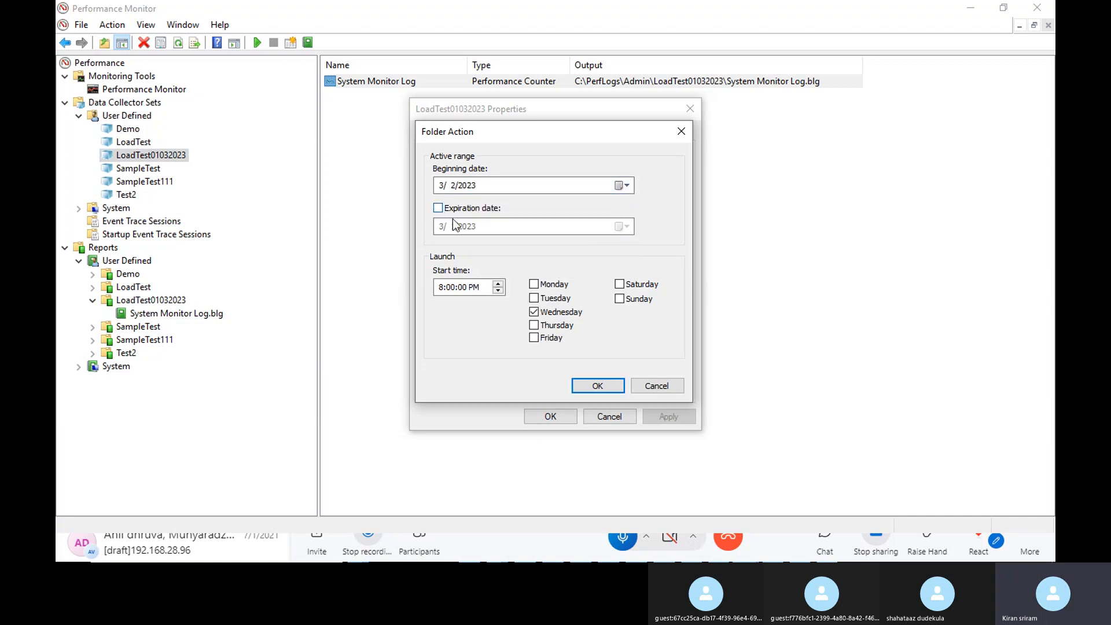
left_click(437, 208)
left_click(972, 8)
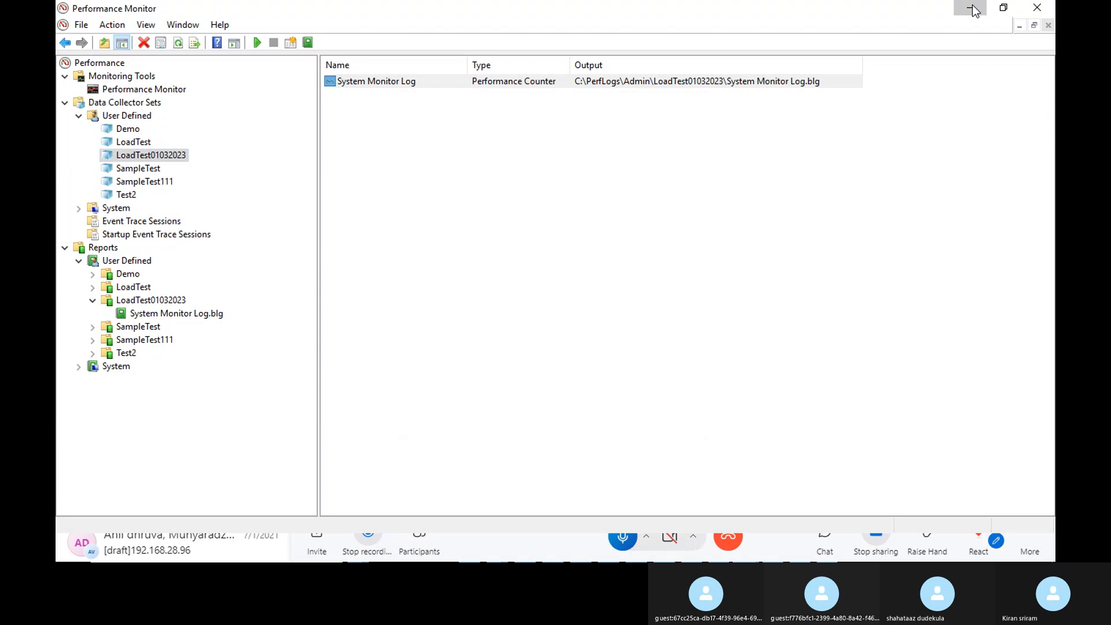
left_click(972, 8)
left_click(970, 8)
left_click(970, 8)
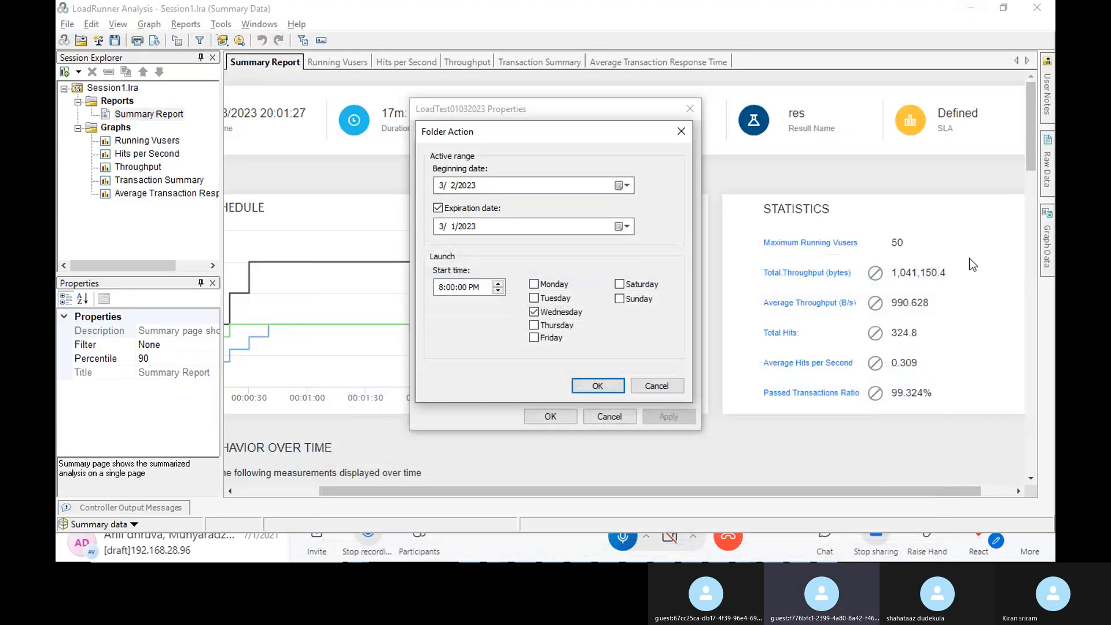
key("alt")
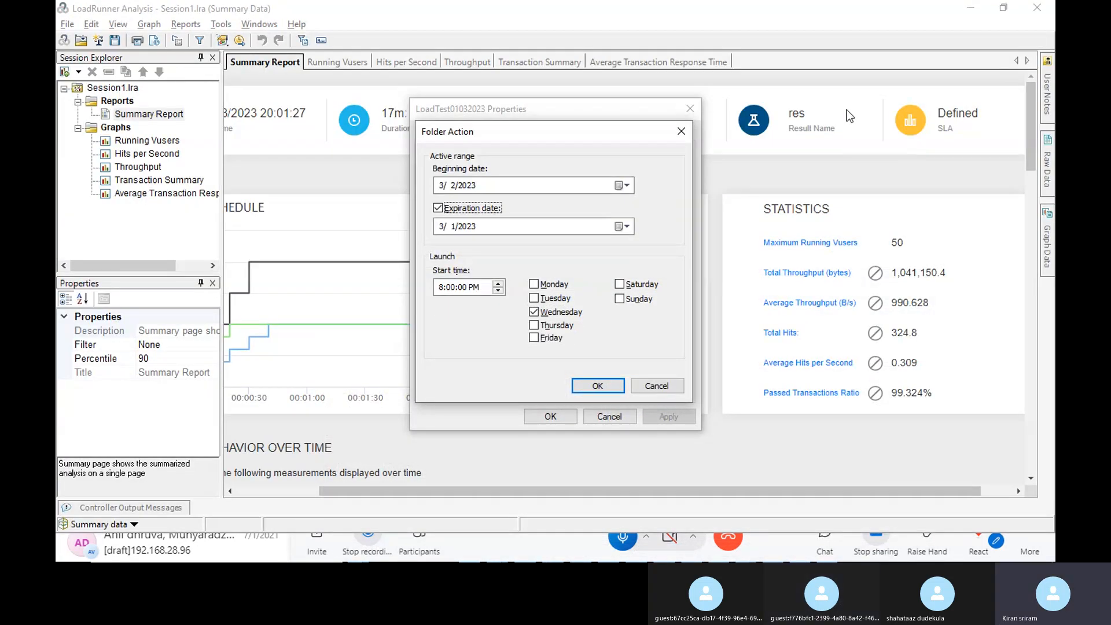
key("alt+Tab")
key("alt+Tab")
key("alt+Tab")
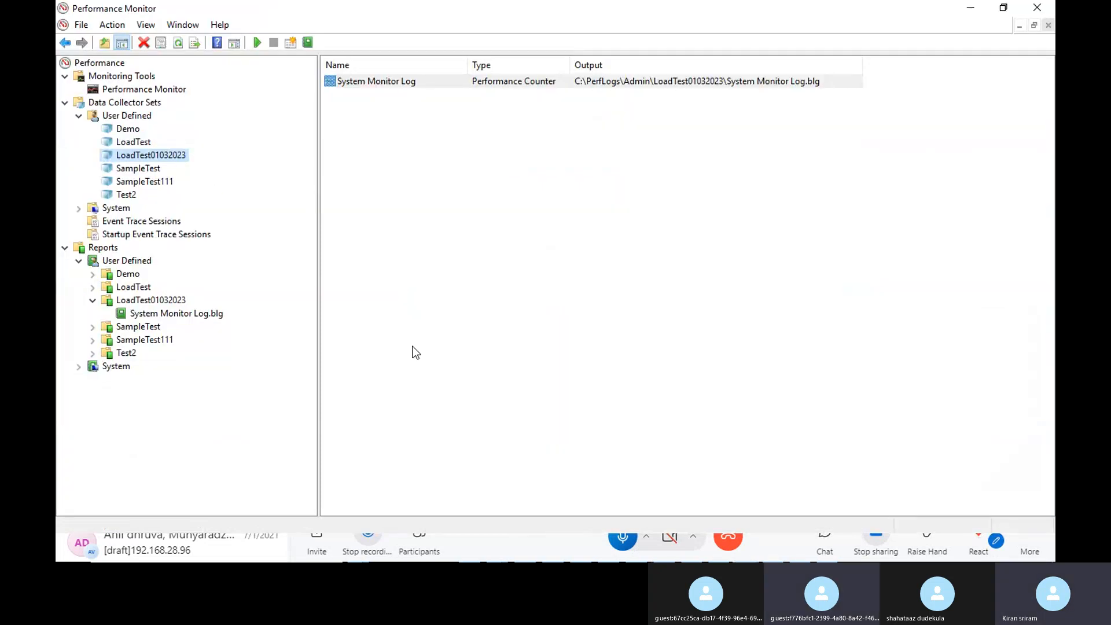
Step: Reopen the LoadTest01032023 data collector set's schedule and set it to launch at 7:30:00 PM on Thursday only
right_click(181, 159)
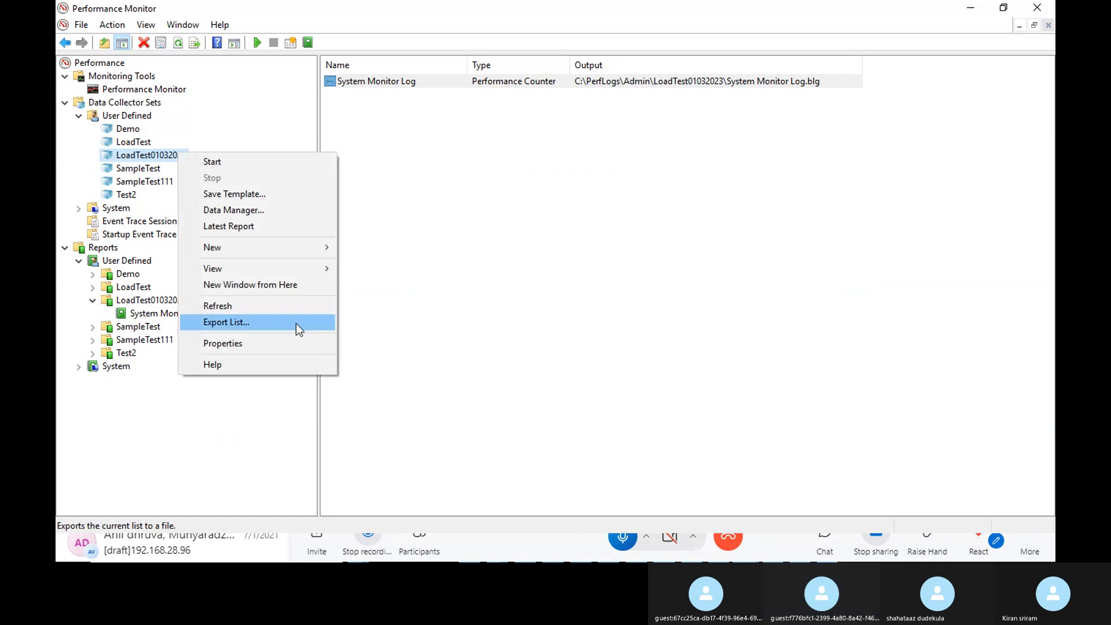
left_click(282, 342)
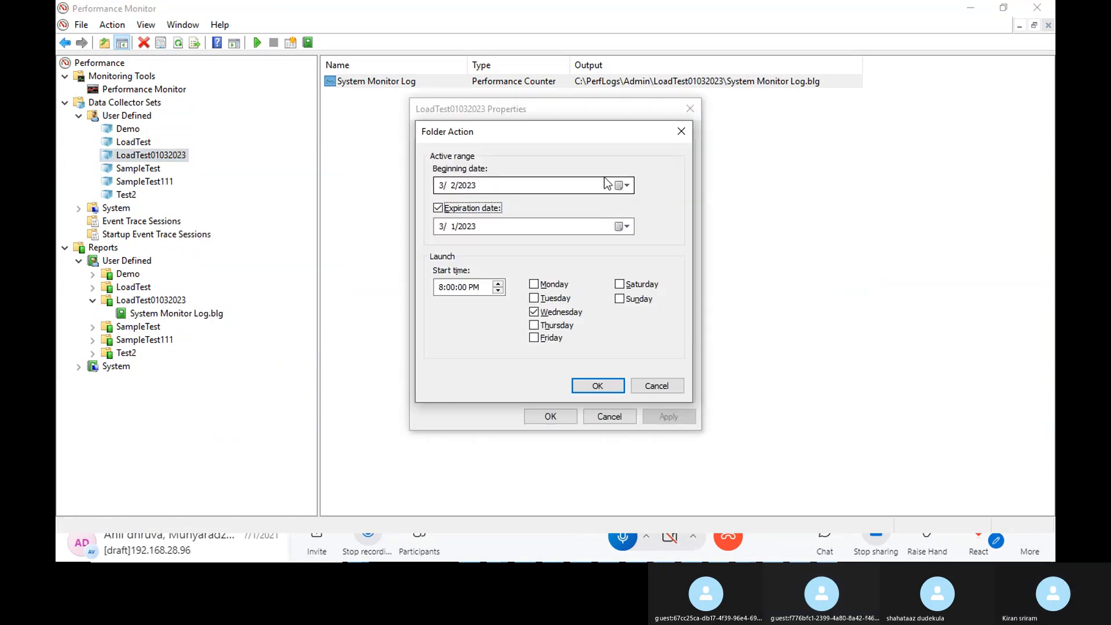
left_click(442, 289)
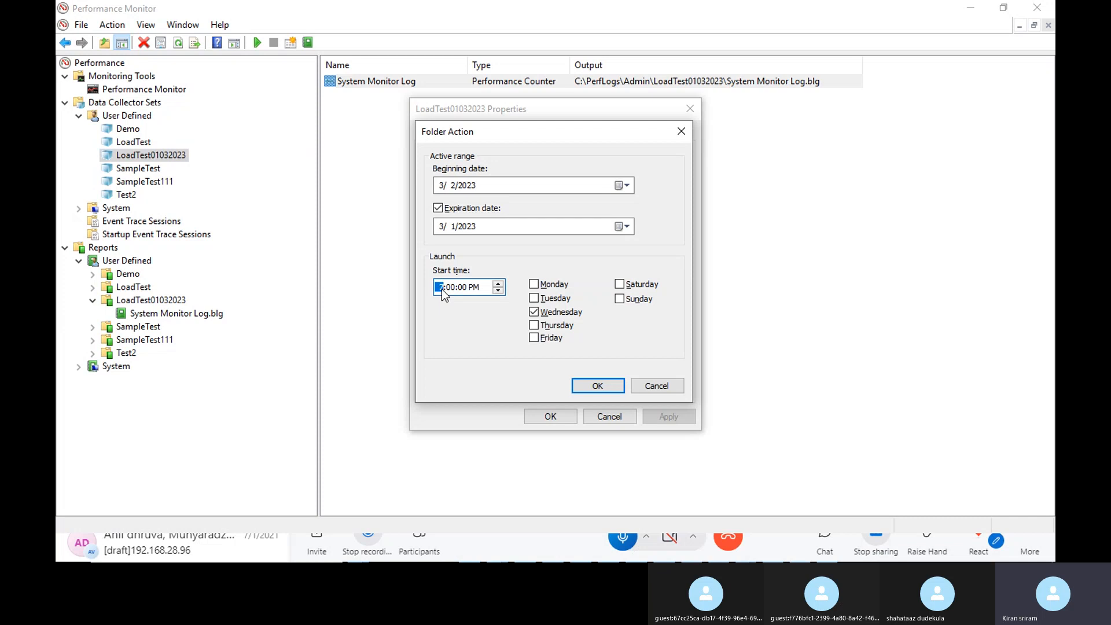
left_click(449, 288)
left_click(533, 325)
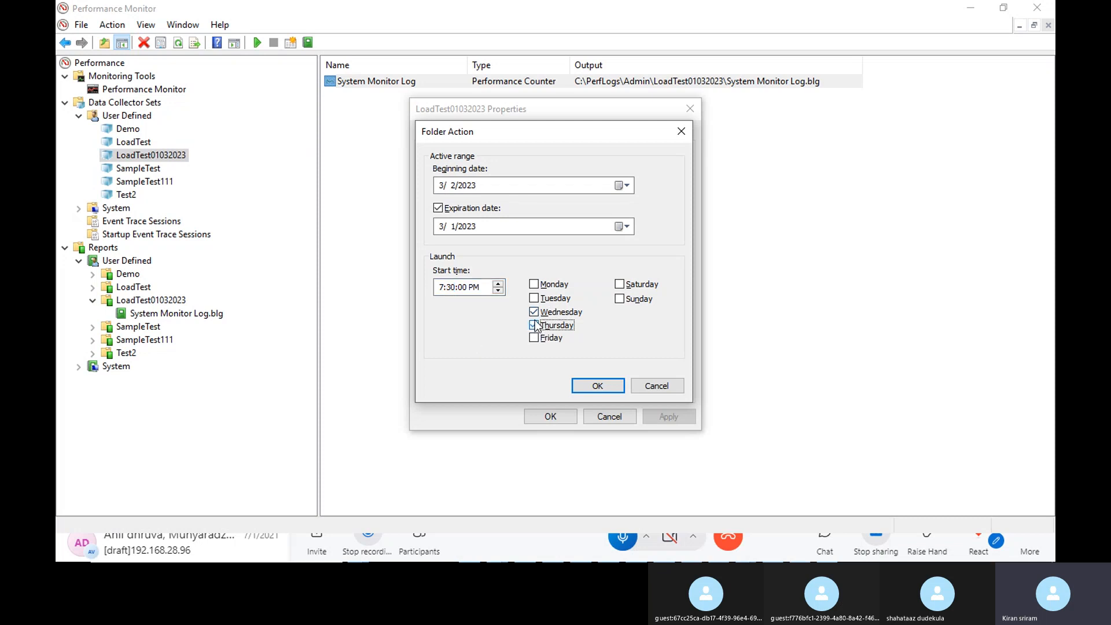
left_click(533, 313)
left_click(597, 386)
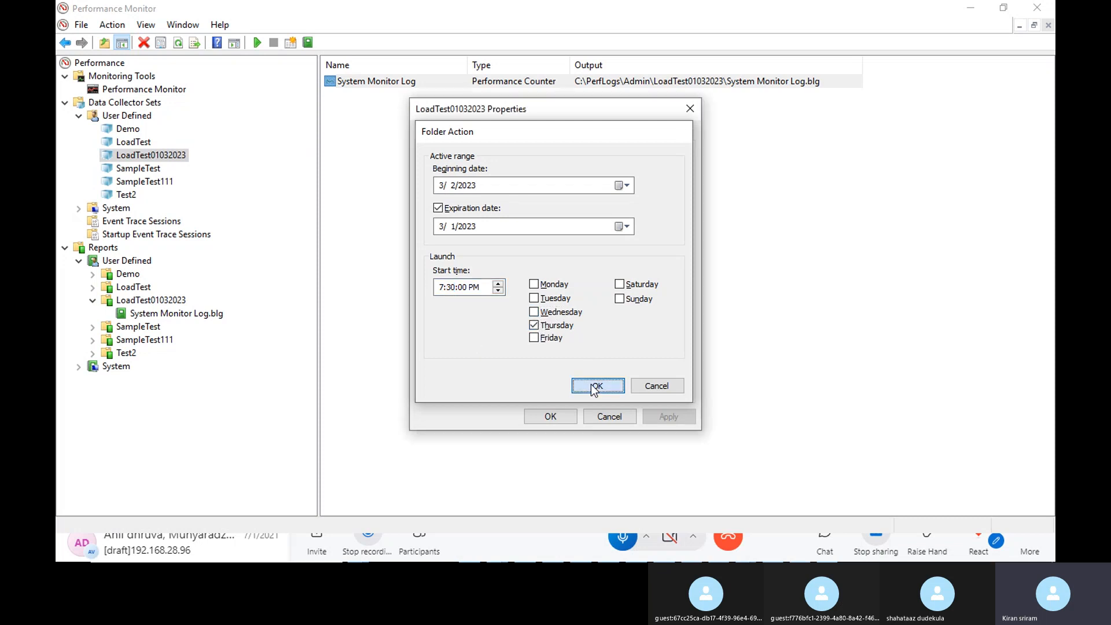
Step: Disable the duration limit in the stop conditions, enable an overall duration of 5 seconds, and try to apply the changes
left_click(598, 133)
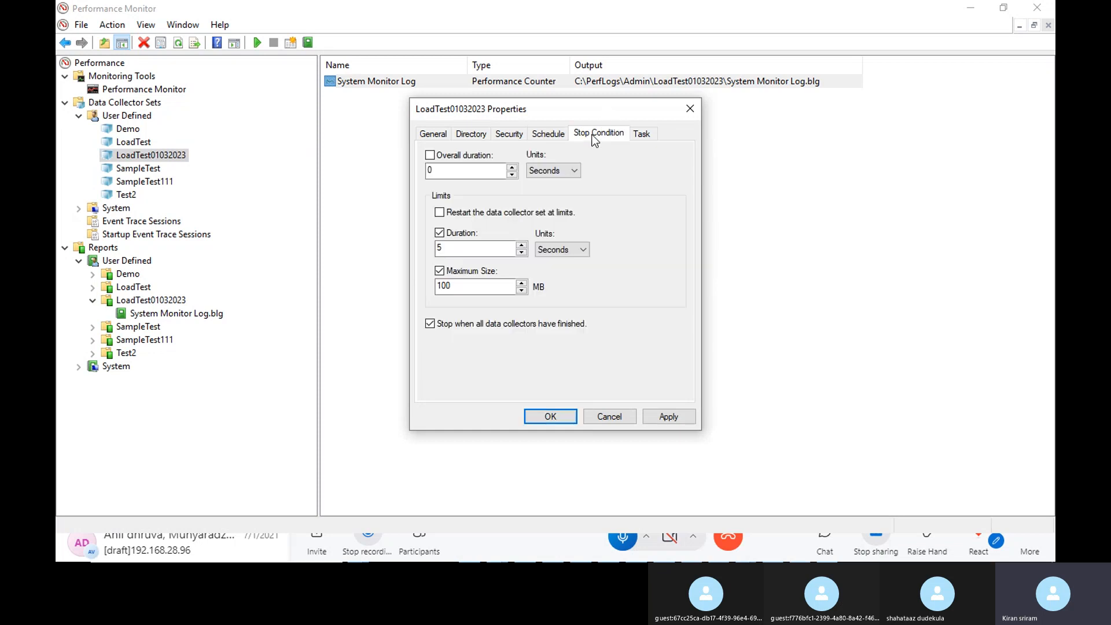
left_click(439, 233)
left_click(439, 234)
left_click(430, 155)
double_click(436, 169)
type("1")
left_click_drag(435, 169, 411, 168)
type("5")
left_click(657, 417)
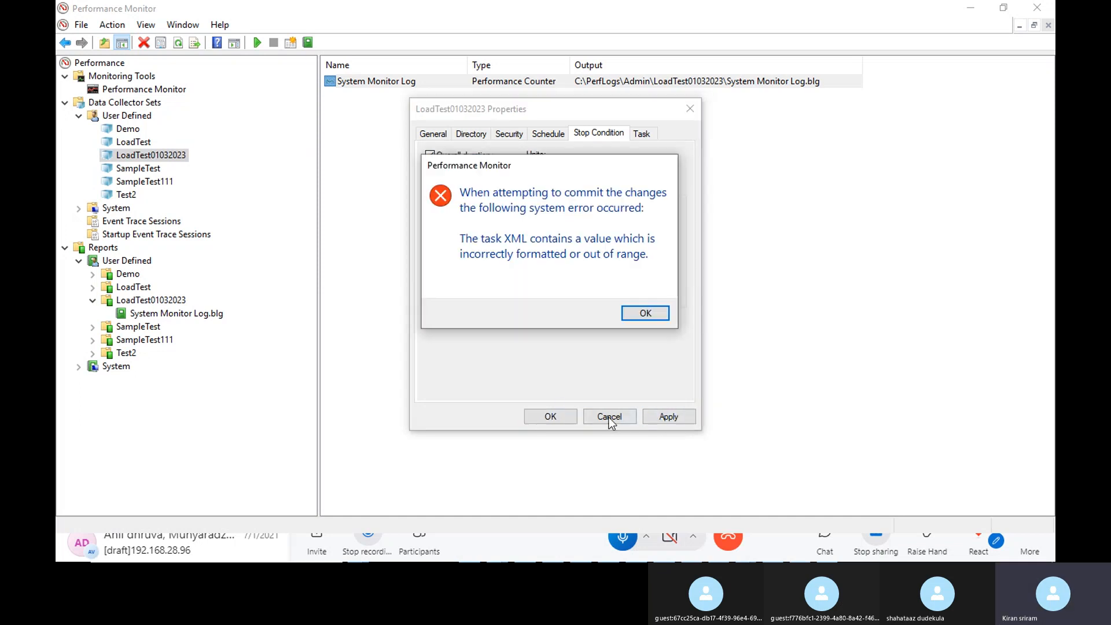
left_click(647, 314)
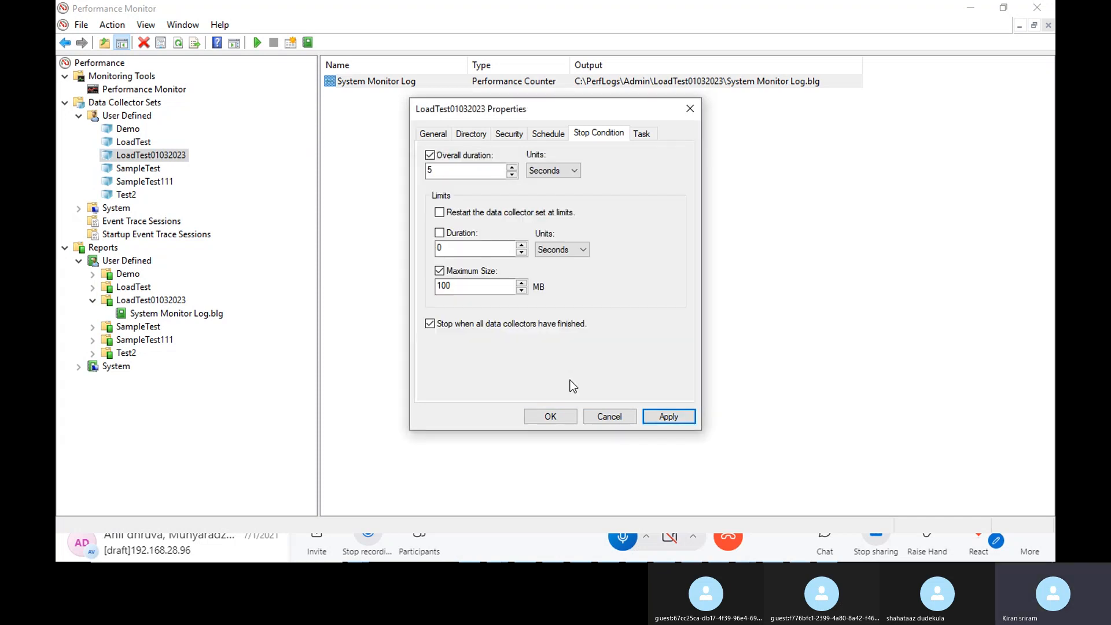
left_click(554, 418)
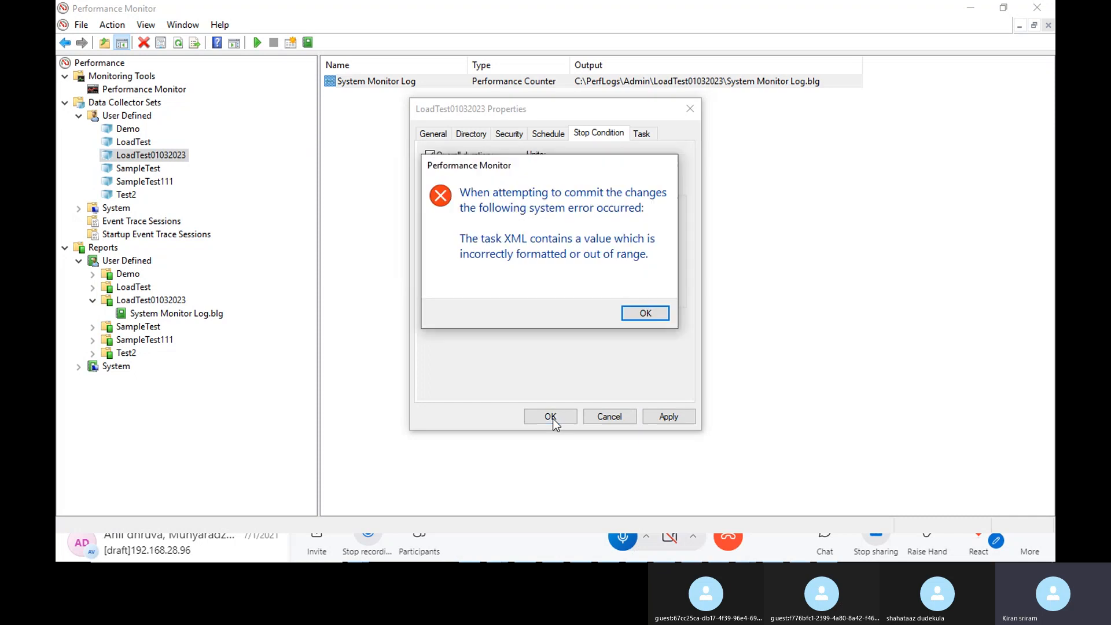
left_click(646, 314)
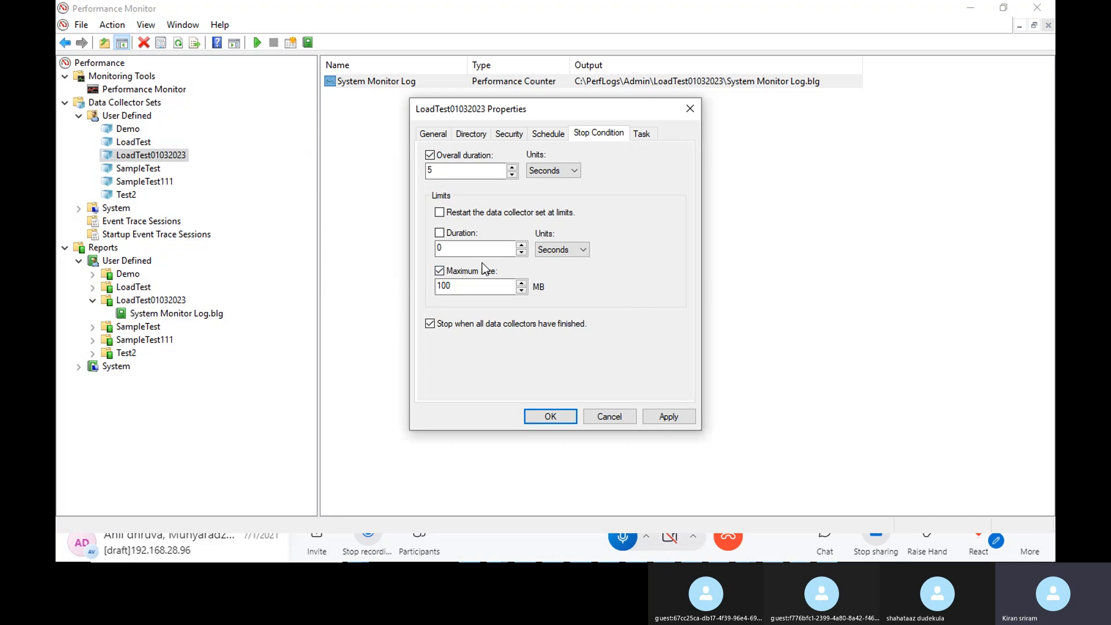
Step: Set the stop condition's maximum size to 10 MB and try to apply the changes
left_click(450, 287)
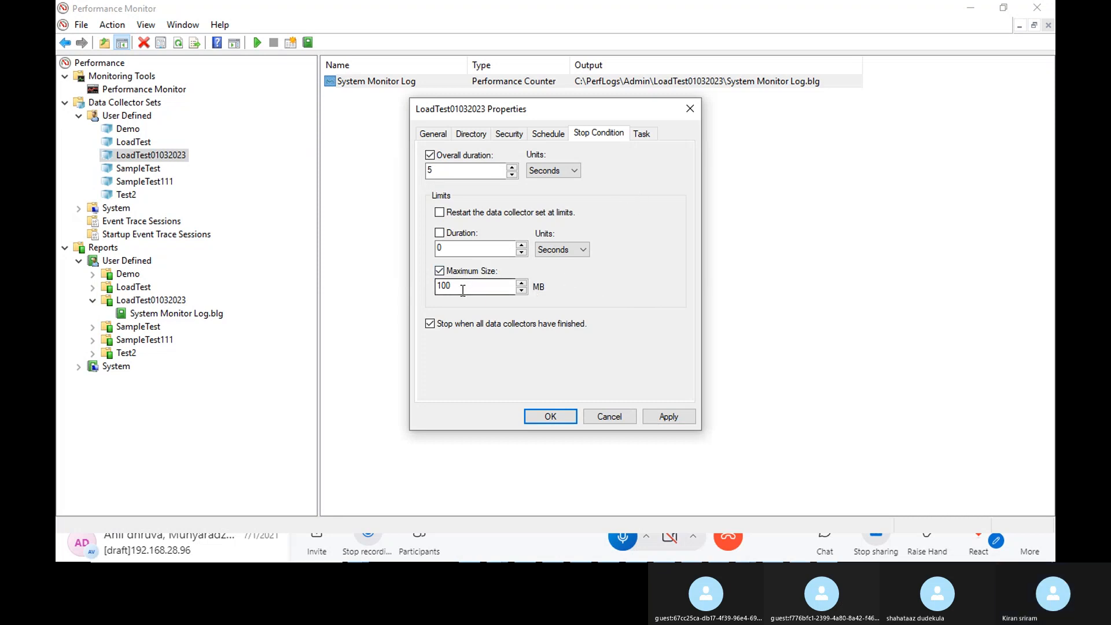
left_click_drag(451, 286, 419, 287)
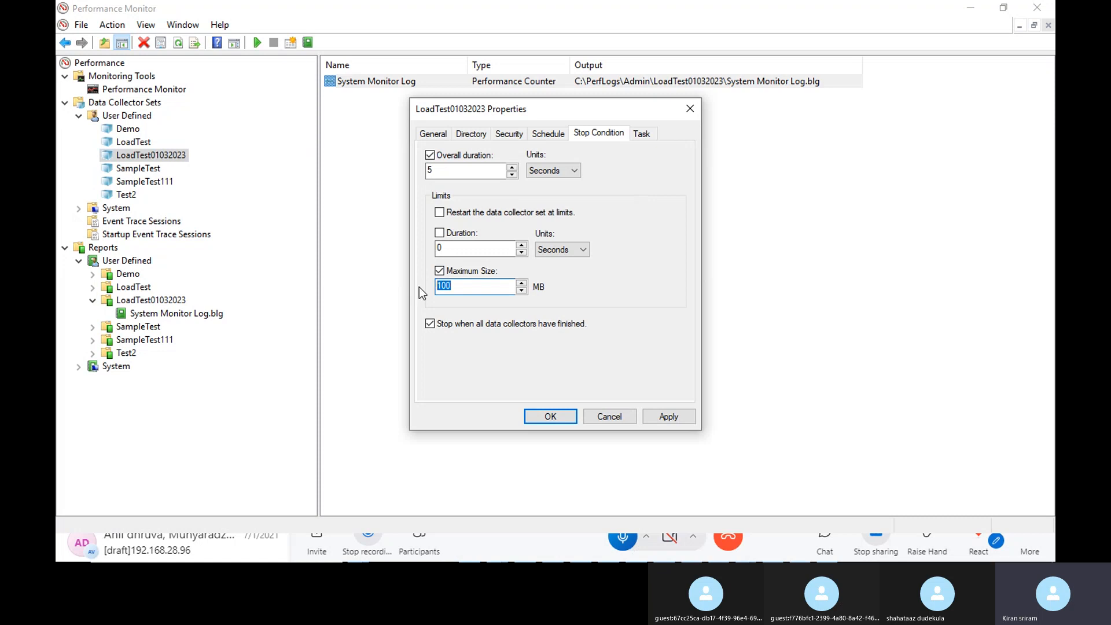
type("10")
left_click(659, 418)
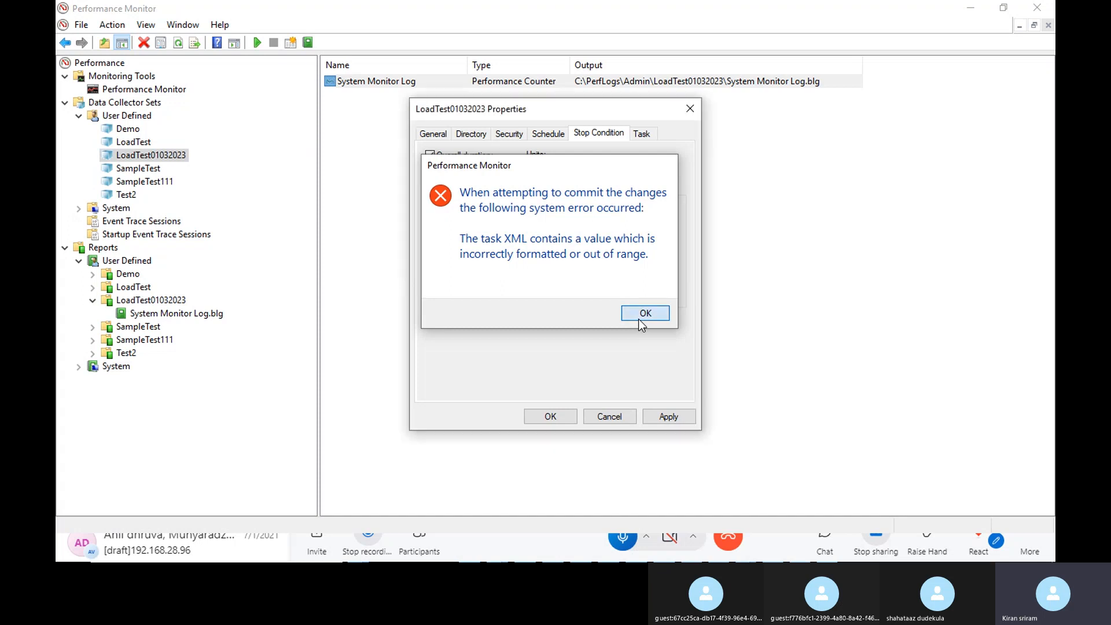
left_click(638, 318)
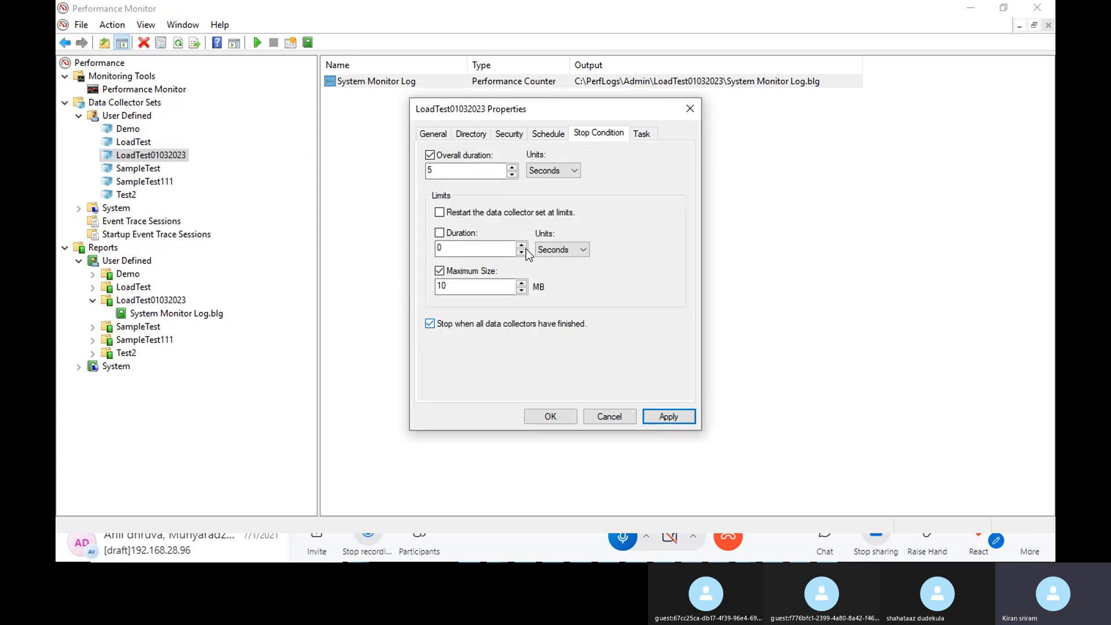
Step: Edit the Thursday 7:30 PM schedule and disable its expiration date
left_click(544, 134)
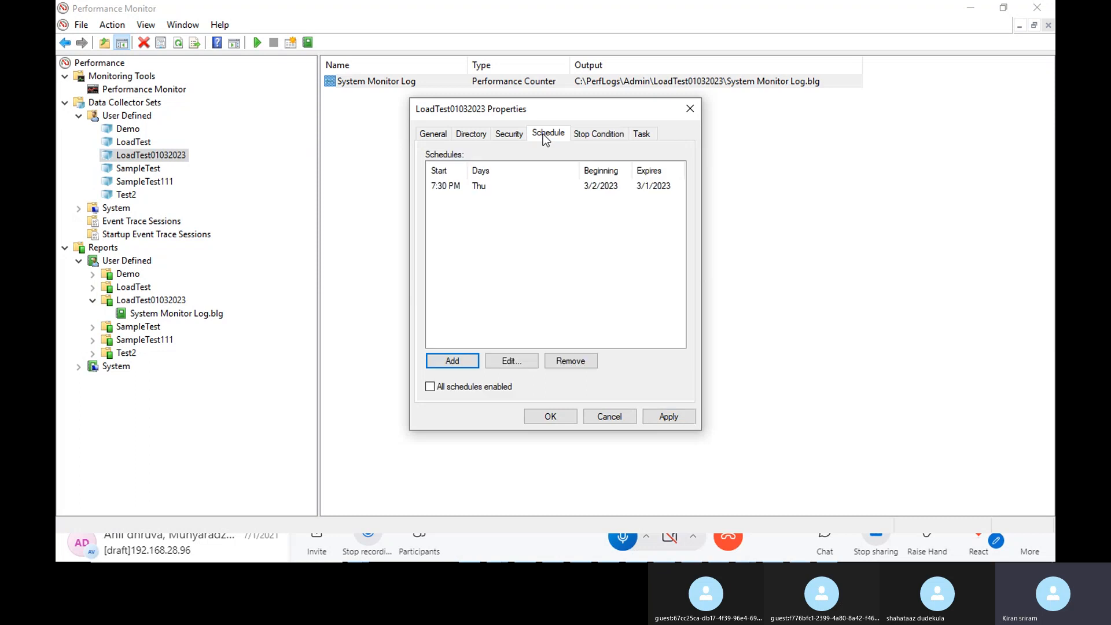
left_click(514, 363)
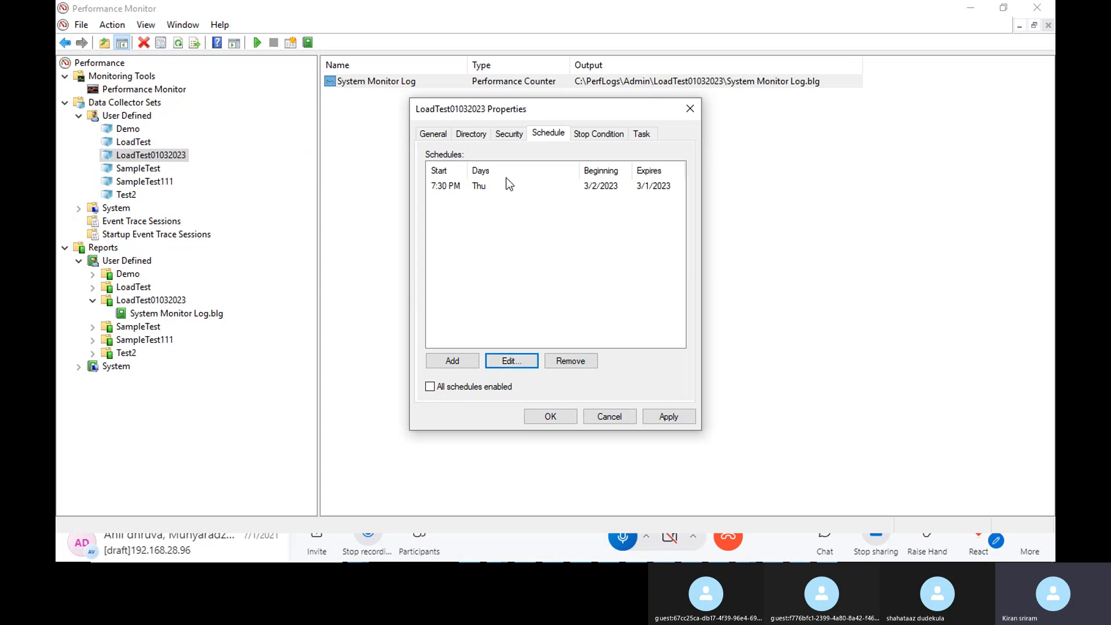
left_click(509, 185)
left_click(507, 364)
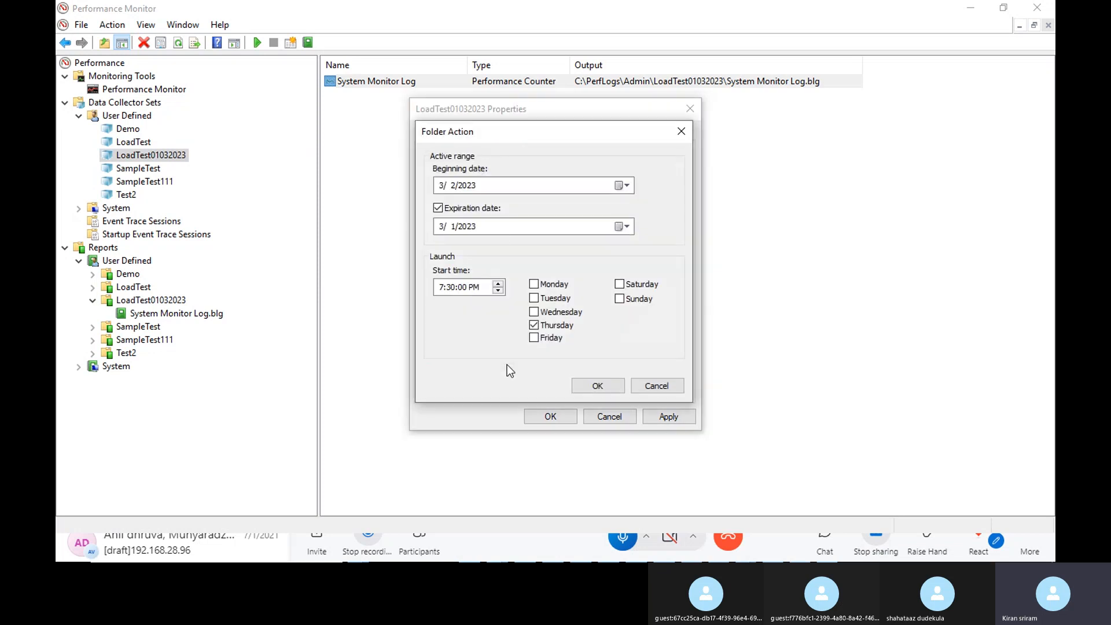
left_click(438, 209)
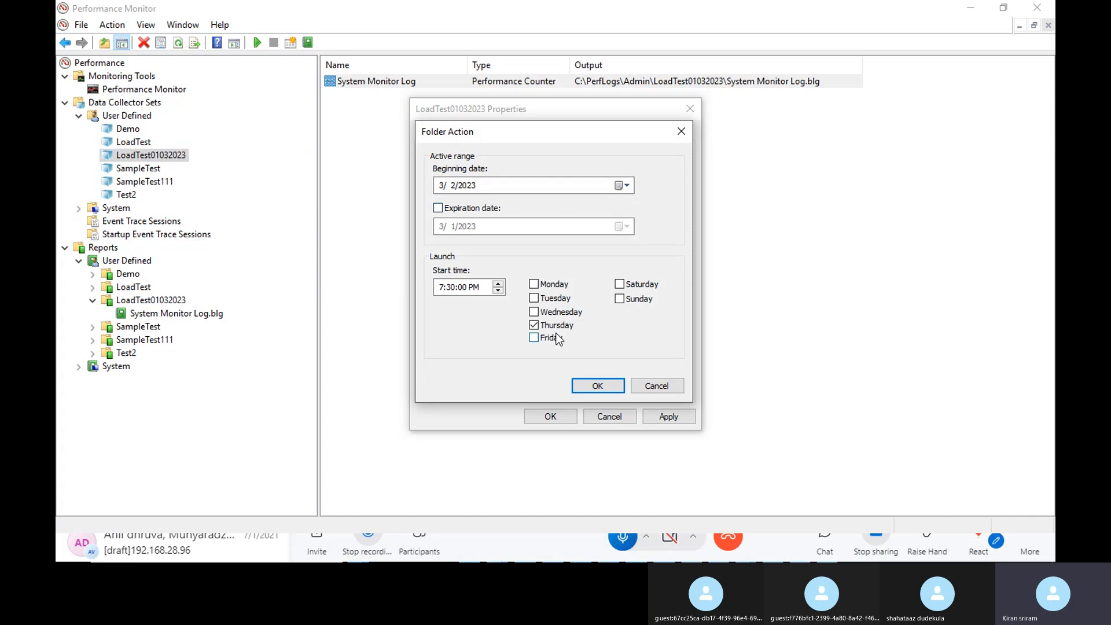
left_click(597, 386)
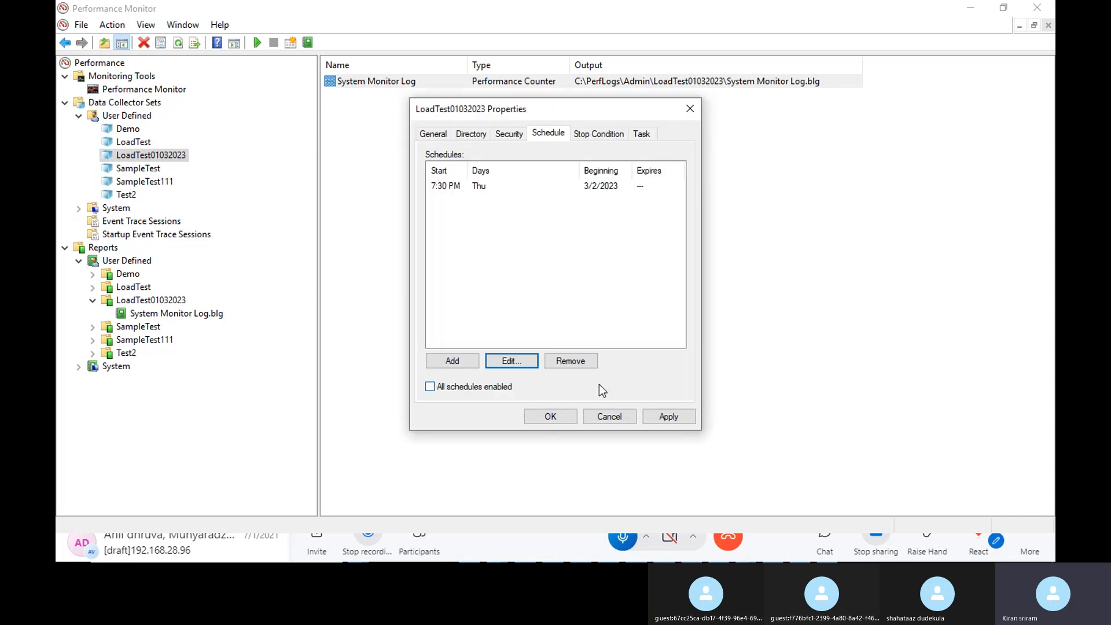
Step: Change the overall duration's units to Minutes in the stop conditions, then apply the changes and close the LoadTest01032023 properties
left_click(599, 133)
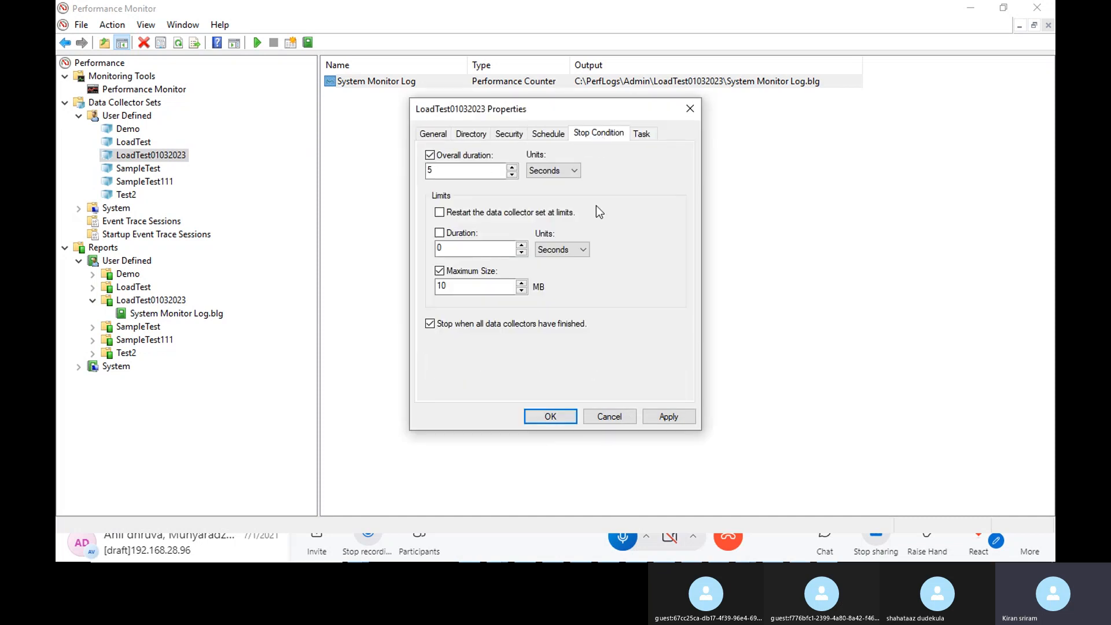
left_click(573, 172)
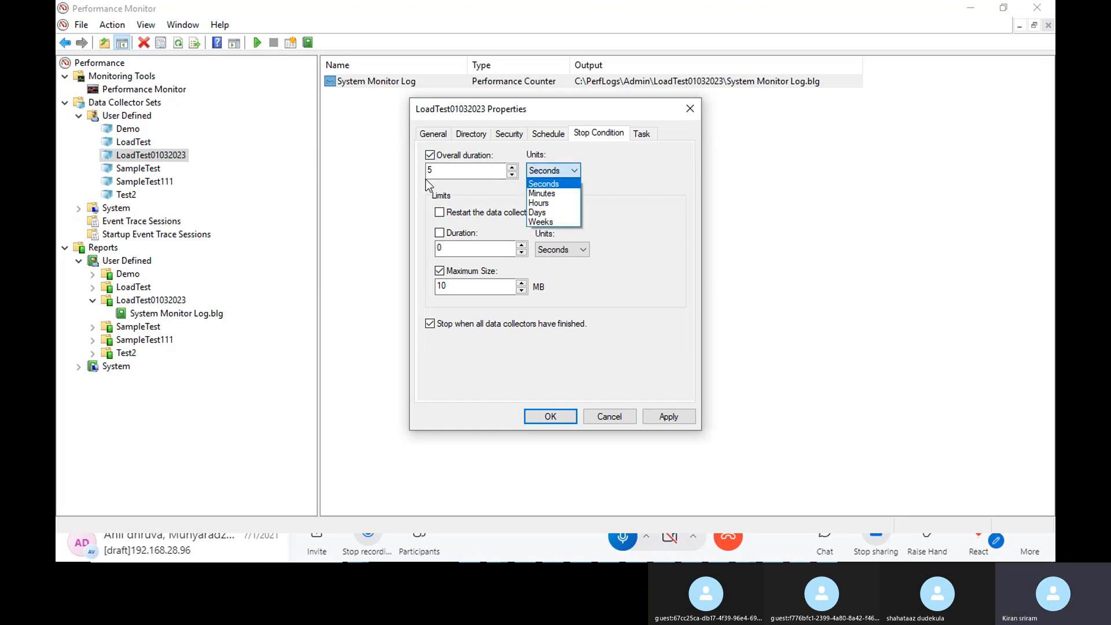
left_click(434, 170)
left_click_drag(440, 170, 423, 170)
left_click(555, 171)
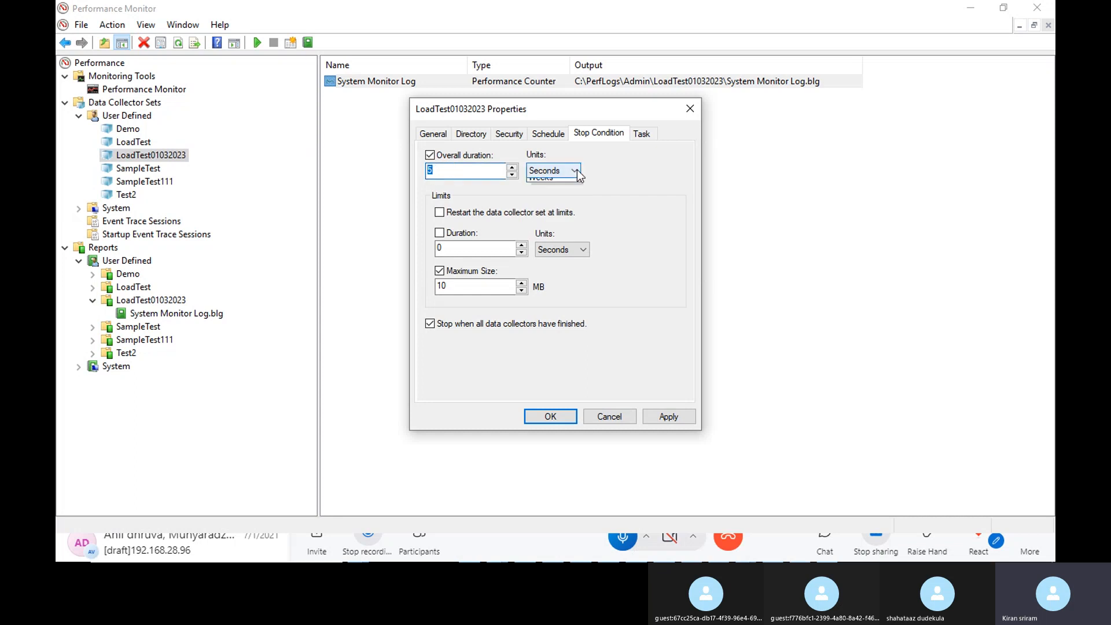
left_click(563, 191)
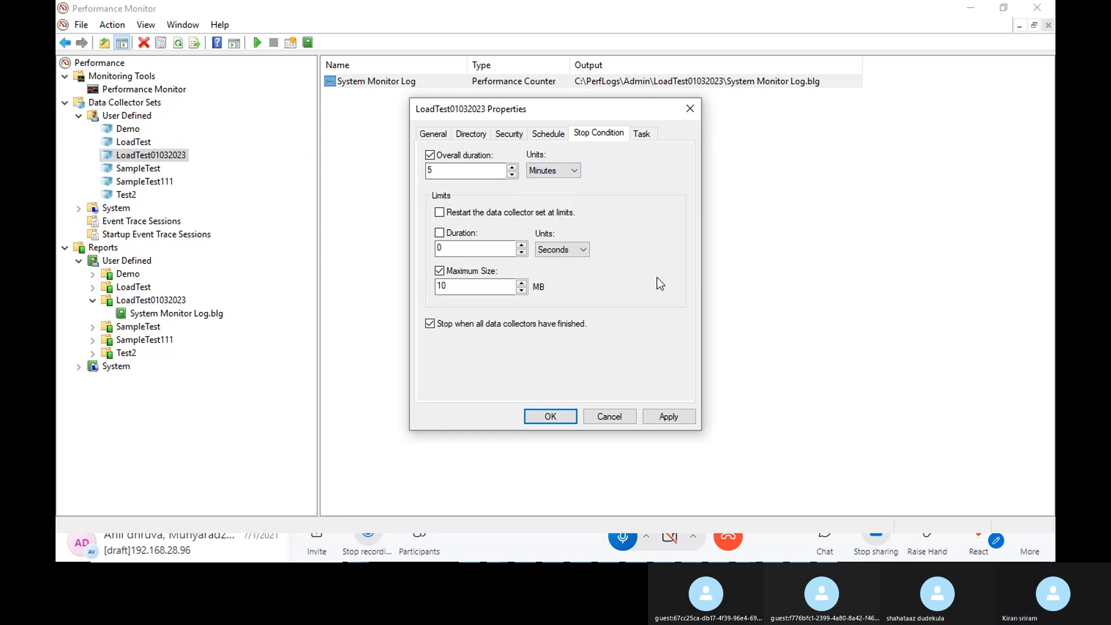
left_click(666, 418)
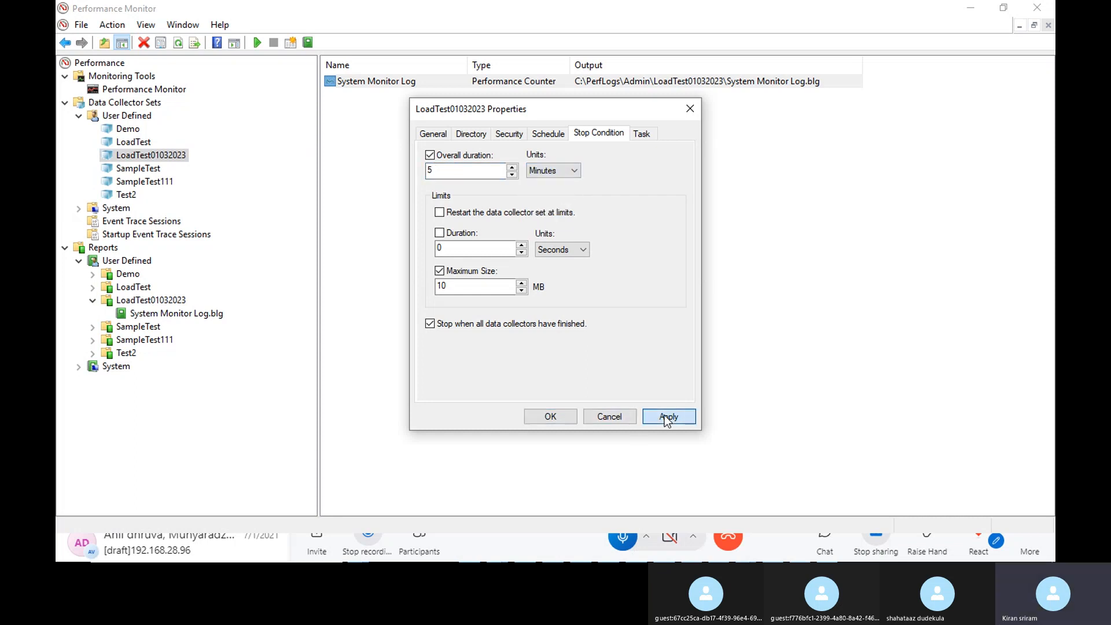
left_click(547, 414)
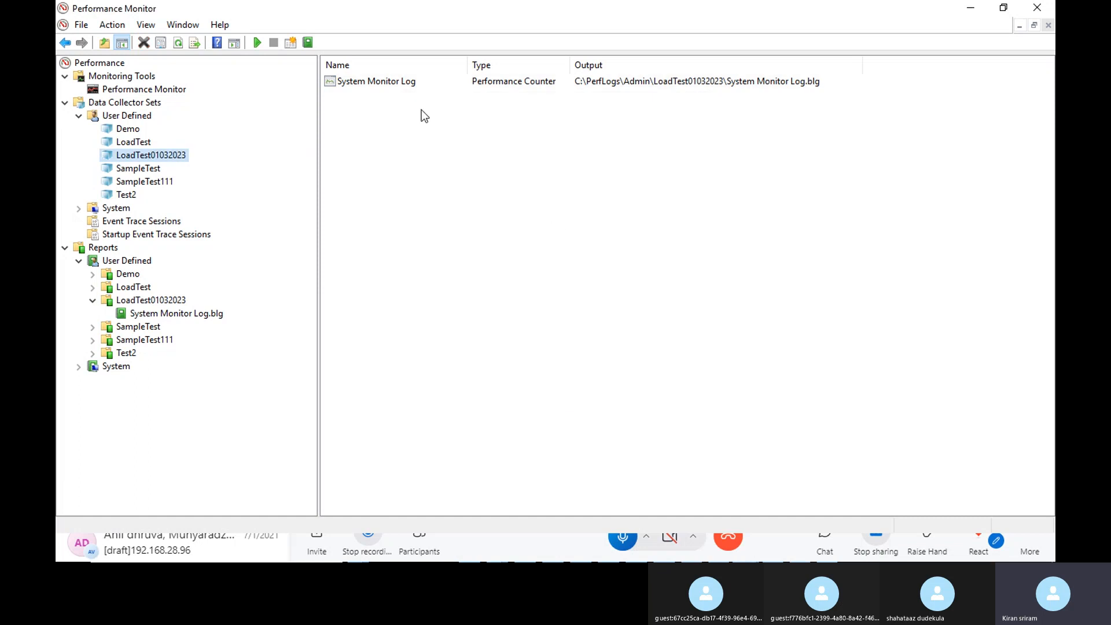
right_click(156, 158)
left_click(505, 232)
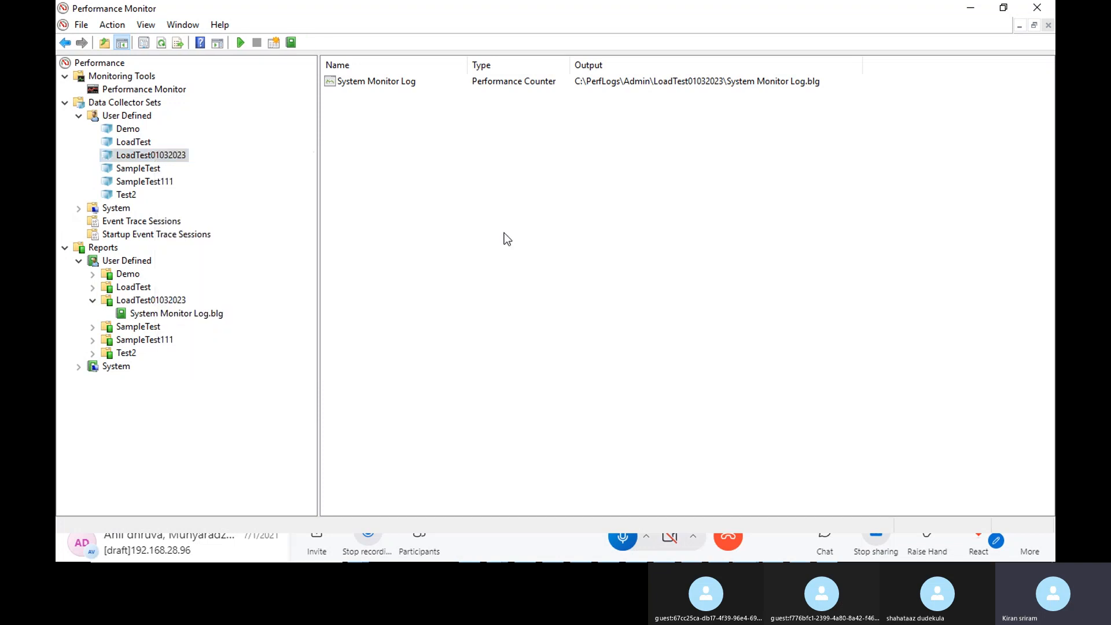
Step: Switch to LoadRunner Controller and start the scenario from the Run view, overwriting the existing results directory
key("alt+Tab")
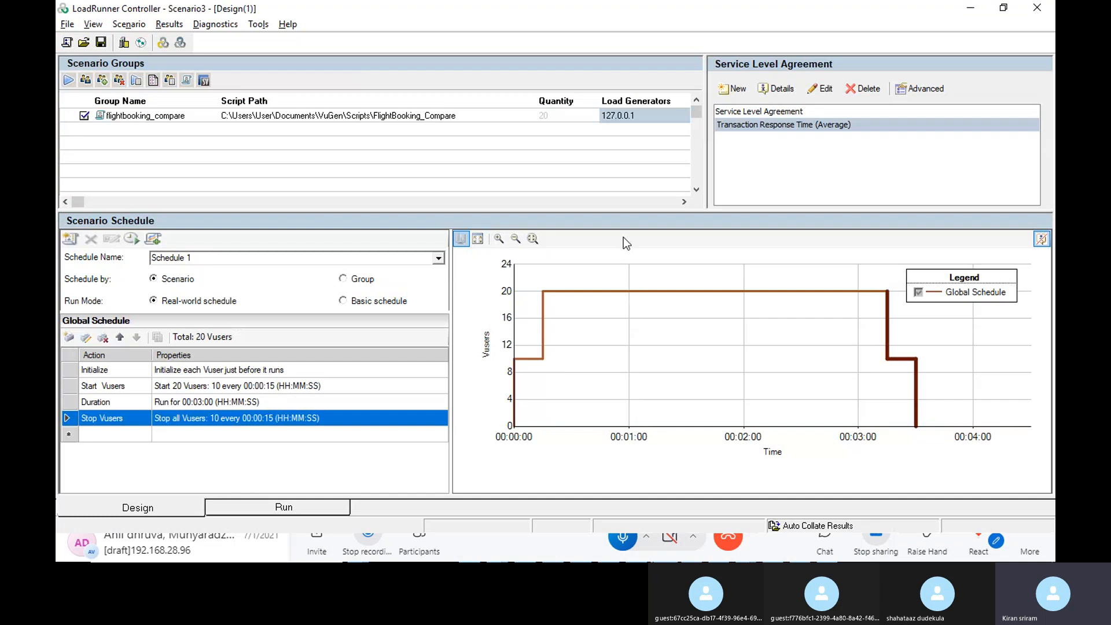
key("alt+Tab")
key("alt+Tab")
double_click(721, 16)
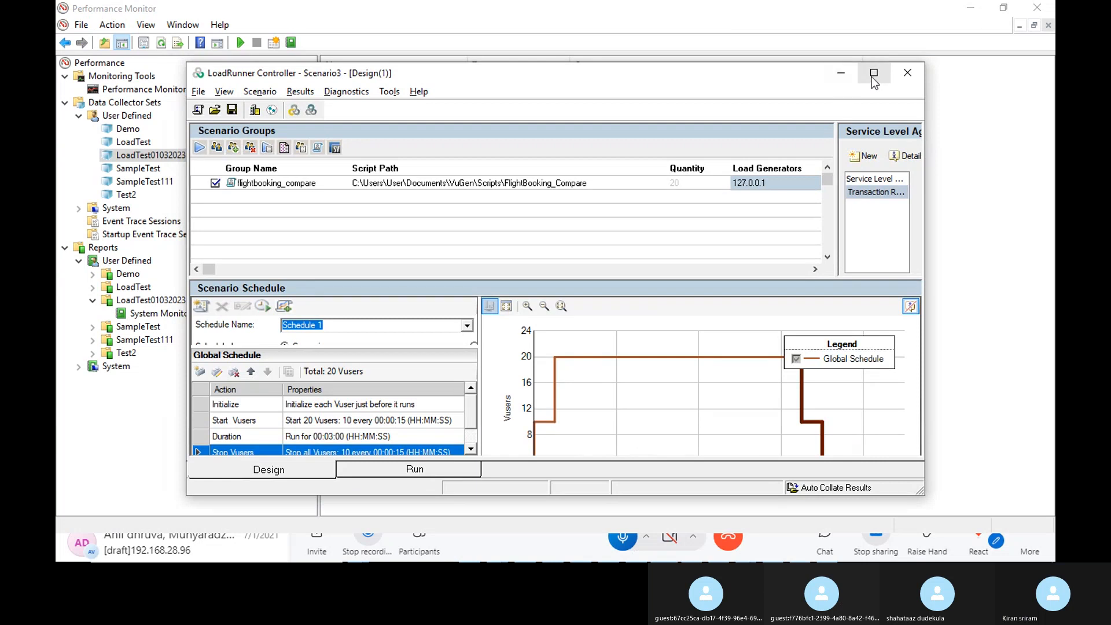
left_click_drag(523, 82, 559, 81)
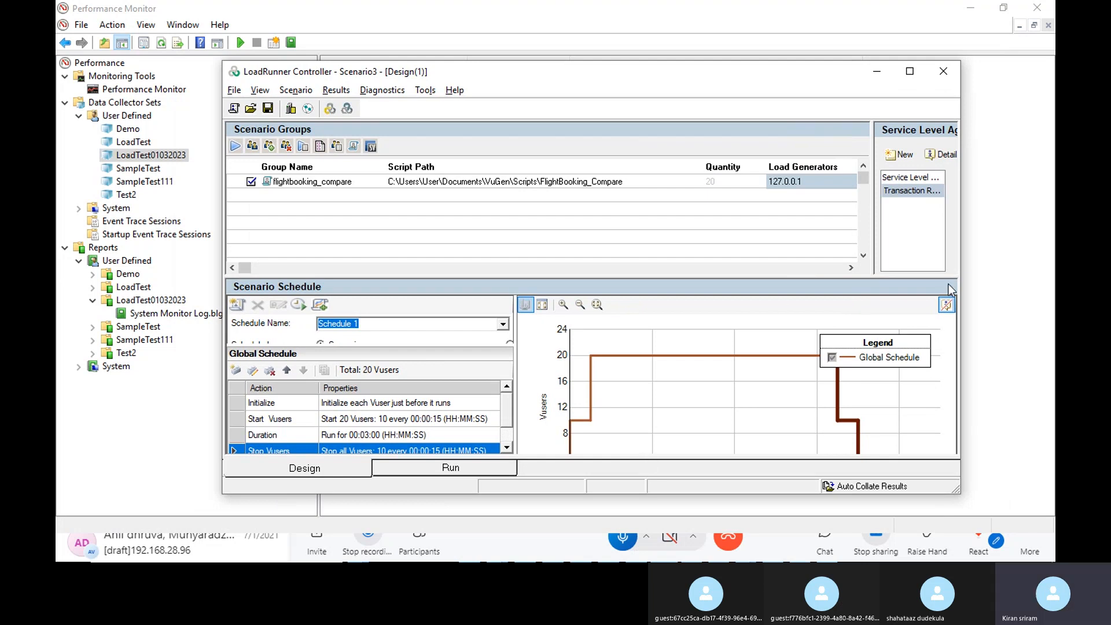
left_click(909, 72)
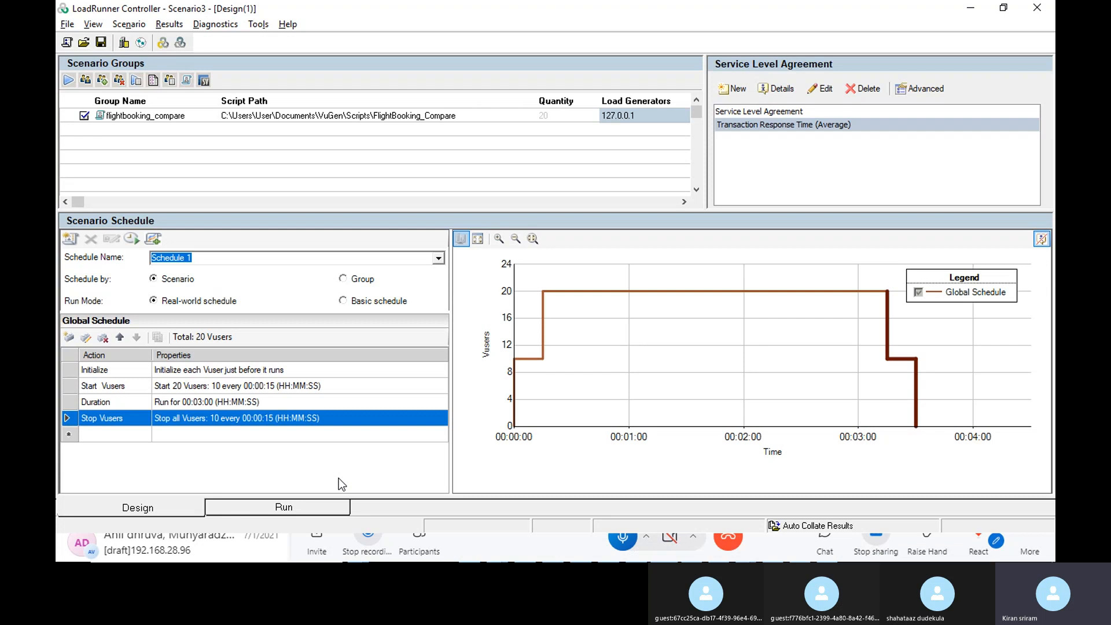
left_click(289, 506)
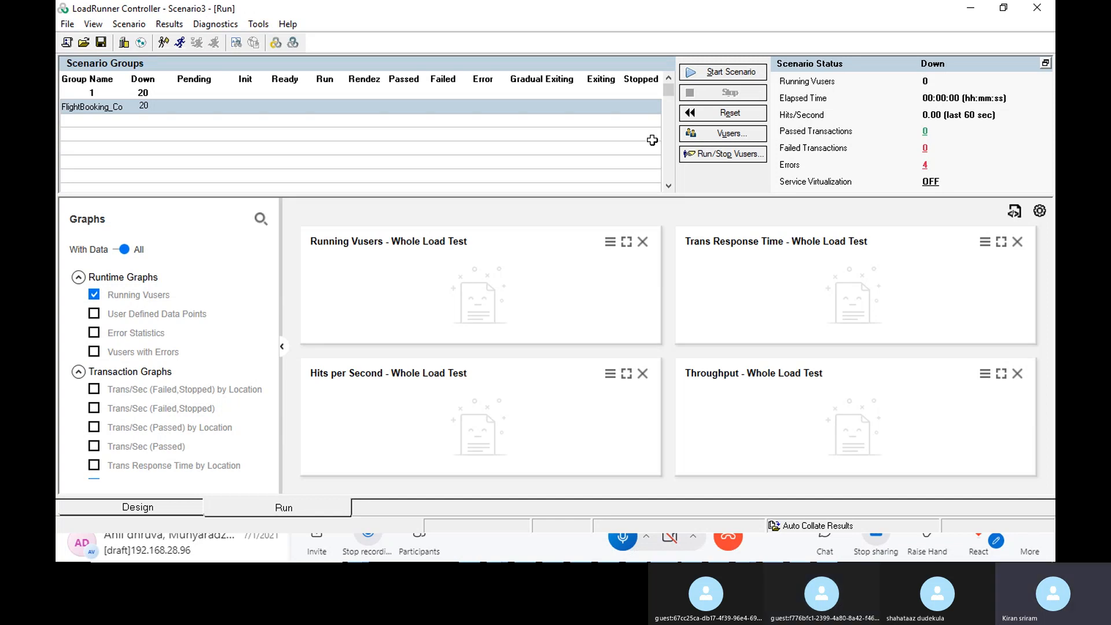
left_click(742, 74)
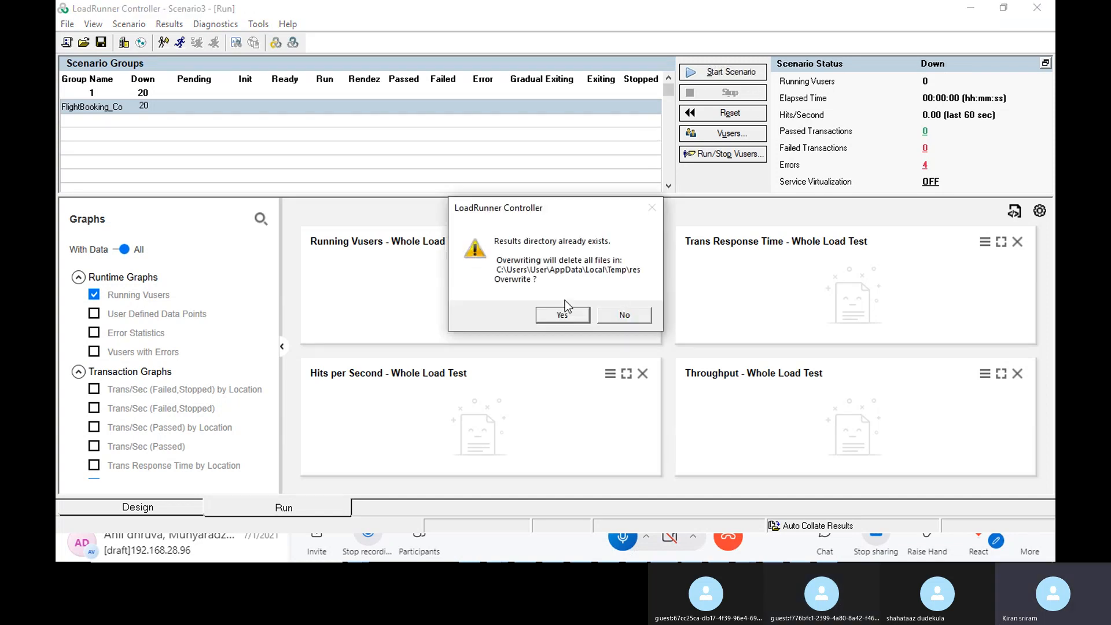
left_click(562, 315)
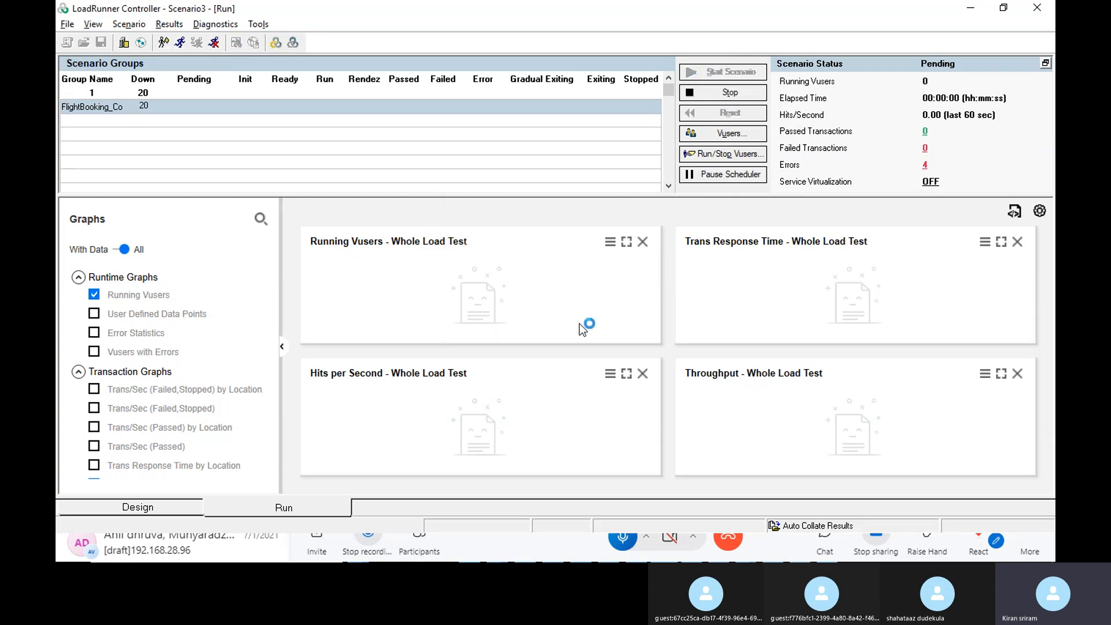
Step: Switch to Performance Monitor and open the properties of the LoadTest01032023 data collector set
key("alt+Tab")
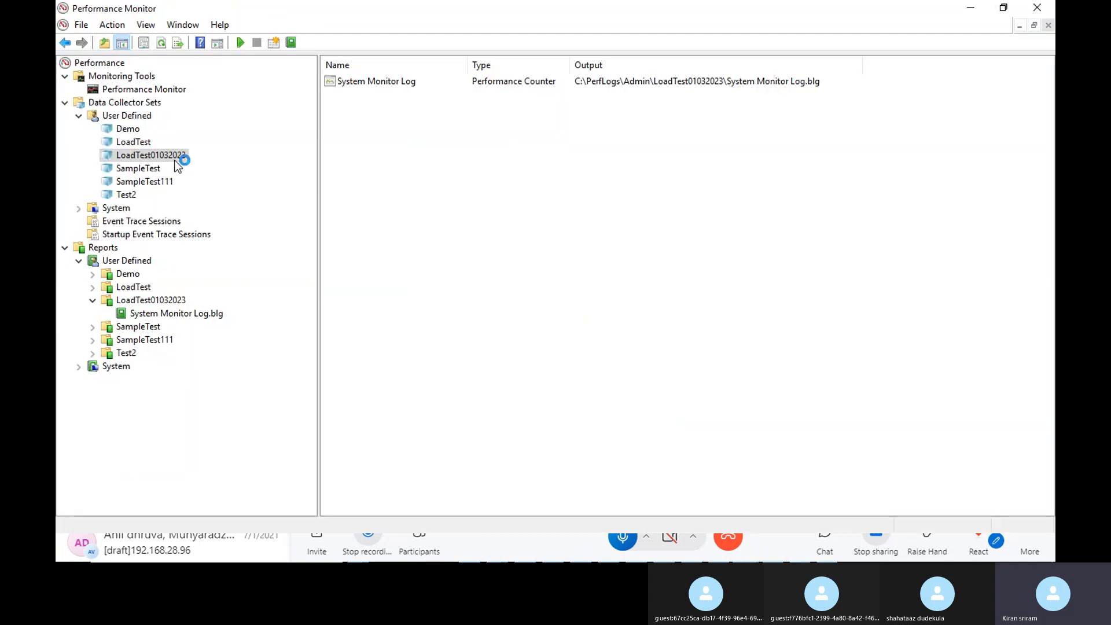
right_click(173, 158)
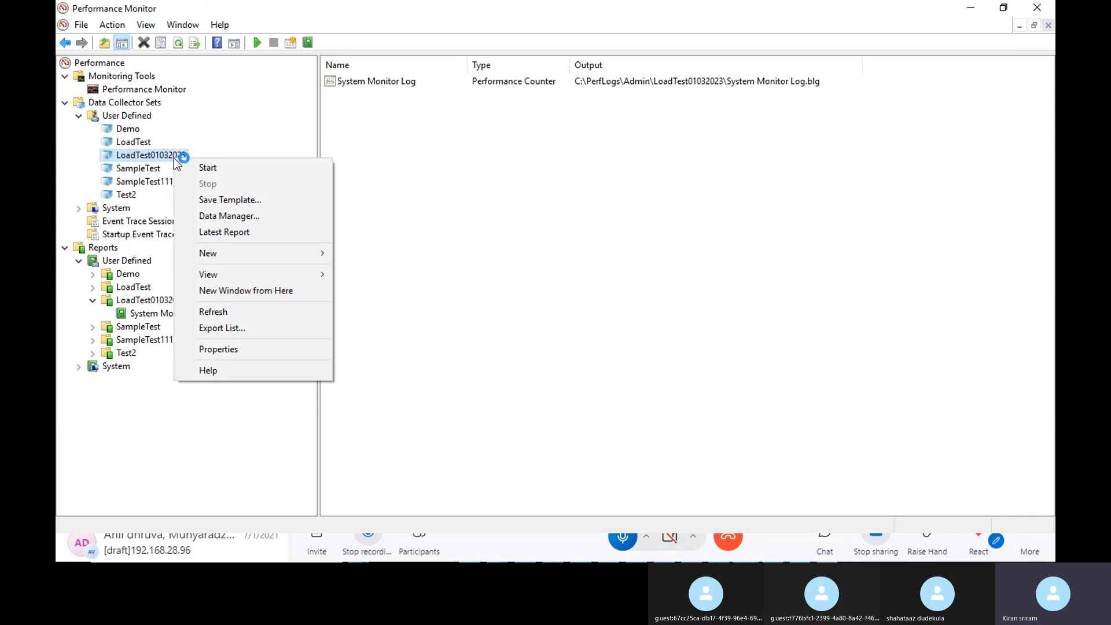
left_click(152, 166)
right_click(162, 155)
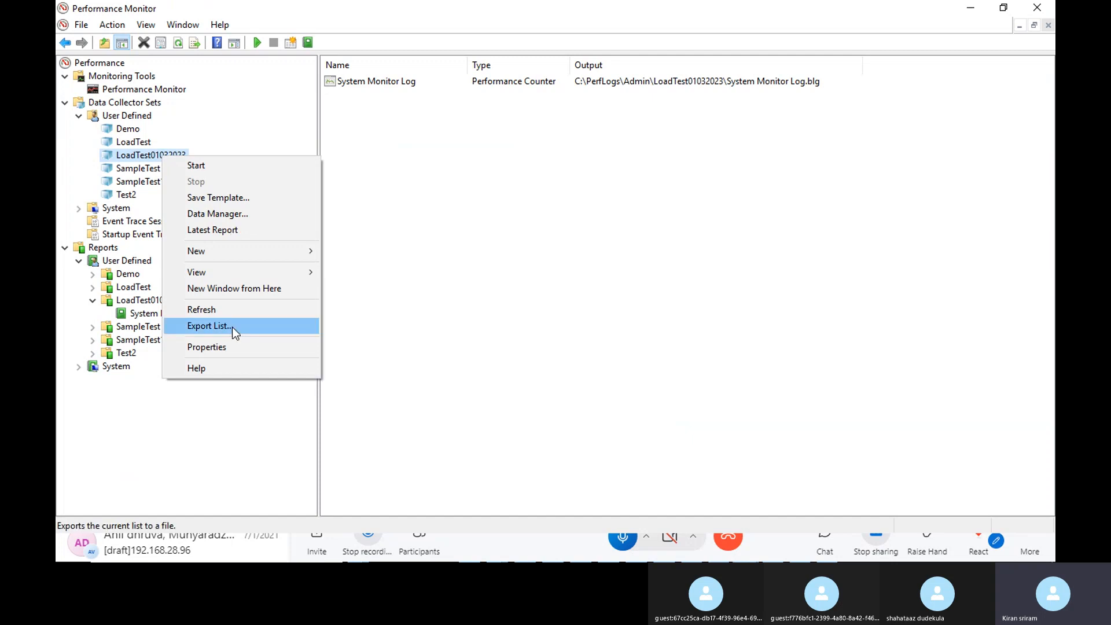
left_click(231, 346)
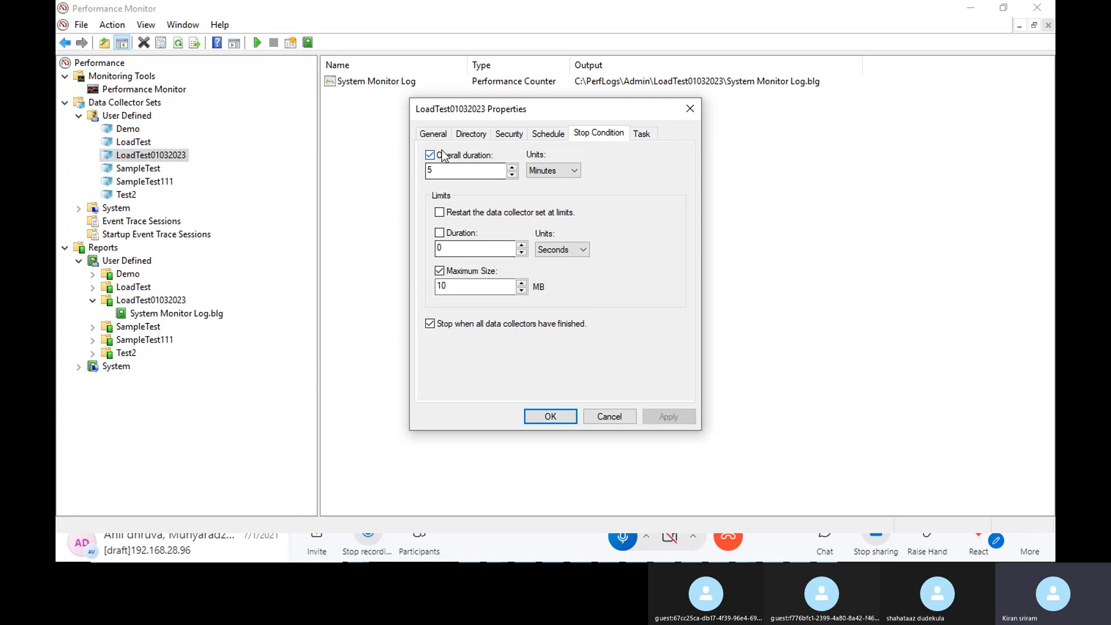
Step: Edit the Thursday schedule to enable the 3/2/2023 expiration date and set the start time to 7:32:00 PM
left_click(546, 135)
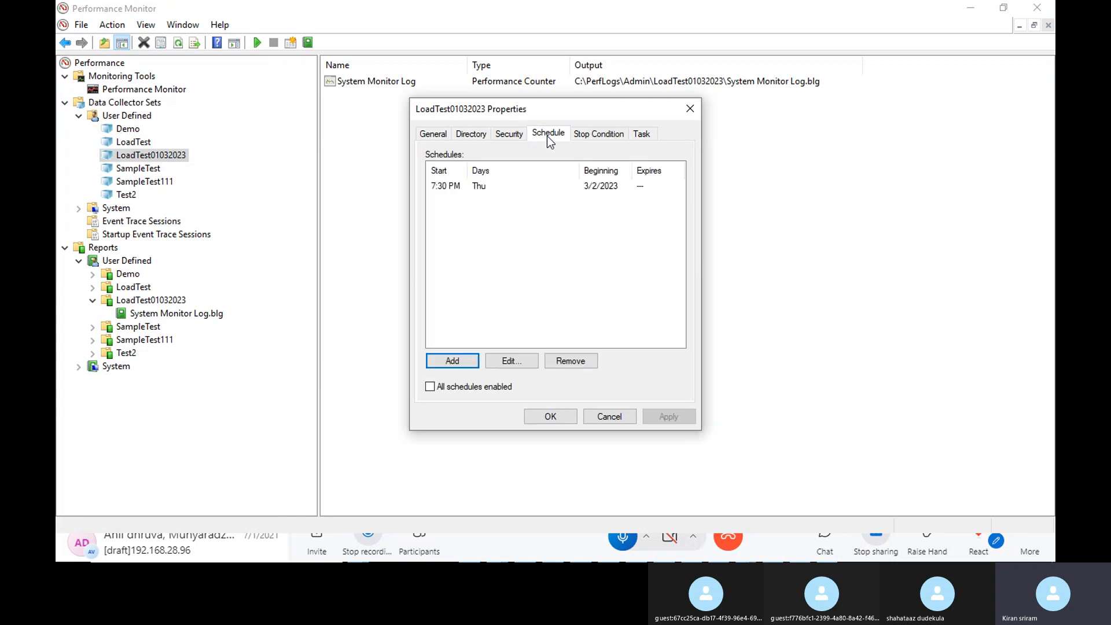
left_click(490, 186)
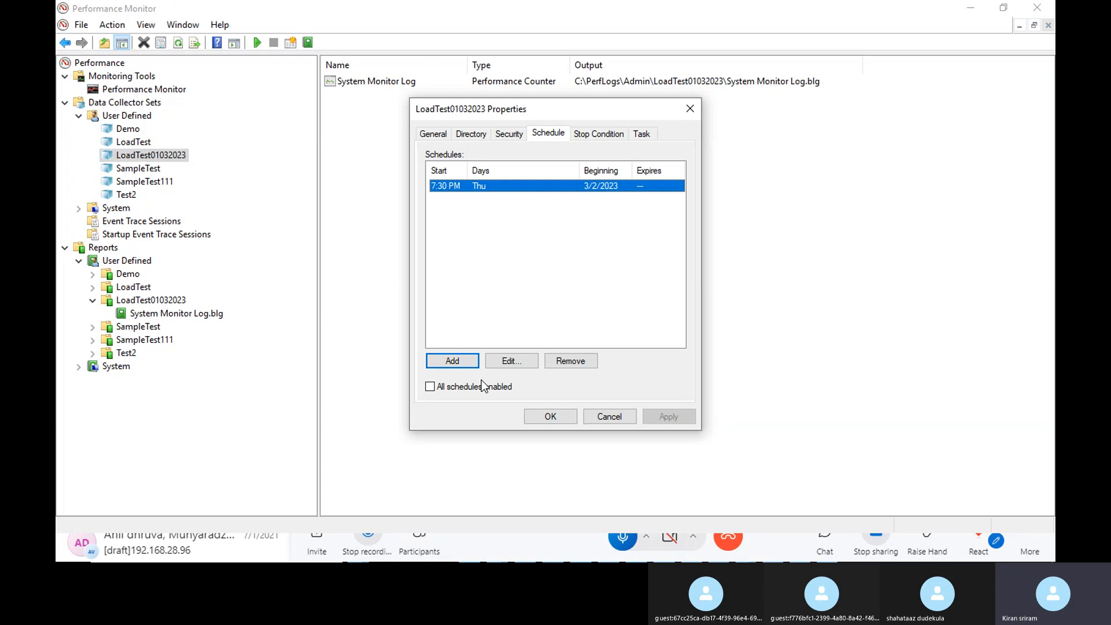
left_click(510, 361)
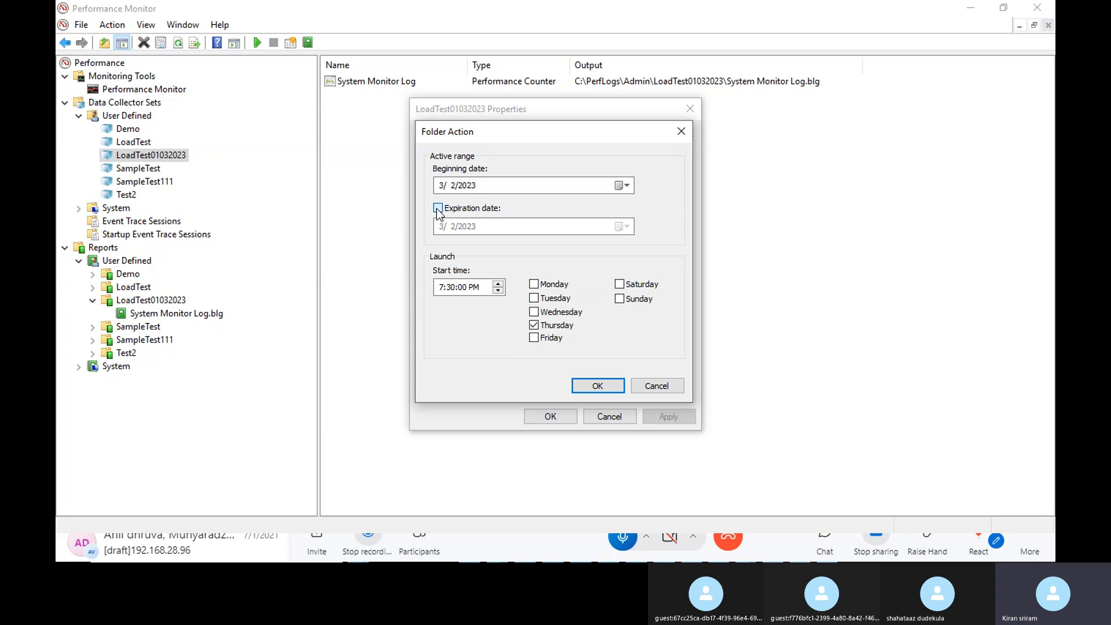
left_click(437, 208)
left_click(453, 292)
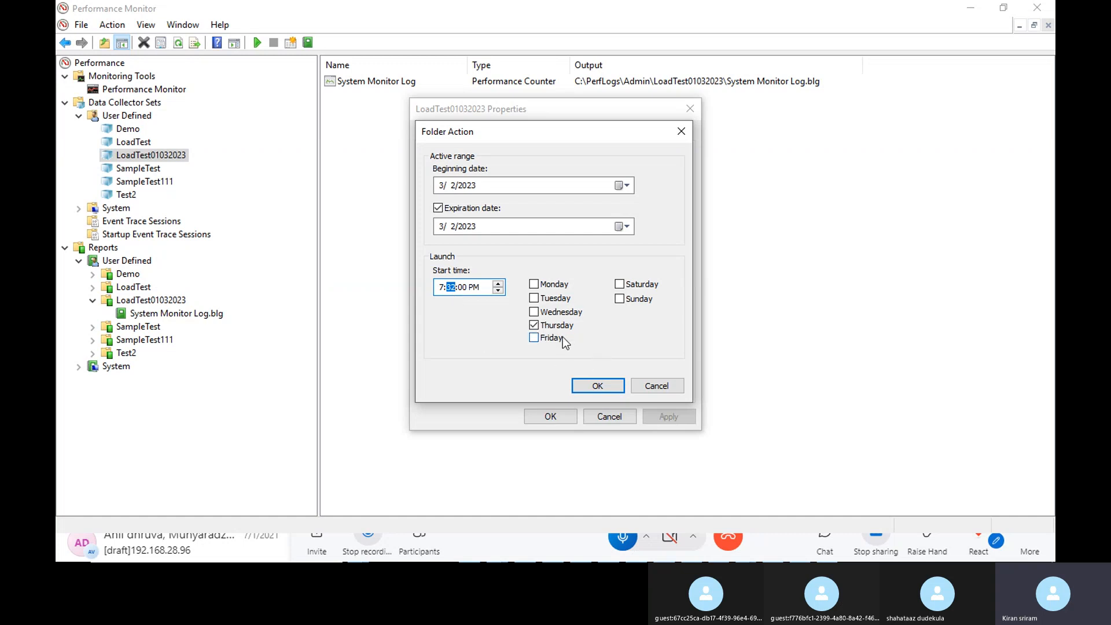
left_click(590, 386)
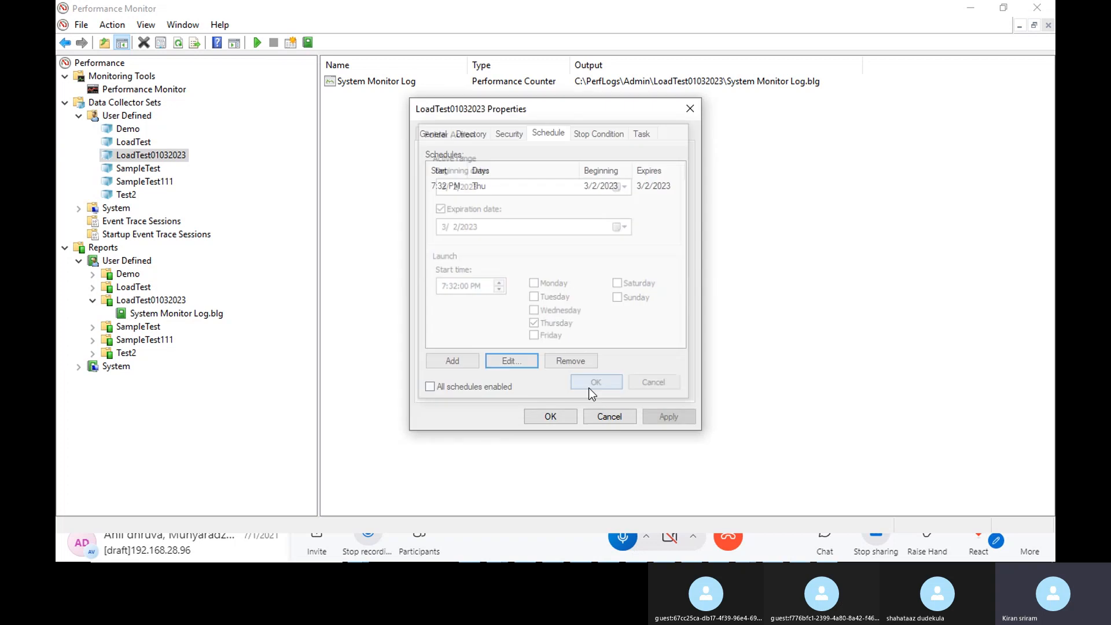
left_click(491, 189)
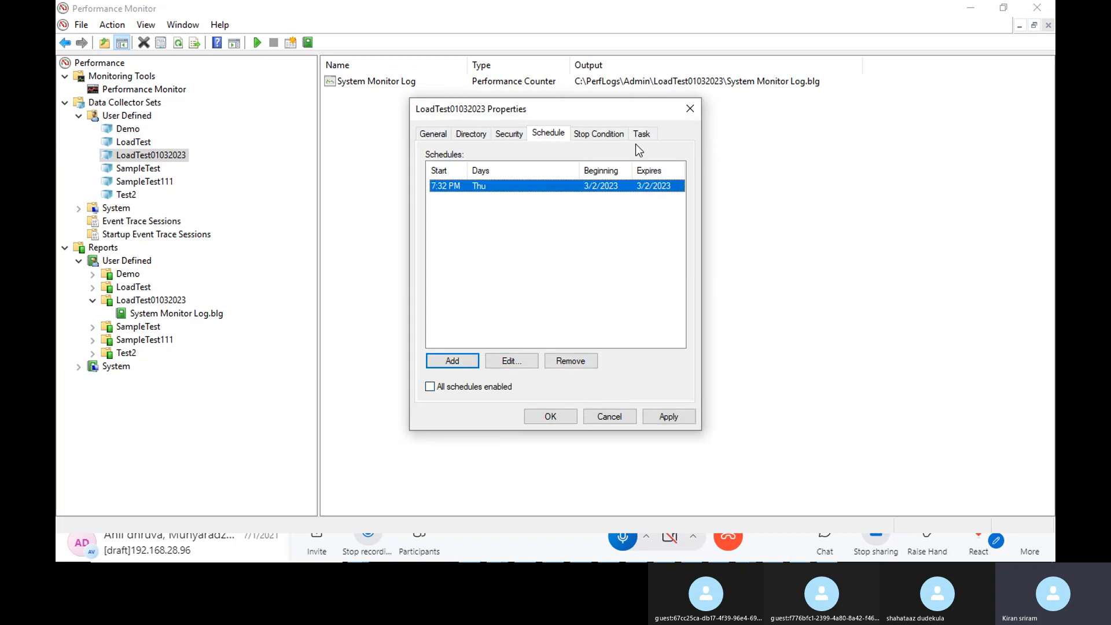
Step: Set the stop condition's overall duration to 300 and its units to Seconds
left_click(613, 134)
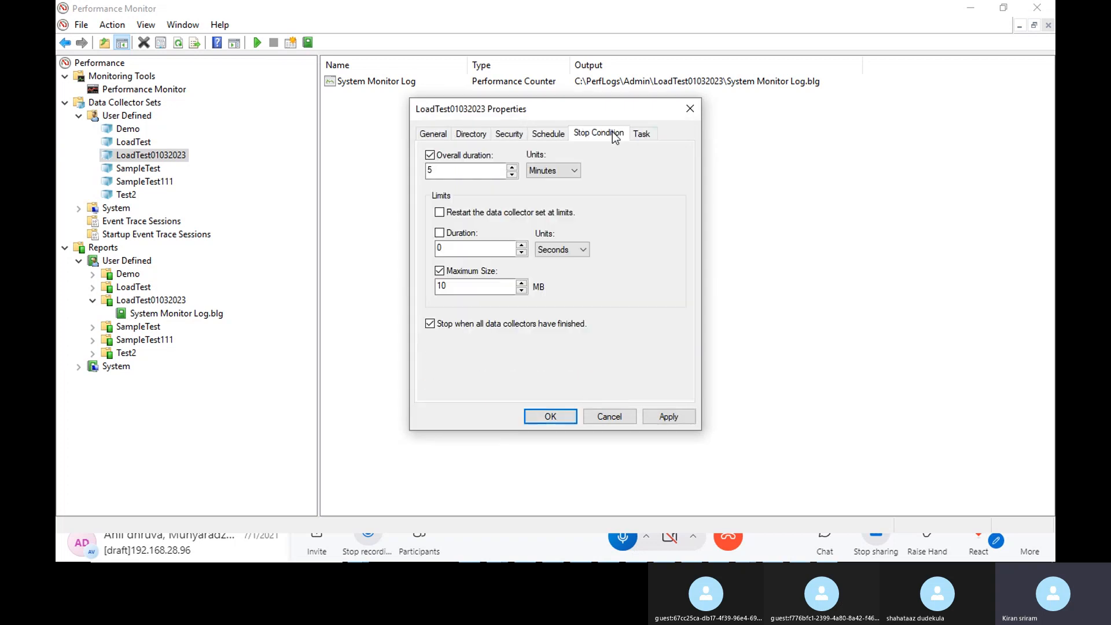
double_click(440, 171)
type("300")
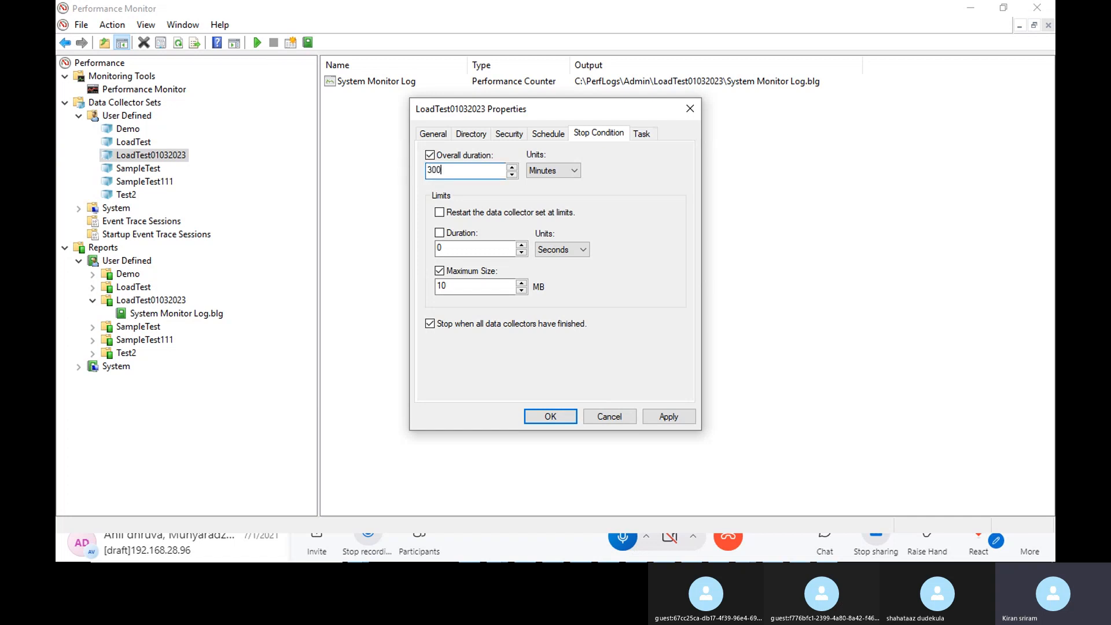
left_click(556, 171)
left_click(558, 184)
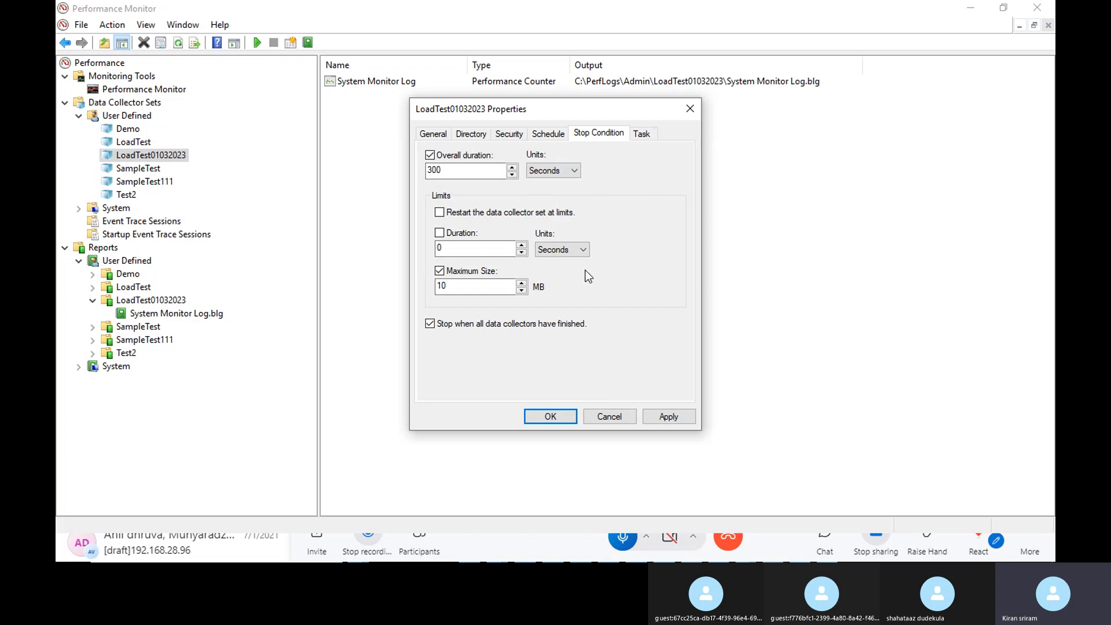
Step: Set the stop condition's maximum size to 100 MB, then apply and confirm the property changes
double_click(474, 285)
type("100")
left_click(664, 418)
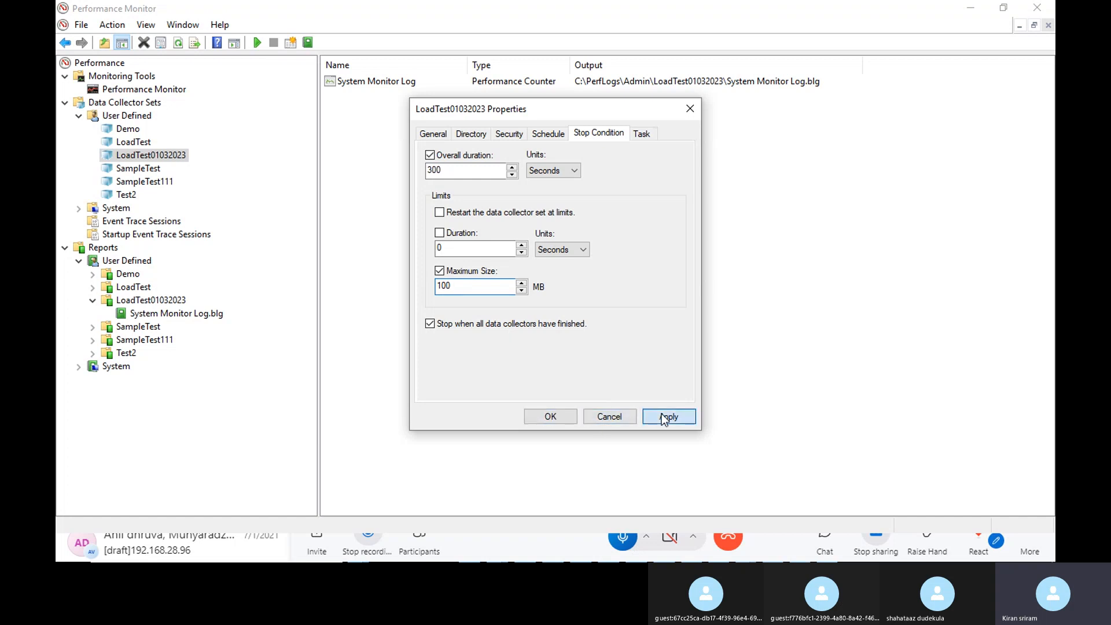
left_click(549, 414)
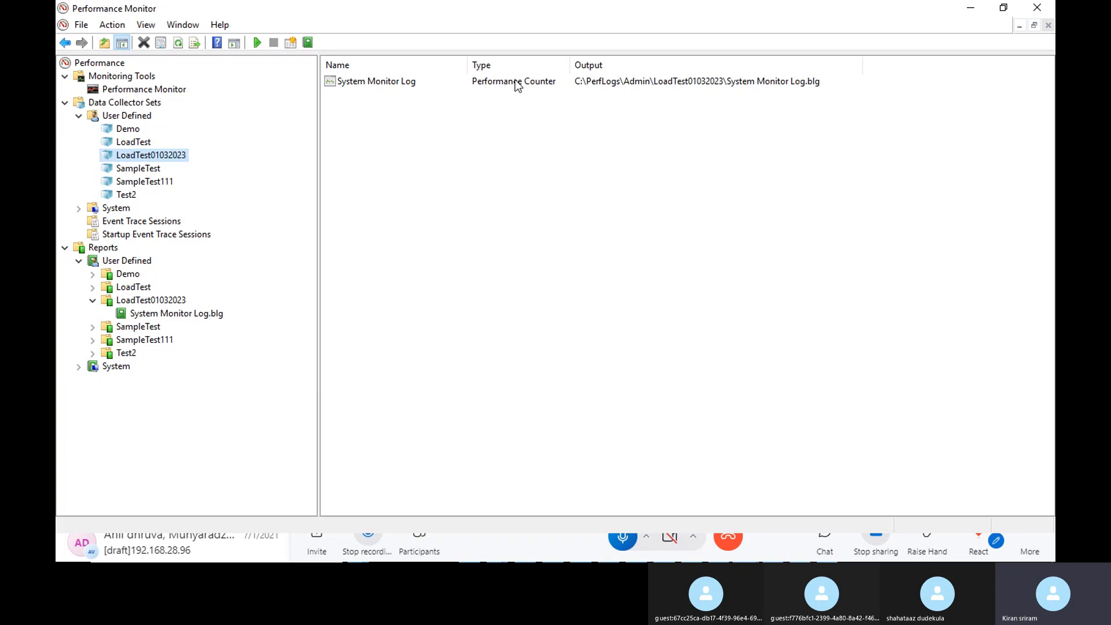
left_click(515, 81)
right_click(516, 81)
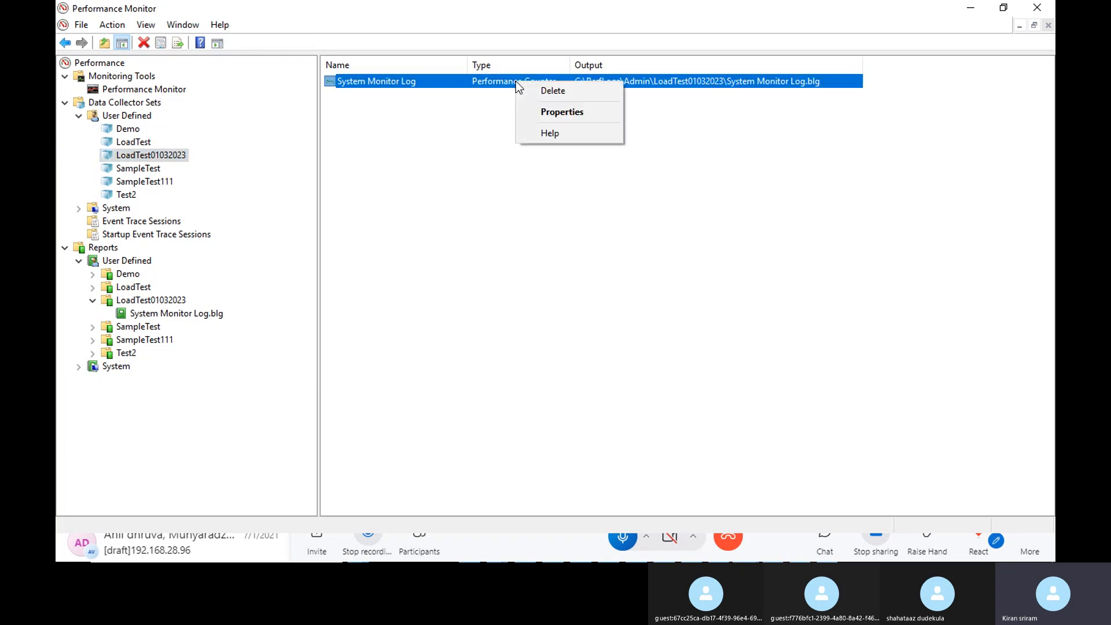
left_click(165, 160)
right_click(164, 160)
left_click(544, 318)
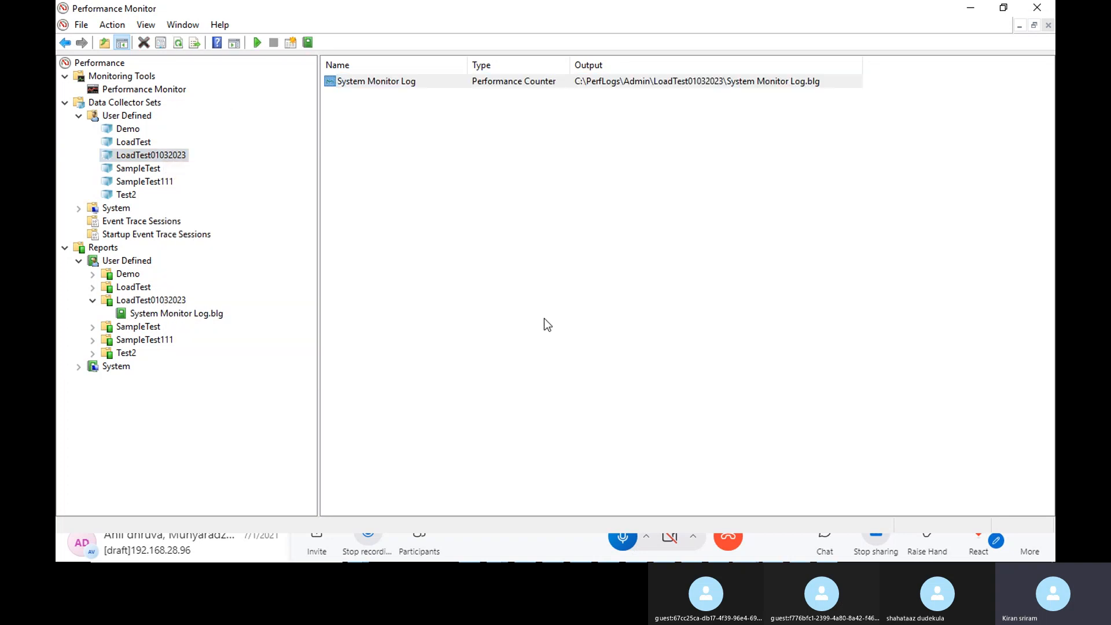
Step: Switch to LoadRunner Controller and open the error messages of the running scenario
key("alt+Tab")
key("alt+Tab")
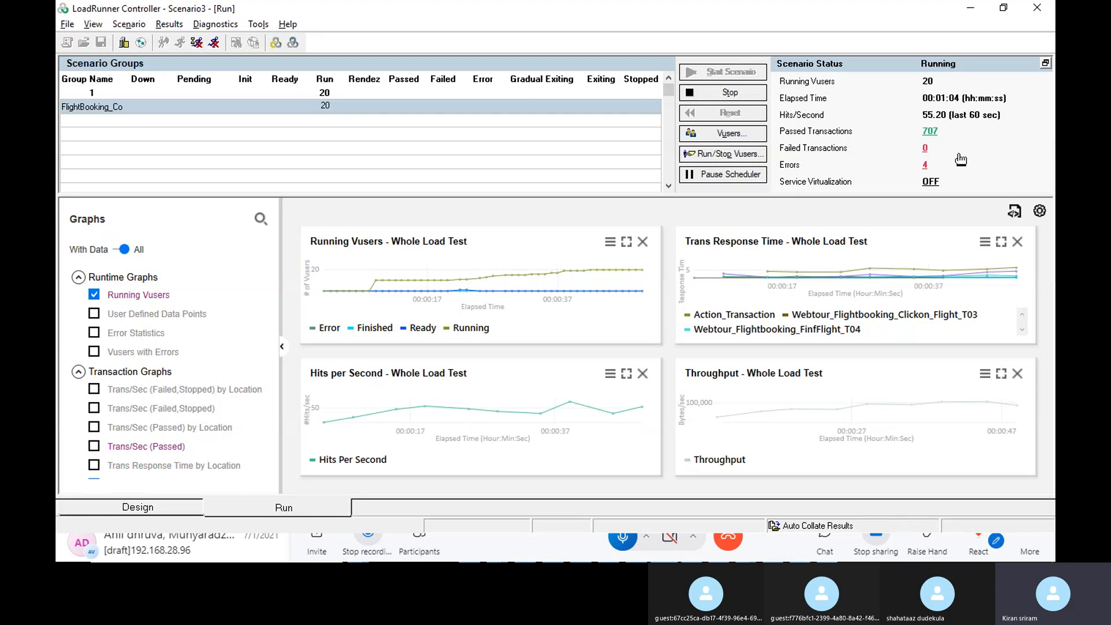
left_click(924, 165)
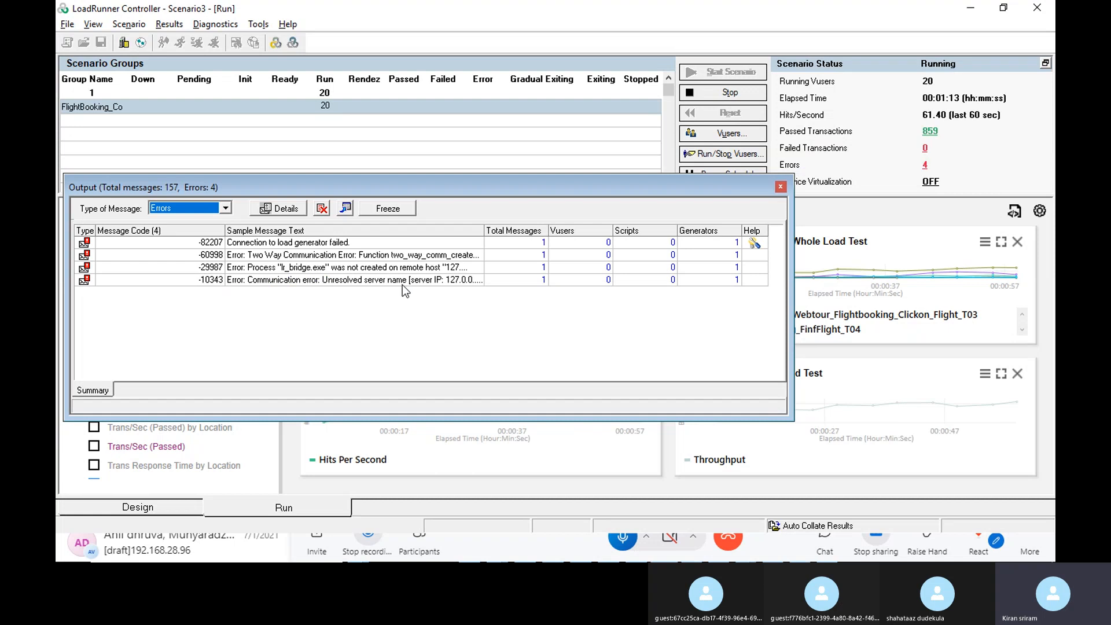
Step: Examine the text of each error message in the Output window, then close the window
left_click(402, 282)
left_click(353, 258)
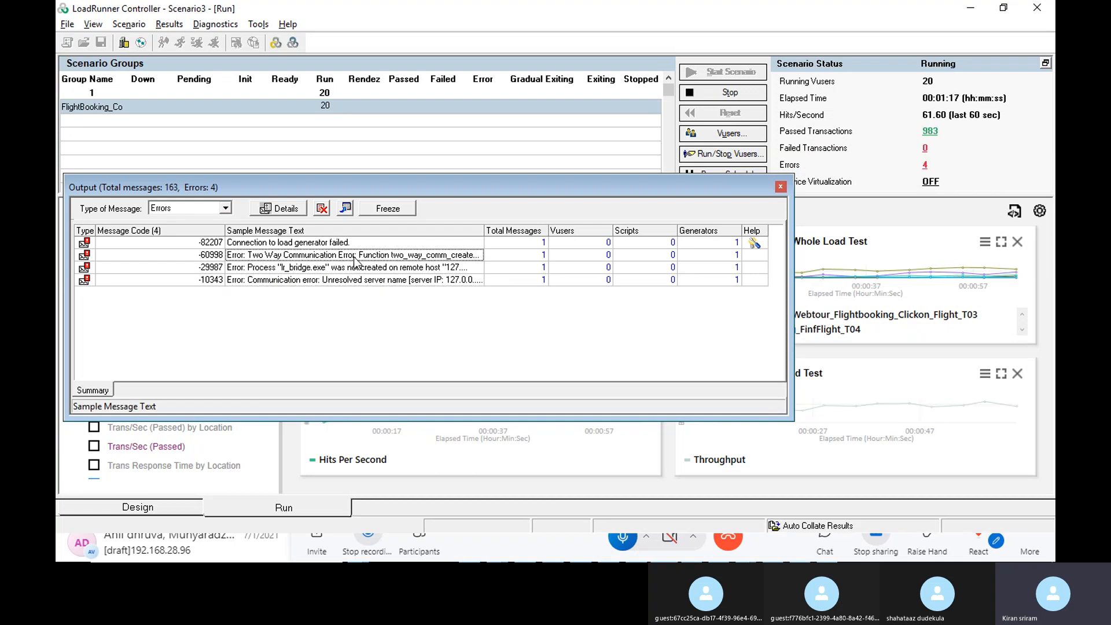
left_click(354, 268)
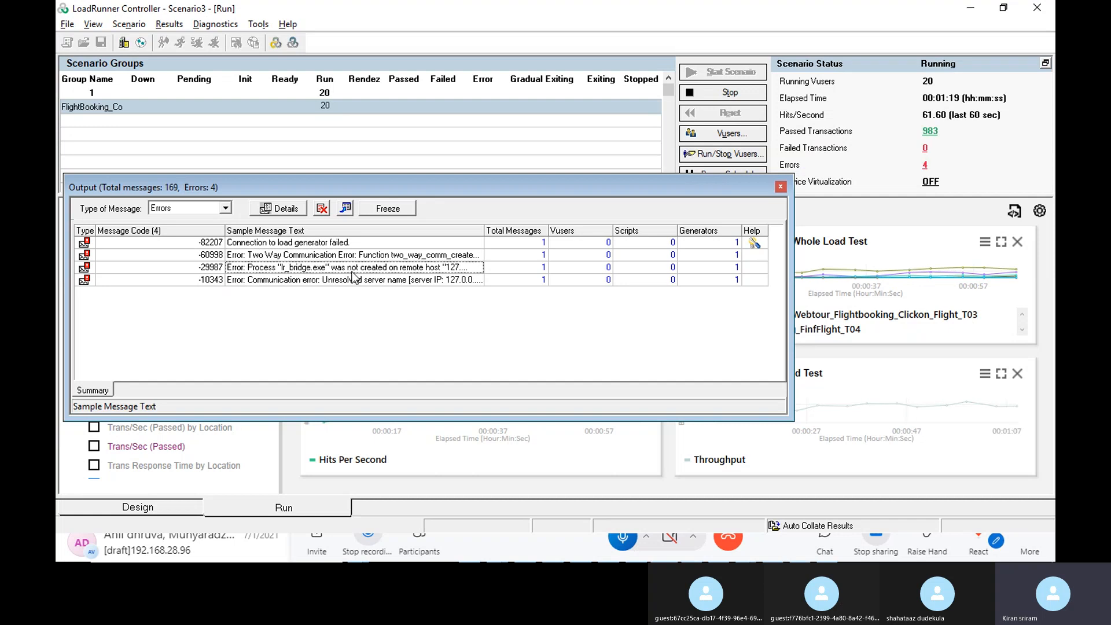
left_click(455, 280)
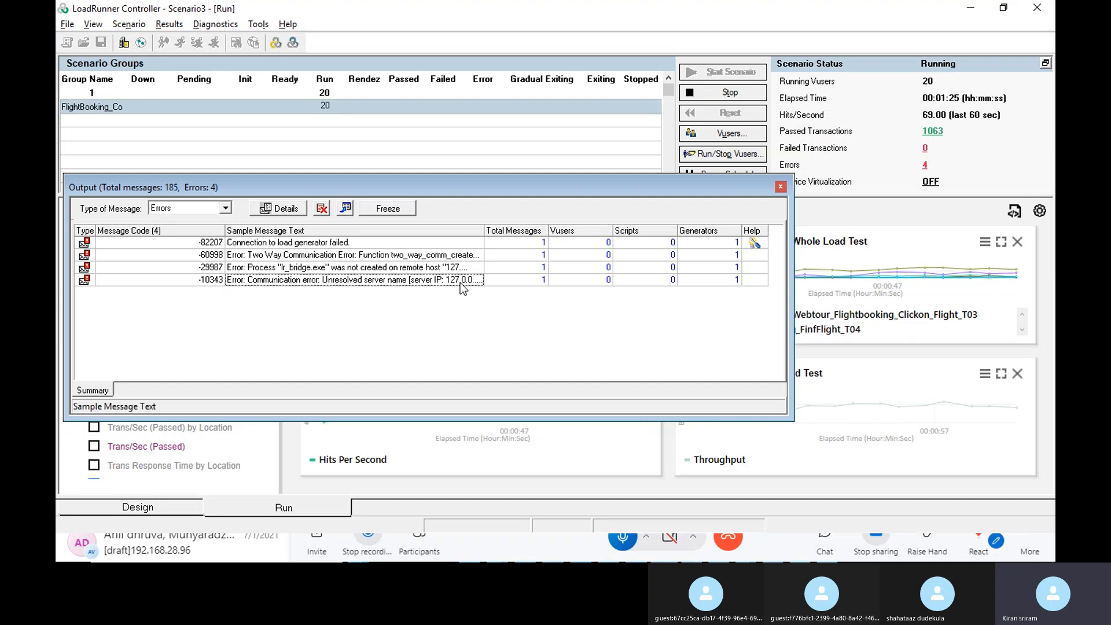
left_click(371, 253)
left_click(372, 266)
left_click(368, 279)
left_click(289, 255)
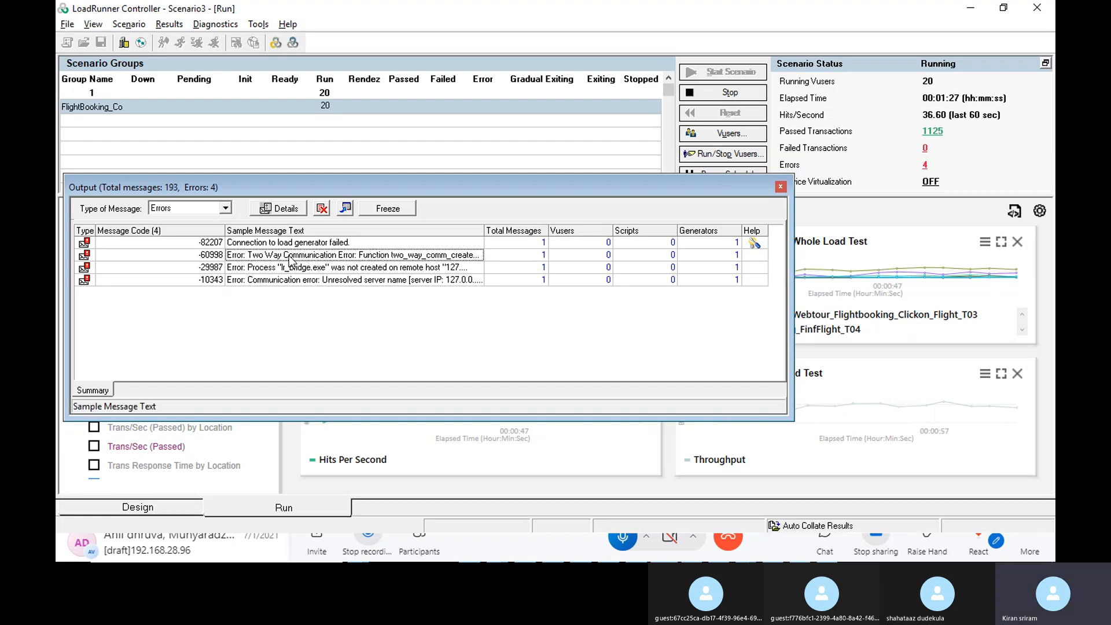
left_click(277, 248)
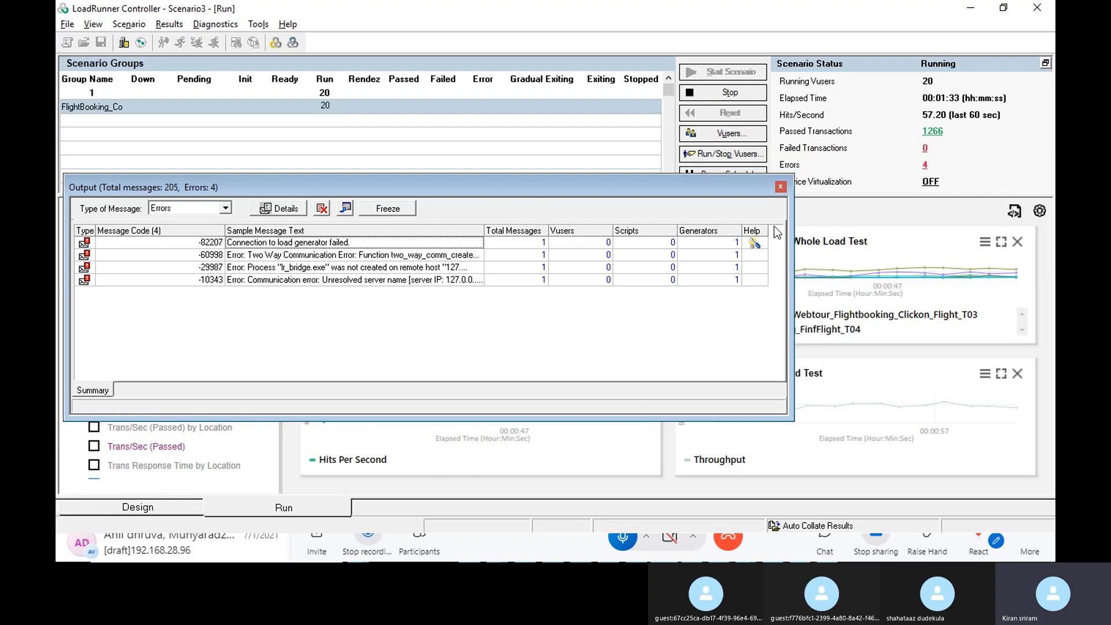
left_click(780, 187)
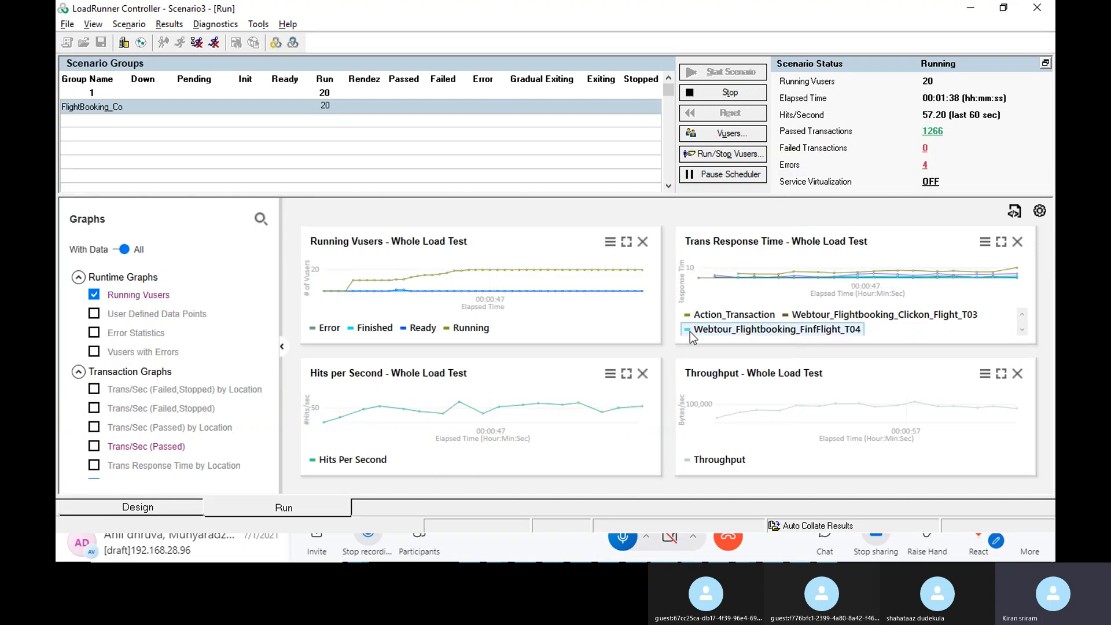
Step: Switch back to Performance Monitor and check which actions are available for the LoadTest01032023 data collector set
key("alt+Tab")
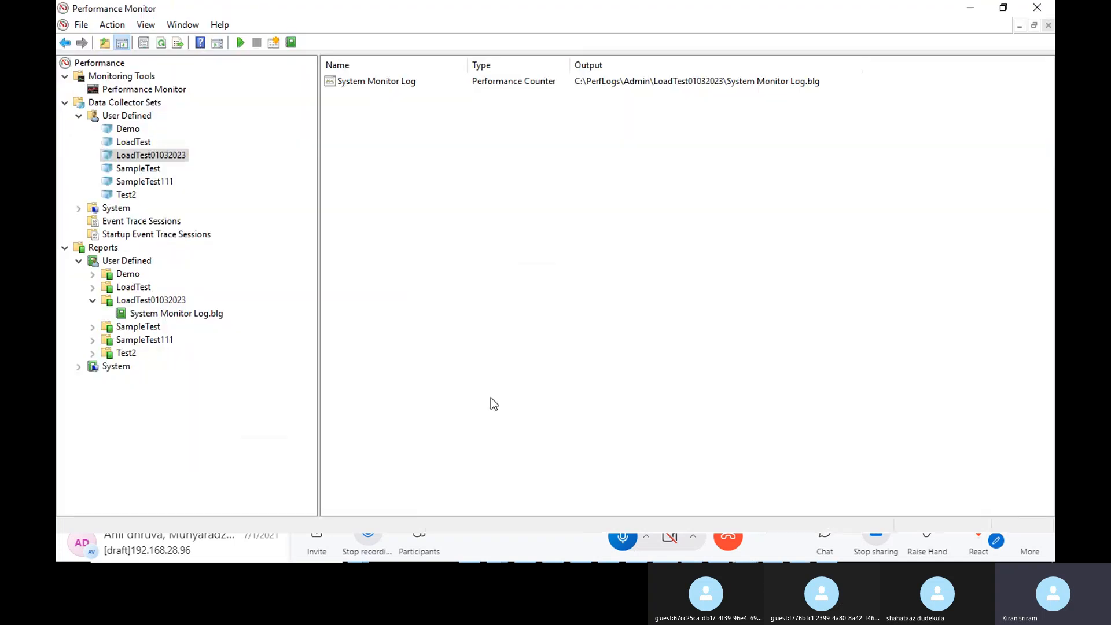
right_click(167, 155)
left_click(593, 189)
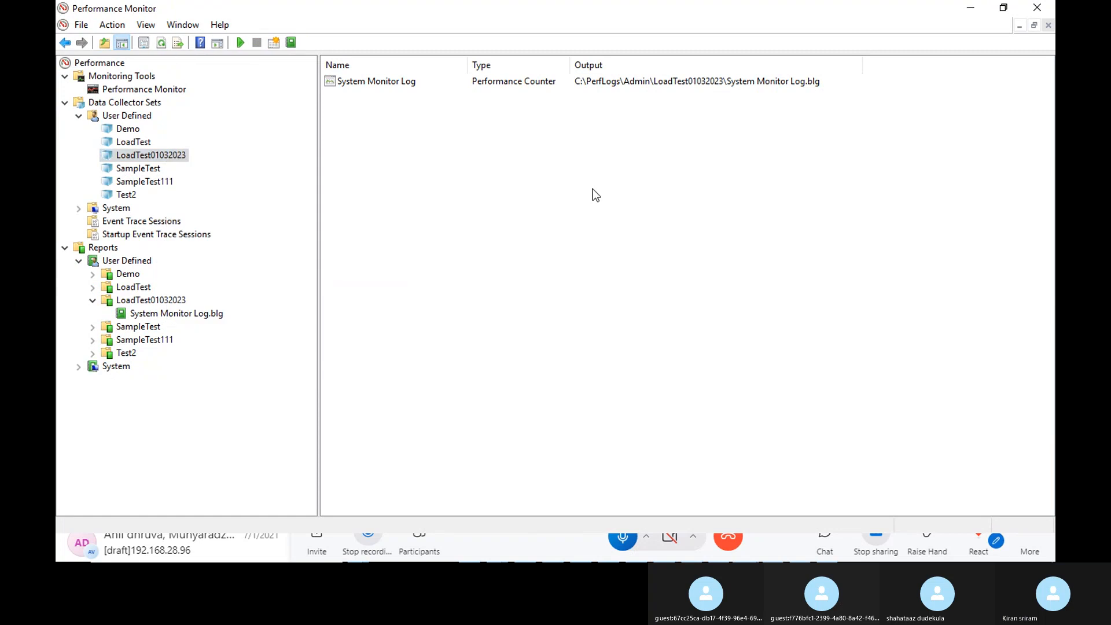
left_click(124, 44)
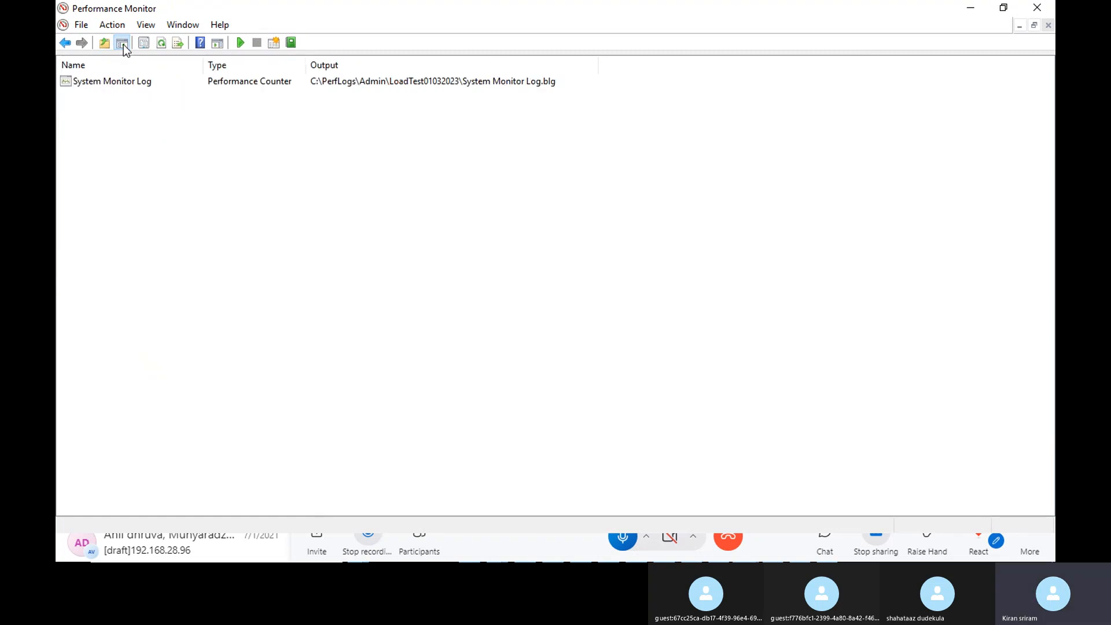
left_click(123, 44)
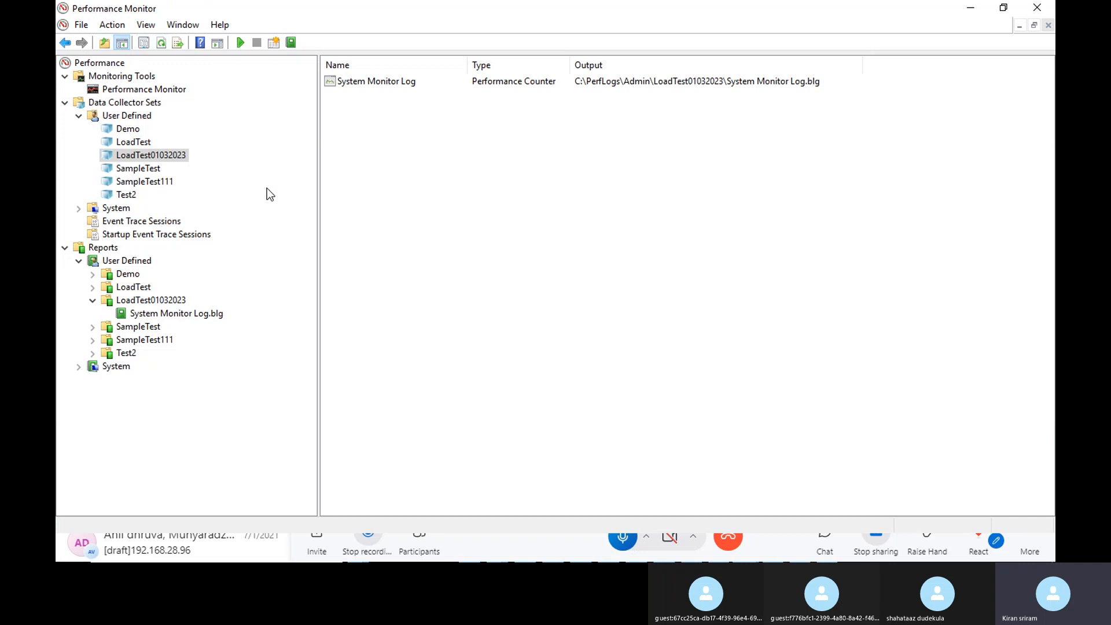
right_click(178, 157)
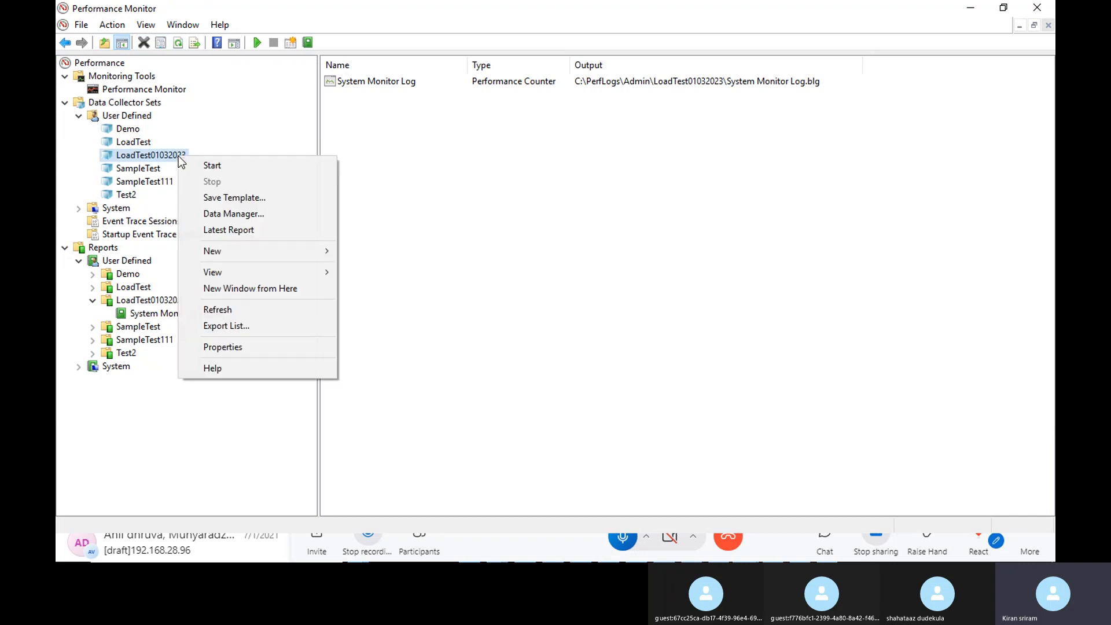
left_click(557, 240)
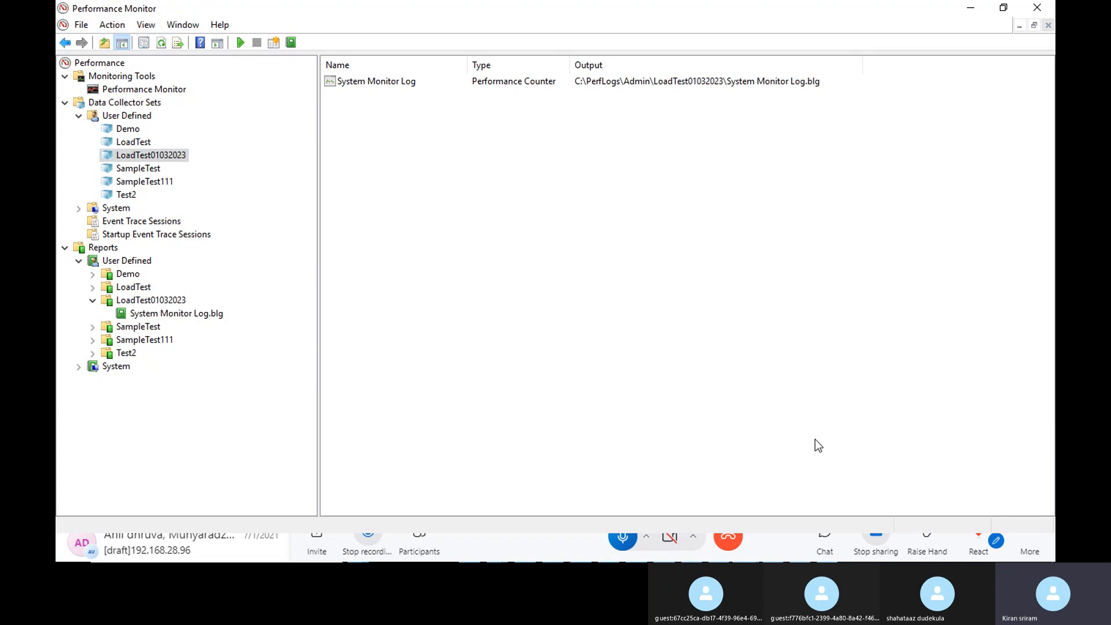
Step: Minimize Performance Monitor and confirm the LoadTest01032023 properties dialog left open behind it
left_click(969, 9)
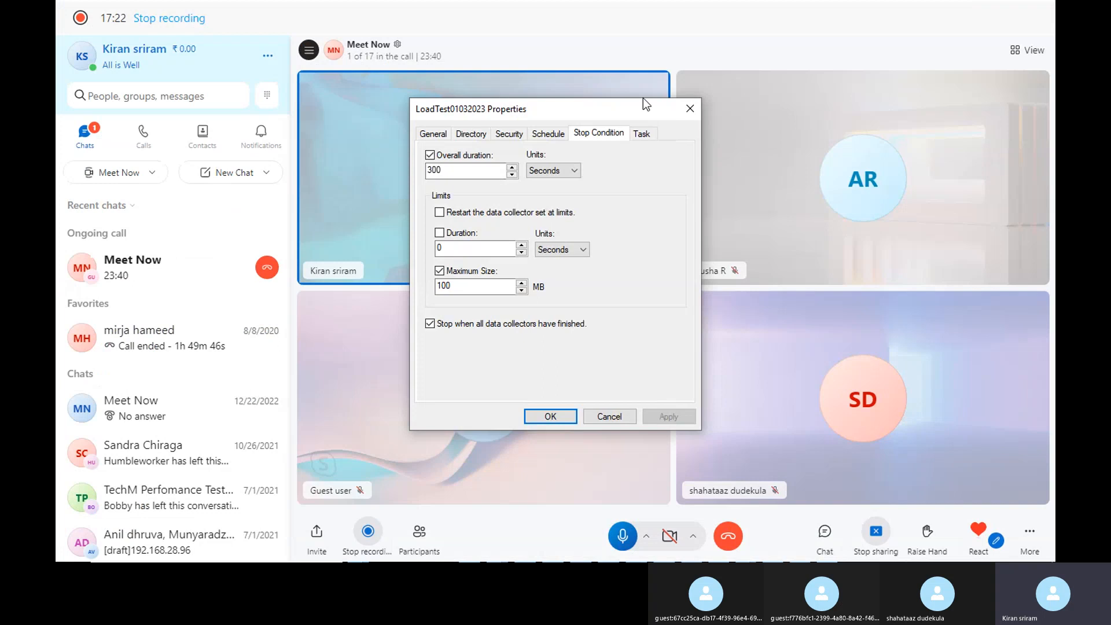
left_click(540, 414)
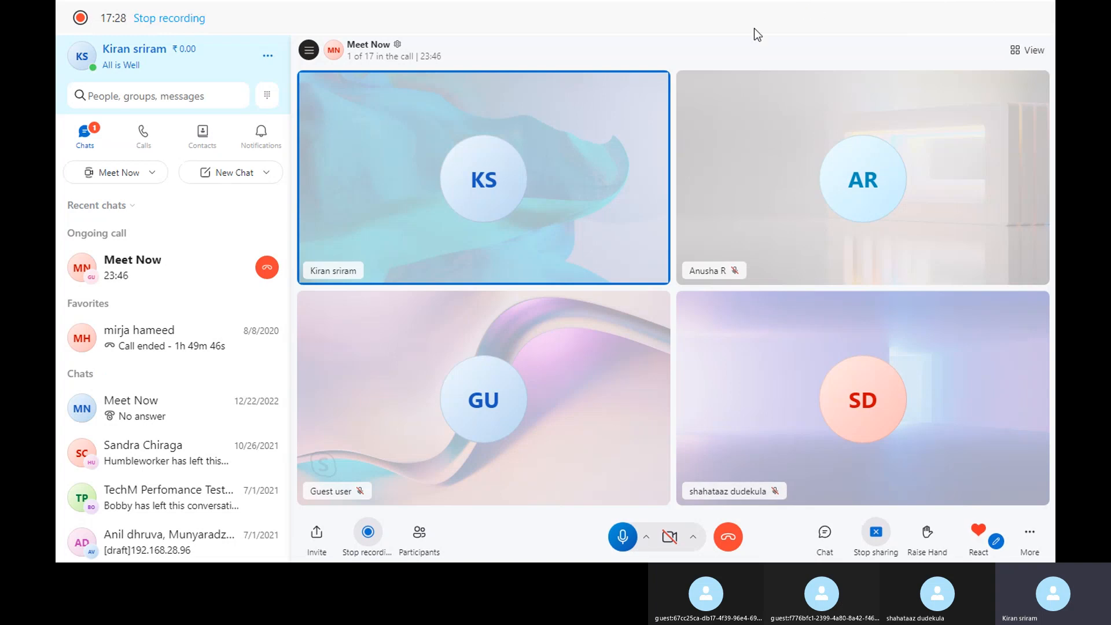
key("alt")
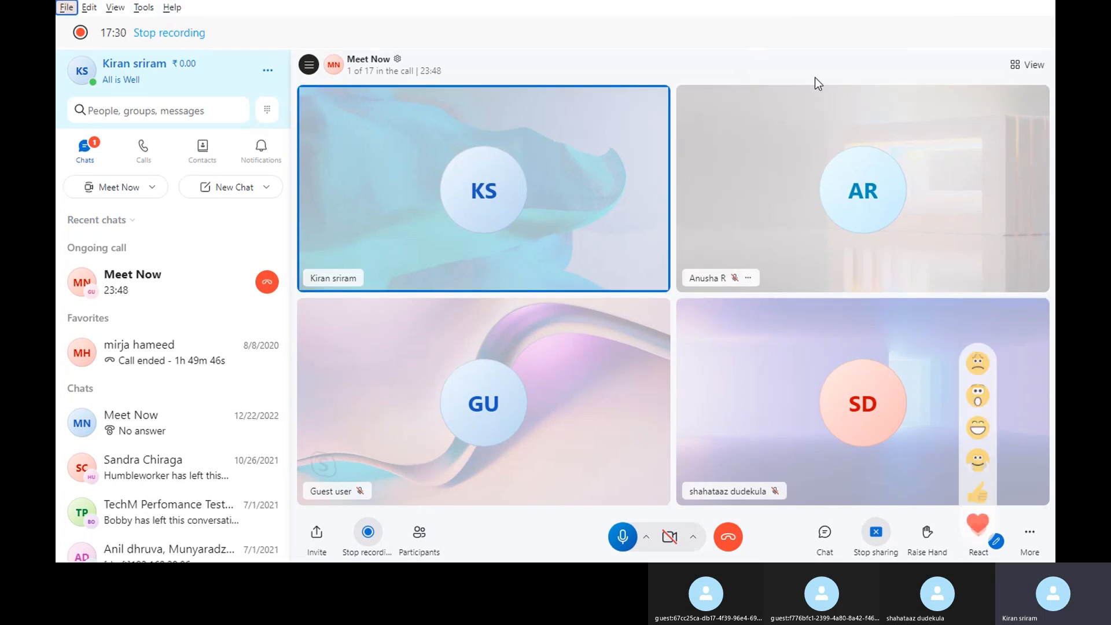
key("alt")
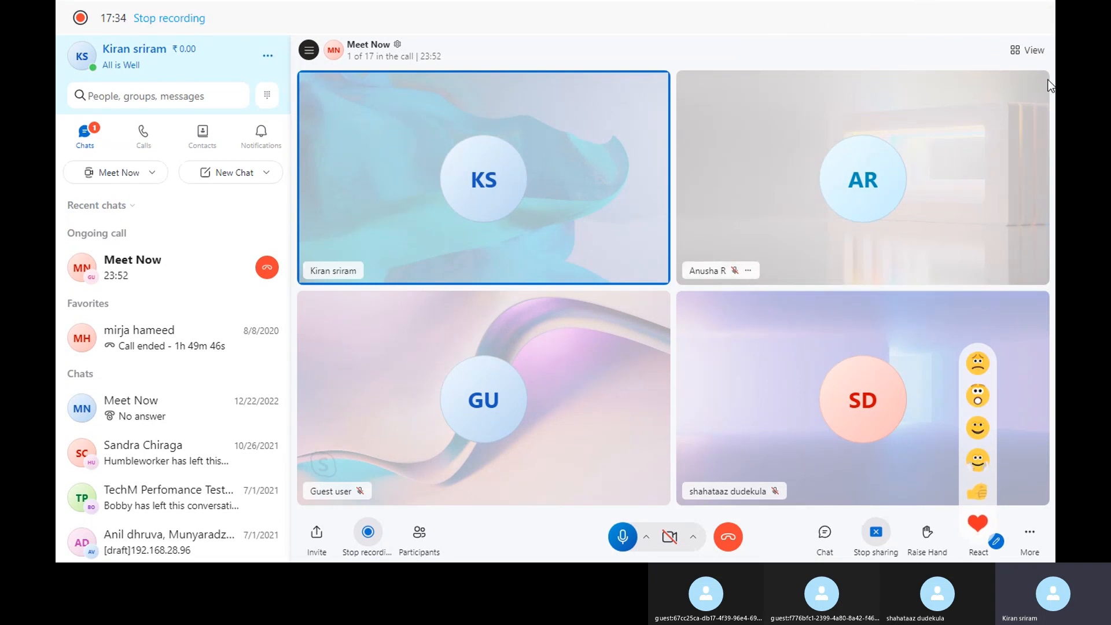
Step: Switch the Skype call's layout to Large gallery and look over the other view options
left_click(1031, 58)
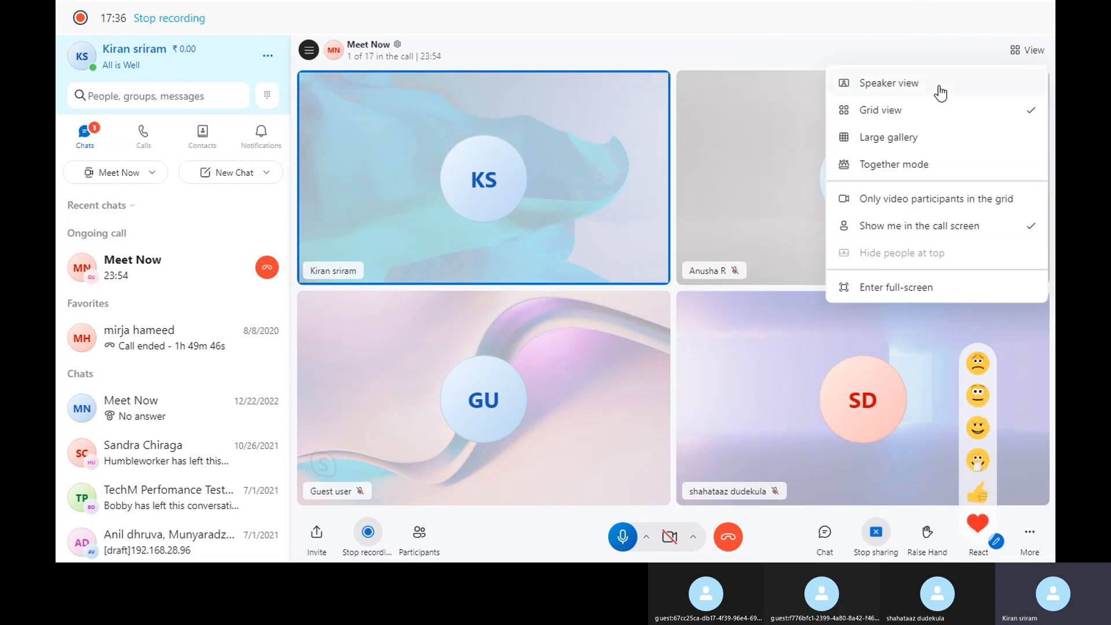
left_click(930, 146)
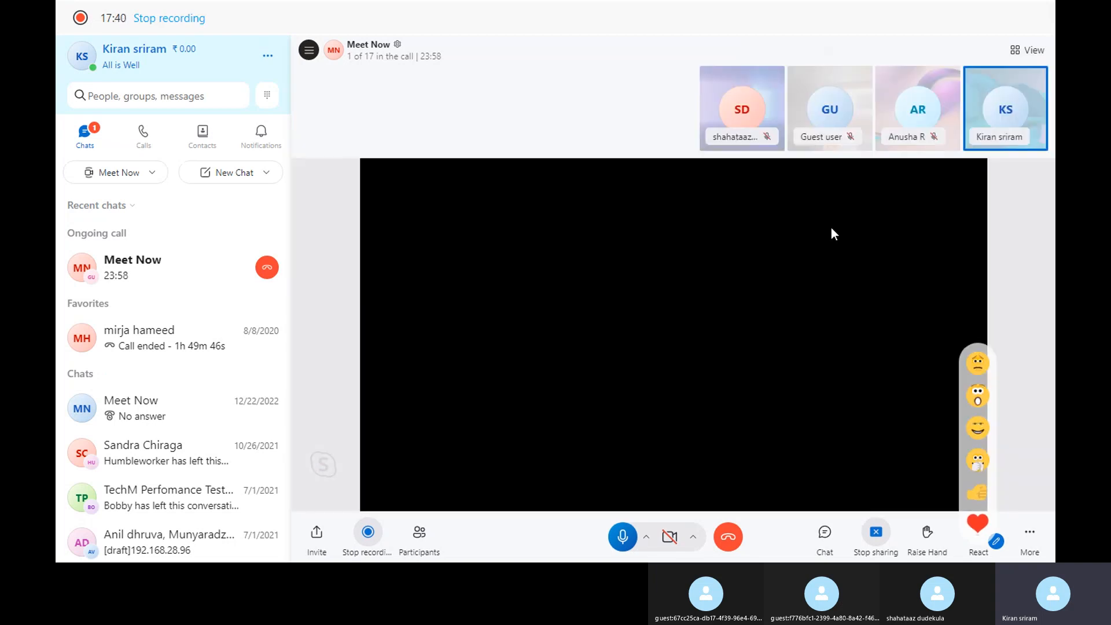
mouse_move(1022, 95)
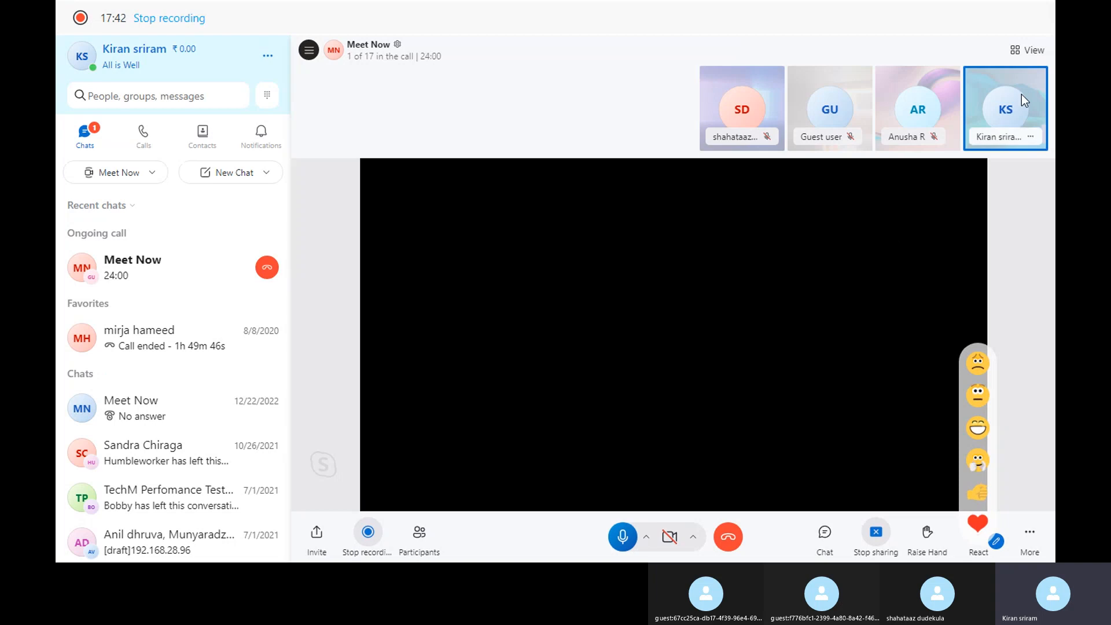
left_click(1033, 52)
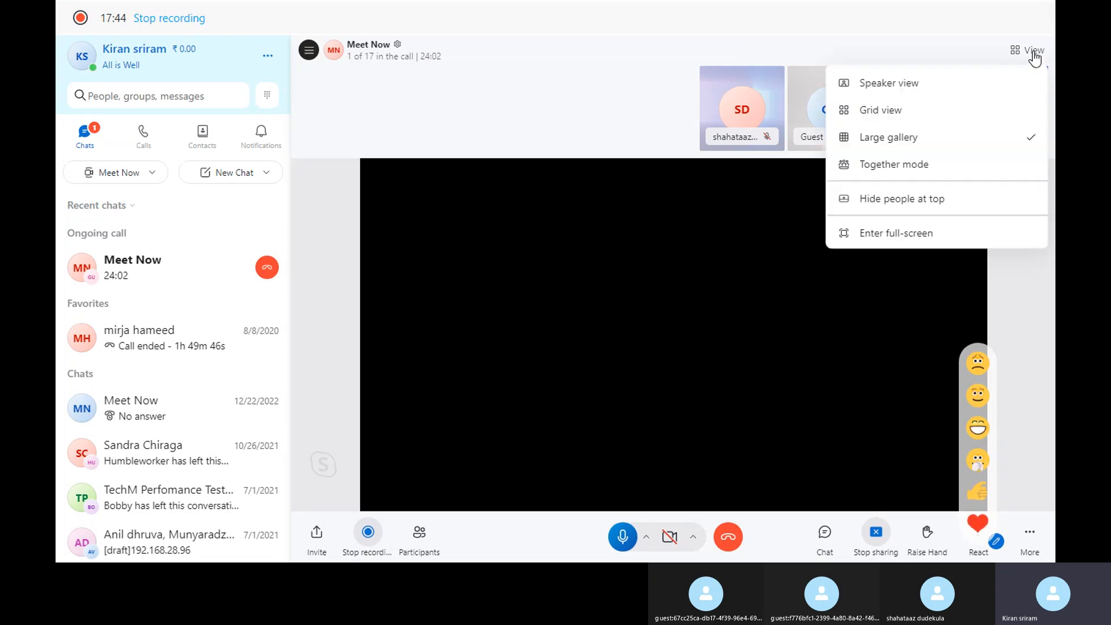
left_click(921, 11)
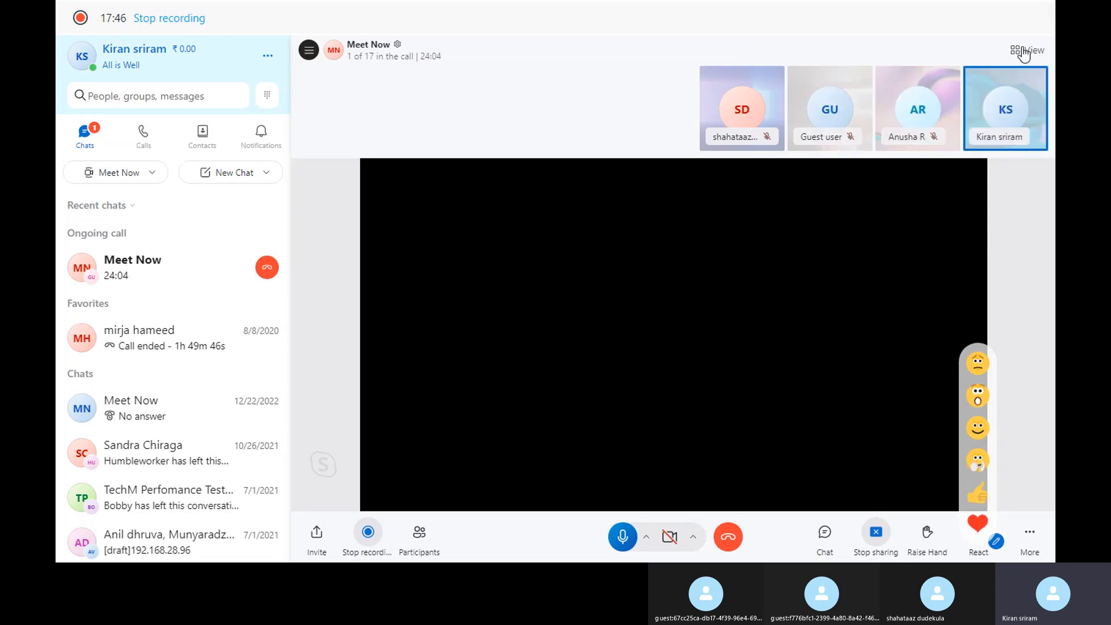
Step: Put the Skype call into full-screen and check its view options
left_click(1023, 52)
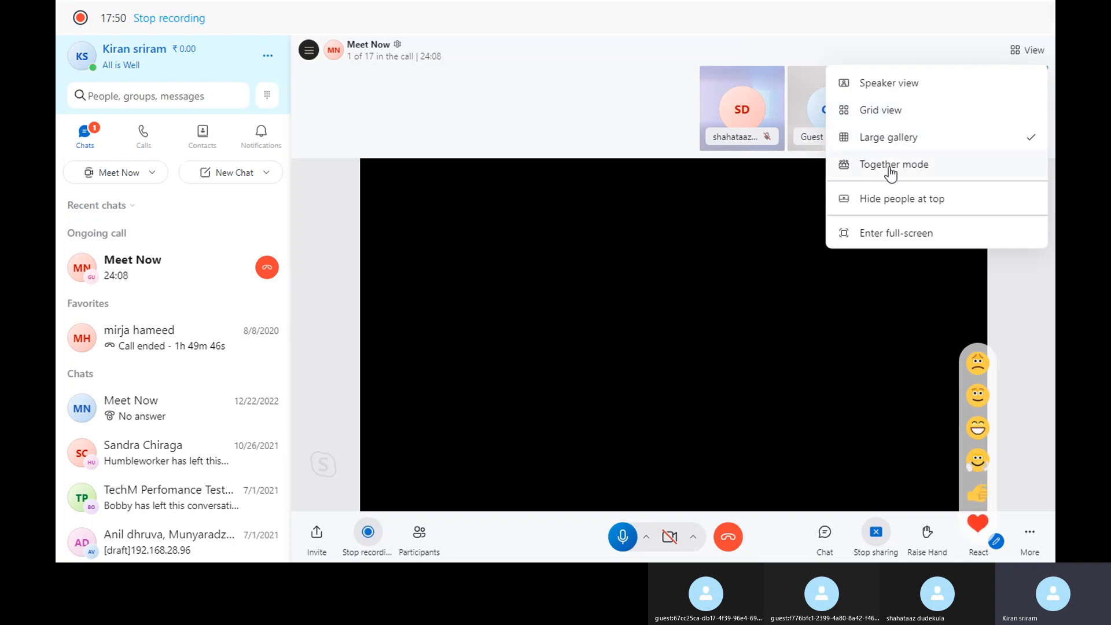
left_click(896, 236)
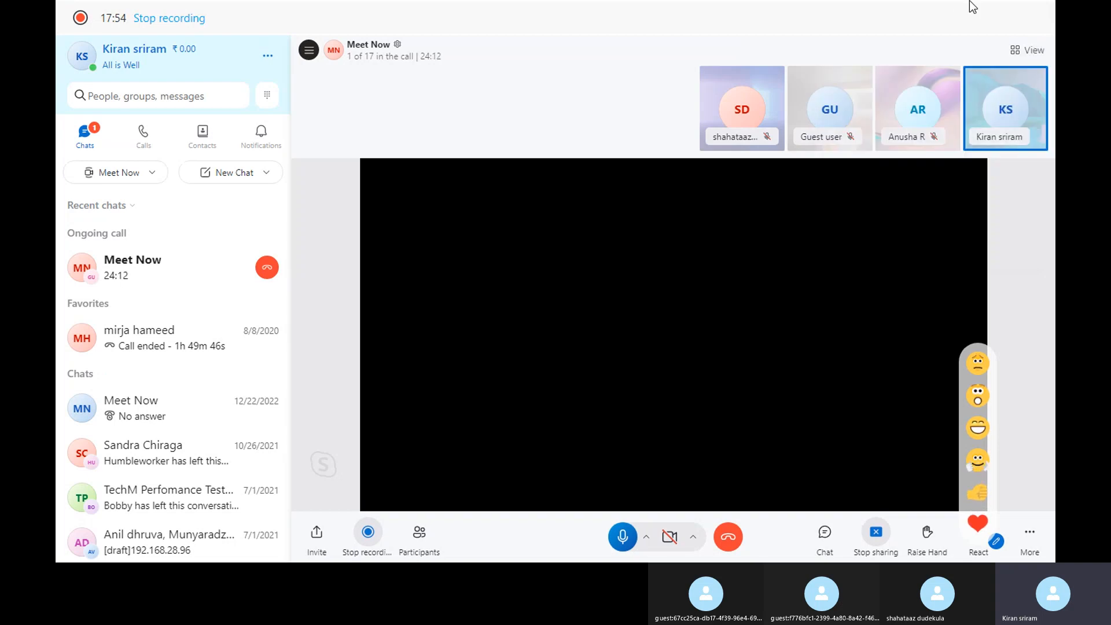
left_click(1018, 56)
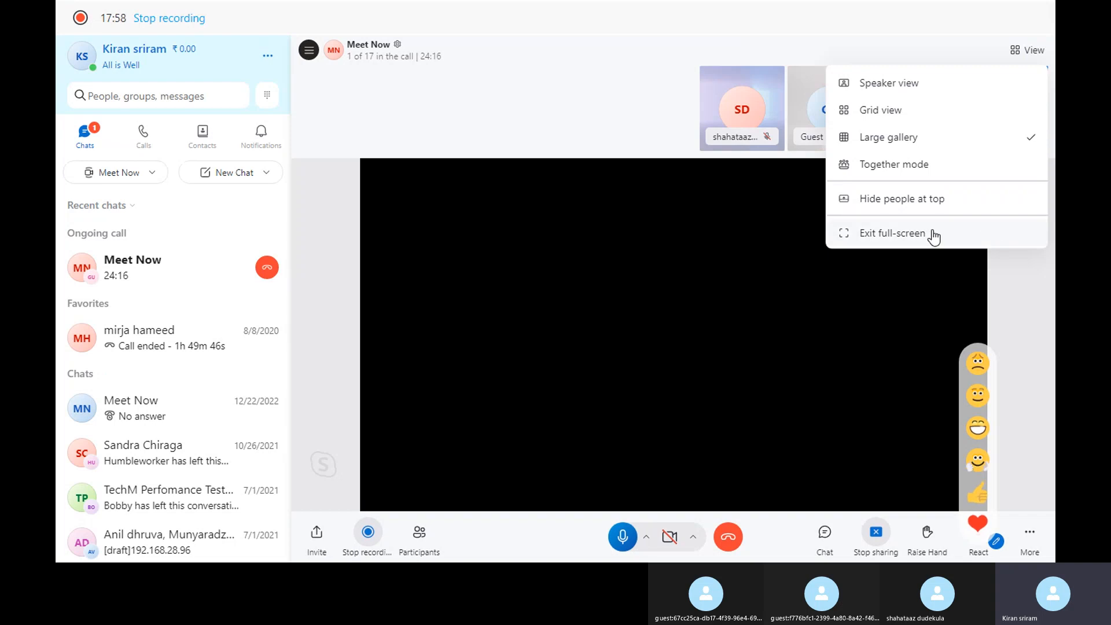
left_click(699, 359)
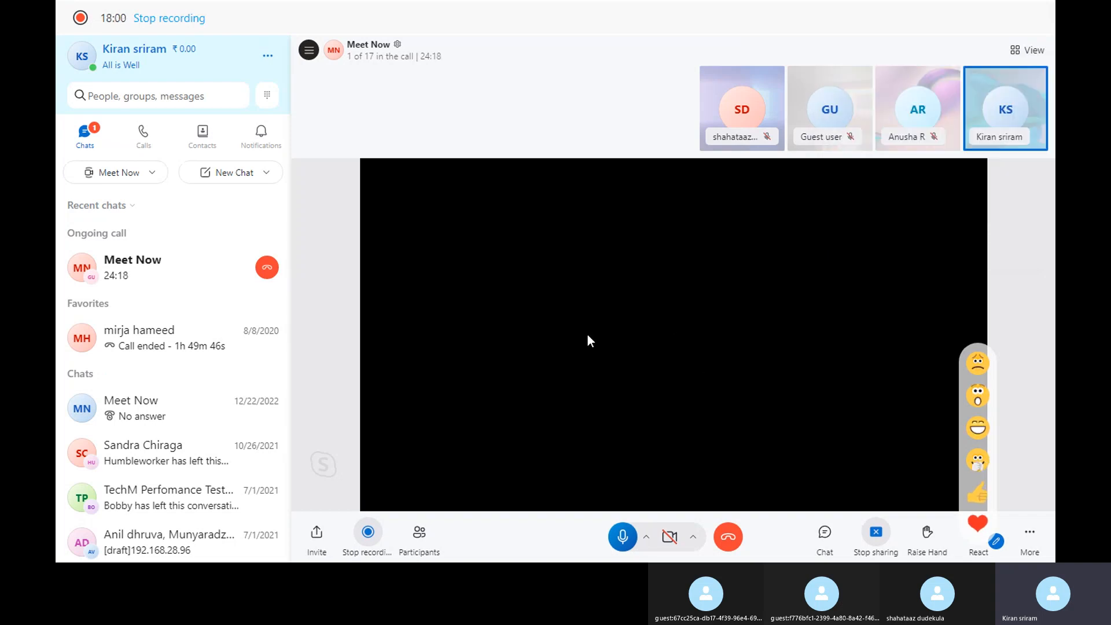
Step: Switch to Performance Monitor and check the actions available for the LoadTest01032023 data collector set
key("alt+Tab")
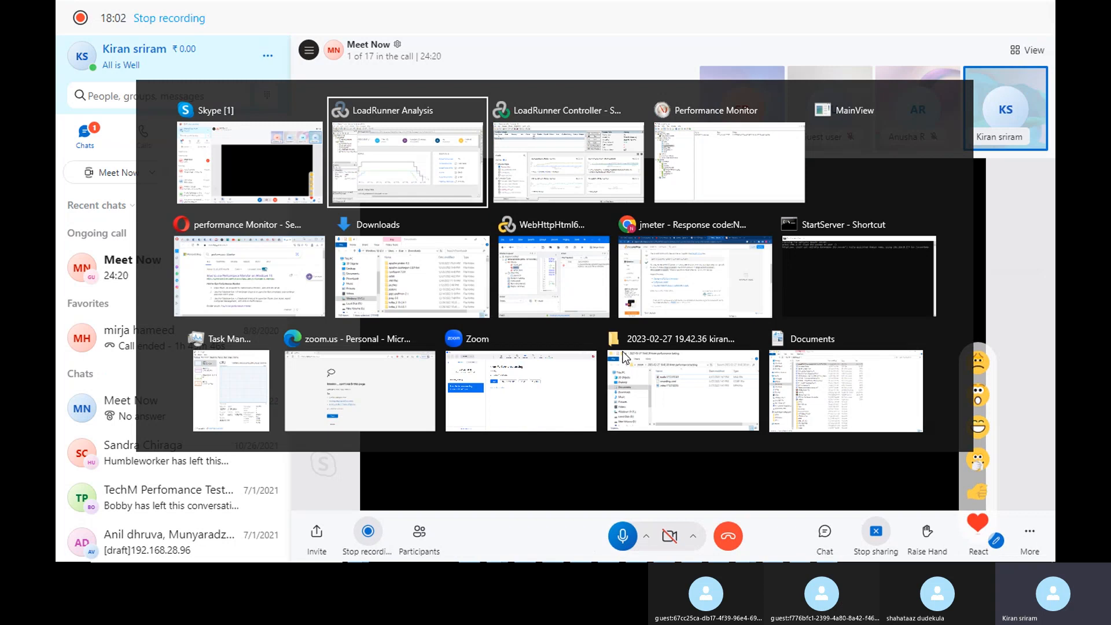
key("alt+Tab")
key("alt+Tab")
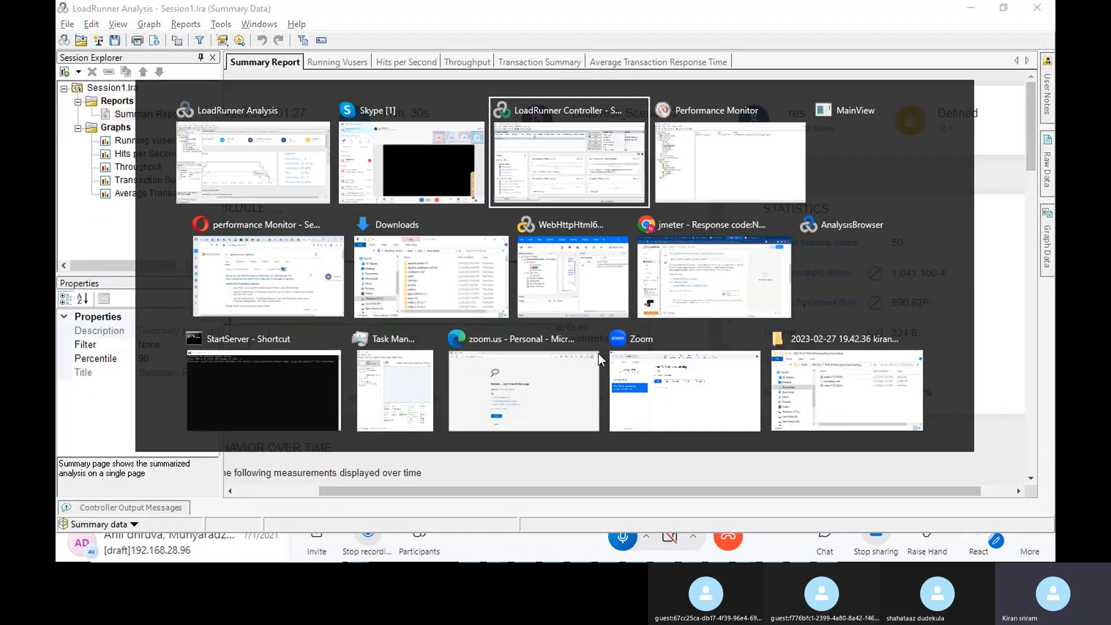
key("alt+Tab")
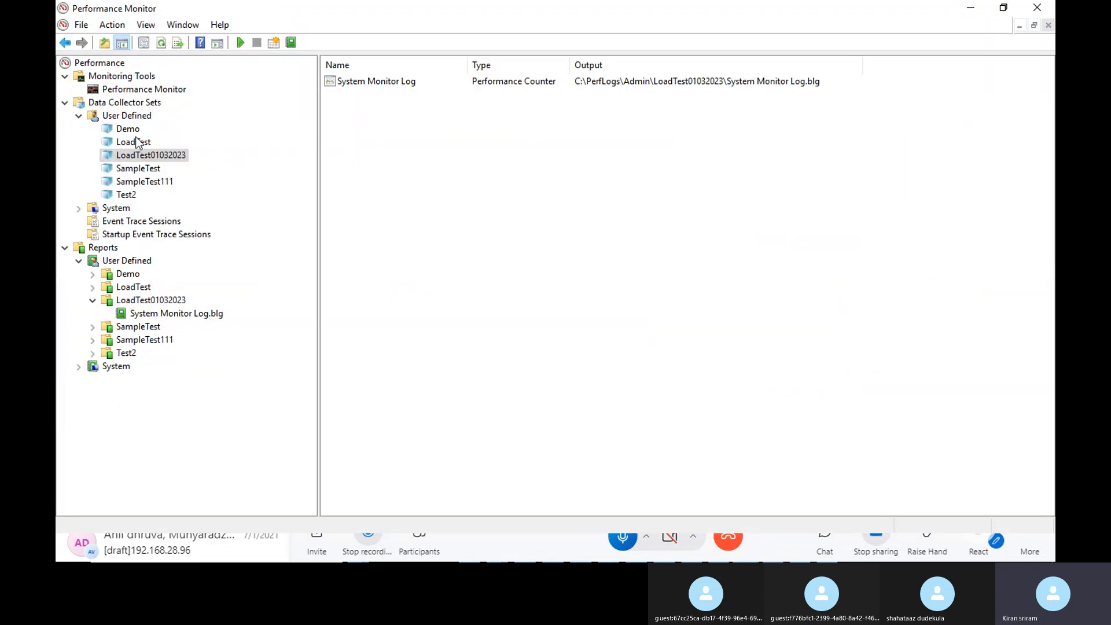
right_click(156, 155)
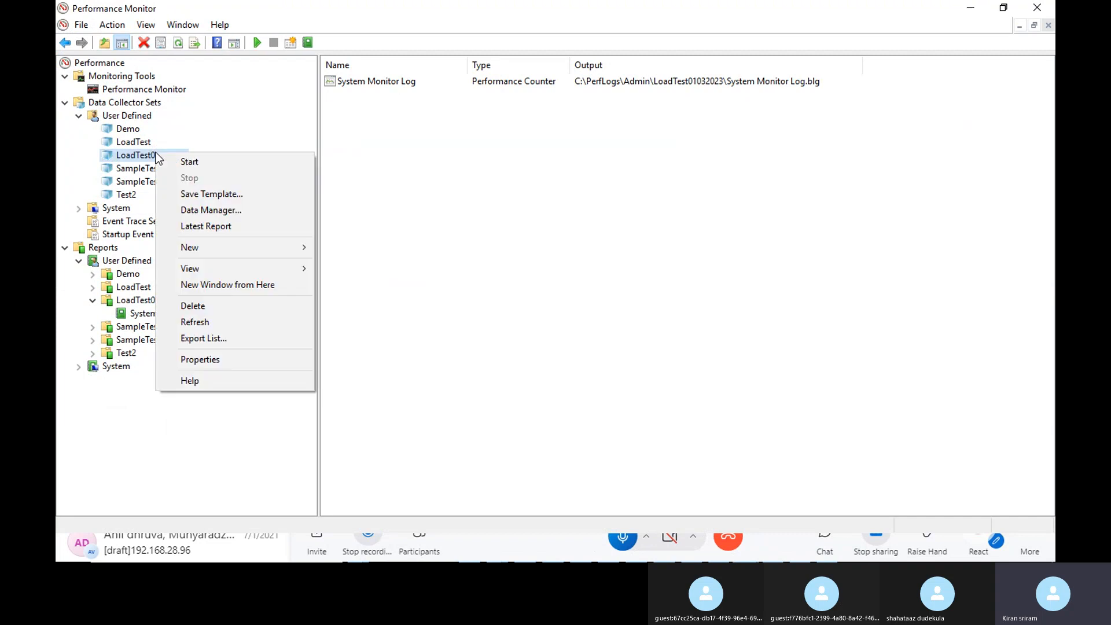
left_click(543, 235)
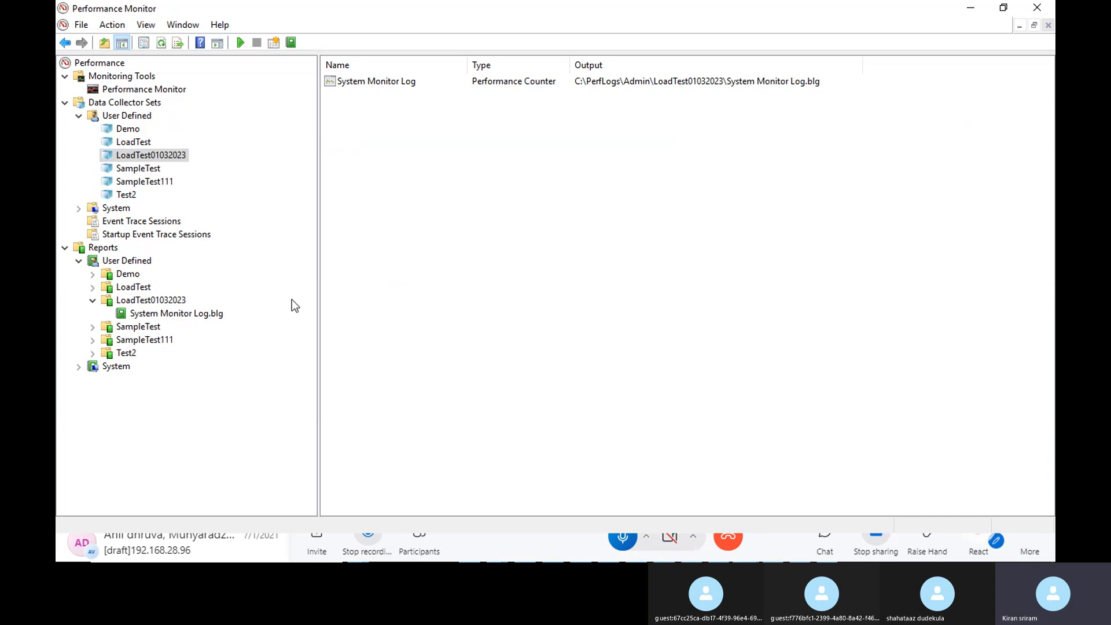
Step: View the System Monitor Log.blg report of LoadTest01032023, then recheck the actions of its data collector set
left_click(155, 303)
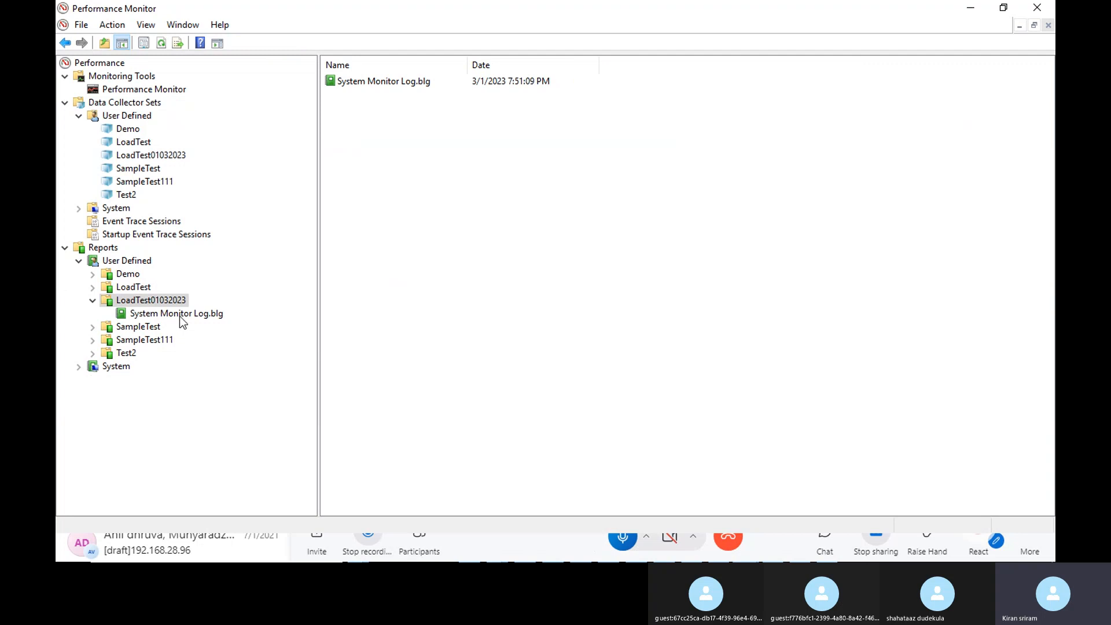
left_click(180, 316)
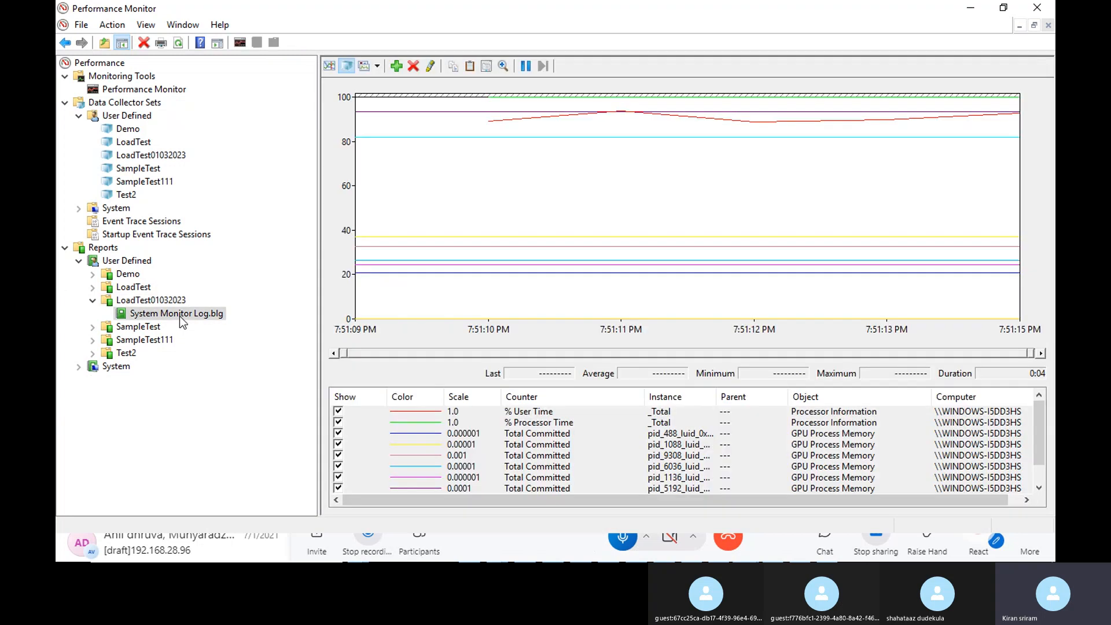
left_click(156, 156)
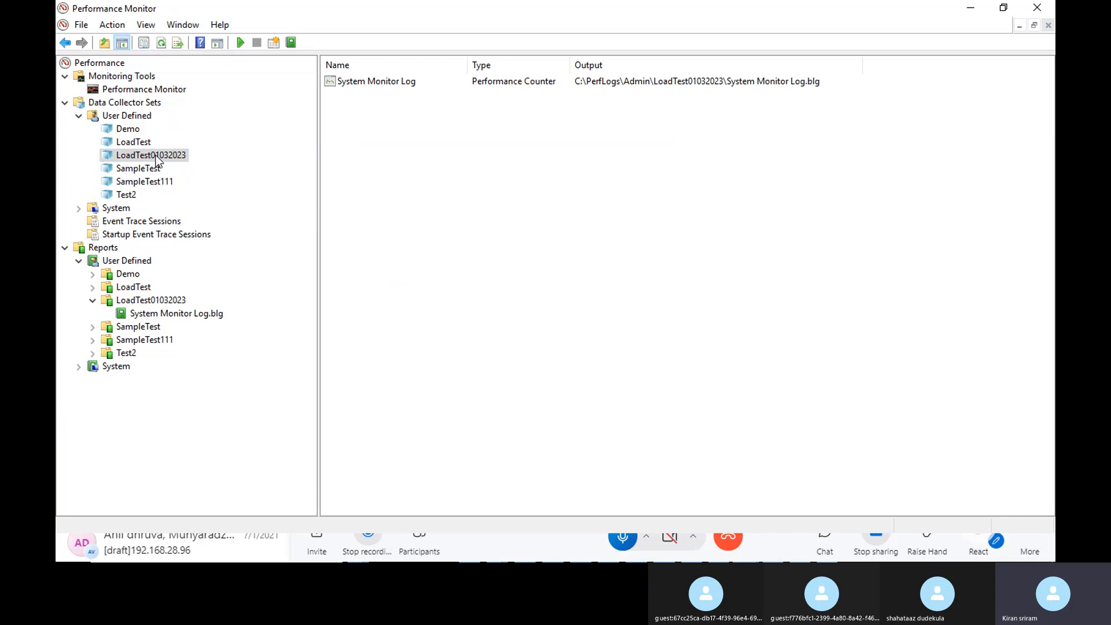
right_click(157, 160)
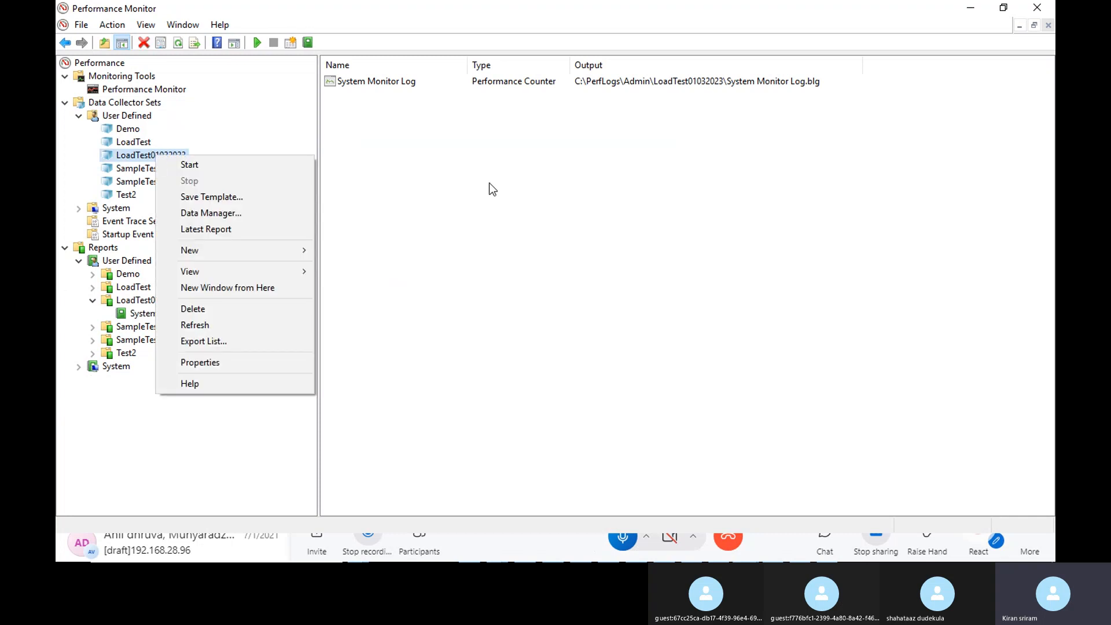
Step: Minimize Performance Monitor and LoadRunner Analysis to bring the Skype call forward
left_click(969, 11)
left_click(969, 11)
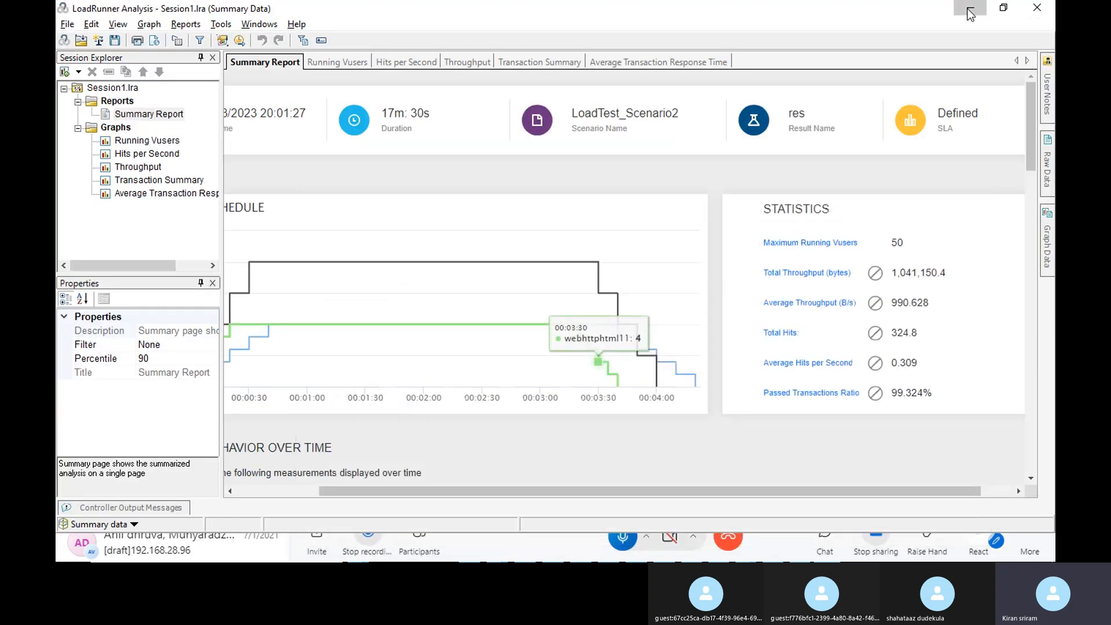
left_click(969, 12)
Step: Look through all open windows, bring up the Documents folder and minimize it again
key("alt+Tab")
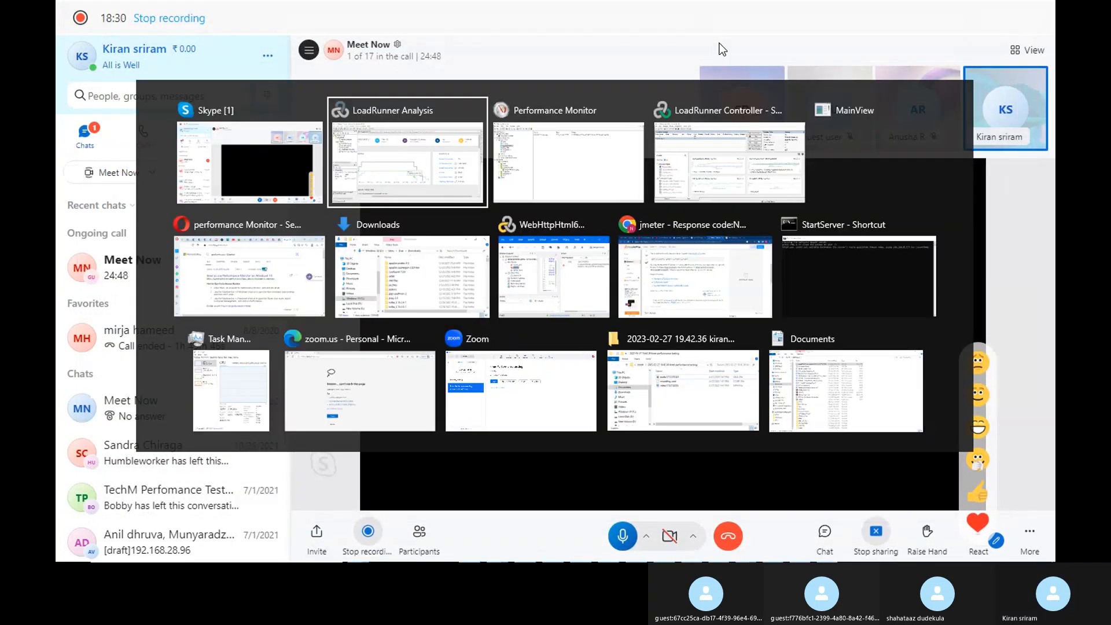
key("Tab")
key("Tab")
key("Tab")
key("Tab")
key("Tab")
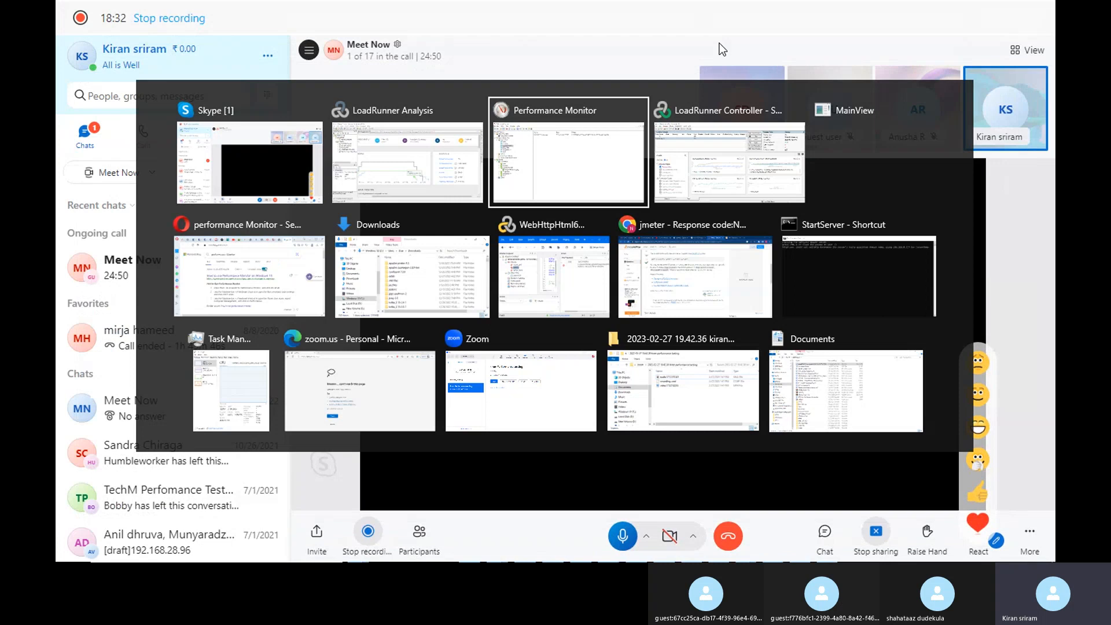
key("Tab")
key("Tab")
key("Tab")
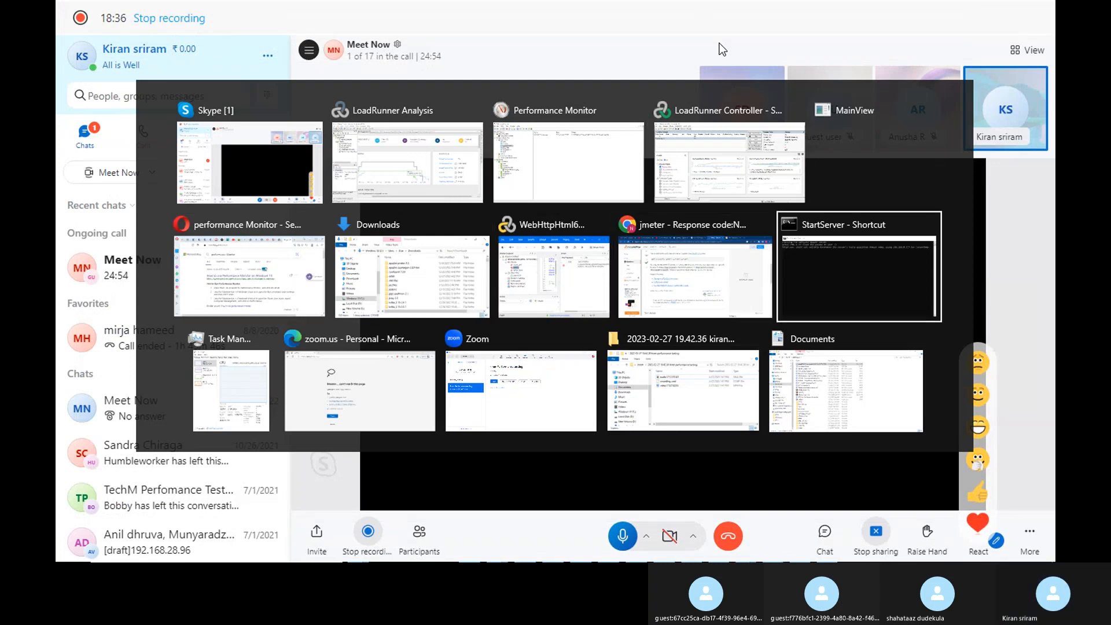
key("Tab")
key("Tab")
key("Tab")
key("Tab")
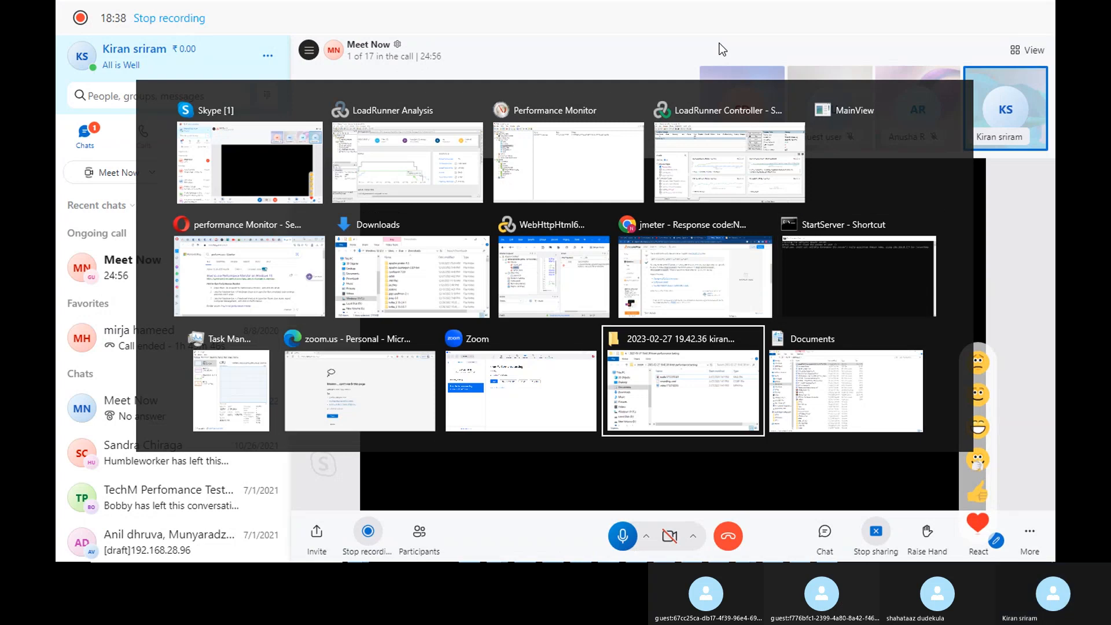
key("Tab")
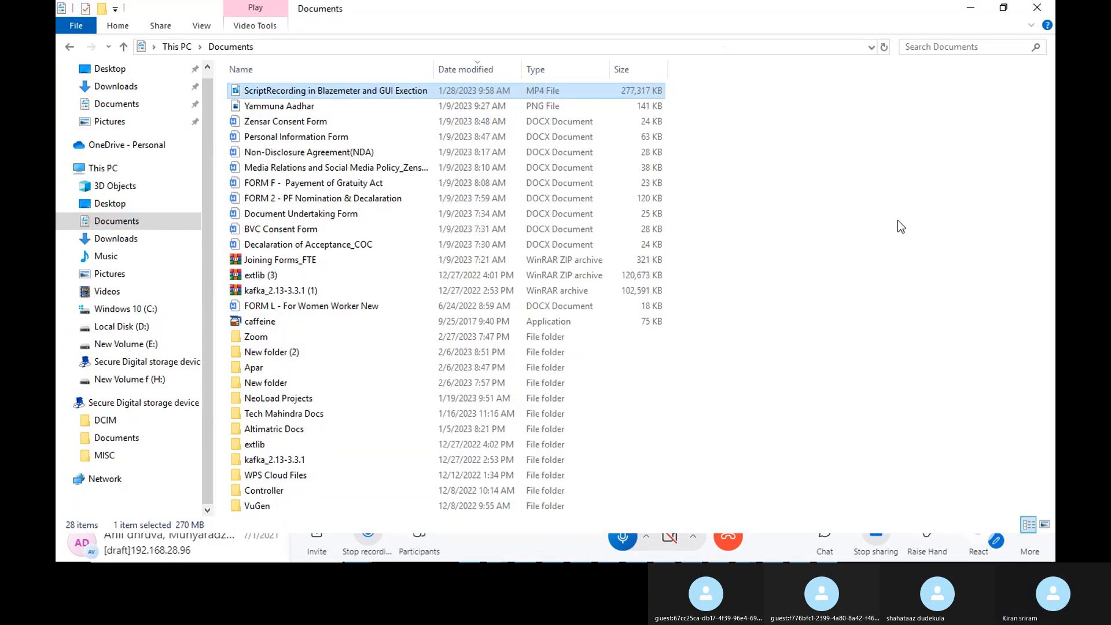
left_click(971, 8)
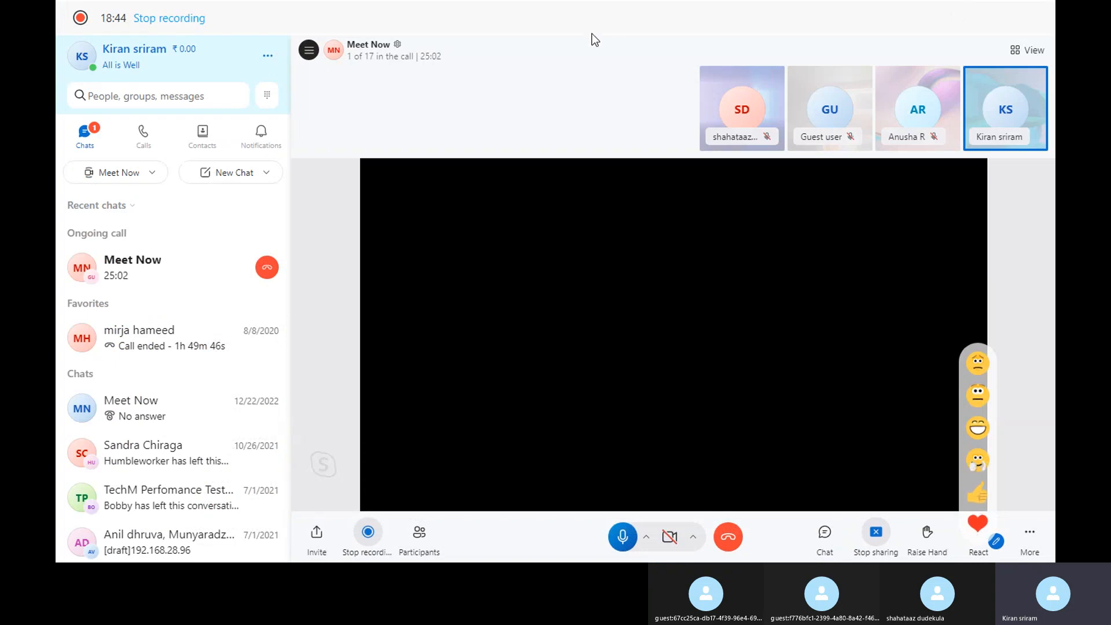
left_click(263, 56)
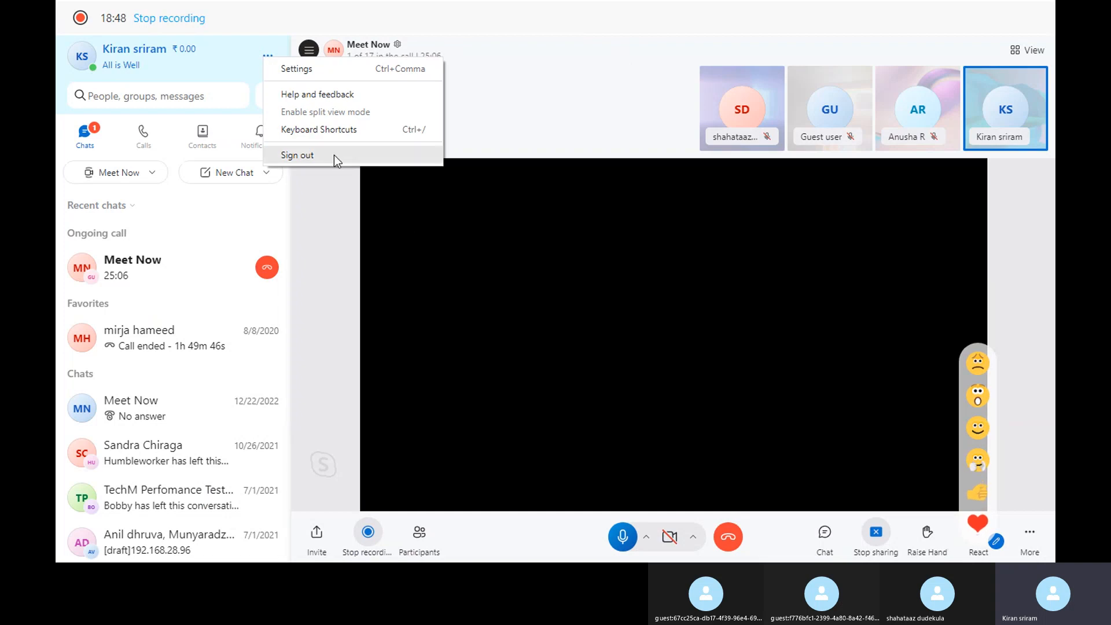
left_click(546, 65)
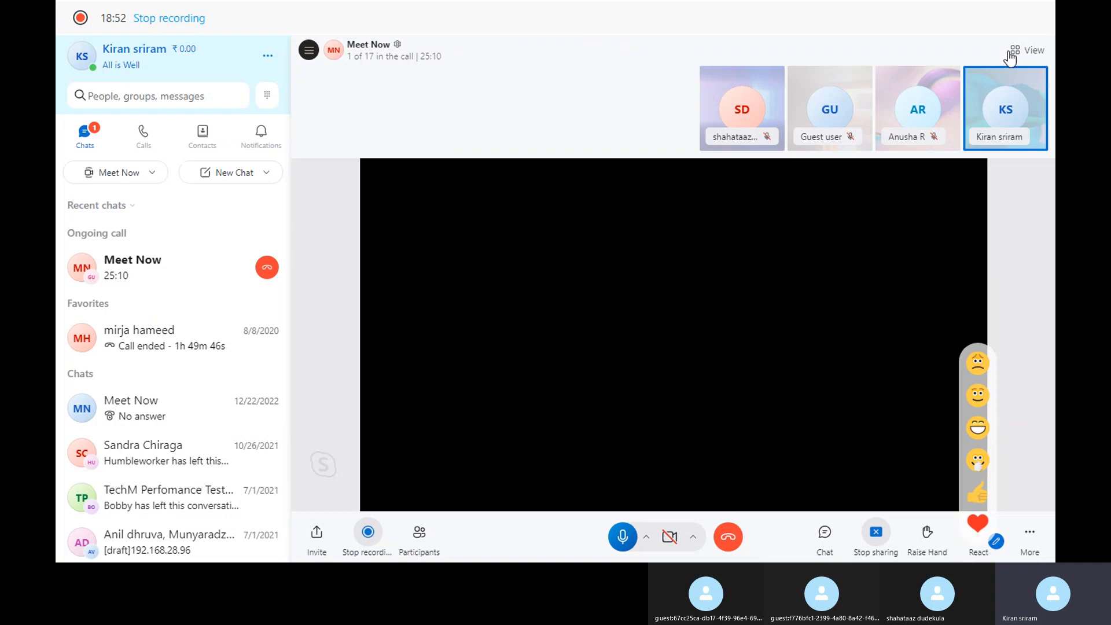
left_click(1027, 539)
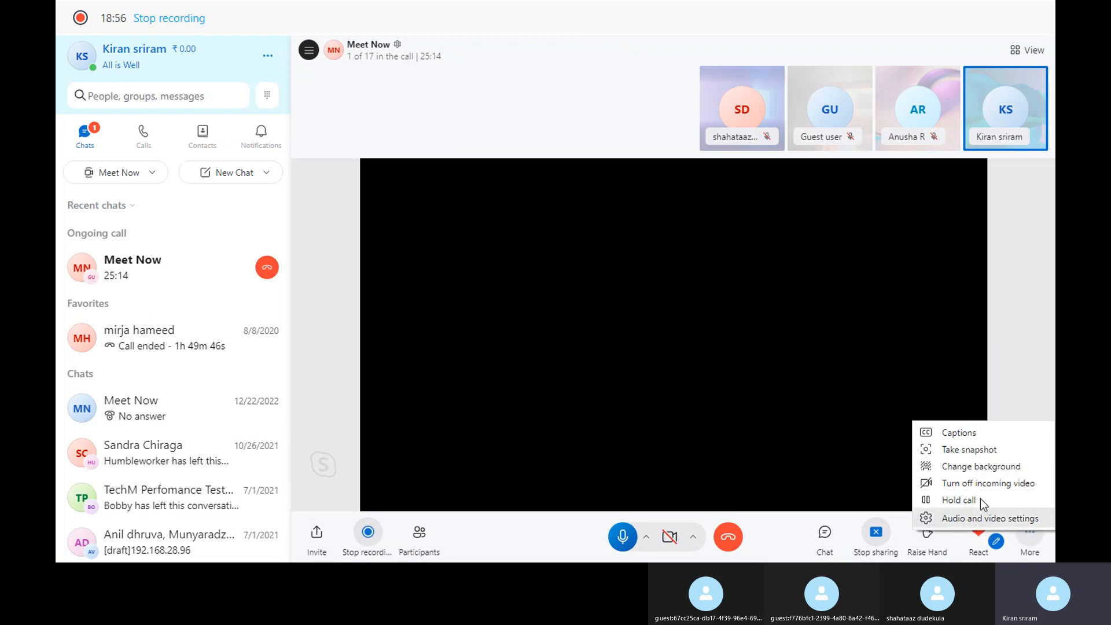
left_click(469, 137)
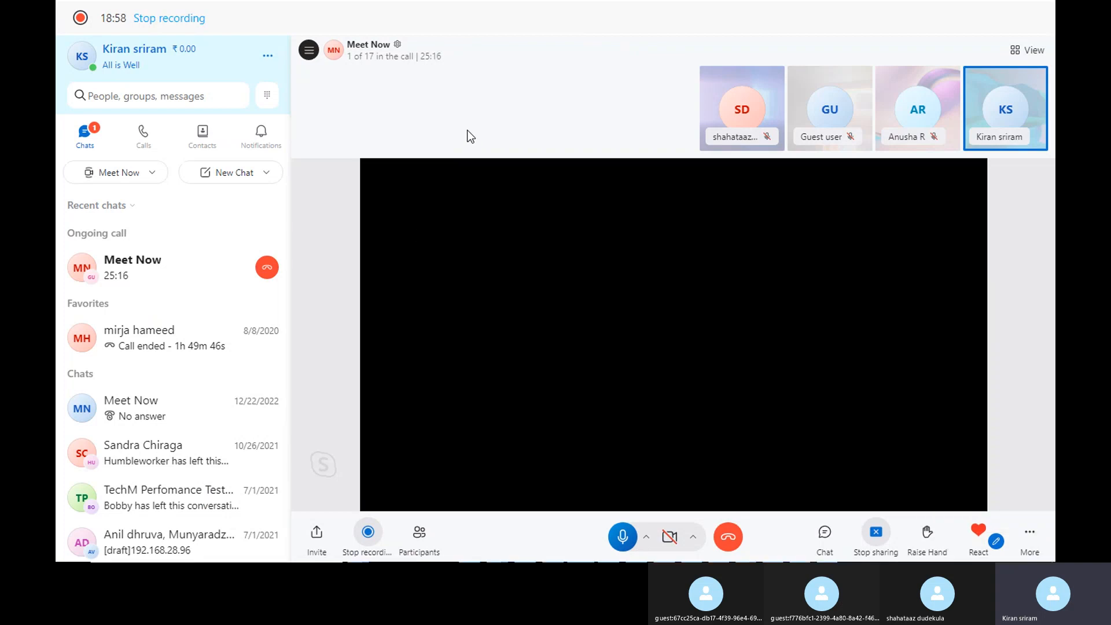
Step: Return to Performance Monitor and check whether the LoadTest01032023 data collector set can be started or stopped
key("alt+Tab")
key("alt+Tab")
key("alt+Tab")
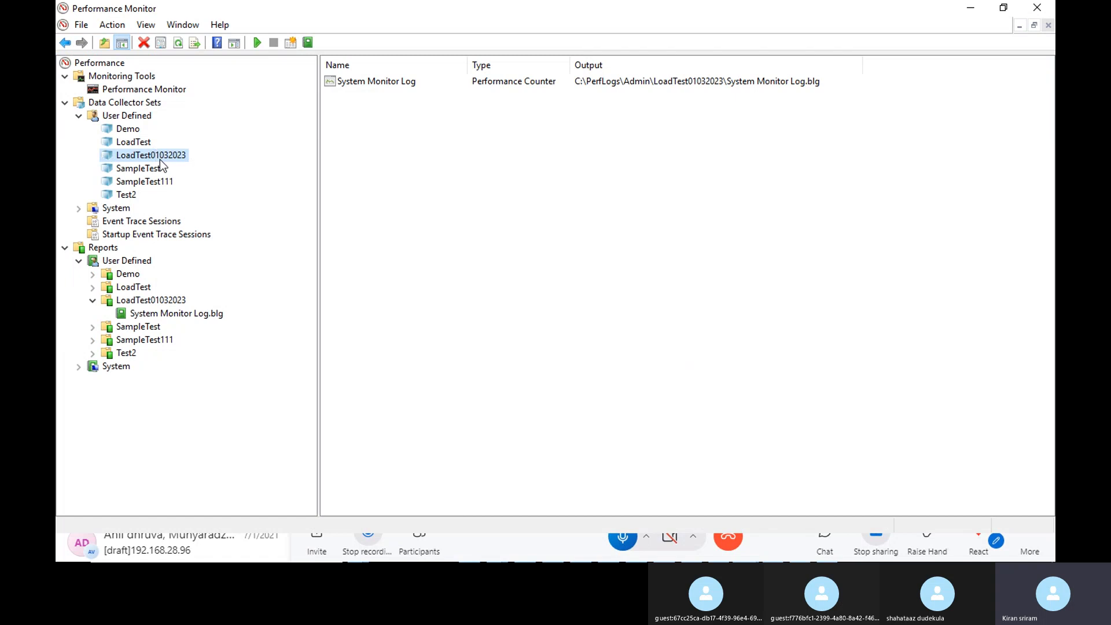
right_click(161, 158)
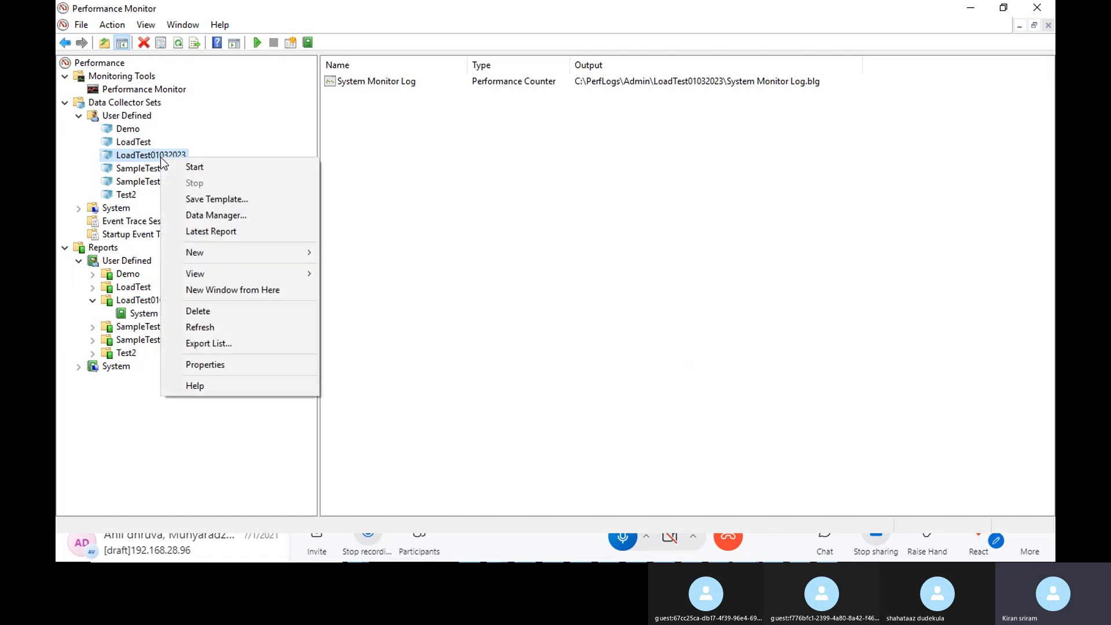
left_click(527, 354)
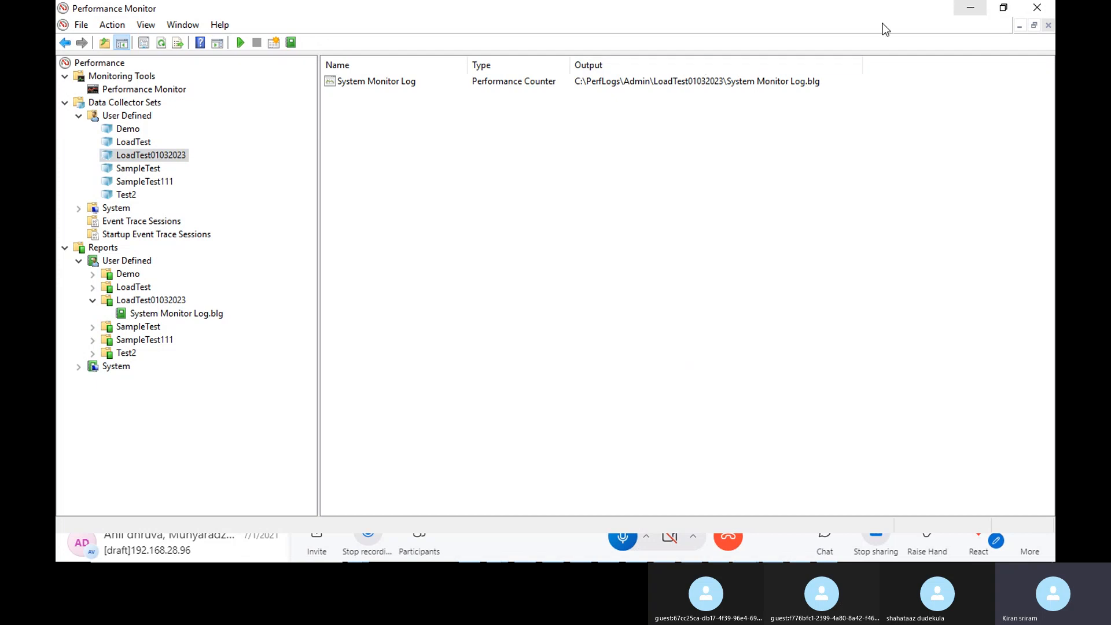
Step: Open the properties of the LoadTest01032023 data collector set, view its general settings and close the dialog
right_click(164, 155)
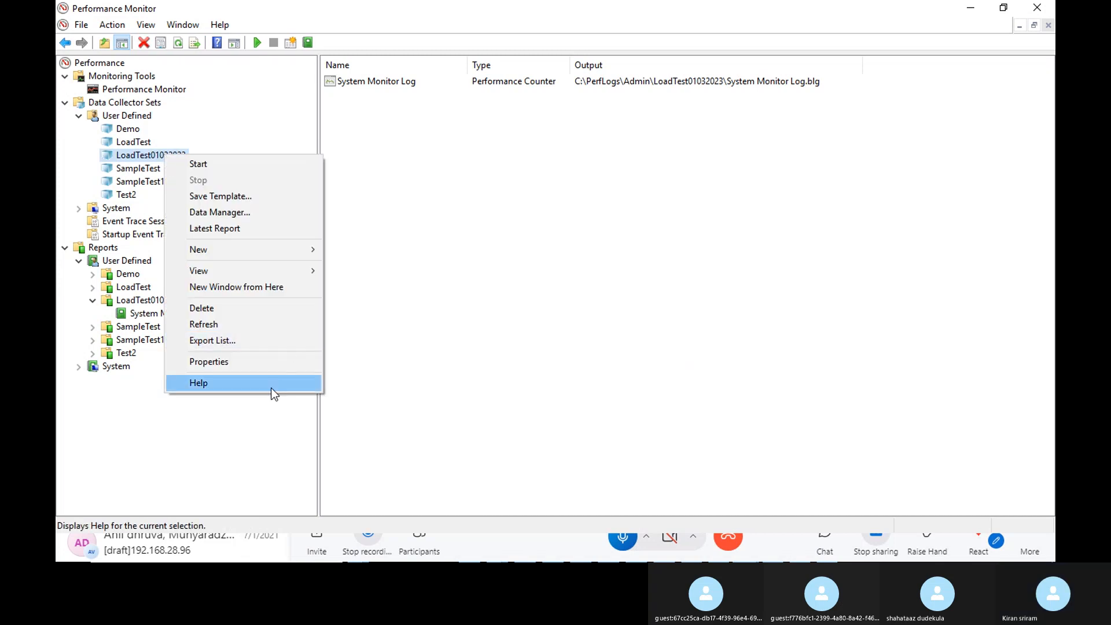
left_click(275, 367)
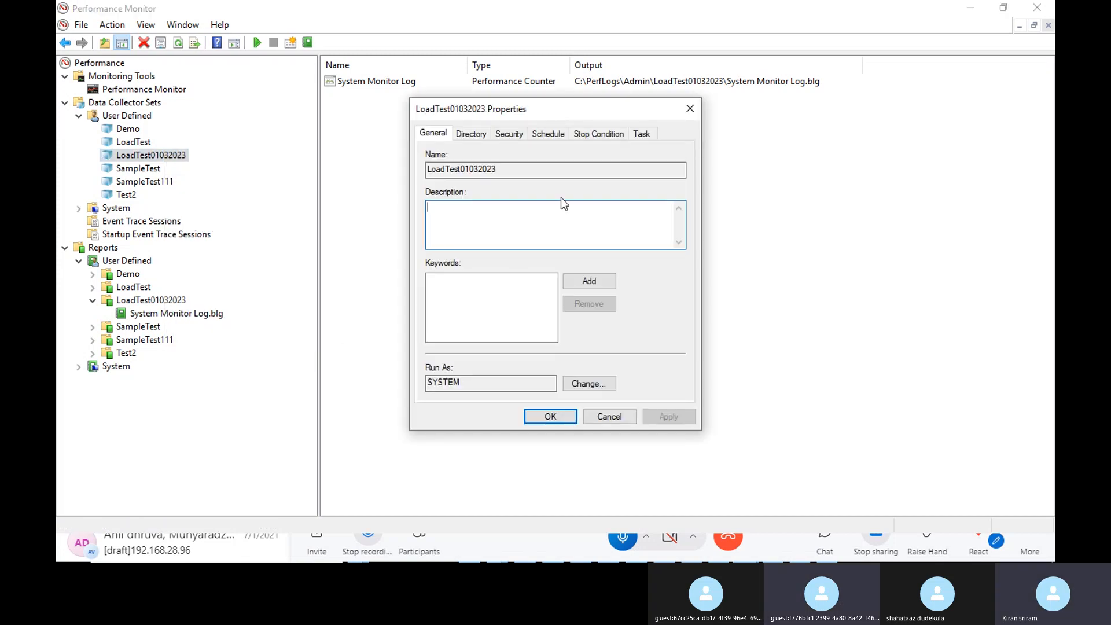
left_click(694, 111)
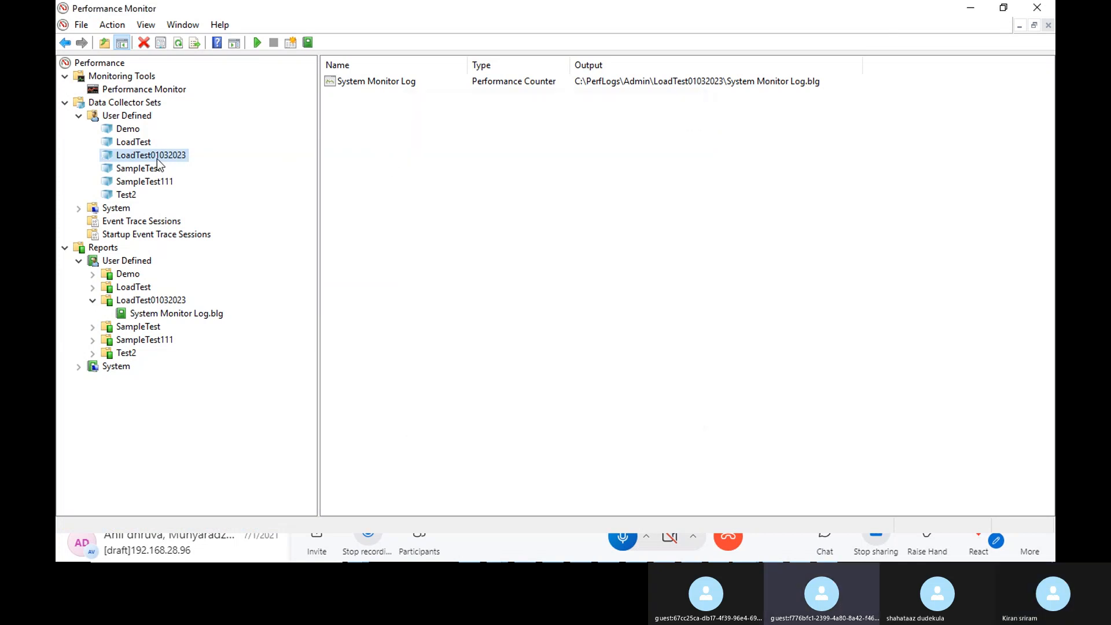
Step: Open the schedule settings of the LoadTest01032023 data collector set and remove its existing Thursday schedule
right_click(162, 155)
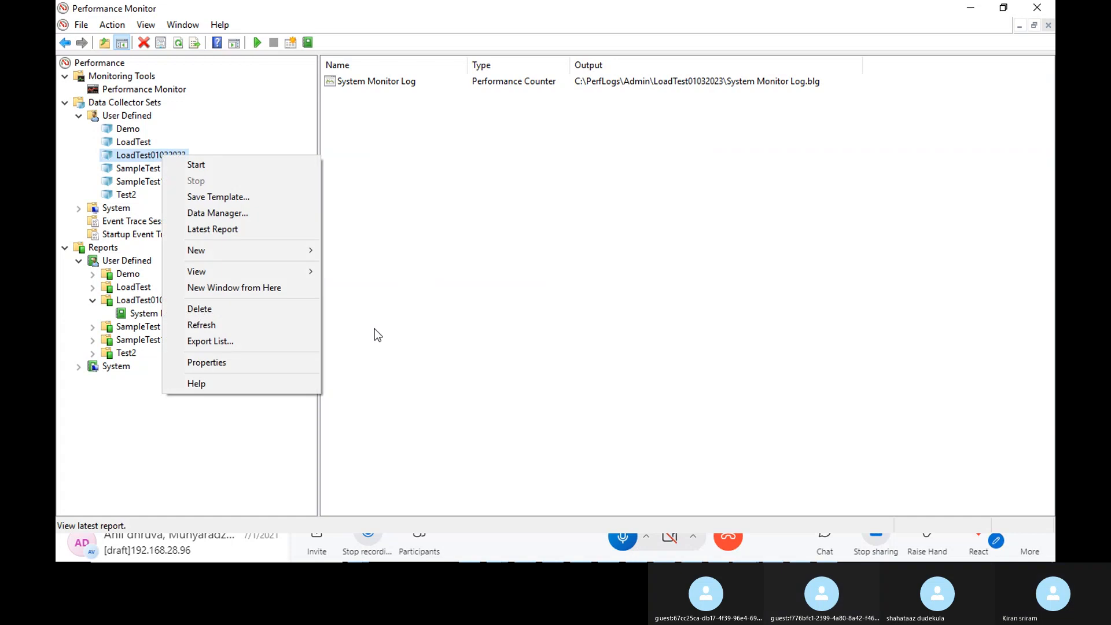
left_click(291, 367)
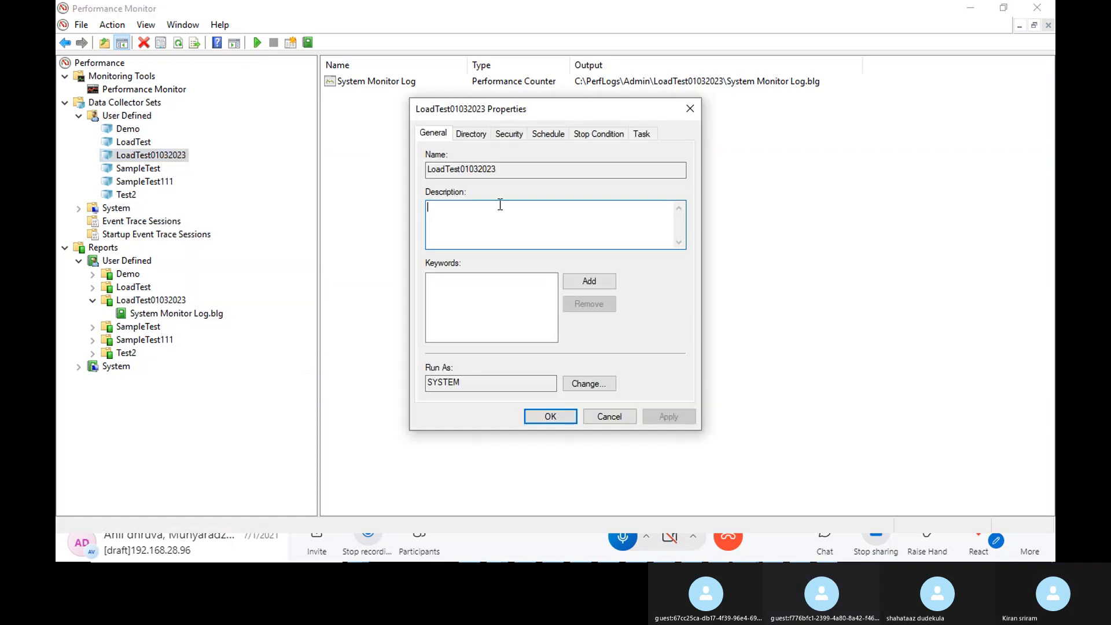
left_click(537, 139)
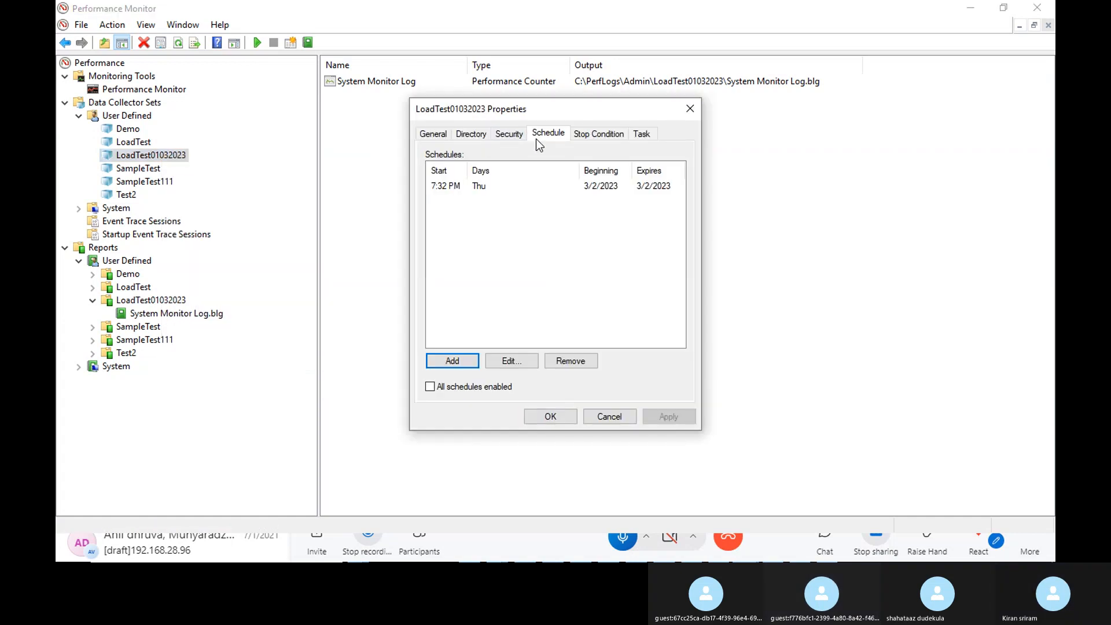
left_click(488, 186)
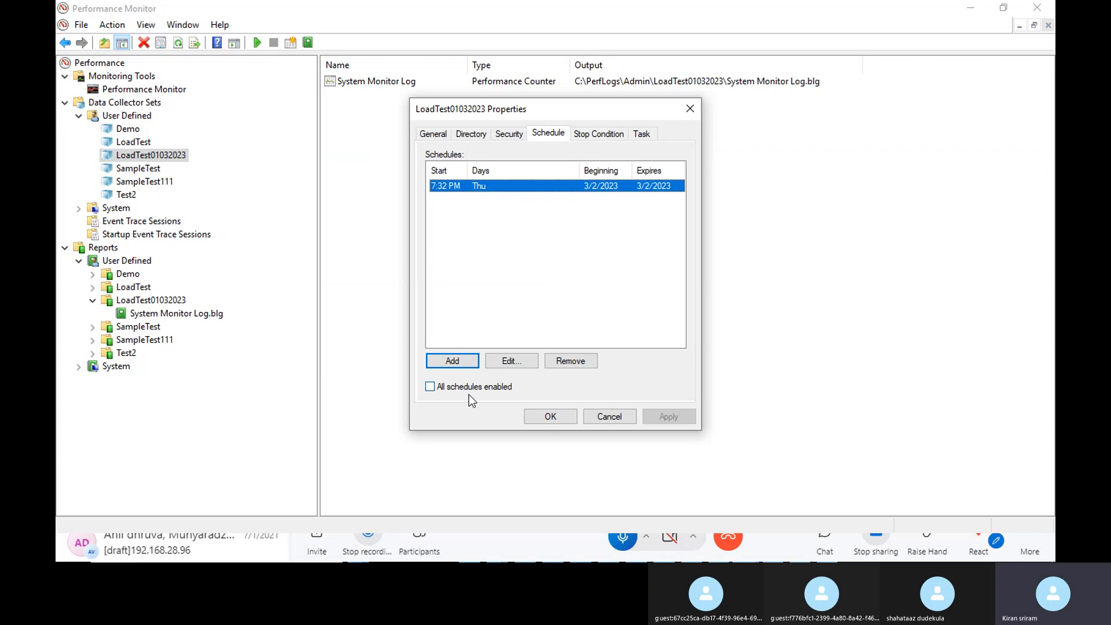
left_click(511, 367)
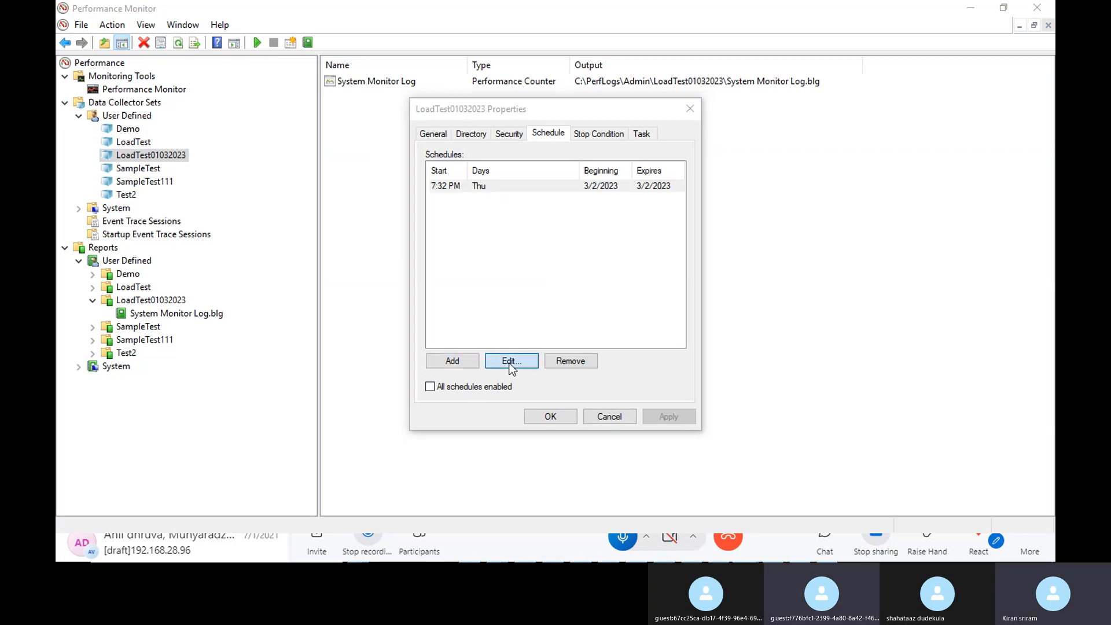
left_click(687, 131)
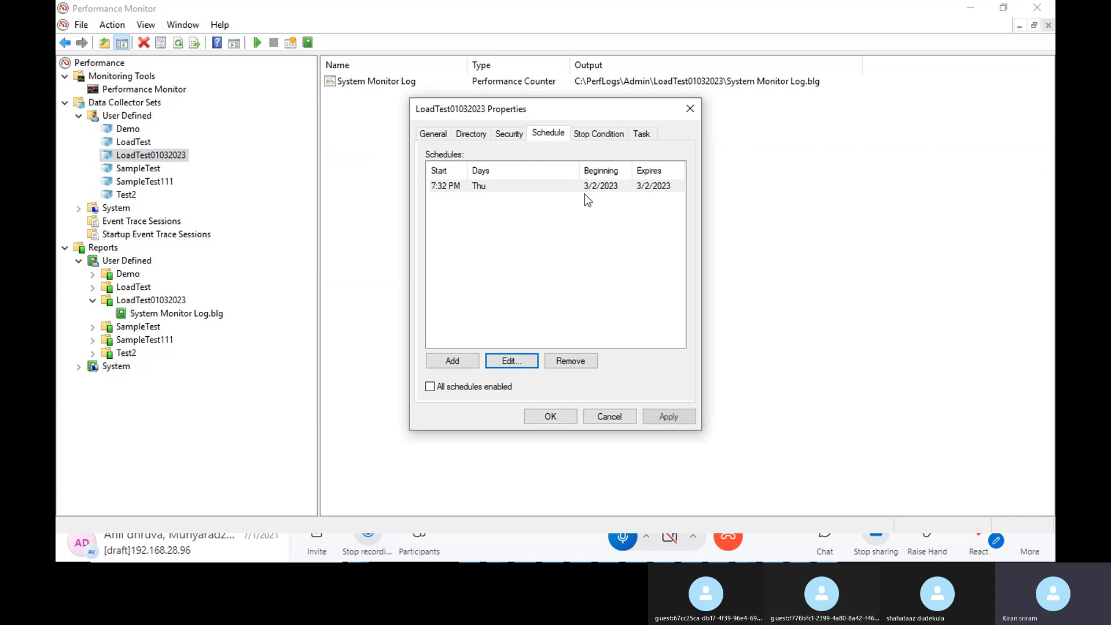
left_click(498, 185)
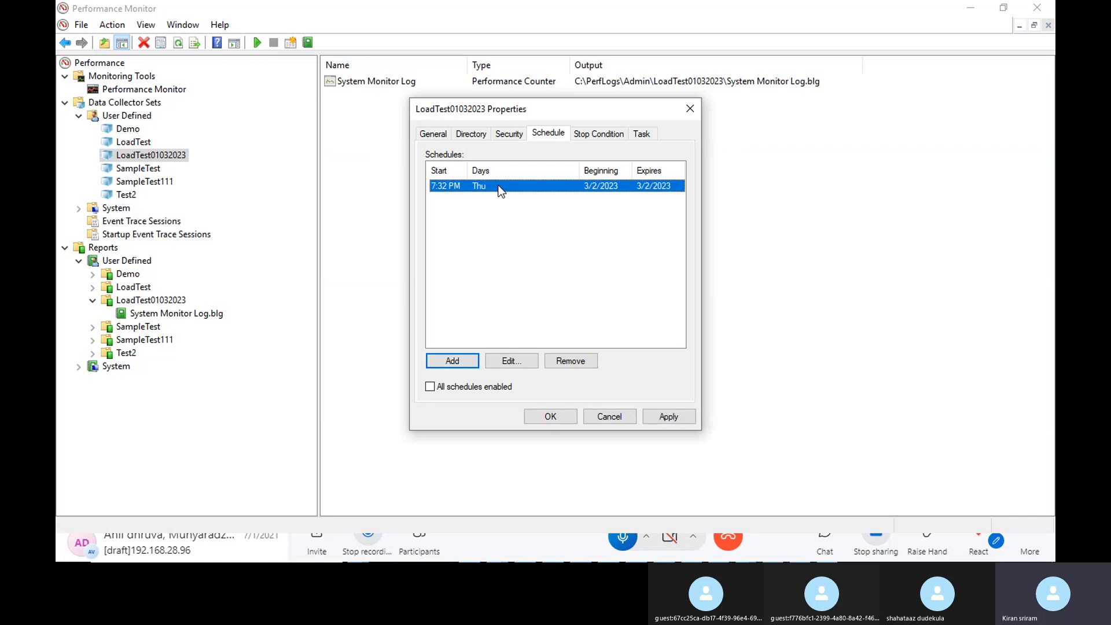
left_click(574, 363)
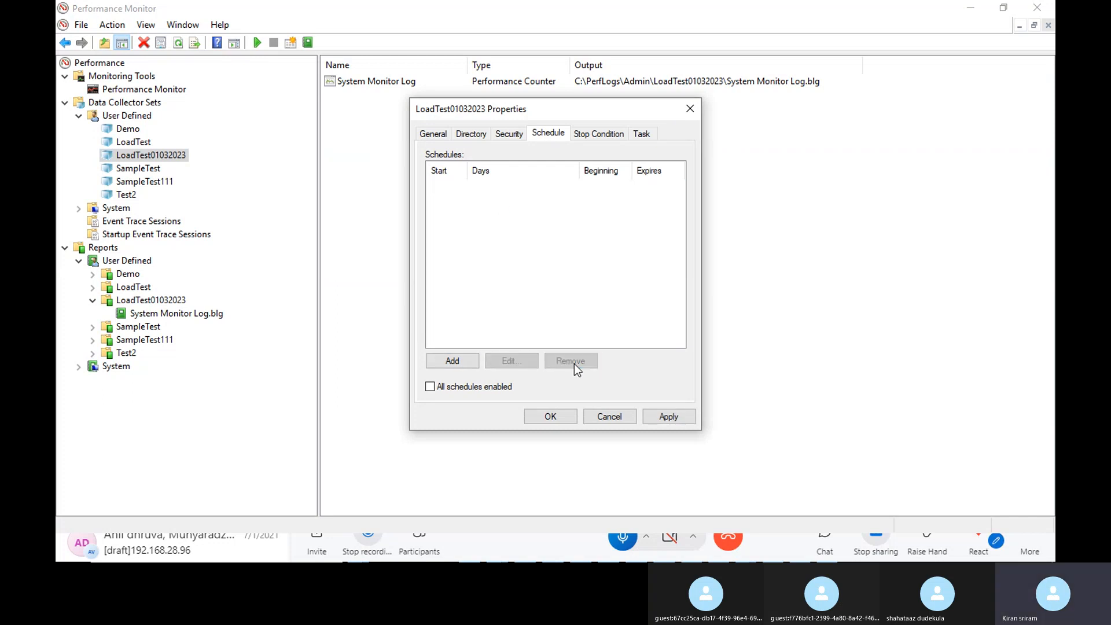
Step: Add a schedule beginning 3/2/2023 with a start time of 7:36 PM on every day of the week
left_click(452, 362)
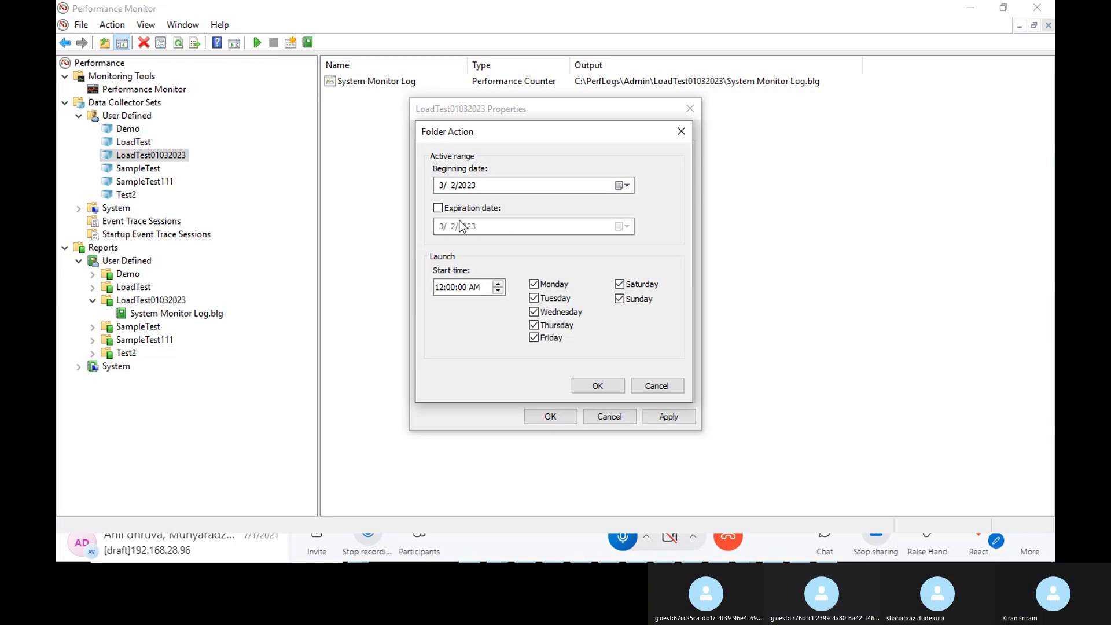
left_click(441, 288)
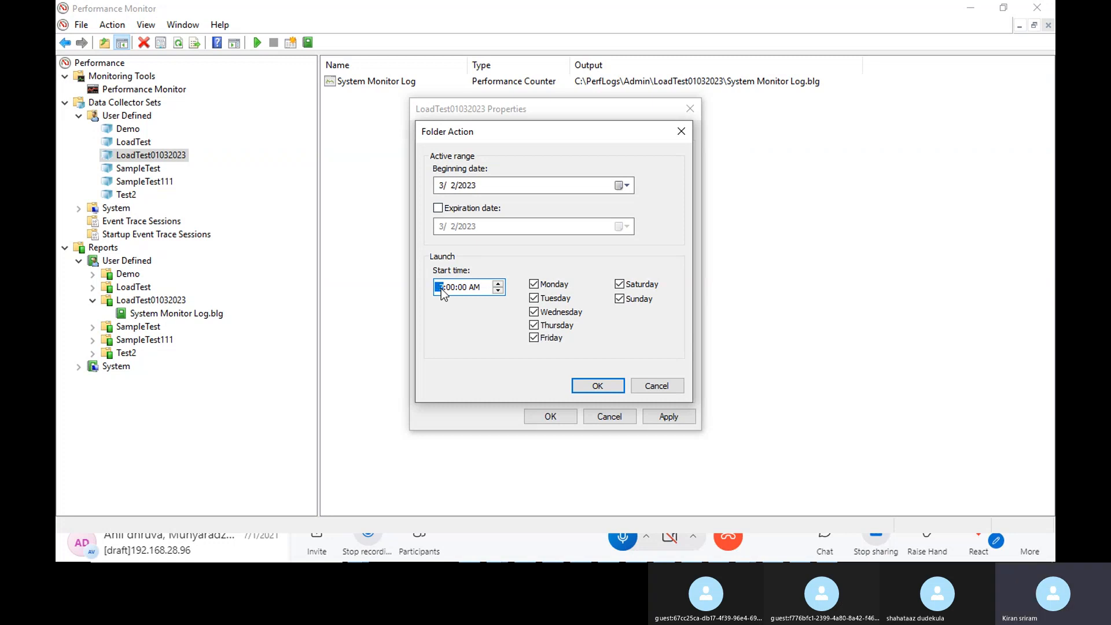
type("7")
left_click(450, 289)
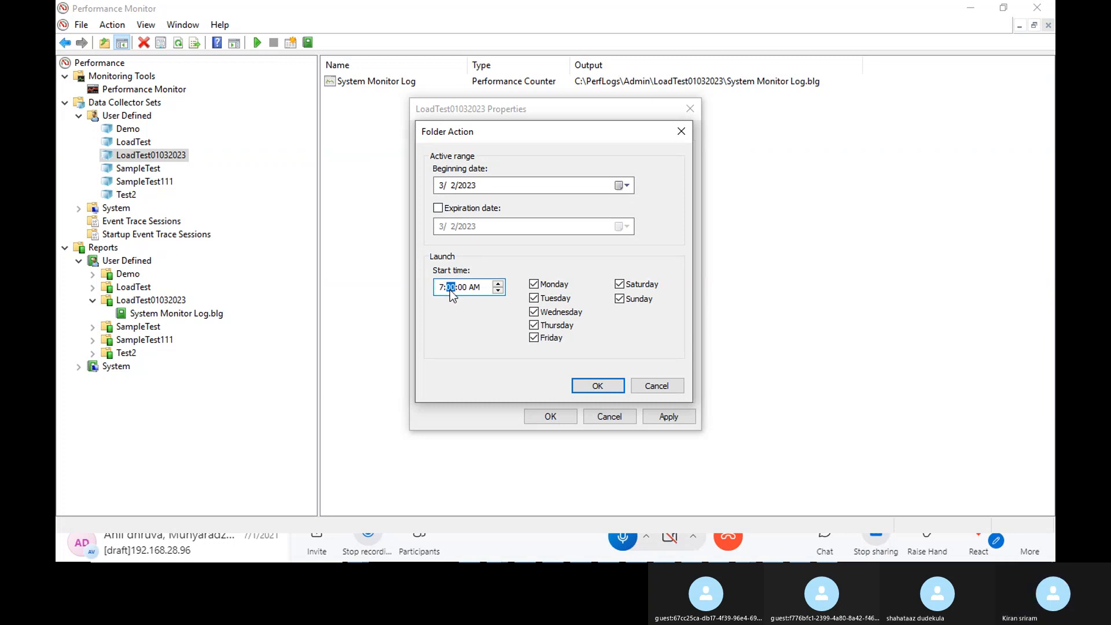
type("3")
type("5")
type("3")
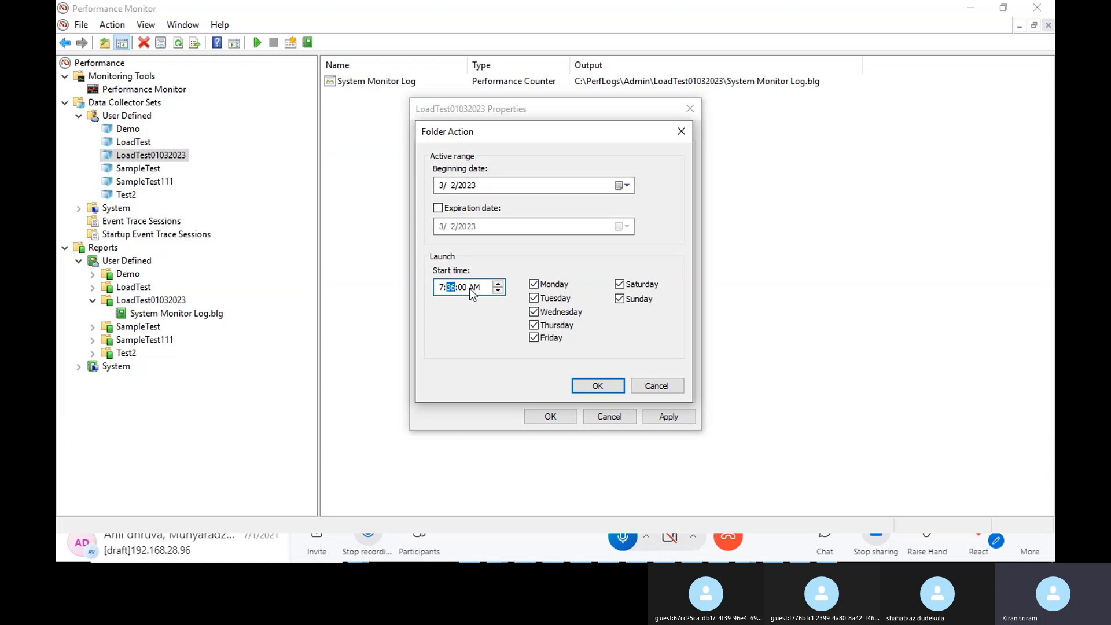
left_click(473, 287)
key("p")
left_click(602, 383)
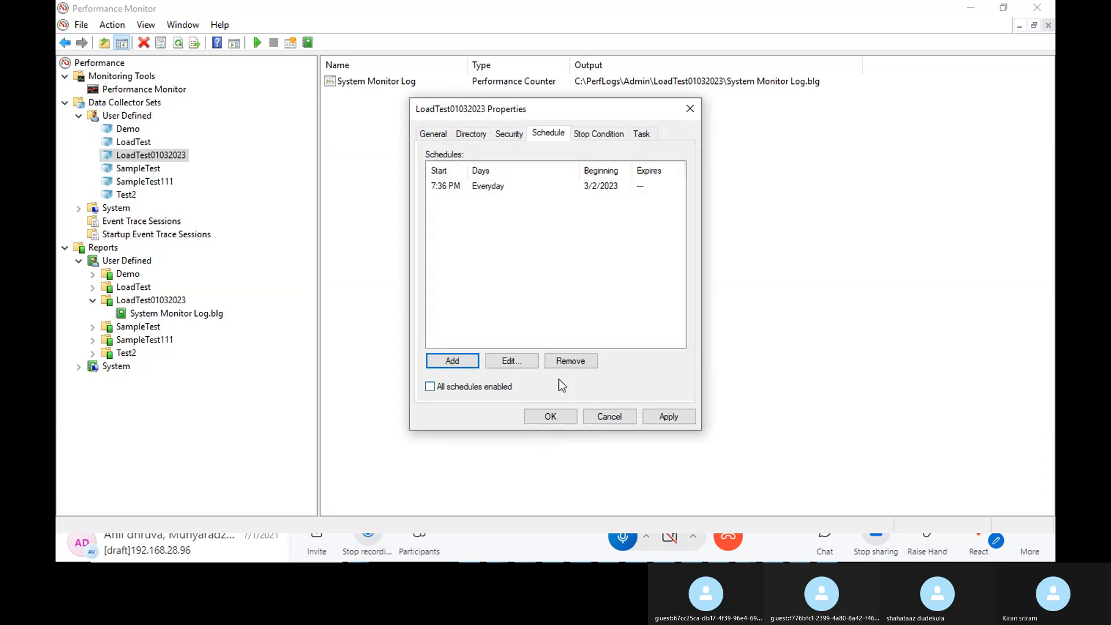
Step: Review the stop condition, save the LoadTest01032023 property changes and check whether the set can be started or stopped
left_click(598, 130)
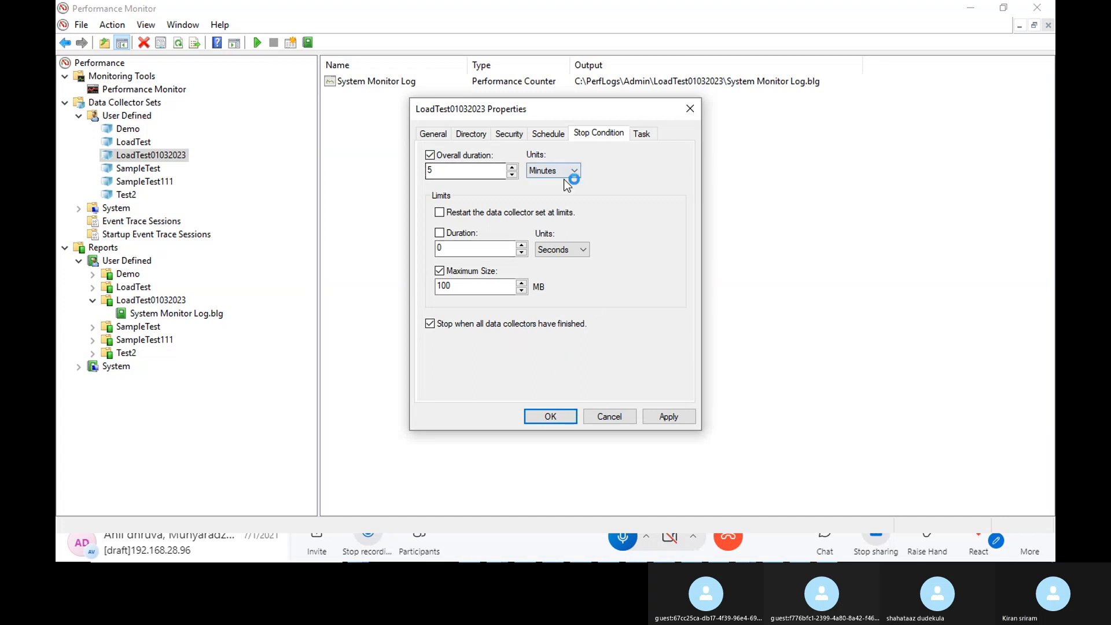
left_click(557, 420)
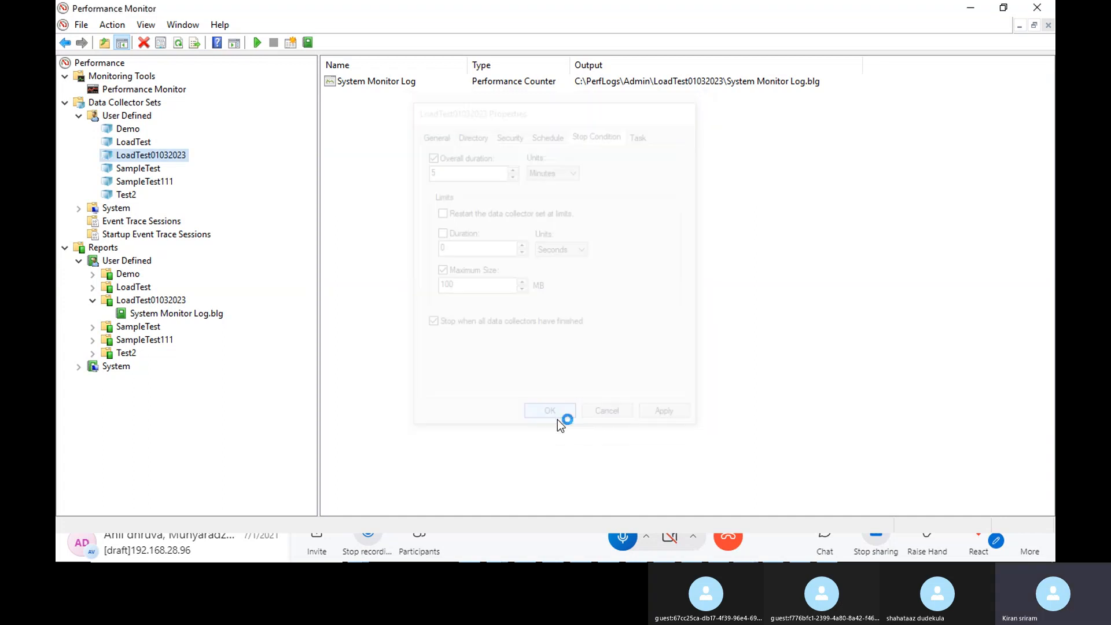
right_click(179, 158)
left_click(527, 225)
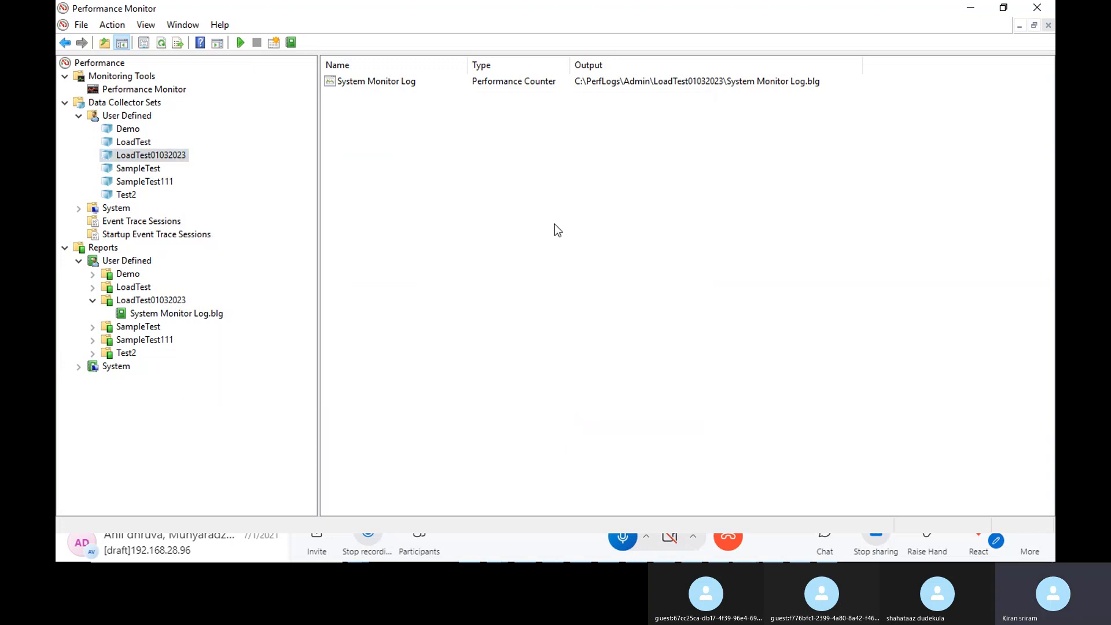
Step: Look through the open windows, viewing the LoadRunner Controller scenario and the Documents folder, and return to the Skype call
key("alt+Tab")
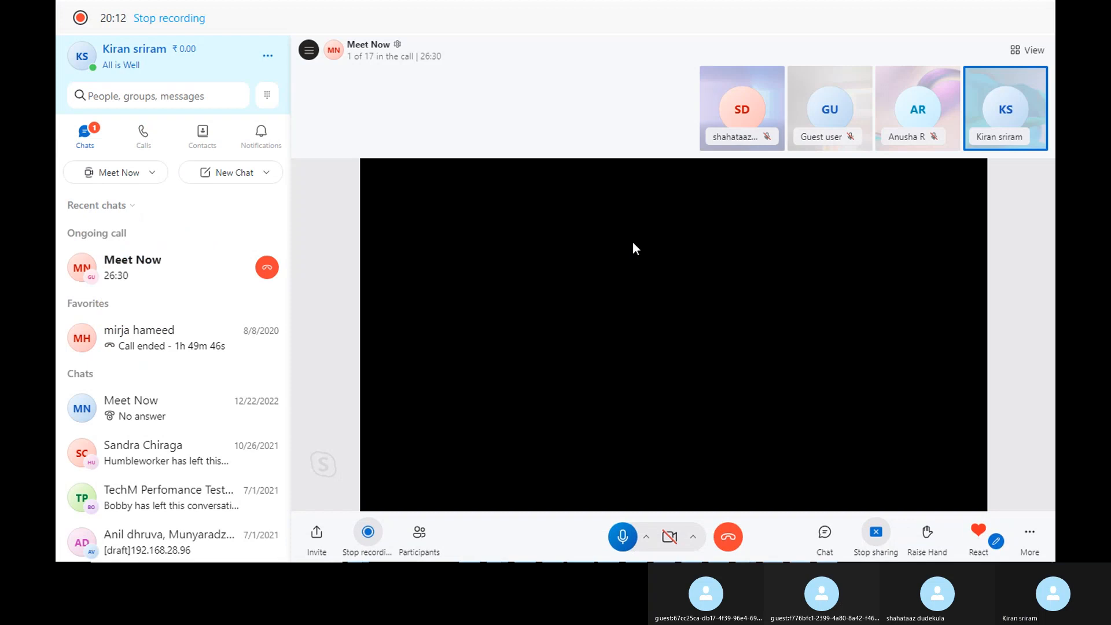
key("alt+Tab")
key("alt+Tab")
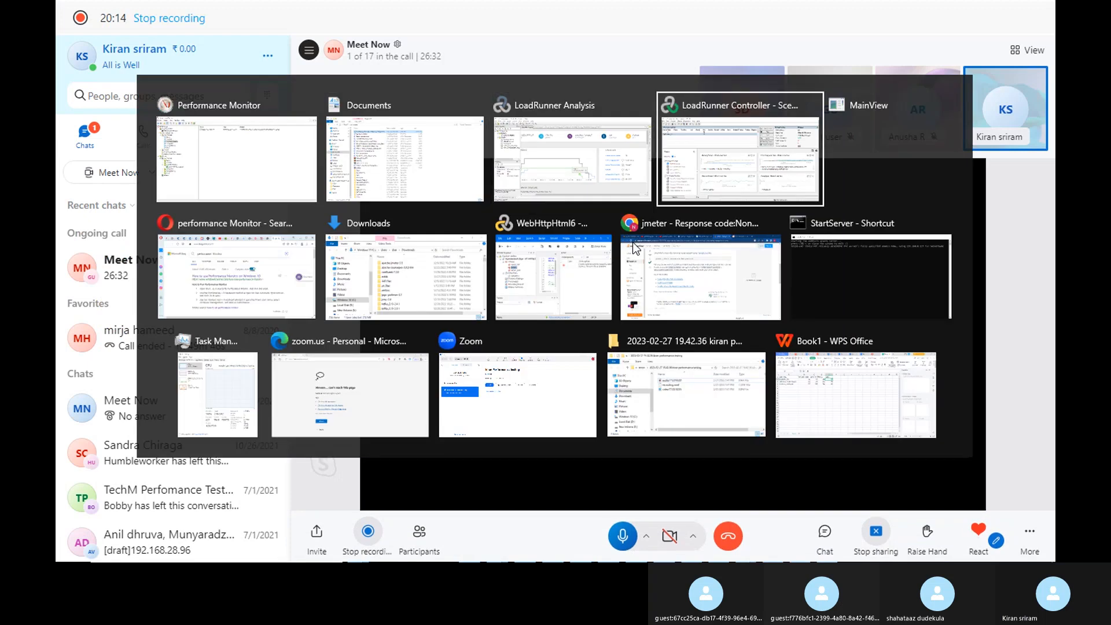
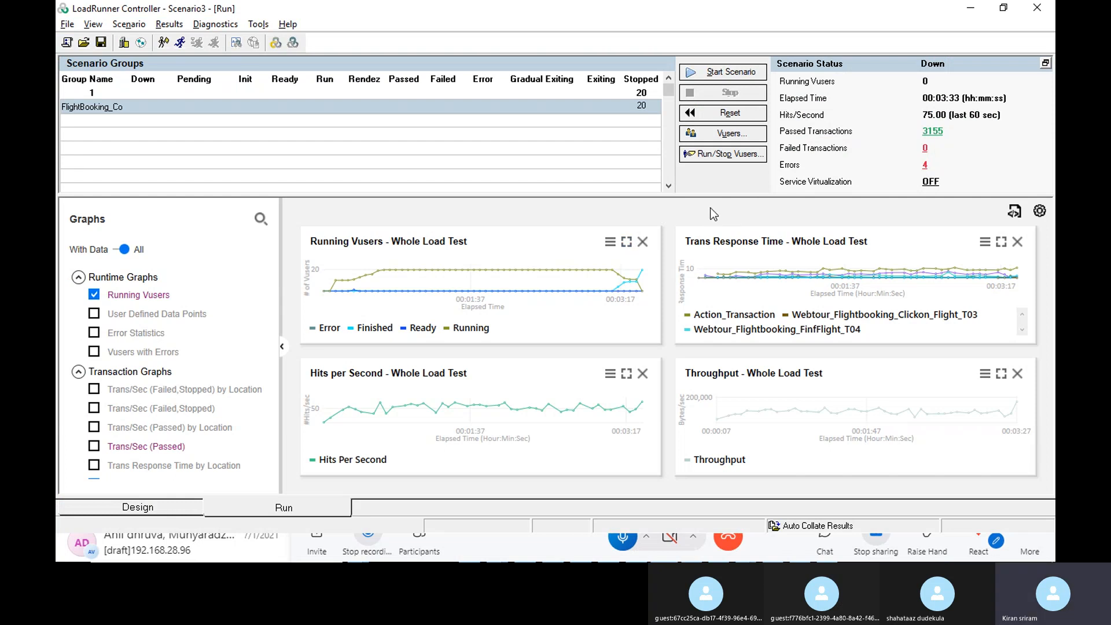
key("alt+Tab")
key("alt+Tab")
key("alt+Tab")
key("Tab")
key("Tab")
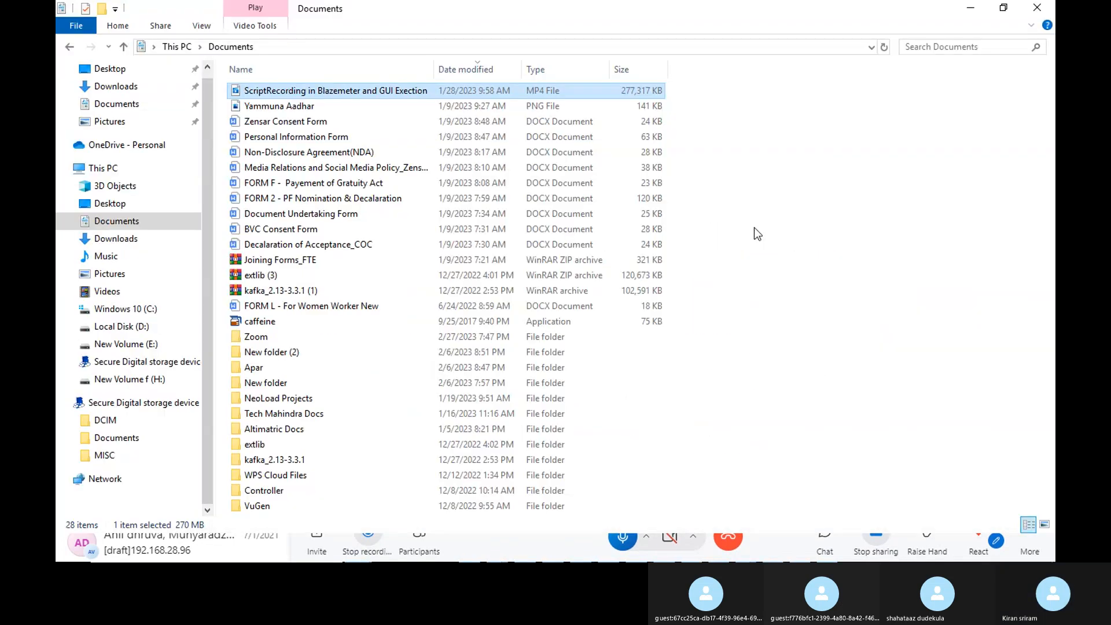
left_click(765, 549)
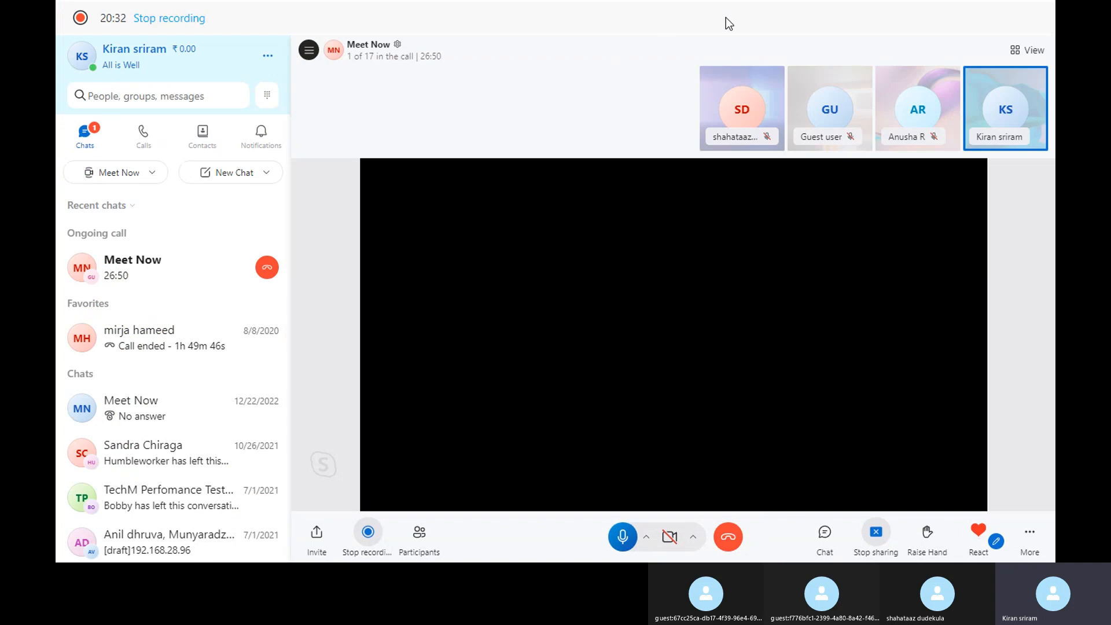
Step: Hide the people strip above the shared view of the Skype call and exit full-screen mode
left_click(1025, 50)
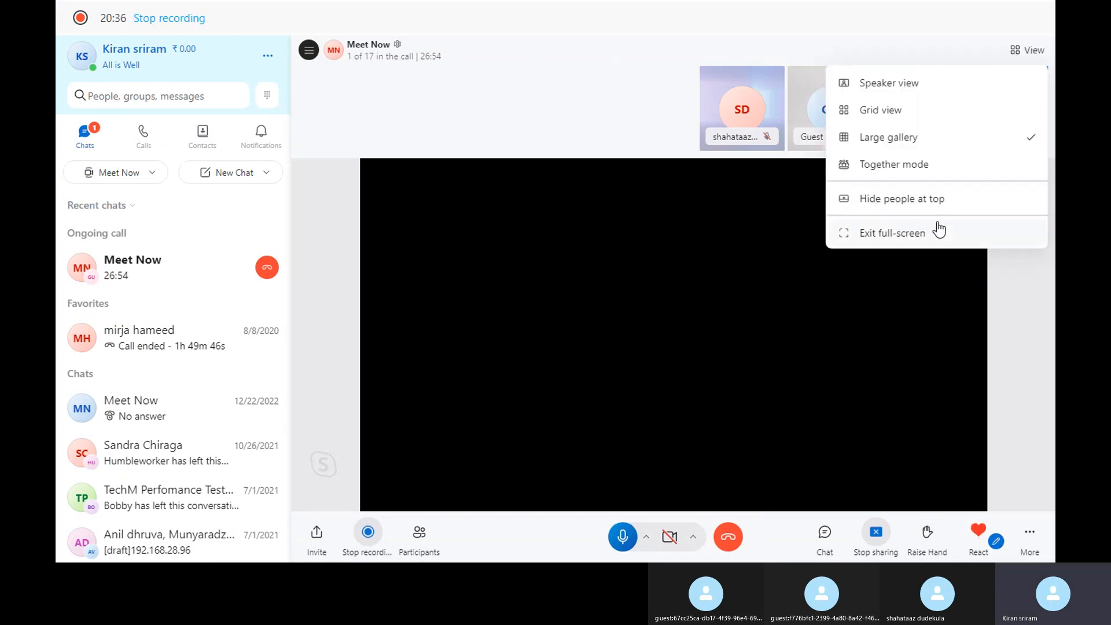
left_click(924, 198)
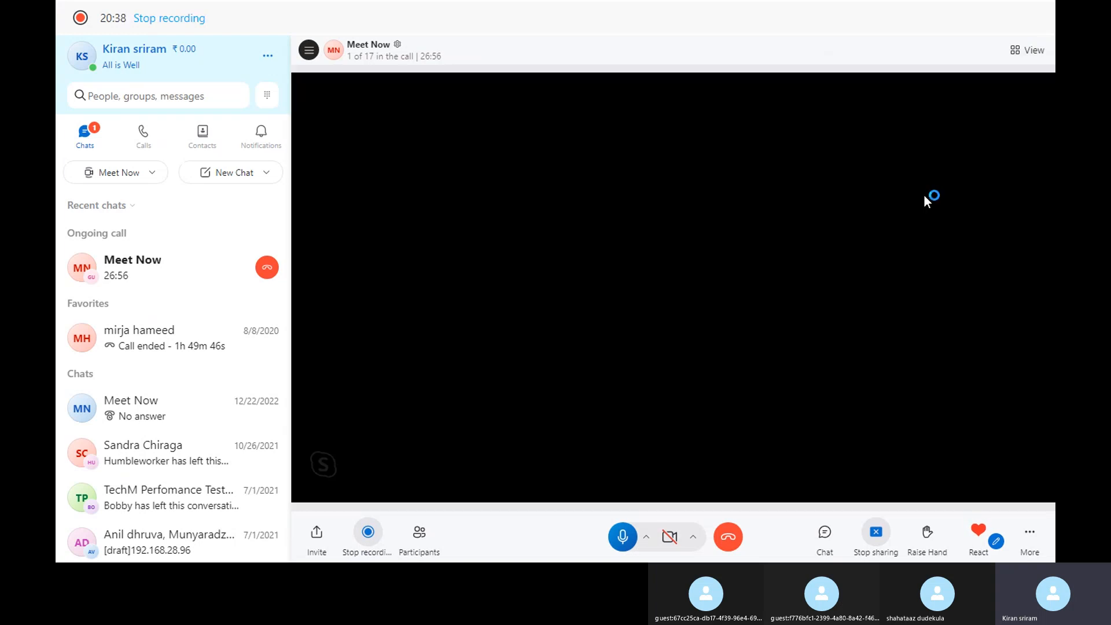
left_click(1029, 51)
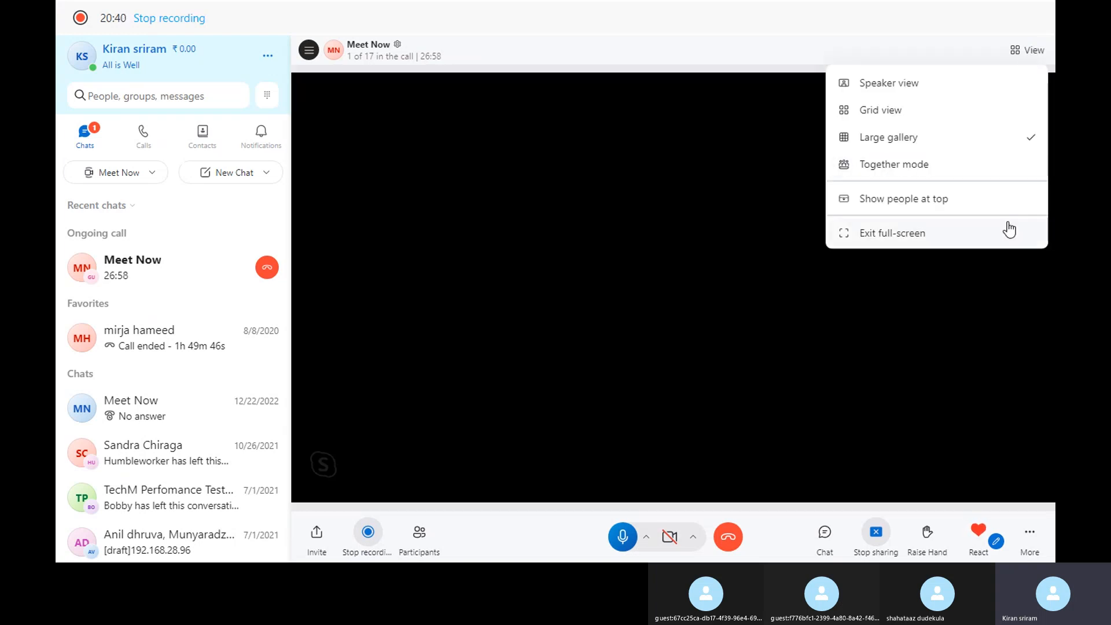
left_click(919, 234)
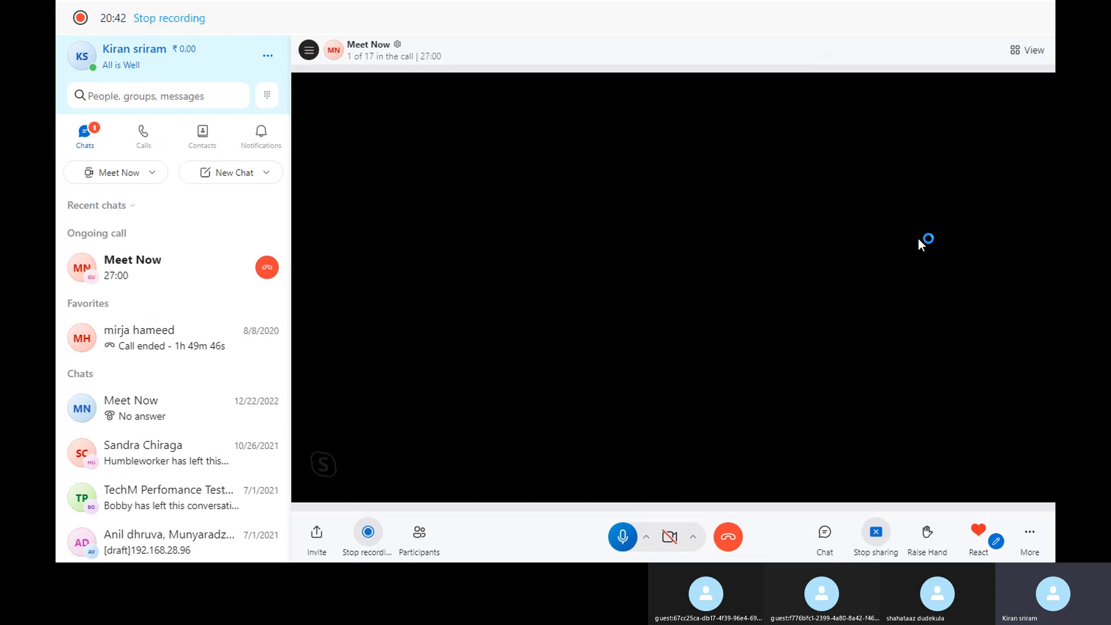
Step: Try the grid view for the call, switch back to the large gallery and enter full-screen mode
left_click(1029, 56)
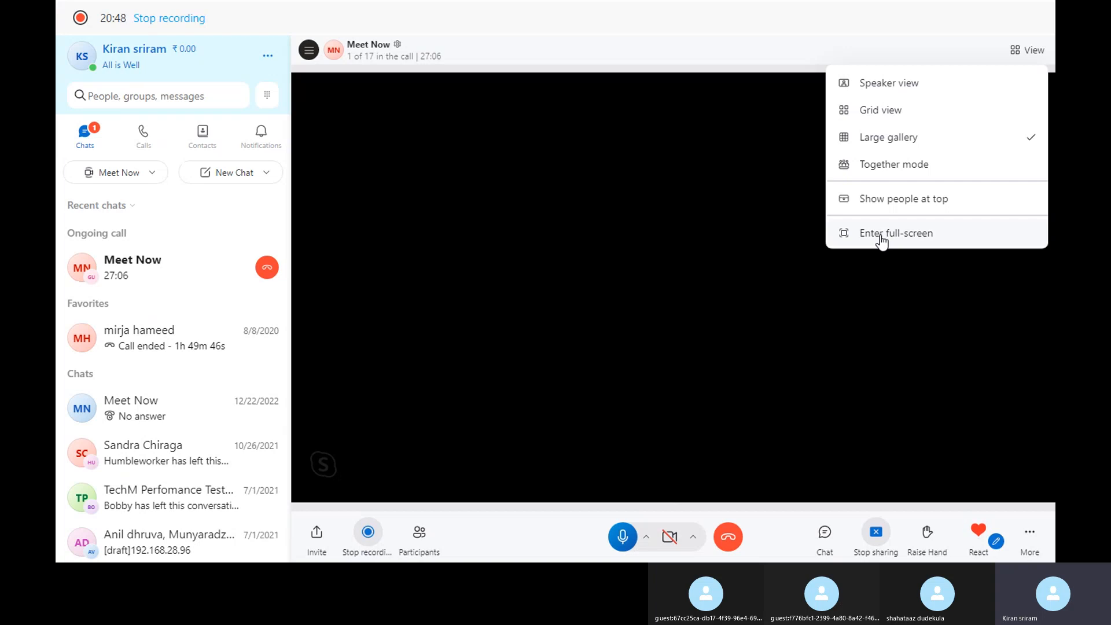
left_click(930, 108)
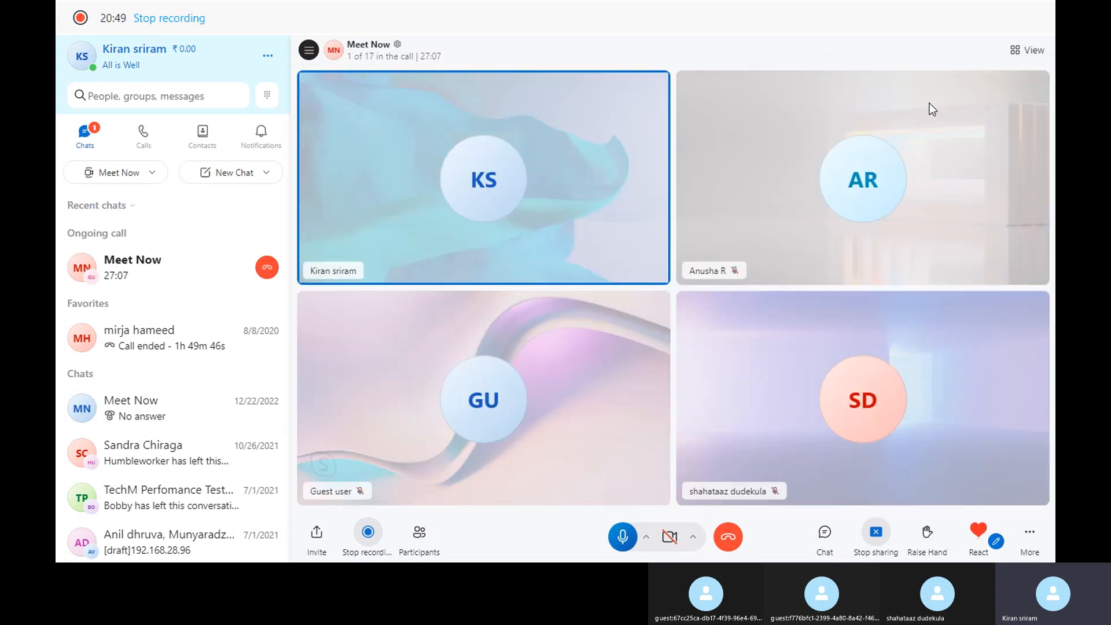
left_click(1029, 51)
left_click(891, 137)
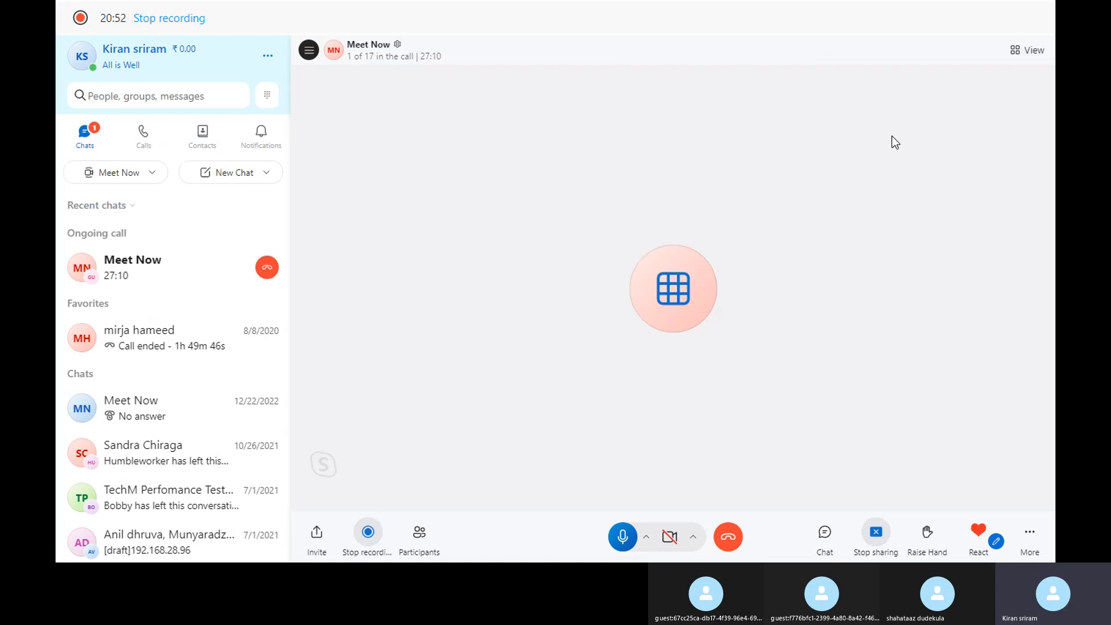
left_click(1032, 56)
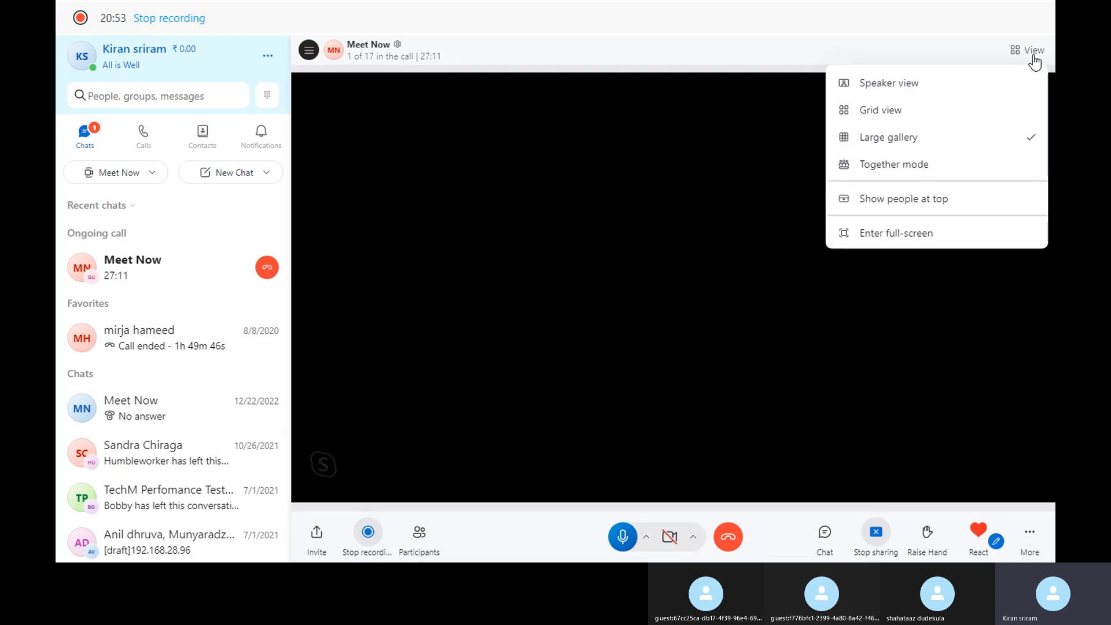
left_click(879, 234)
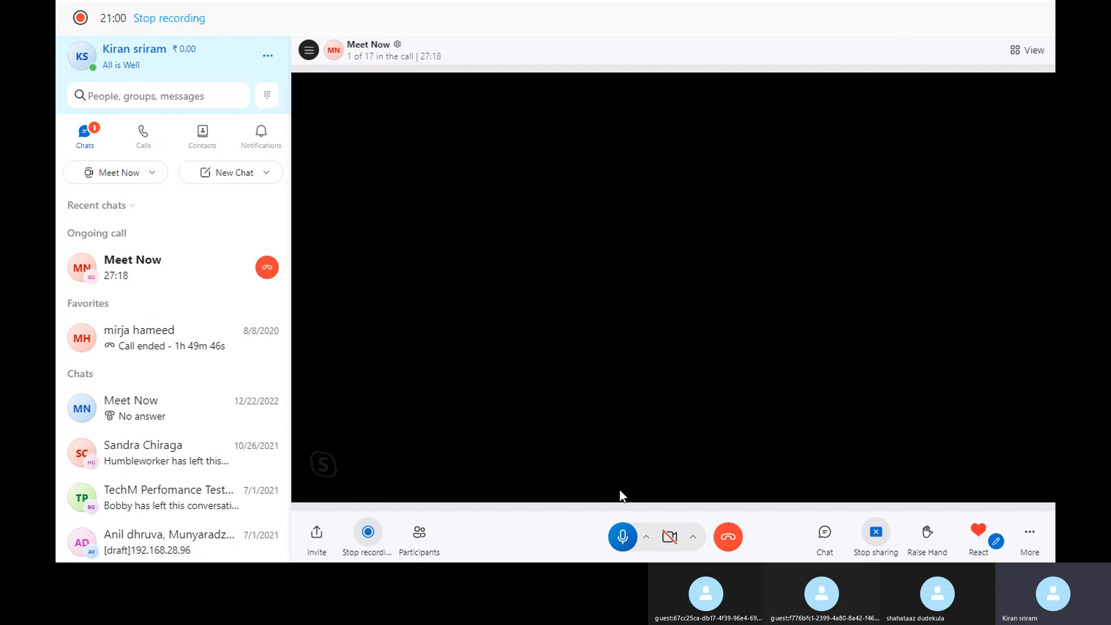
Step: Switch back to Performance Monitor and check whether the rescheduled LoadTest01032023 data collector set has started
key("alt+Tab")
key("alt+Tab")
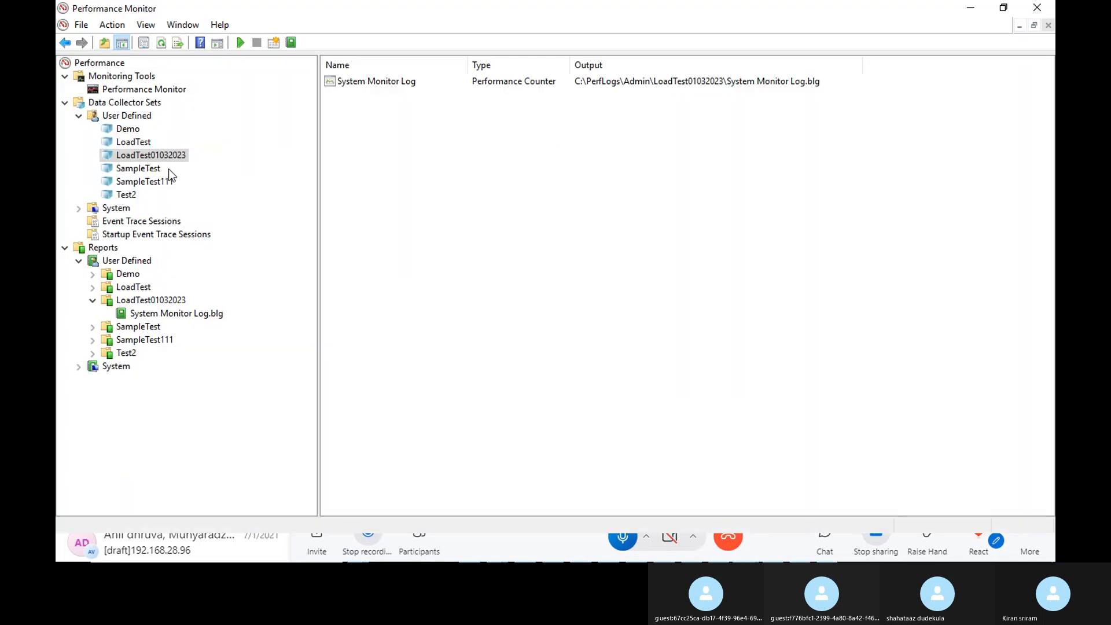
right_click(166, 160)
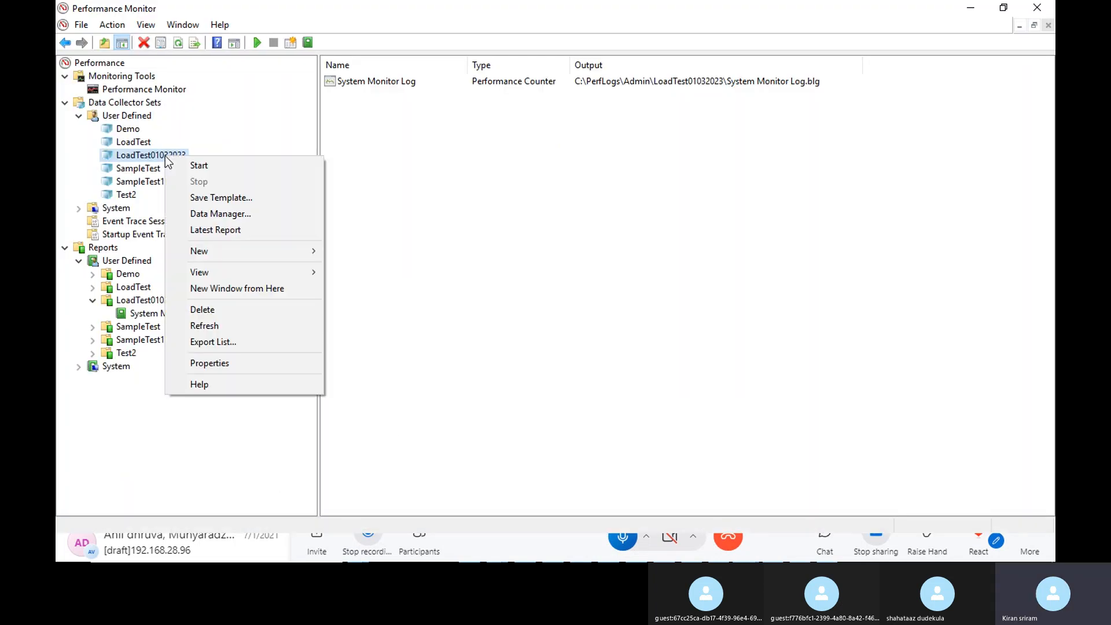
left_click(478, 214)
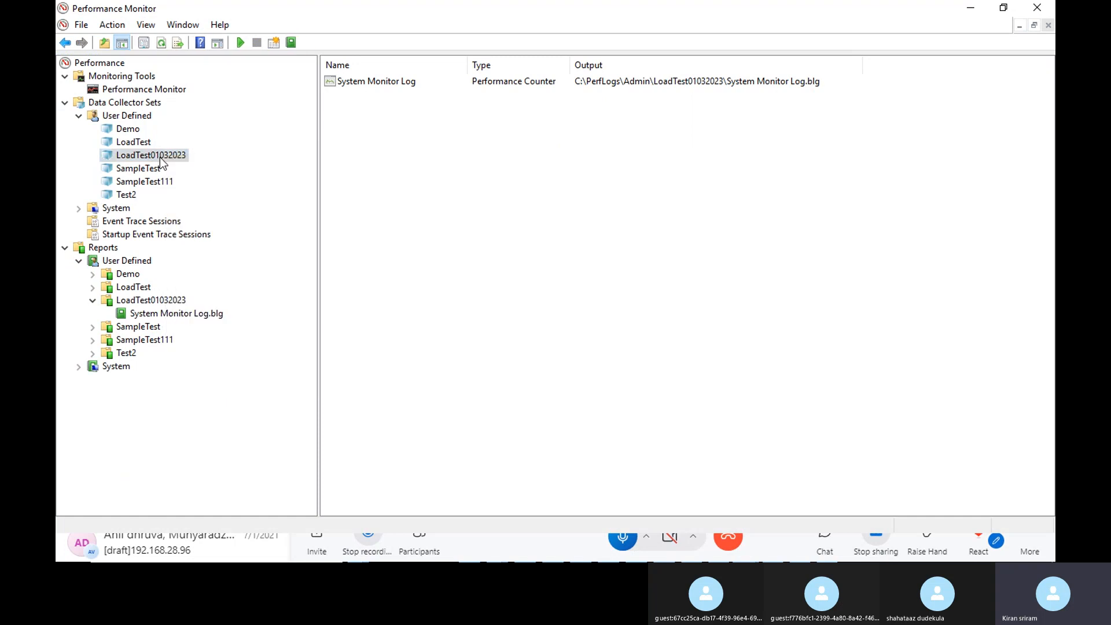
left_click(604, 85)
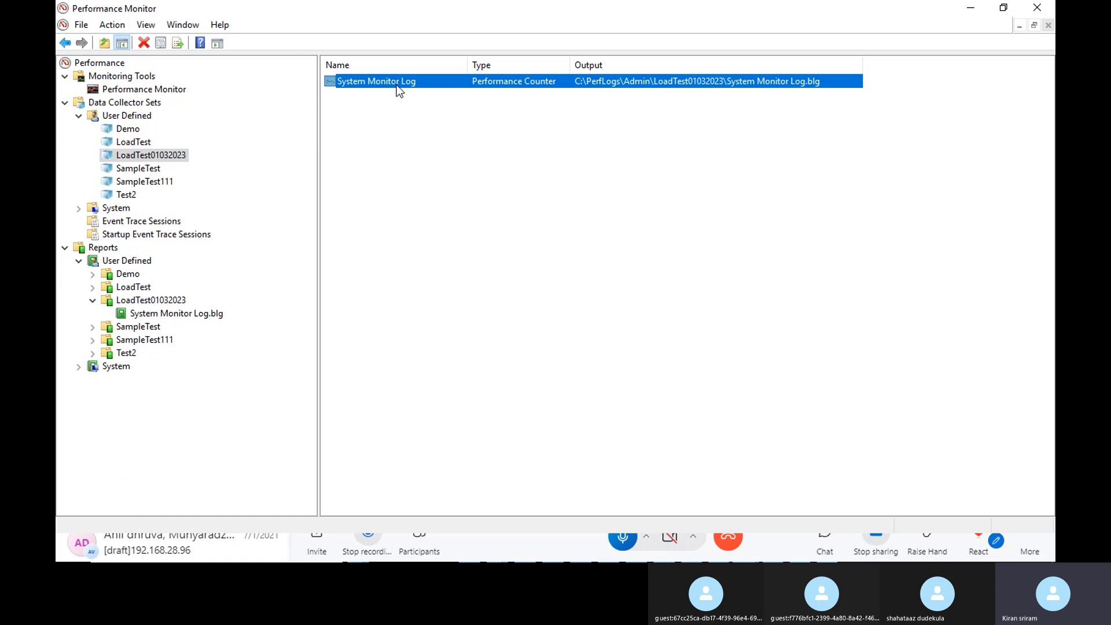
right_click(176, 155)
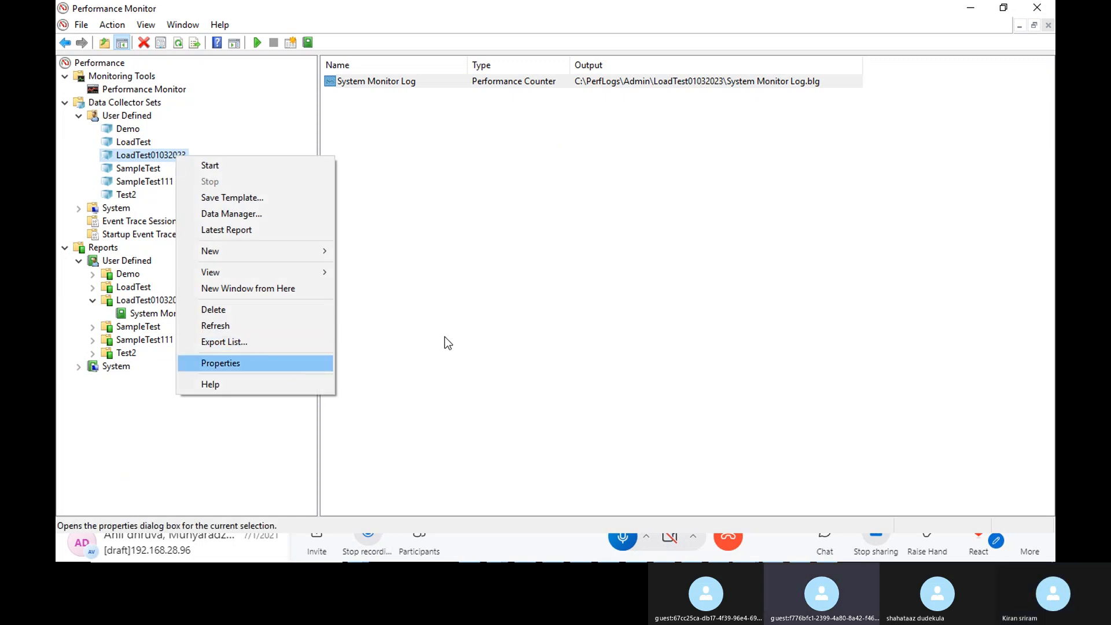
left_click(544, 256)
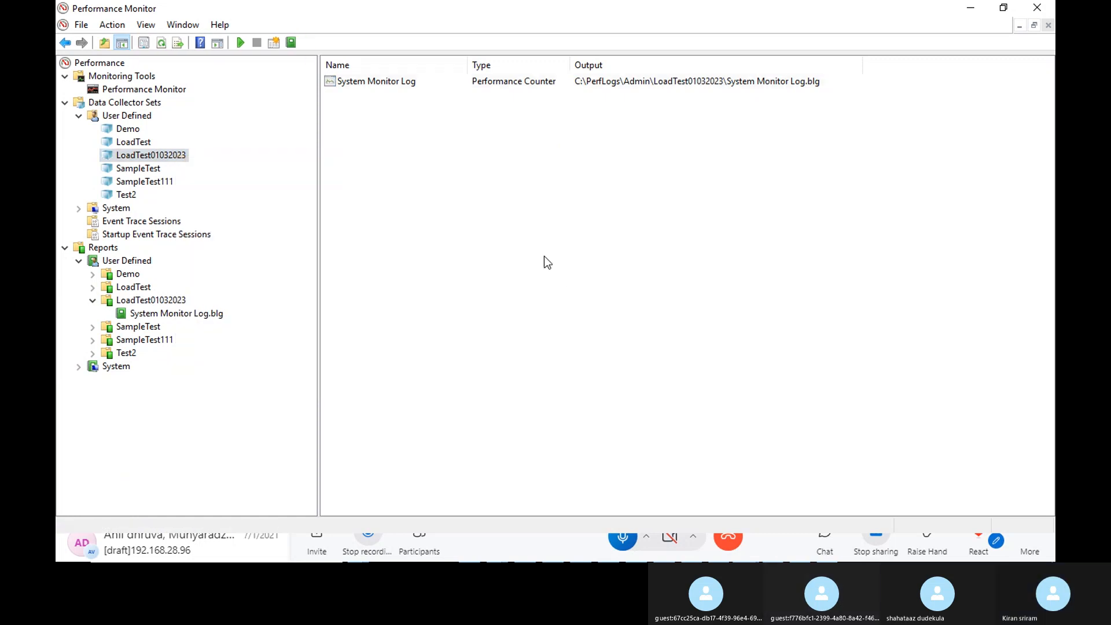
right_click(176, 156)
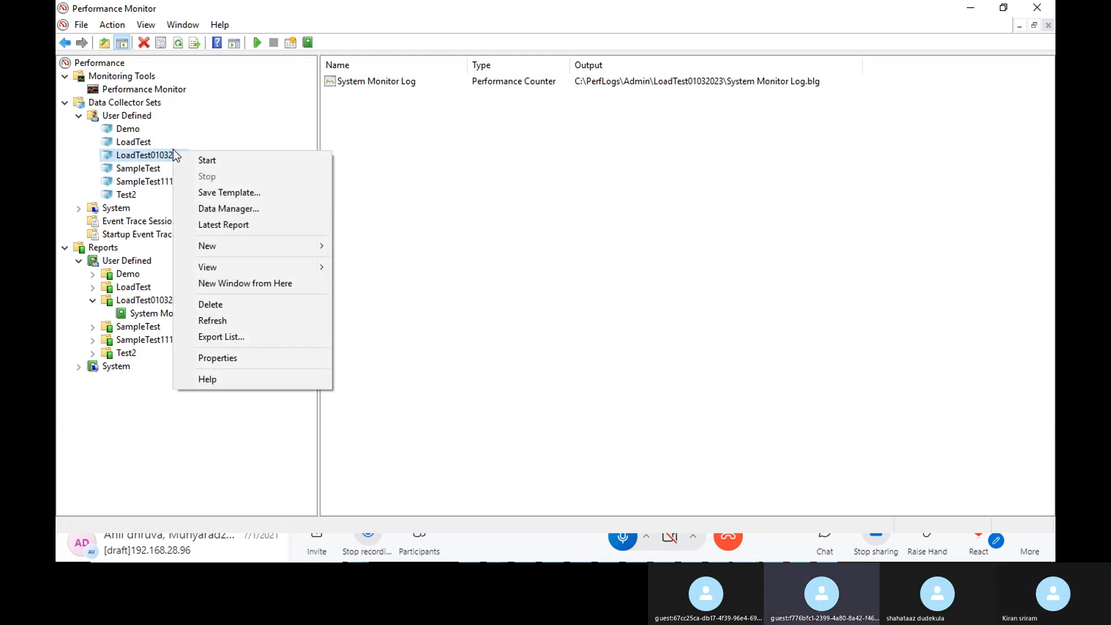
left_click(464, 201)
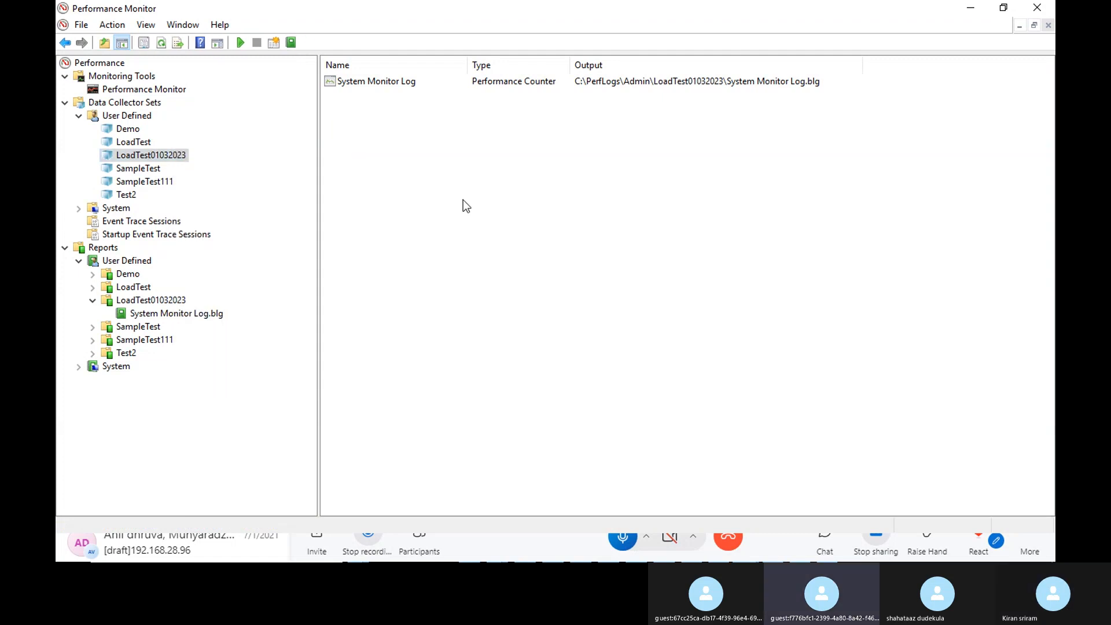
right_click(168, 155)
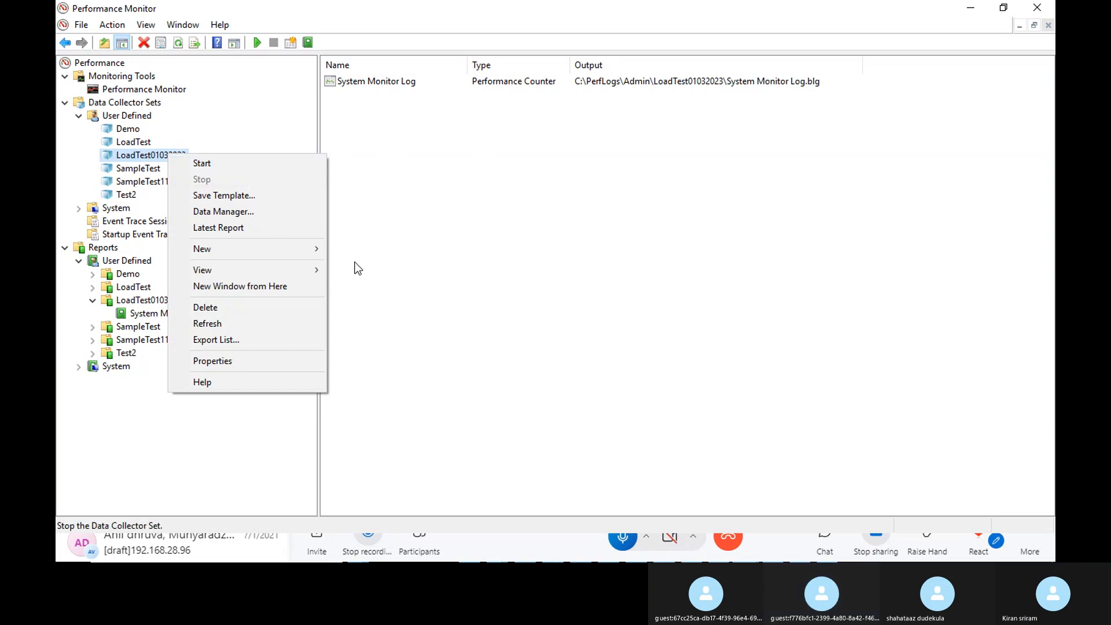
left_click(416, 206)
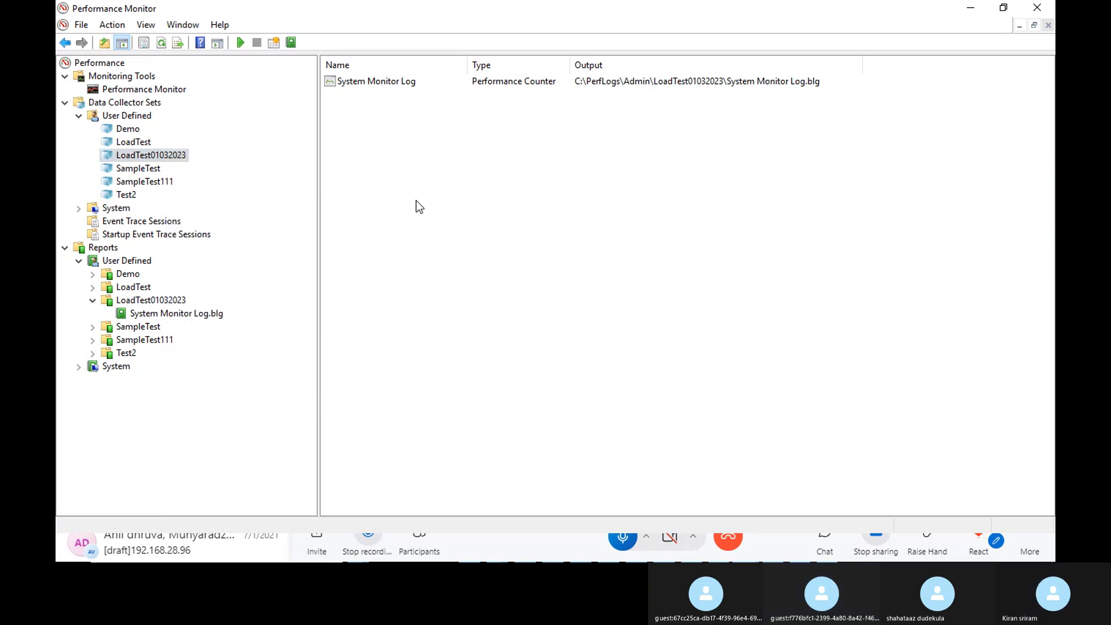
right_click(177, 154)
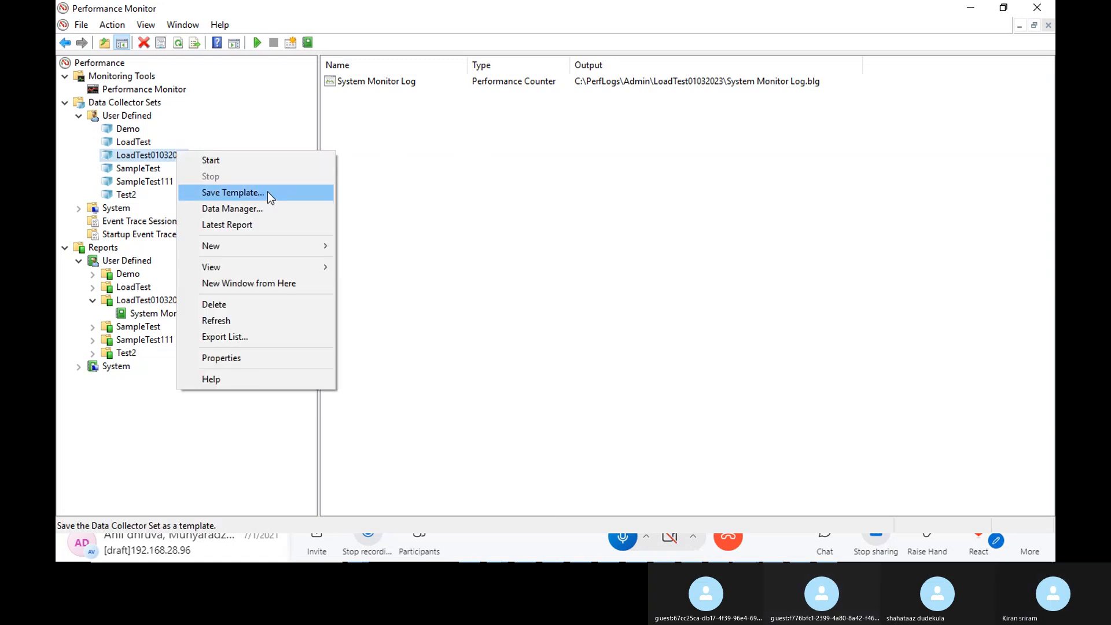
mouse_move(288, 272)
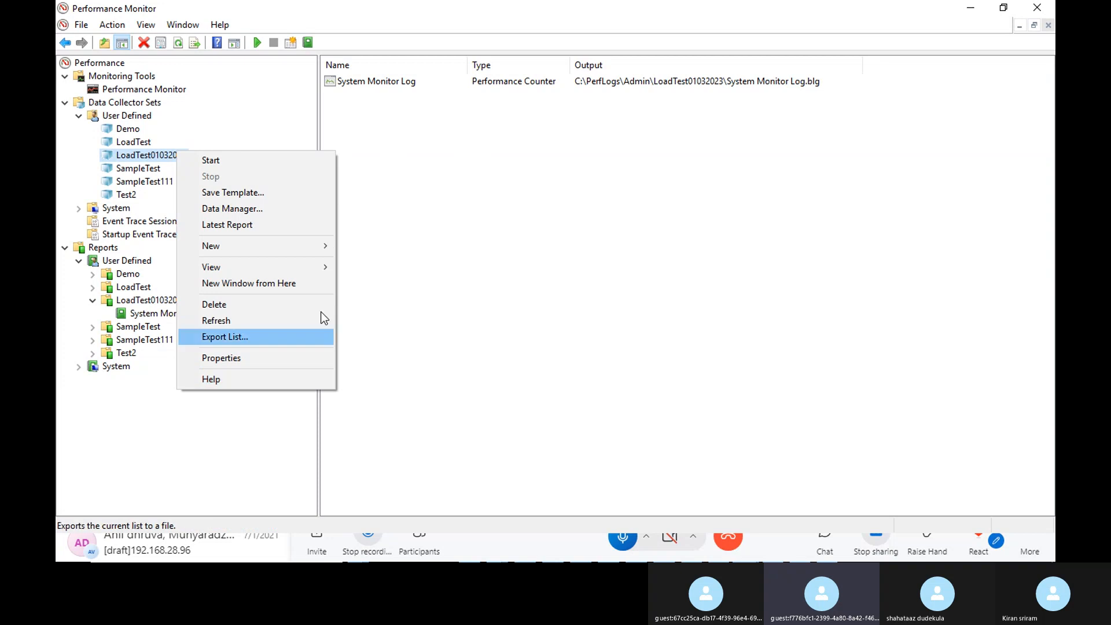
left_click(402, 463)
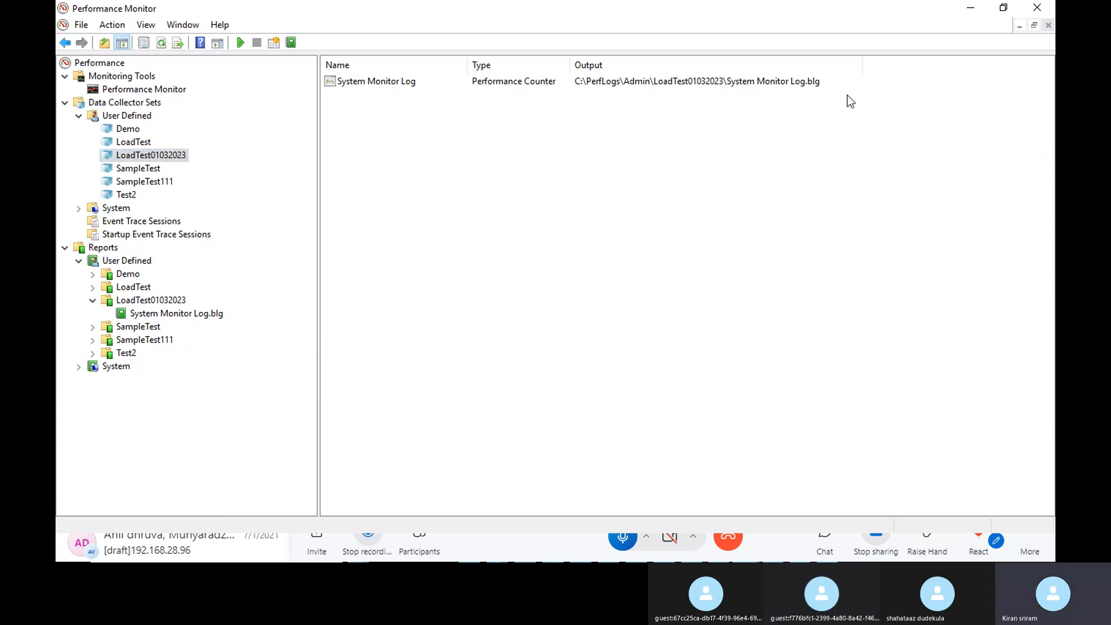
Step: Switch to the Downloads window in File Explorer and open the folder C:\PerfLogs\Admin\LoadTest01032023
left_click(970, 7)
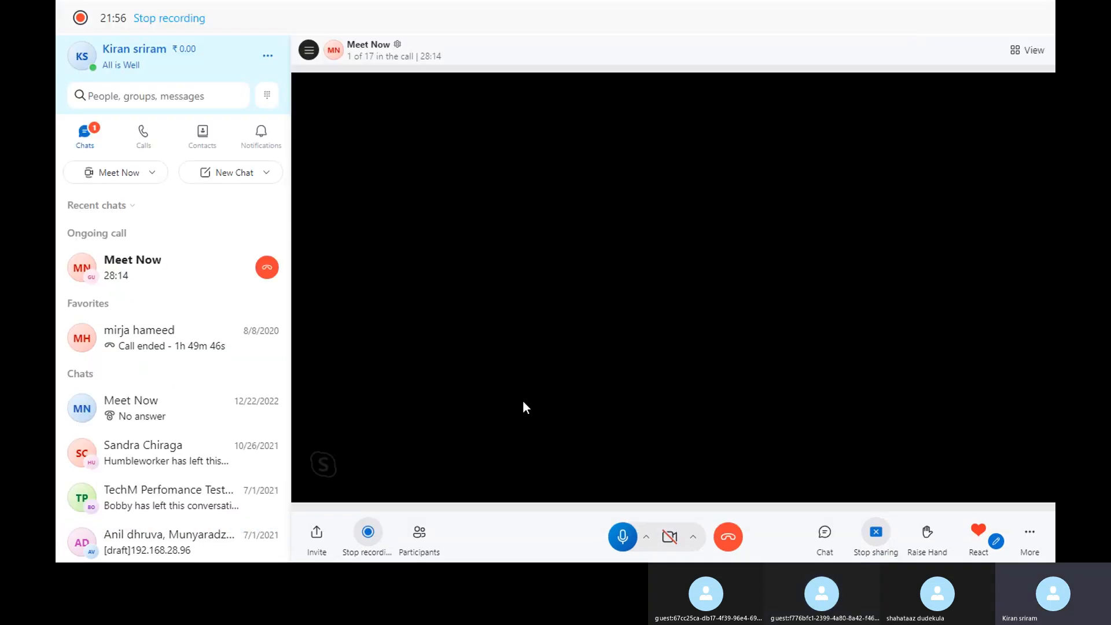
key("alt+Tab")
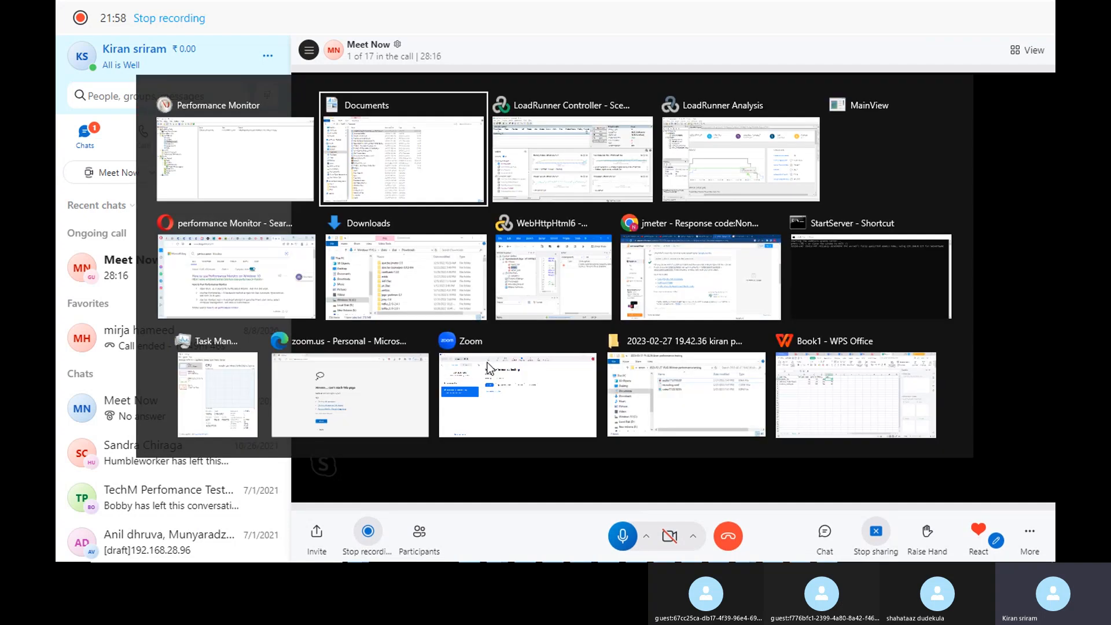
key("alt+Tab")
key("alt+Tab")
key("alt+Tab")
key("alt+Tab")
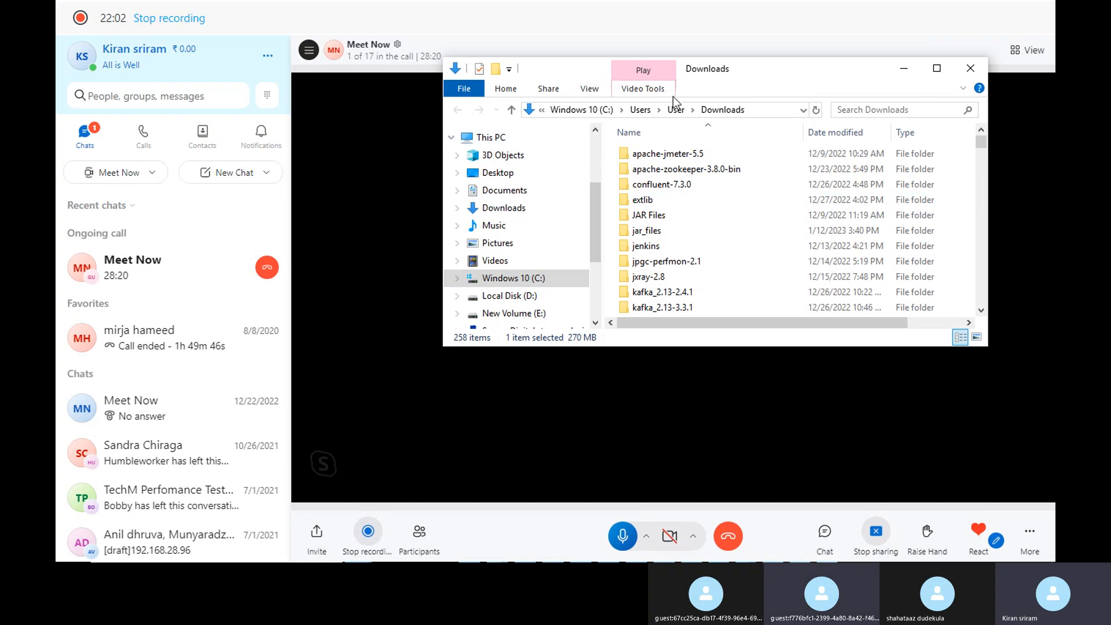
left_click(514, 279)
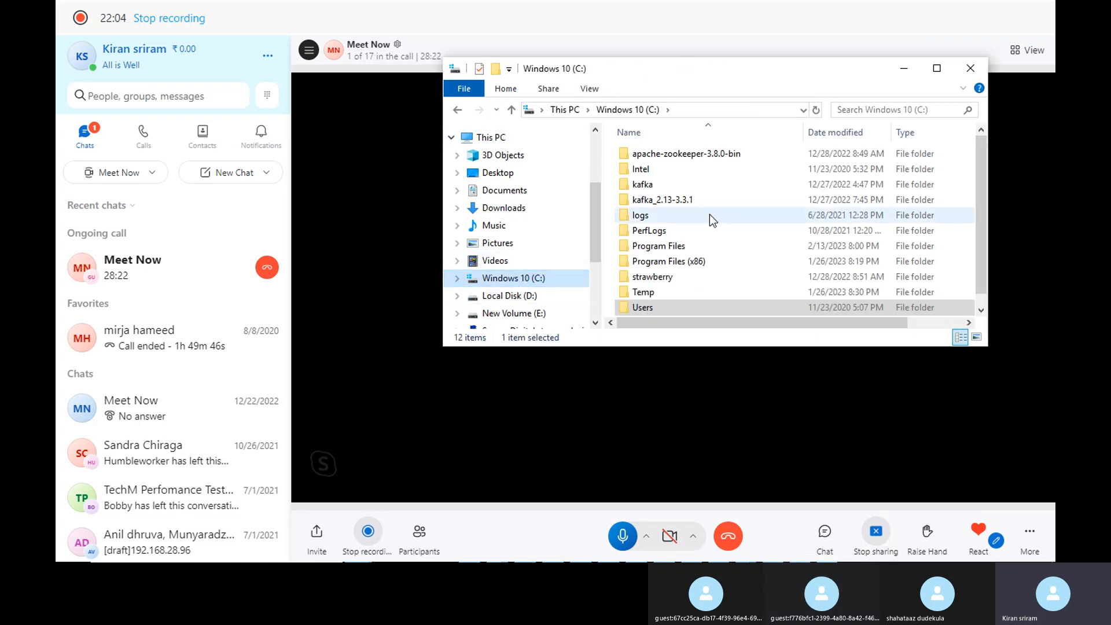
double_click(671, 230)
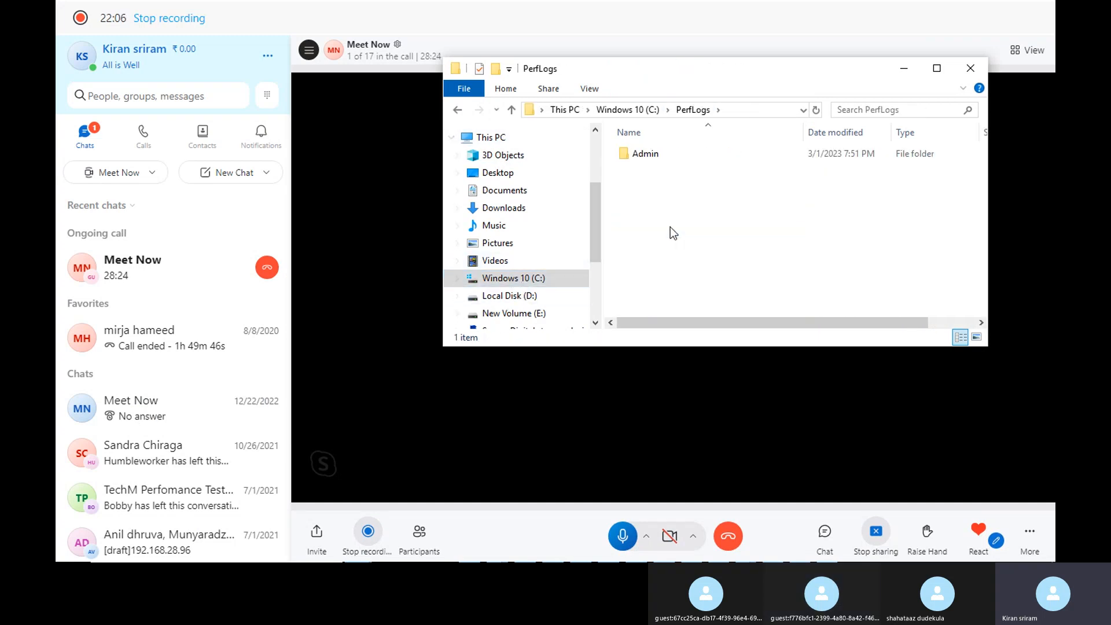
double_click(653, 153)
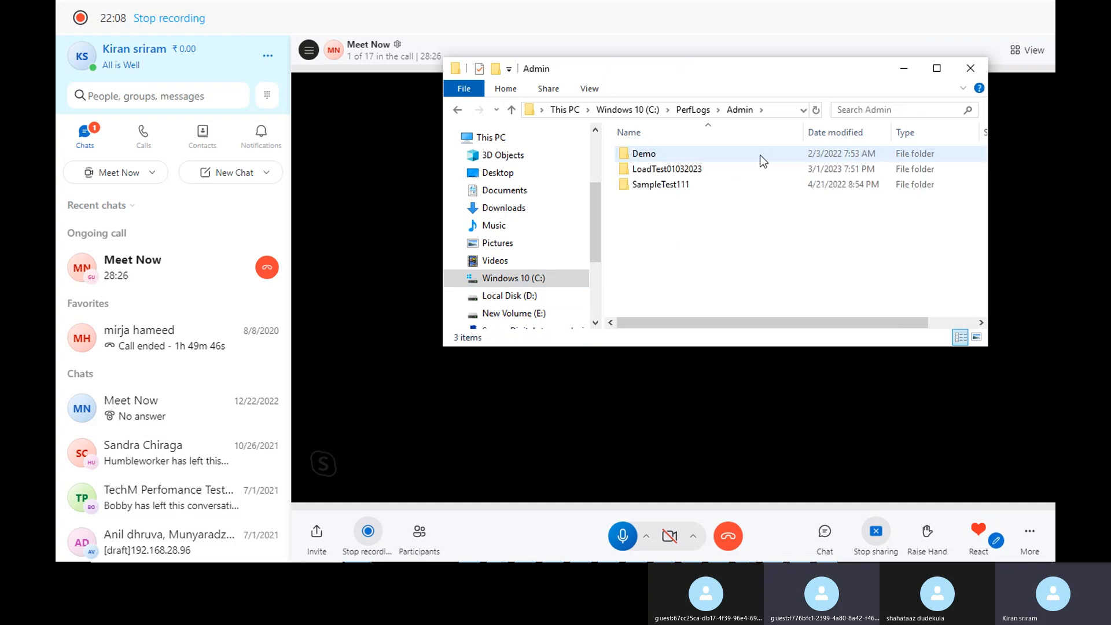
double_click(701, 172)
Step: Delete the System Monitor Log file from the LoadTest01032023 folder
left_click(682, 155)
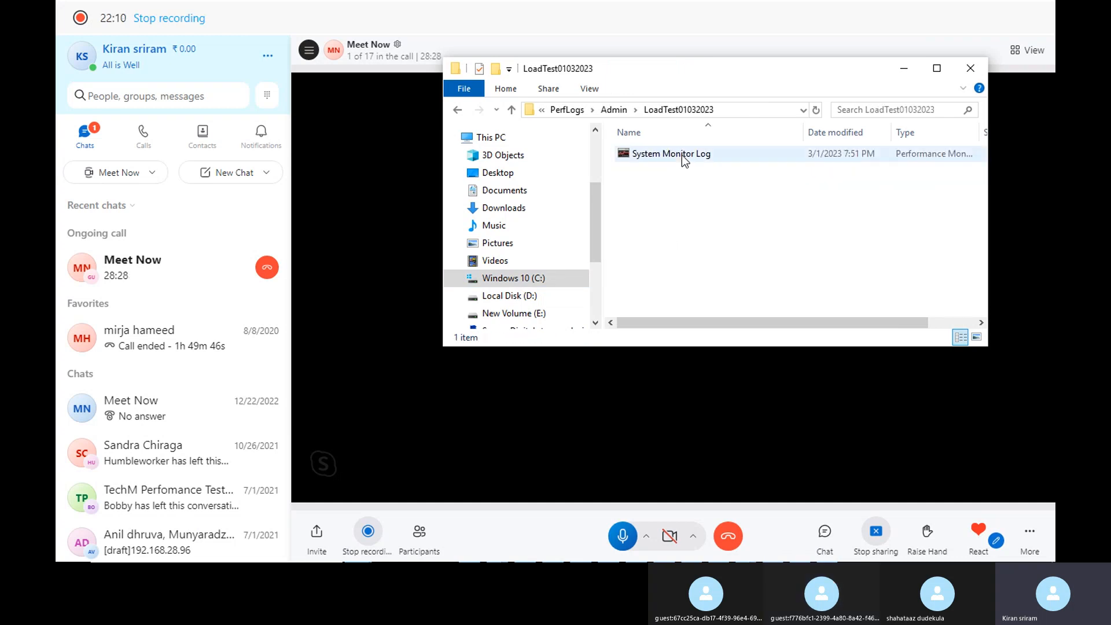
right_click(682, 155)
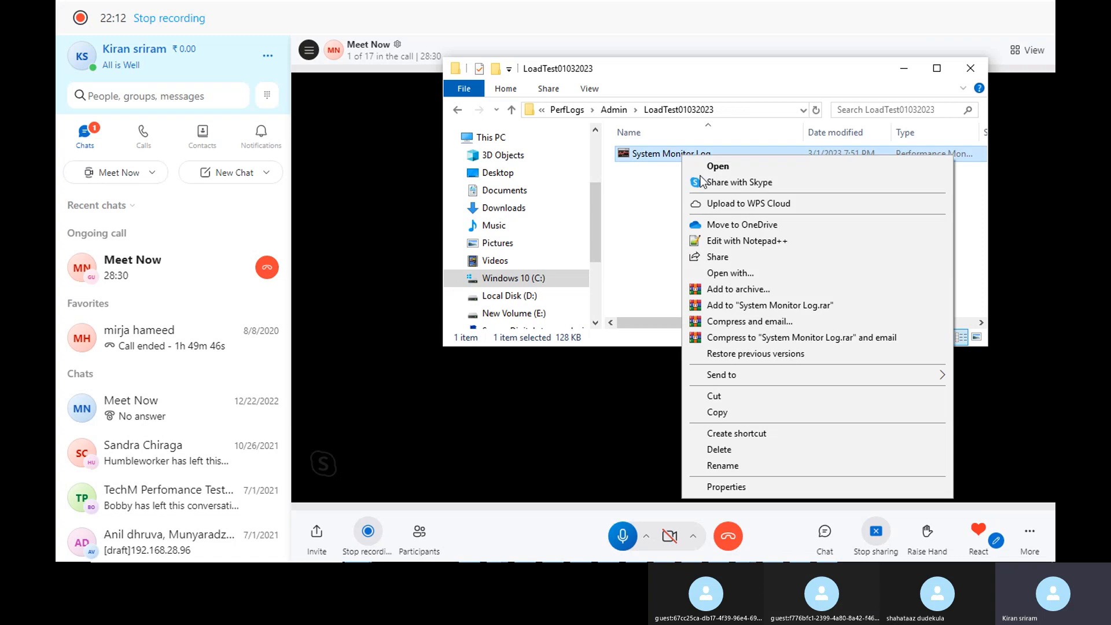
left_click(747, 447)
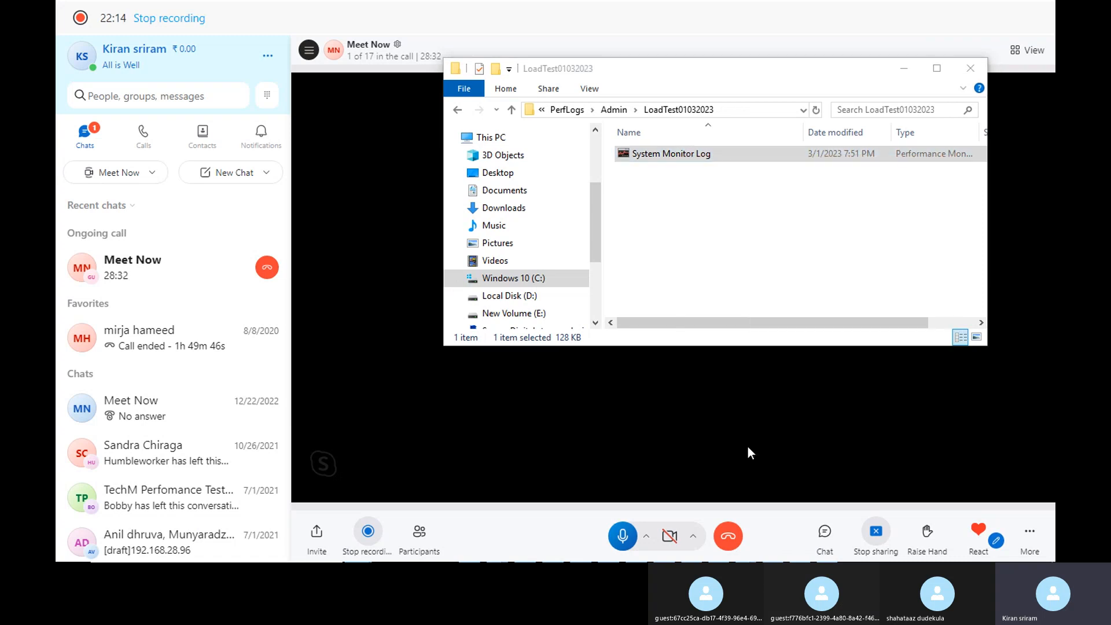
Step: Go back to the Admin folder, delete the LoadTest01032023 folder and close the File Explorer window
left_click(457, 109)
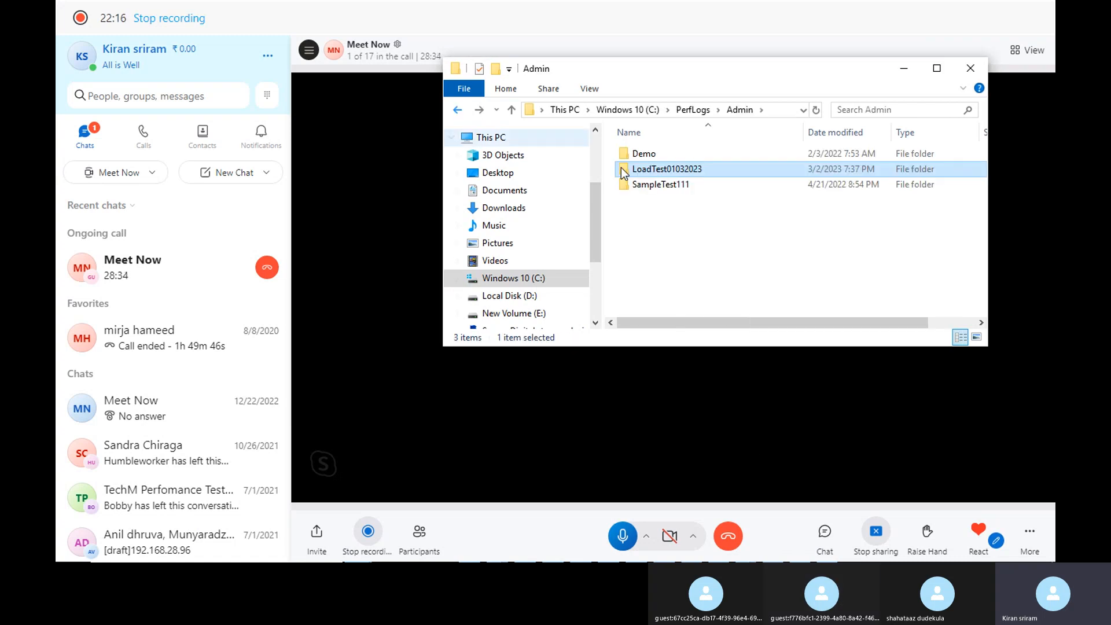
double_click(670, 169)
left_click(457, 110)
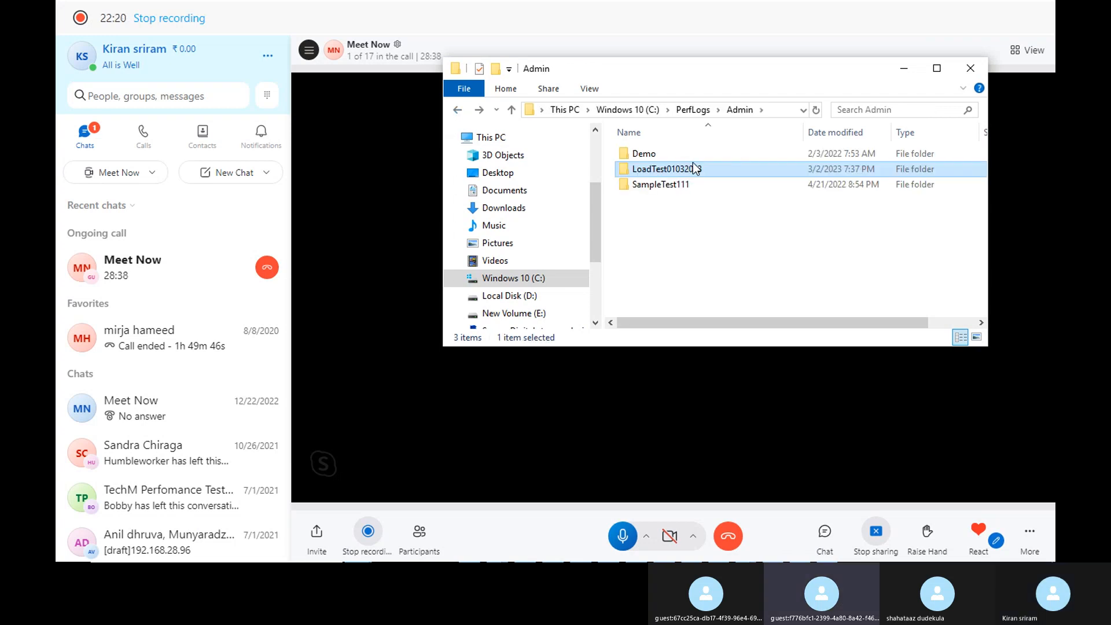
right_click(686, 169)
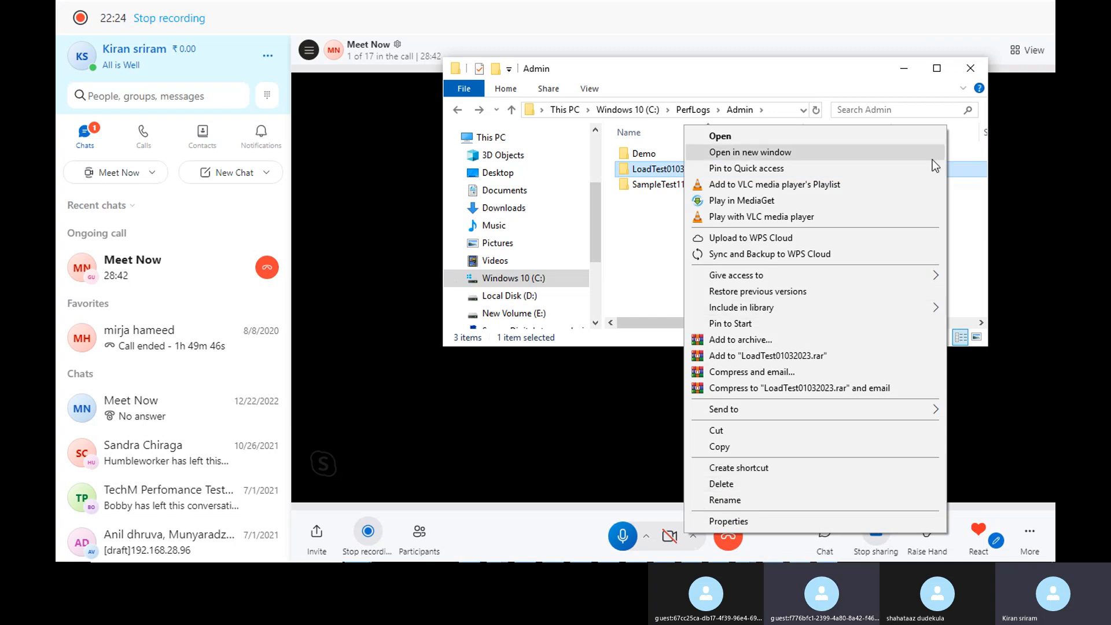
left_click(642, 238)
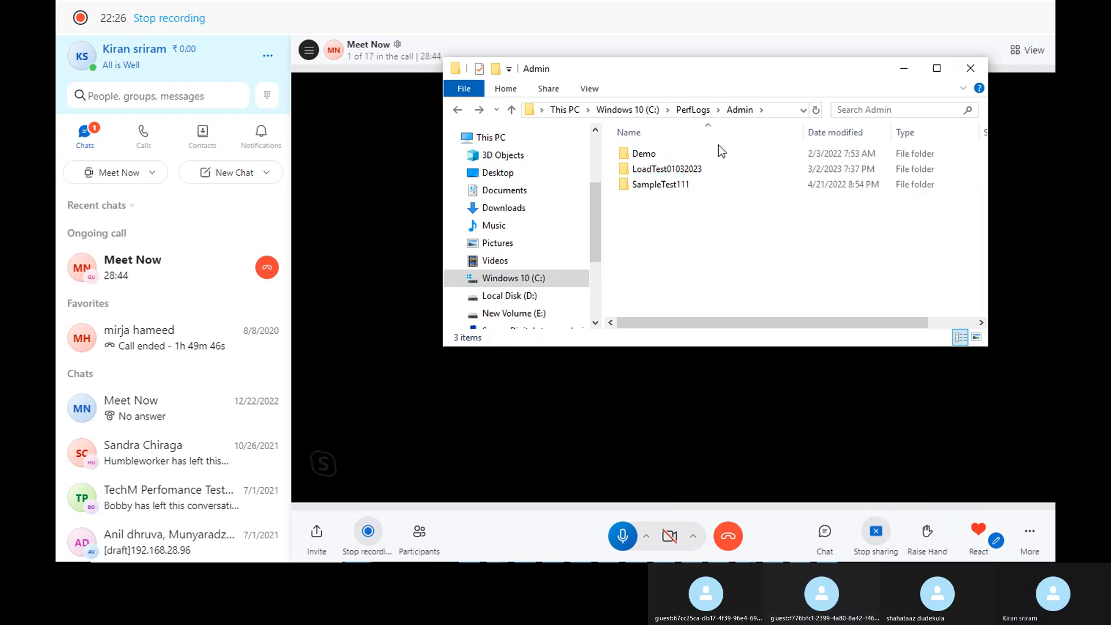
right_click(687, 168)
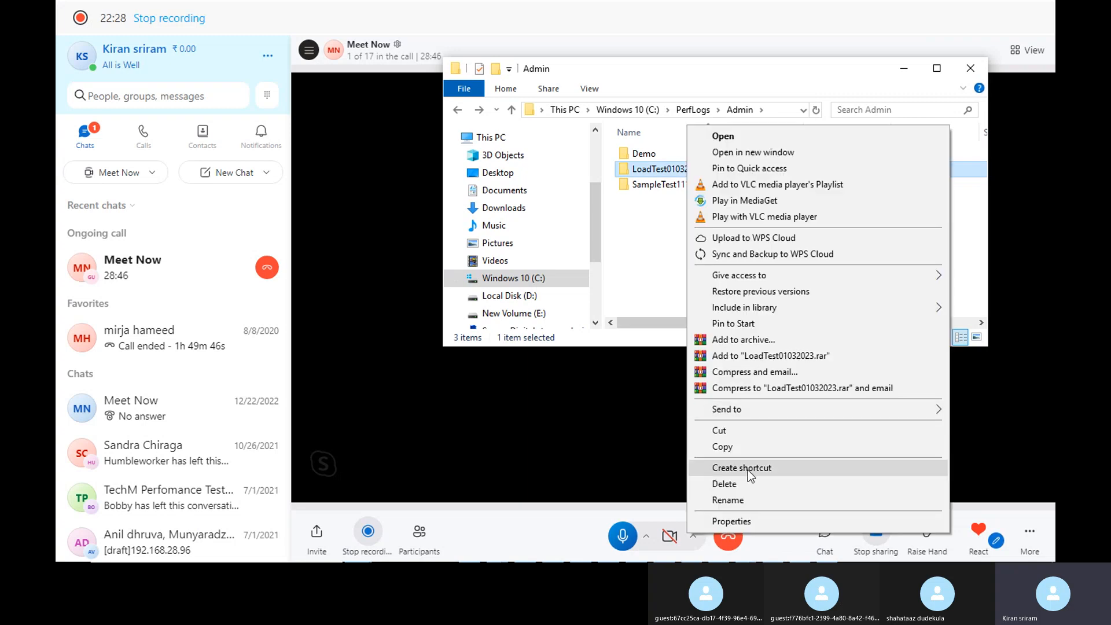
left_click(745, 479)
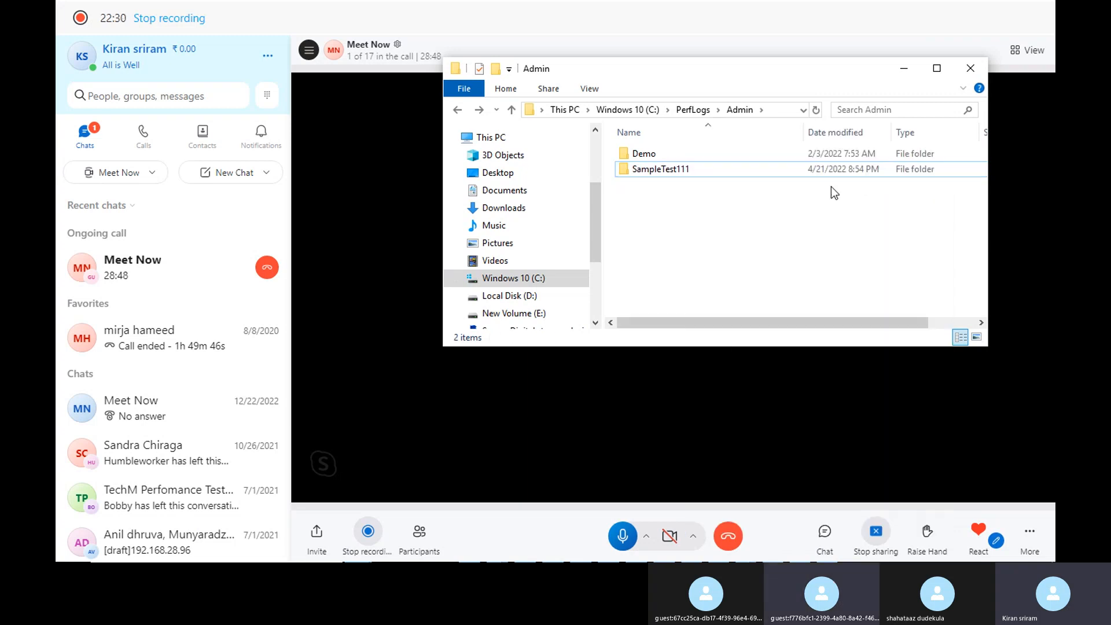
left_click(959, 64)
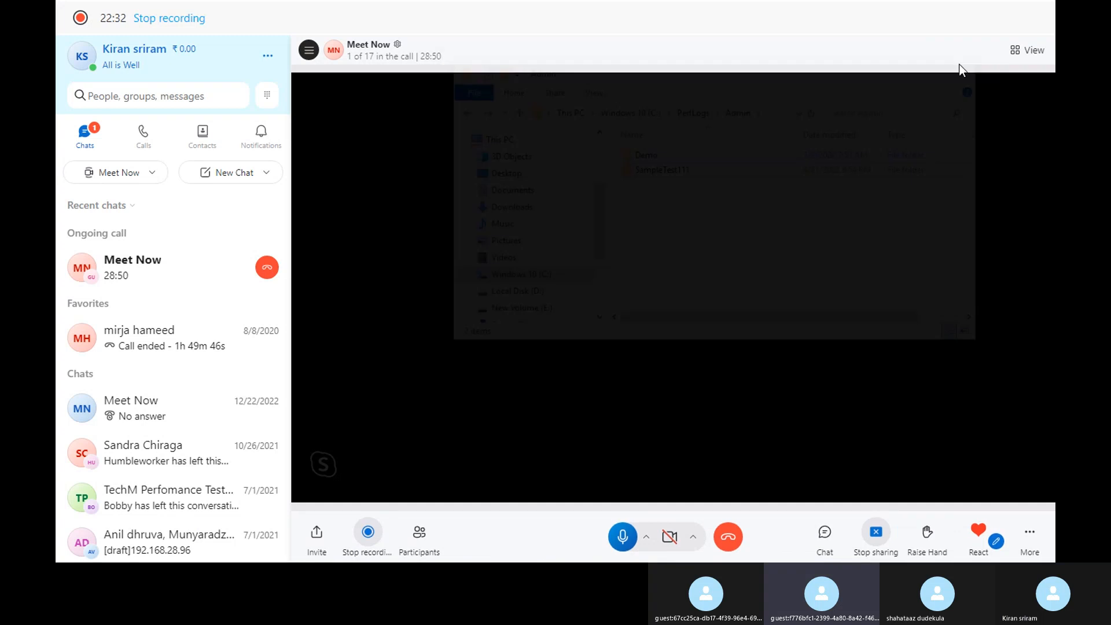
Step: Switch back to Performance Monitor and delete the user-defined data collector set LoadTest01032023
key("alt+Tab")
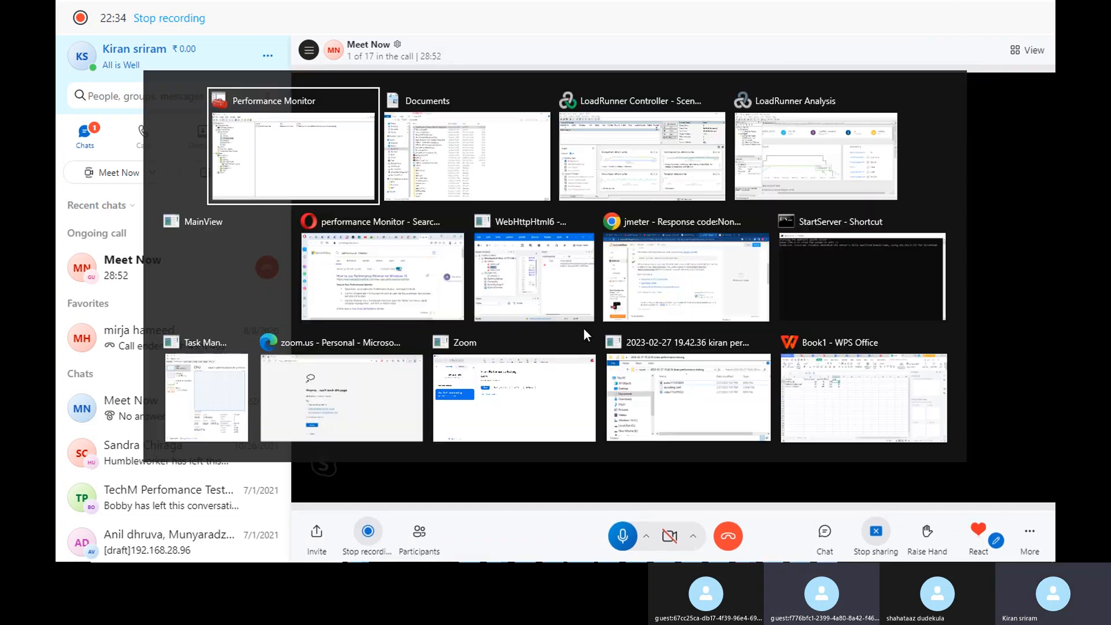
key("alt+Tab")
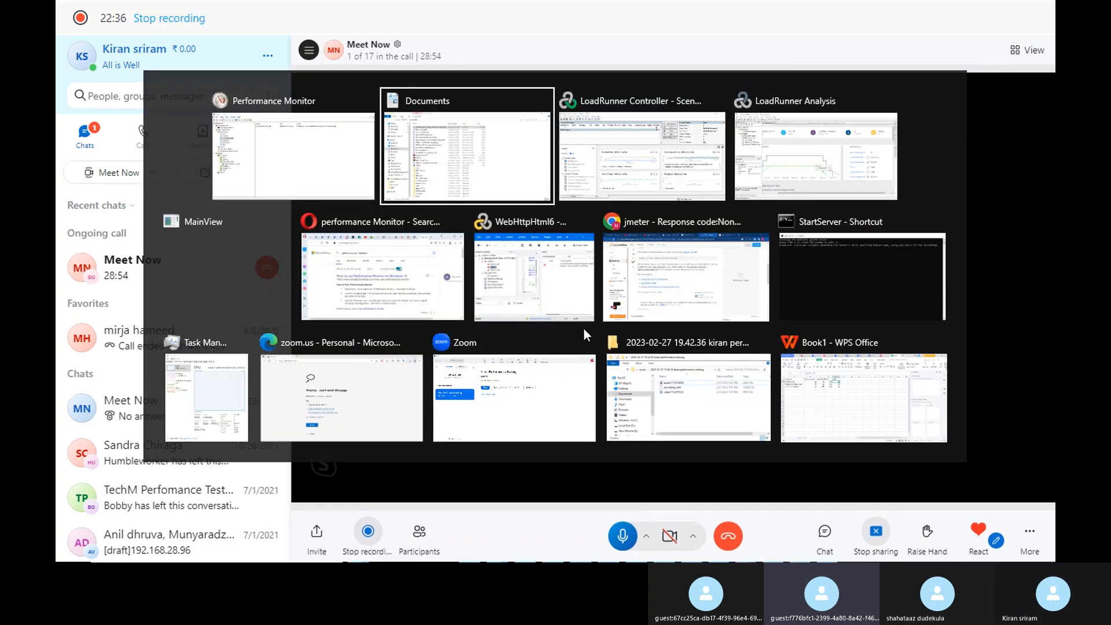
key("alt+shift+Tab")
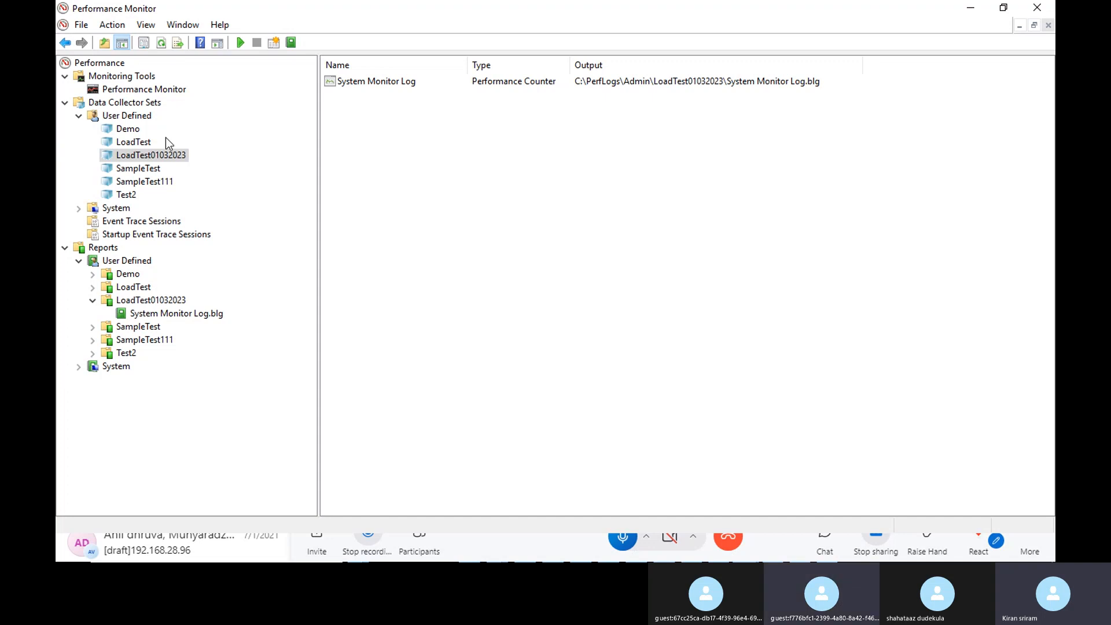
right_click(175, 156)
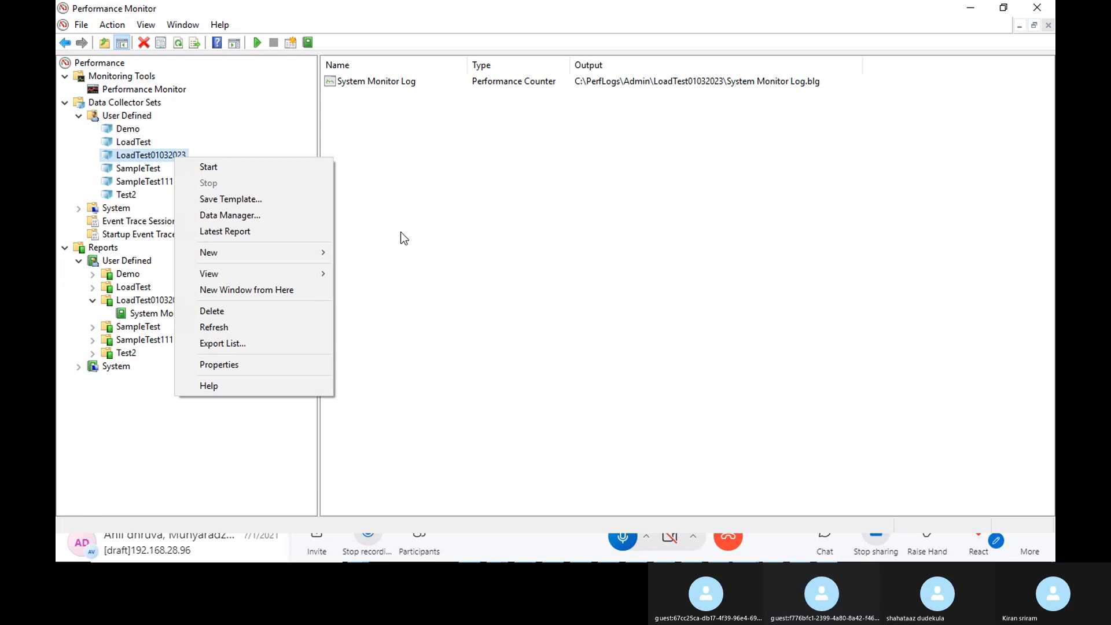
left_click(258, 322)
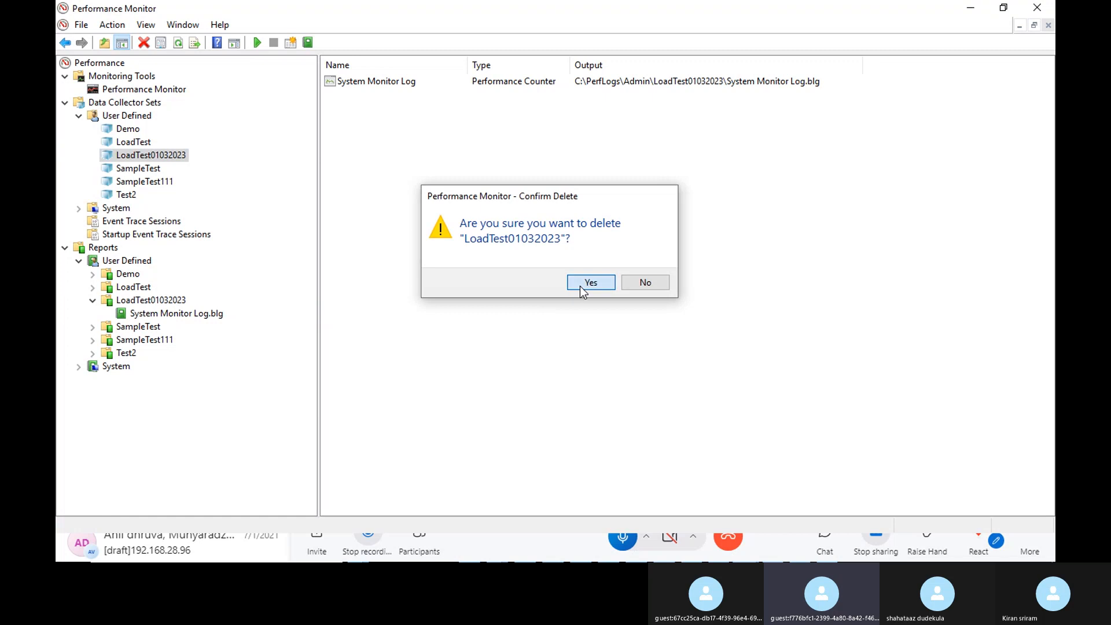
left_click(580, 285)
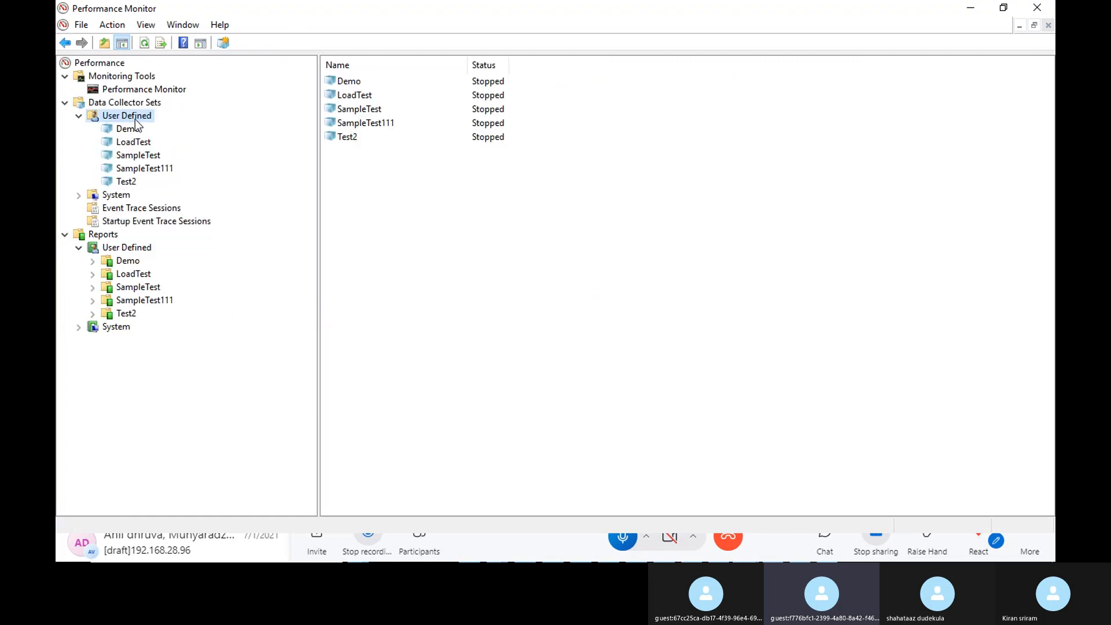
right_click(128, 116)
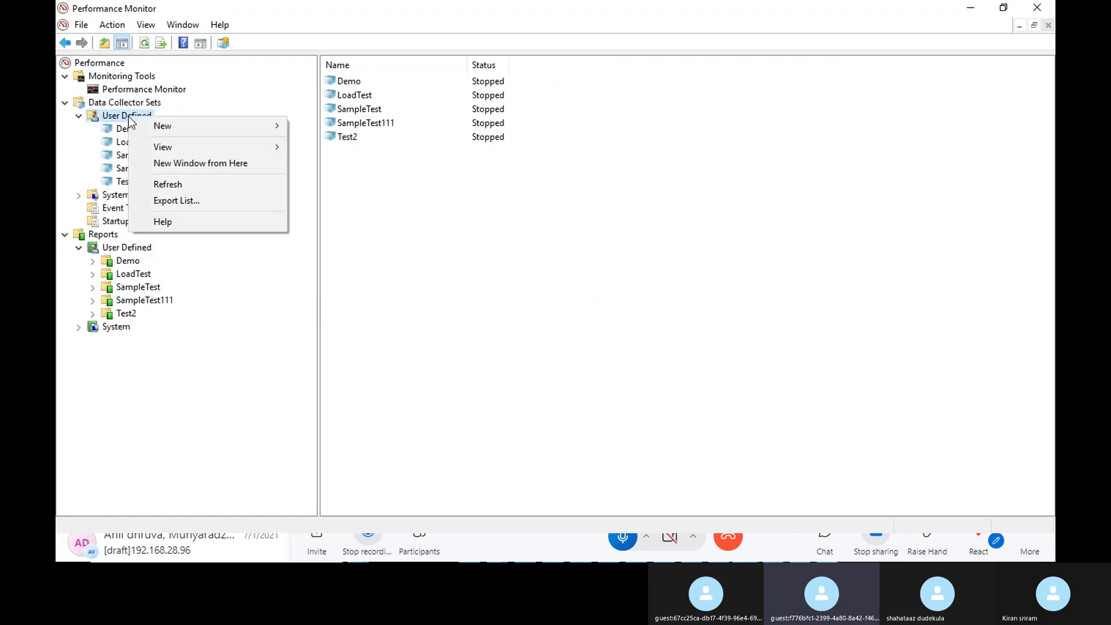
mouse_move(254, 127)
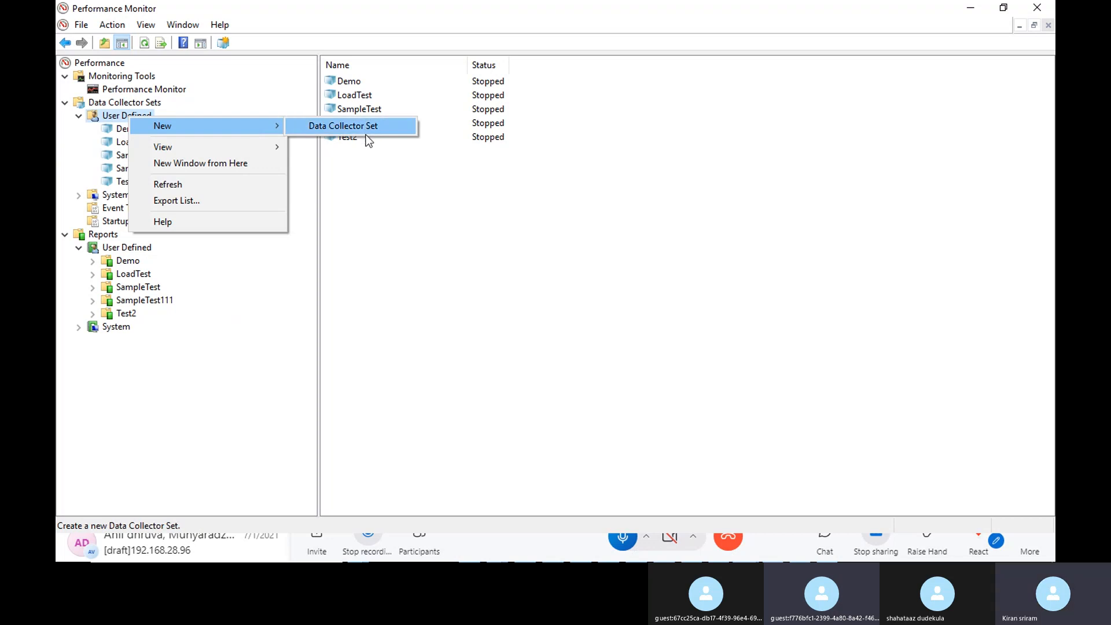
left_click(415, 274)
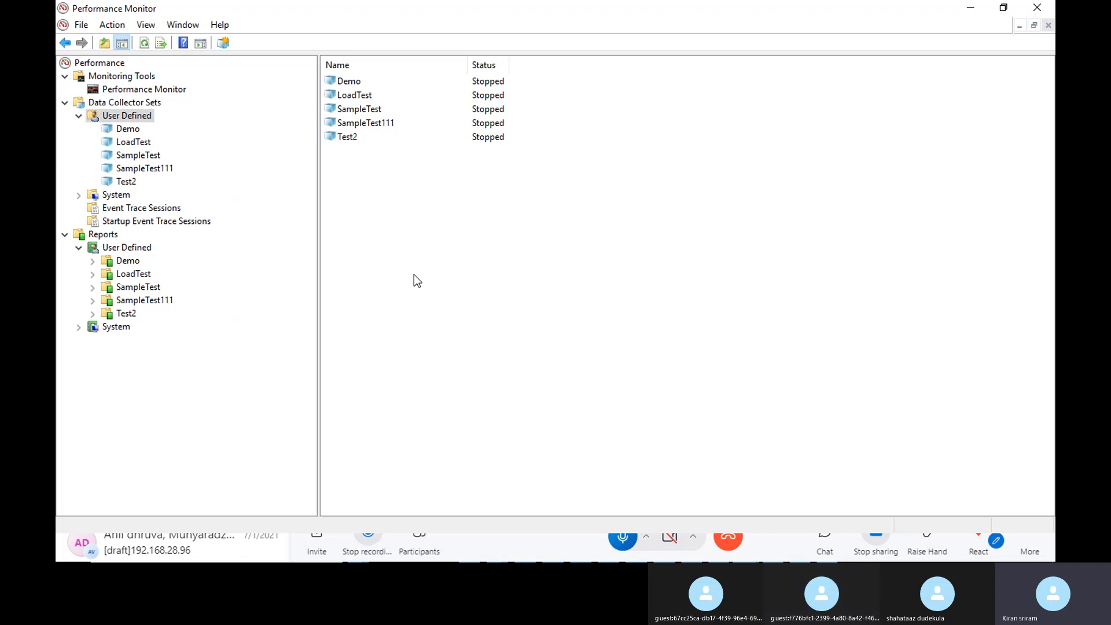
left_click(129, 141)
right_click(130, 143)
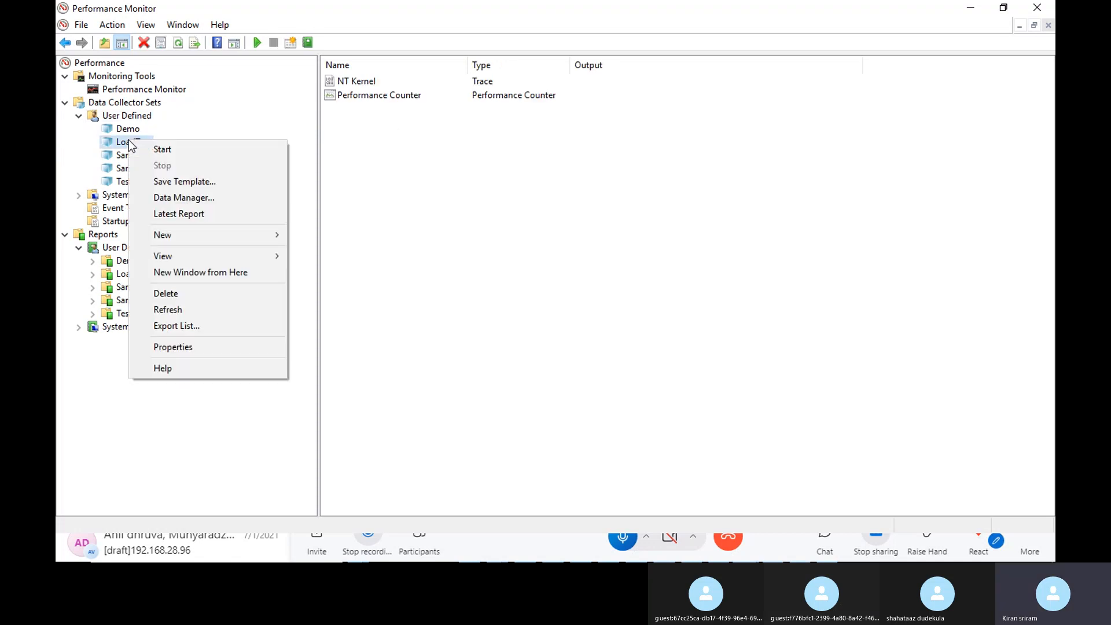
left_click(457, 235)
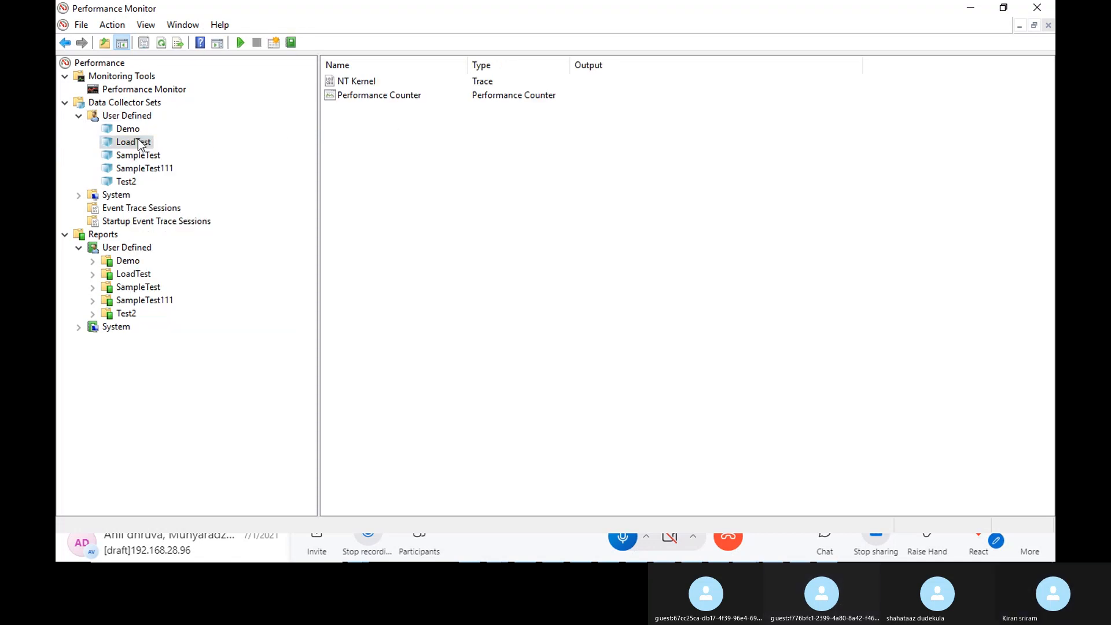
Step: Start a new user-defined data collector set with manual creation, and include performance counter data logs
left_click(137, 117)
right_click(137, 117)
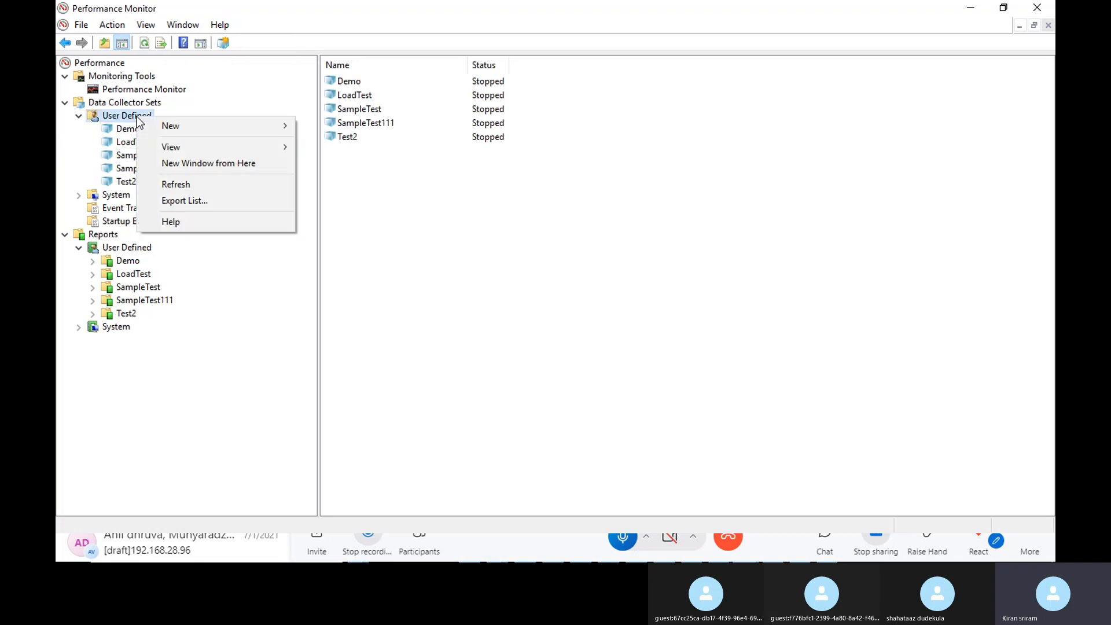
mouse_move(273, 134)
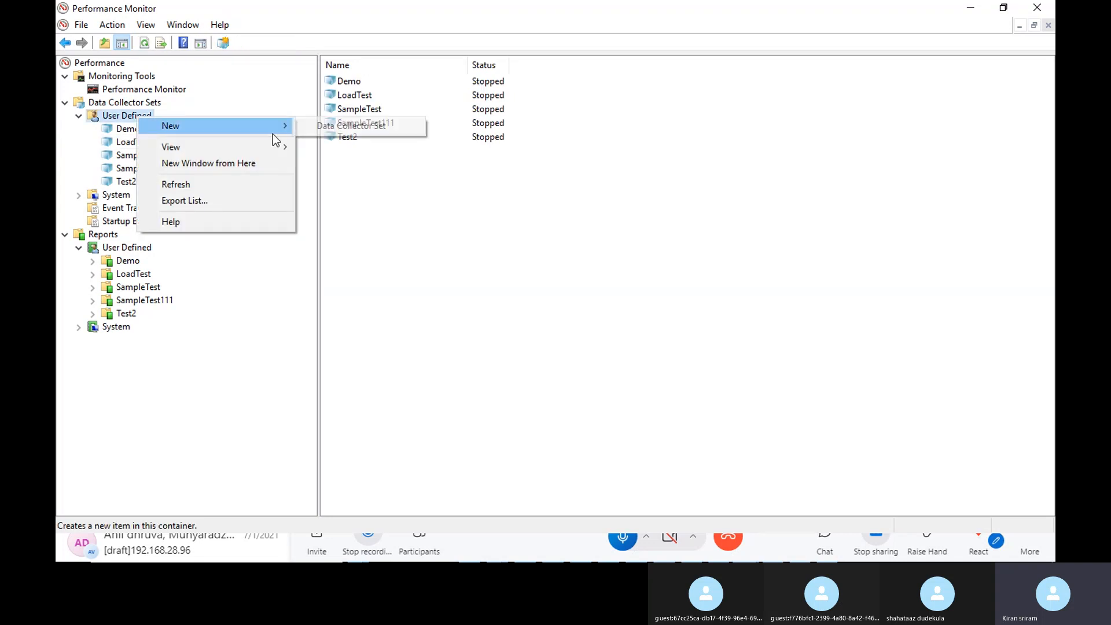
left_click(392, 128)
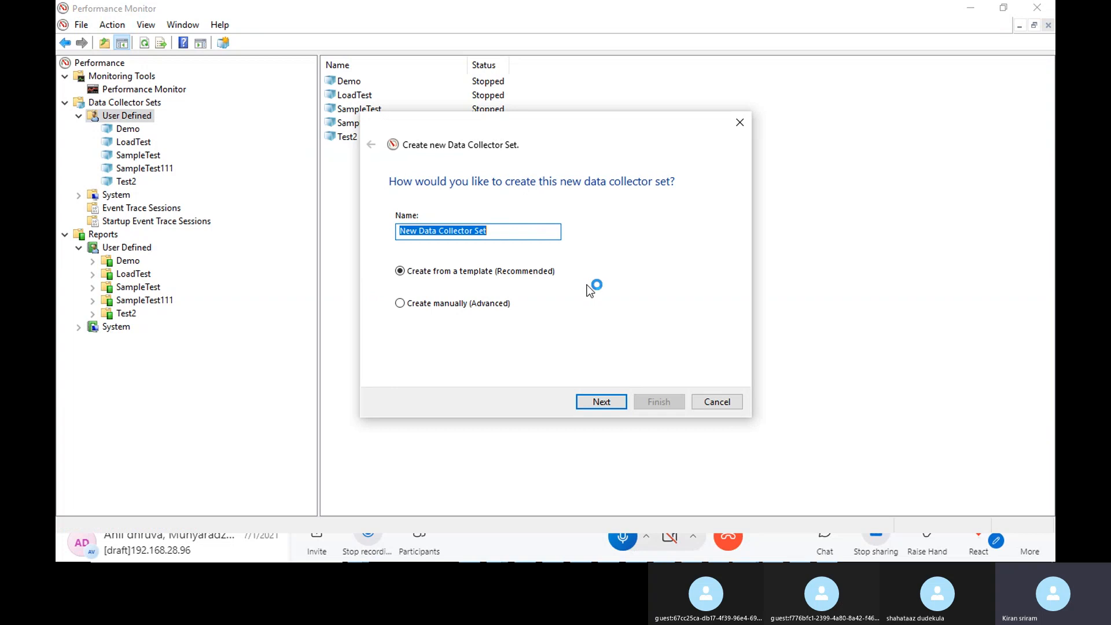
left_click(486, 302)
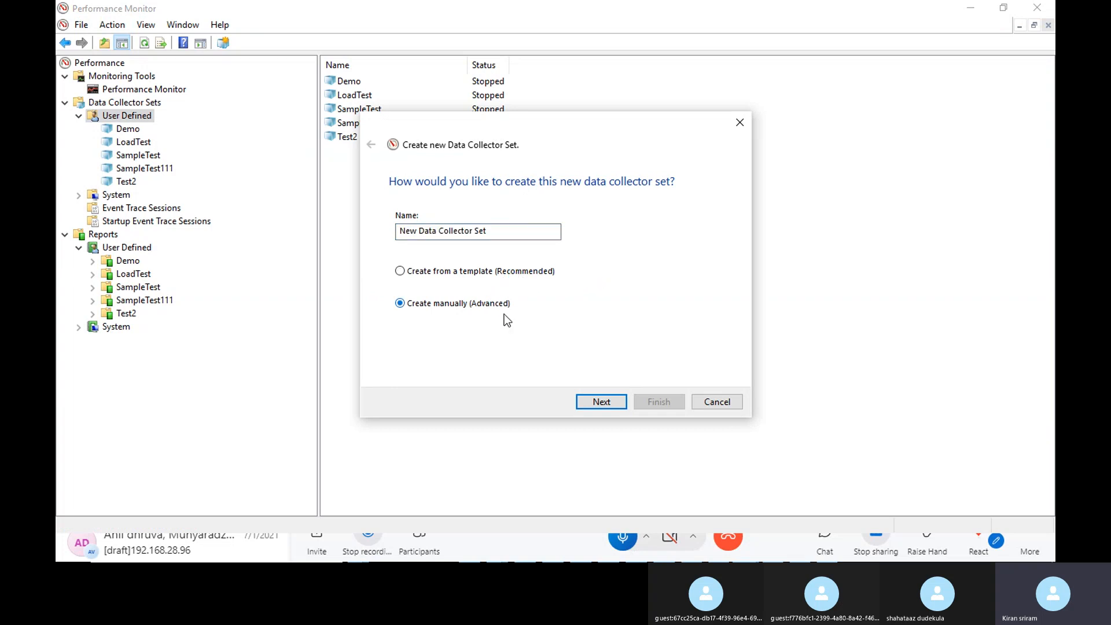
left_click(609, 400)
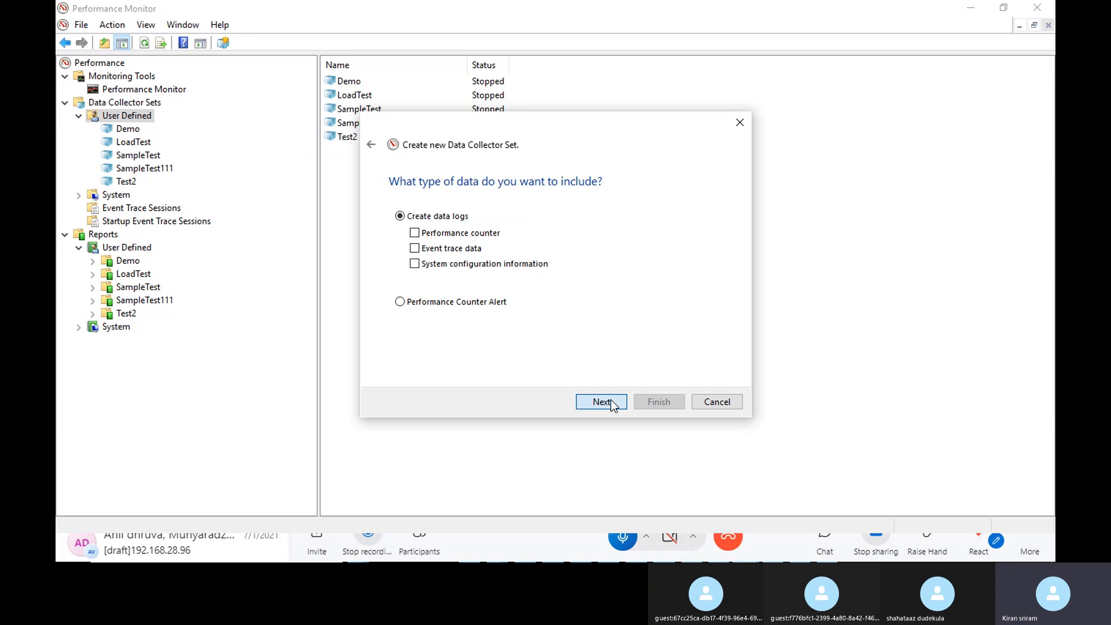
left_click(481, 234)
left_click(601, 403)
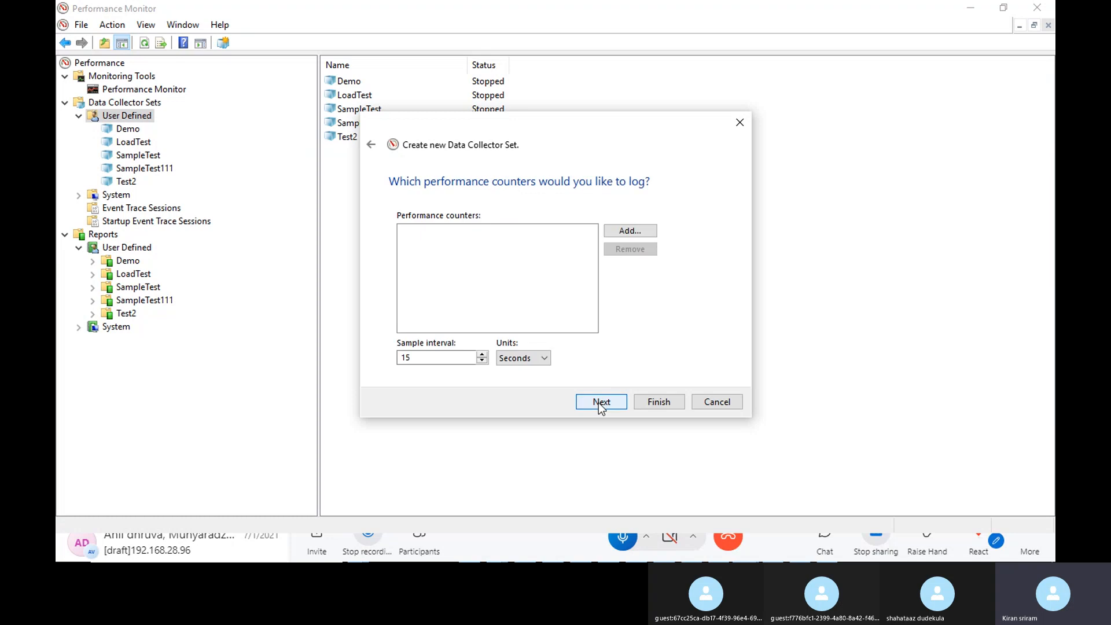
Step: Add the GPU Adapter Memory counter Total Committed for the instance luid_0x00000000_0x00010C12_phys_0 to the counters to log
left_click(616, 231)
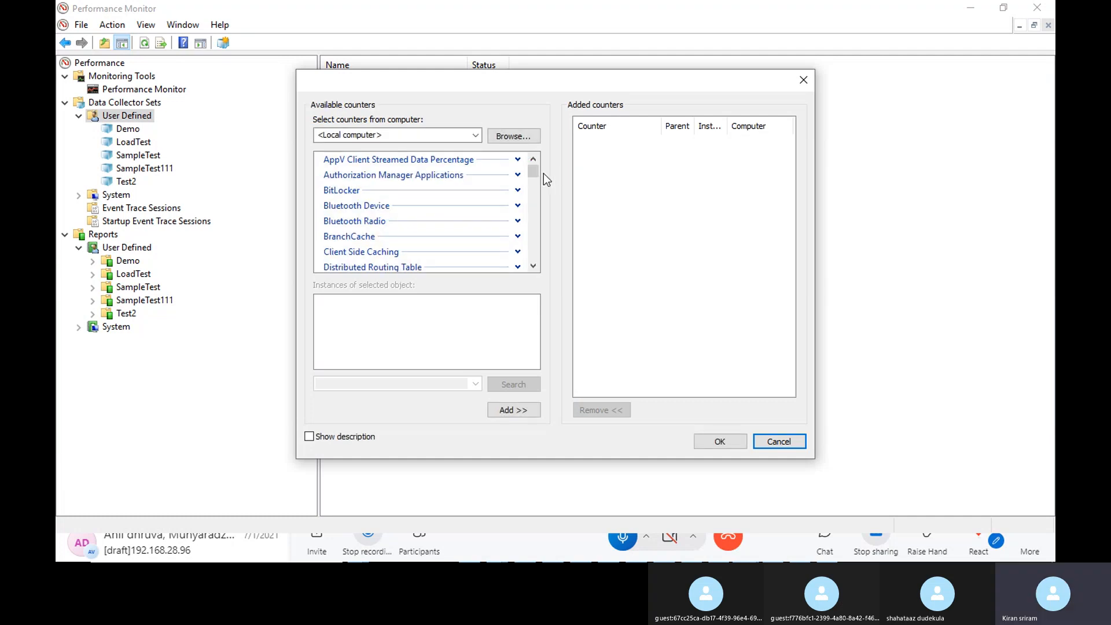
left_click(532, 266)
left_click(533, 266)
left_click(533, 266)
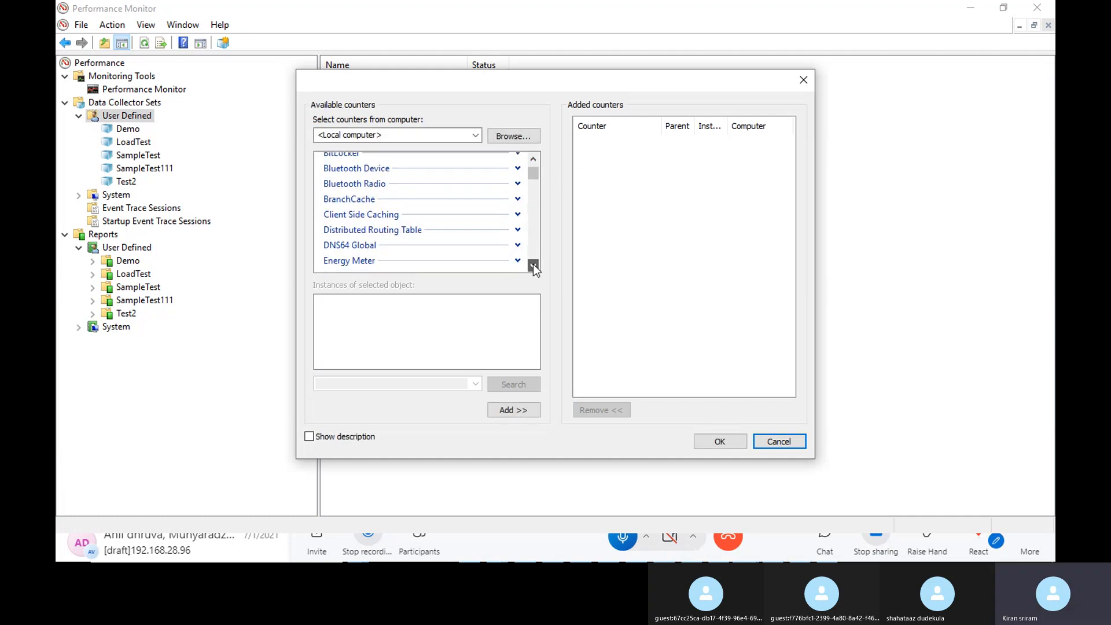
left_click(533, 266)
left_click(533, 266)
left_click(533, 266)
left_click(532, 266)
left_click(533, 266)
left_click(532, 266)
left_click(533, 266)
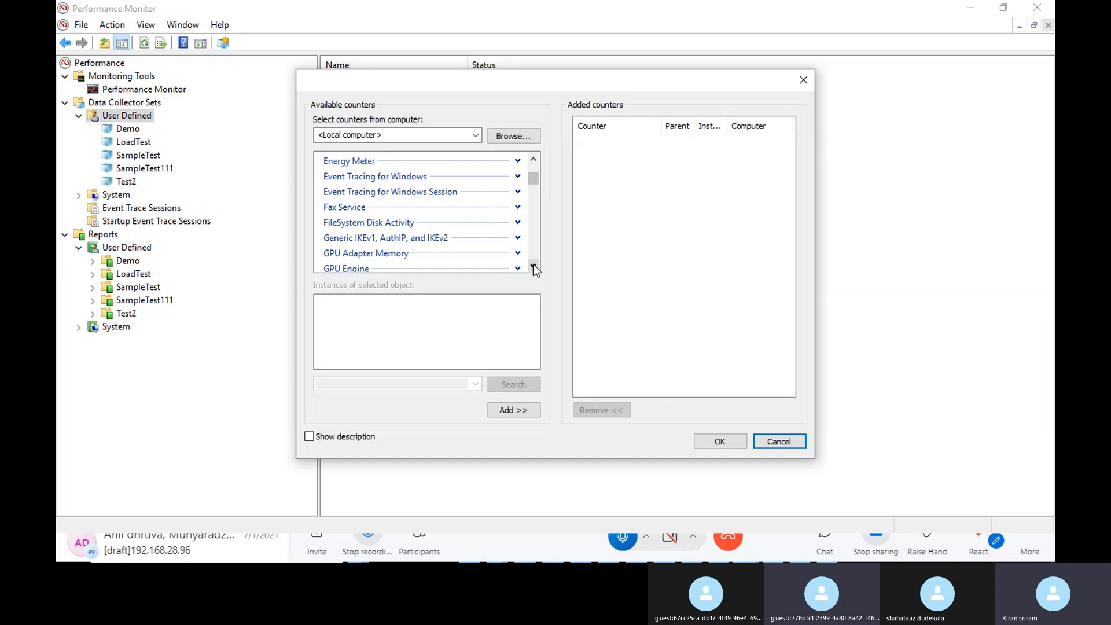
left_click(533, 266)
left_click(533, 266)
left_click(533, 267)
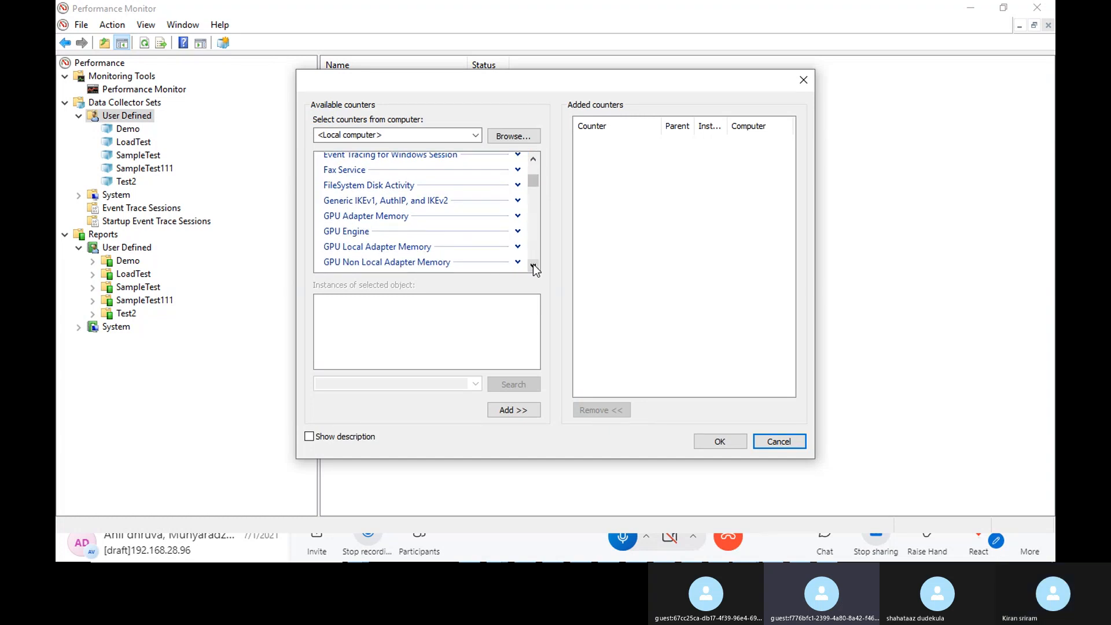
left_click(517, 215)
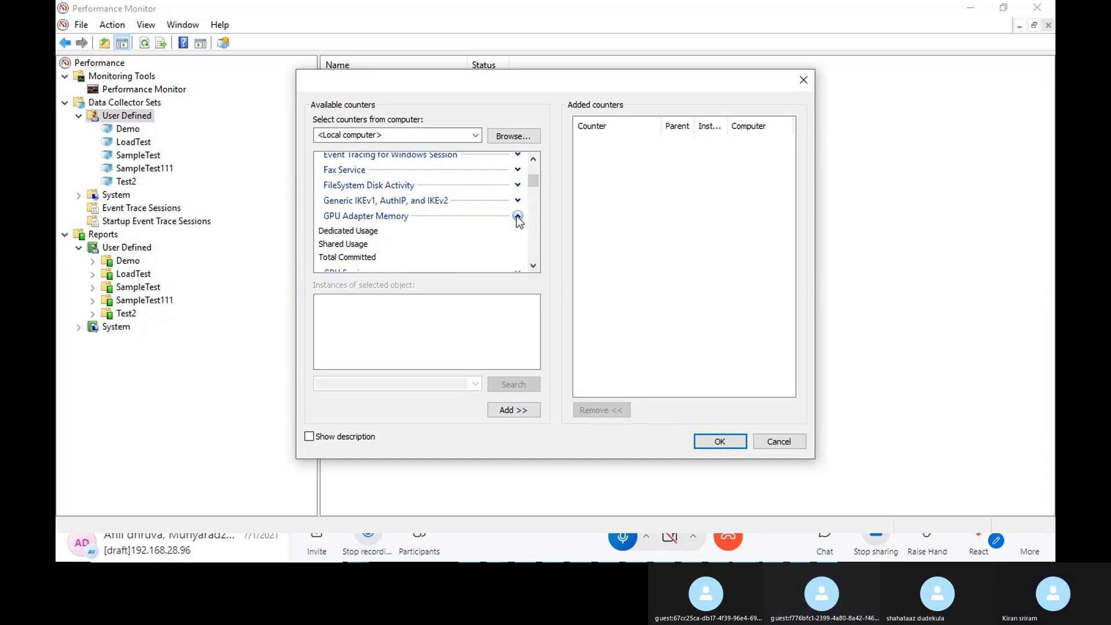
left_click(532, 266)
left_click(533, 266)
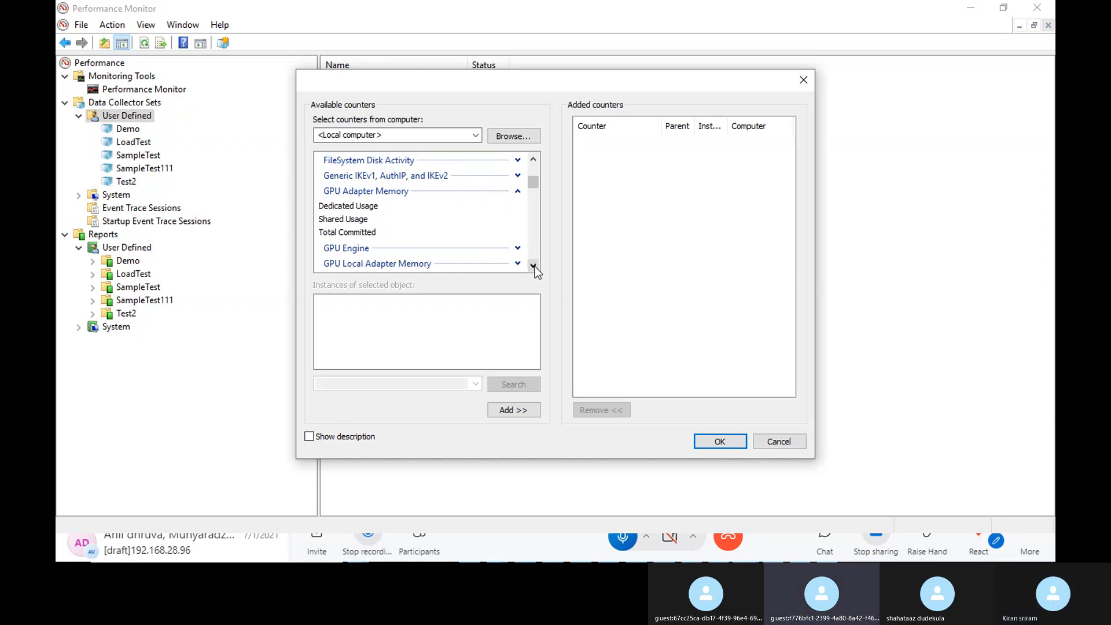
left_click(347, 232)
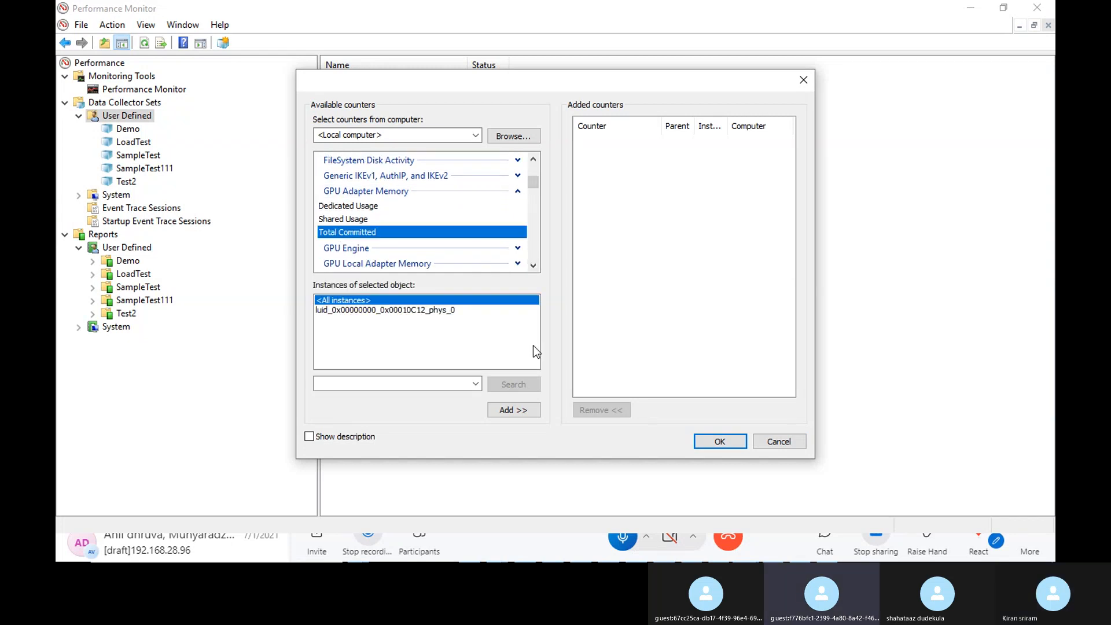
left_click(390, 310)
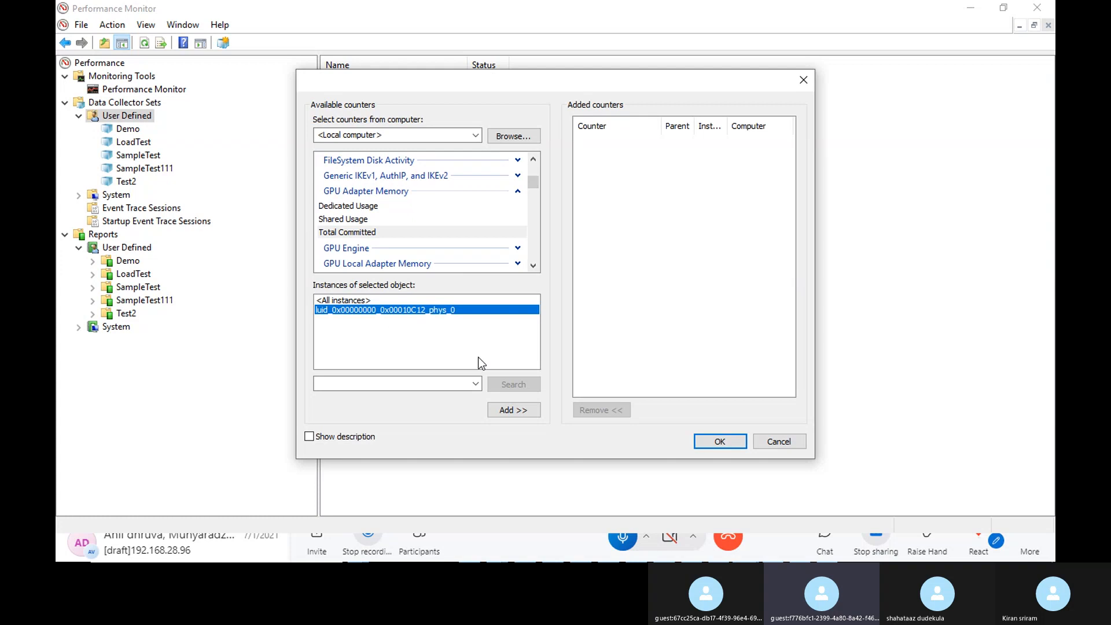
left_click(501, 408)
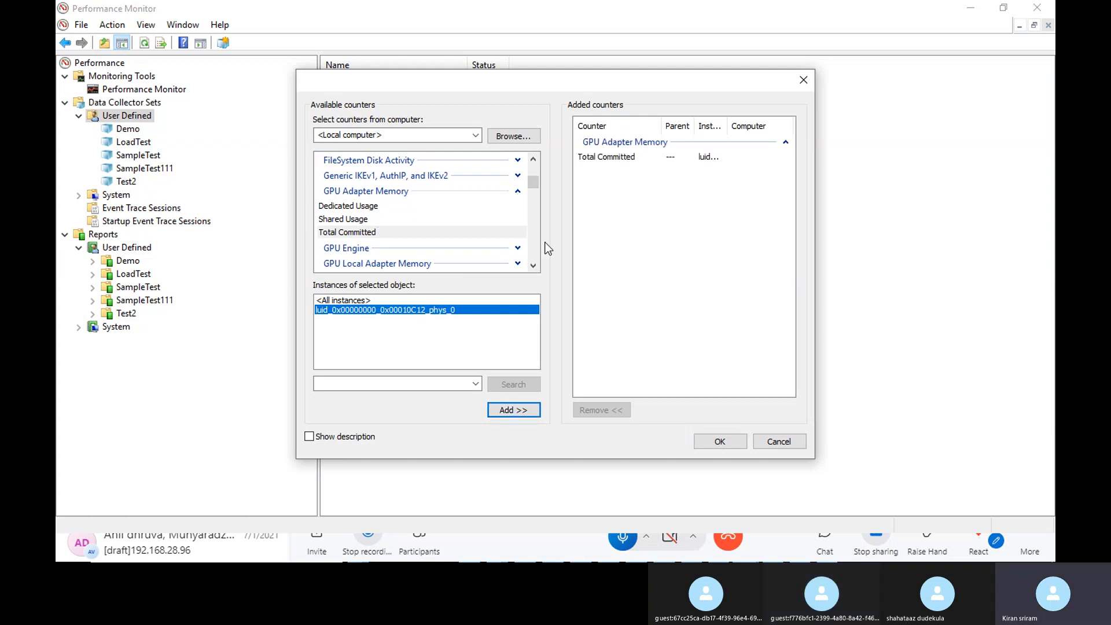
Step: Add the Processor Information counter % Processor Time for the _Total instance
left_click(533, 266)
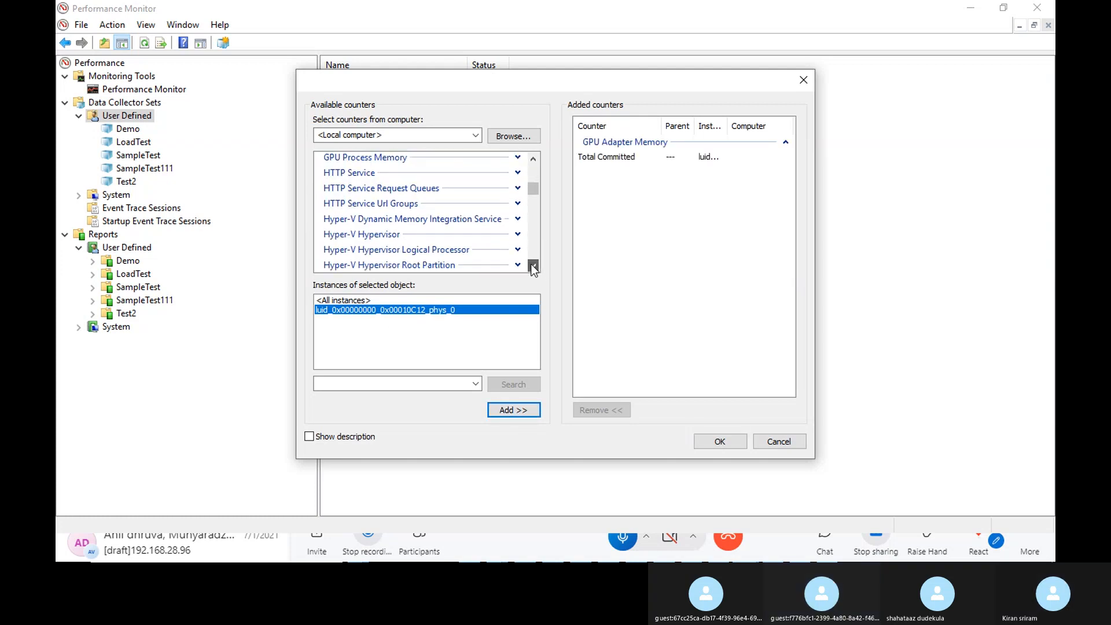
left_click_drag(533, 266, 534, 269)
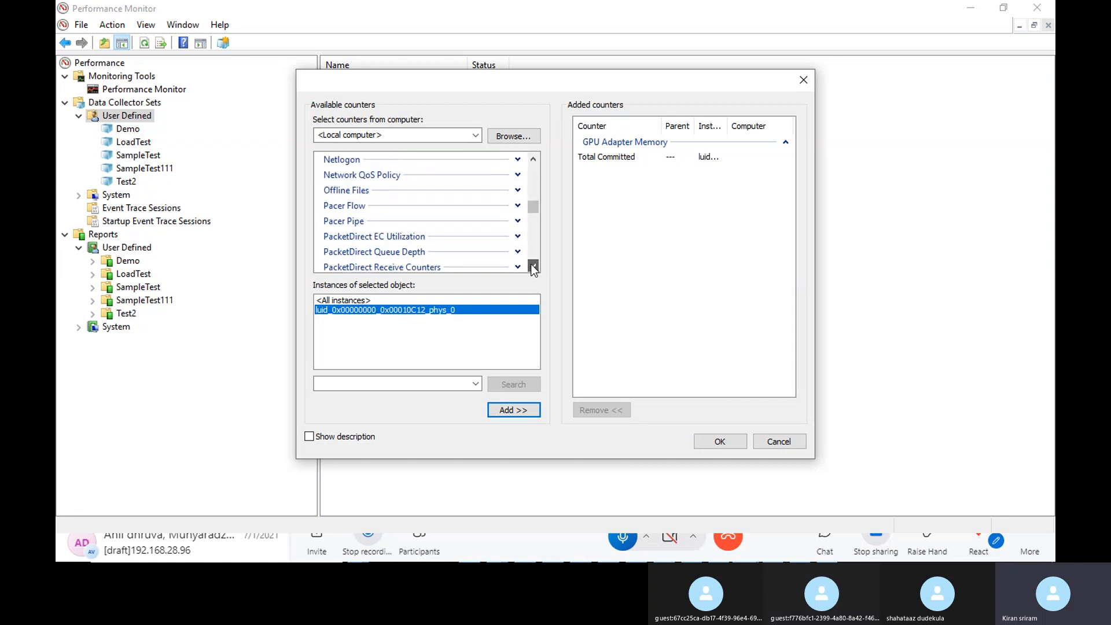
left_click(534, 269)
left_click(533, 269)
left_click(533, 269)
left_click(533, 269)
left_click(533, 269)
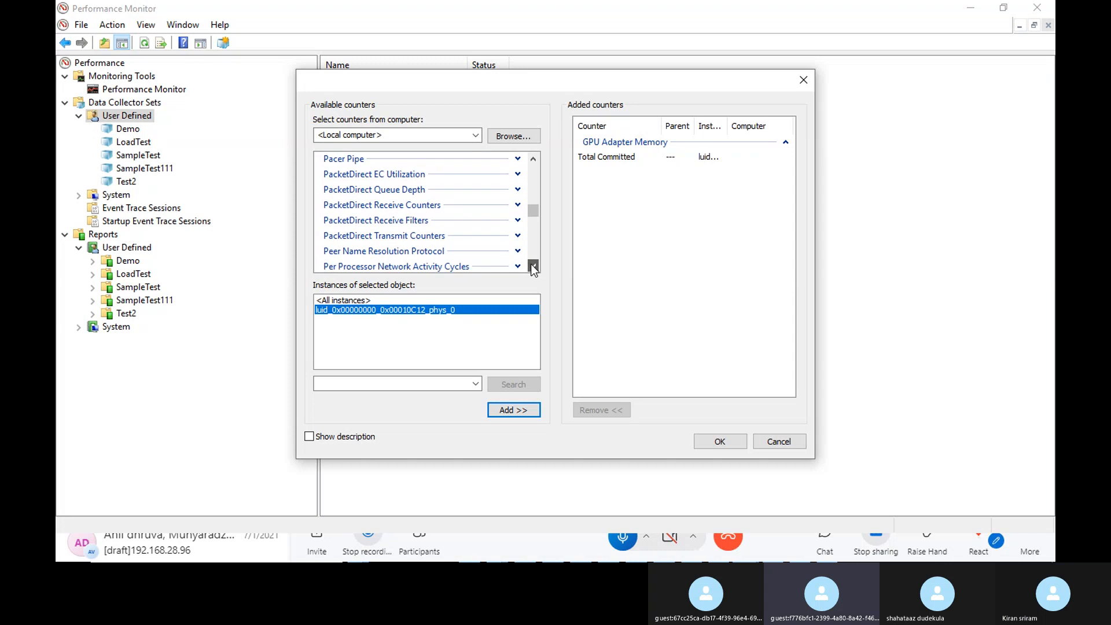
left_click(533, 267)
left_click(533, 267)
left_click(533, 267)
left_click(534, 268)
left_click(533, 267)
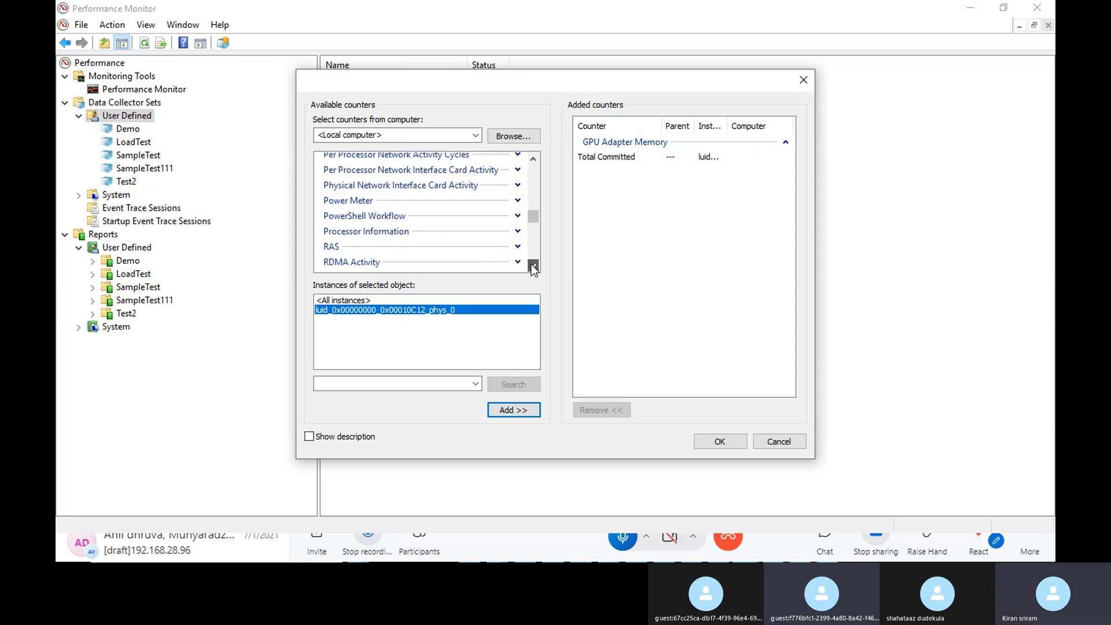
left_click(518, 231)
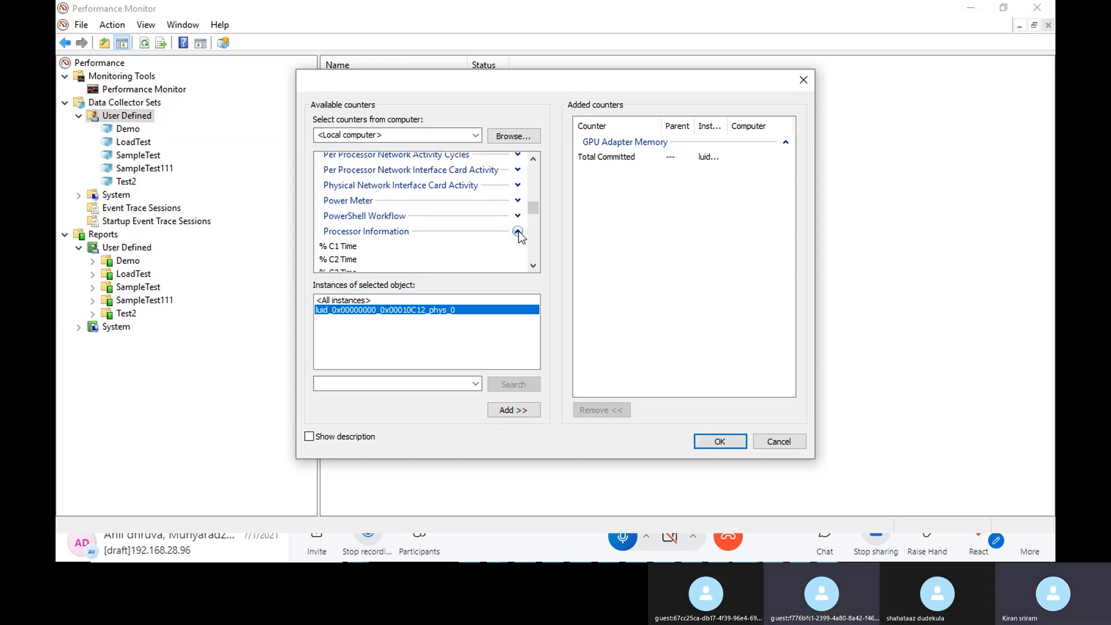
left_click(533, 264)
left_click(533, 264)
left_click(533, 264)
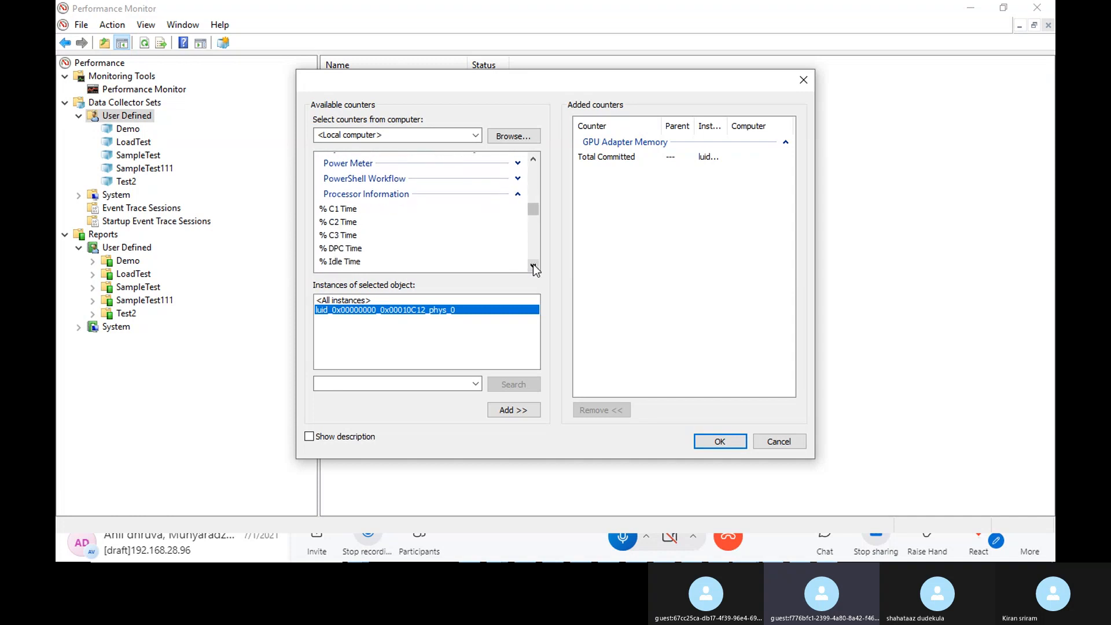
left_click(533, 266)
left_click(532, 265)
left_click(533, 265)
left_click(533, 266)
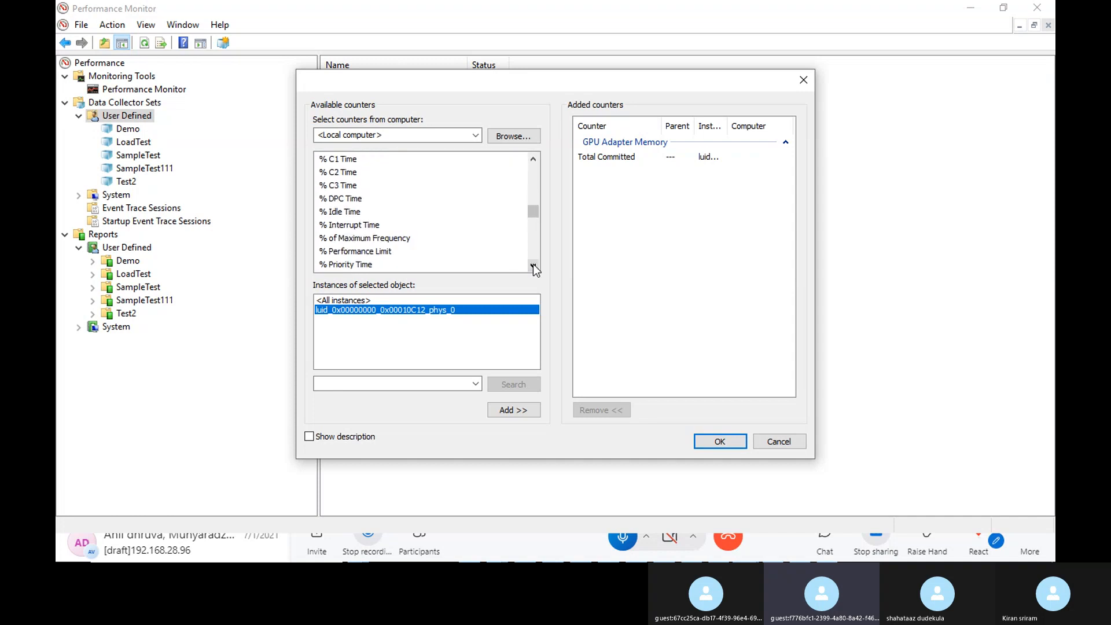
left_click(533, 266)
left_click(532, 266)
left_click(532, 266)
left_click(533, 266)
left_click(532, 265)
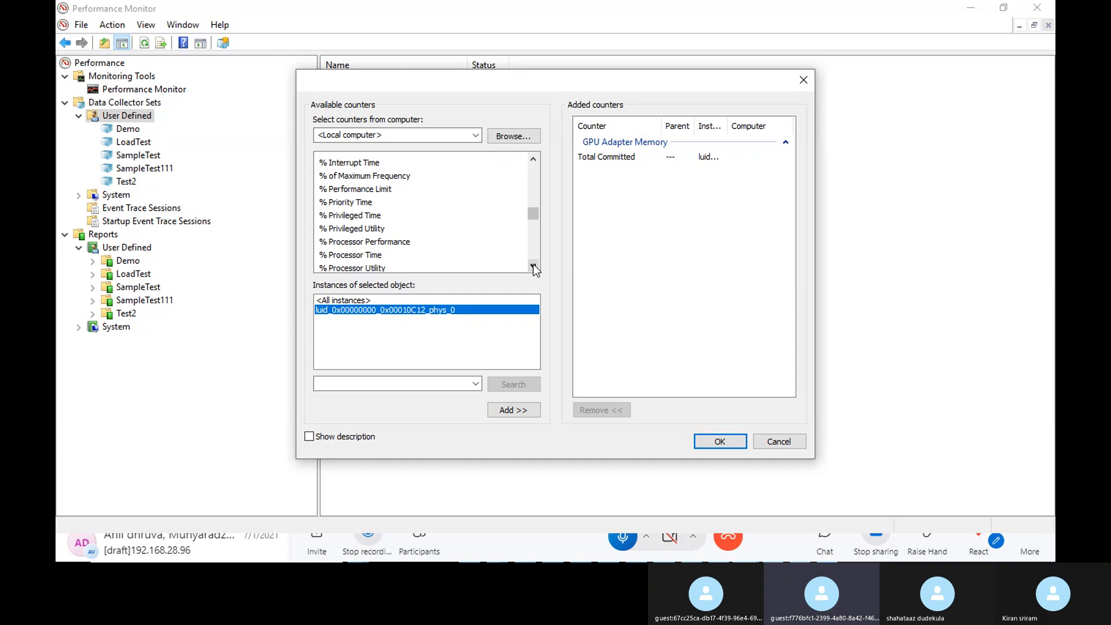
left_click(373, 257)
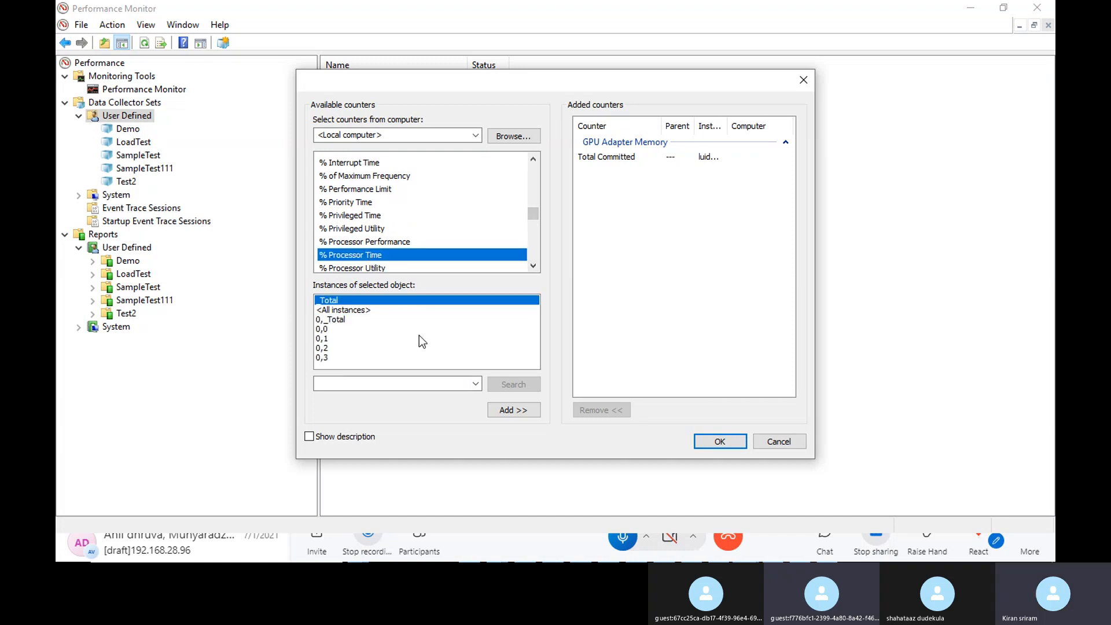
left_click(515, 411)
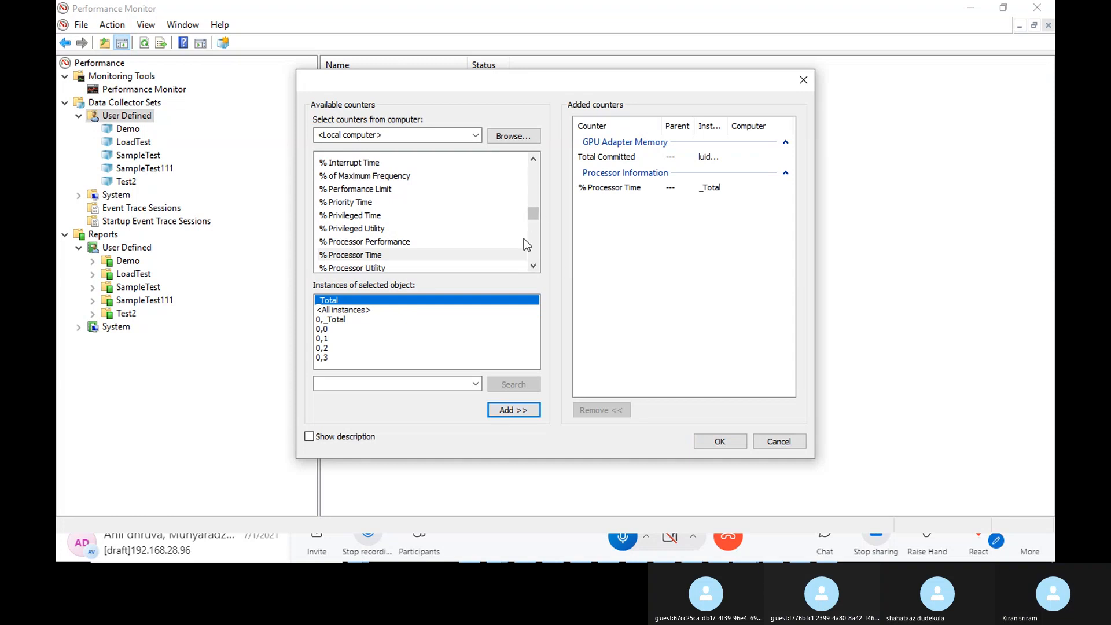
Step: Add the Processor Information counter % User Time for the _Total instance and accept the counter selection
scroll(451, 249, "down", 1)
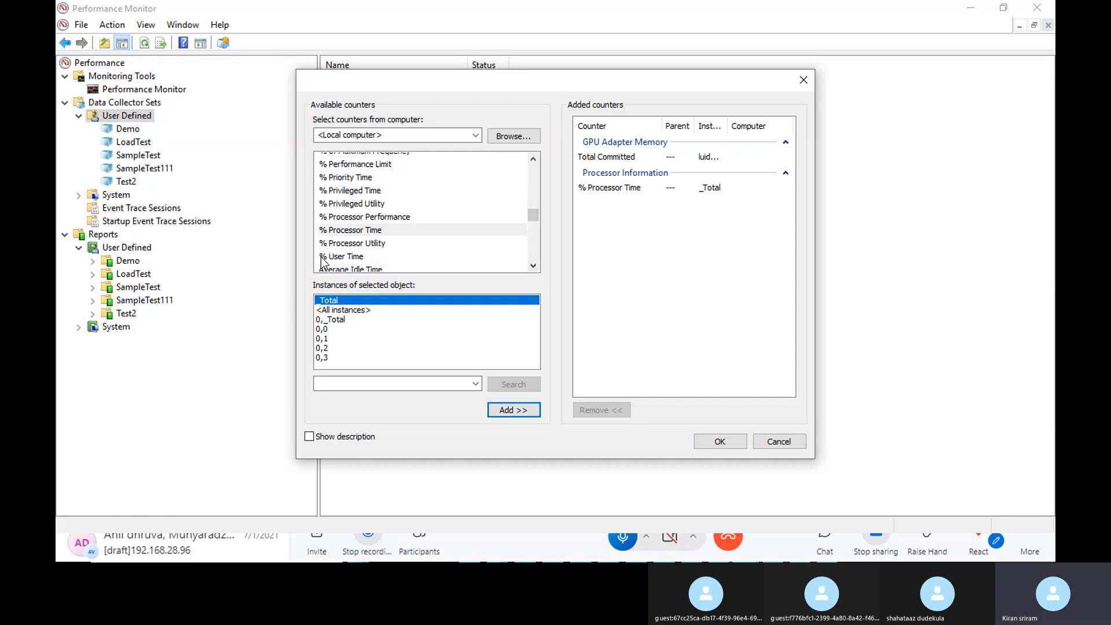
left_click(370, 258)
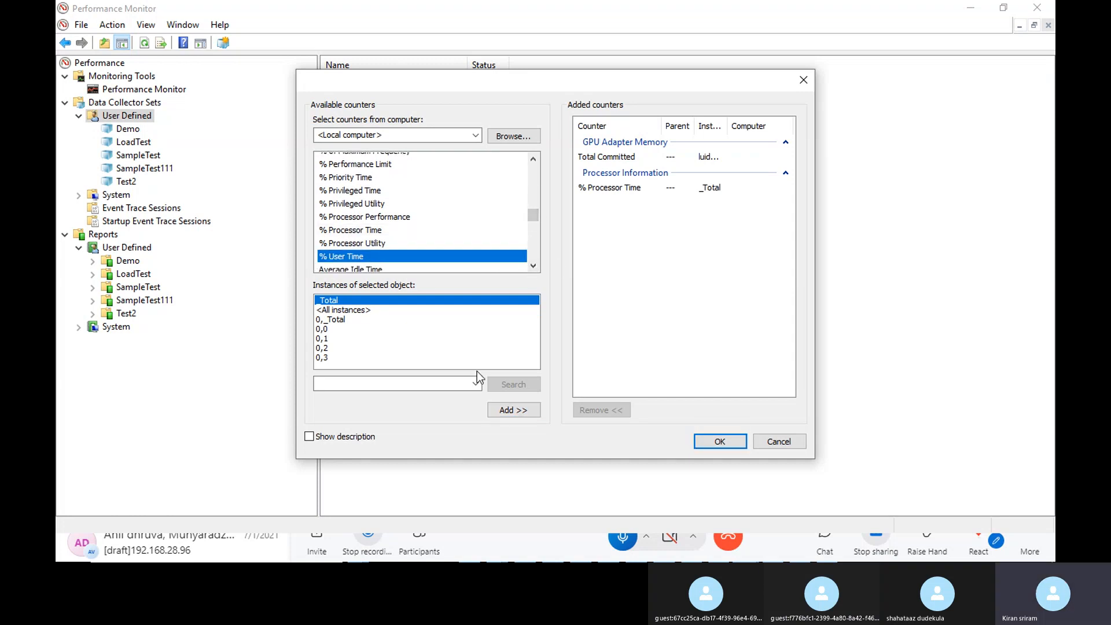
left_click(502, 409)
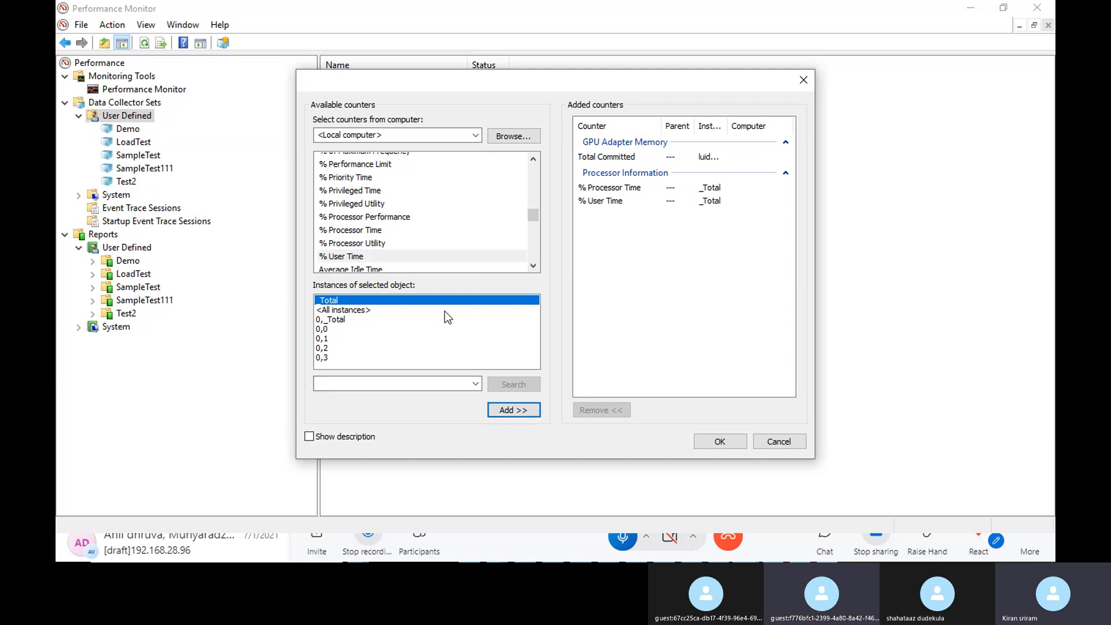
left_click(720, 442)
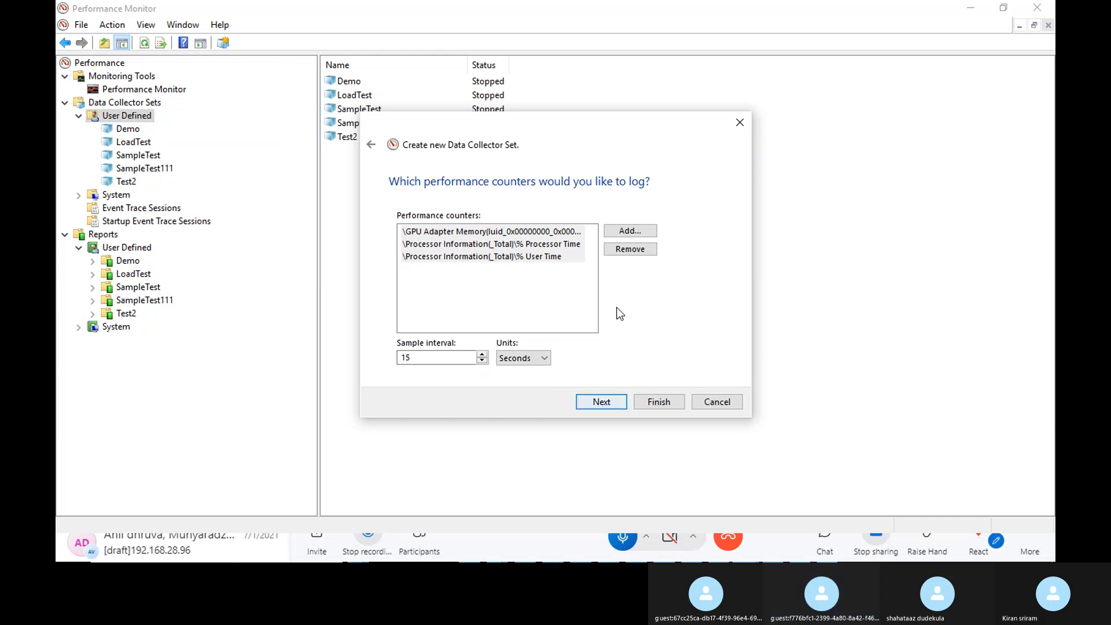
Step: Finish the data collector set with the default root directory %systemdrive%\PerfLogs\Admin\New Data Collector Set, and open the new set
left_click(600, 402)
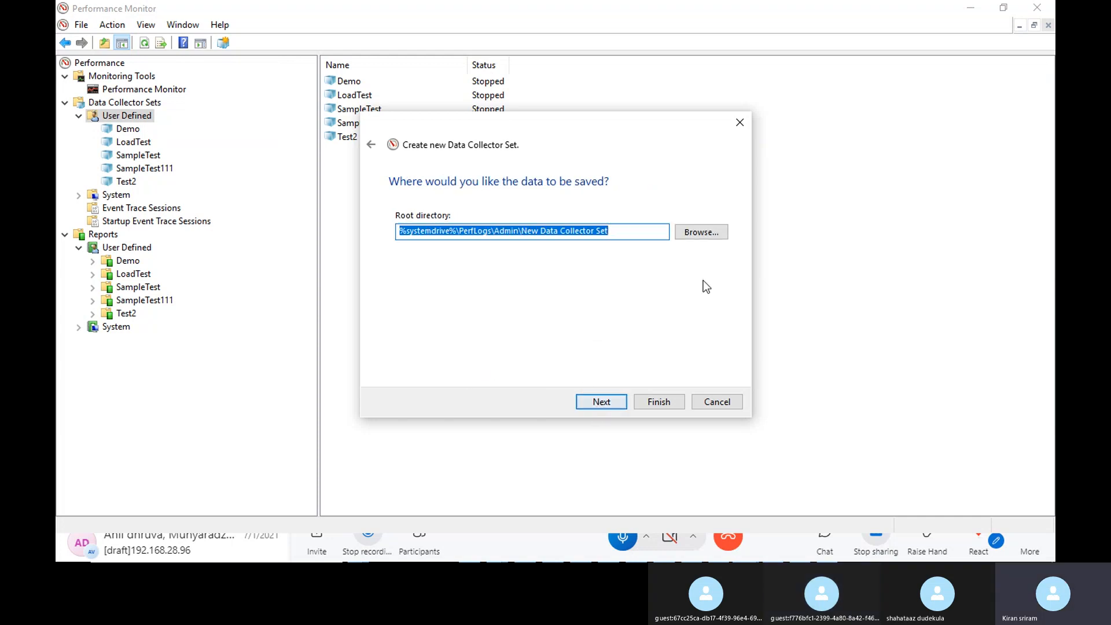
left_click(600, 402)
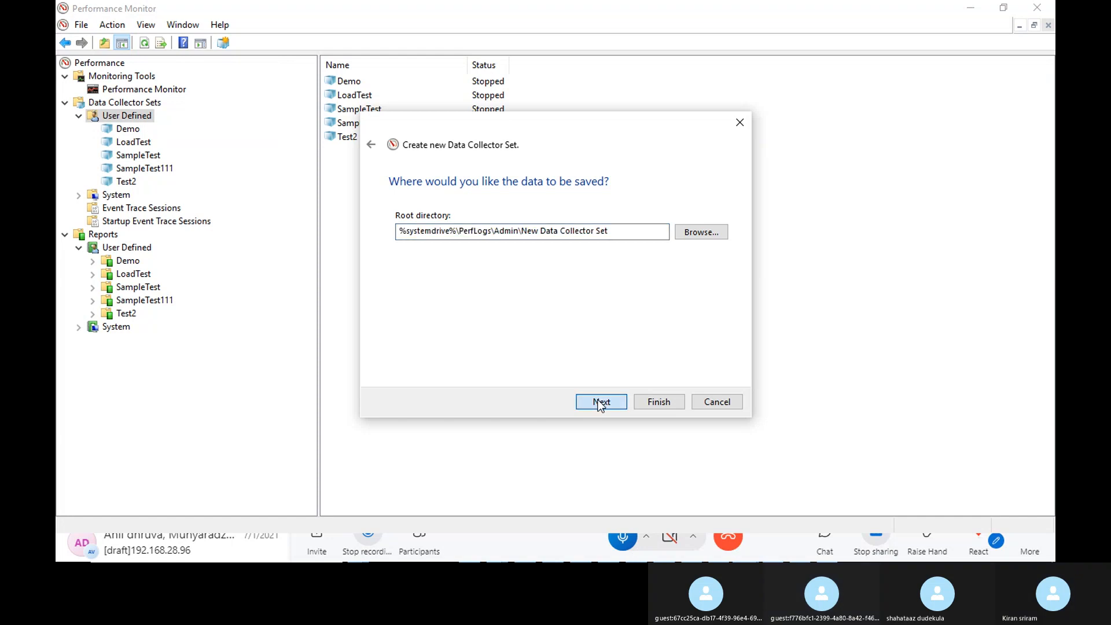
left_click(658, 401)
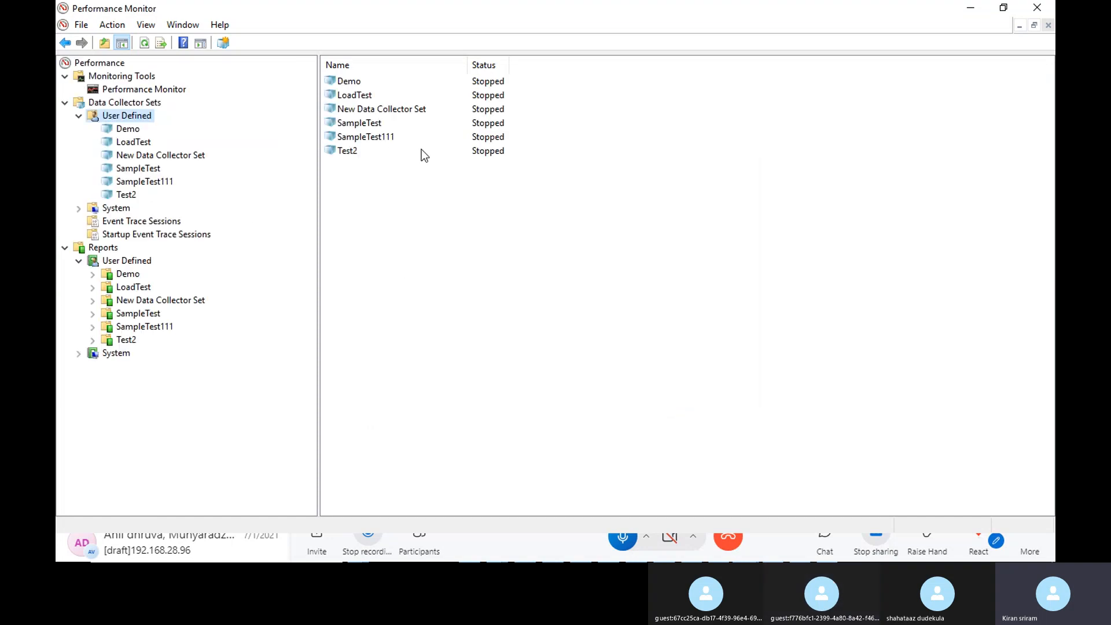
left_click(179, 154)
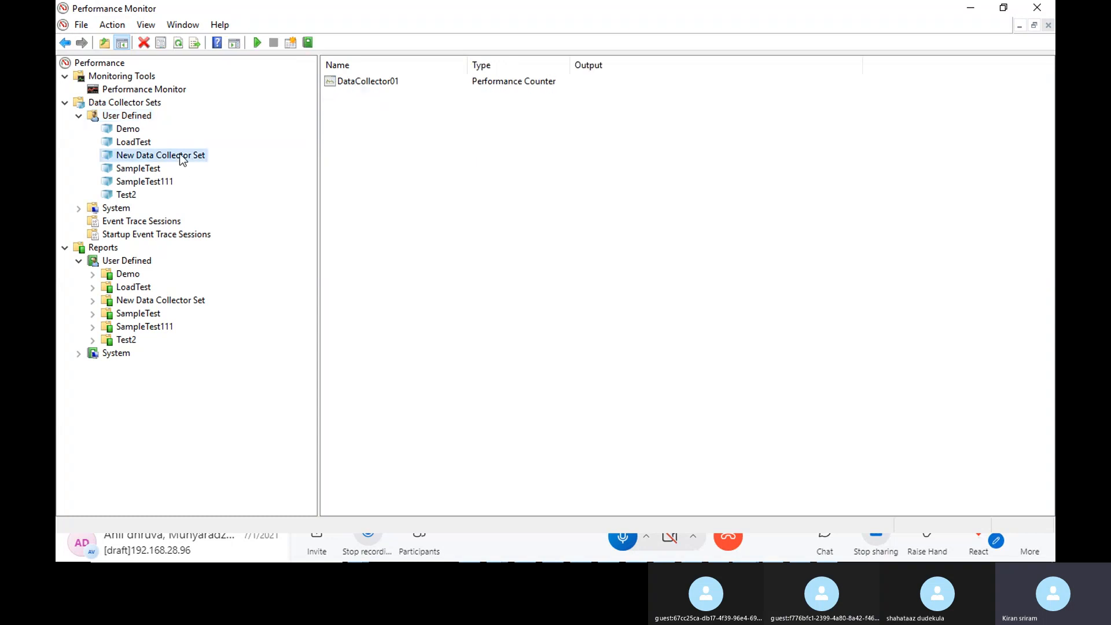
Step: Add a schedule to New Data Collector Set that starts at 7:43 PM every day, beginning 3/2/2023
right_click(180, 155)
left_click(267, 359)
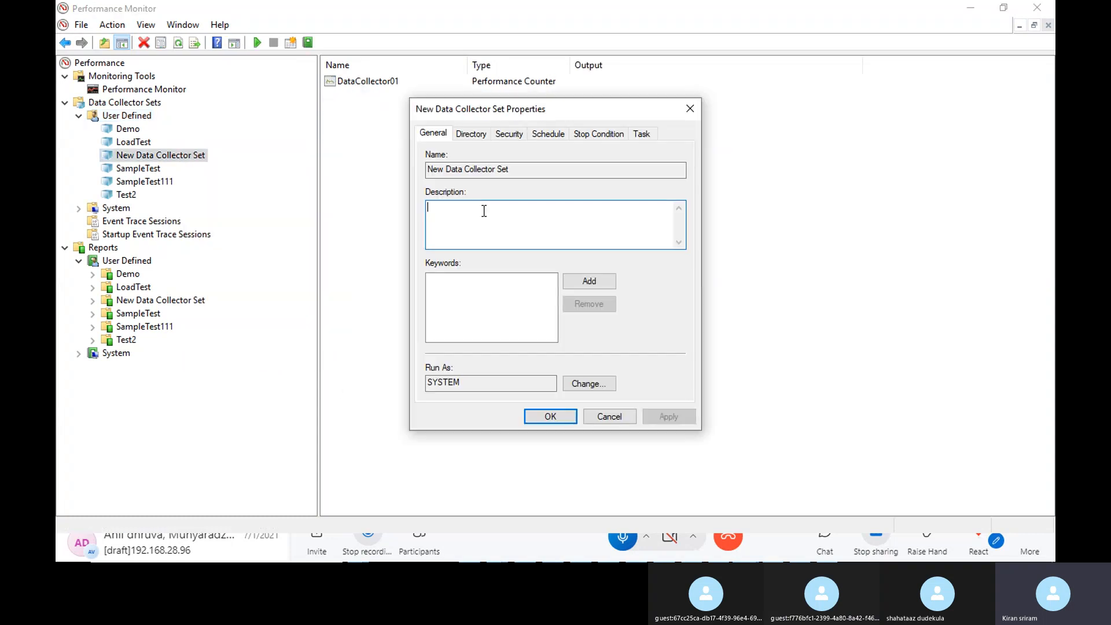
left_click(548, 133)
left_click(454, 362)
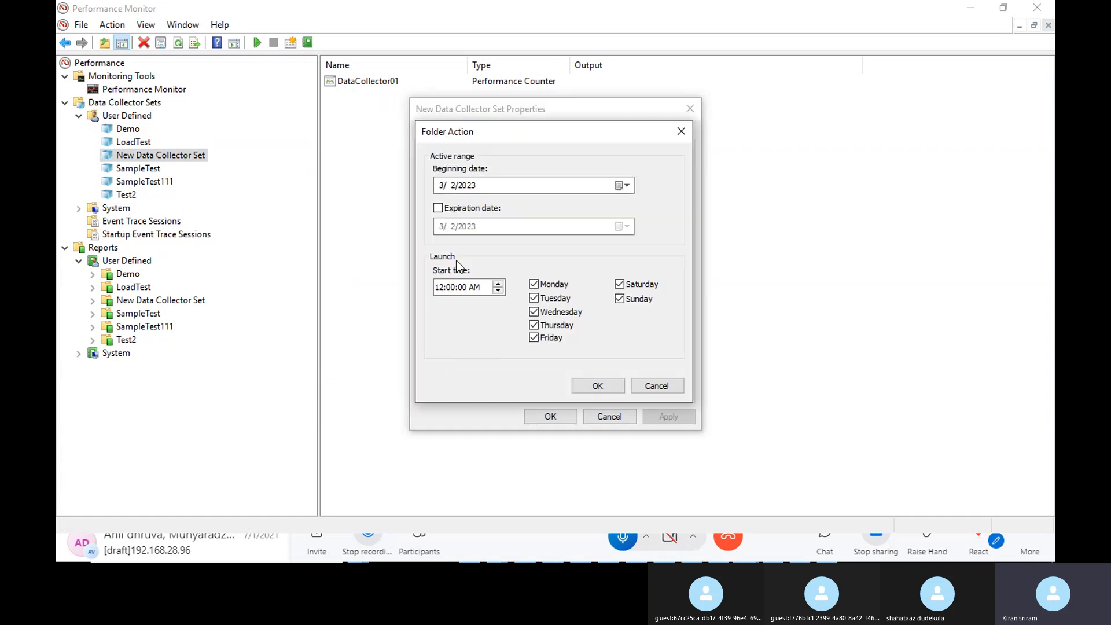
left_click(441, 287)
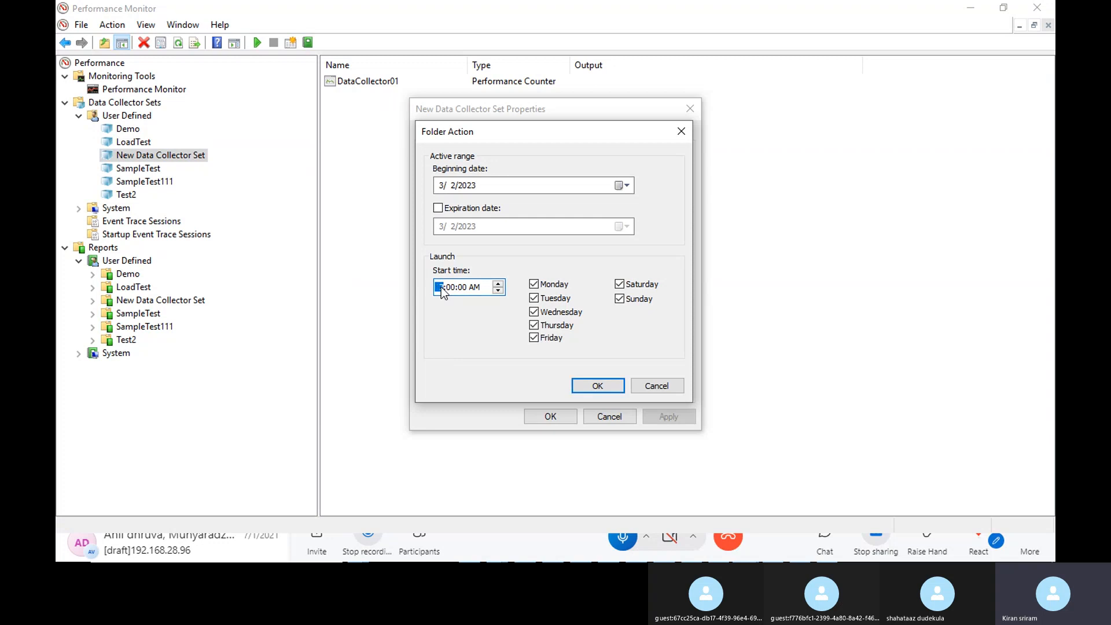
left_click(471, 286)
left_click(596, 389)
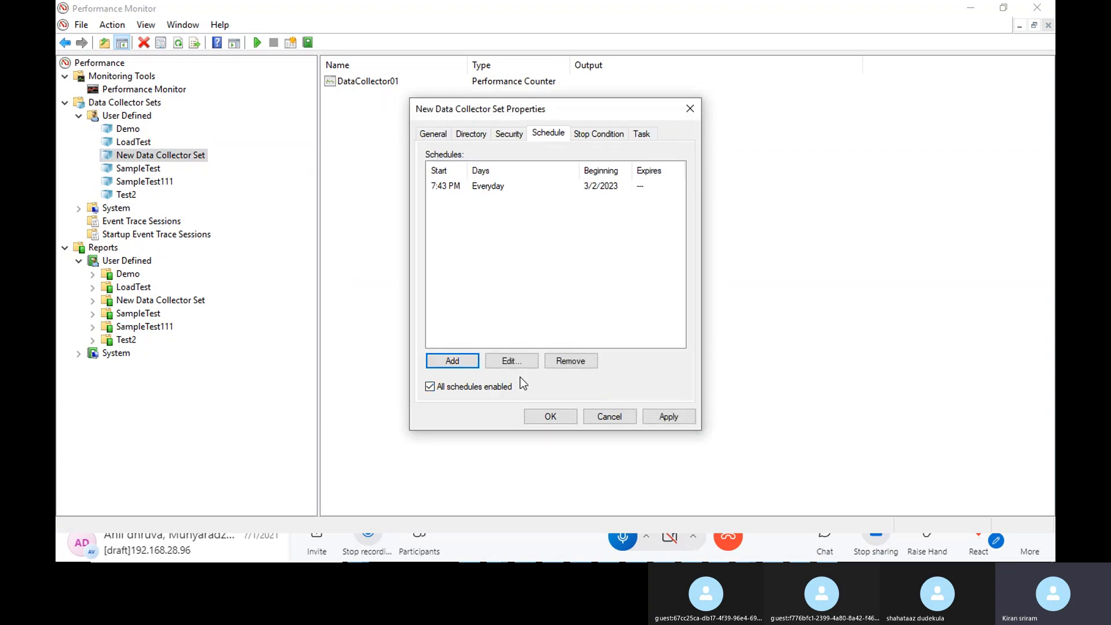
Step: Set the stop condition to an overall duration of 300 seconds with restart at limits, and apply the set's properties
left_click(594, 133)
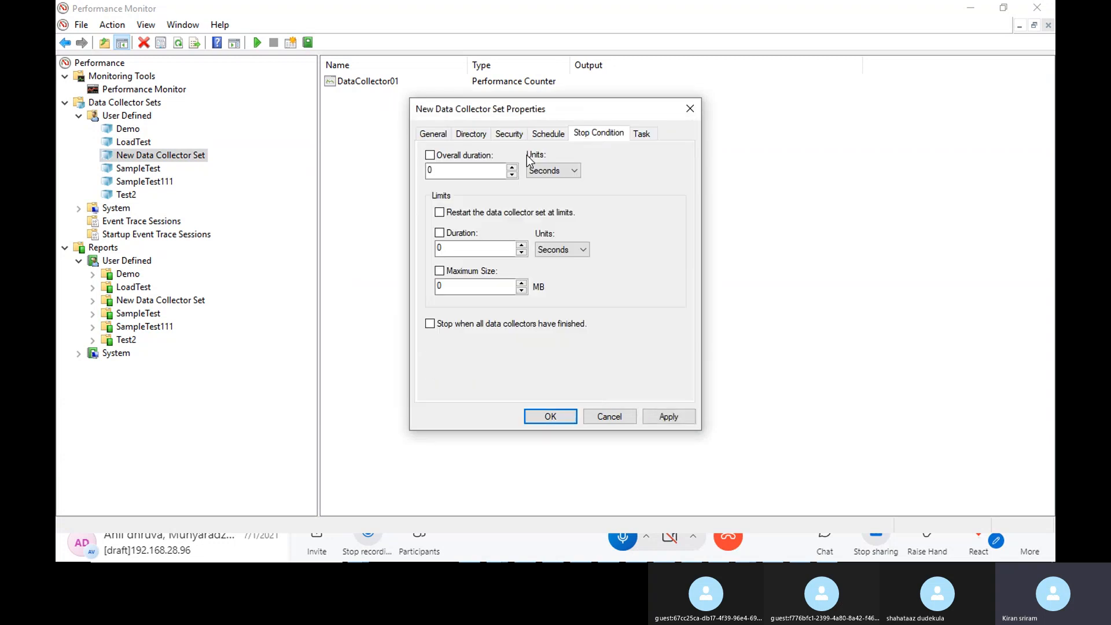
left_click(430, 155)
type("300")
left_click(439, 212)
left_click(671, 418)
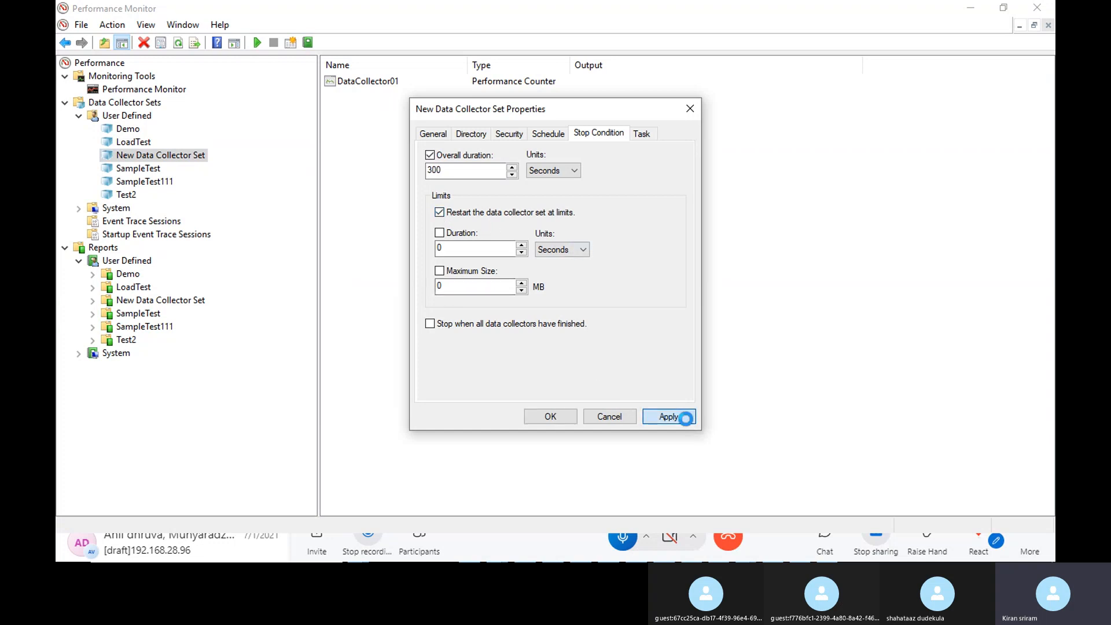
left_click(562, 418)
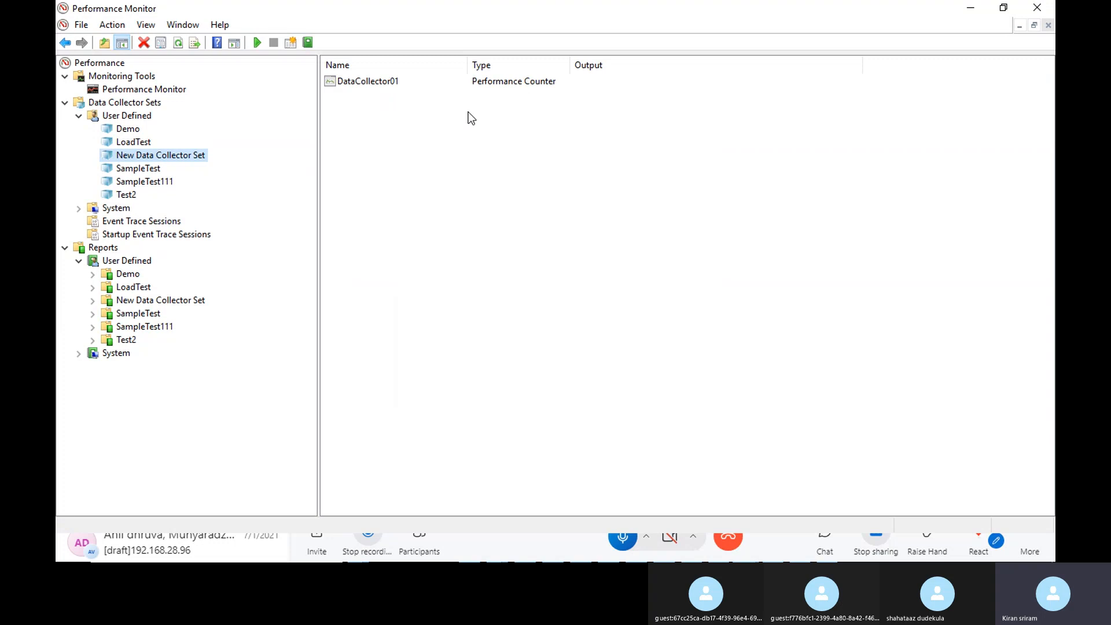
Step: Review the performance counters and sampling settings in the properties of DataCollector01, and close them without changes
left_click(484, 83)
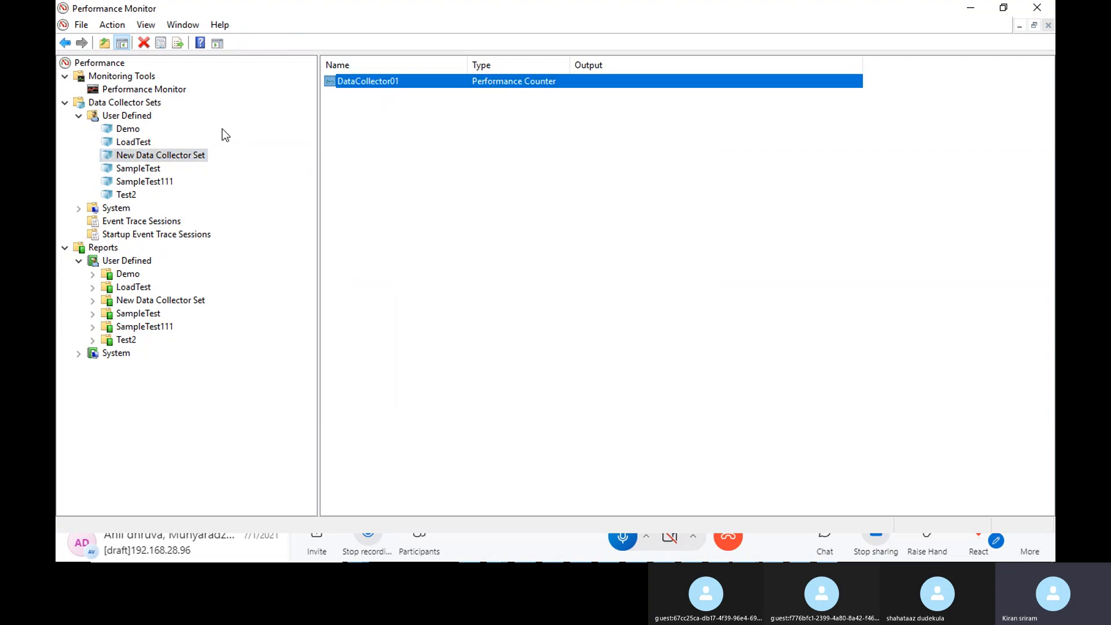
right_click(503, 86)
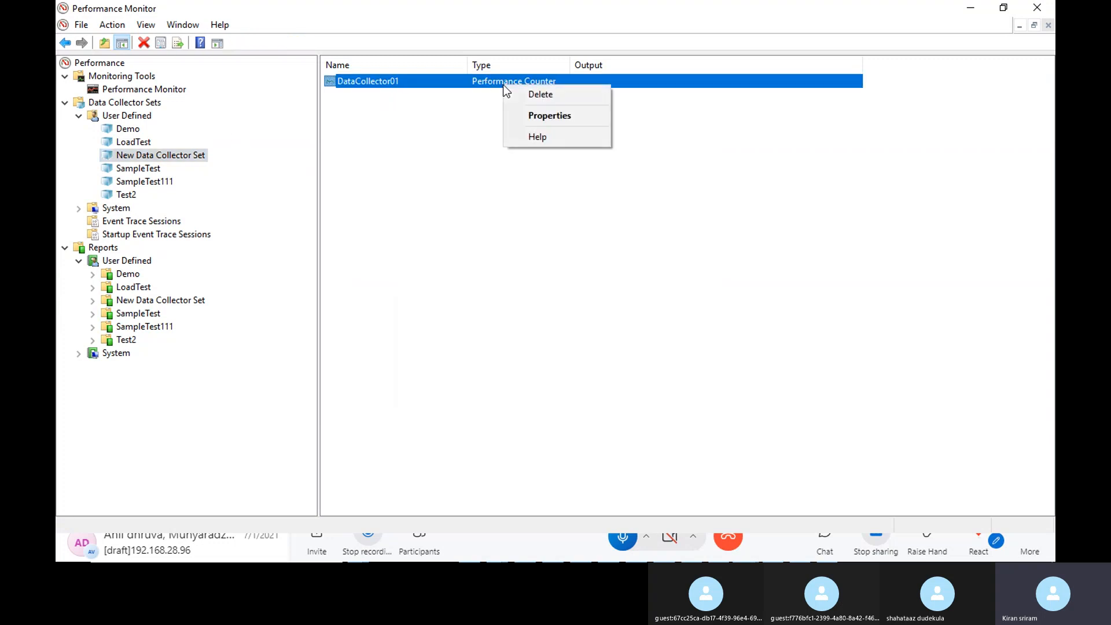
left_click(560, 119)
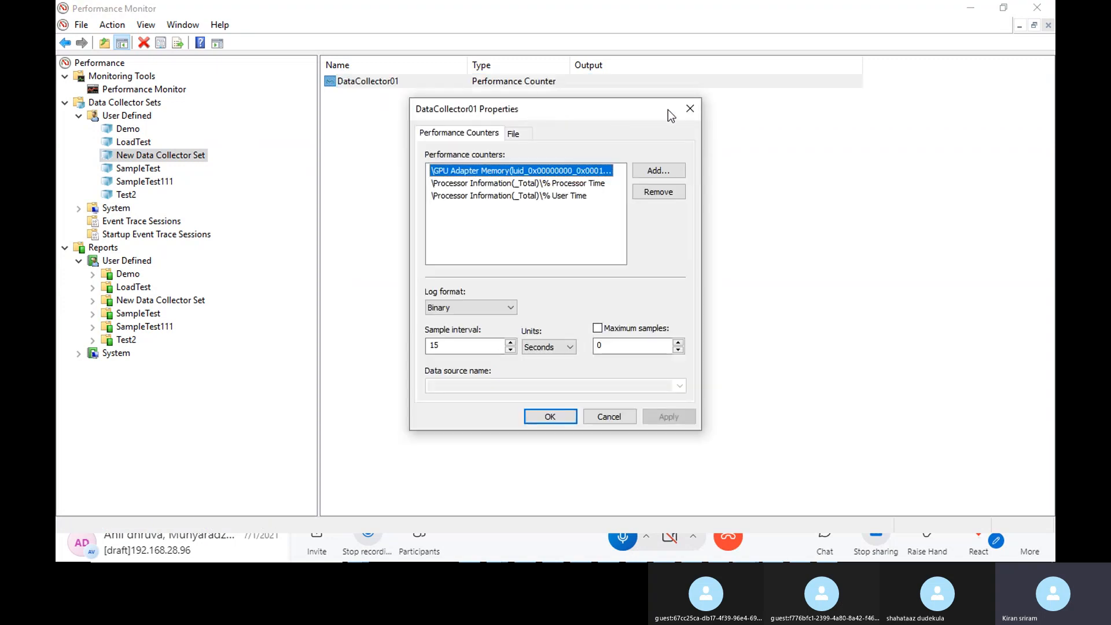
left_click(689, 109)
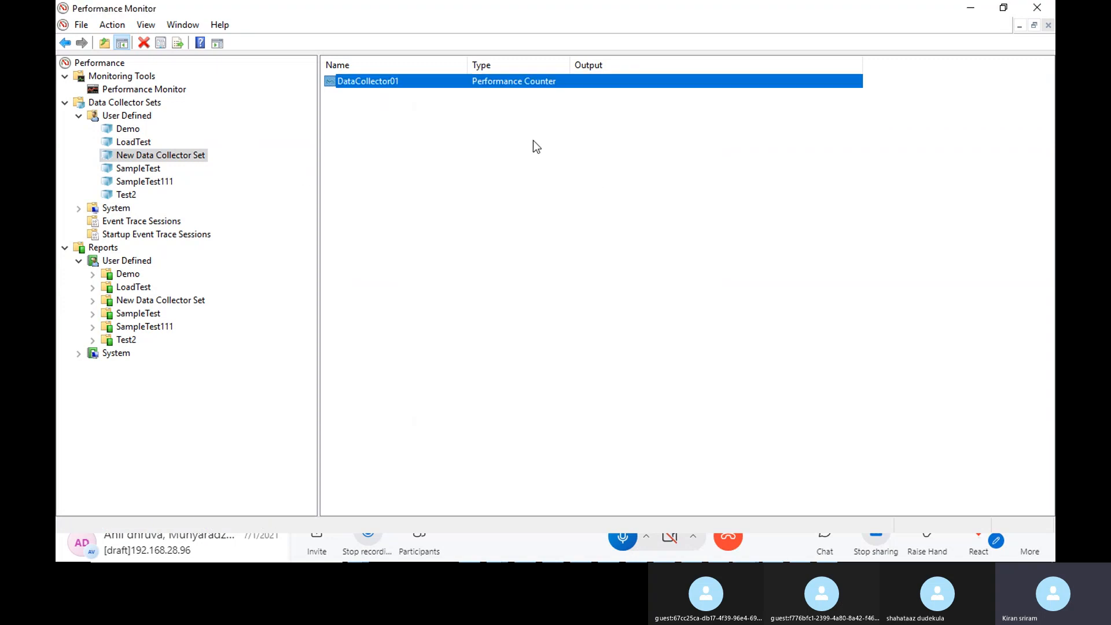
right_click(187, 155)
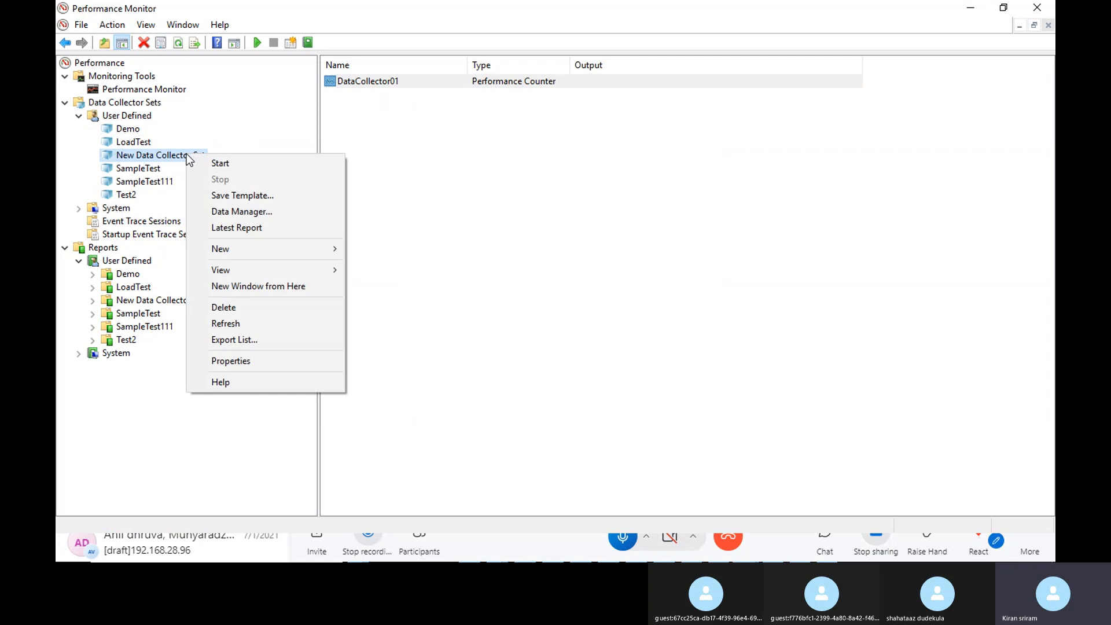
left_click(548, 216)
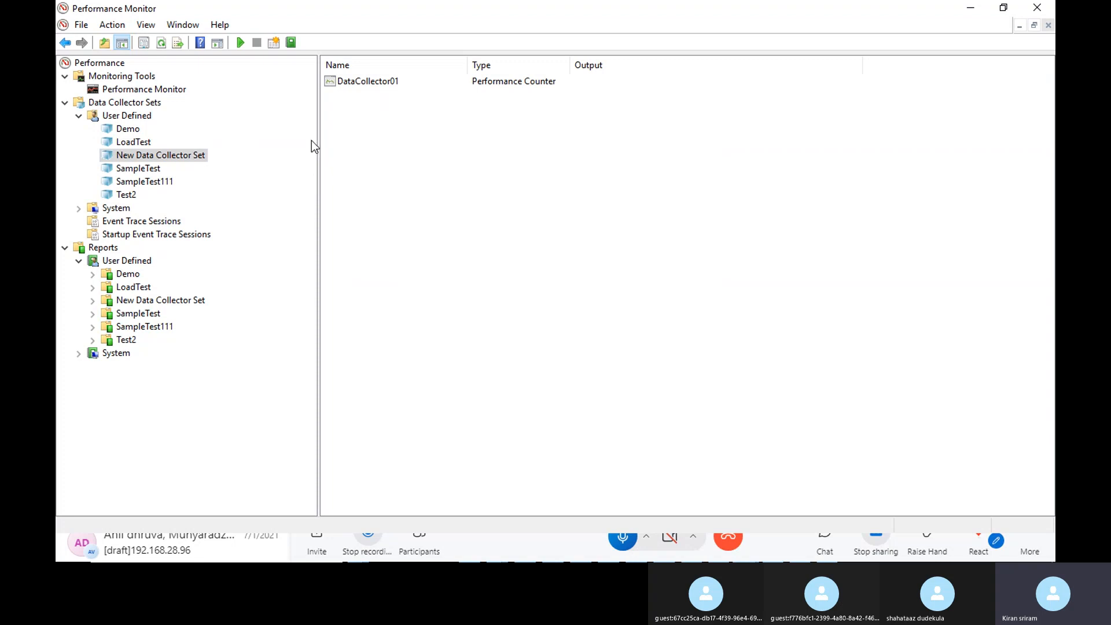
right_click(178, 157)
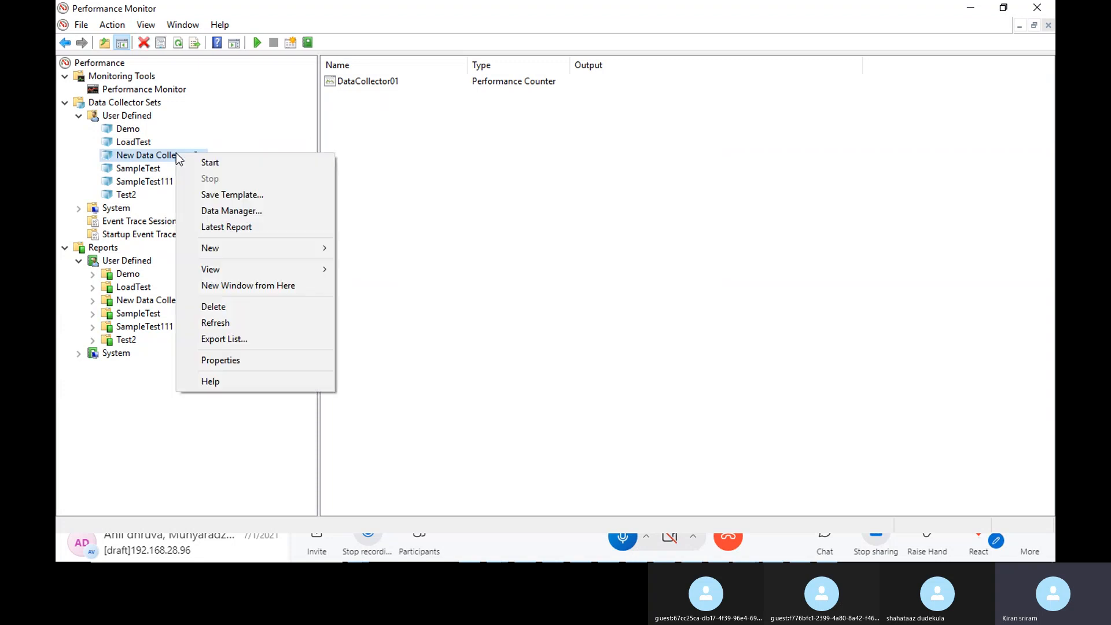
left_click(486, 198)
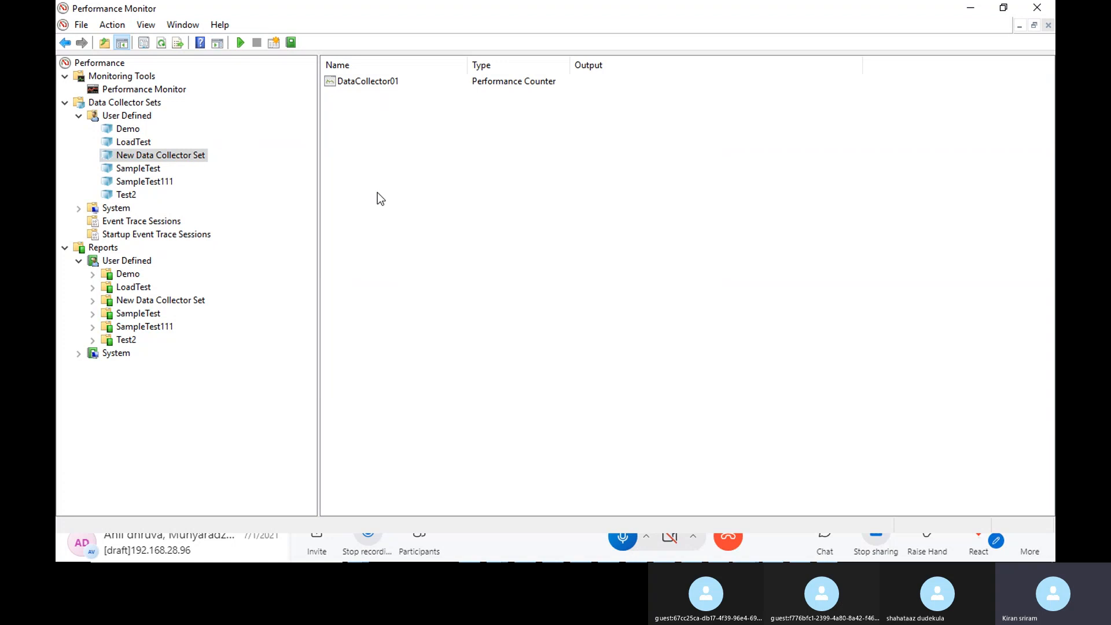
right_click(198, 155)
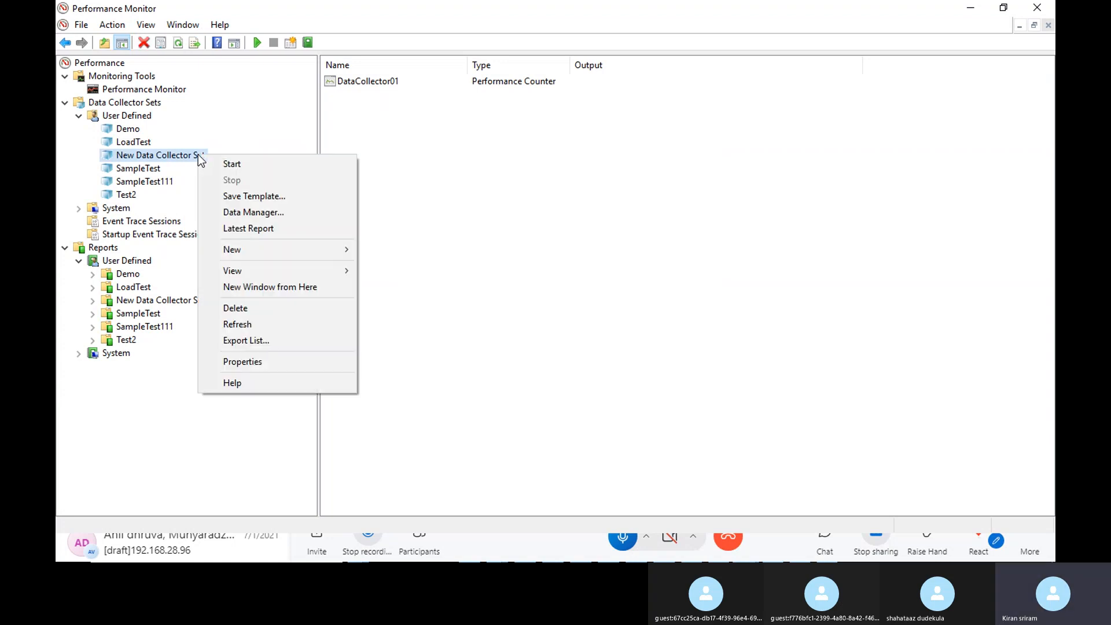
left_click(526, 207)
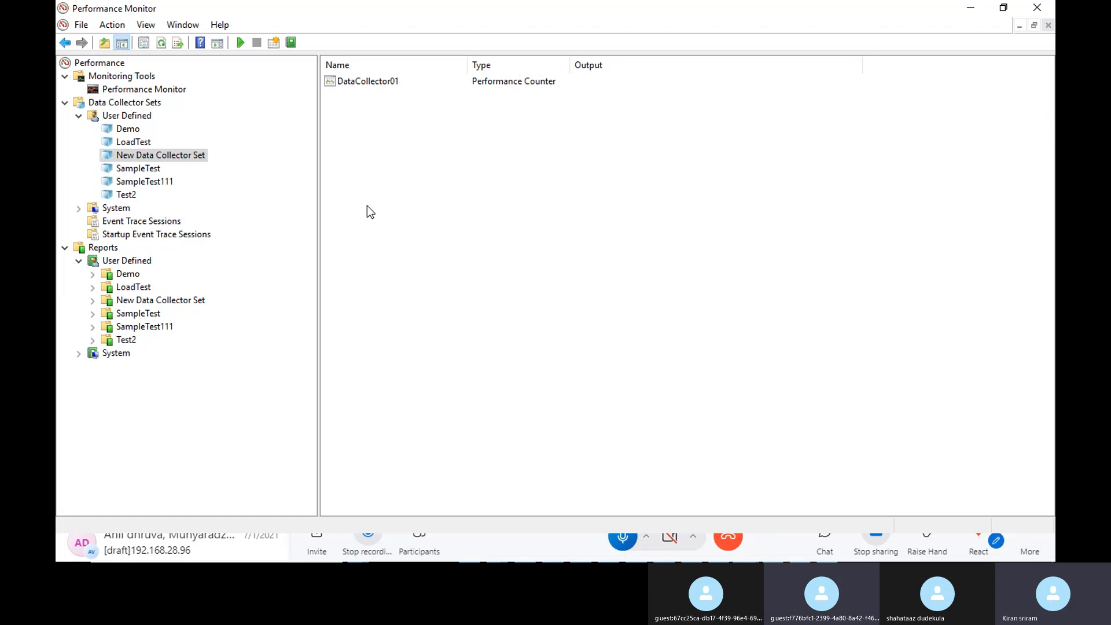
Step: Start New Data Collector Set manually and stop the run
right_click(186, 160)
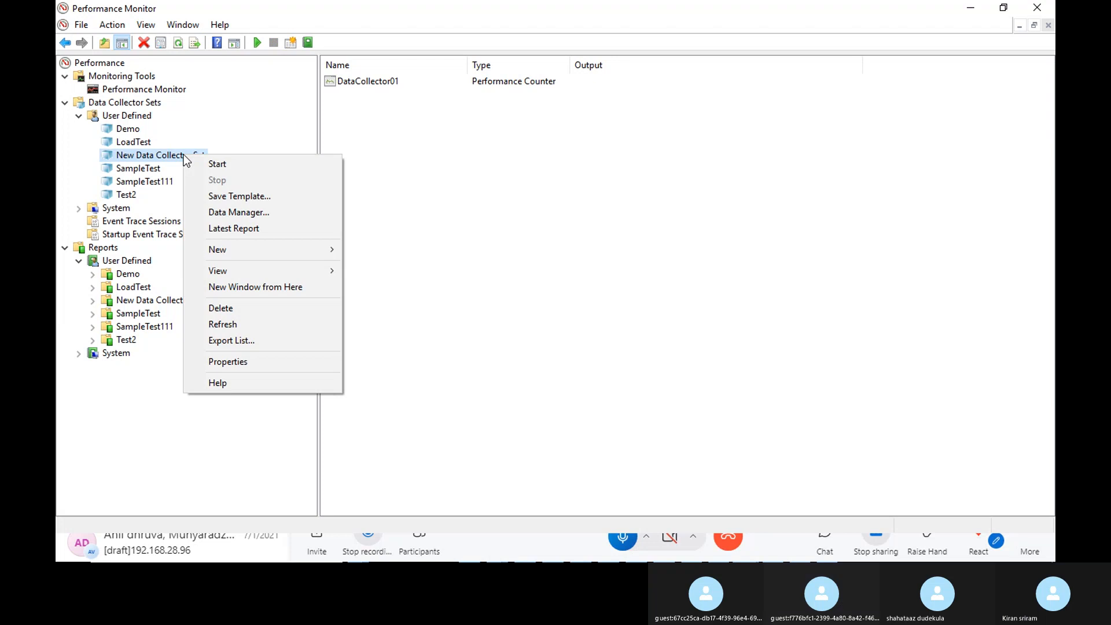
left_click(217, 163)
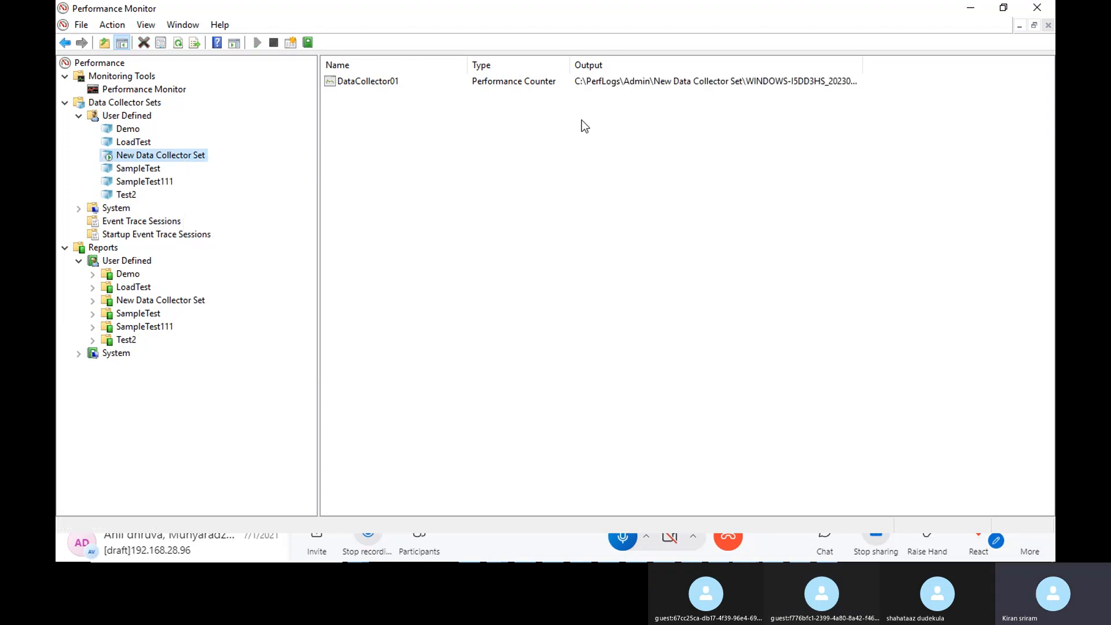
right_click(161, 156)
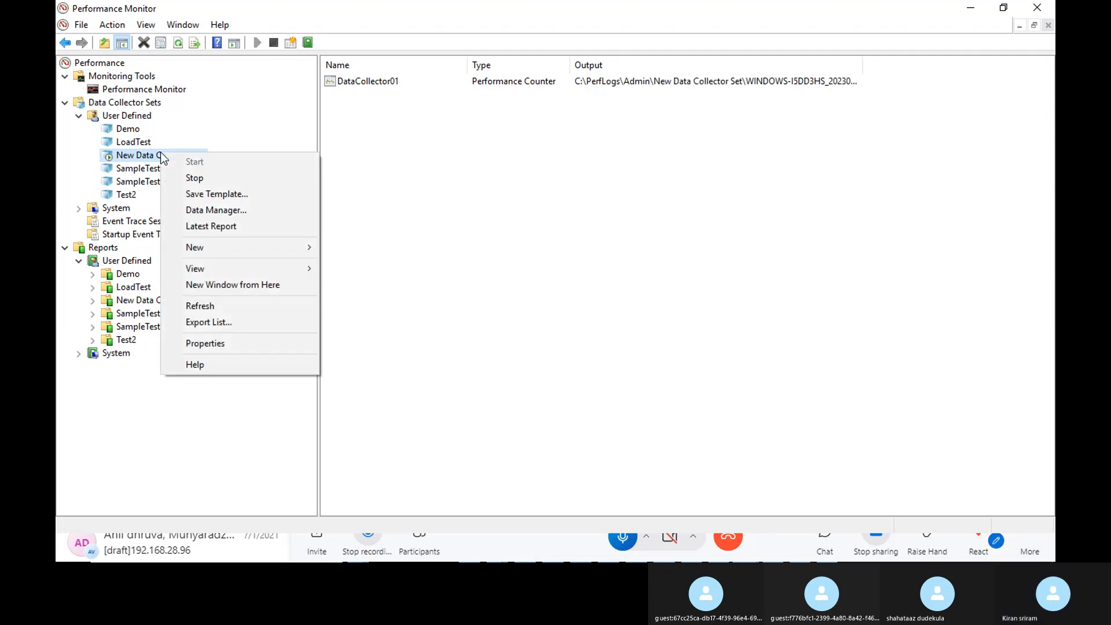
left_click(204, 178)
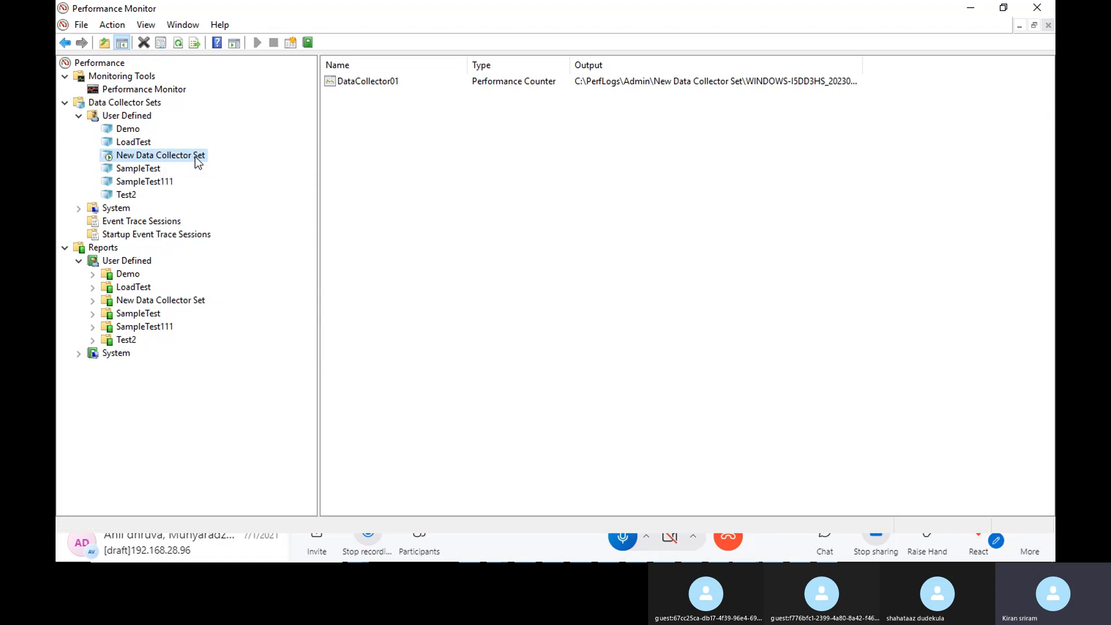
Step: Run New Data Collector Set a second time, stop it, and leave a third run collecting
right_click(196, 156)
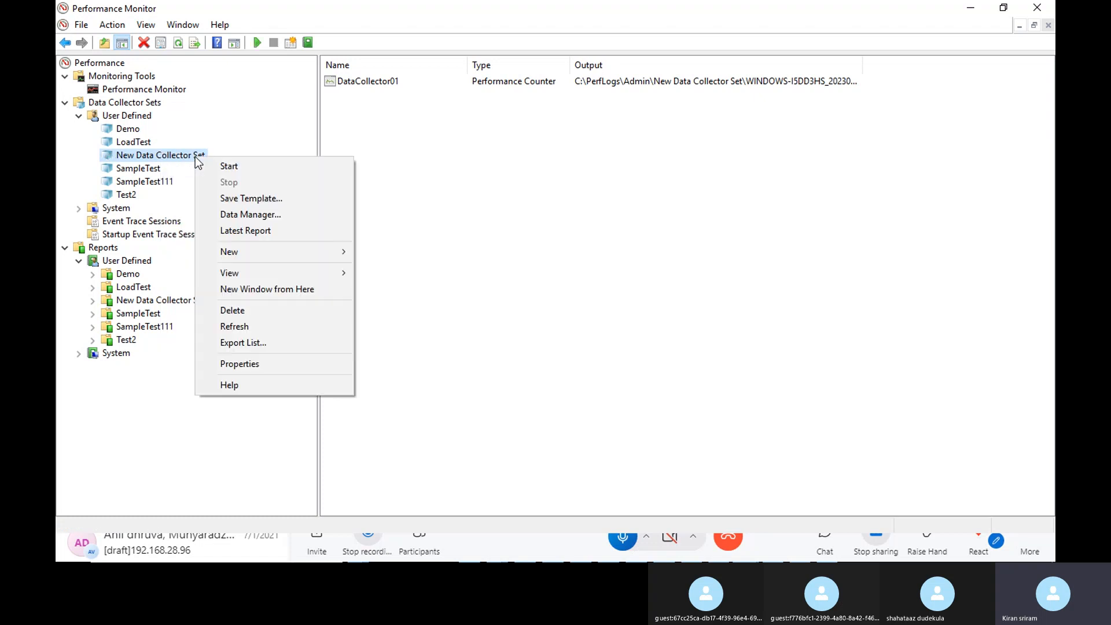
left_click(239, 165)
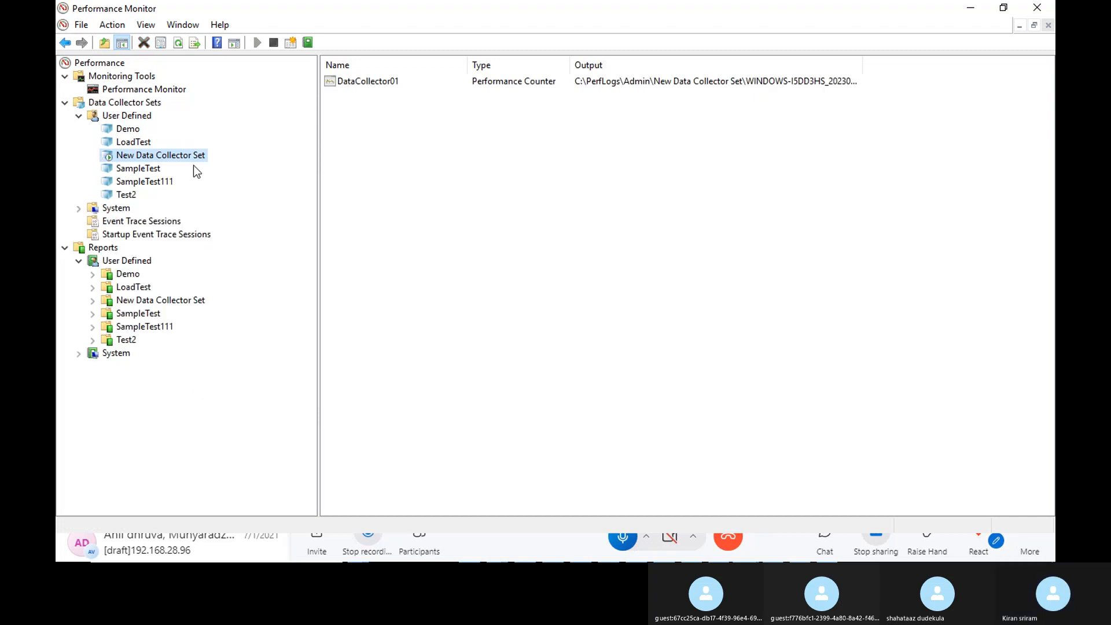
right_click(179, 157)
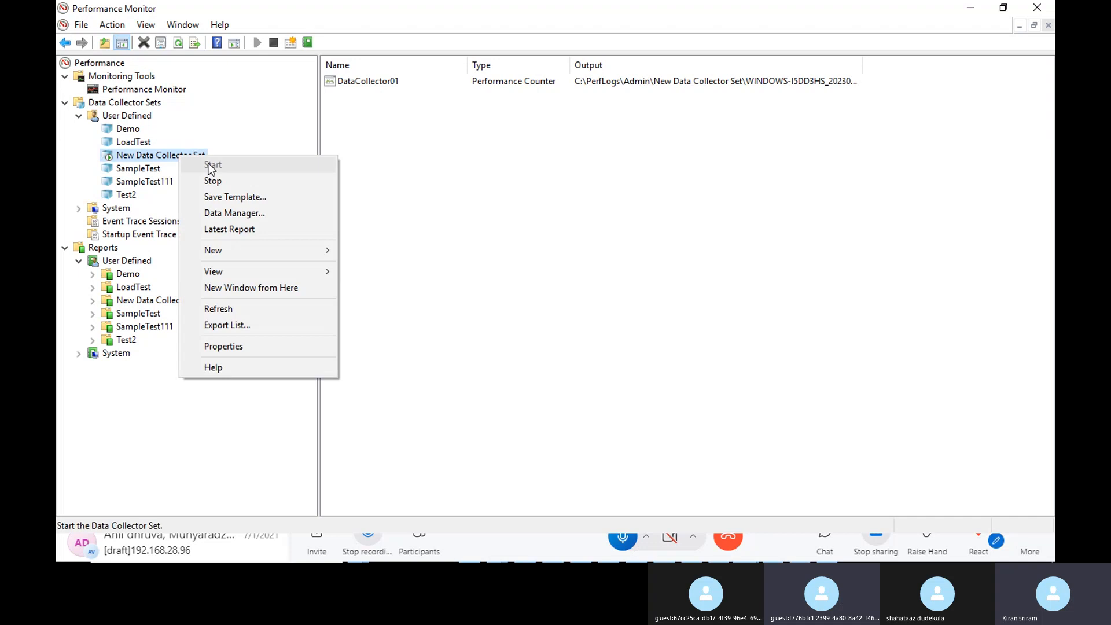
left_click(218, 180)
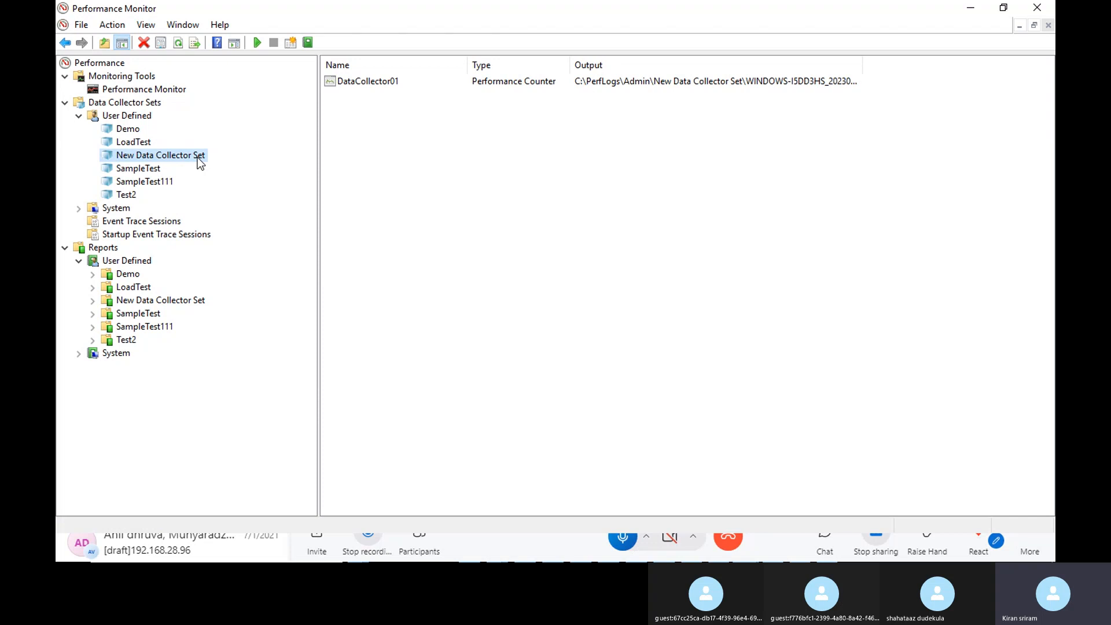
right_click(199, 163)
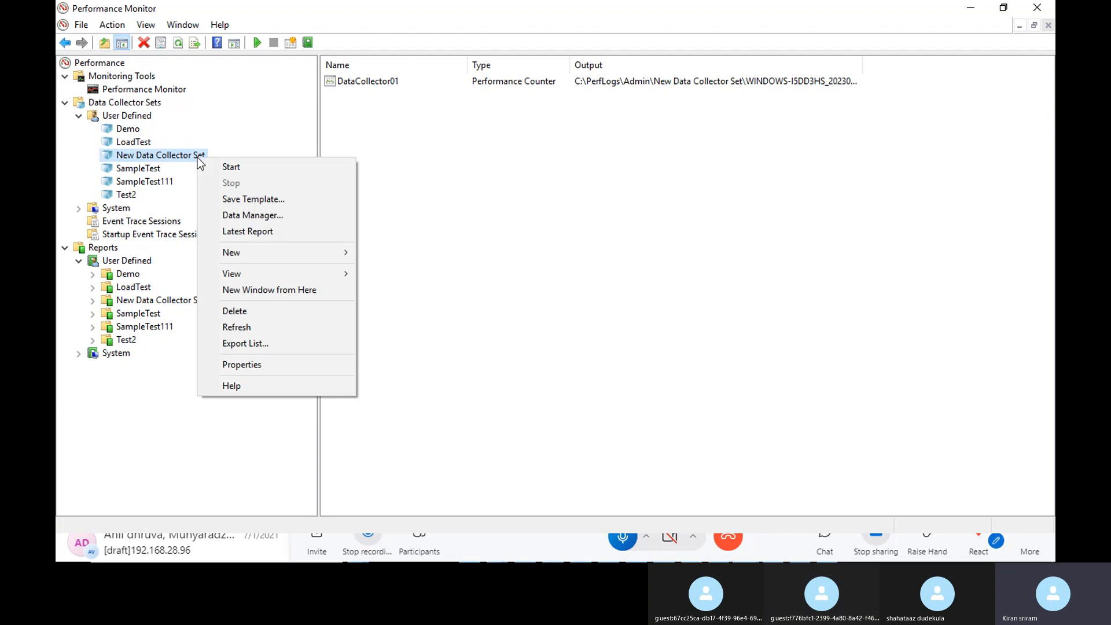
left_click(275, 166)
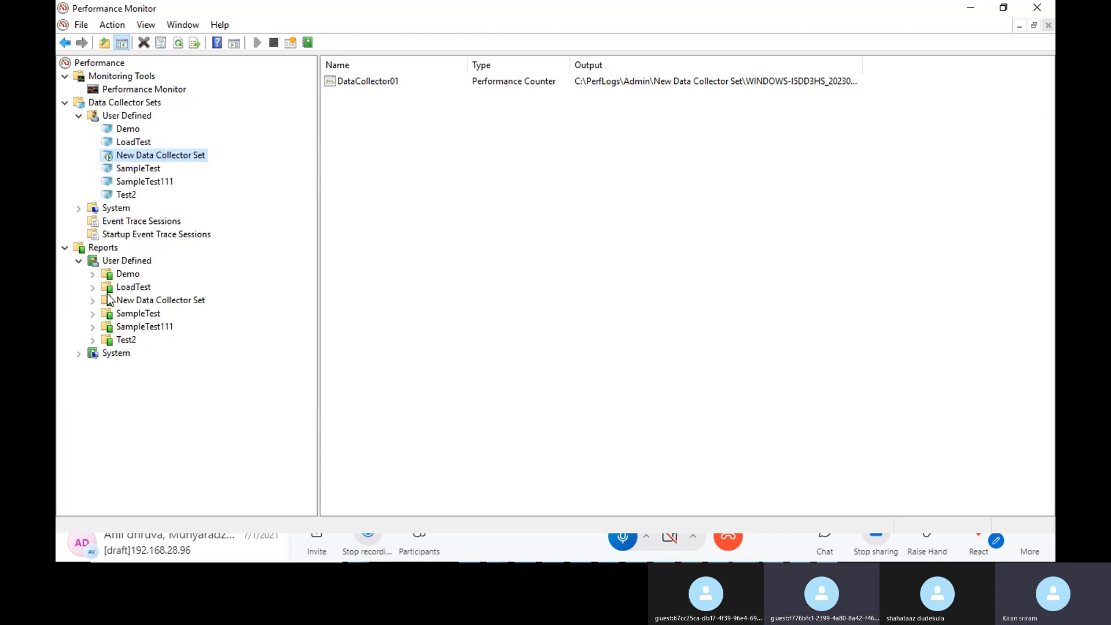
Step: Expand the user-defined reports of New Data Collector Set and view the reports ending in 000001, 000002 and 000003
left_click(91, 301)
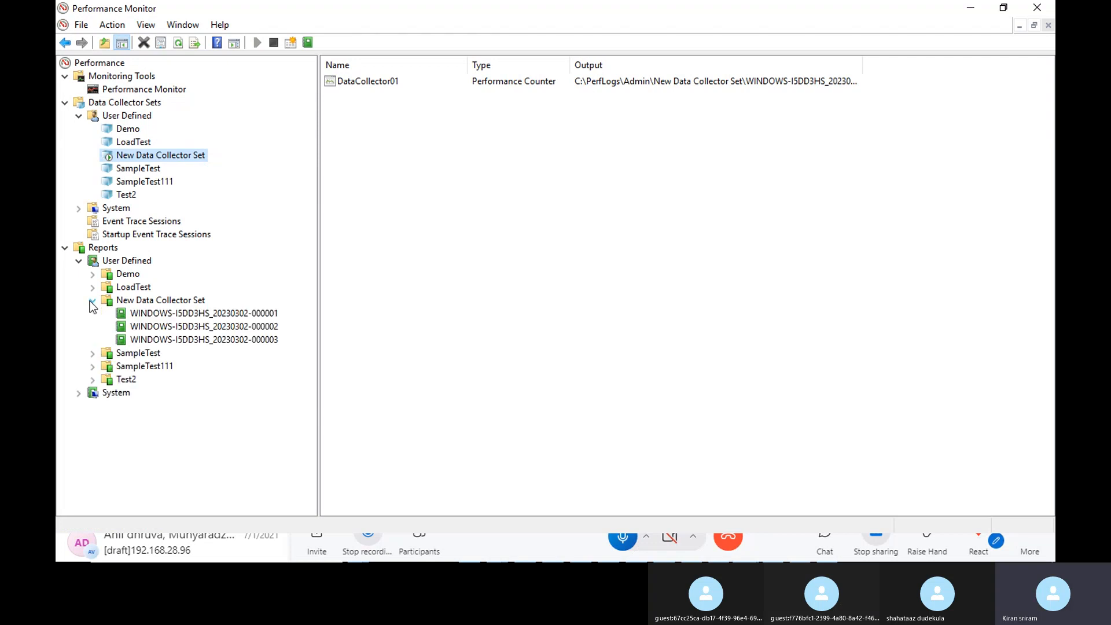
left_click(176, 314)
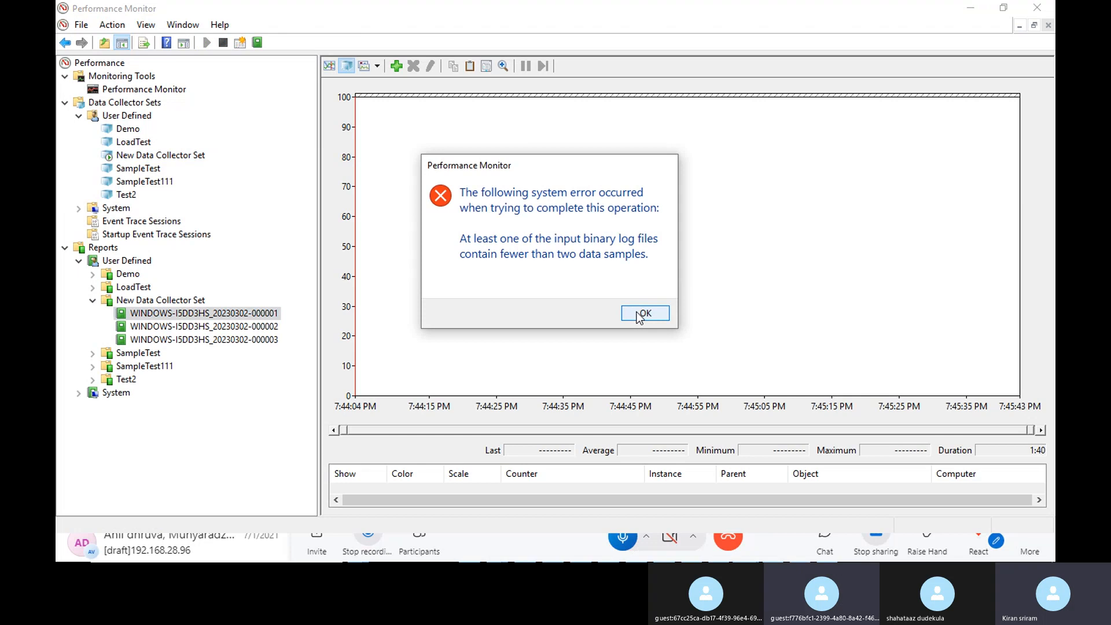
left_click(640, 313)
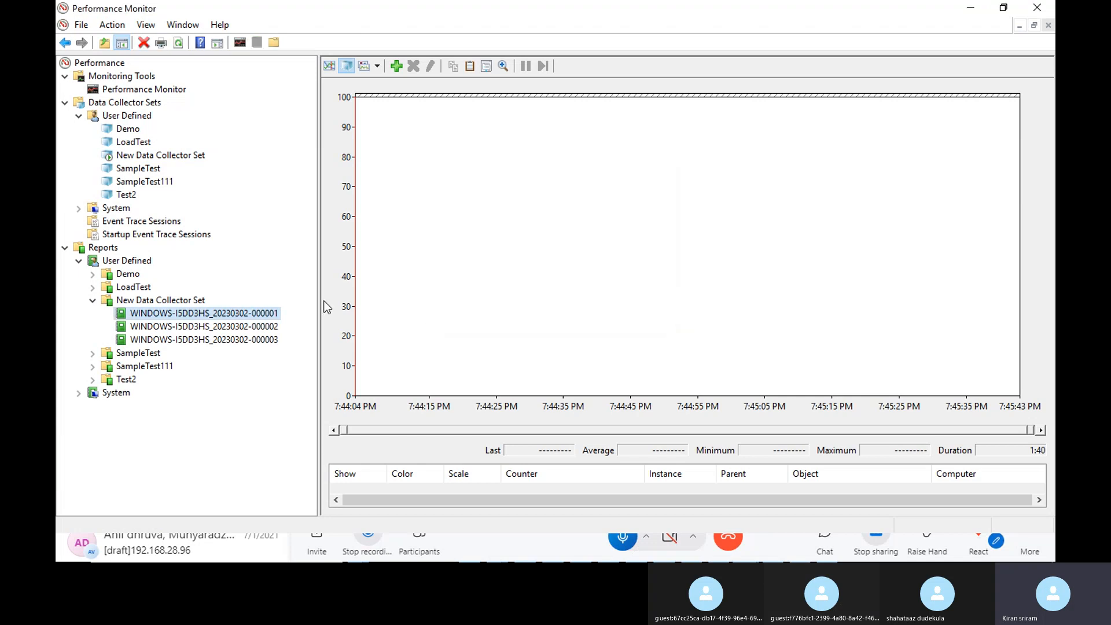
left_click(236, 328)
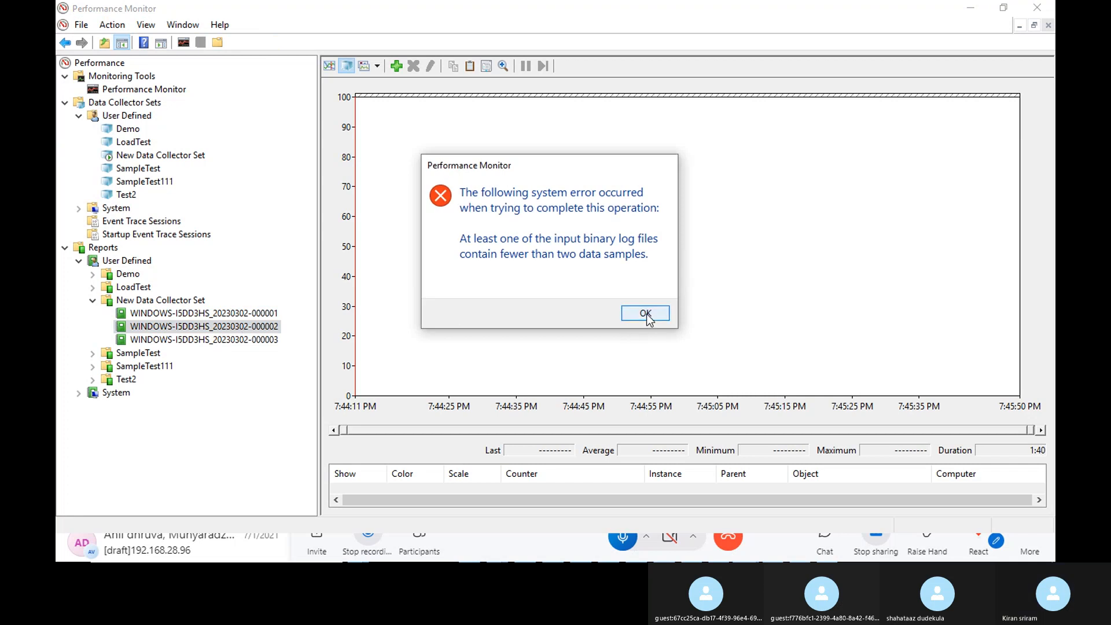
left_click(645, 314)
left_click(225, 340)
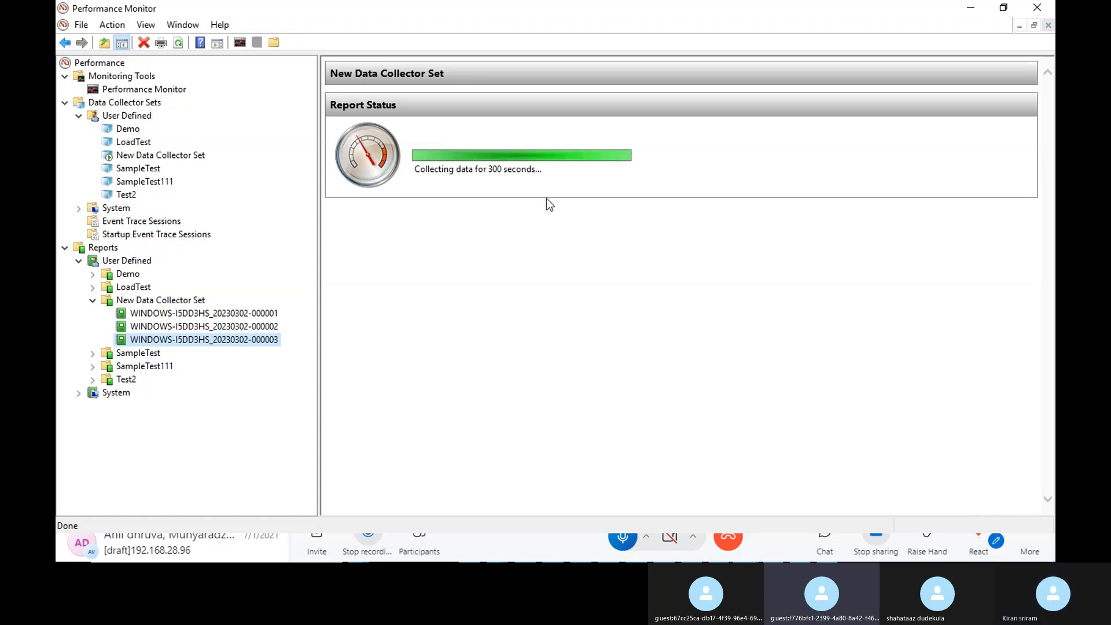
Step: Delete the report ending in 000001 from the New Data Collector Set reports
left_click(222, 316)
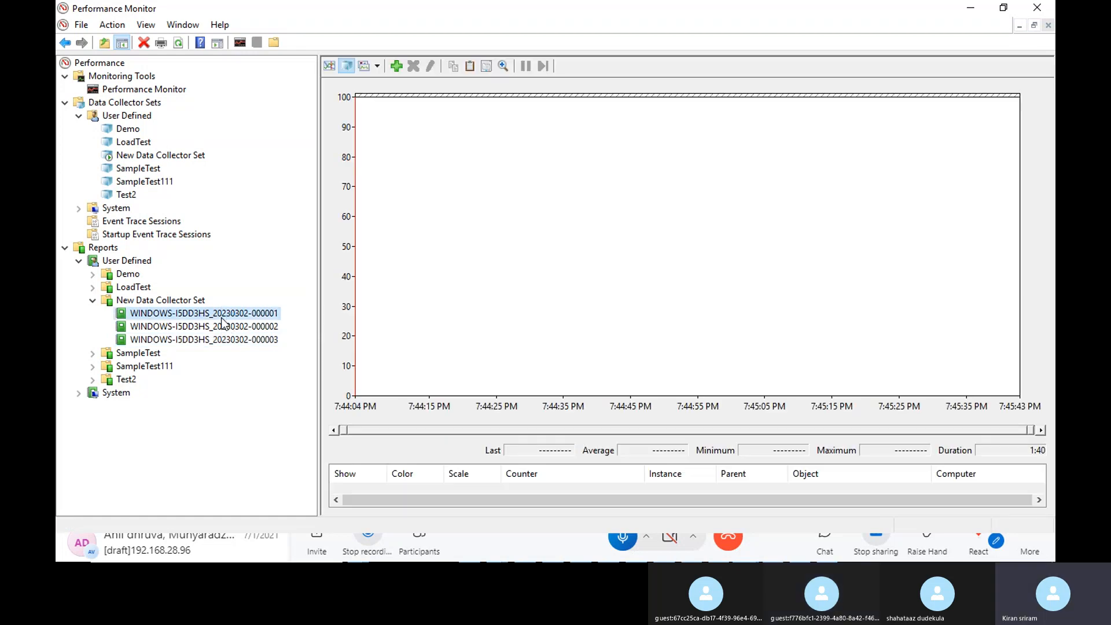
left_click(222, 323)
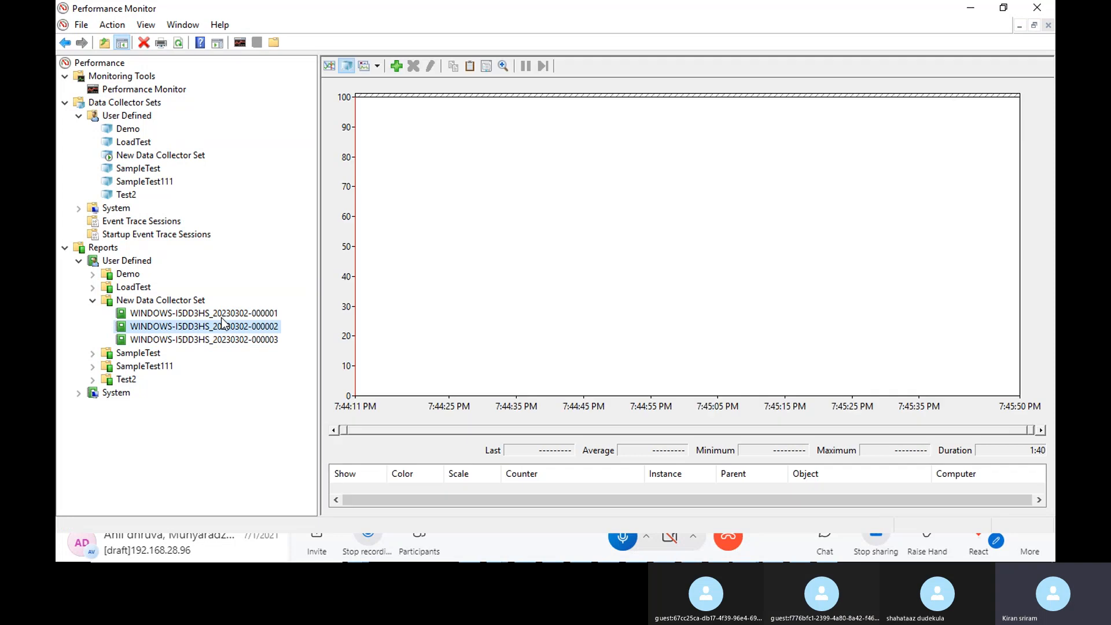
left_click(222, 316)
right_click(222, 318)
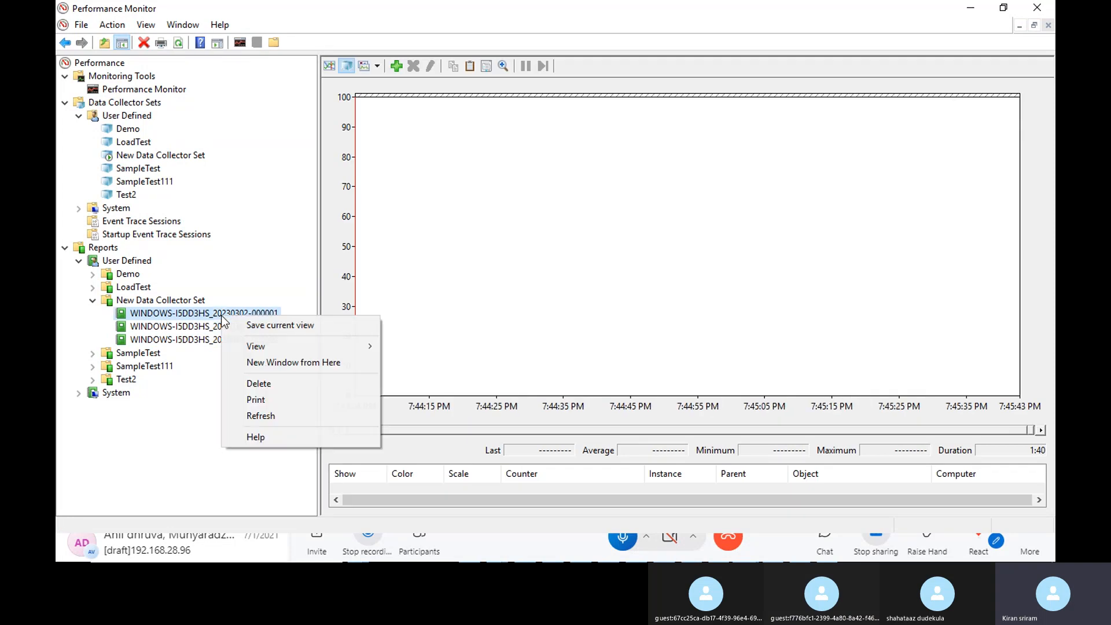
left_click(310, 385)
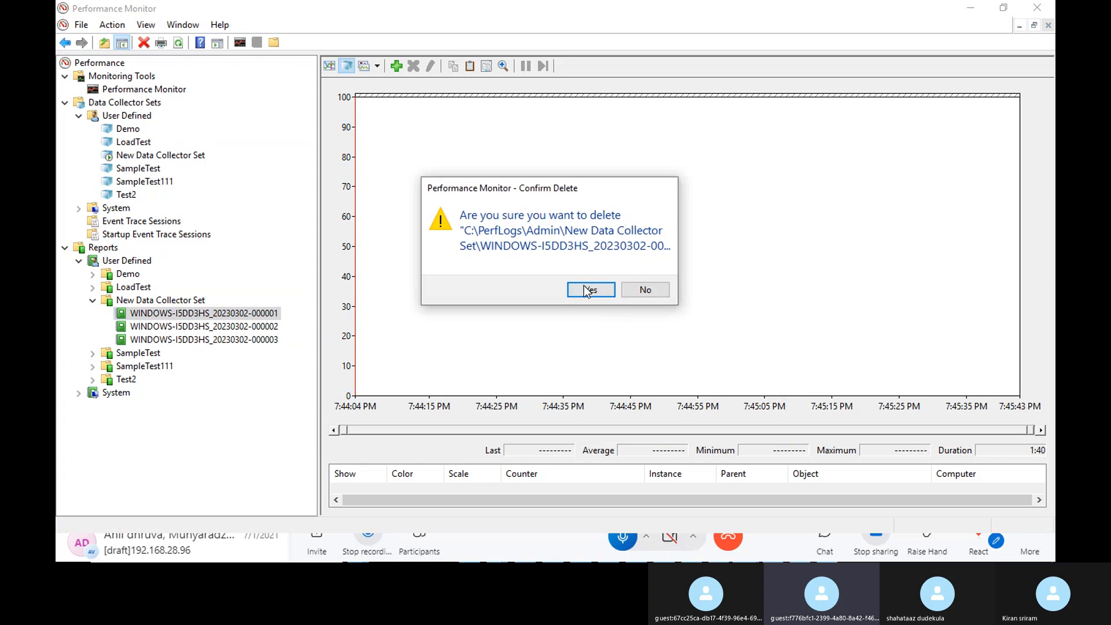
left_click(589, 290)
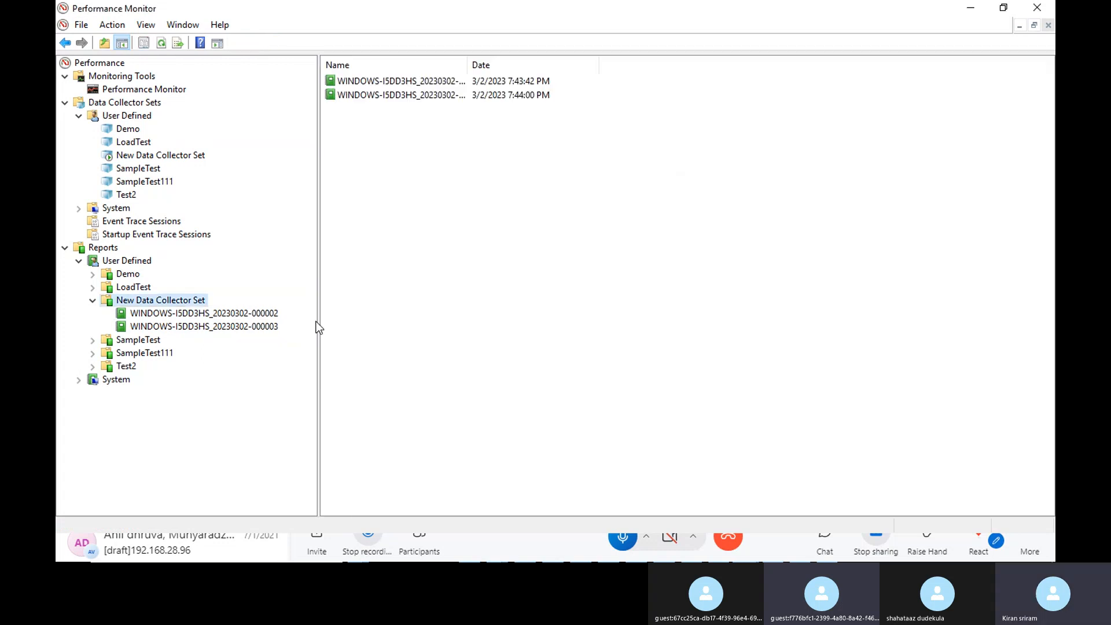
Step: Delete the report ending in 000002 from New Data Collector Set and open the report ending in 000003
right_click(229, 317)
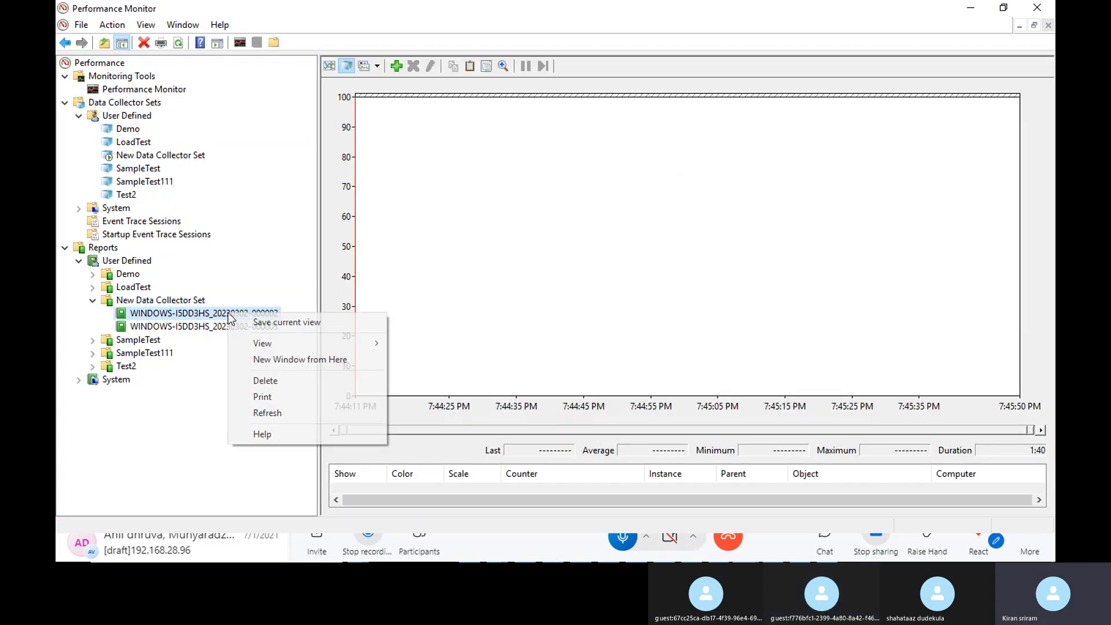
left_click(311, 384)
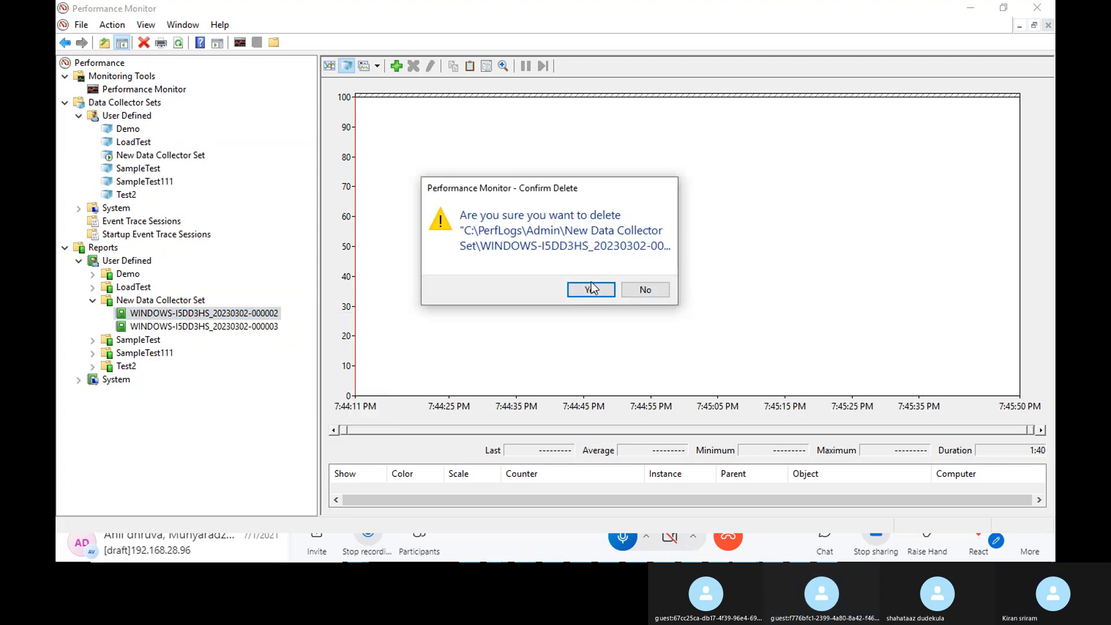
left_click(590, 289)
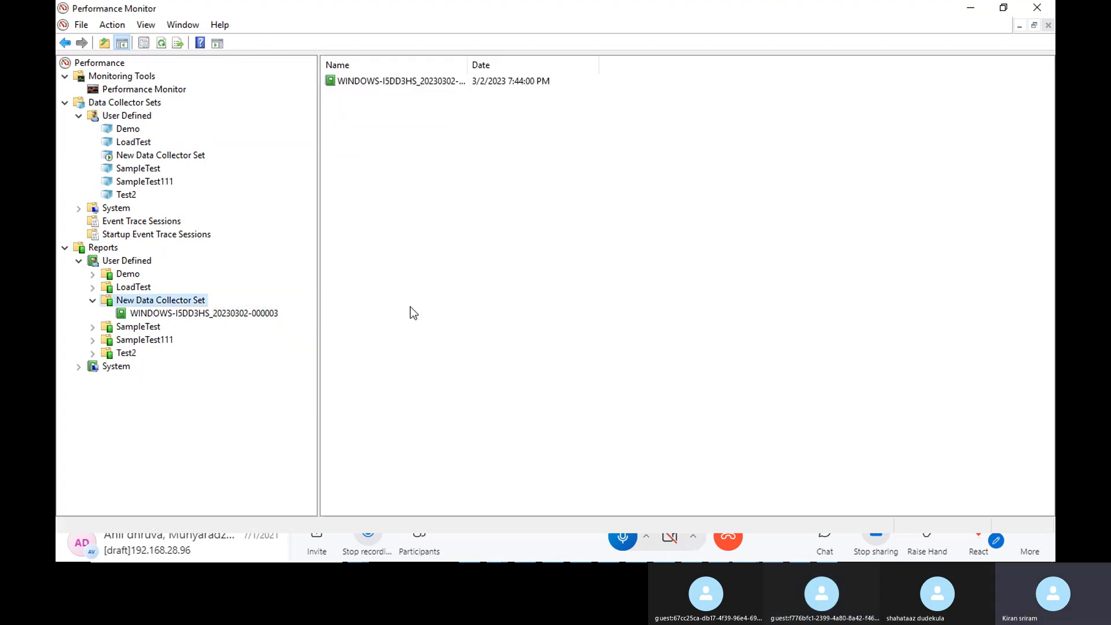
left_click(253, 312)
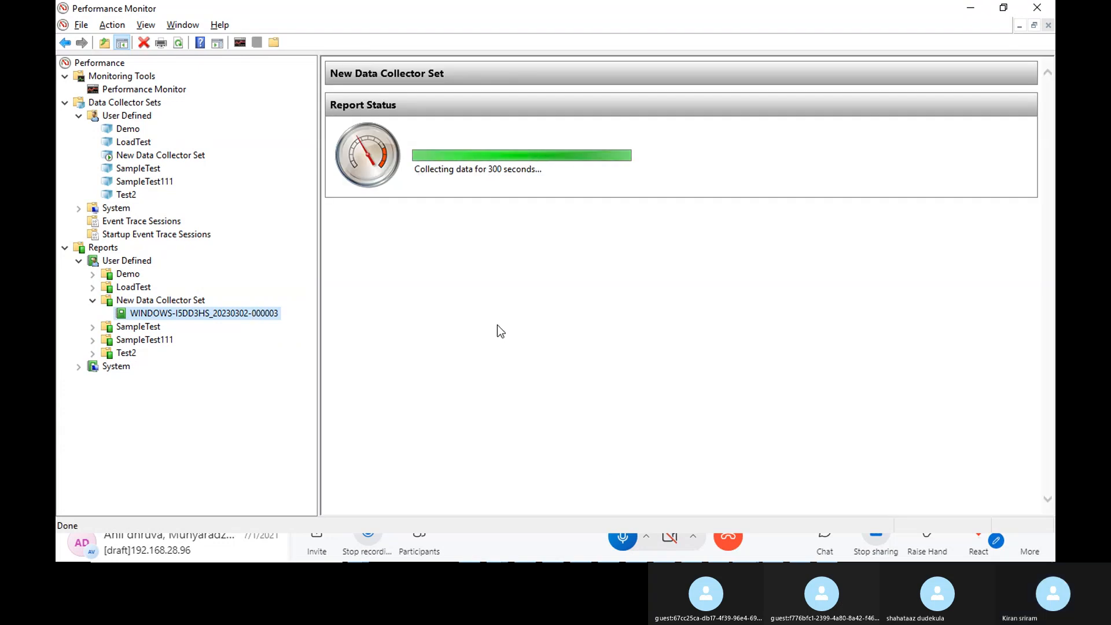
Step: Switch to LoadRunner Controller and start the Scenario3 load test, overwriting the existing results directory
key("alt+Tab")
key("alt+Tab")
key("alt+Tab")
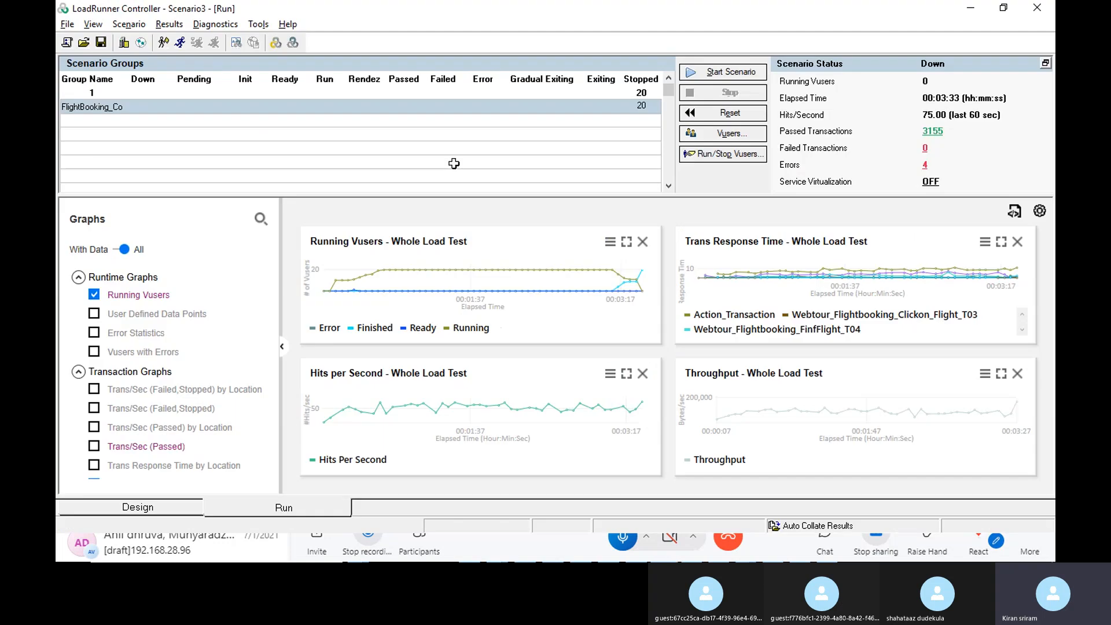
left_click(730, 72)
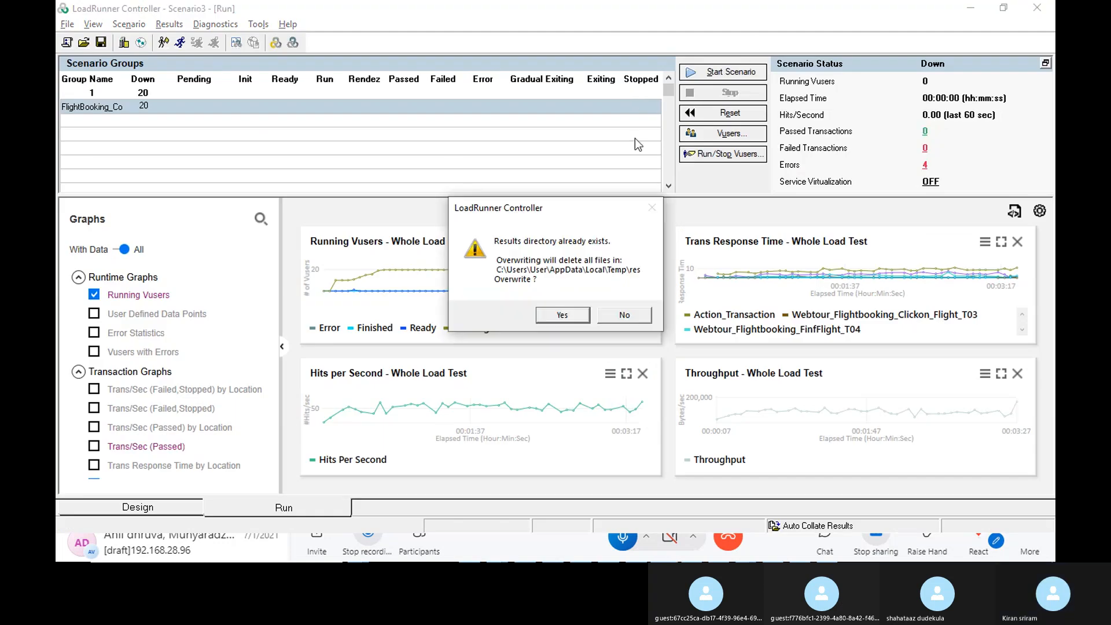
left_click(561, 315)
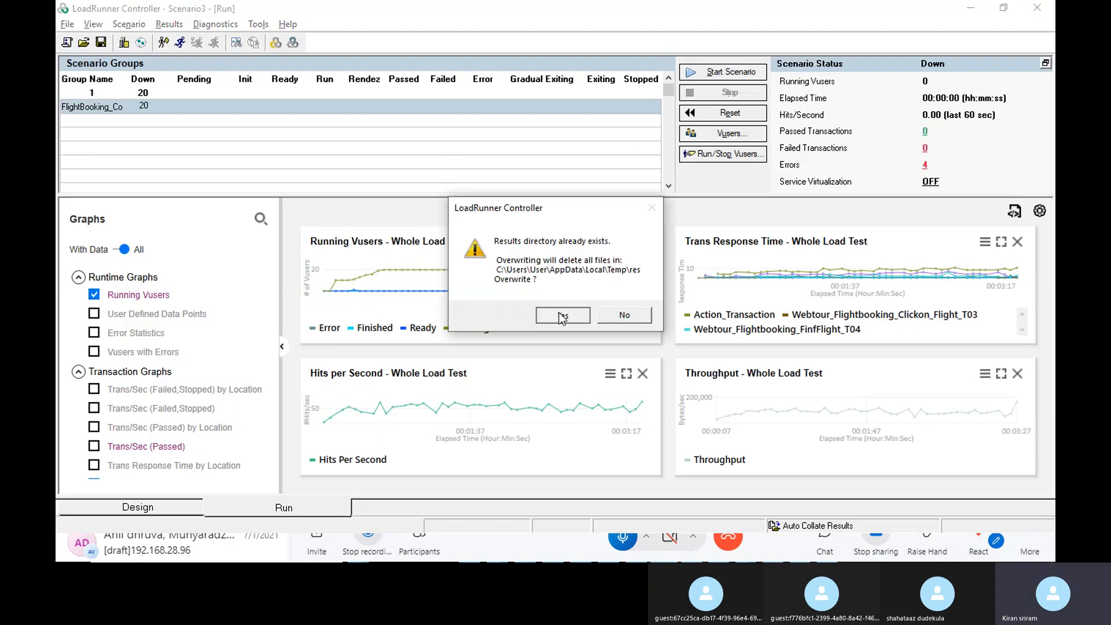
Step: Switch back to Performance Monitor, review the schedule and stop condition of the SampleTest collector set, and close its properties without changes
key("alt+Tab")
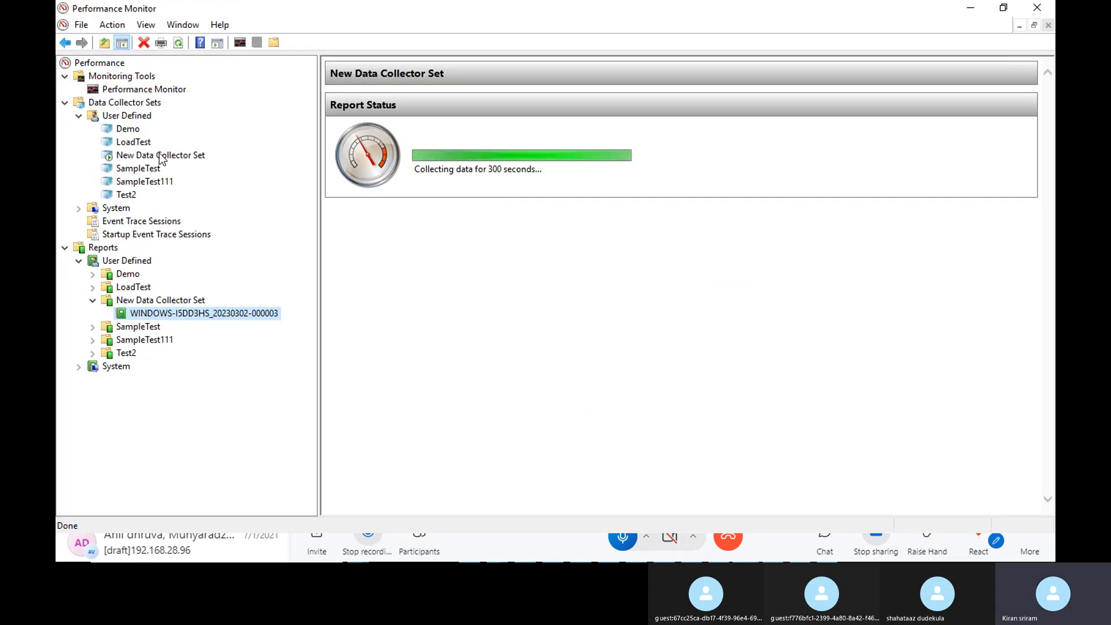
right_click(151, 169)
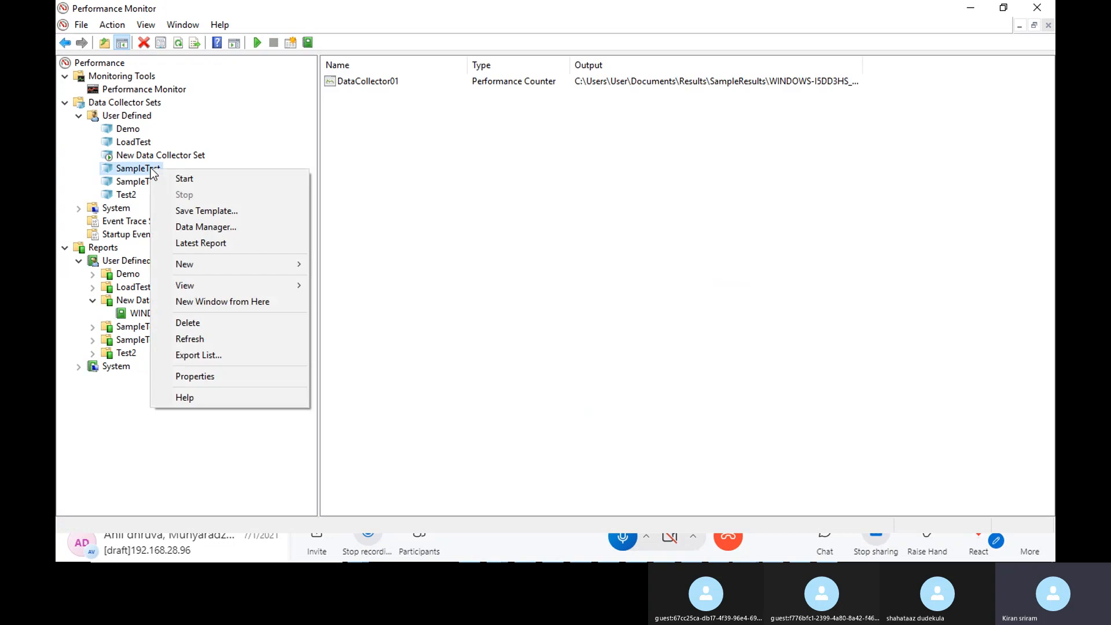
left_click(237, 377)
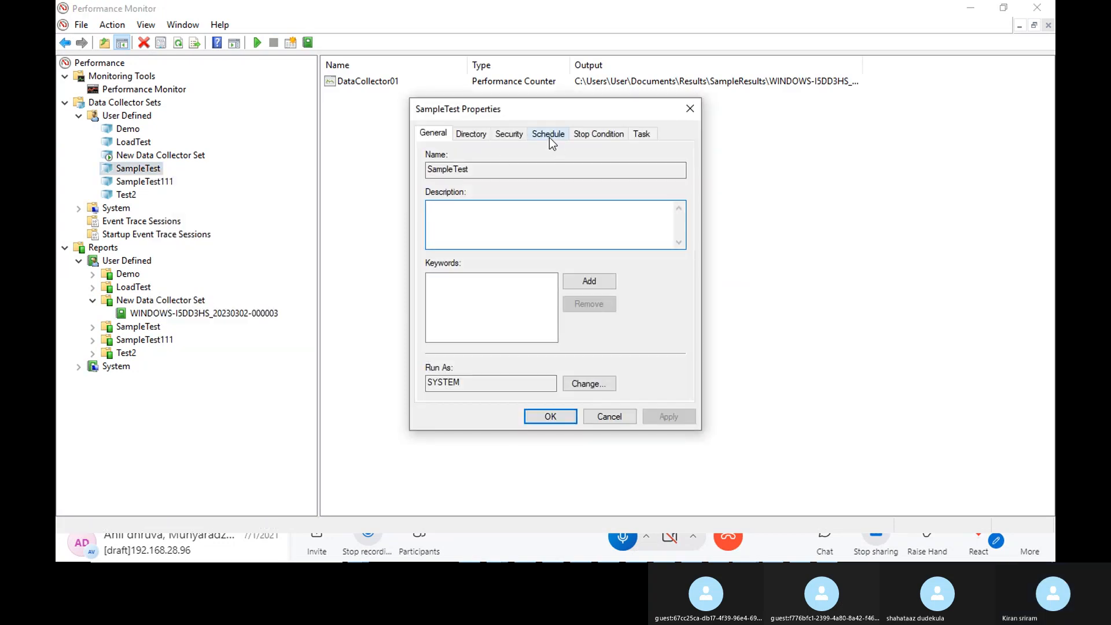
left_click(549, 137)
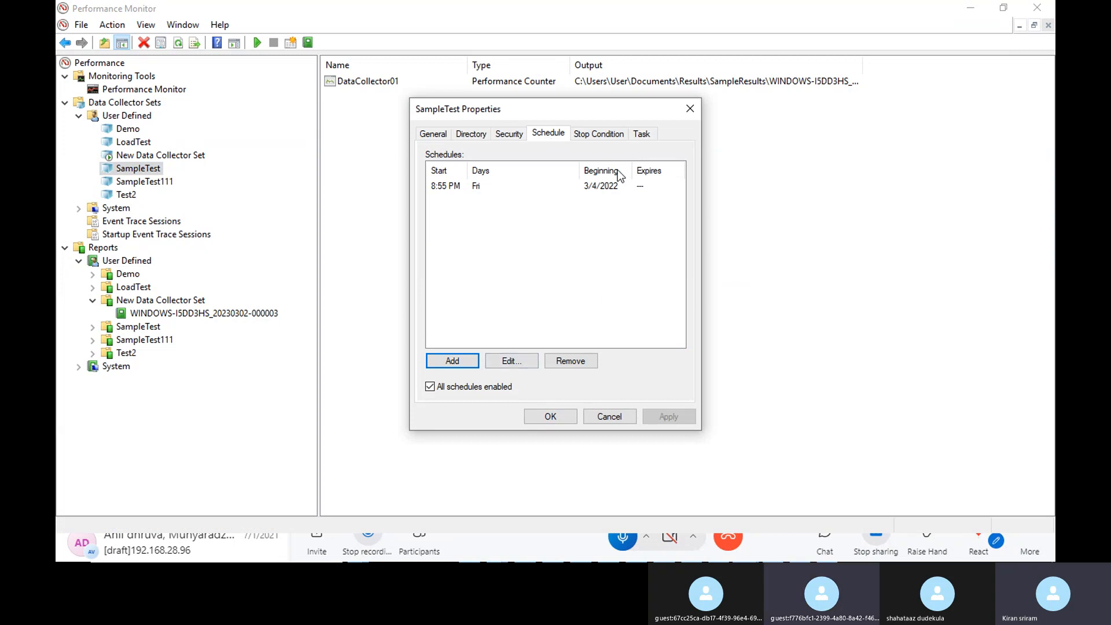
left_click(605, 137)
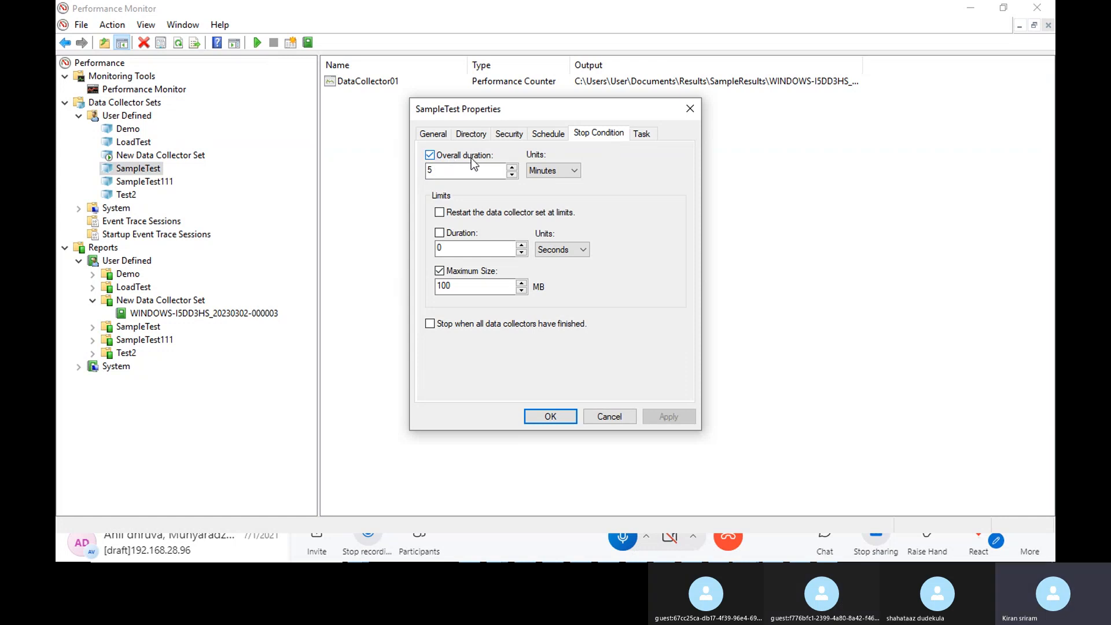
left_click(689, 110)
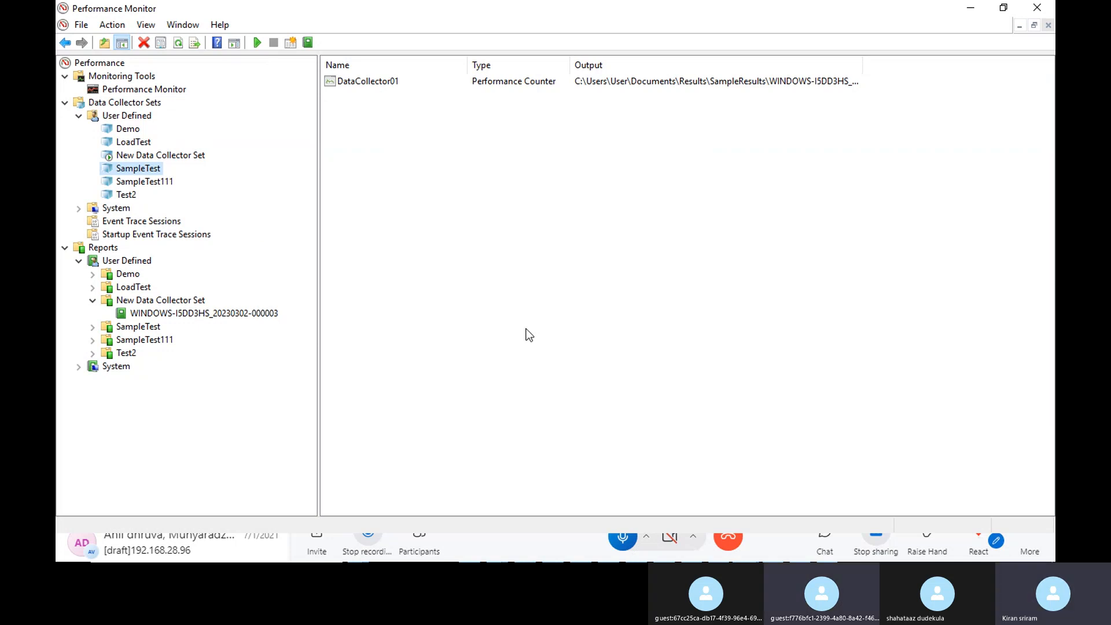
Step: Check the status of New Data Collector Set's report ending in 000003 and the scenario's progress in LoadRunner Controller
left_click(175, 155)
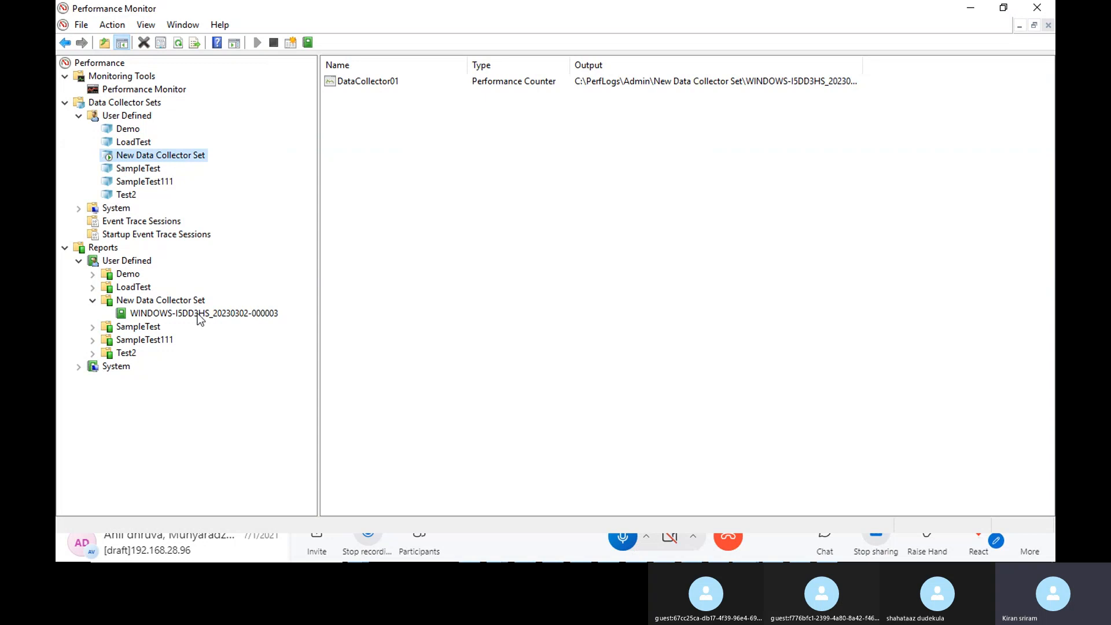
left_click(213, 313)
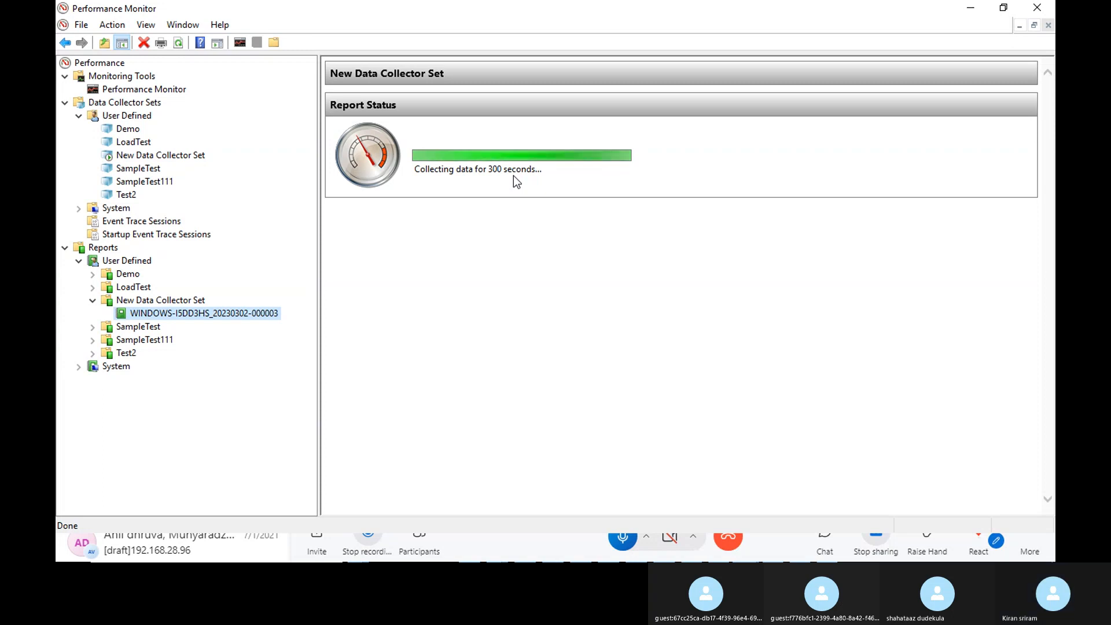
key("alt+Tab")
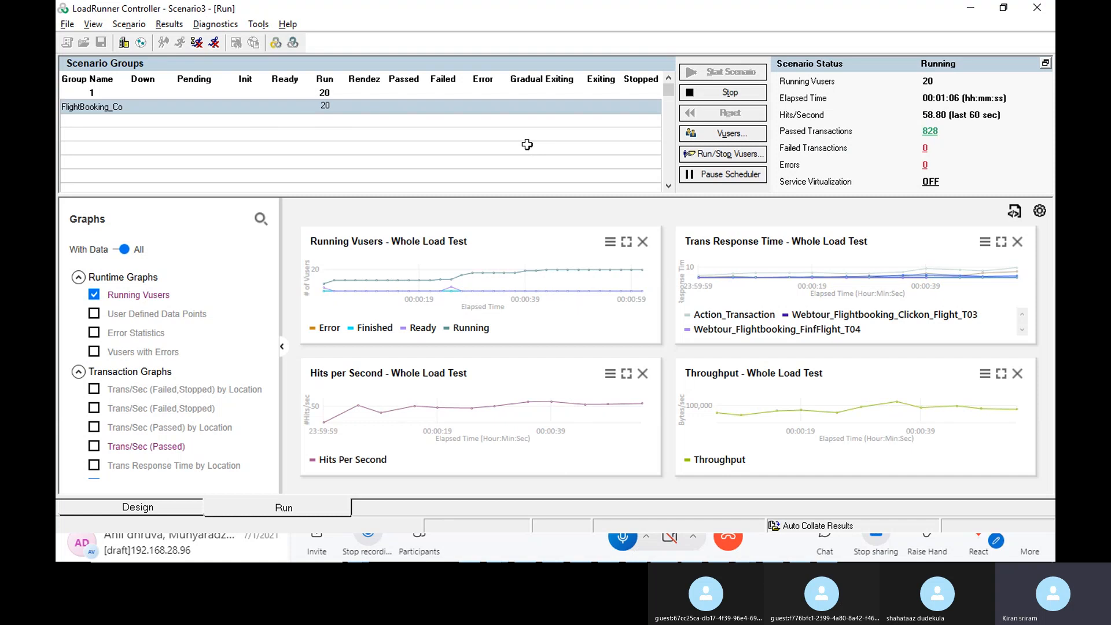
key("alt+Tab")
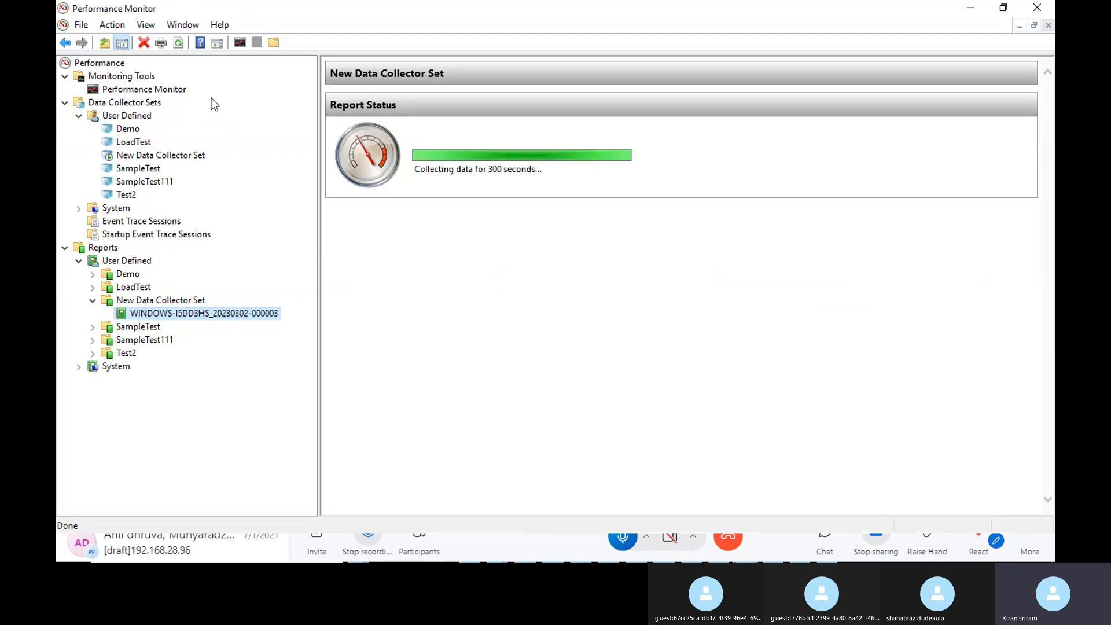
Step: Open the live Performance Monitor graph and view the statistics of the GPU Adapter Memory Total Committed counter
left_click(179, 90)
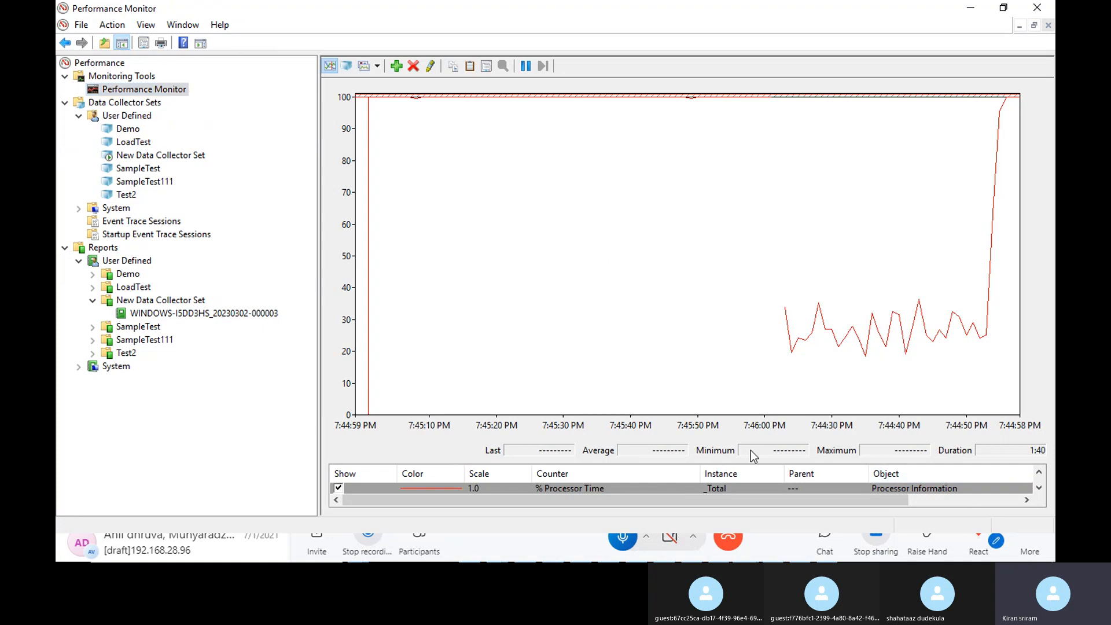
left_click(1038, 488)
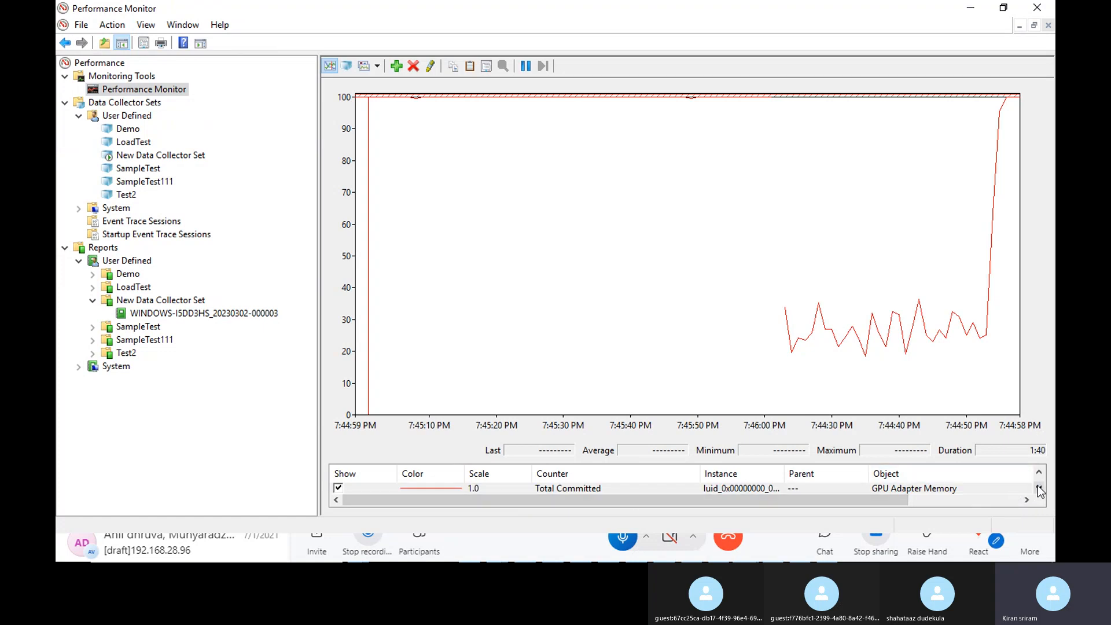
left_click(707, 488)
left_click(707, 488)
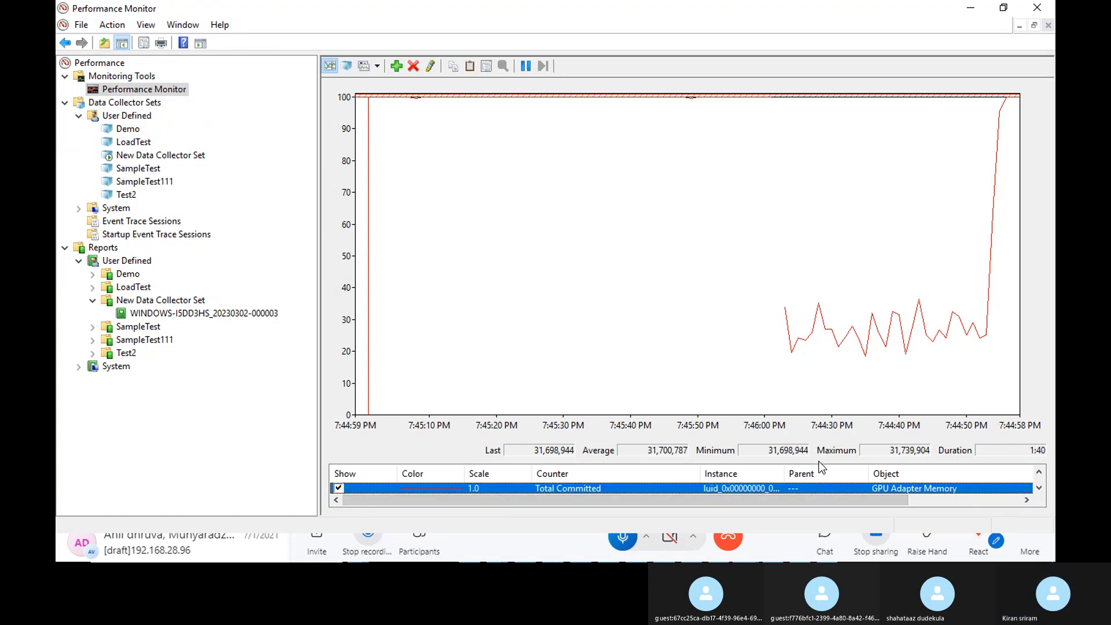
left_click(396, 68)
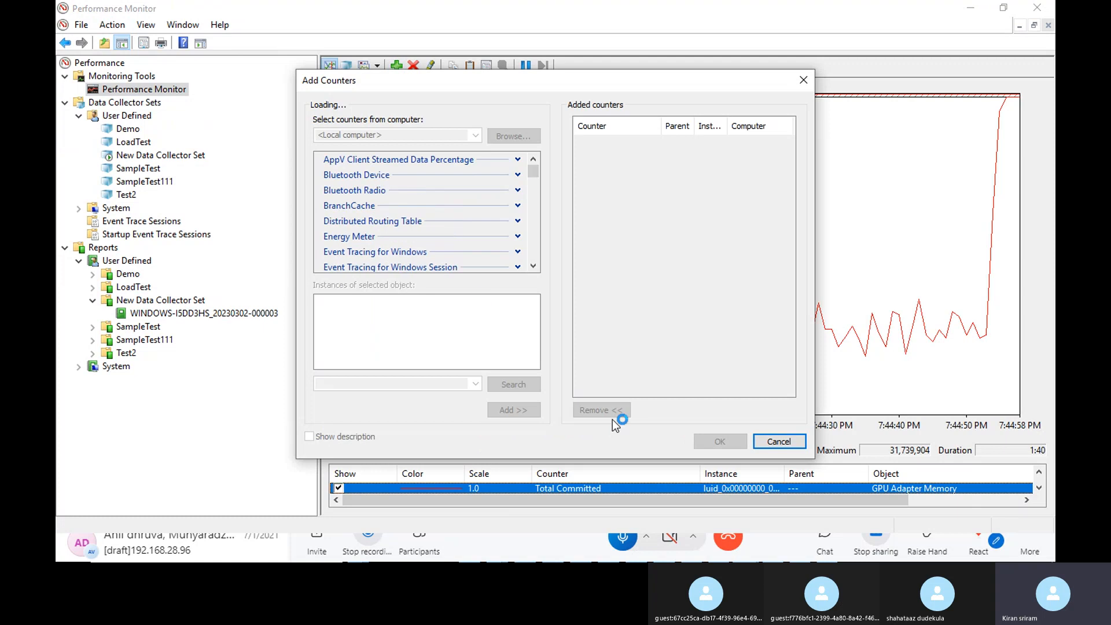
left_click(779, 441)
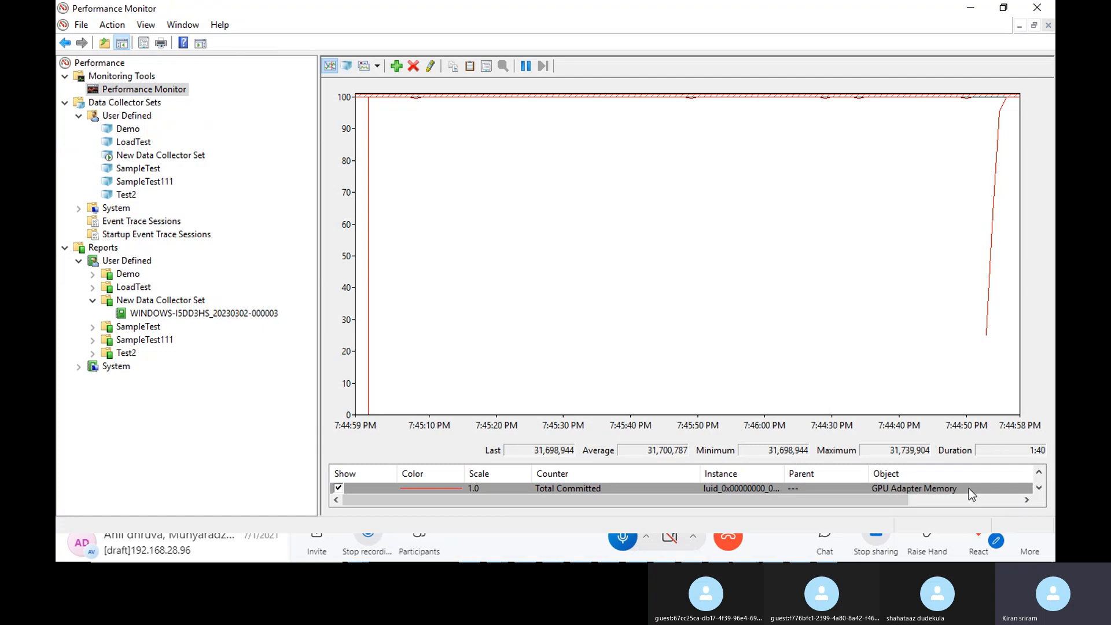
Step: View the statistics of the % Processor Time counter and check the running scenario in LoadRunner Controller
left_click(1039, 474)
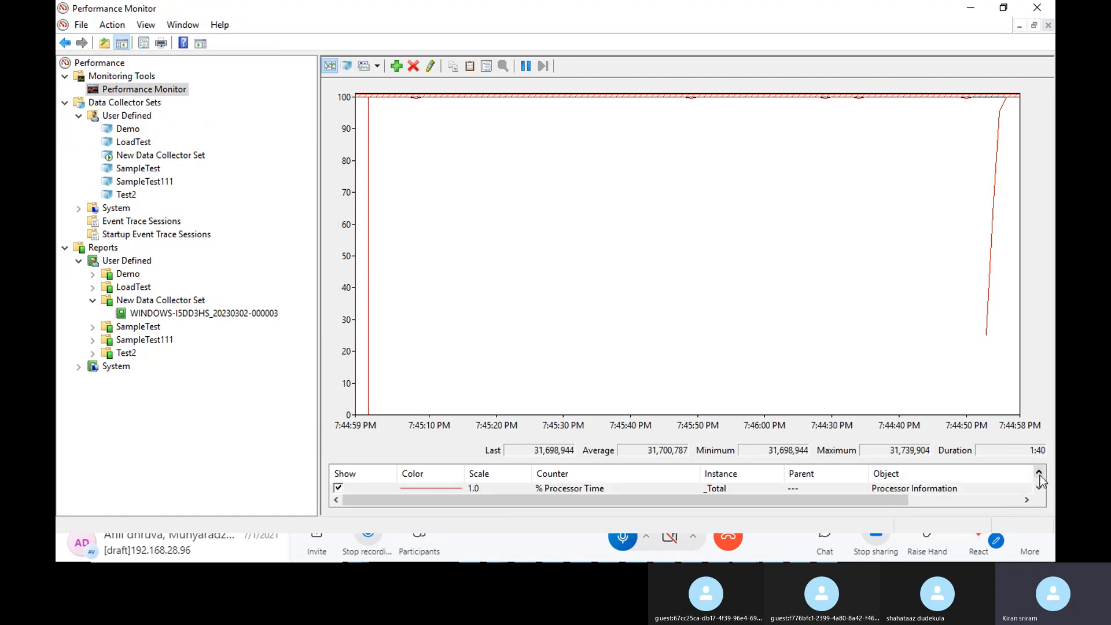
left_click(573, 487)
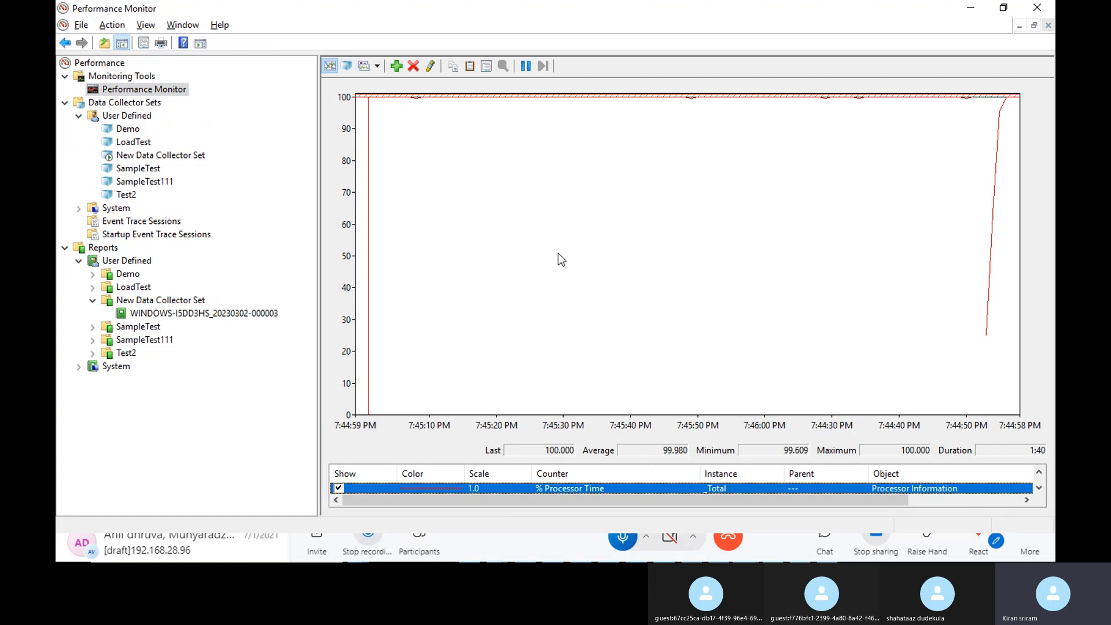
key("alt+Tab")
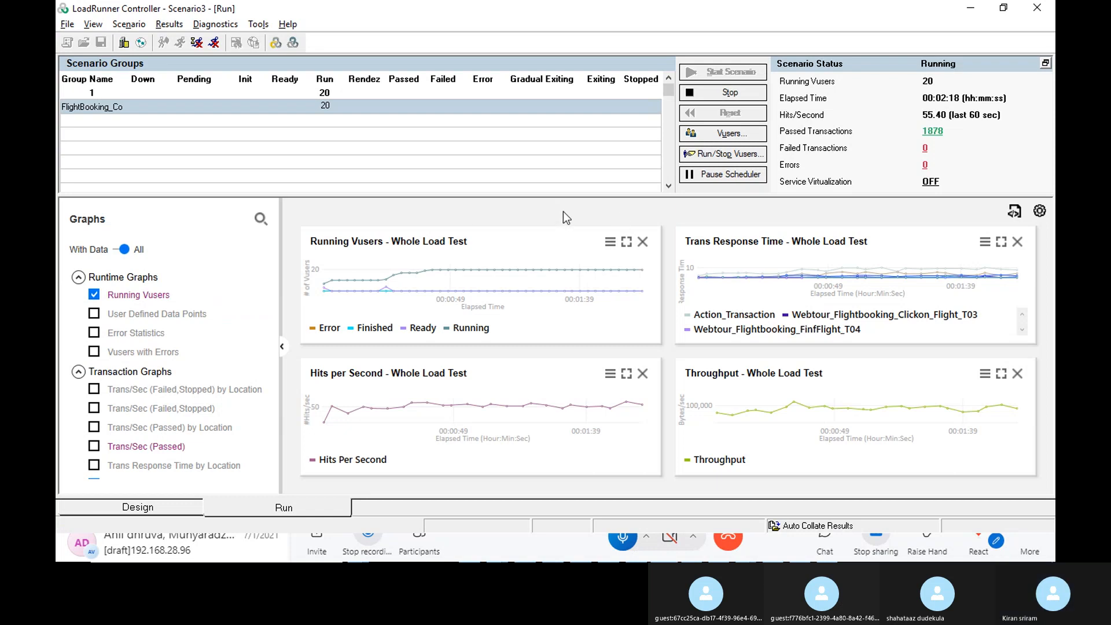
key("alt+Tab")
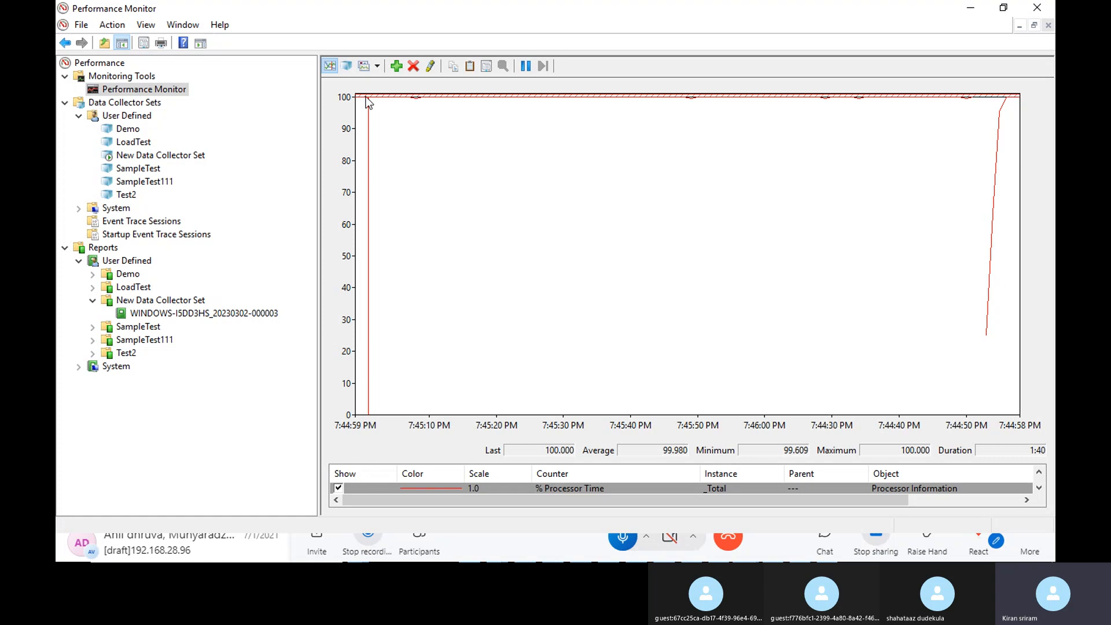
Step: Examine the live graph and recheck the Total Committed counter's statistics, returning to the % Processor Time entry
mouse_move(366, 98)
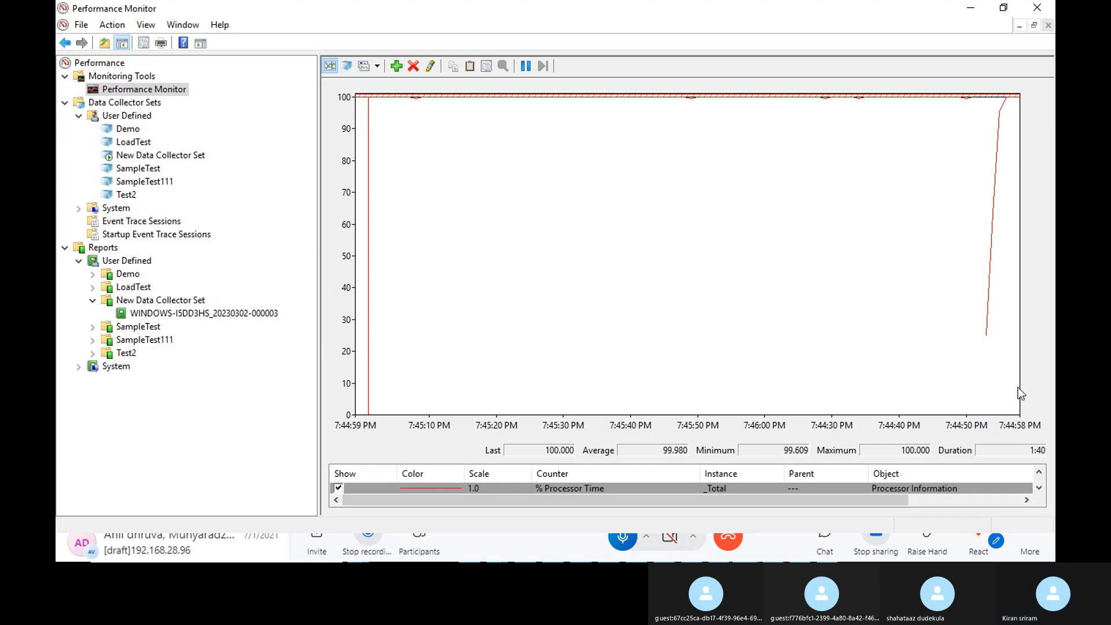
left_click(1039, 487)
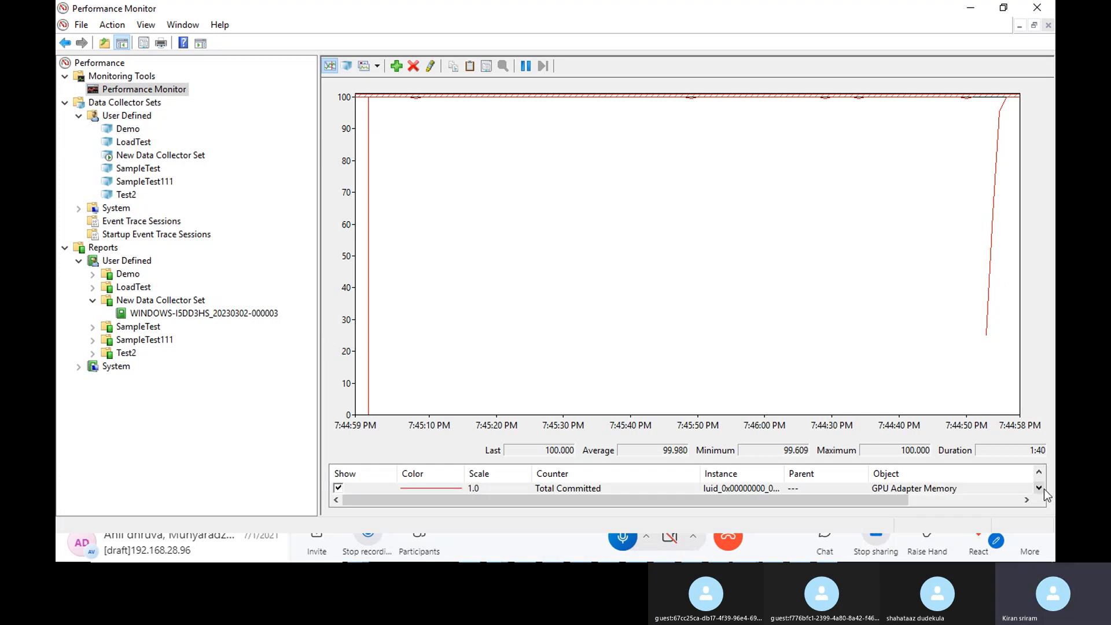
left_click(596, 489)
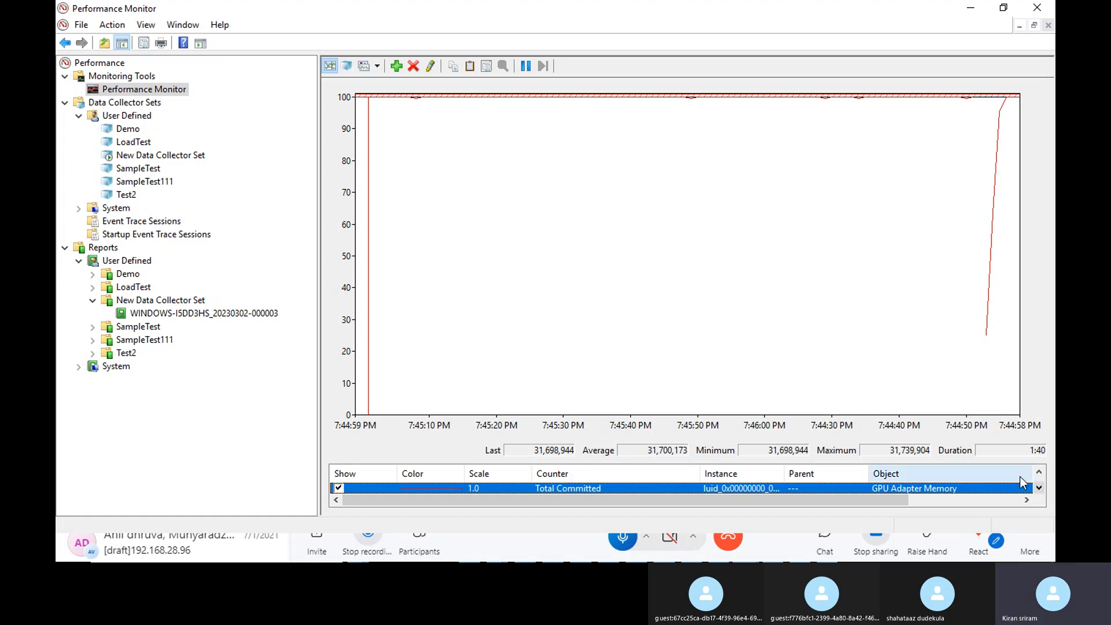
left_click(1039, 474)
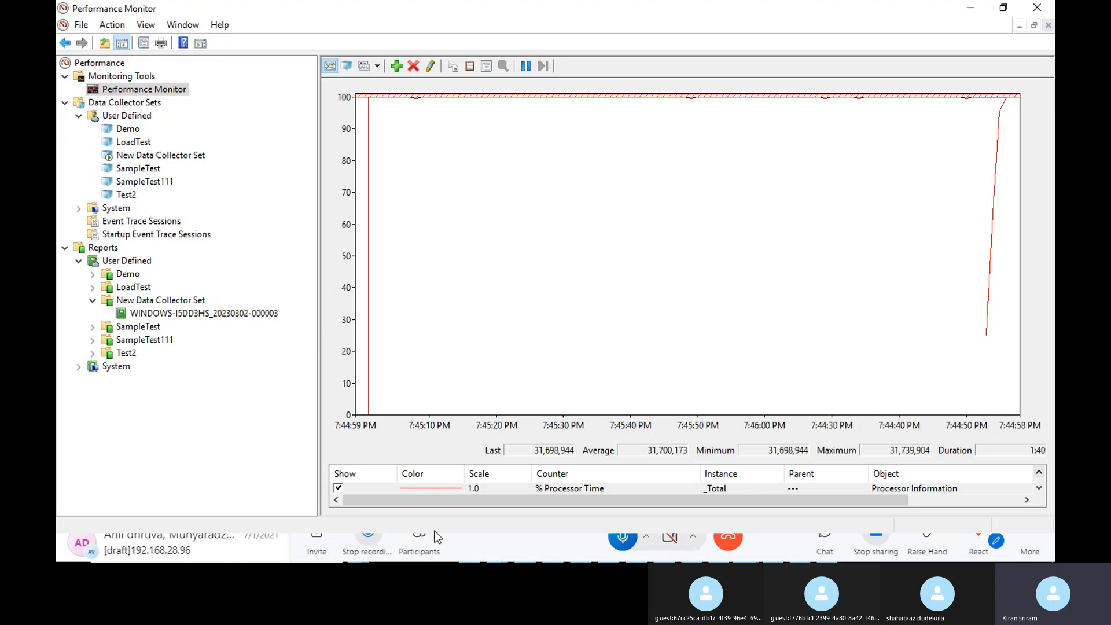
Step: Compare the live statistics of the % Processor Time and GPU Adapter Memory Total Committed counters
left_click(337, 487)
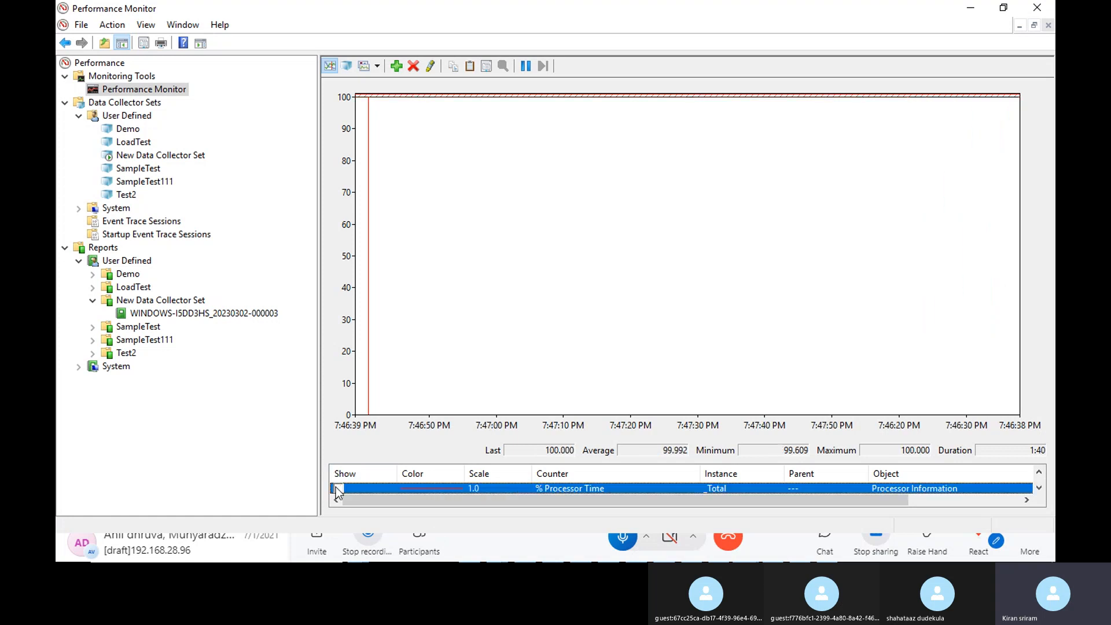
left_click(1040, 487)
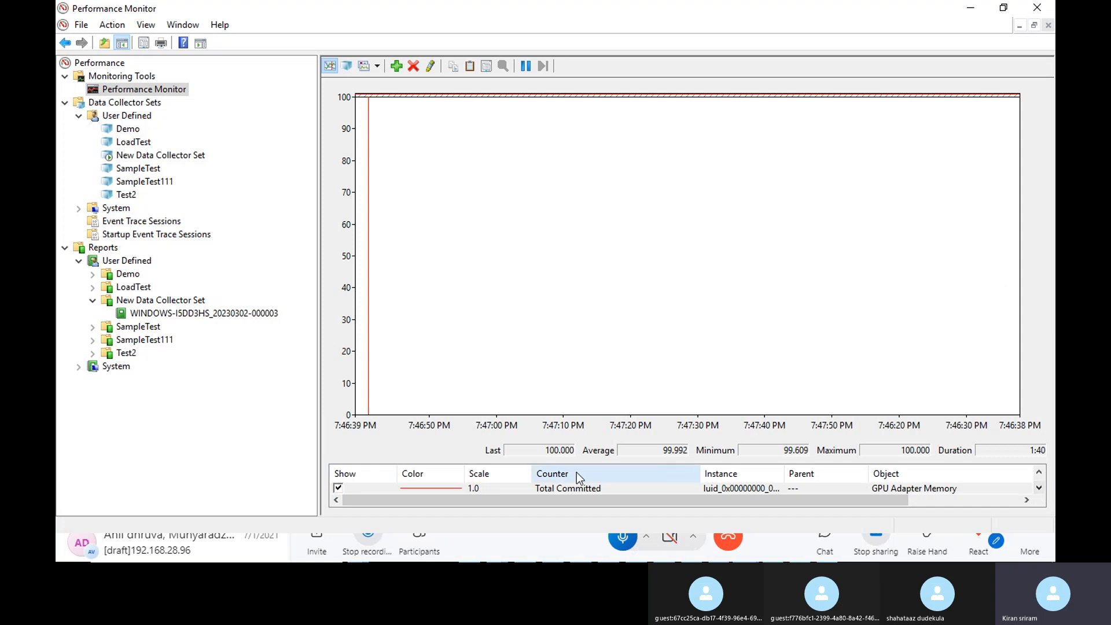
left_click(570, 488)
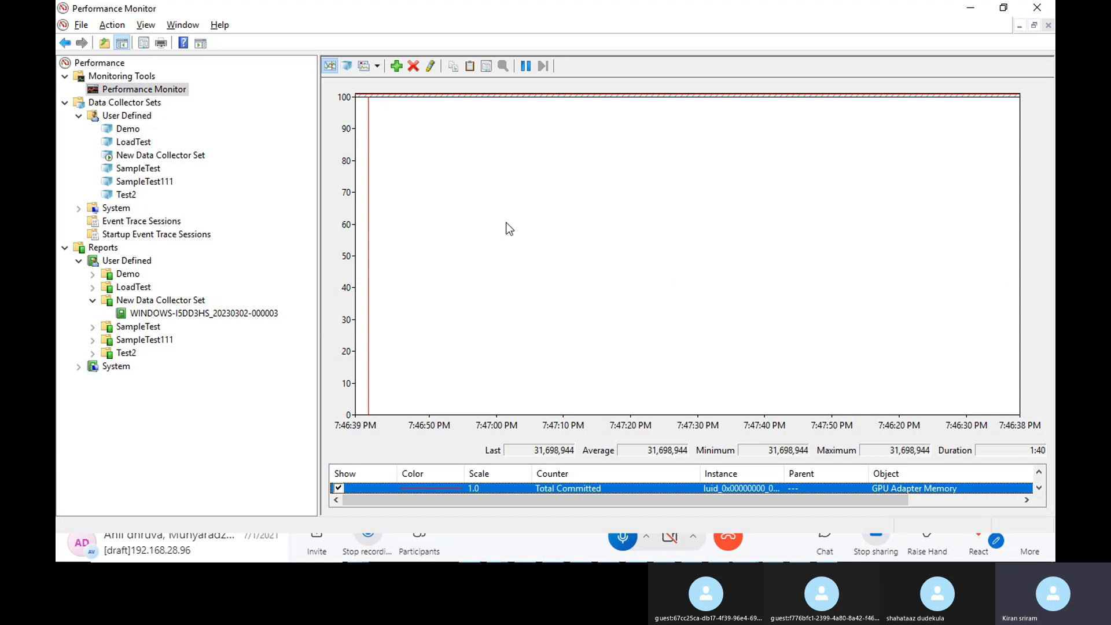
Step: Check the scenario in LoadRunner Controller, and the collection status of New Data Collector Set's report in Performance Monitor
key("alt+Tab")
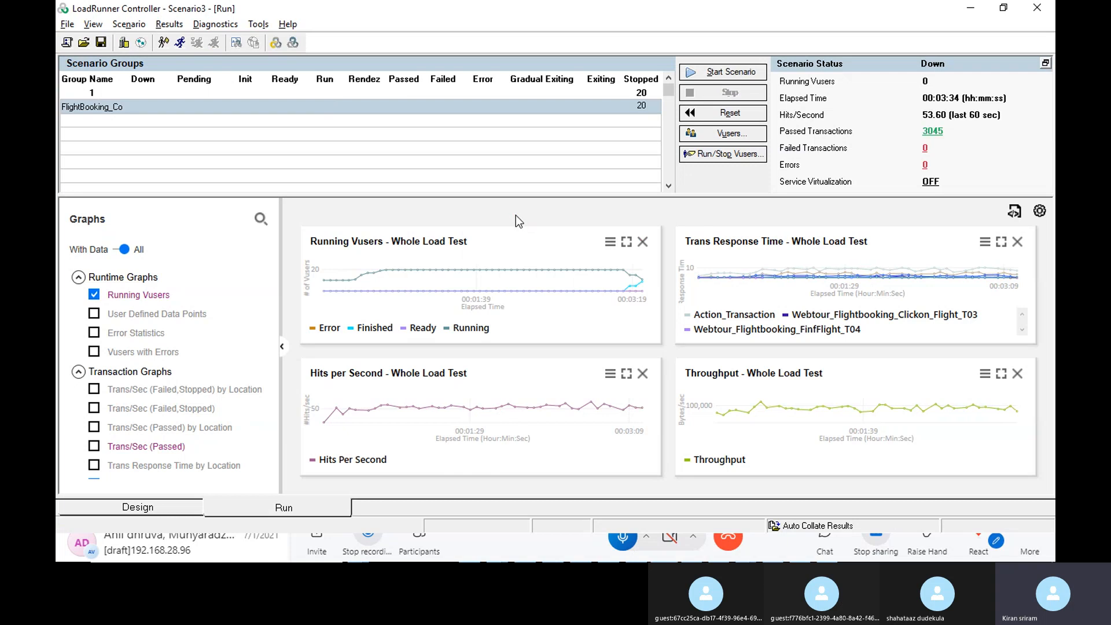
key("alt+Tab")
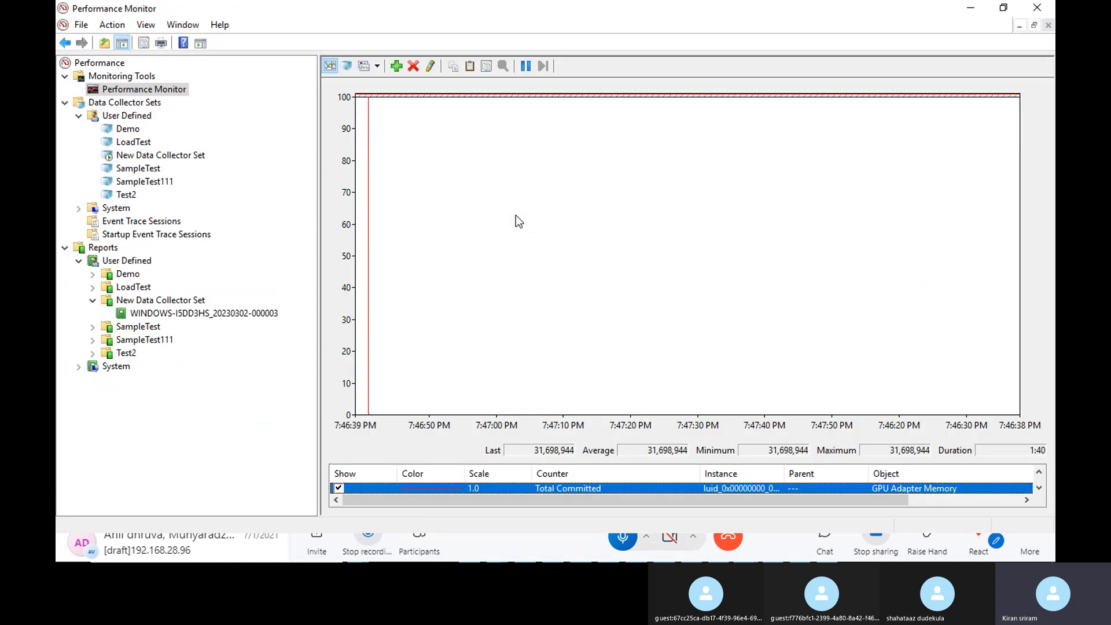
left_click(210, 312)
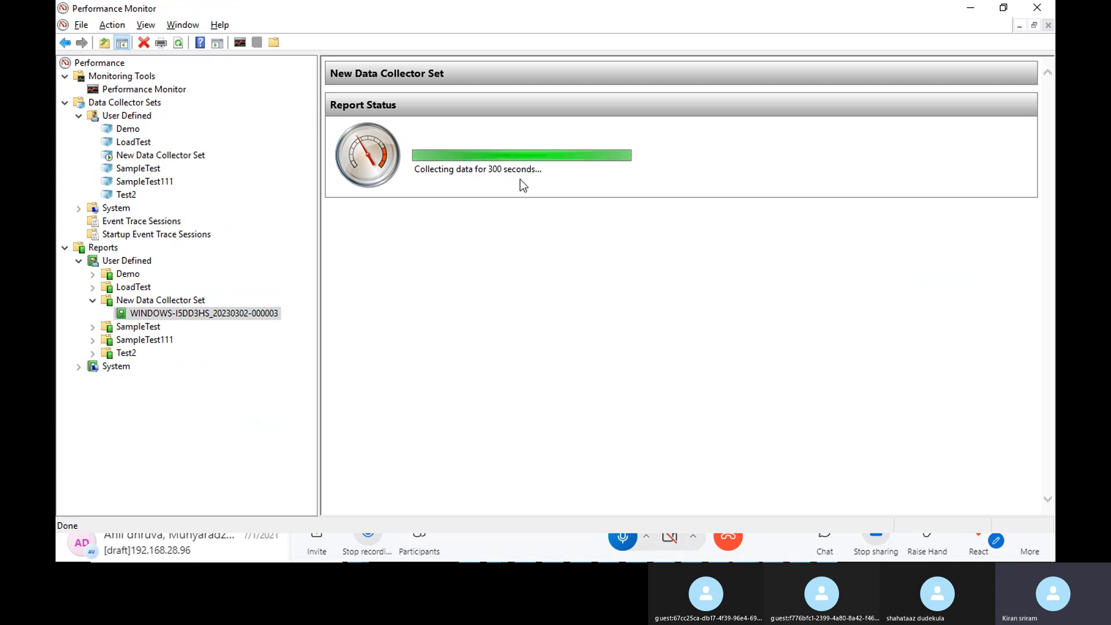
Step: Switch to File Explorer and open C:\PerfLogs\Admin\New Data Collector Set, granting permanent folder access
key("alt+Tab")
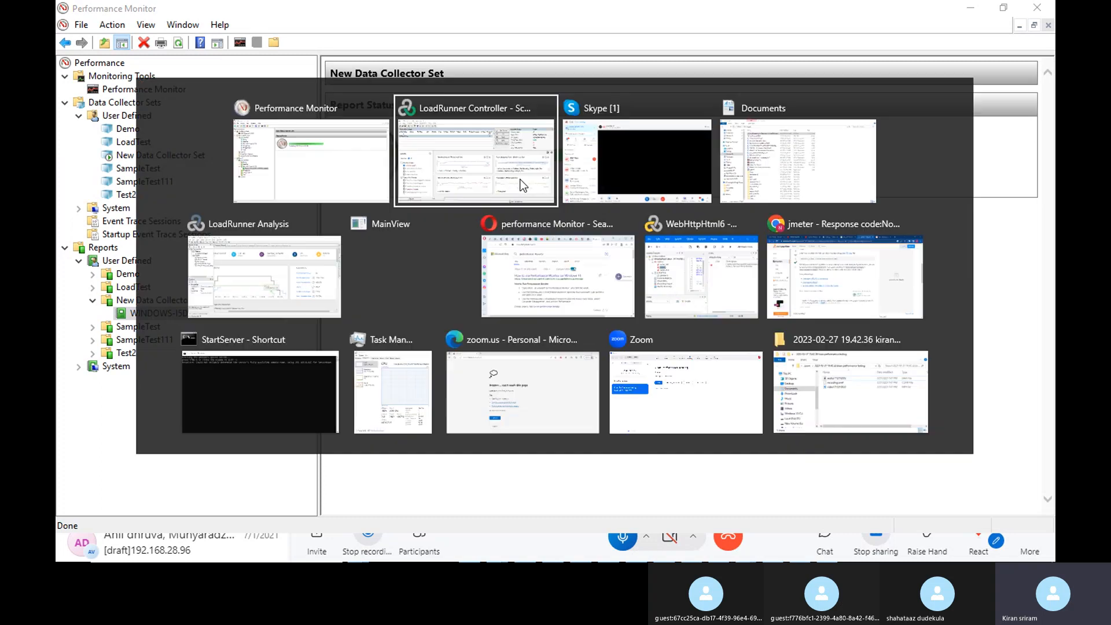
key("alt+Tab")
key("alt+Tab")
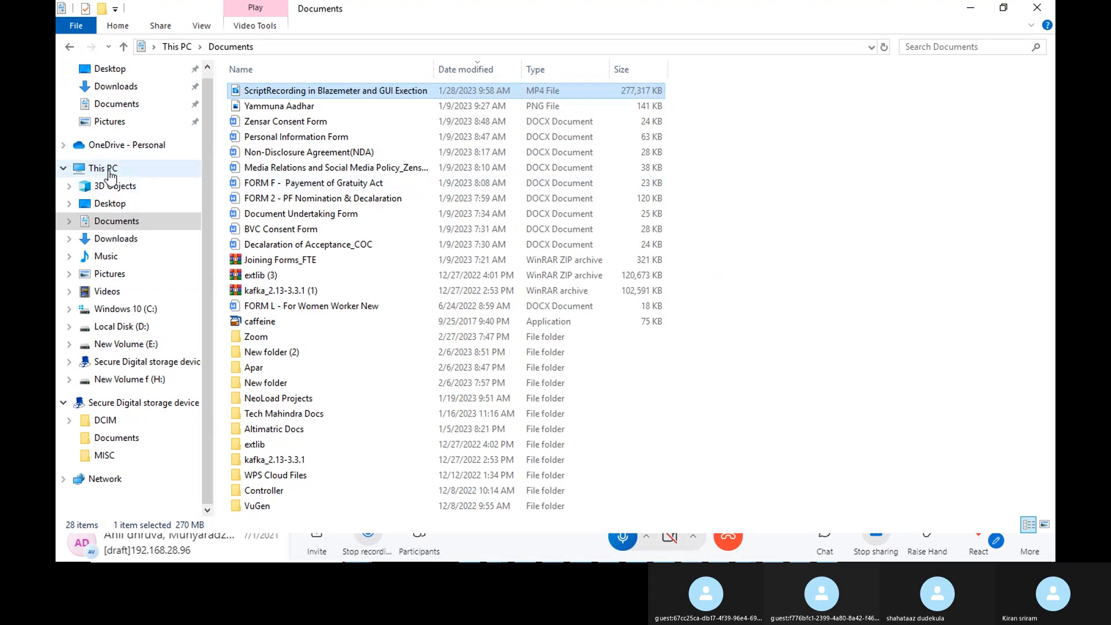
left_click(110, 172)
double_click(334, 205)
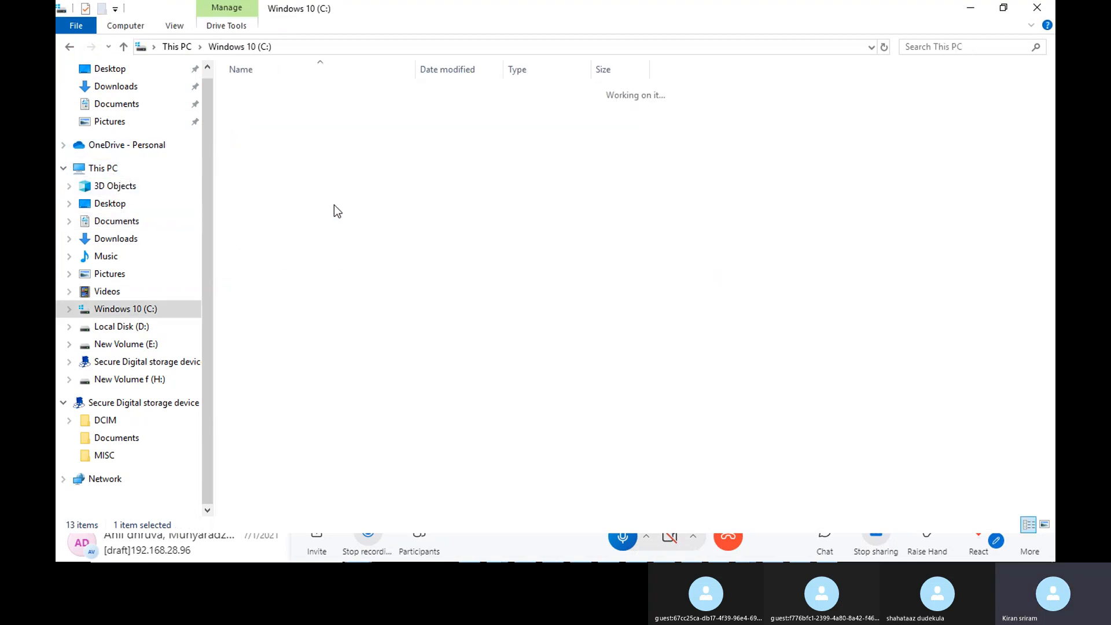
double_click(283, 169)
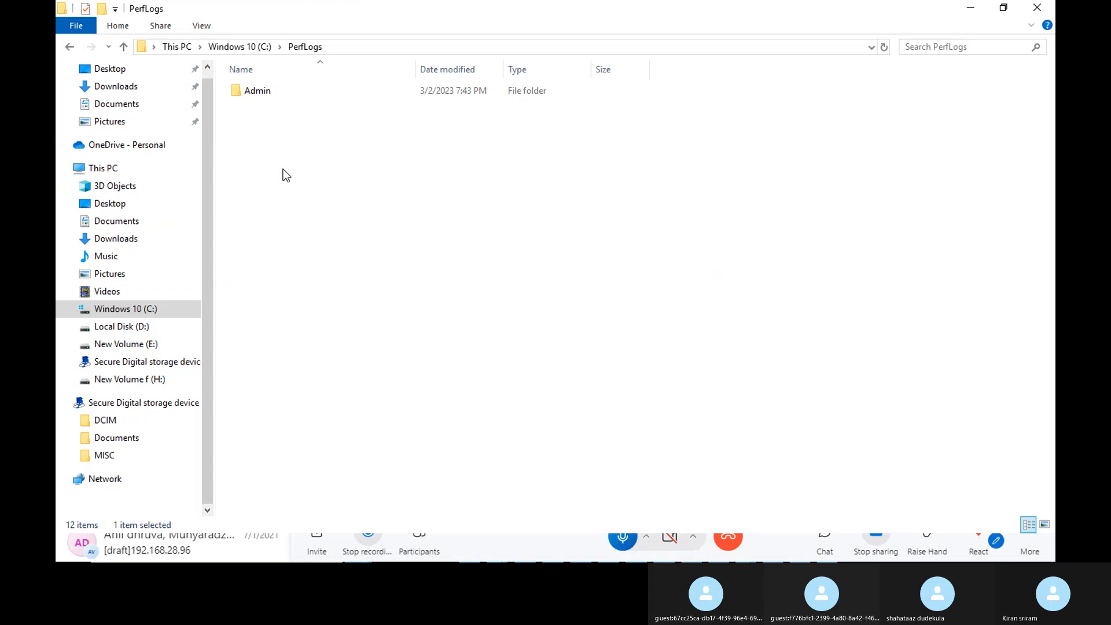
double_click(267, 97)
left_click(318, 110)
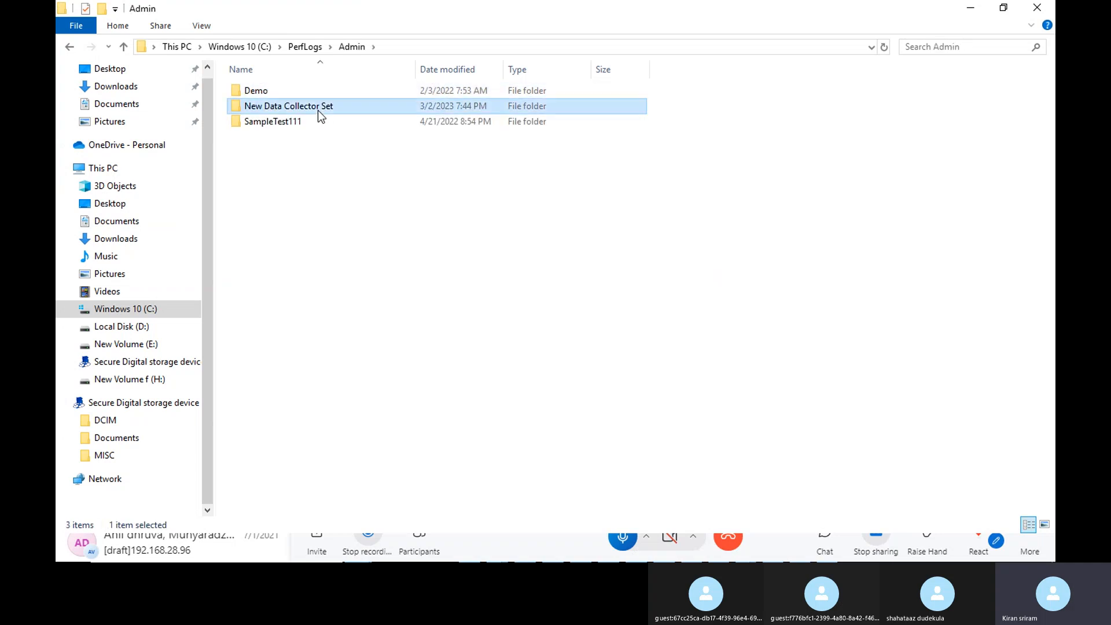
double_click(319, 111)
left_click(572, 293)
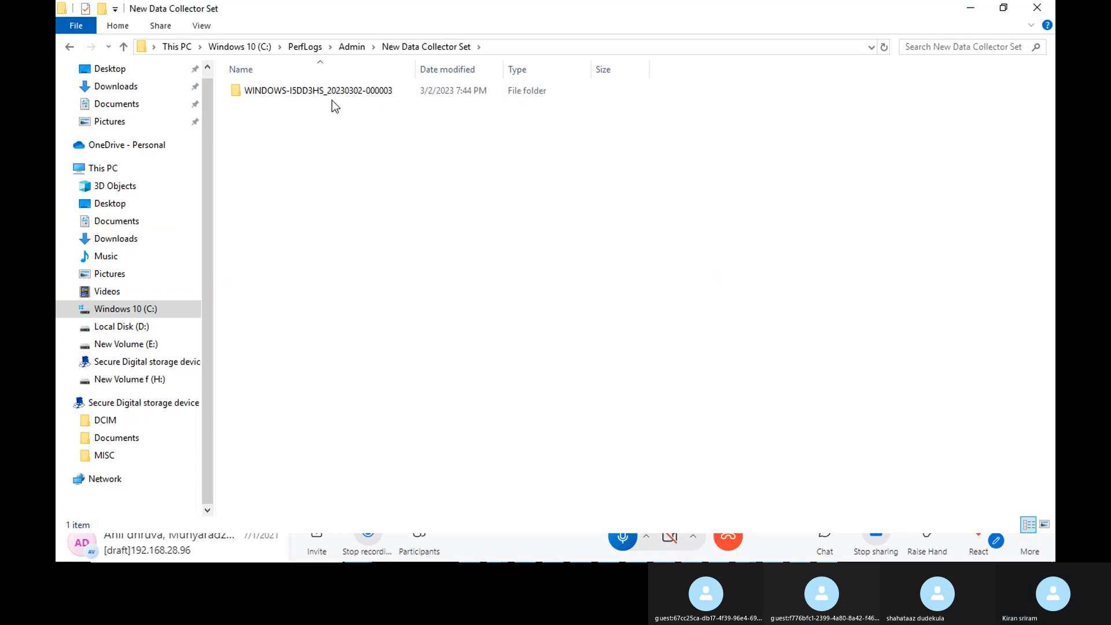
double_click(326, 91)
left_click(557, 286)
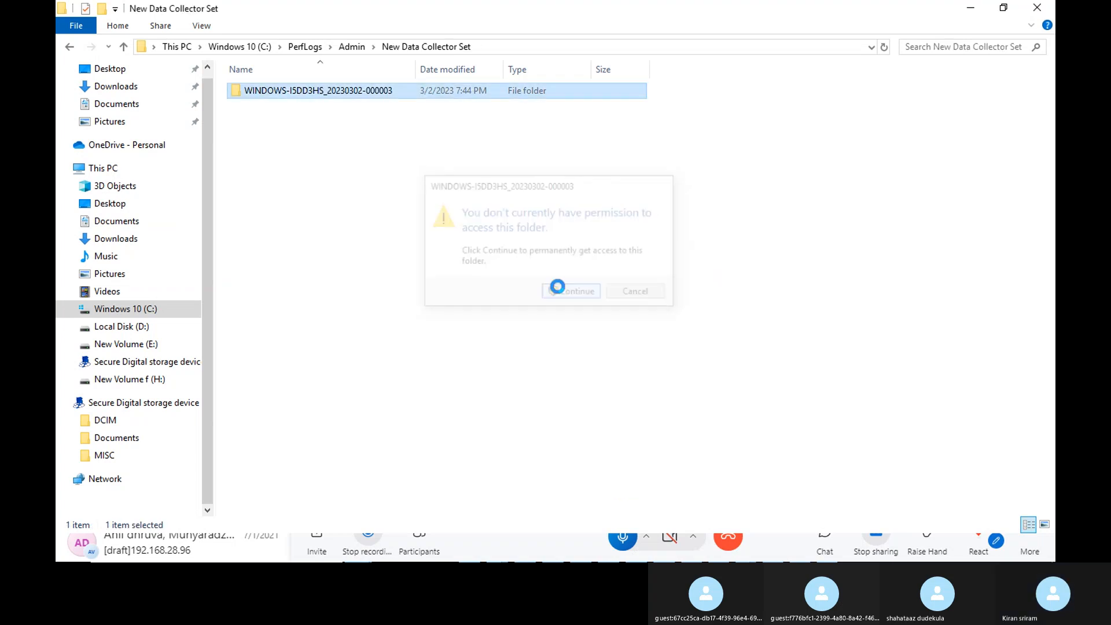
left_click(300, 90)
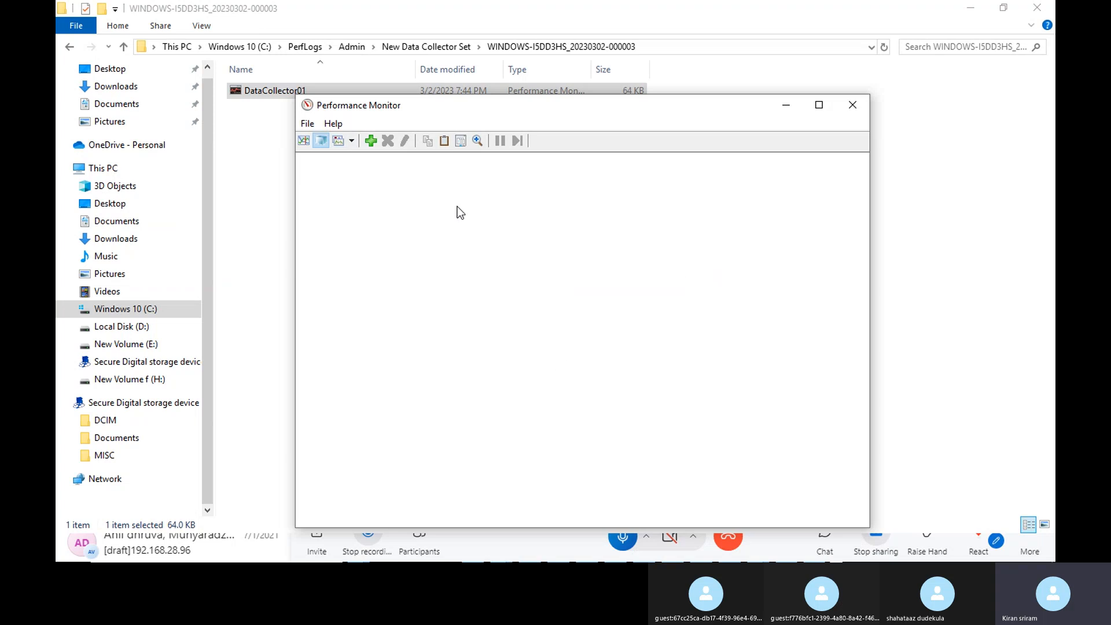
left_click(852, 107)
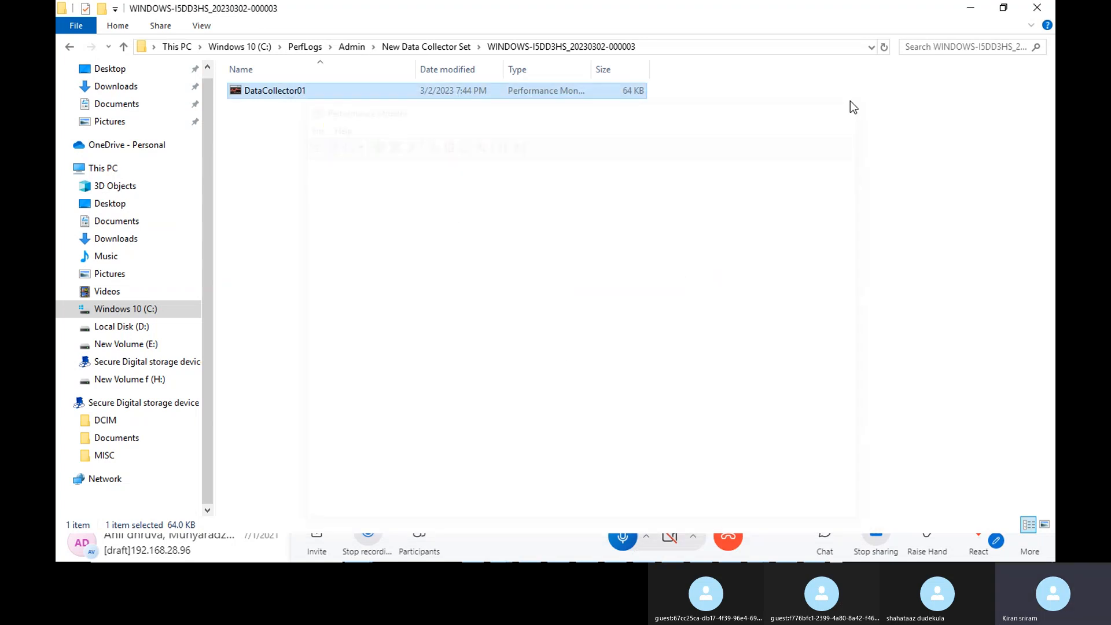
Step: Switch to Performance Monitor and examine the report's % User Time statistics and its remaining counters
key("alt+Tab")
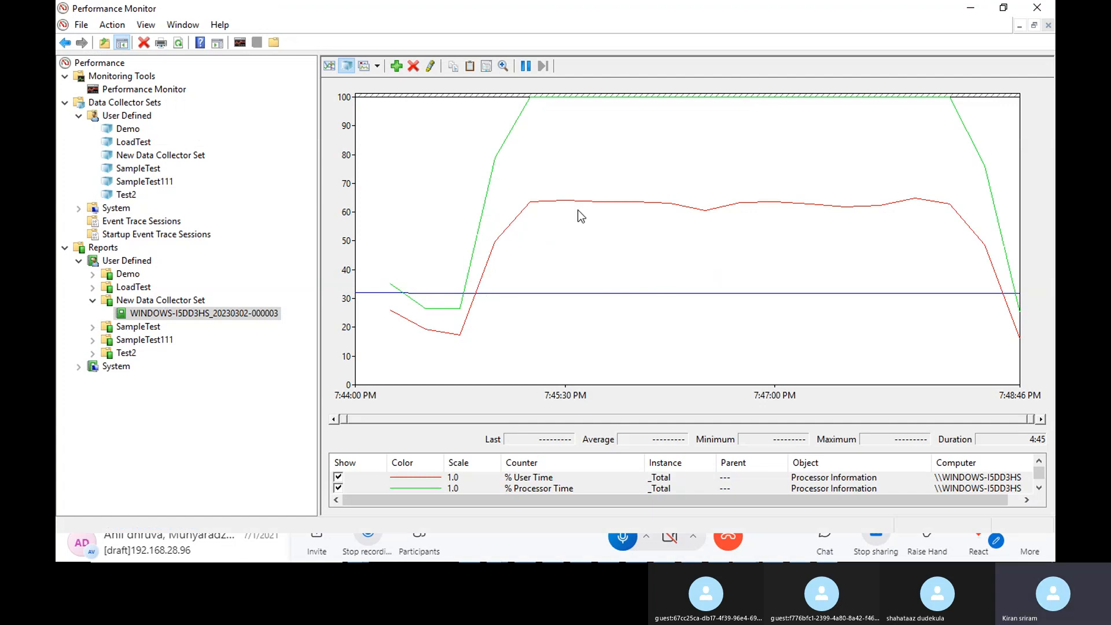
left_click(531, 478)
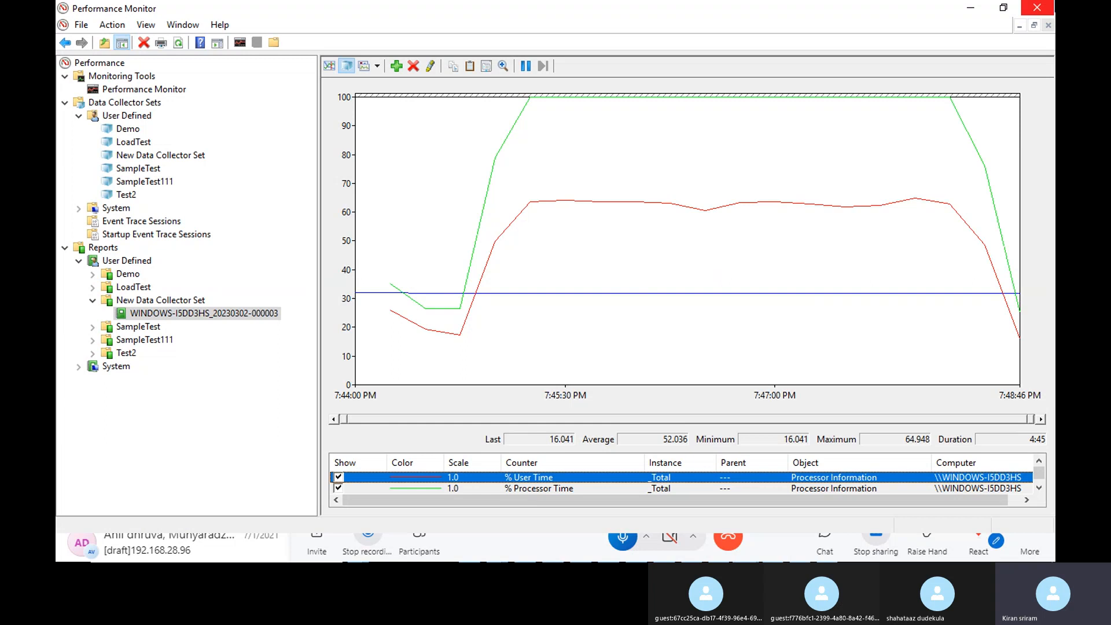
left_click(1039, 488)
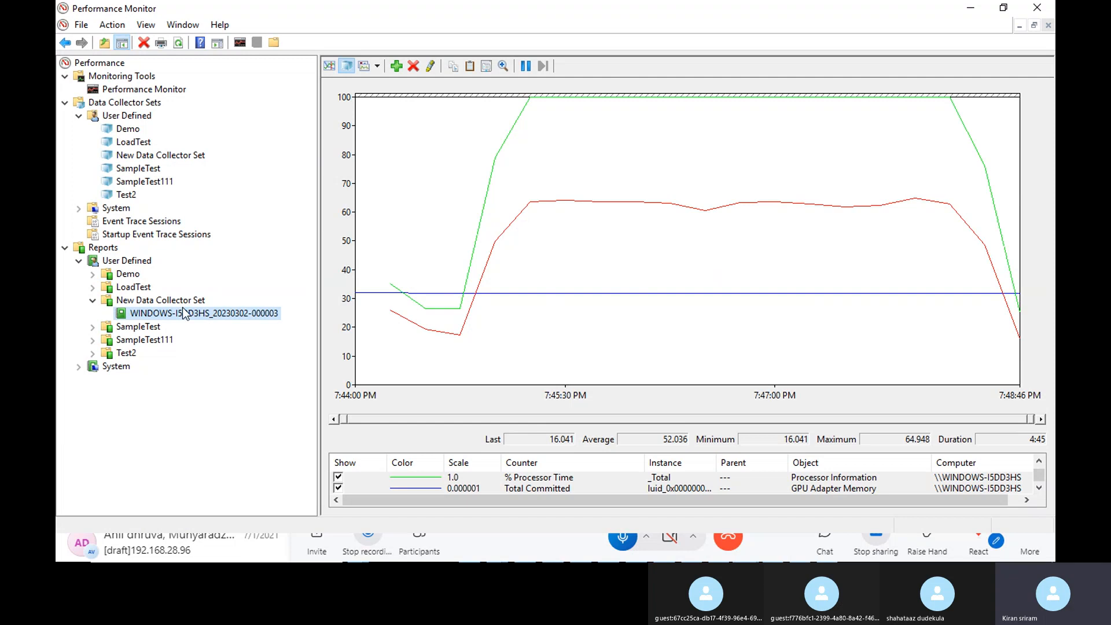
Step: View New Data Collector Set's collector and available actions, and reopen its report ending in 000003
left_click(153, 157)
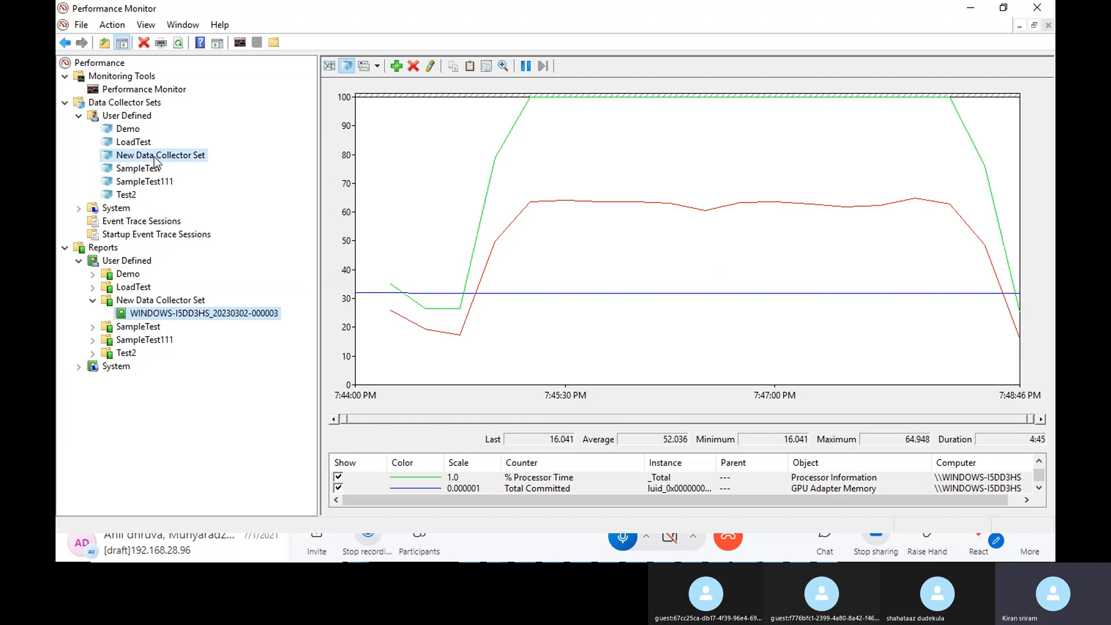
right_click(154, 156)
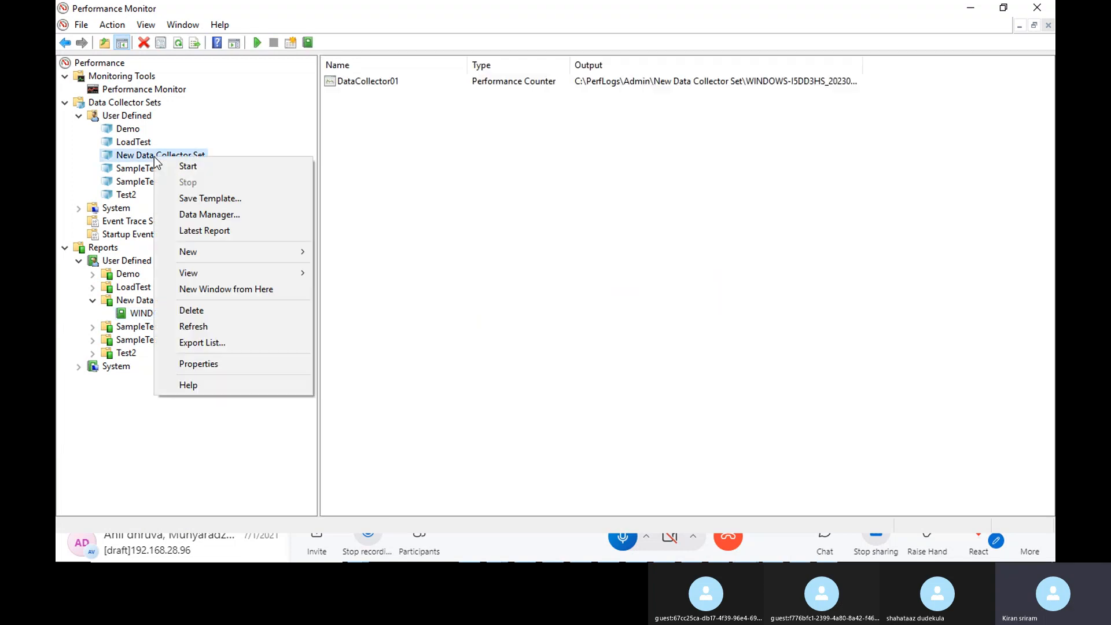
left_click(537, 201)
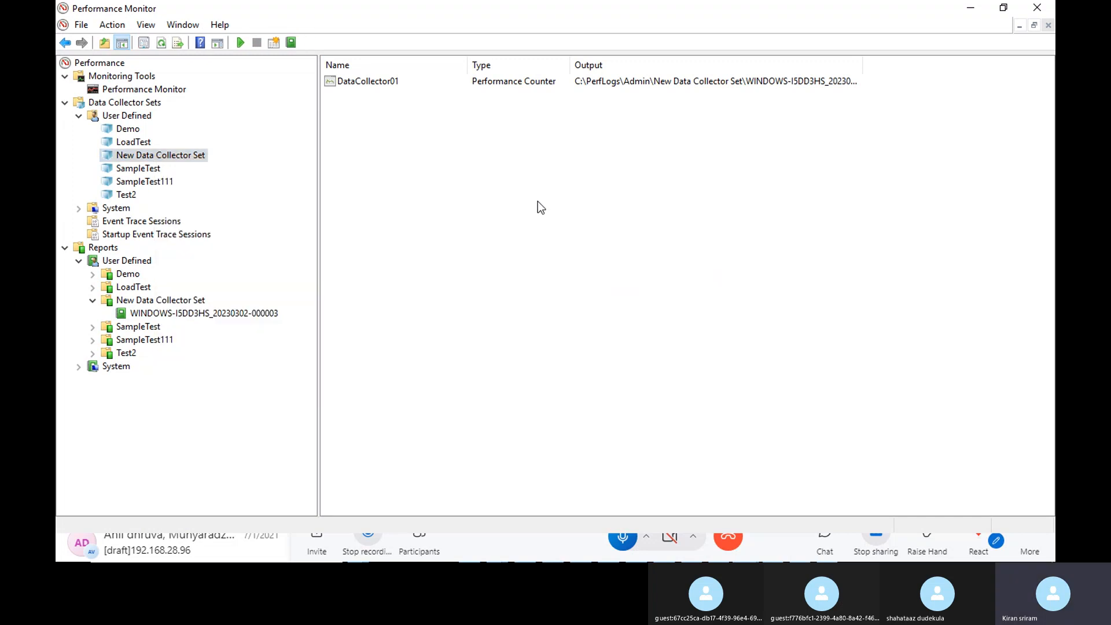
left_click(232, 314)
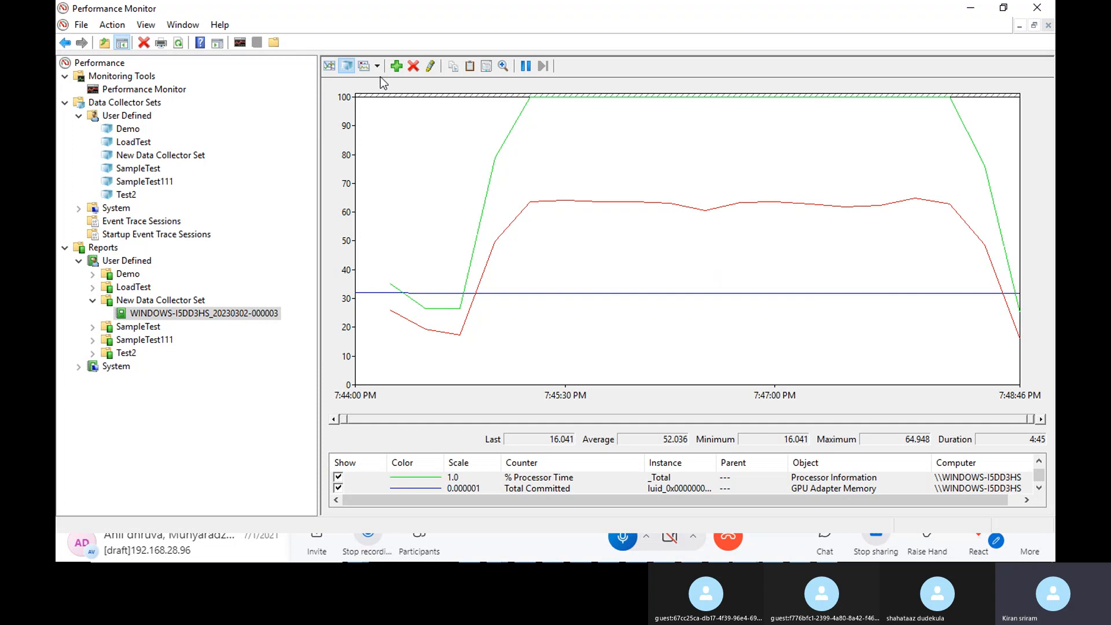
Step: Check the report's log data source and change the graph to show current activity
left_click(347, 66)
left_click(632, 80)
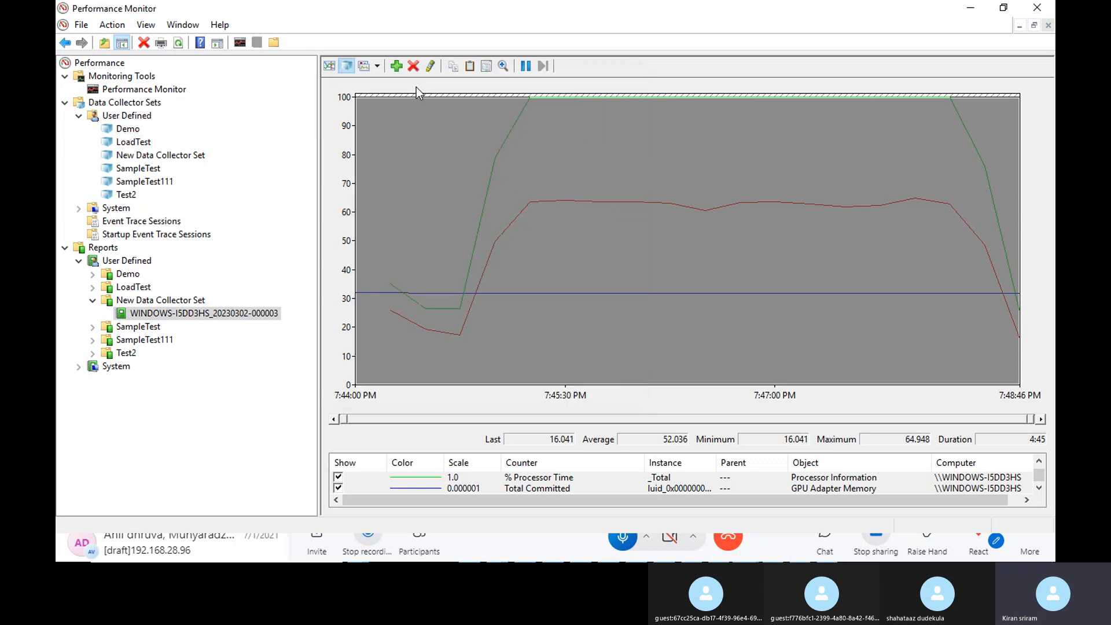
left_click(329, 66)
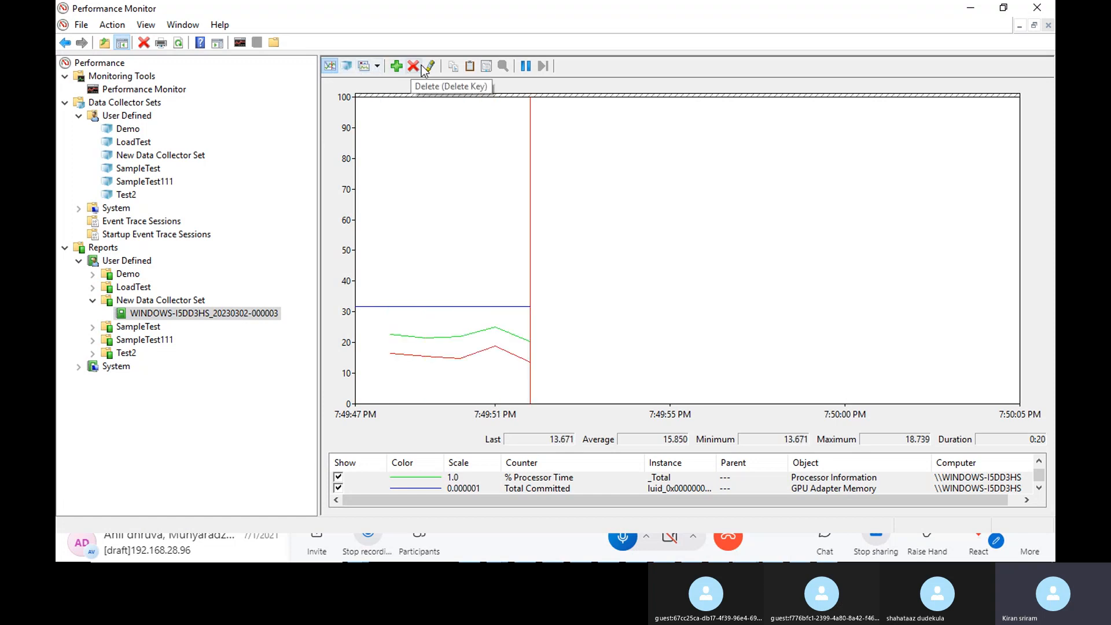
Step: Switch to File Explorer, open the DataCollector01 log from the 000003 folder and view its file options
key("alt+Tab")
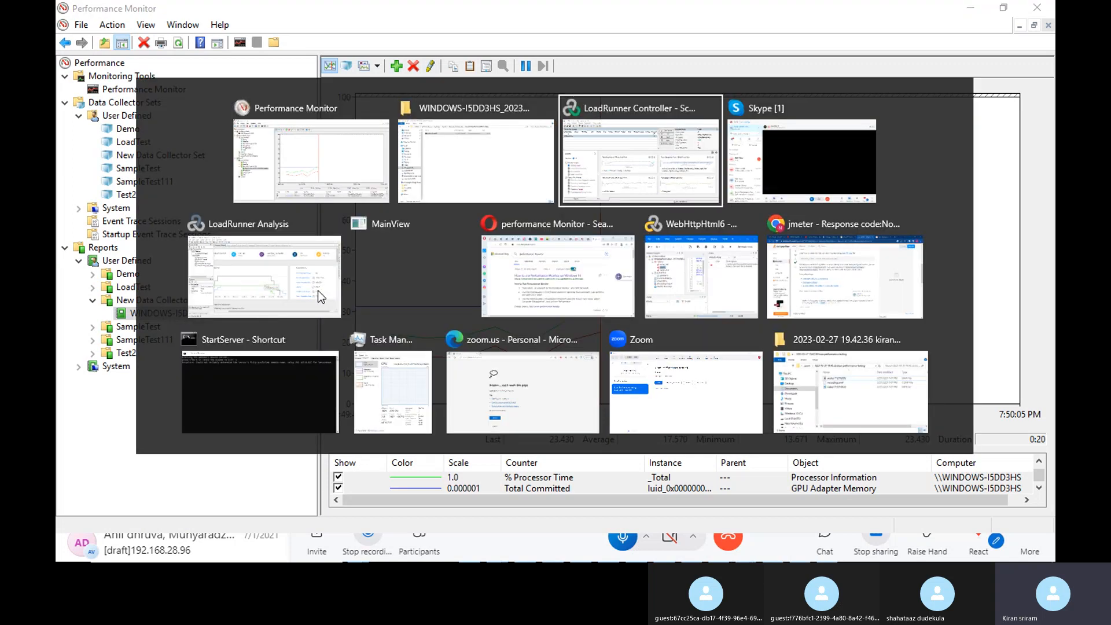
key("alt+shift+Tab")
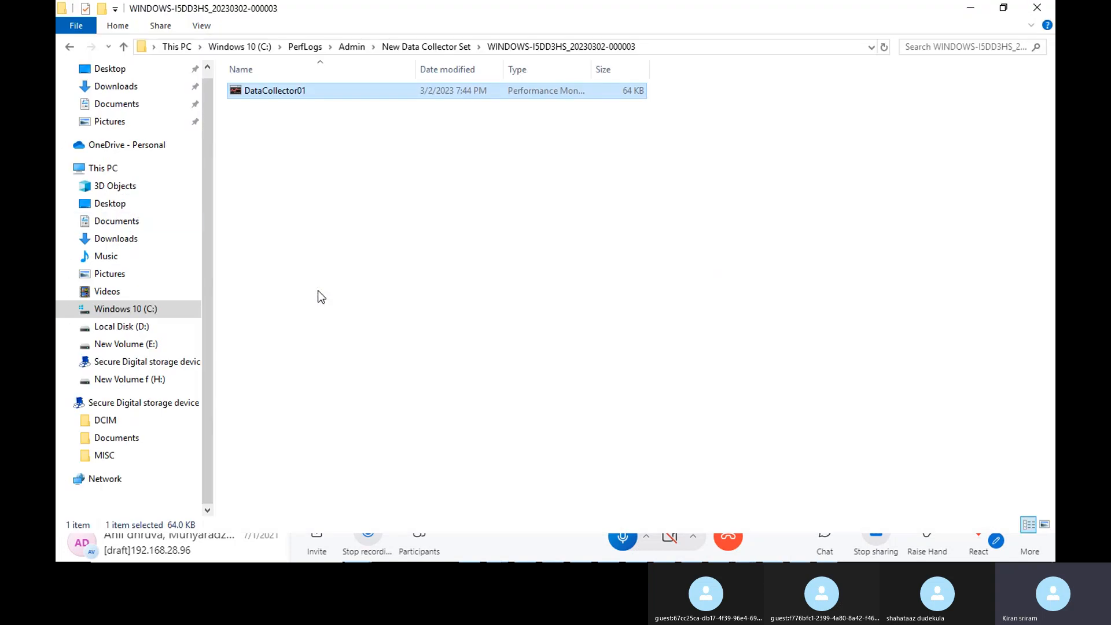
double_click(298, 92)
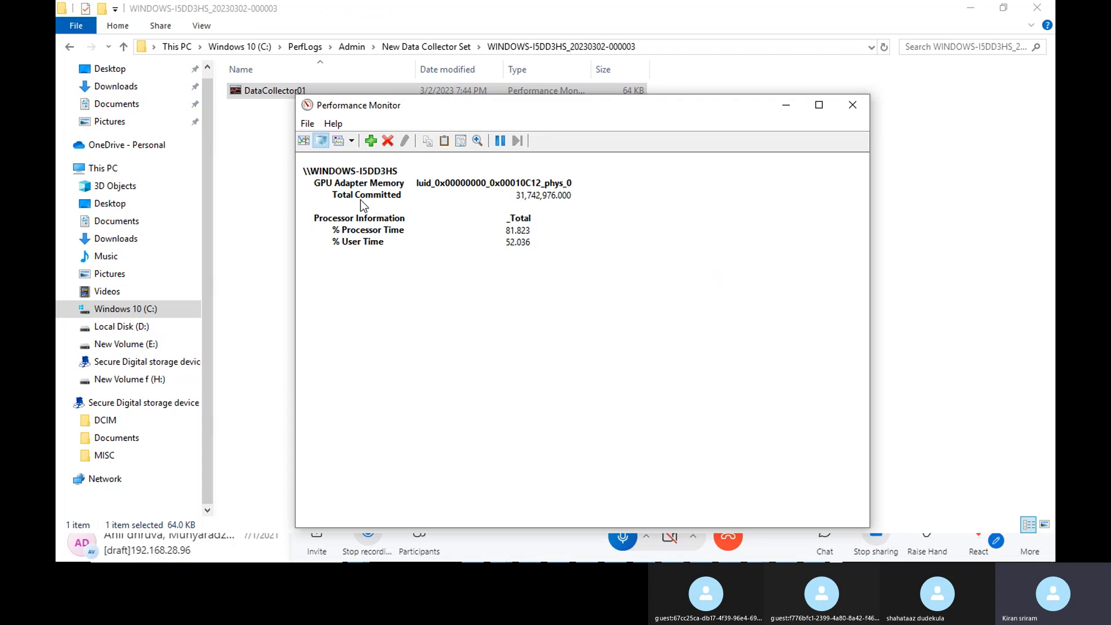
left_click(307, 124)
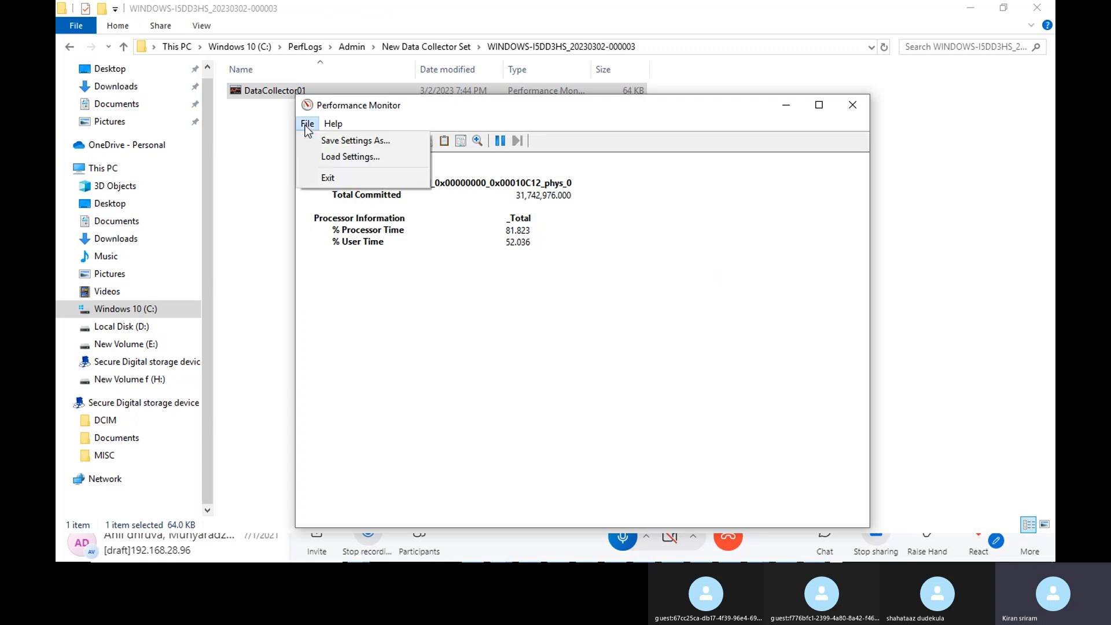
left_click(458, 286)
Step: Display the DataCollector01 data as a histogram bar and examine each counter's bar
left_click(351, 142)
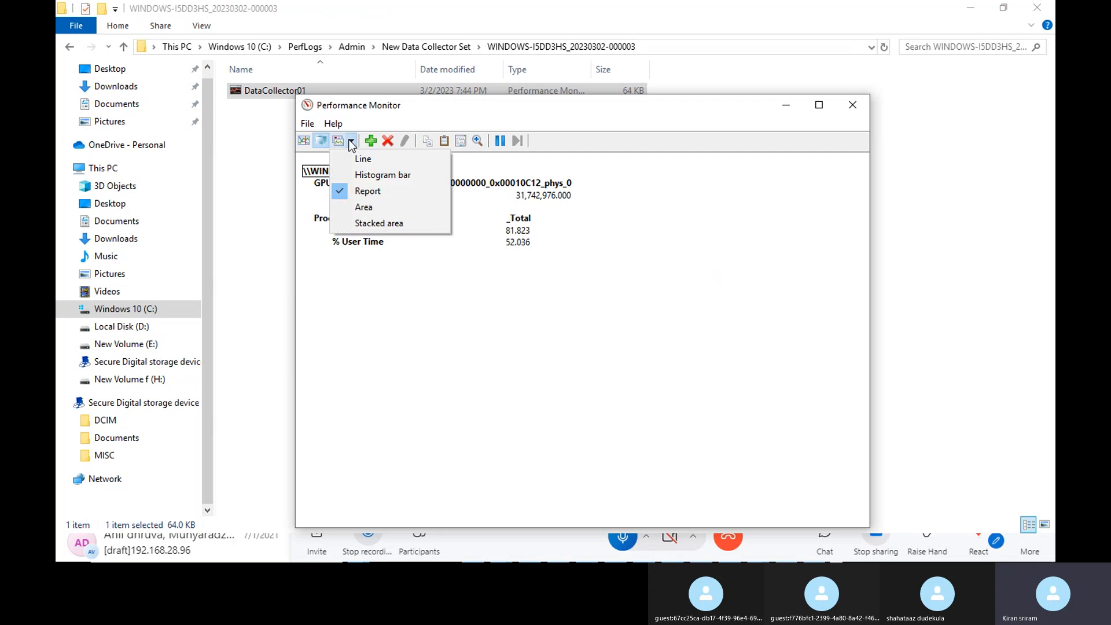
left_click(403, 178)
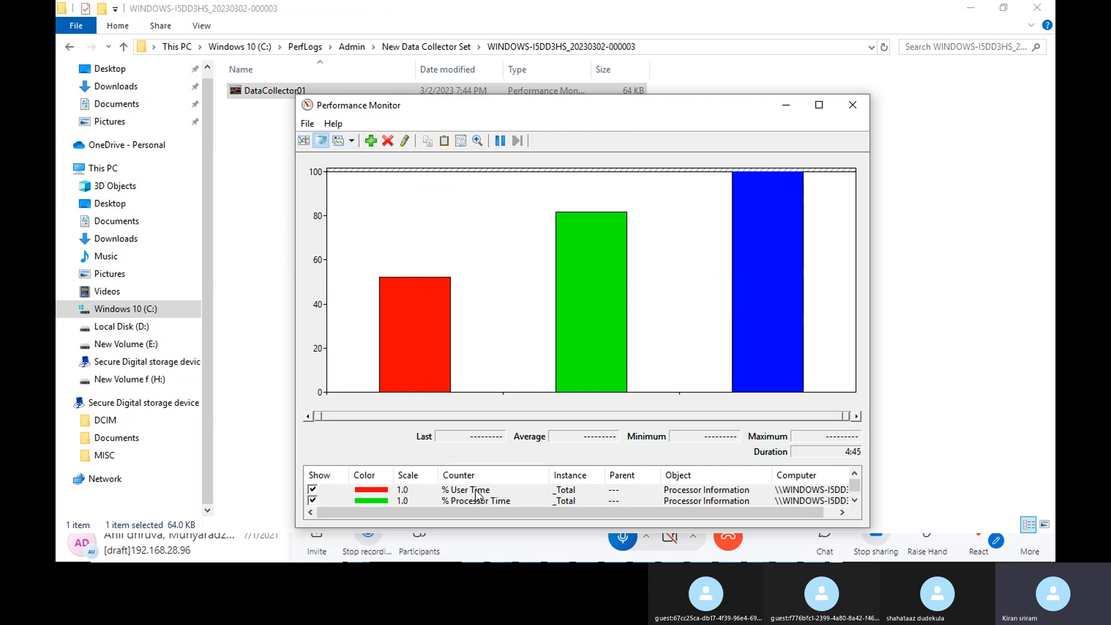
left_click(855, 500)
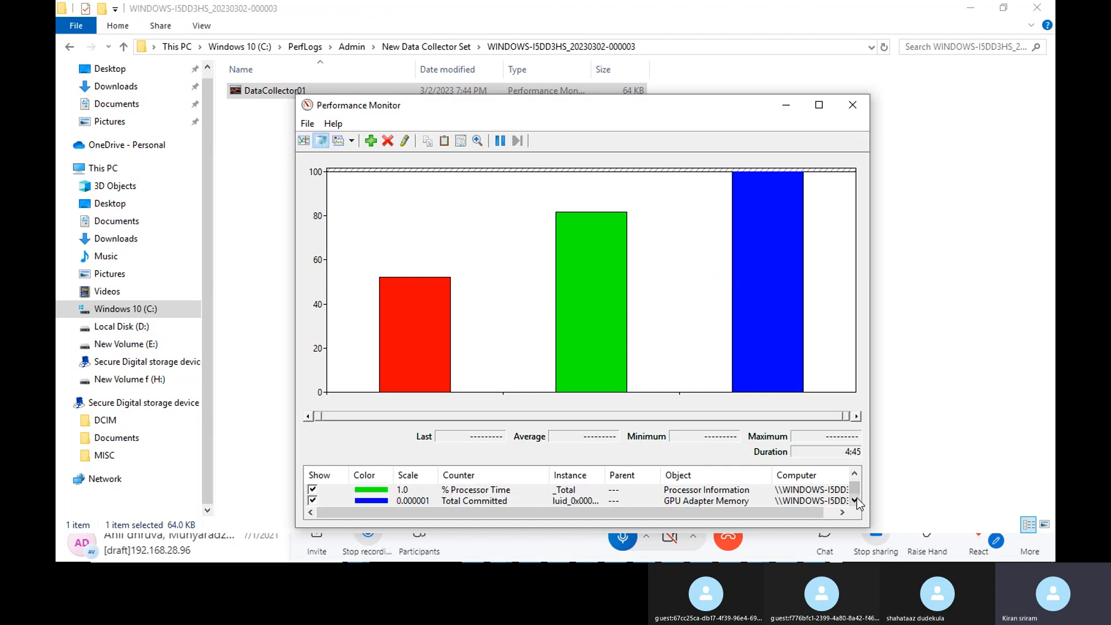
mouse_move(771, 183)
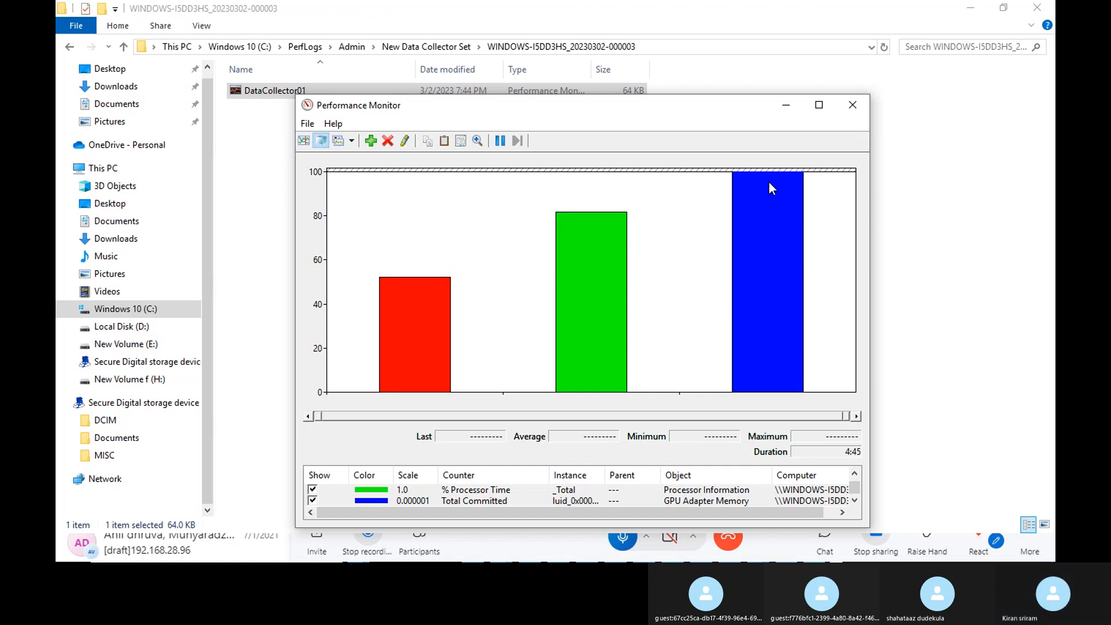
Step: Display the DataCollector01 data as a report and as a line graph, and maximize the log window
left_click(351, 141)
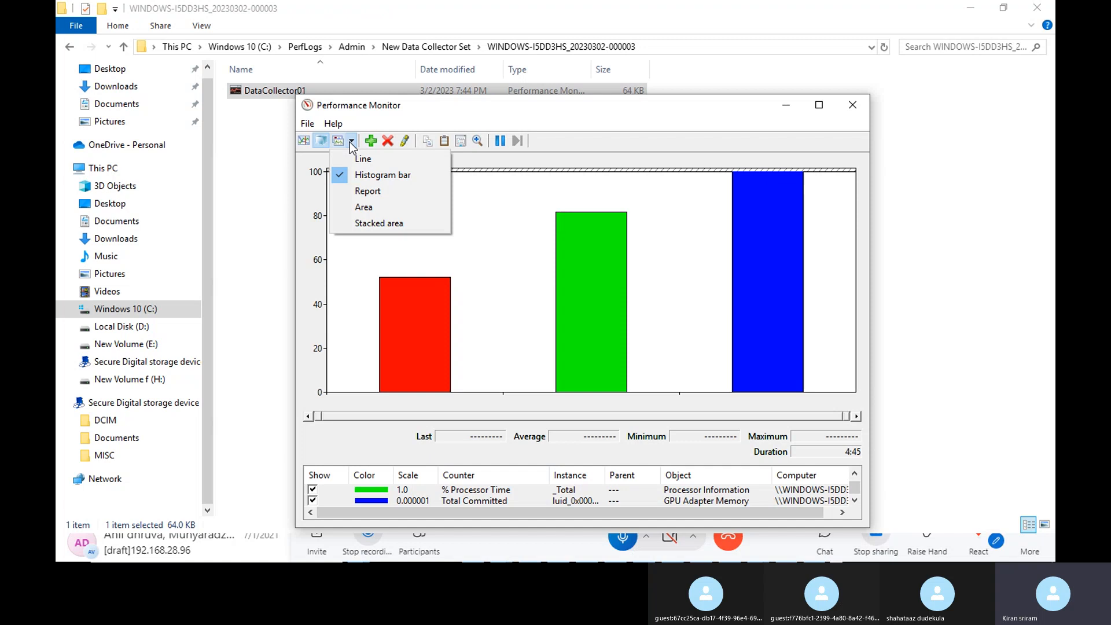
left_click(396, 189)
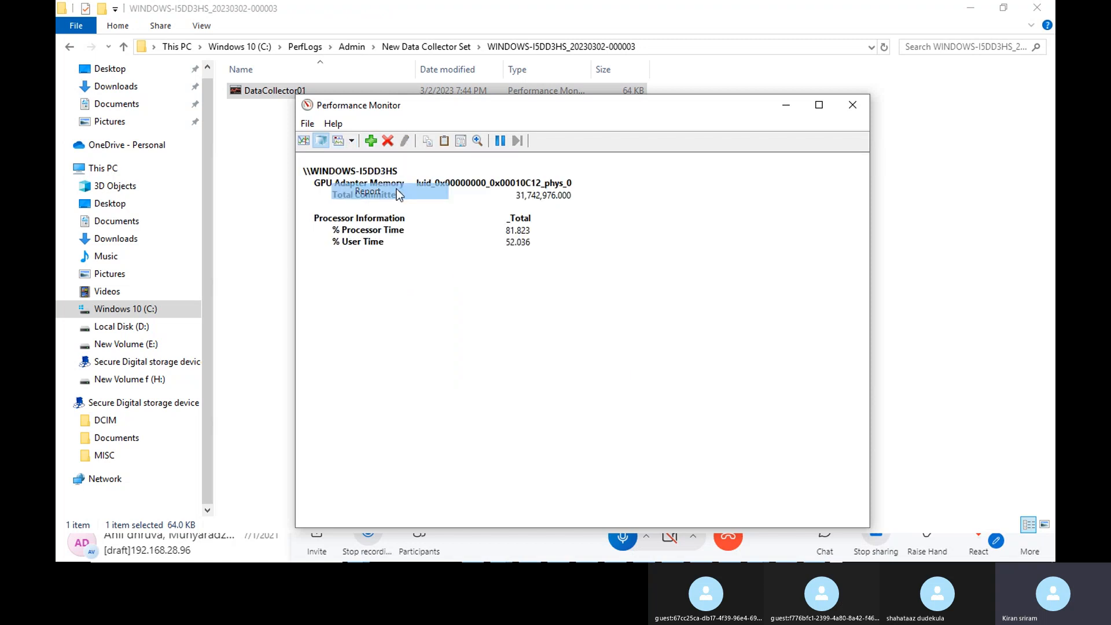
left_click(351, 141)
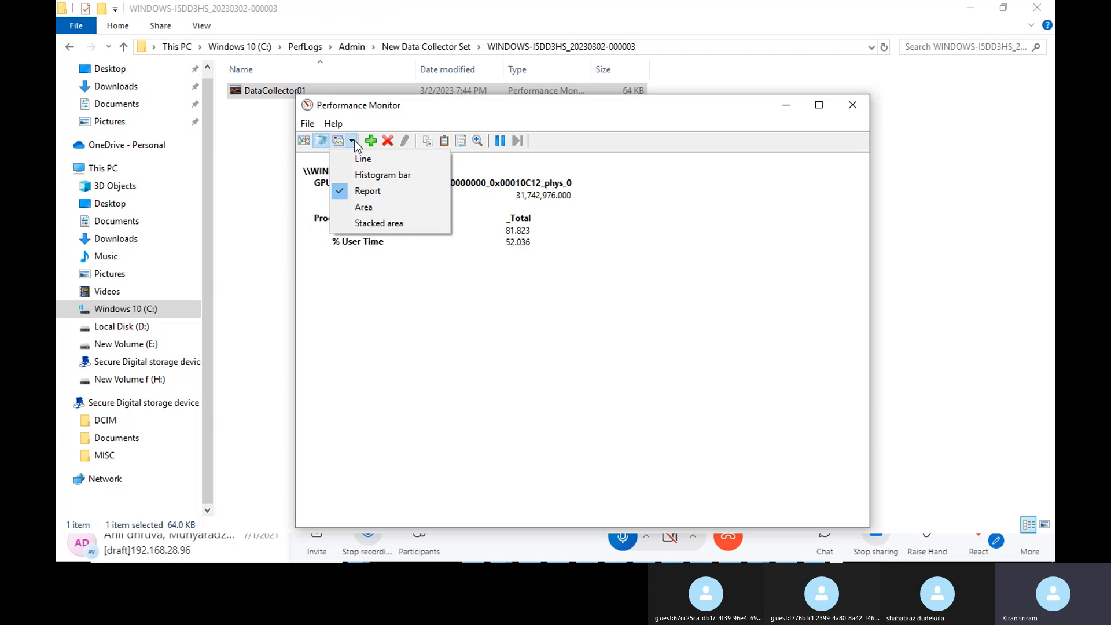
left_click(390, 157)
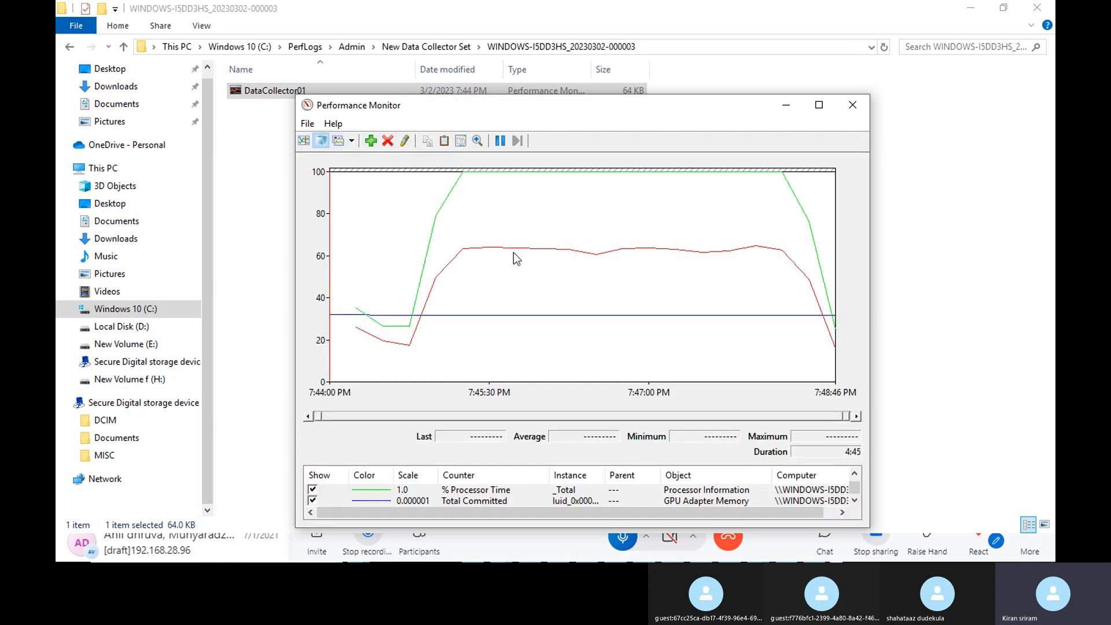
left_click(351, 141)
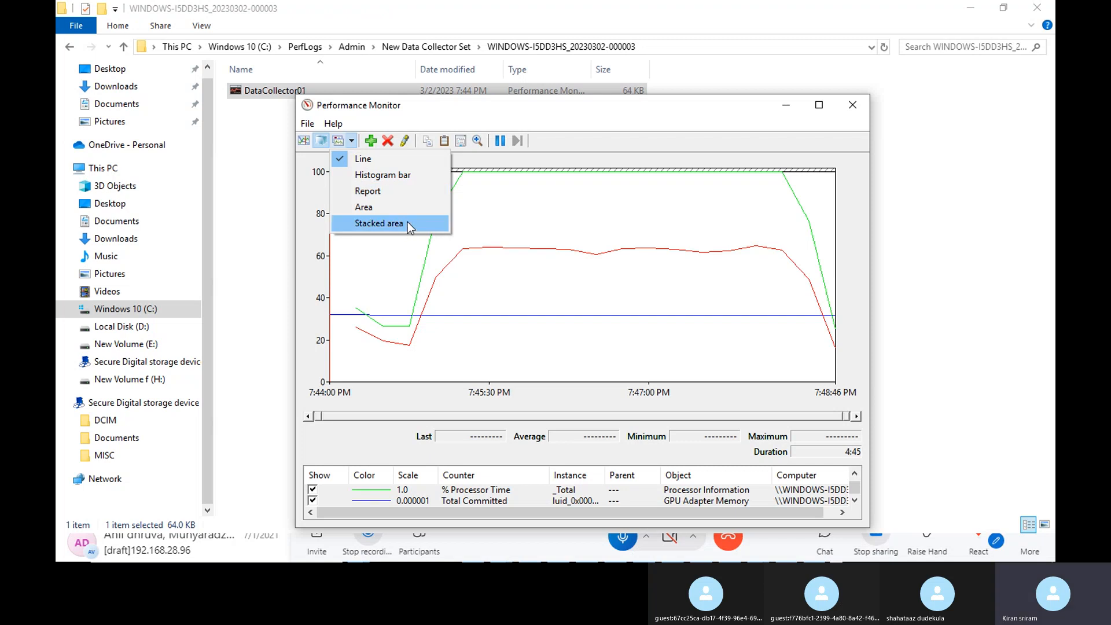
left_click(816, 102)
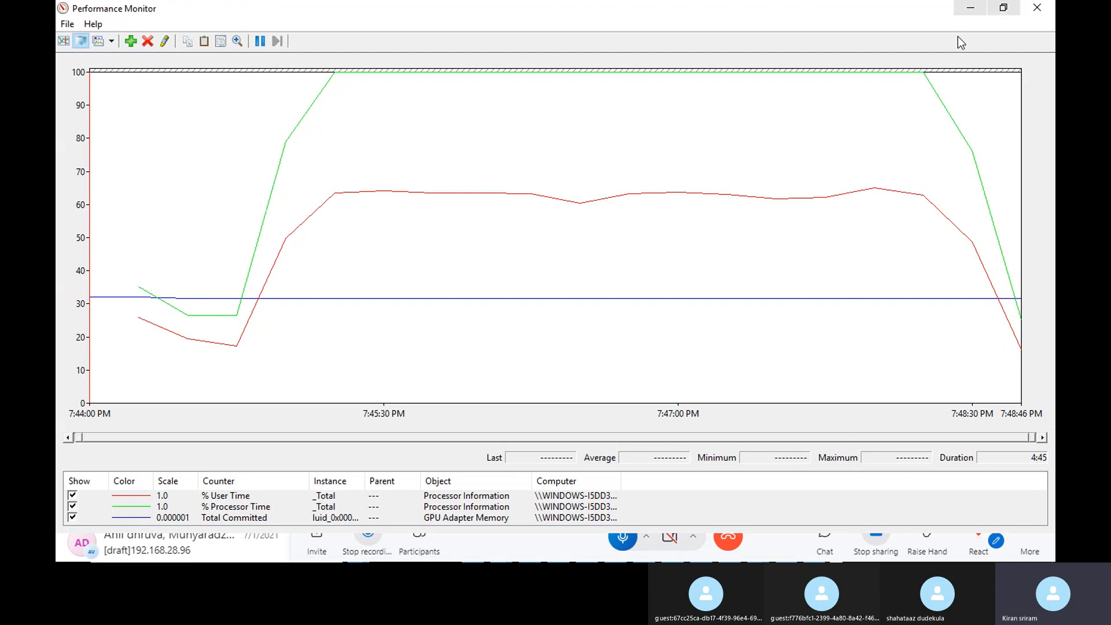
Step: Minimize the log window and File Explorer, and switch to LoadRunner Controller
left_click(965, 8)
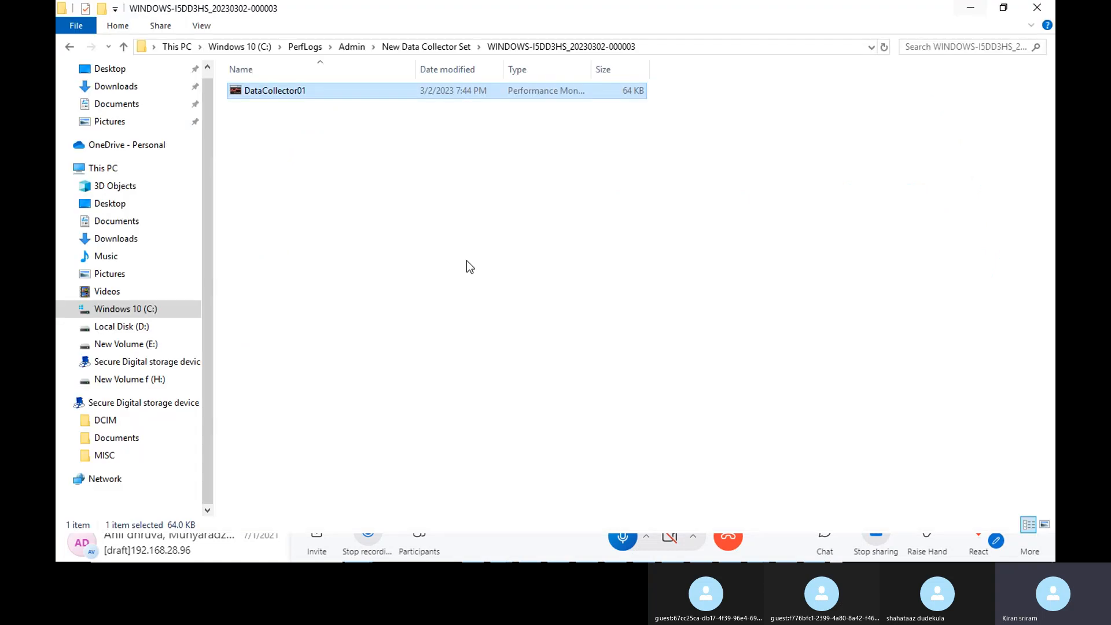
left_click(971, 13)
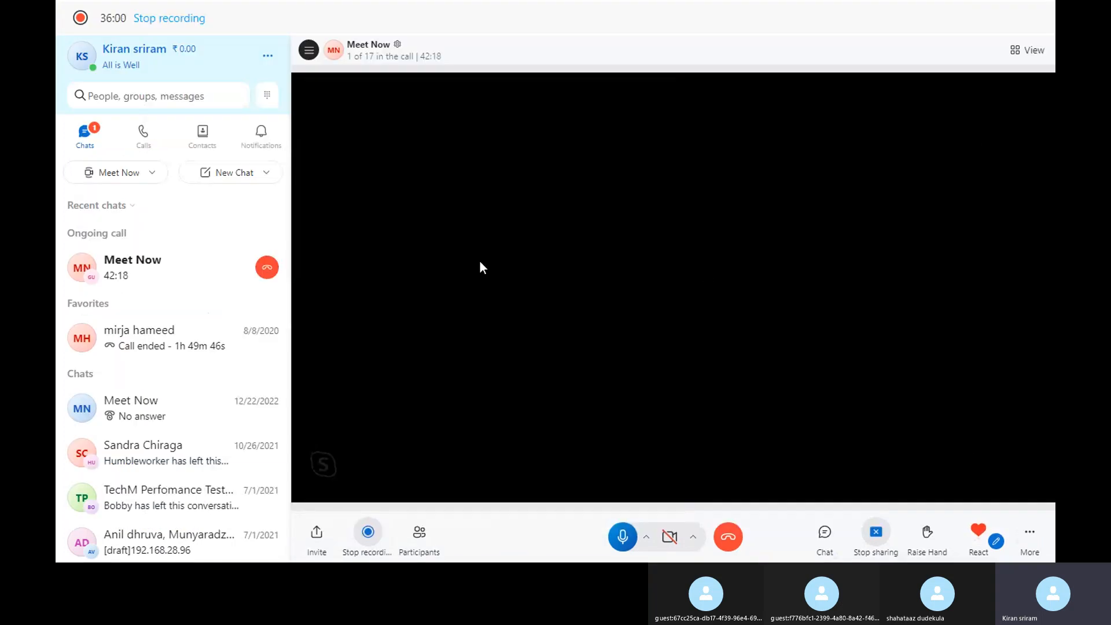
key("alt+Tab")
key("alt+Tab")
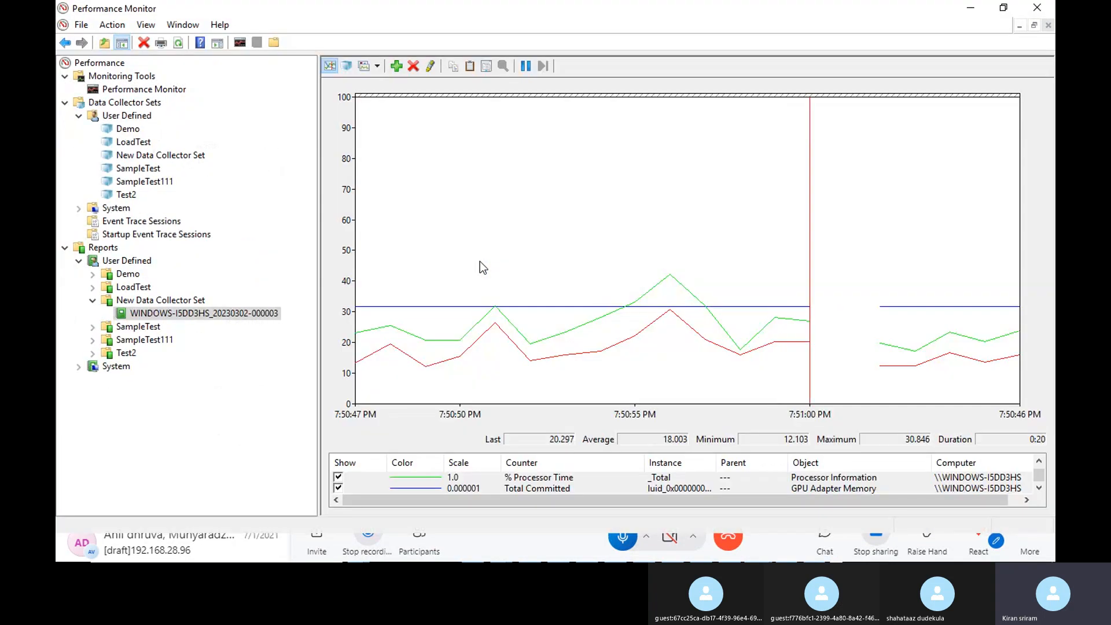
key("alt+Tab")
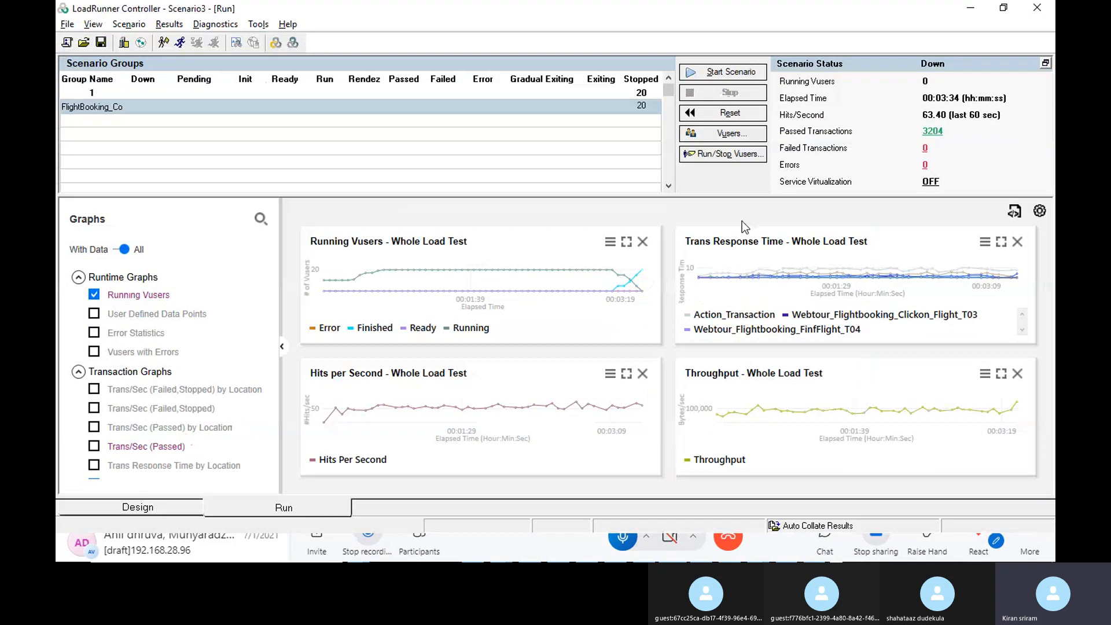
Step: Analyze the Scenario3 results in a maximized LoadRunner Analysis window and load the complete analysis data
left_click(177, 27)
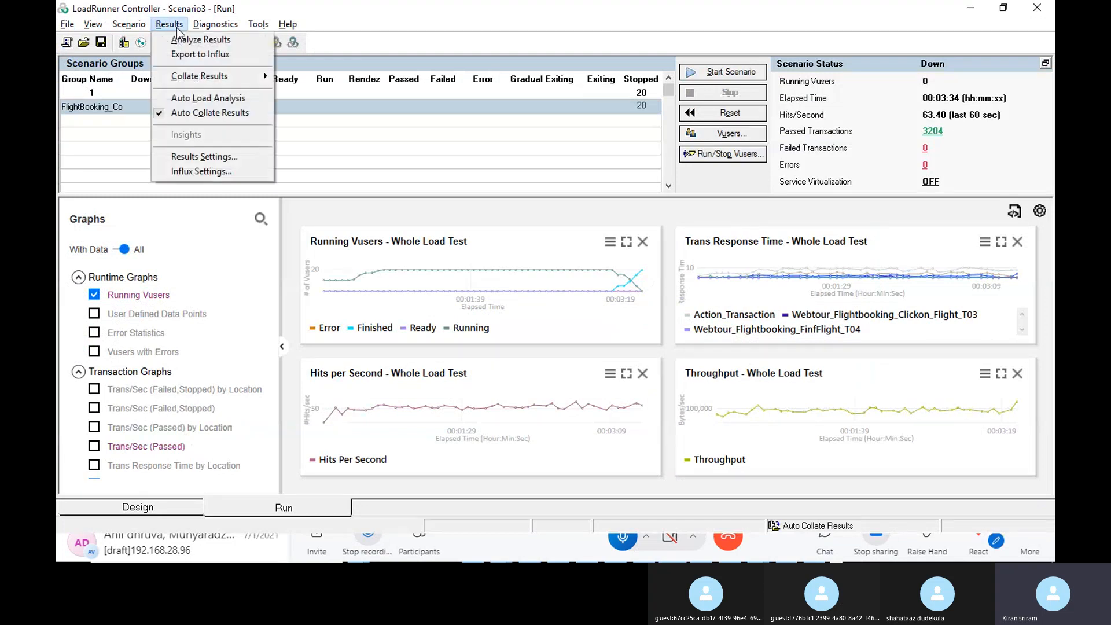
left_click(217, 43)
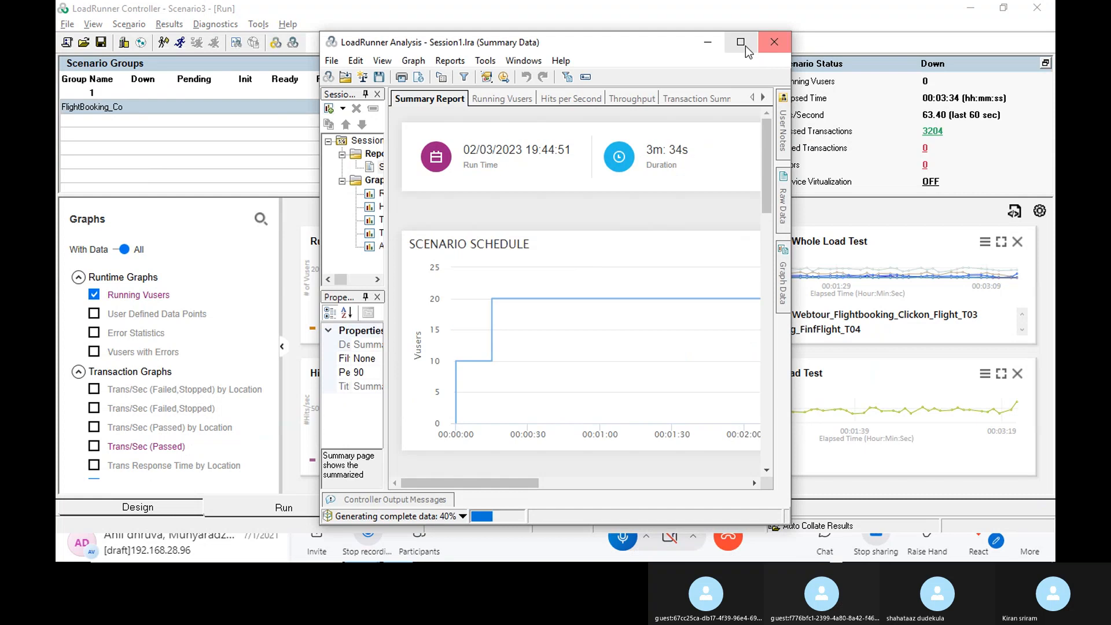
left_click(741, 43)
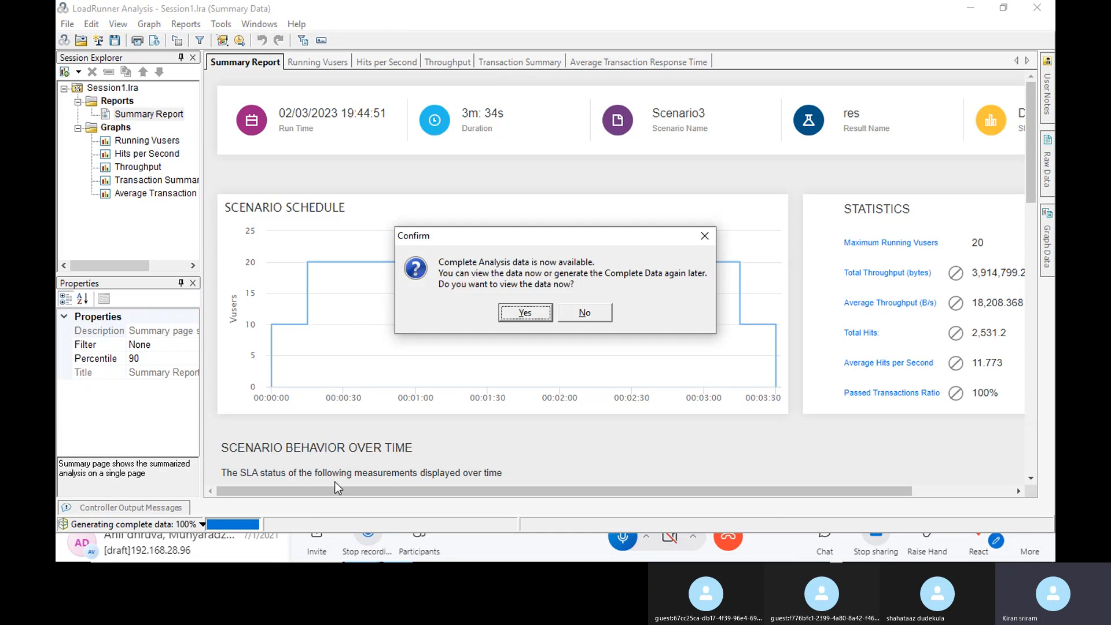
left_click(525, 313)
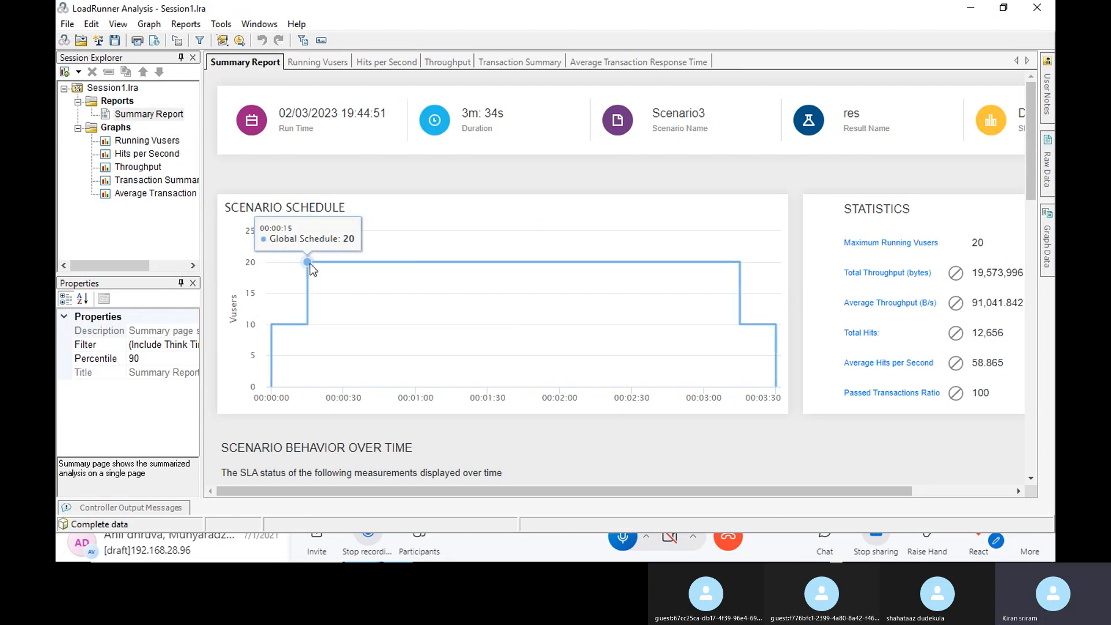
Step: Examine the Summary Report's scenario schedule, maximum running Vusers and transaction response time table
double_click(984, 242)
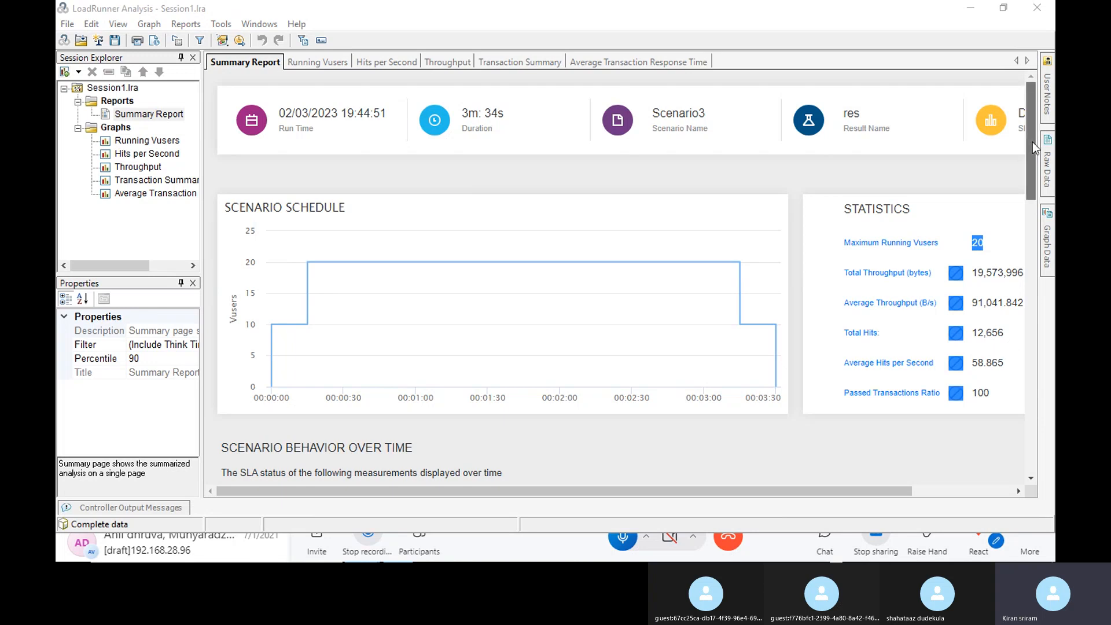
left_click_drag(1032, 141, 1022, 356)
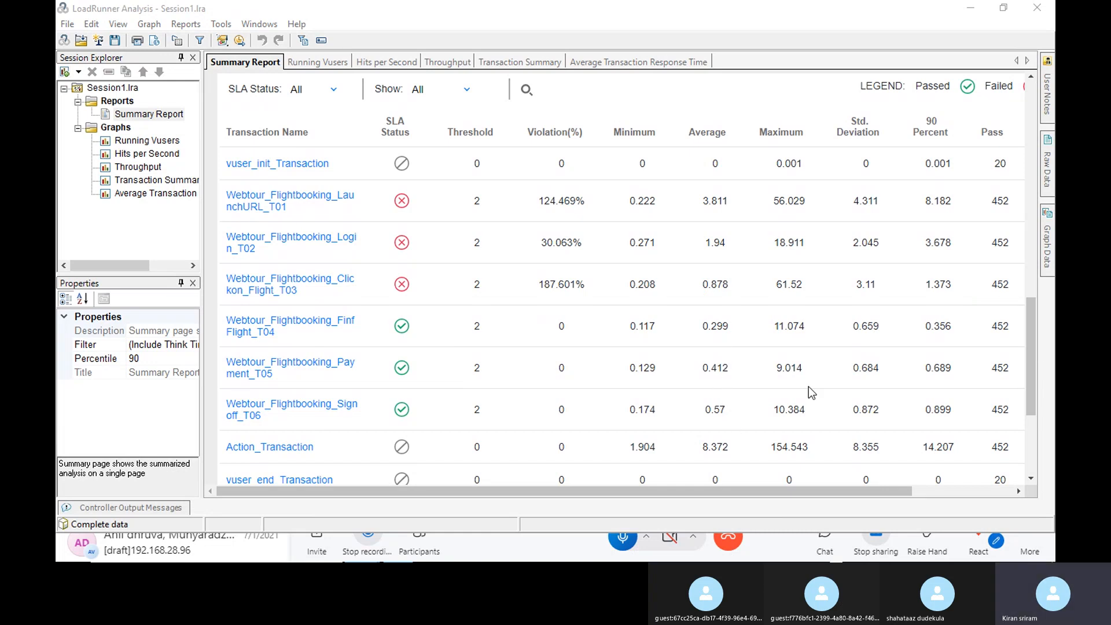
mouse_move(1035, 343)
left_mouse_down()
mouse_move(1035, 379)
mouse_move(1035, 315)
mouse_move(1038, 355)
left_mouse_up()
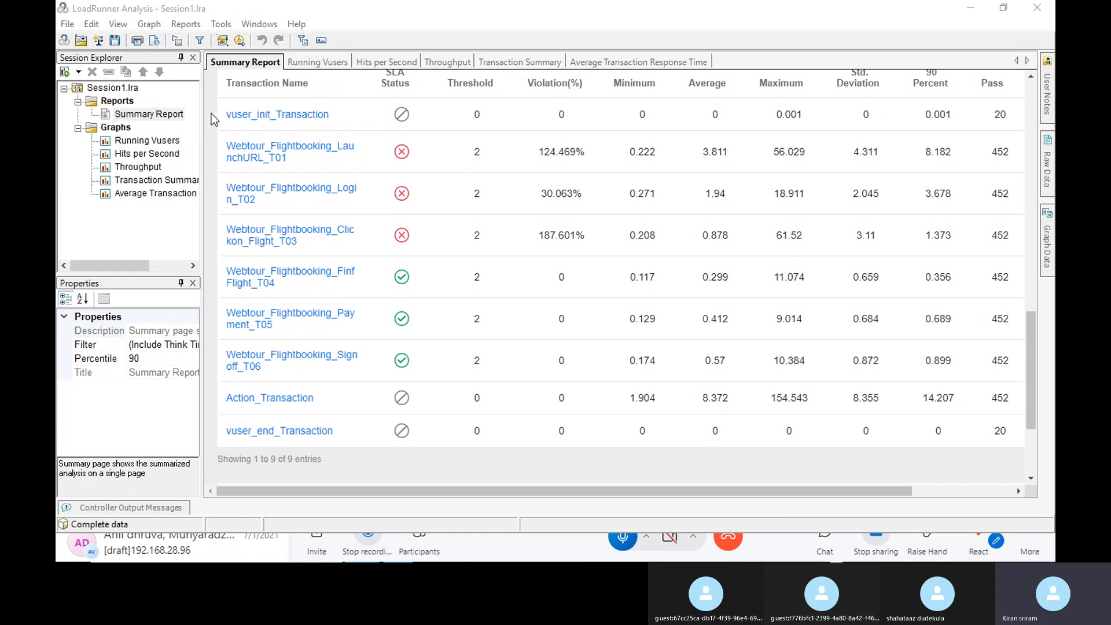
Step: Widen the Session Explorer pane to show full graph names, and display the Running Vusers graph
left_click_drag(201, 119, 404, 119)
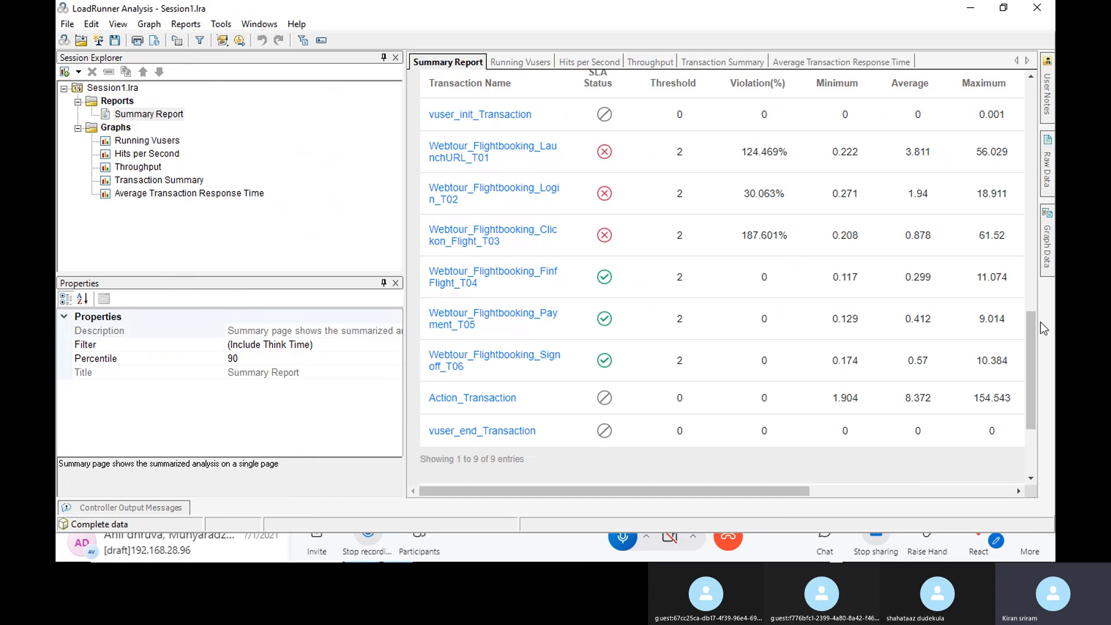
left_click_drag(1032, 324, 1040, 78)
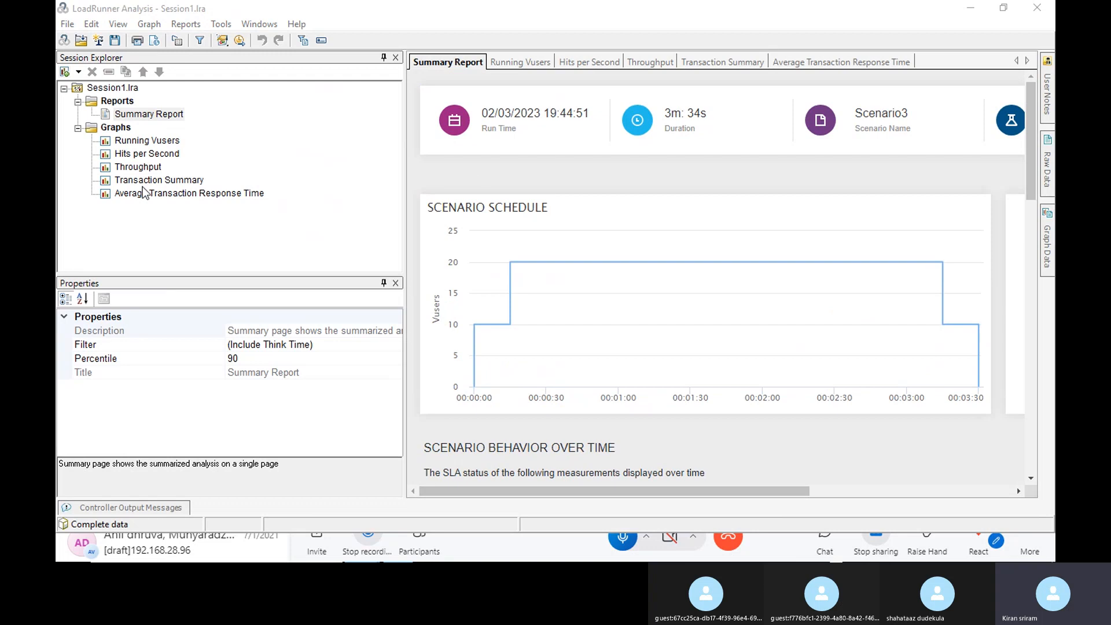
left_click(161, 145)
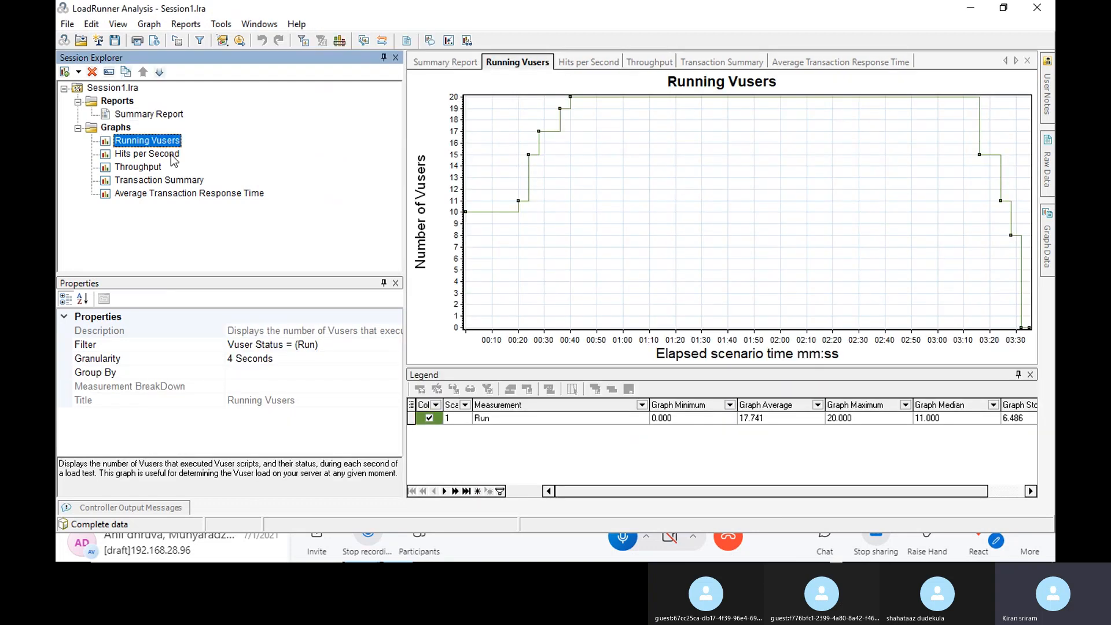
Step: Merge the Hits per Second graph with the Throughput graph as an overlay titled Hits per Second - Throughput
left_click(170, 155)
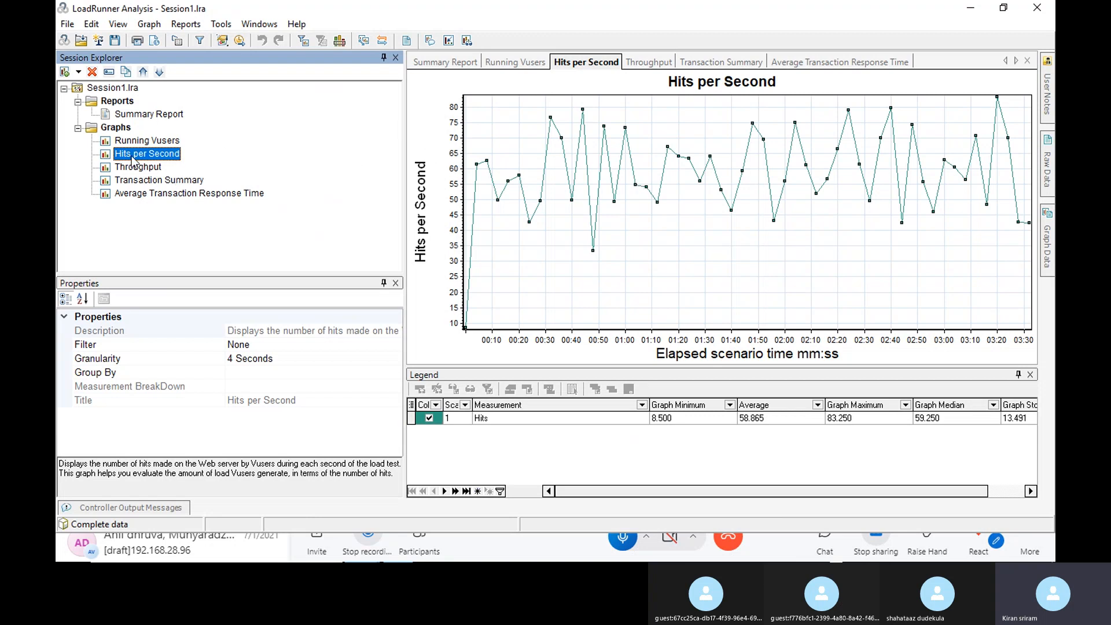
right_click(651, 228)
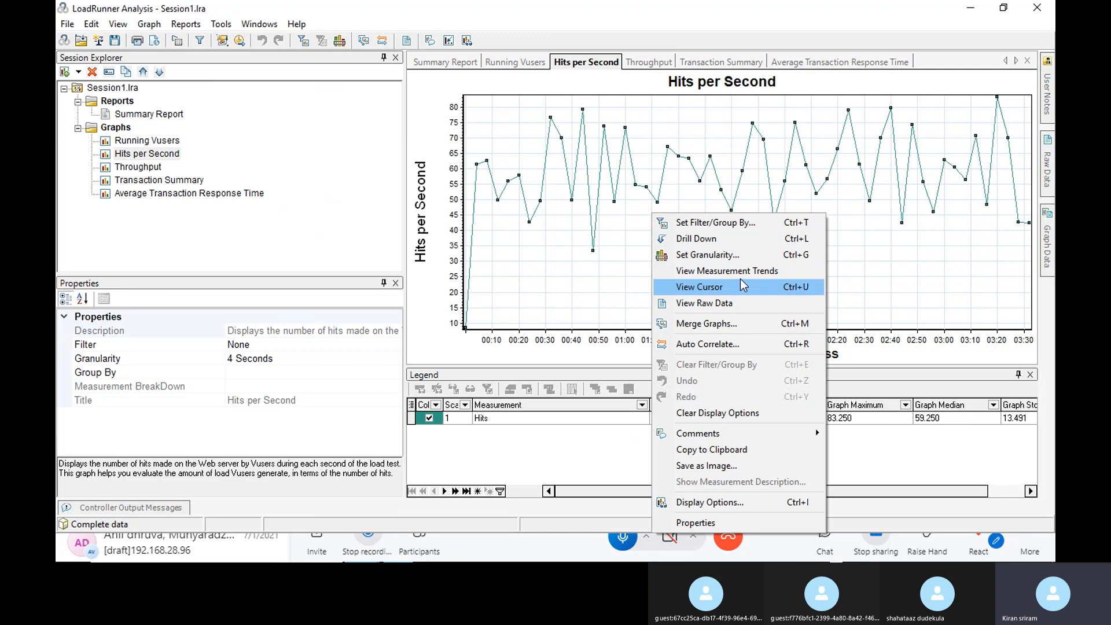
left_click(742, 327)
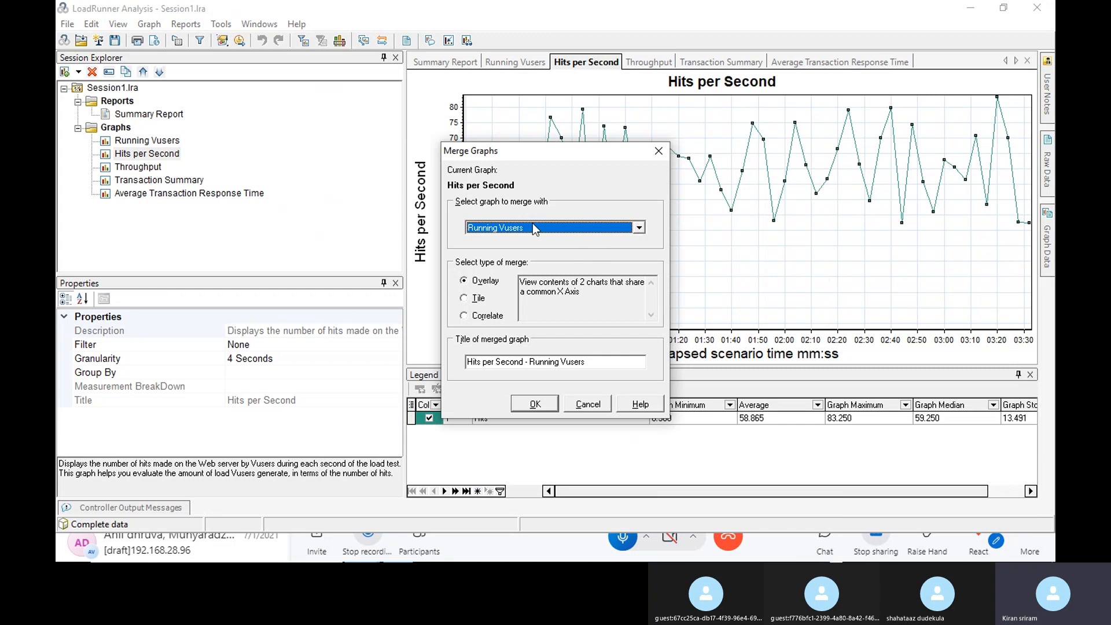
left_click(638, 228)
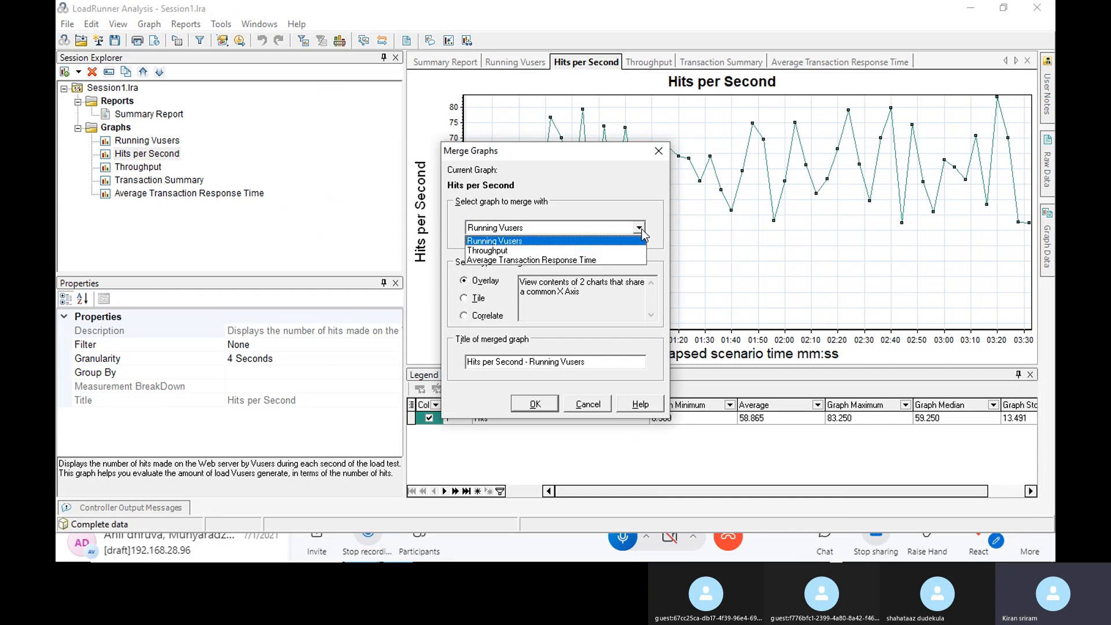
left_click(560, 250)
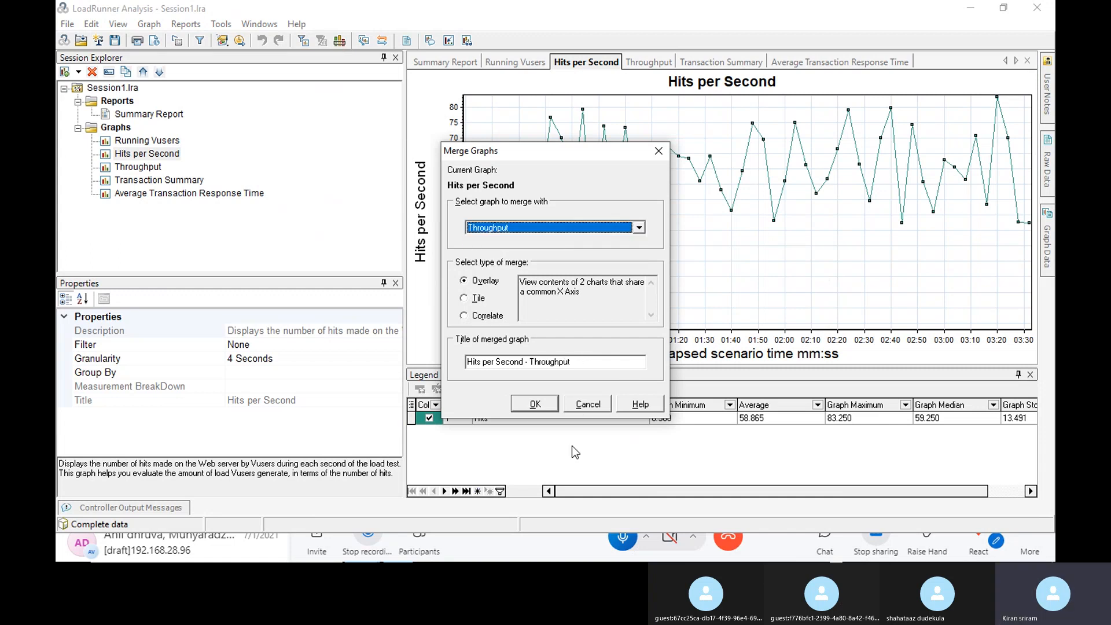
left_click(533, 404)
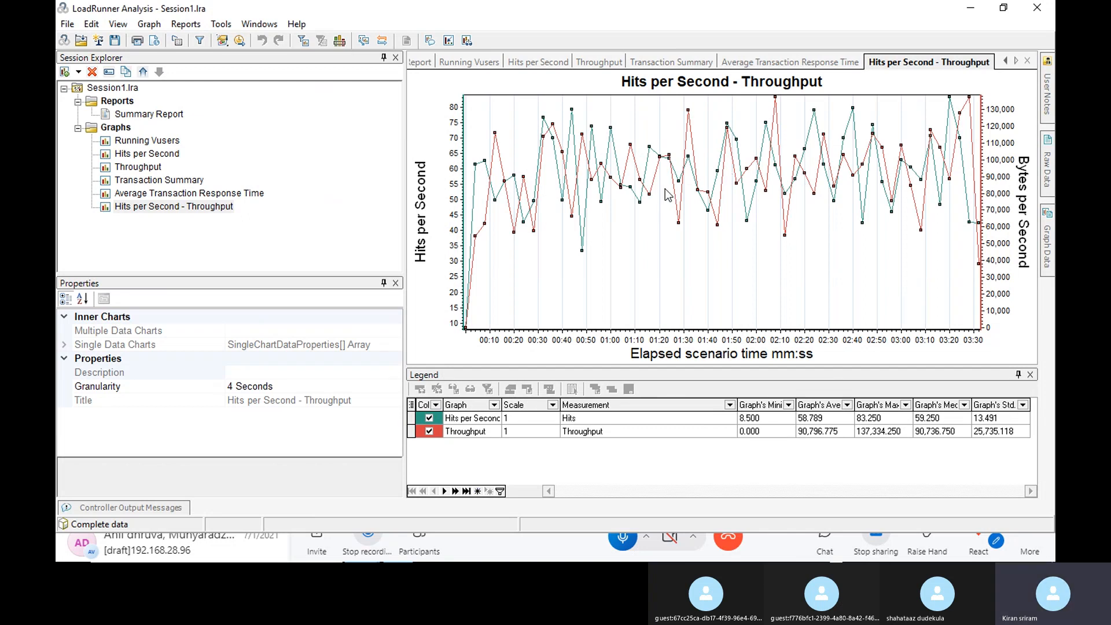
Step: Compare the Hits per Second graph and its legend statistics with the merged Hits per Second - Throughput graph, and view Running Vusers
left_click(149, 156)
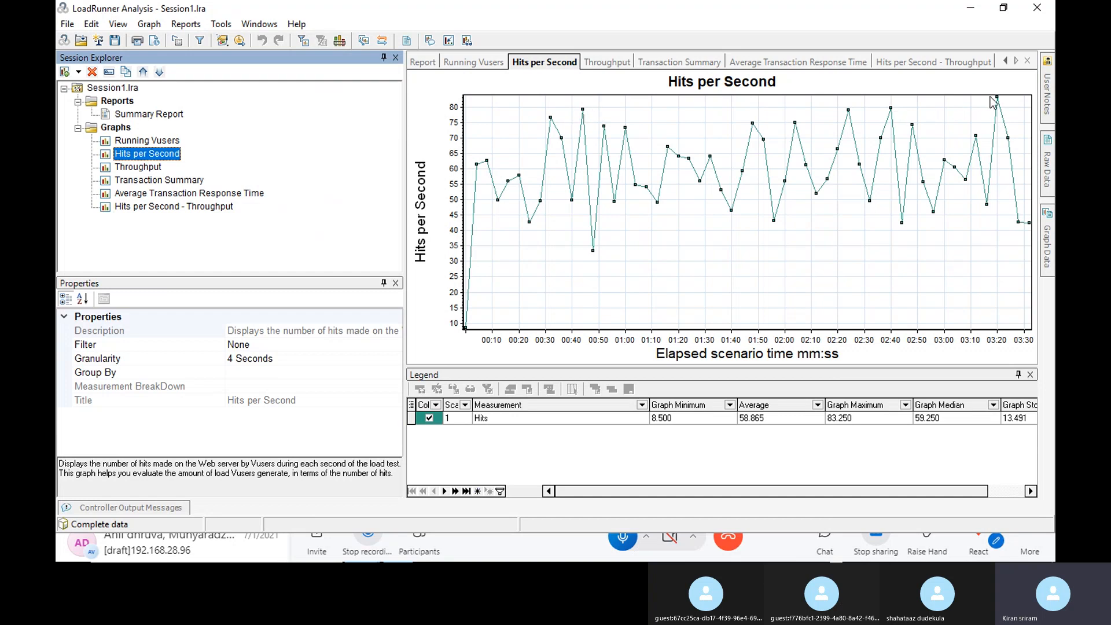
left_click_drag(691, 491, 824, 501)
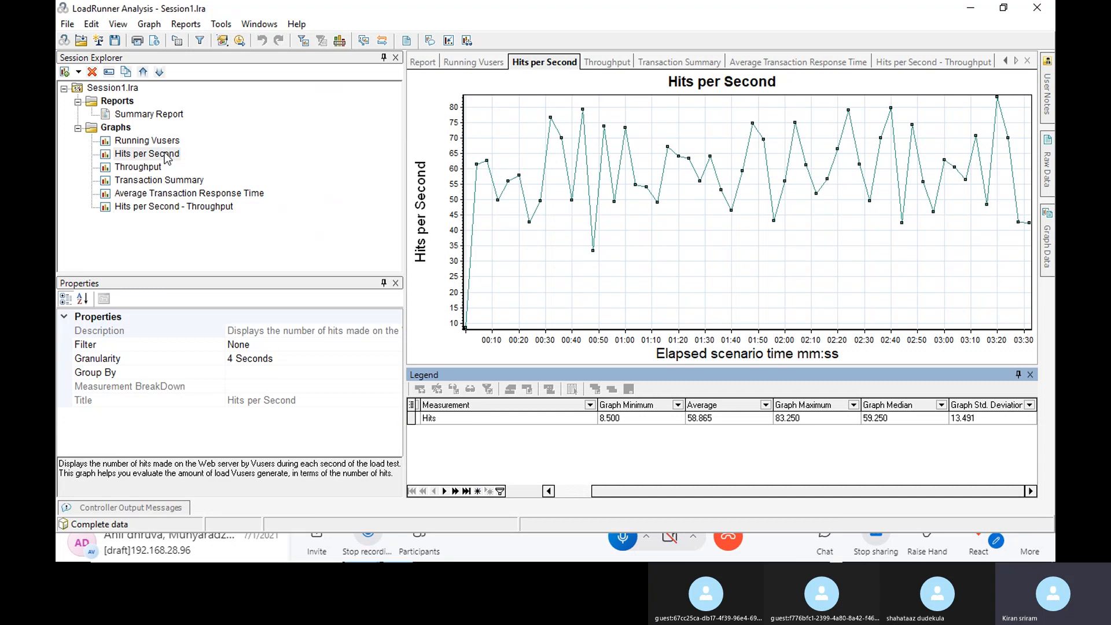
left_click(192, 207)
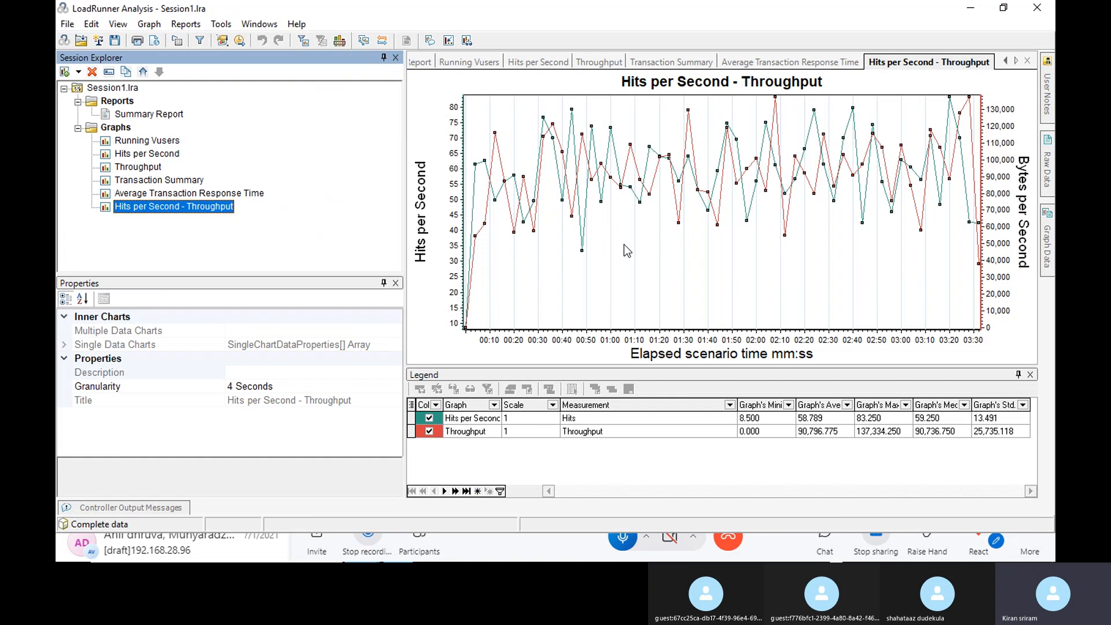
left_click(132, 145)
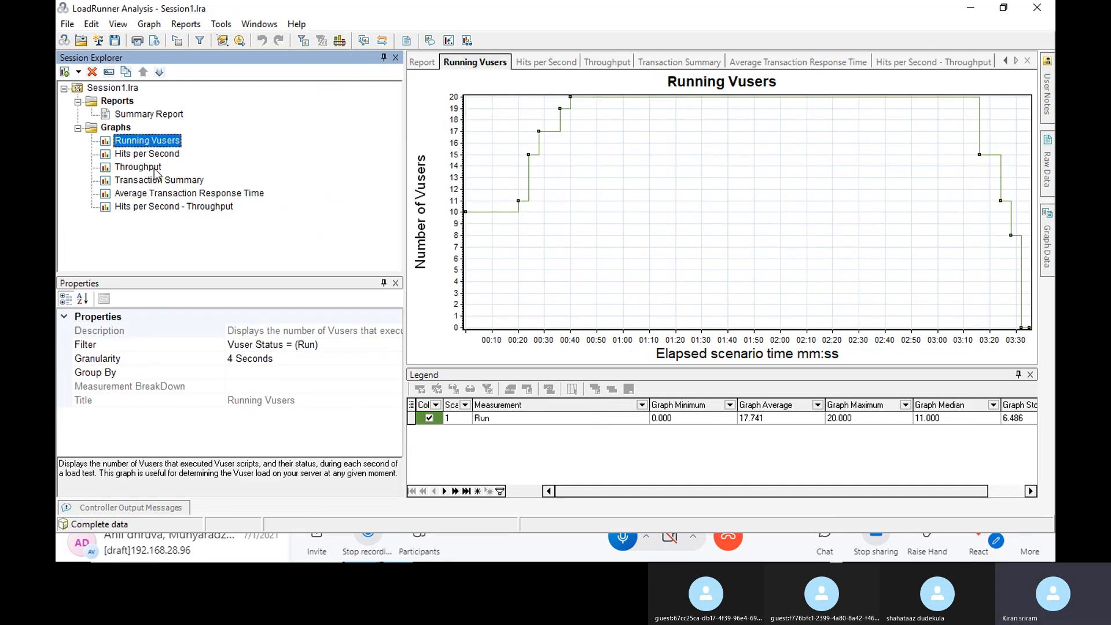
Step: Merge the Throughput graph with the Average Transaction Response Time graph as an overlay titled Throughput - Average Transaction Response Time
left_click(156, 167)
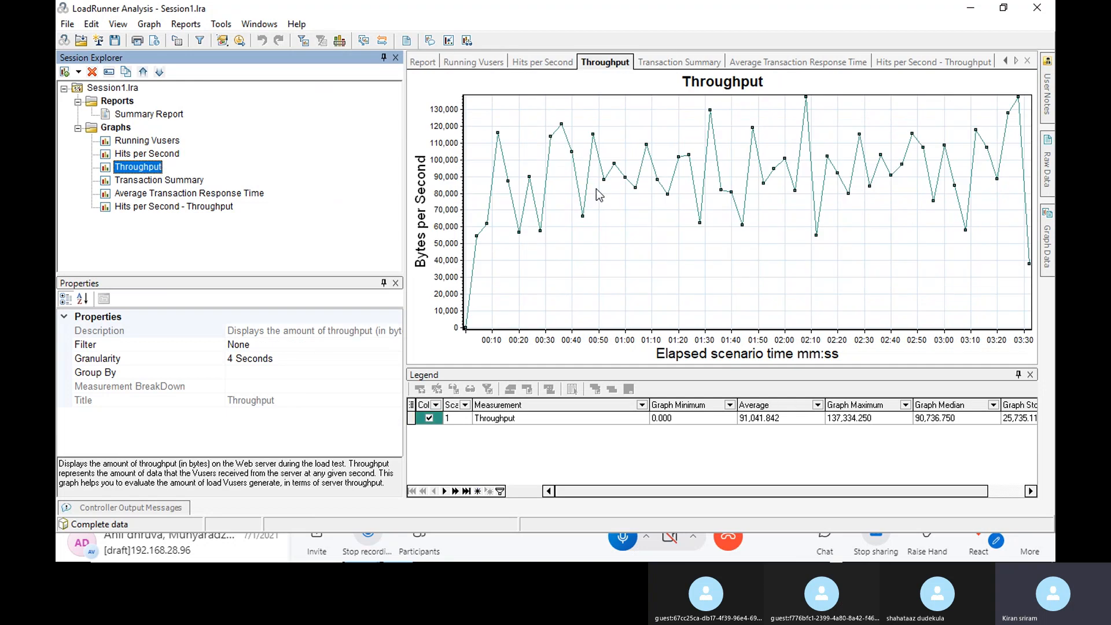
right_click(628, 234)
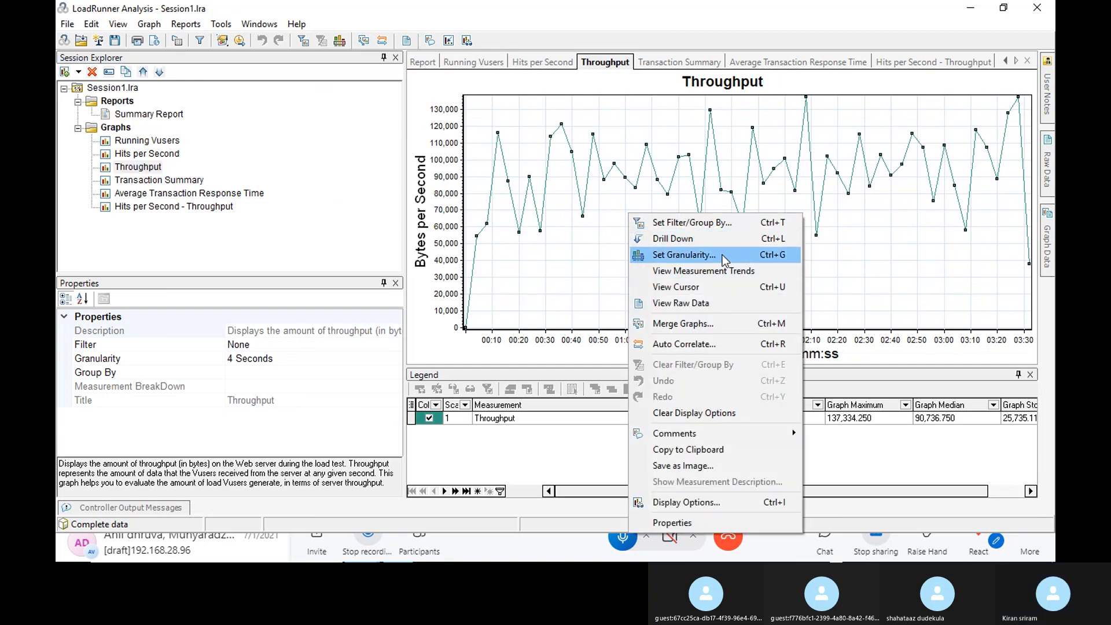
left_click(720, 322)
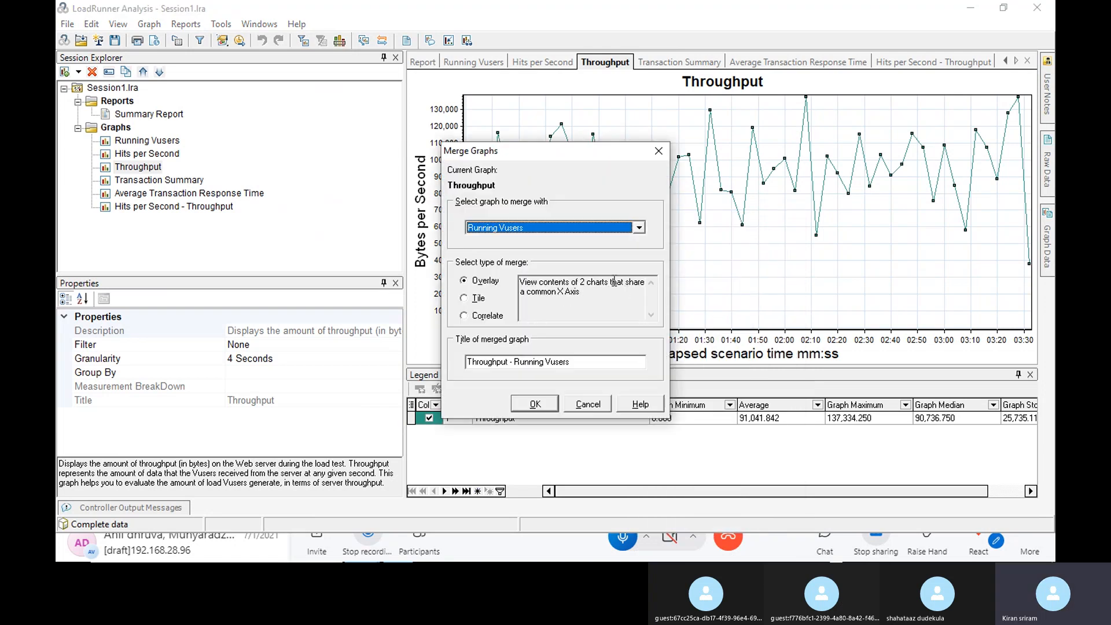
left_click(610, 231)
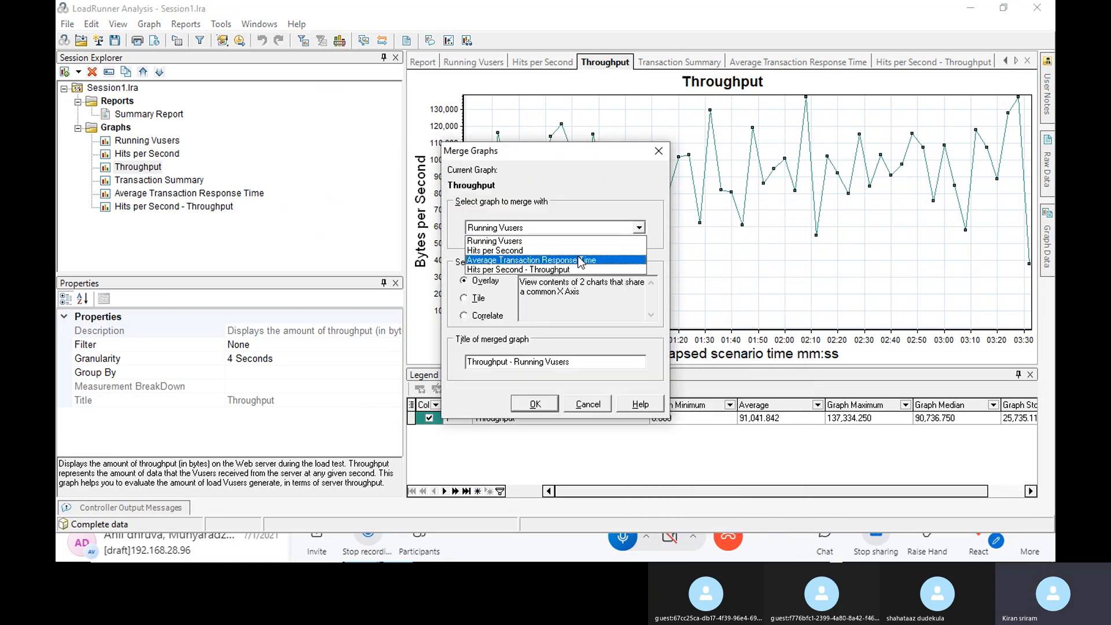
left_click(630, 265)
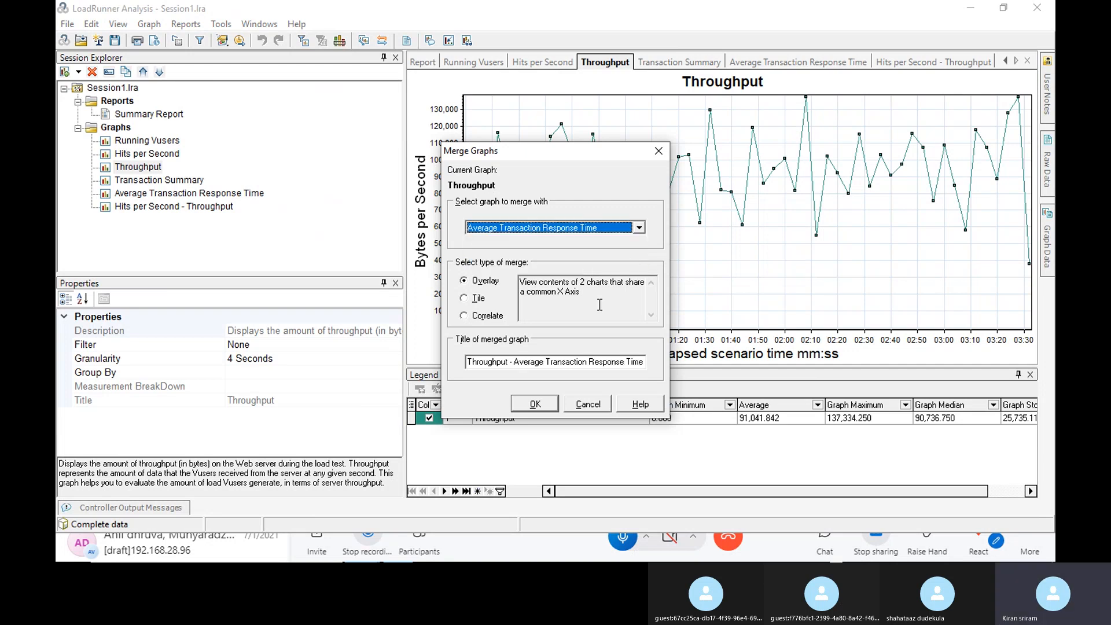
left_click(535, 404)
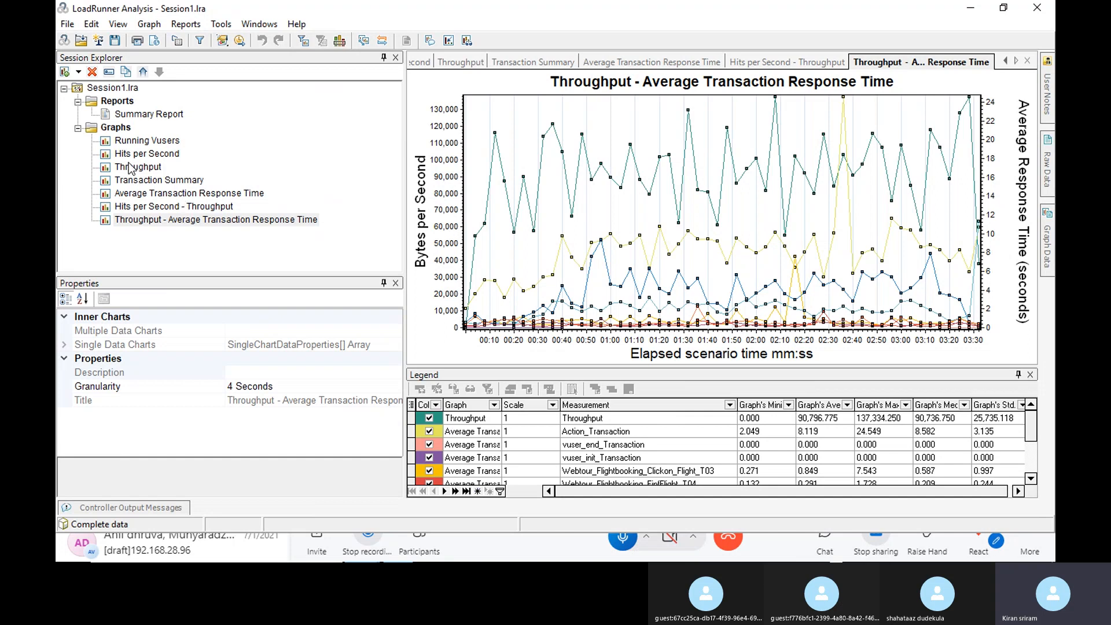
Step: Compare the Average Transaction Response Time graph with the merged Hits per Second - Throughput and Throughput - Average Transaction Response Time graphs
left_click(167, 194)
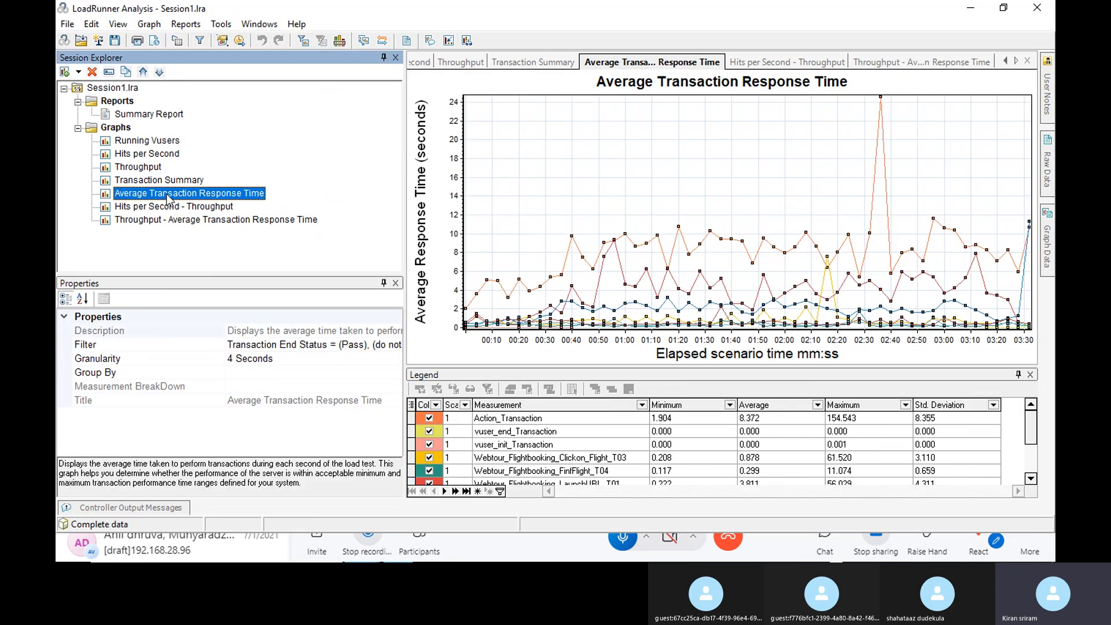
left_click(173, 208)
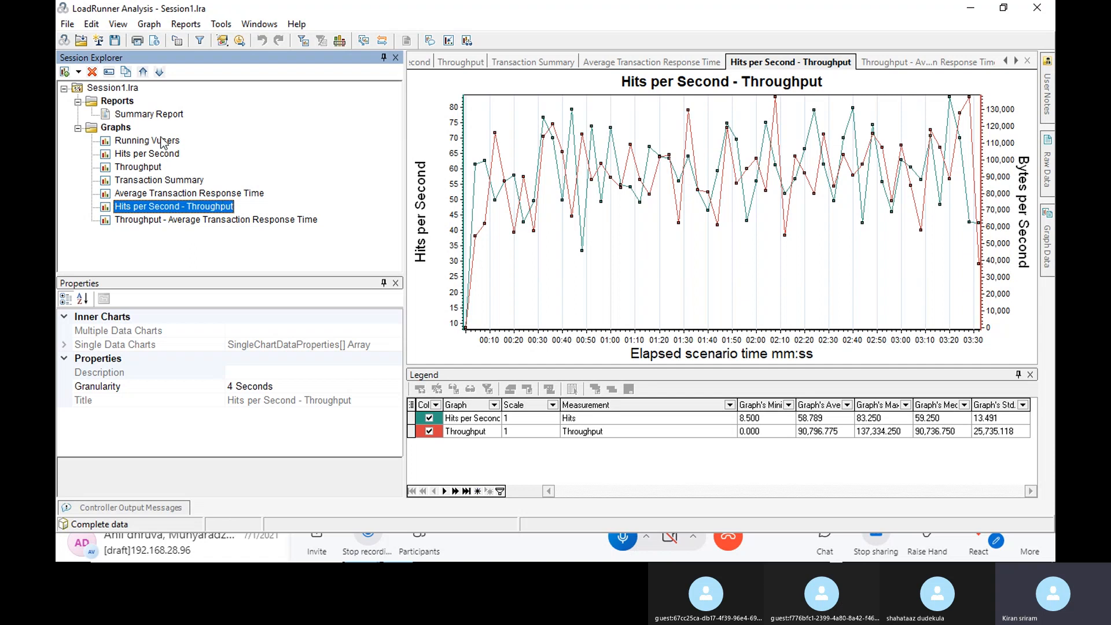
left_click(199, 221)
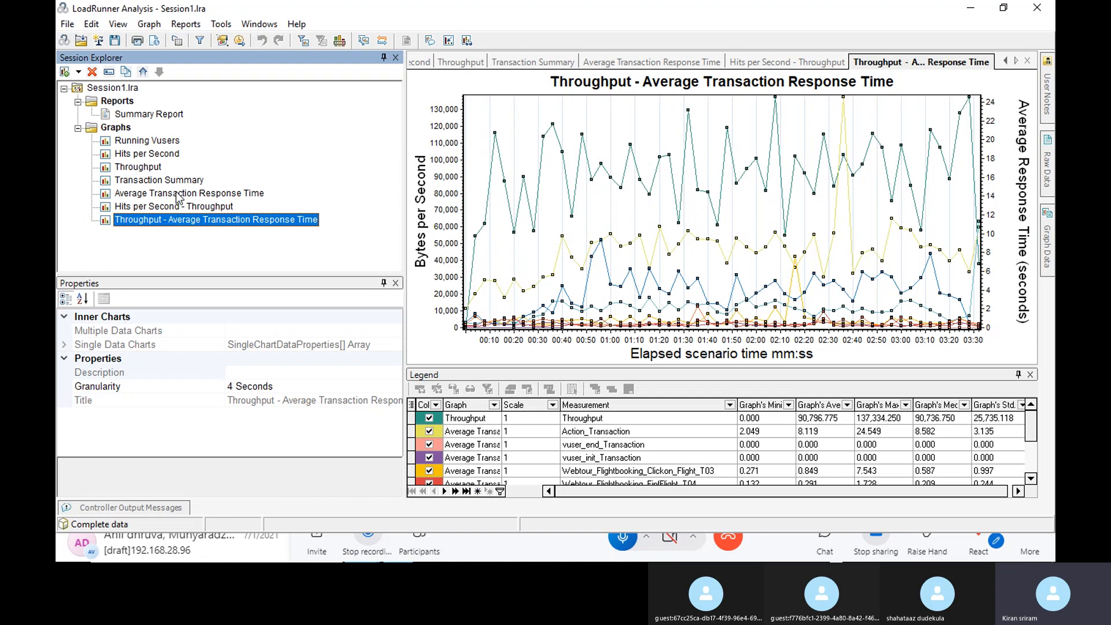
Step: Examine the Webtour_Flightbooking_LaunchURL_T01 statistics and the Action_Transaction point at 00:01:20 in the Average Transaction Response Time graph
left_click(180, 193)
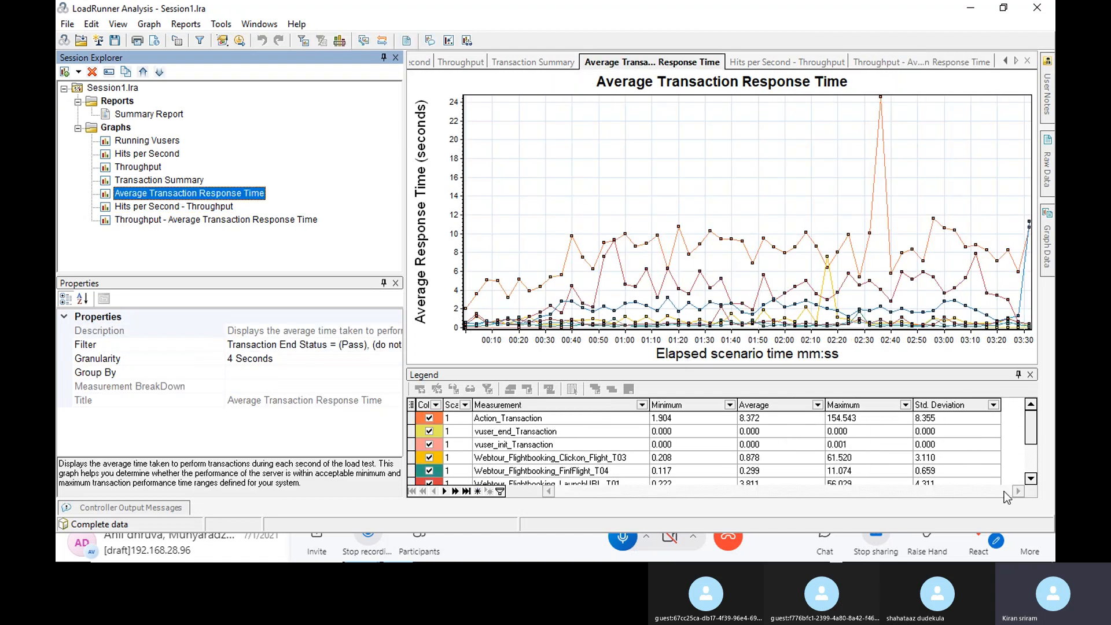
left_click(1030, 478)
left_click(1030, 478)
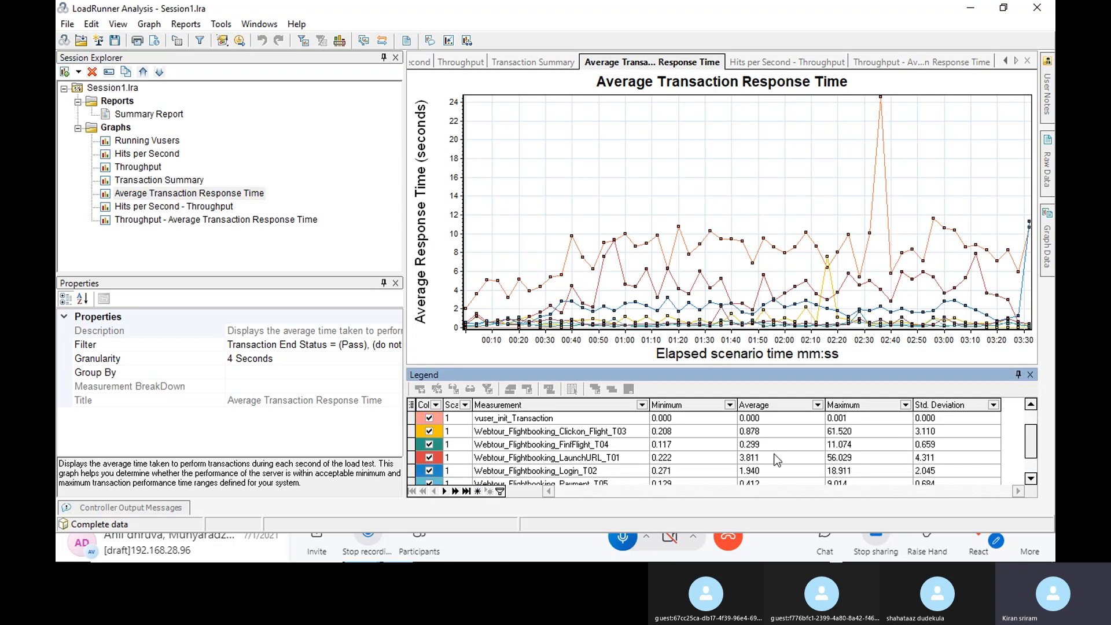
left_click(747, 461)
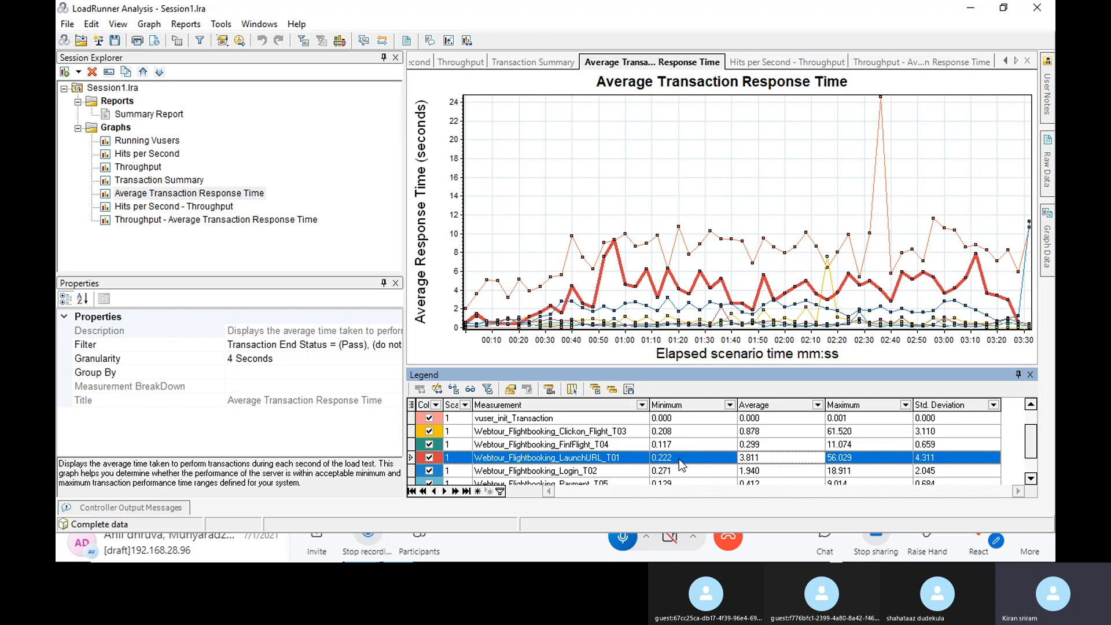
left_click(702, 461)
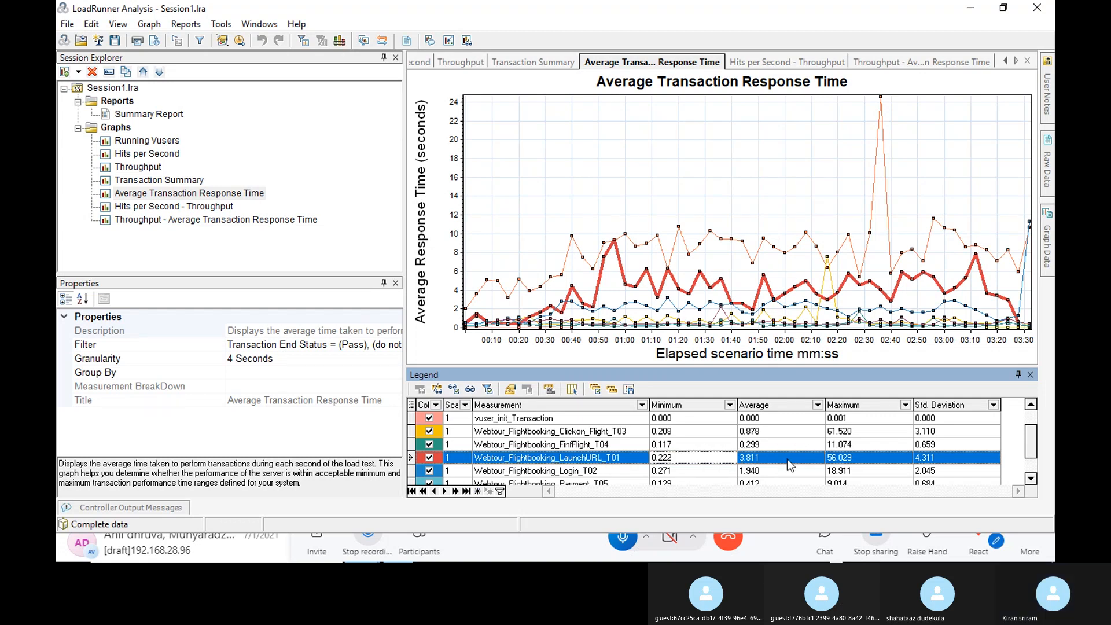
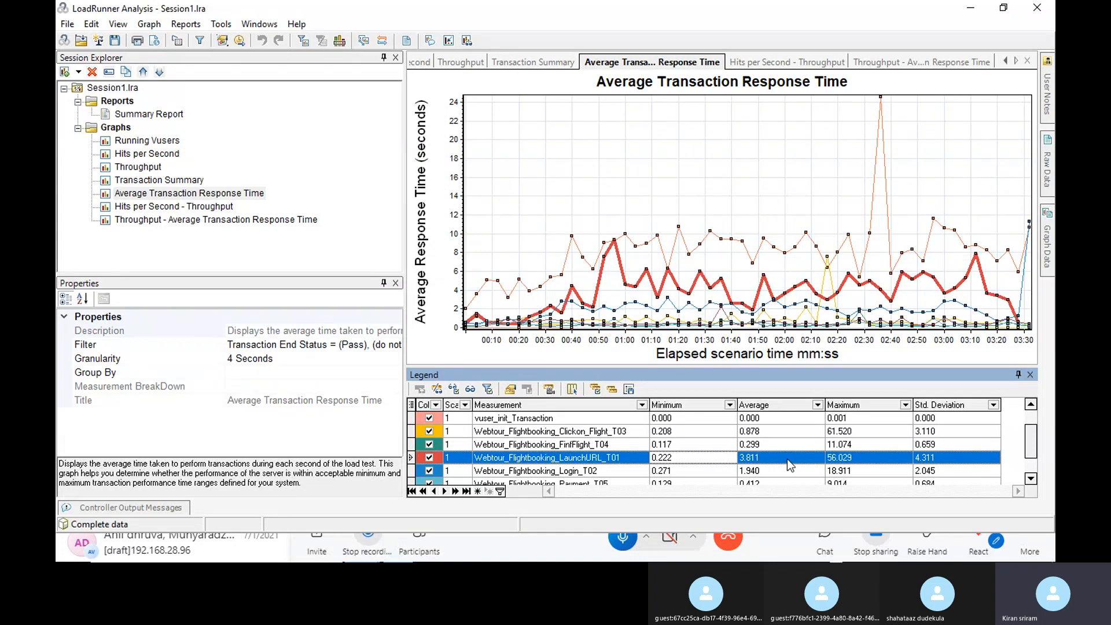
left_click(675, 231)
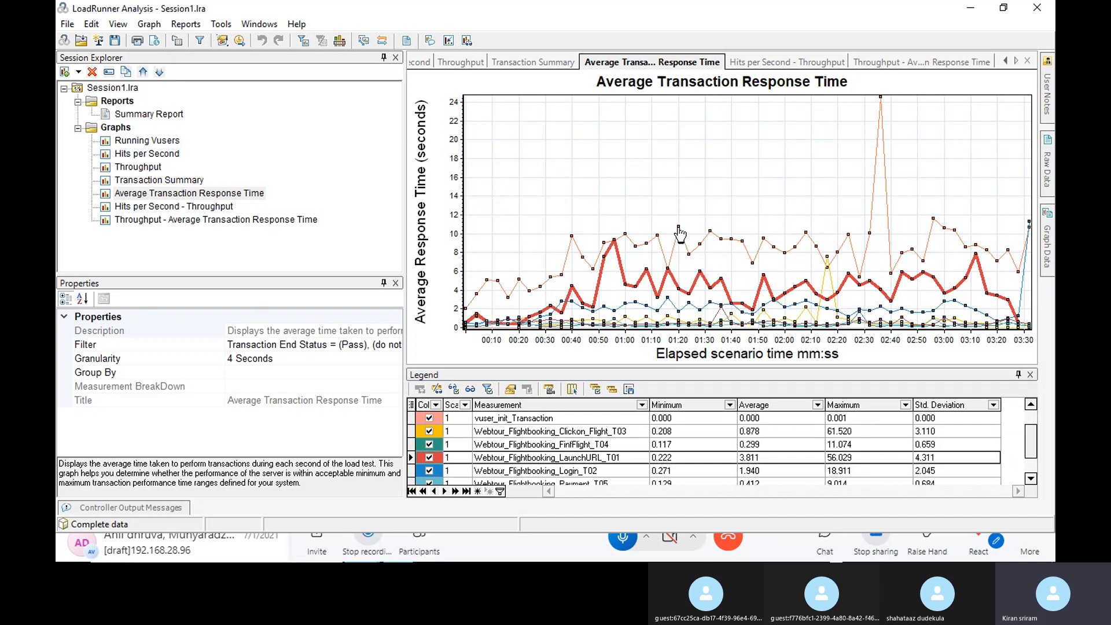
left_click(679, 232)
mouse_move(680, 234)
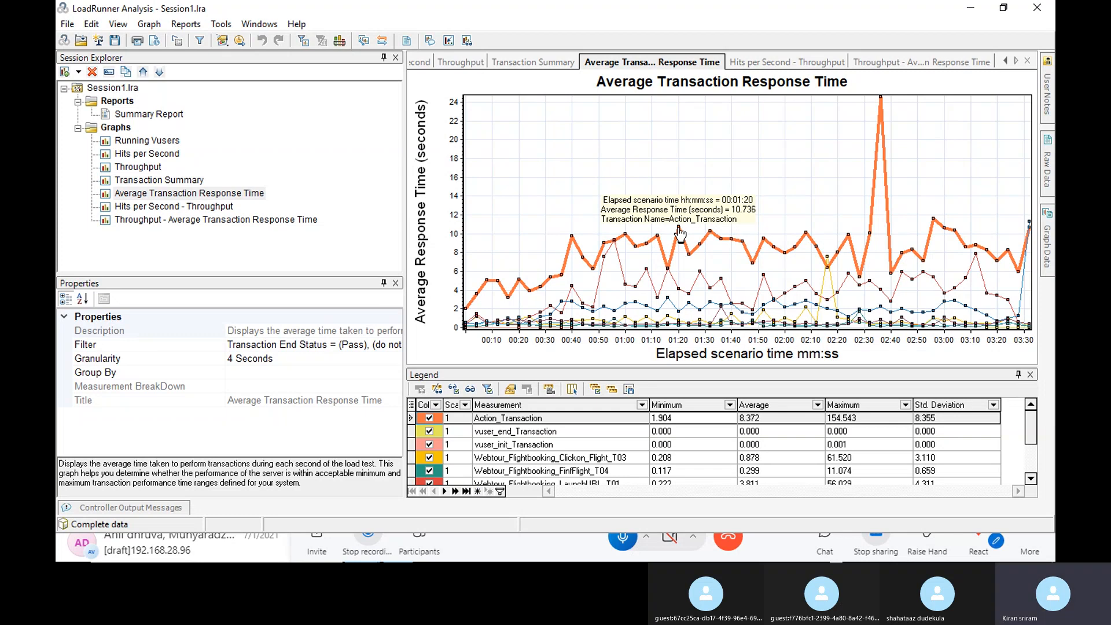
Step: Return to the Summary Report and generate a report from the Detailed report (for single run) template with its default settings
double_click(137, 115)
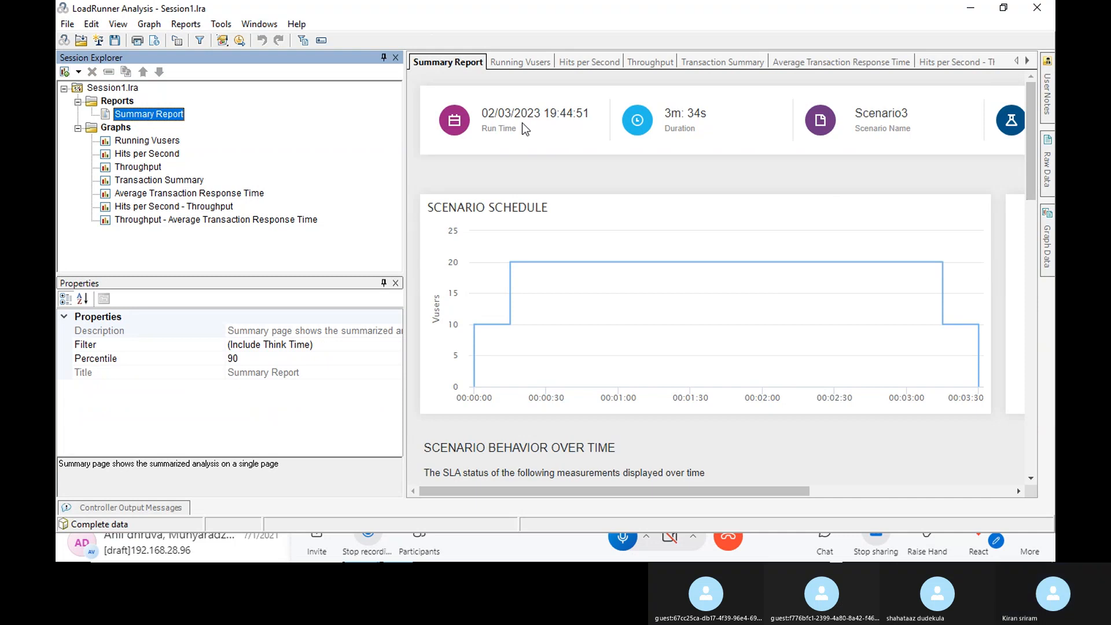
left_click(180, 25)
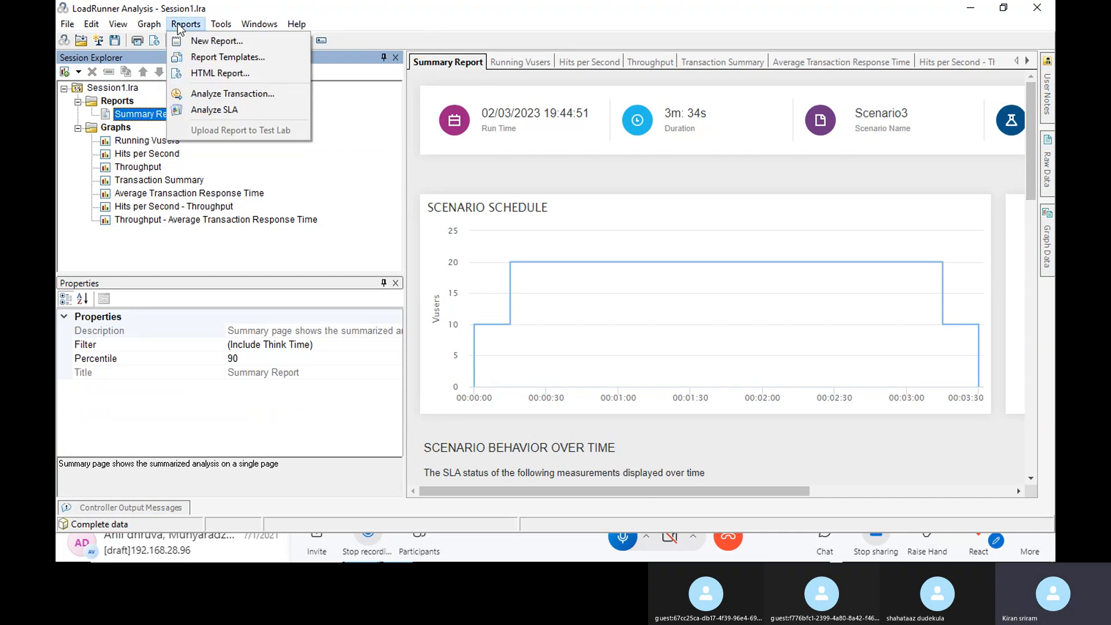
left_click(256, 58)
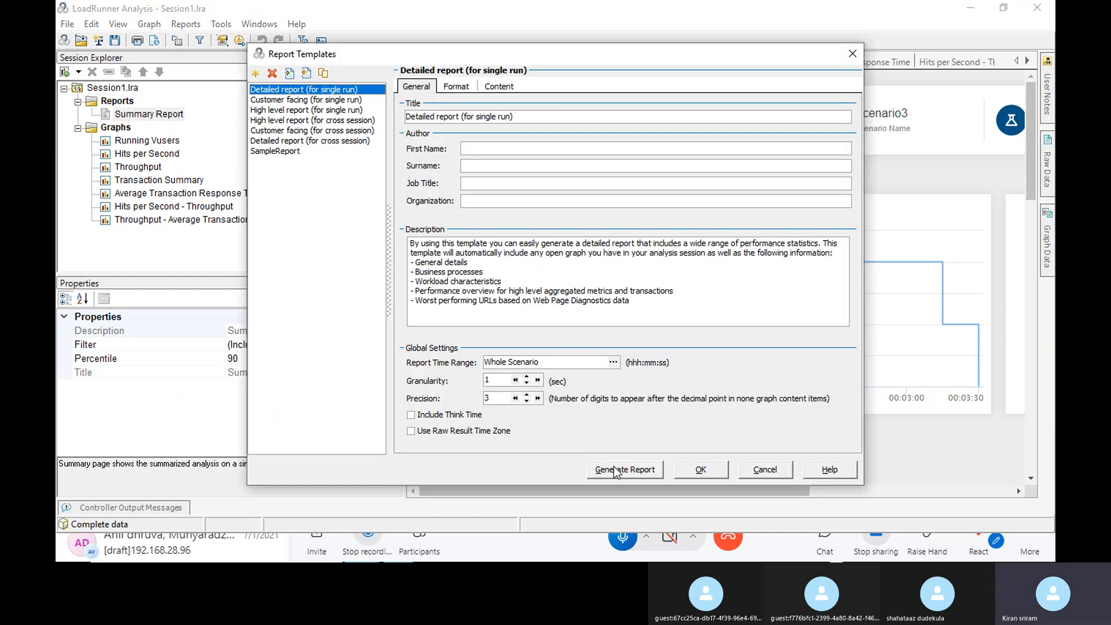
left_click(616, 470)
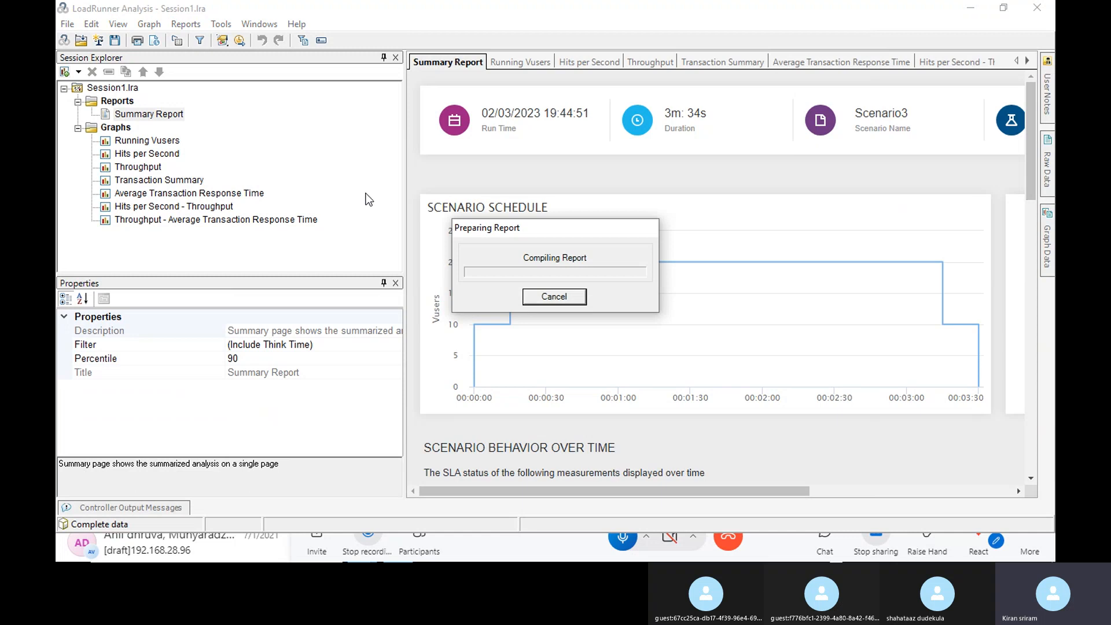
left_click(968, 10)
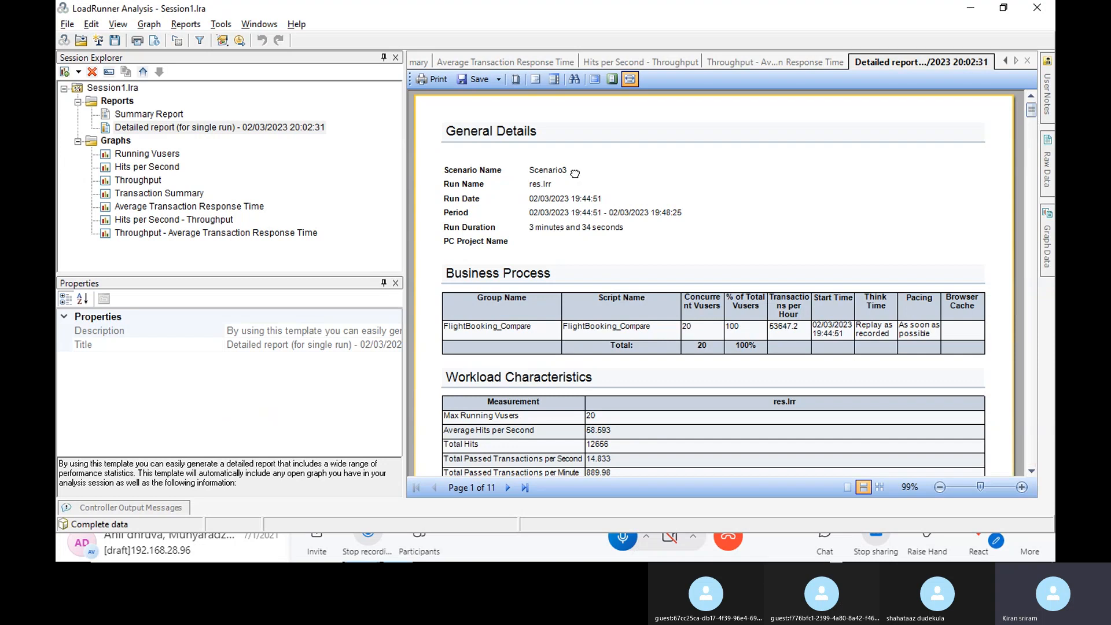
Step: Examine the detailed report's General Details, Business Process, Workload Characteristics and Running Vusers - Total Transactions per Second graph
scroll(612, 202, "down", 1)
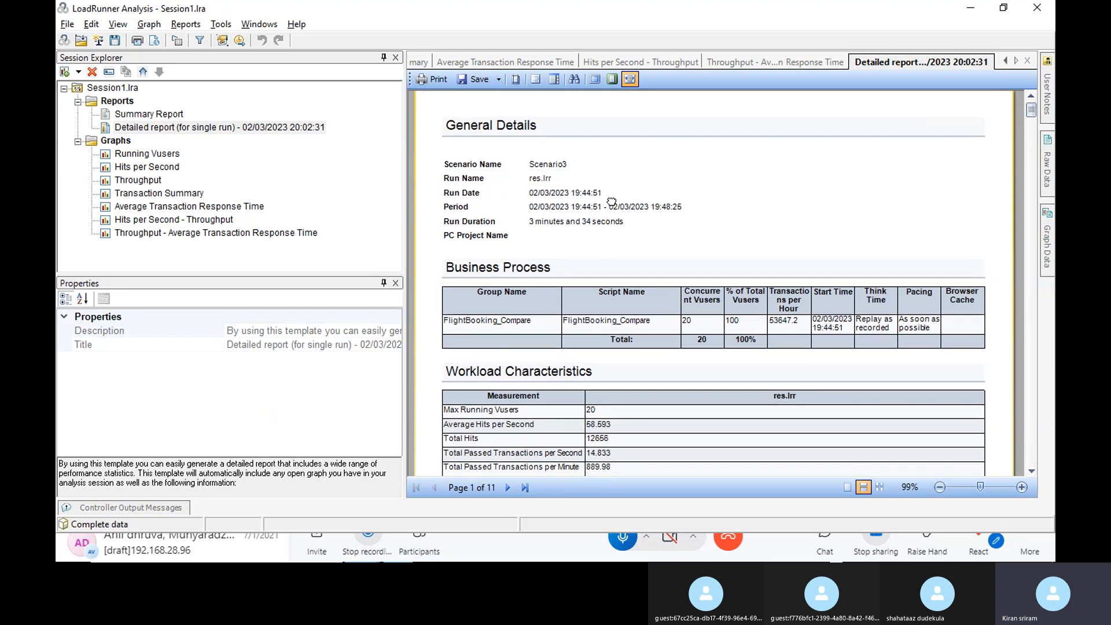
scroll(593, 230, "down", 1)
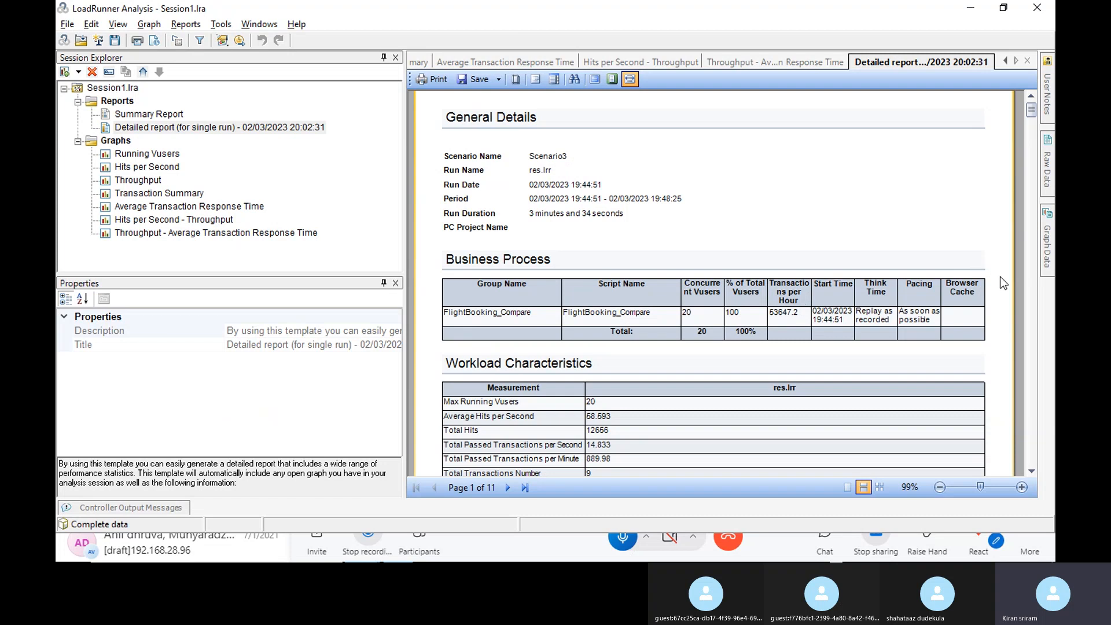
left_click(1031, 472)
left_click(1031, 472)
left_click(1031, 471)
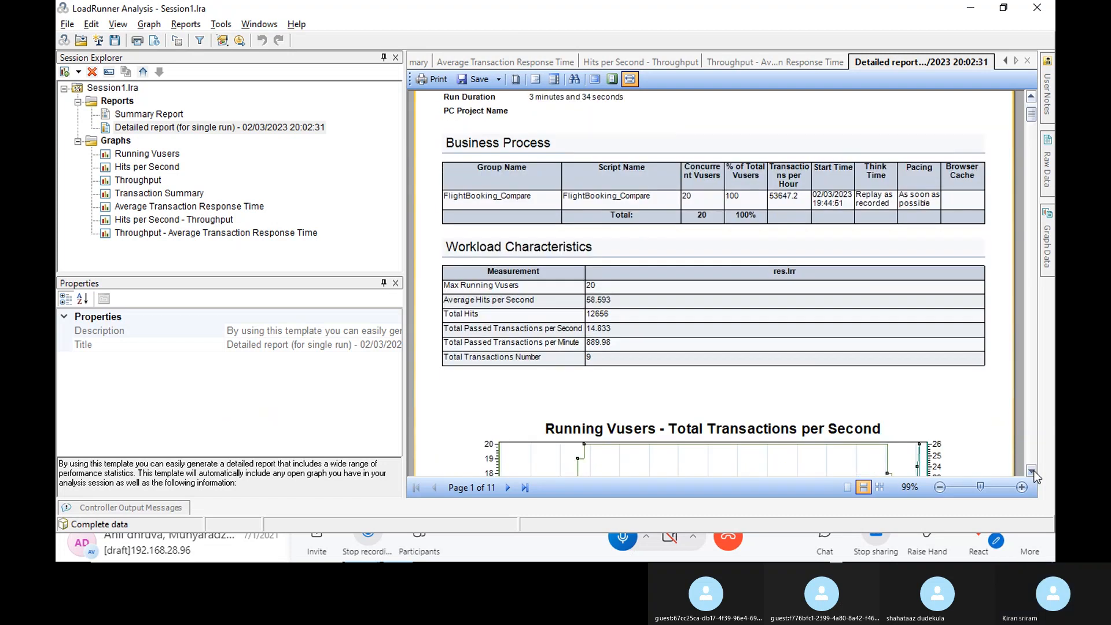
left_click(1031, 471)
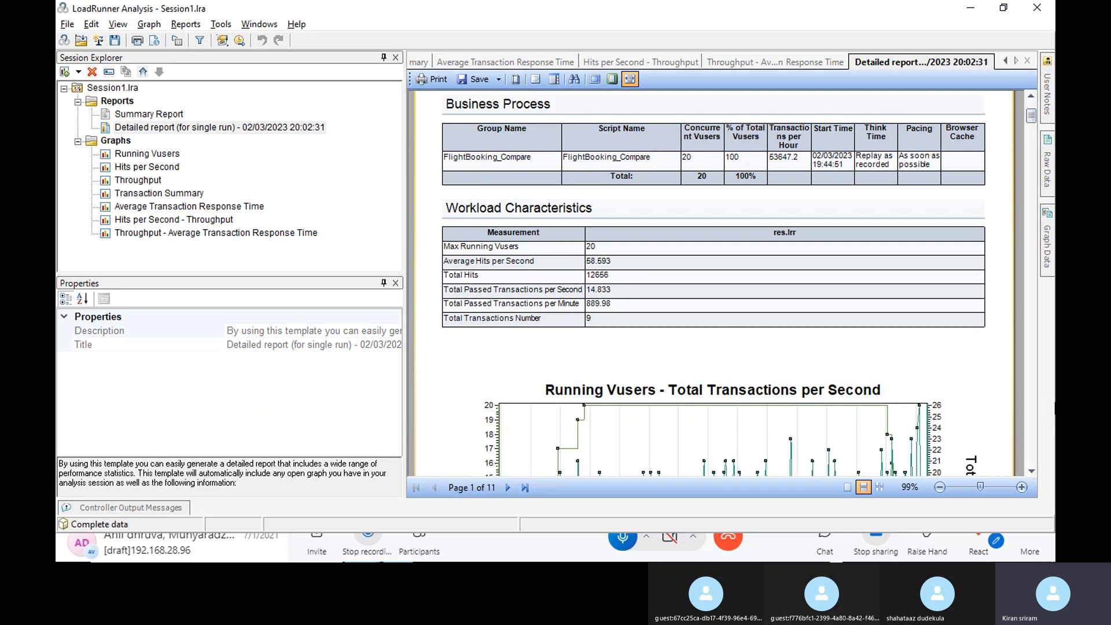
left_click(1030, 472)
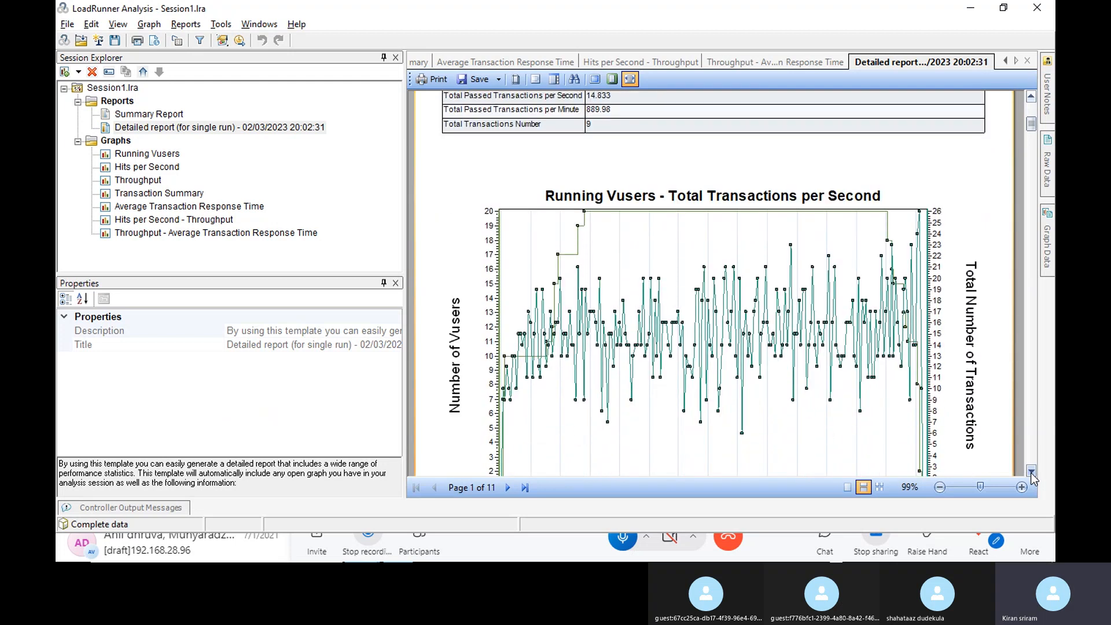
left_click(1031, 473)
left_click(1031, 473)
left_click(1031, 473)
left_click(1032, 473)
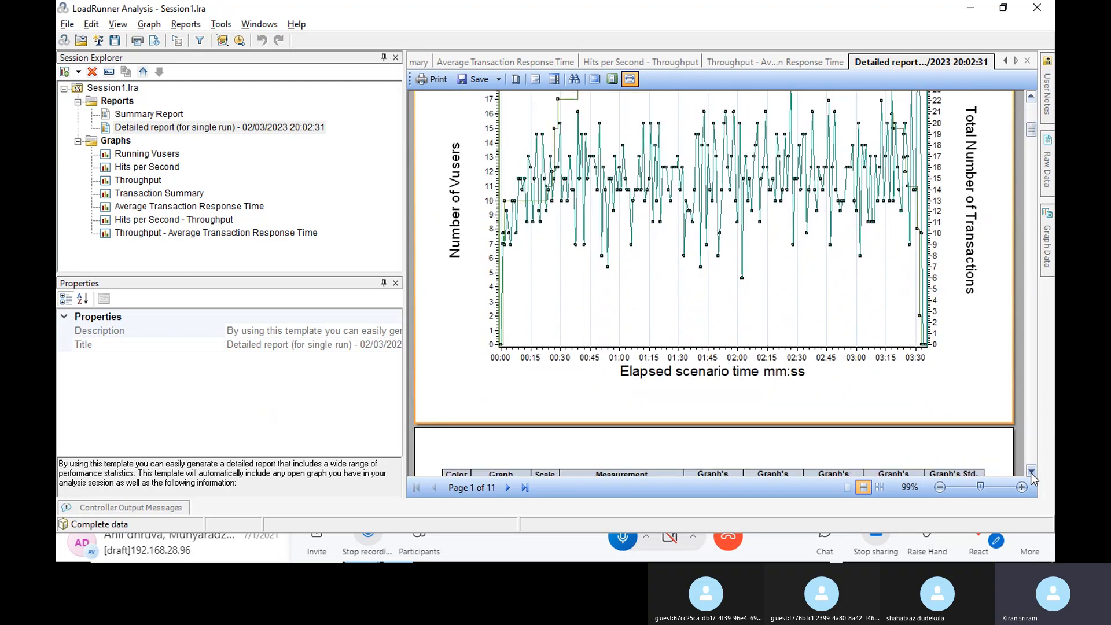
Step: Examine the detailed report's Performance Overview, HTTP Responses Summary, Transaction Summary and Worst URLs tables
left_click(1031, 473)
left_click(1031, 473)
left_click(1031, 473)
left_click(1032, 473)
left_click(1032, 473)
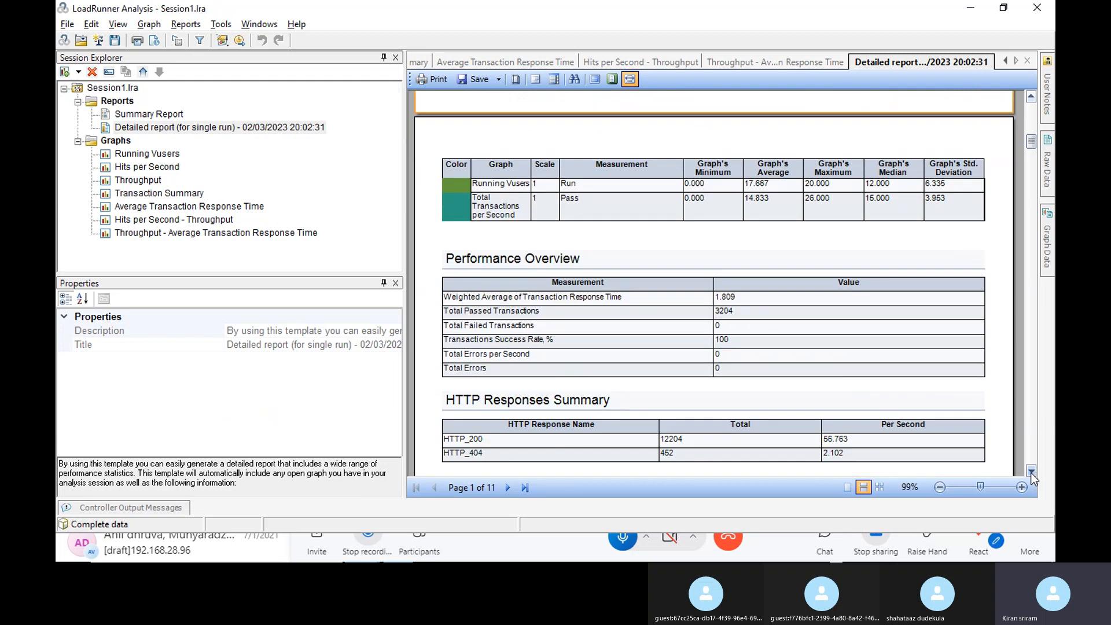
left_click(1031, 473)
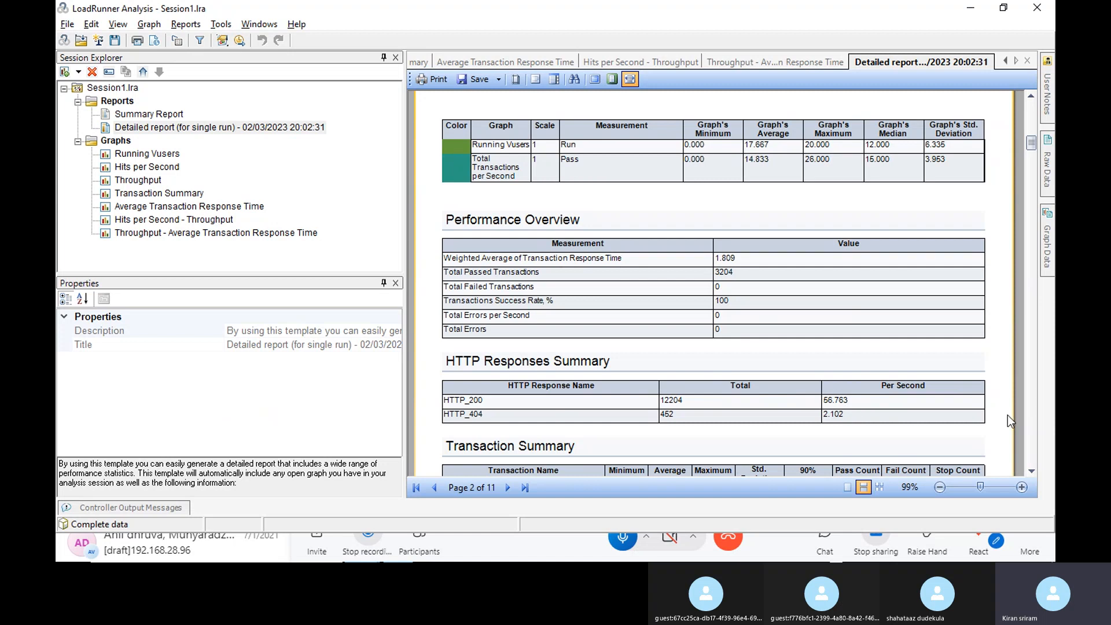
scroll(1031, 472, "down", 4)
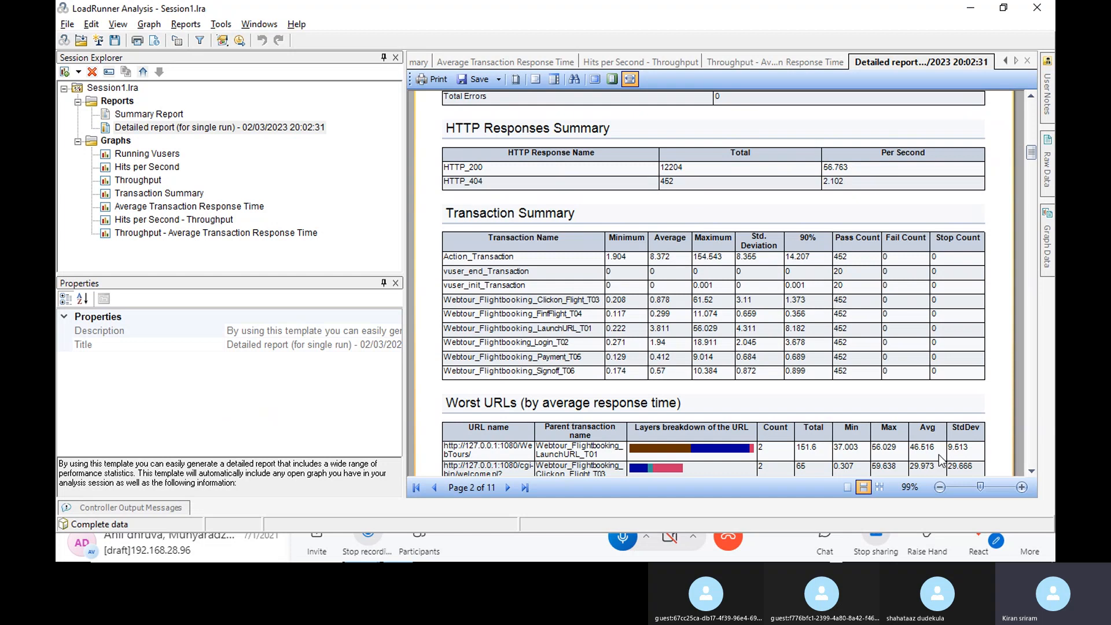
left_click(1031, 470)
left_click(1031, 470)
left_click(1031, 470)
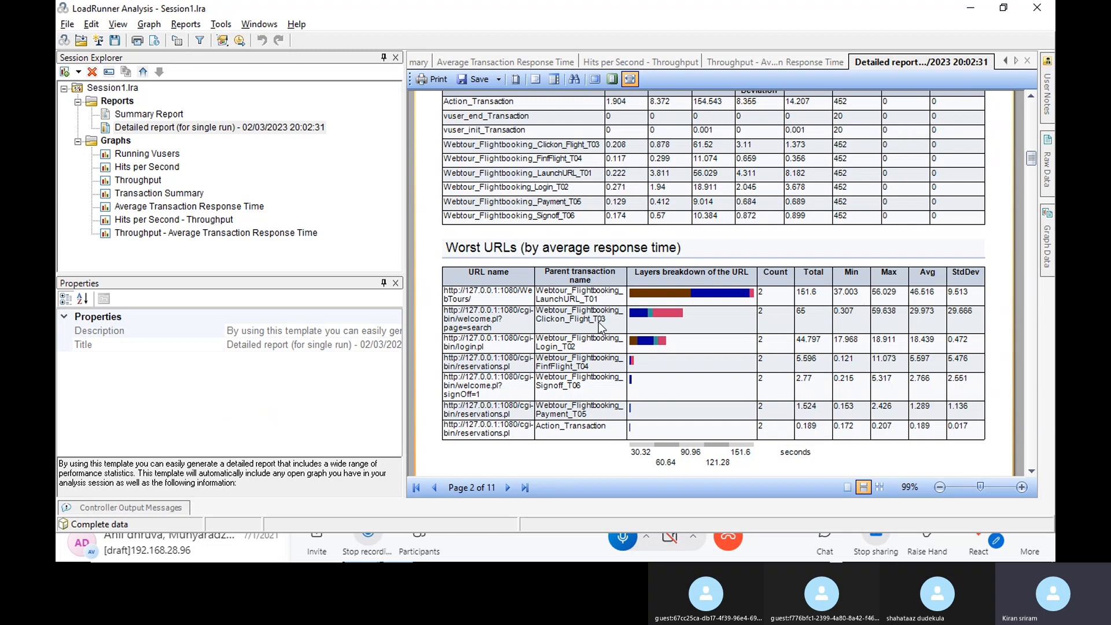
left_click(1030, 97)
left_click(1030, 96)
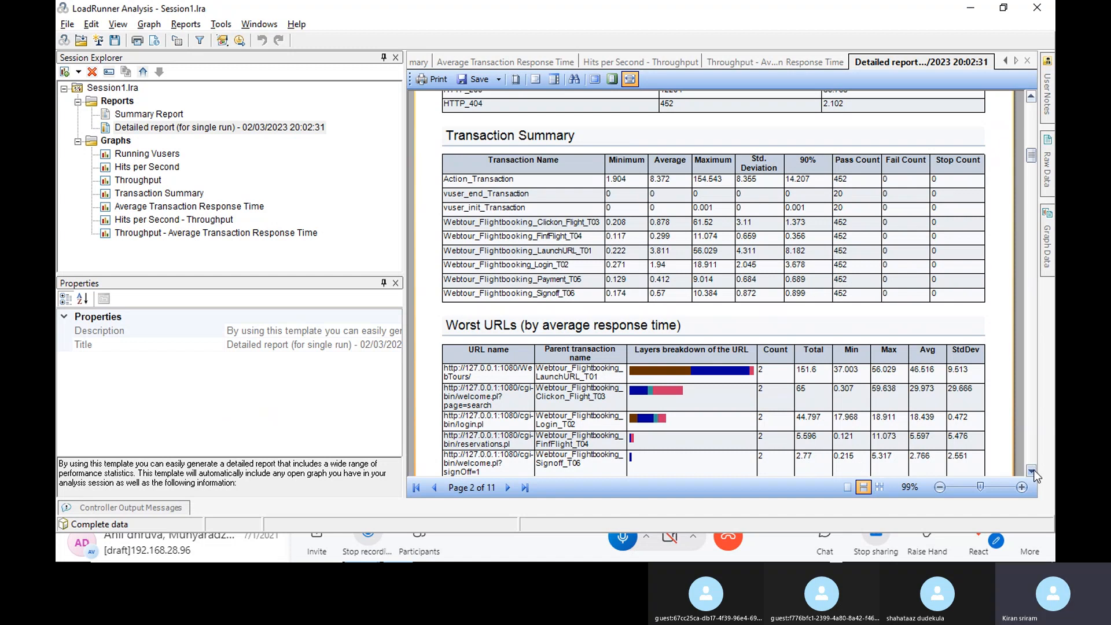
Step: Examine the Most Resource Consuming URLs and Largest URLs by Average KBytes tables in the detailed report
left_click_drag(1033, 472, 1033, 472)
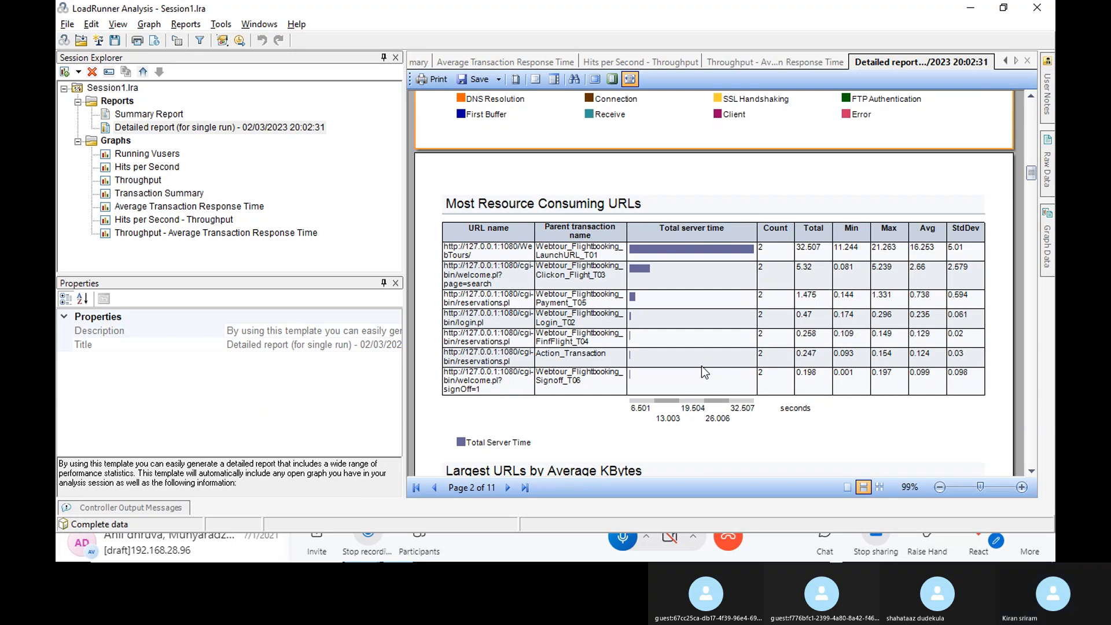
left_click(1033, 471)
left_click(1033, 471)
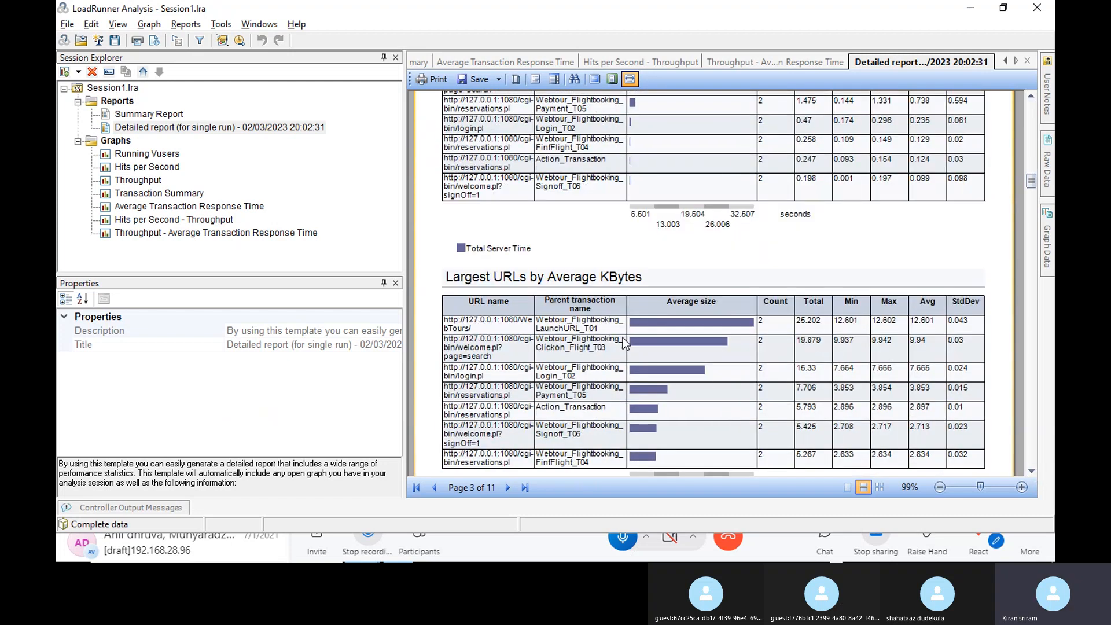
left_click(1032, 469)
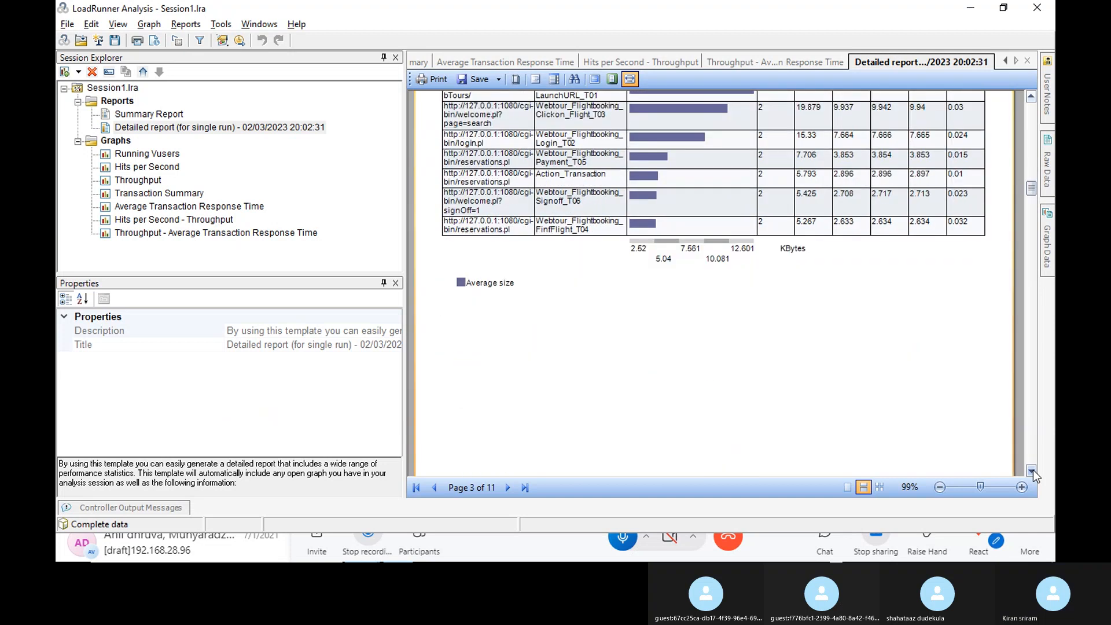
Step: Examine the Running Vusers and Hits per Second graph pages in the detailed report
left_click(1033, 470)
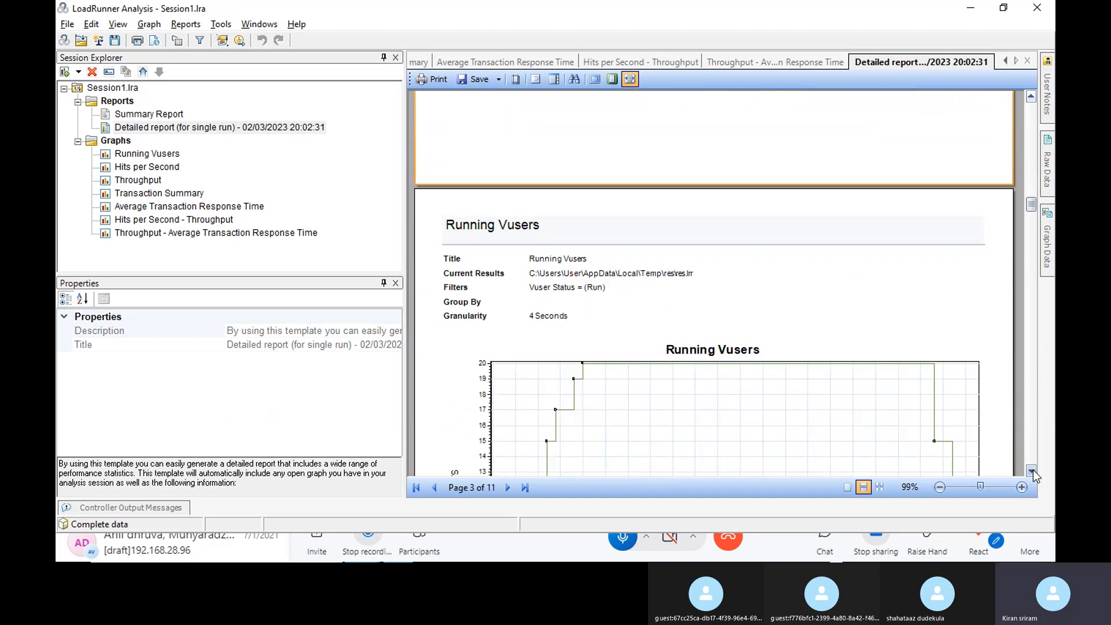
left_click(1033, 470)
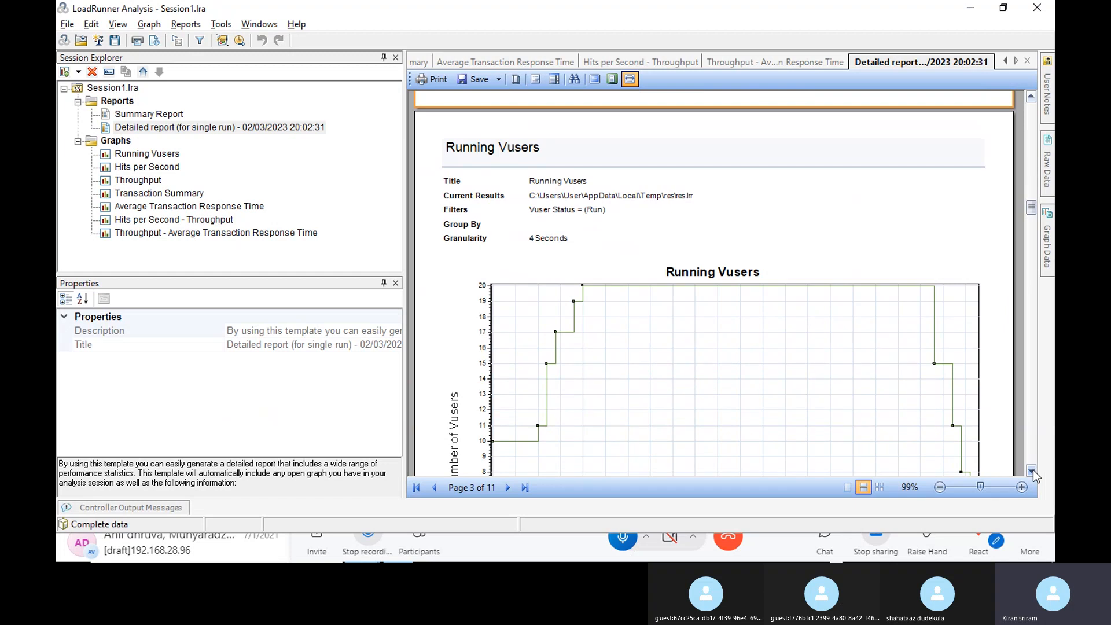
left_click(1032, 469)
left_click(1033, 469)
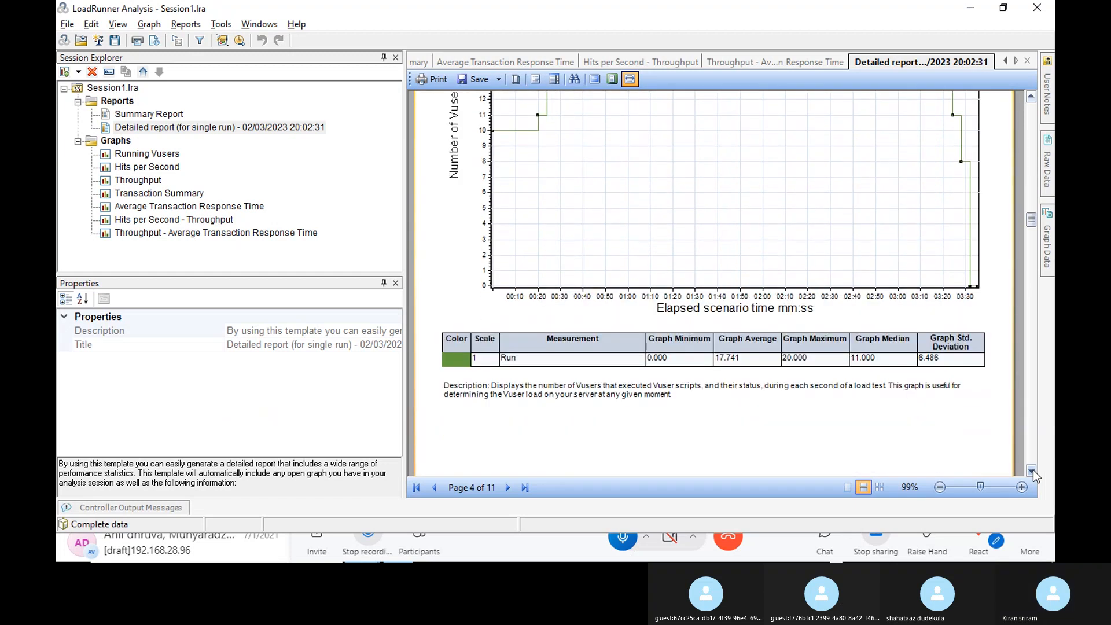
left_click(1033, 470)
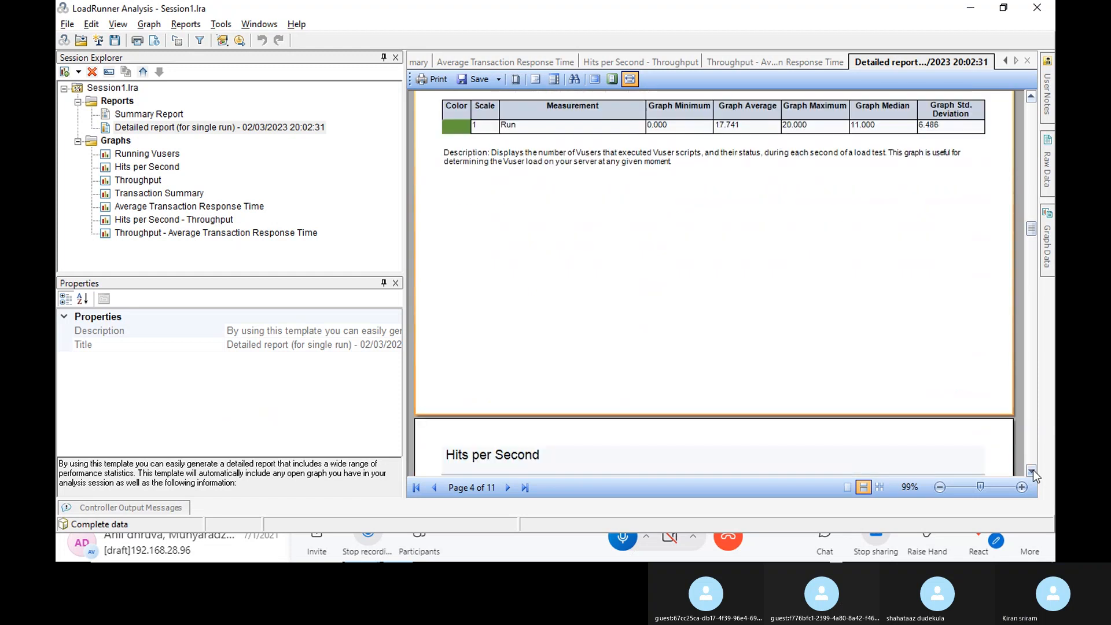
left_click(1033, 470)
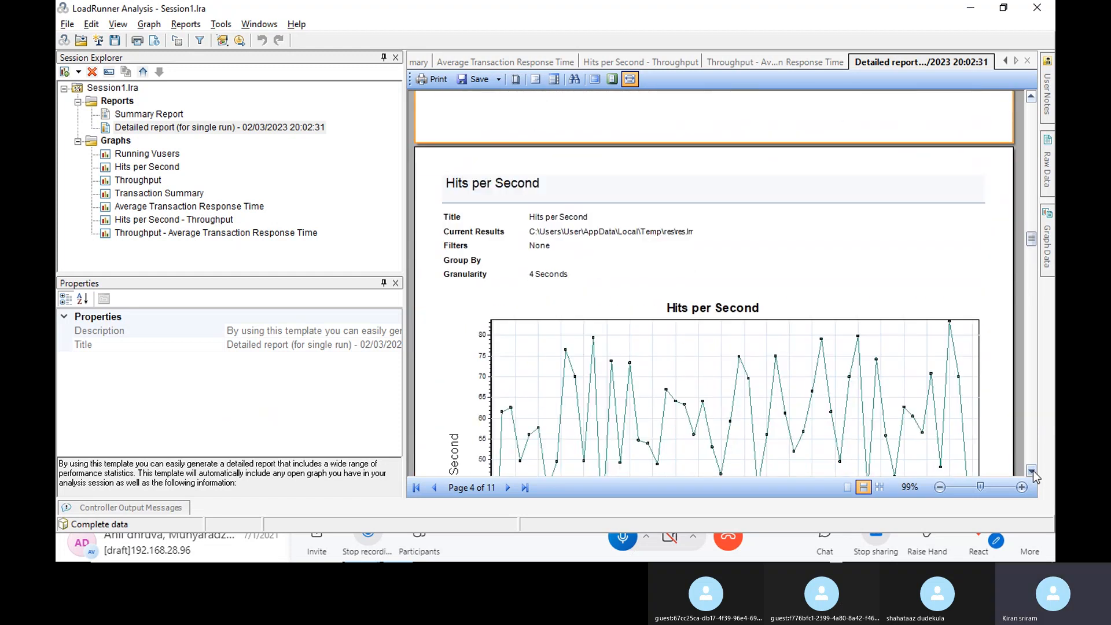
left_click(1033, 470)
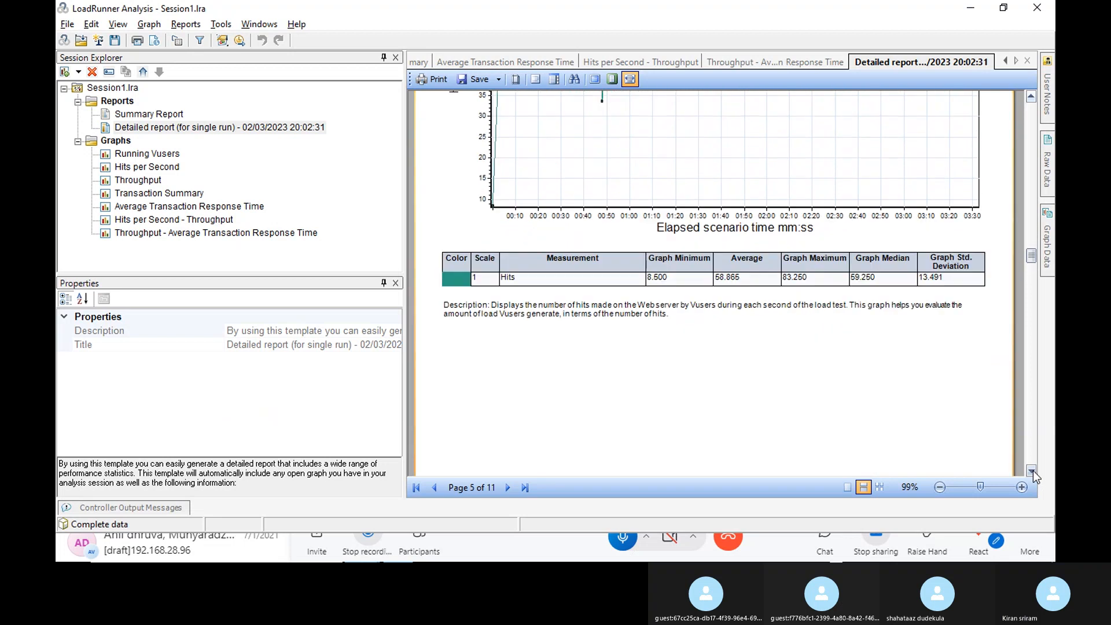
Step: Examine the detailed report's Throughput, Average Transaction Response Time, Hits per Second - Throughput and Throughput - Average Transaction Response Time pages
left_click(1033, 470)
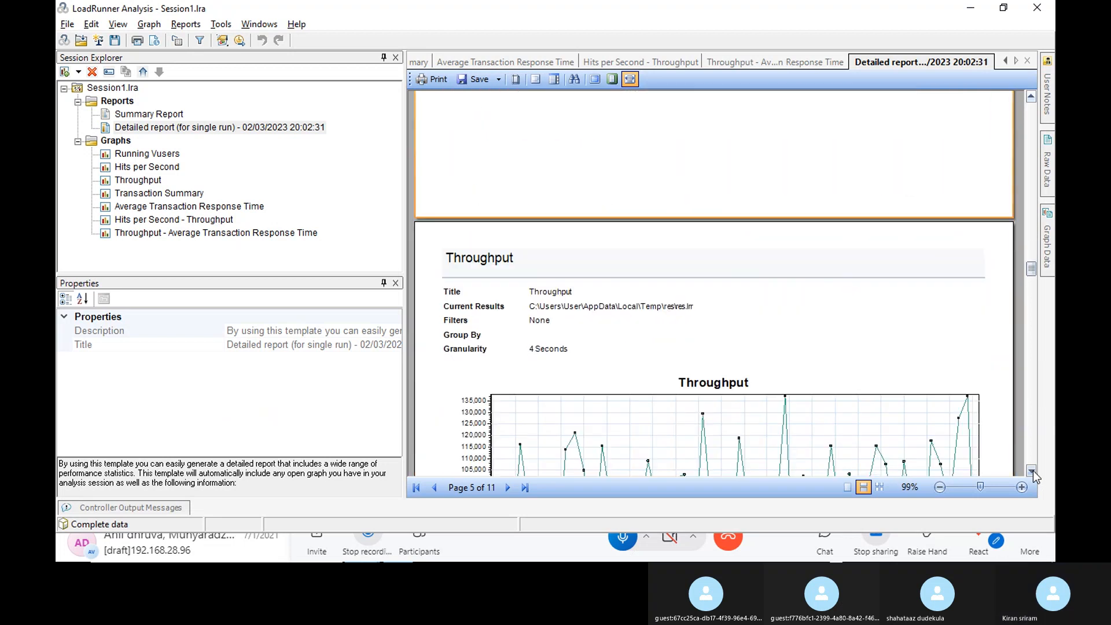
left_click(1032, 470)
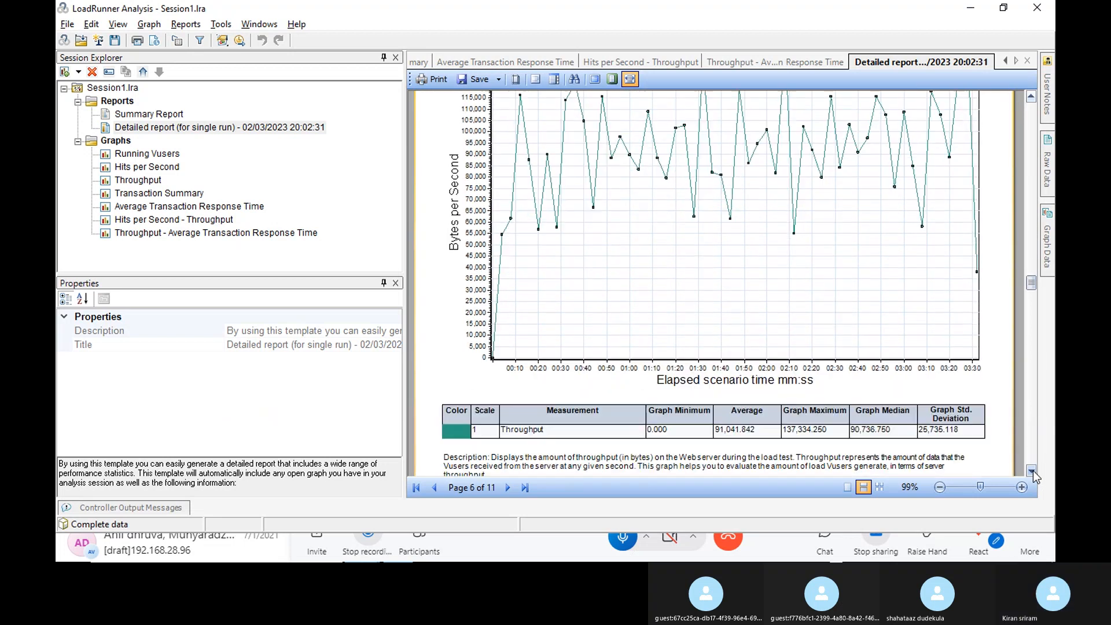
left_click(1032, 470)
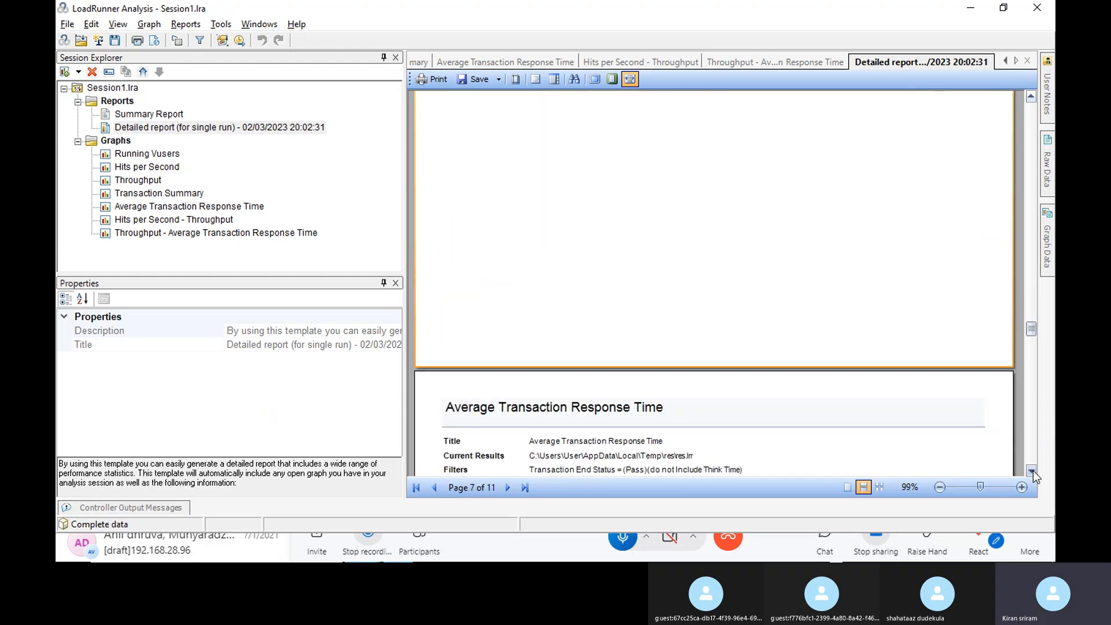
left_click(1032, 470)
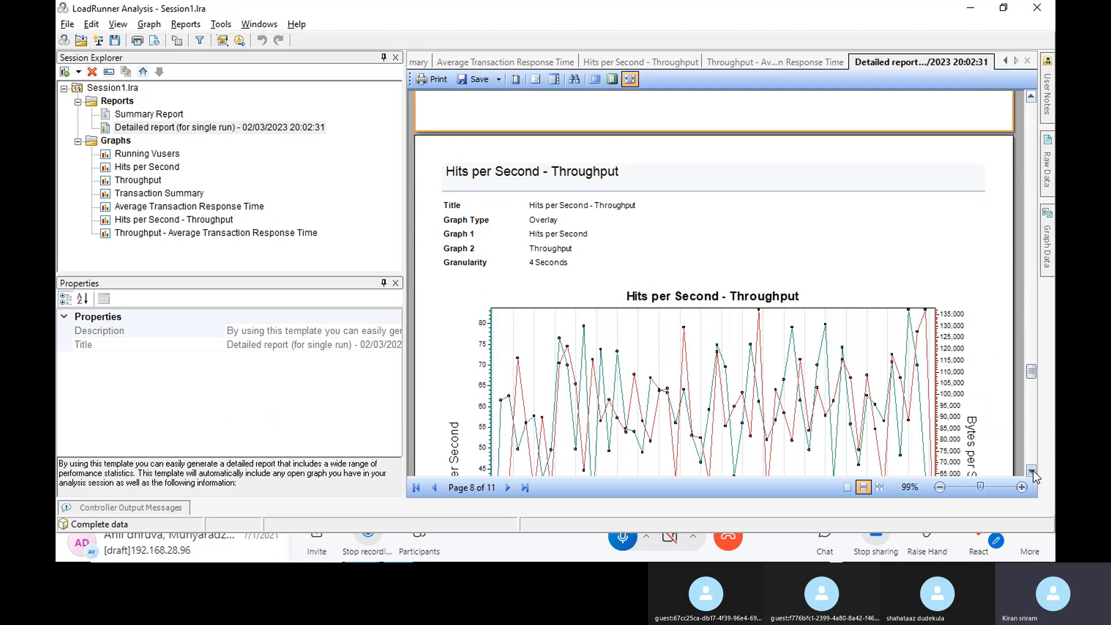
left_click(1032, 471)
left_click(1032, 470)
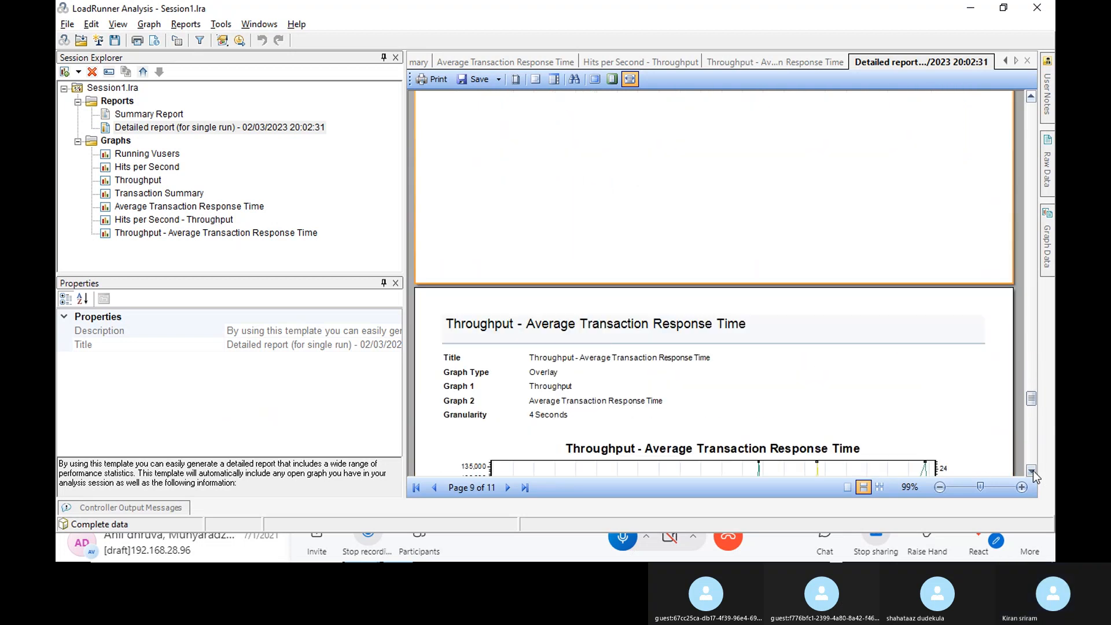
Step: Export the detailed report's first page as a Microsoft Excel file named Report_02032023 on the Desktop
left_click_drag(1030, 443, 1009, 111)
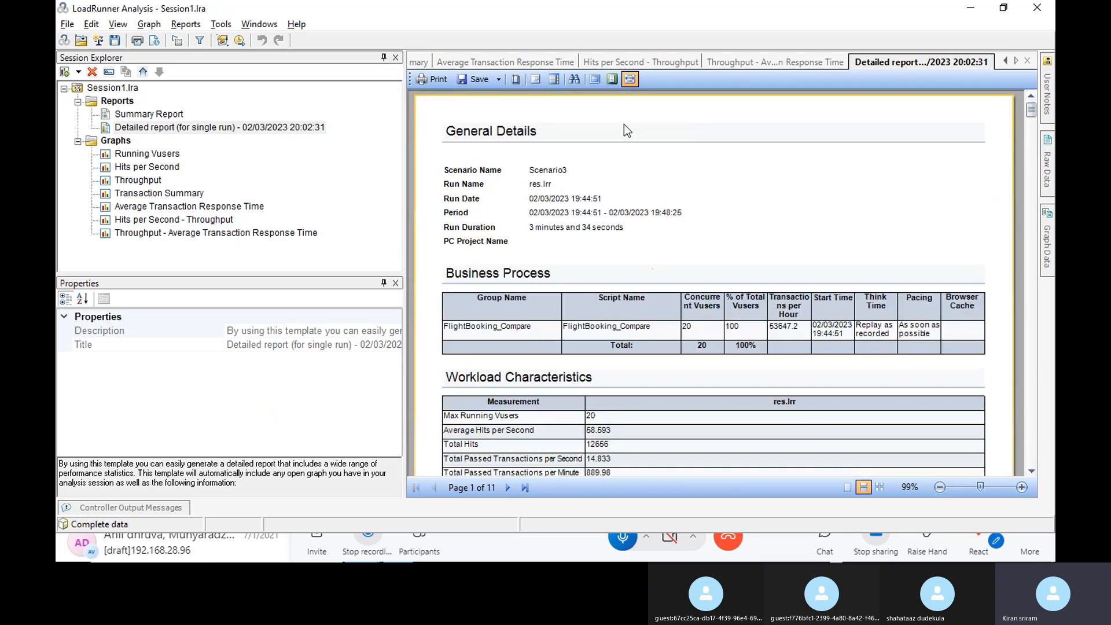
left_click(496, 82)
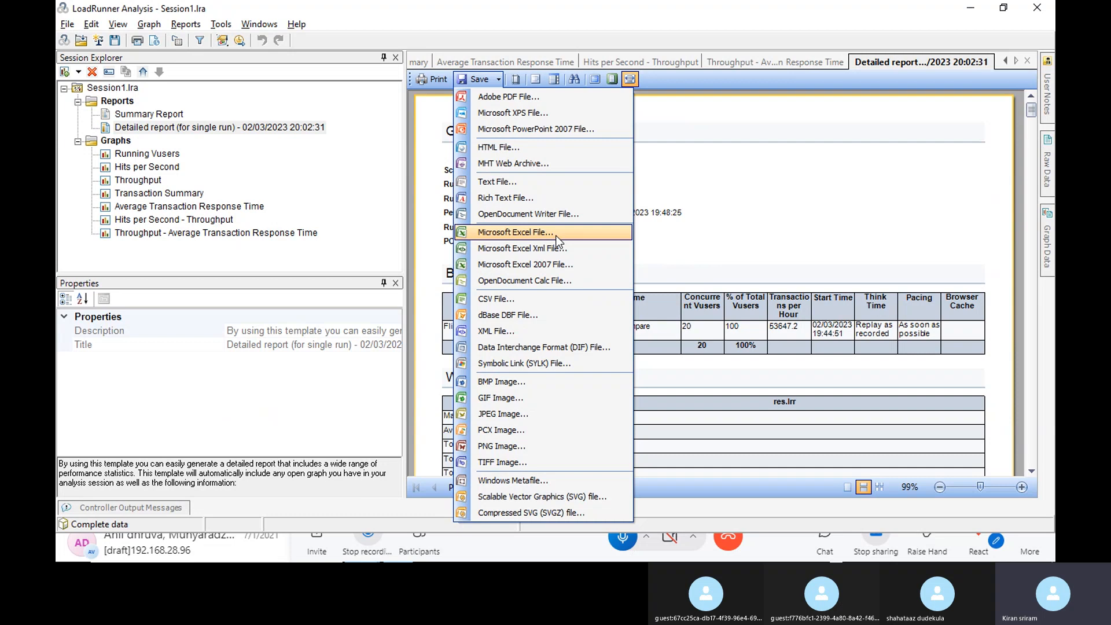
left_click(530, 233)
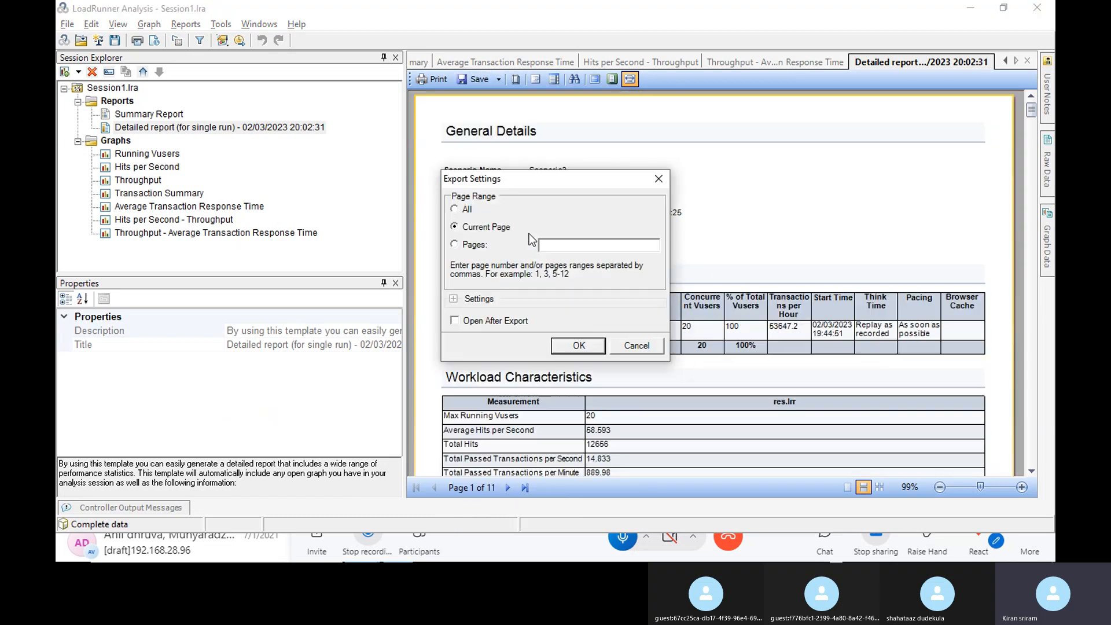
left_click(579, 345)
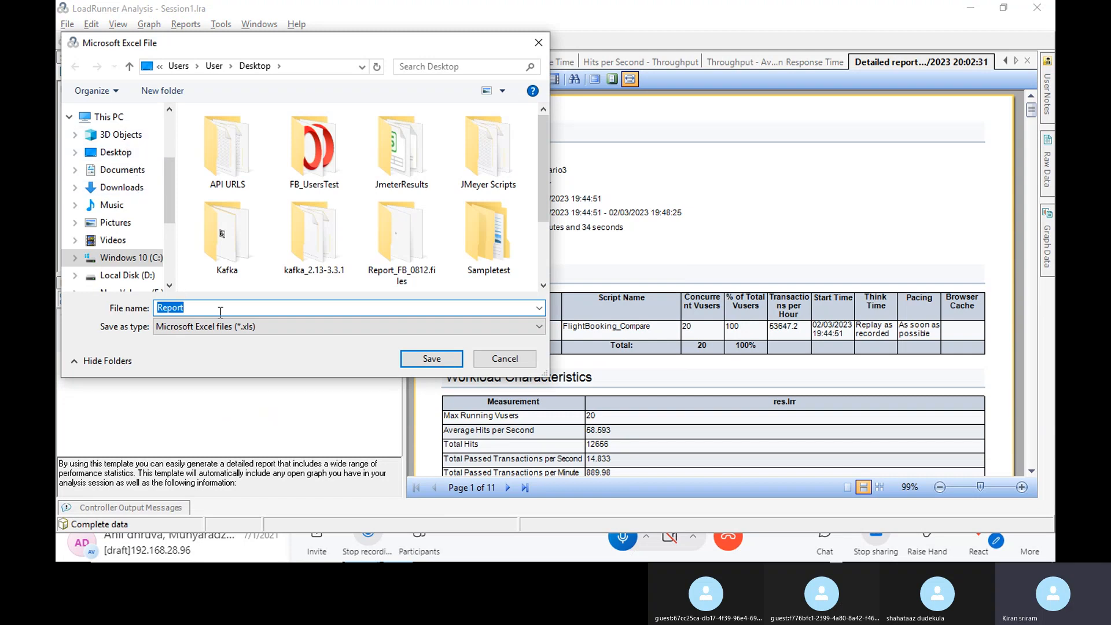
left_click(202, 308)
type("_")
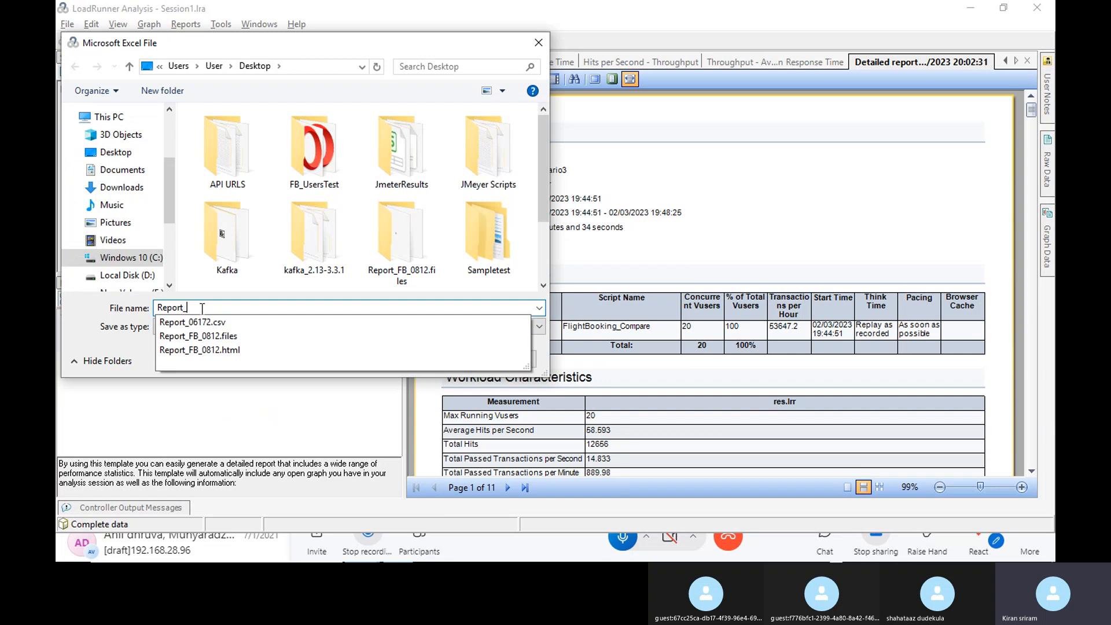
type("02")
type("0220")
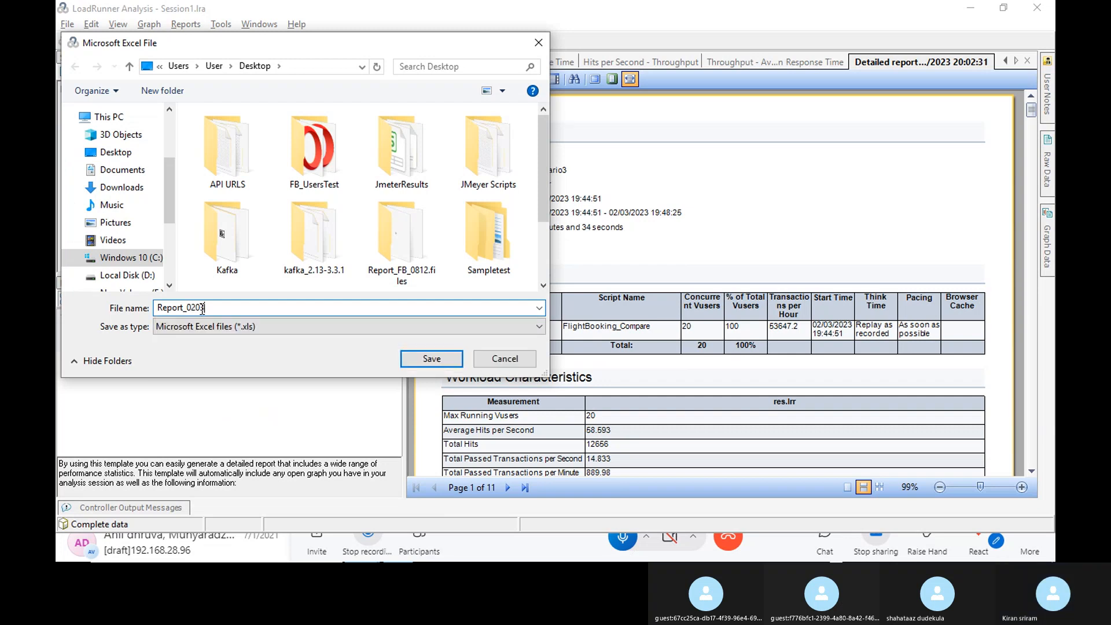
type("23")
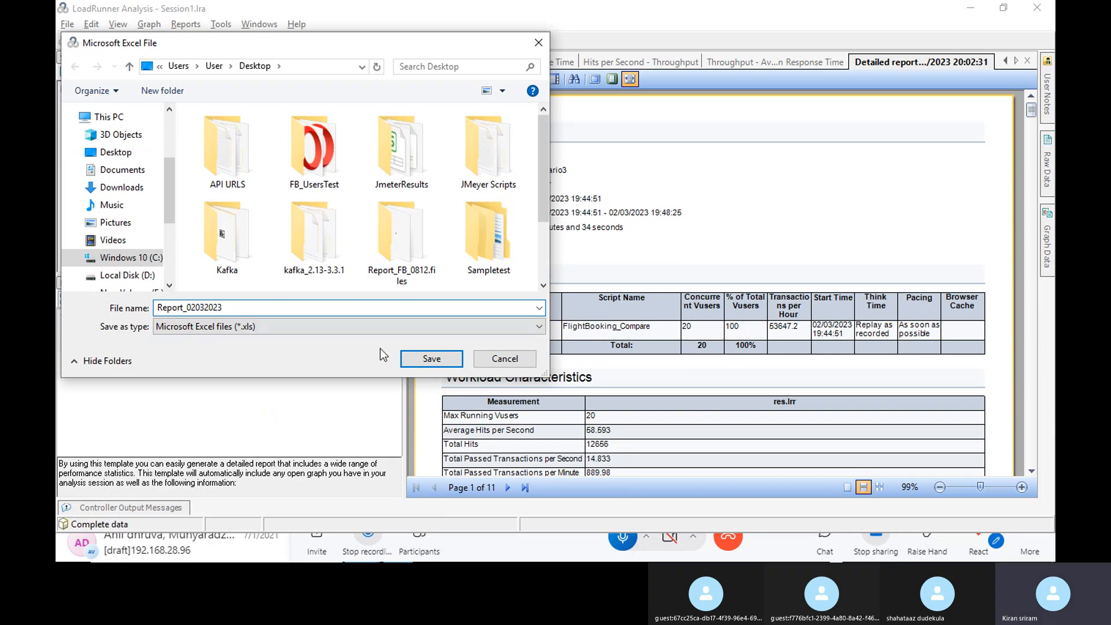
left_click(115, 151)
left_click(434, 358)
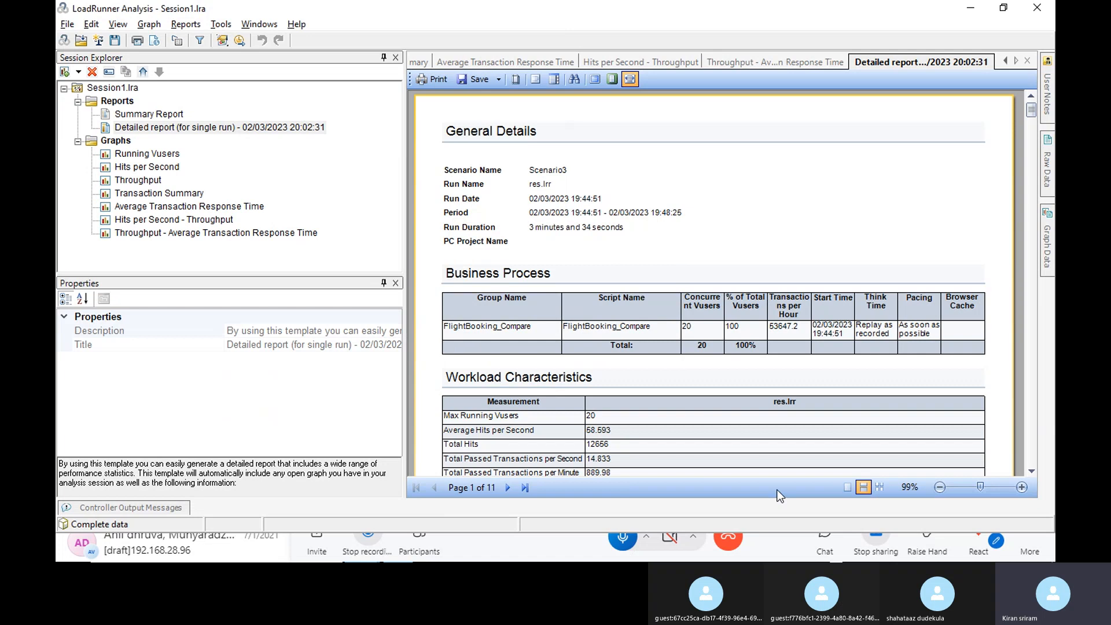
left_click(1029, 547)
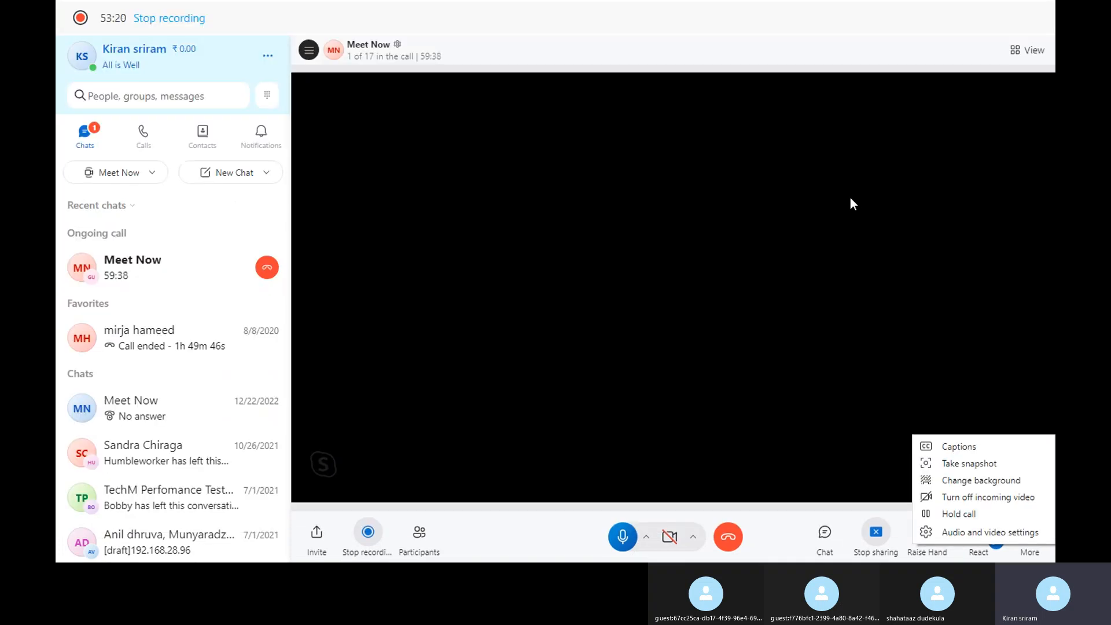
left_click(953, 12)
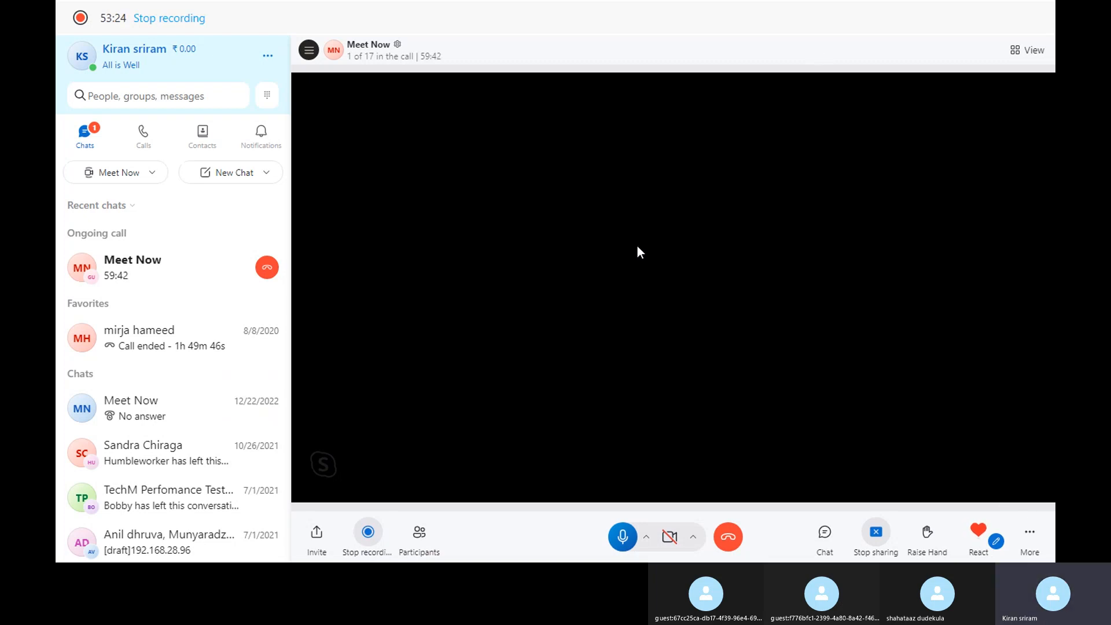
Step: Switch to File Explorer and open the Desktop folder
key("alt+Tab")
key("alt+Tab")
key("alt+Tab")
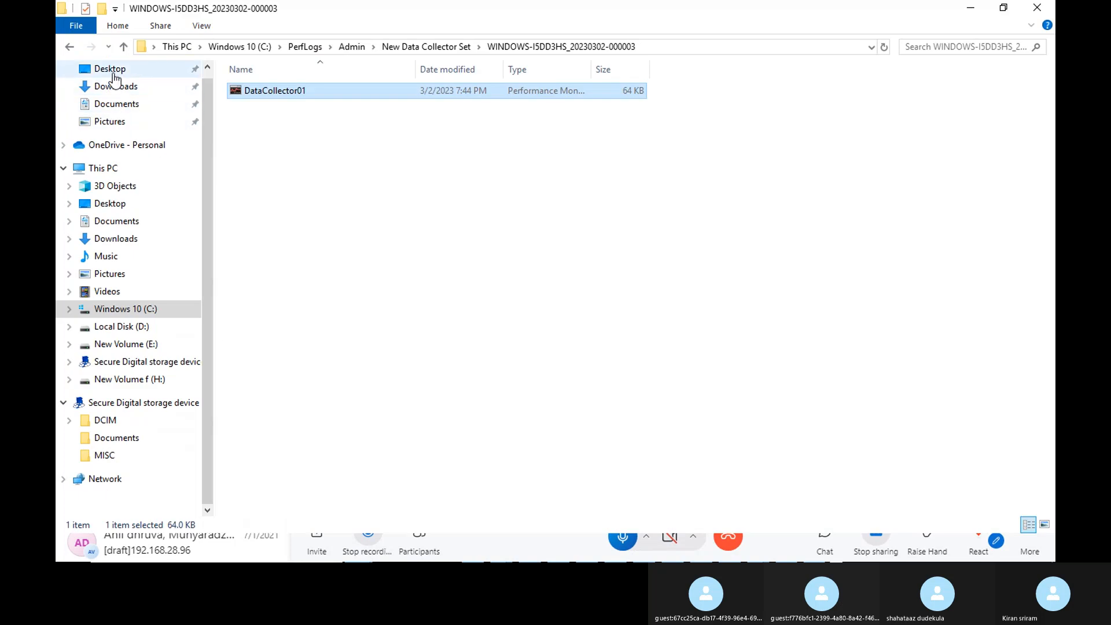
left_click(113, 72)
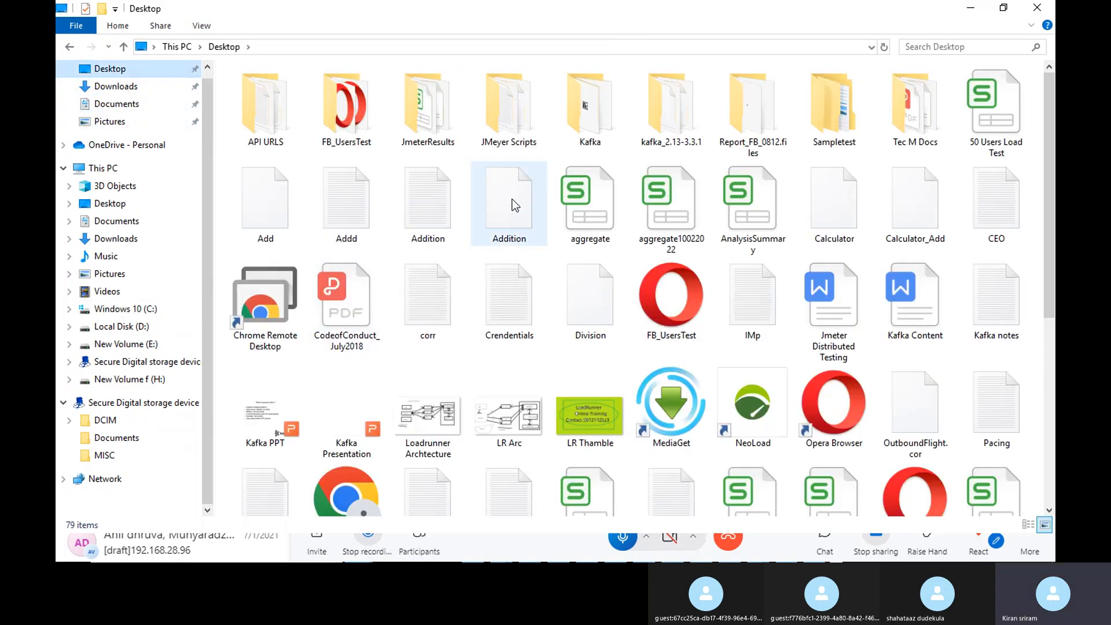
Step: Find the exported Report_02032023 spreadsheet on the Desktop and open it with WPS Office
left_click(513, 203)
key("Down")
key("Down")
key("Down")
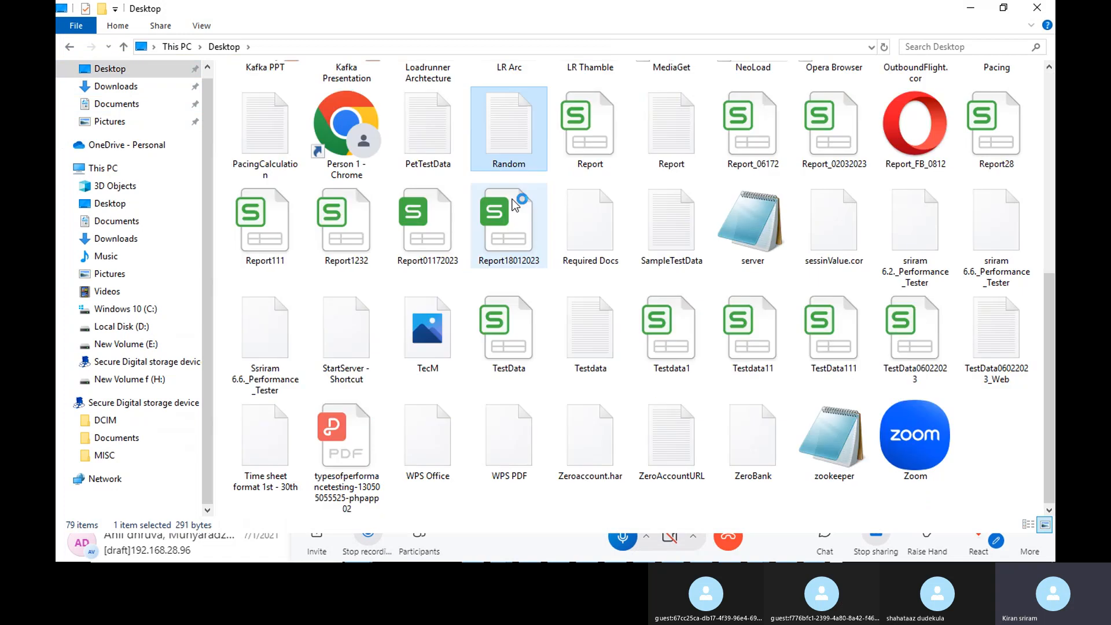
key("Right")
key("Right")
key("Right")
key("Right")
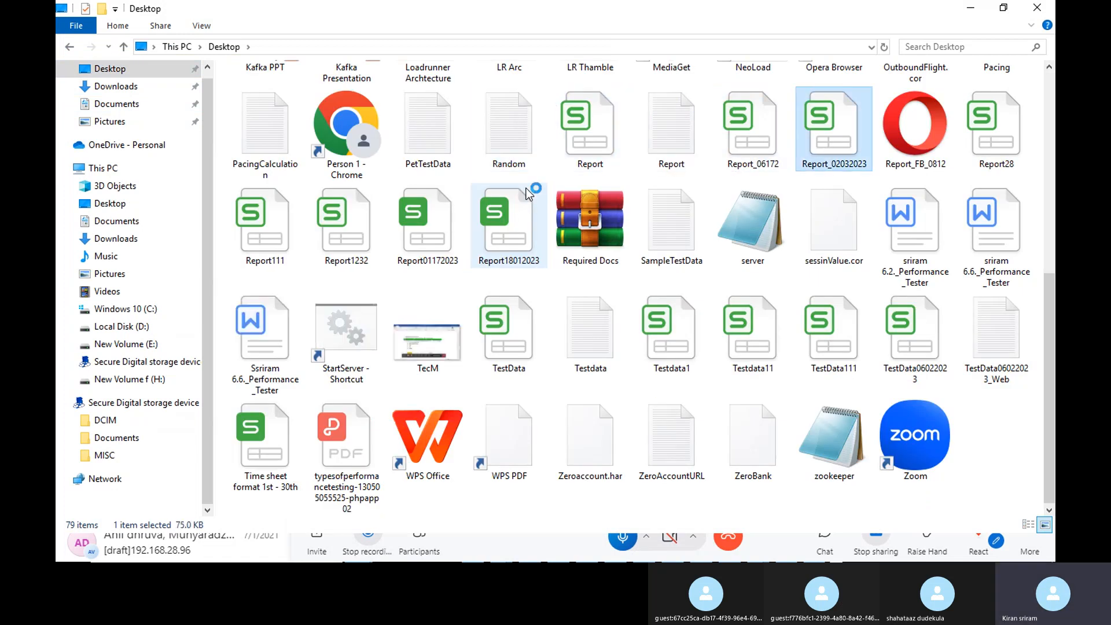
right_click(831, 149)
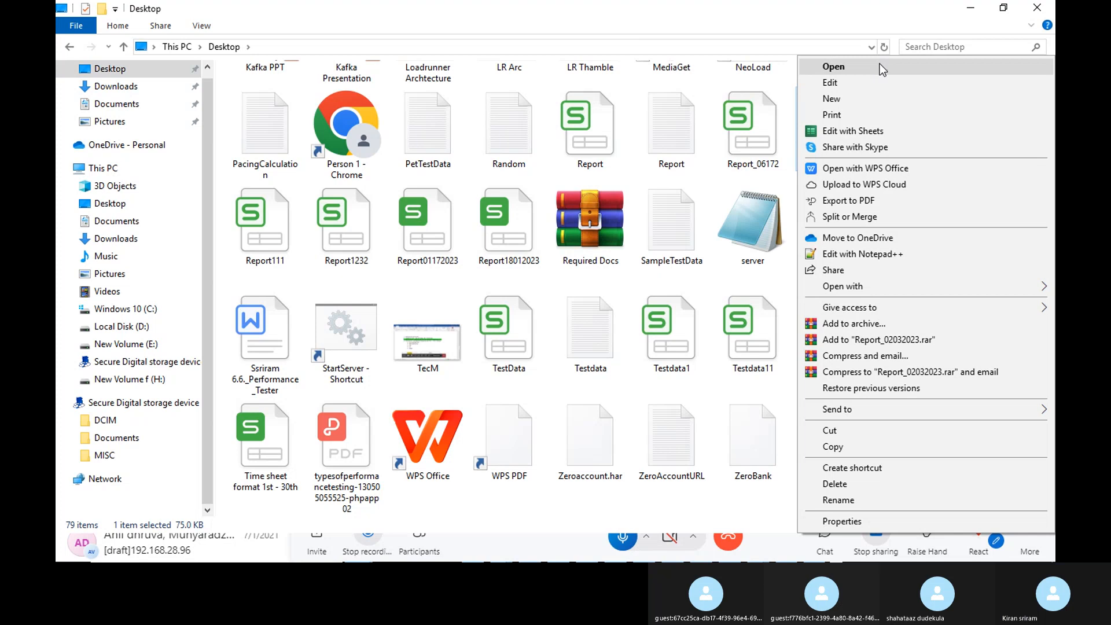
mouse_move(877, 283)
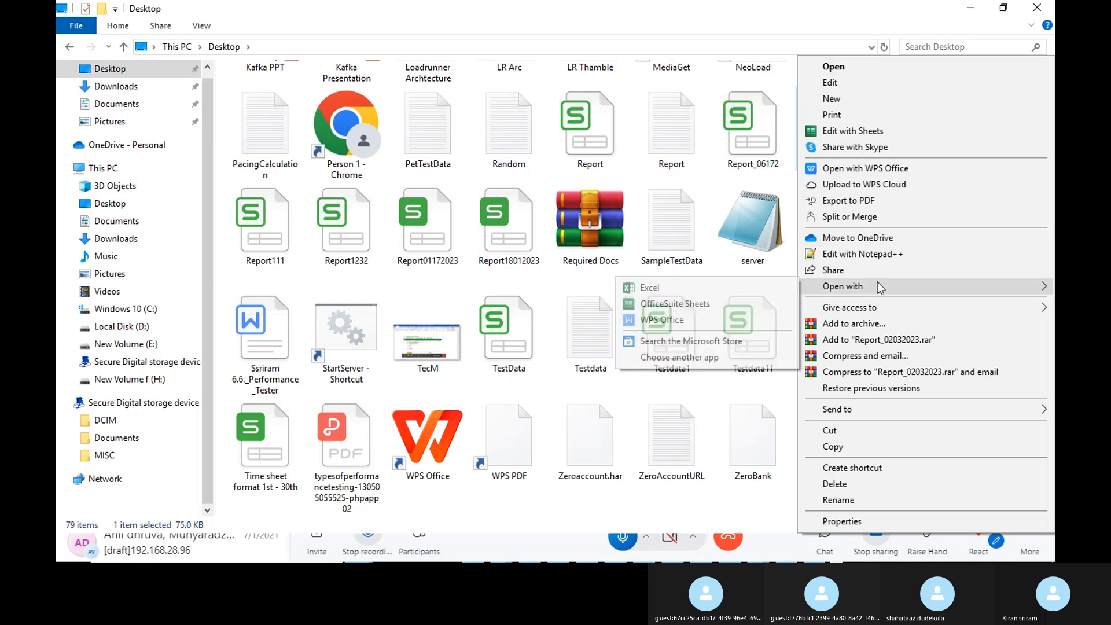
left_click(701, 324)
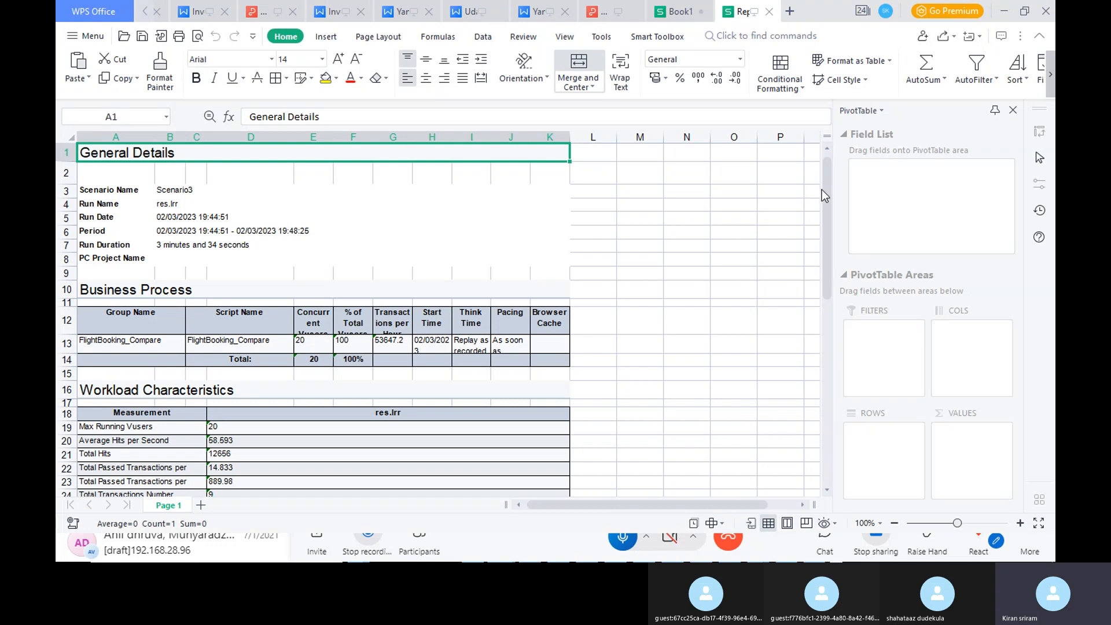
Step: Review the exported report sheet through its Vusers and transactions graph, closing the PivotTable pane
left_click_drag(824, 189, 819, 411)
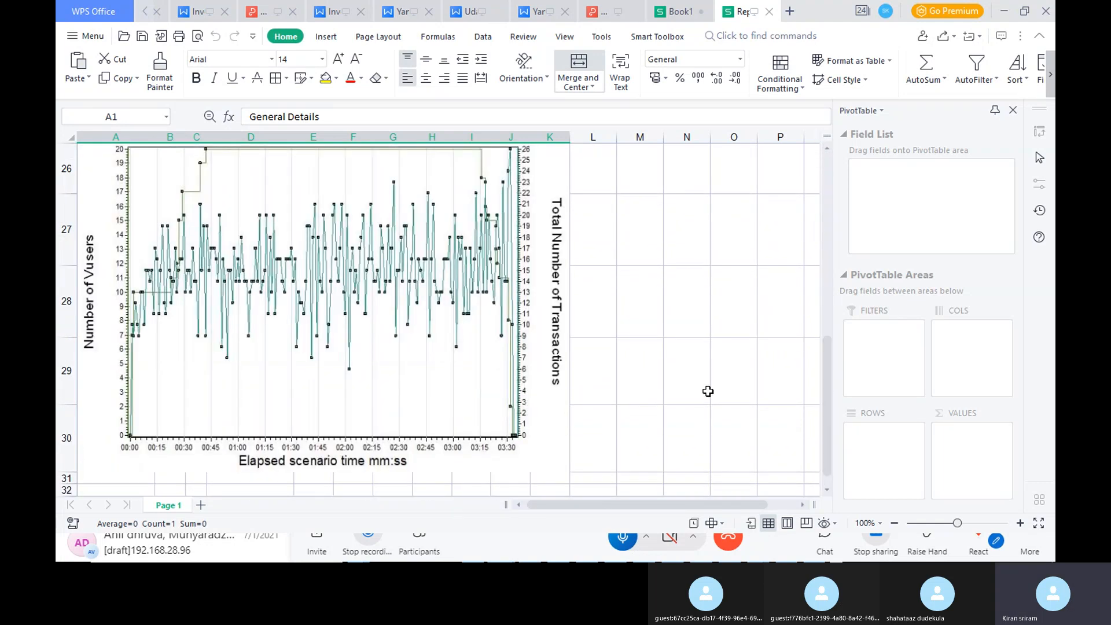
left_click(631, 368)
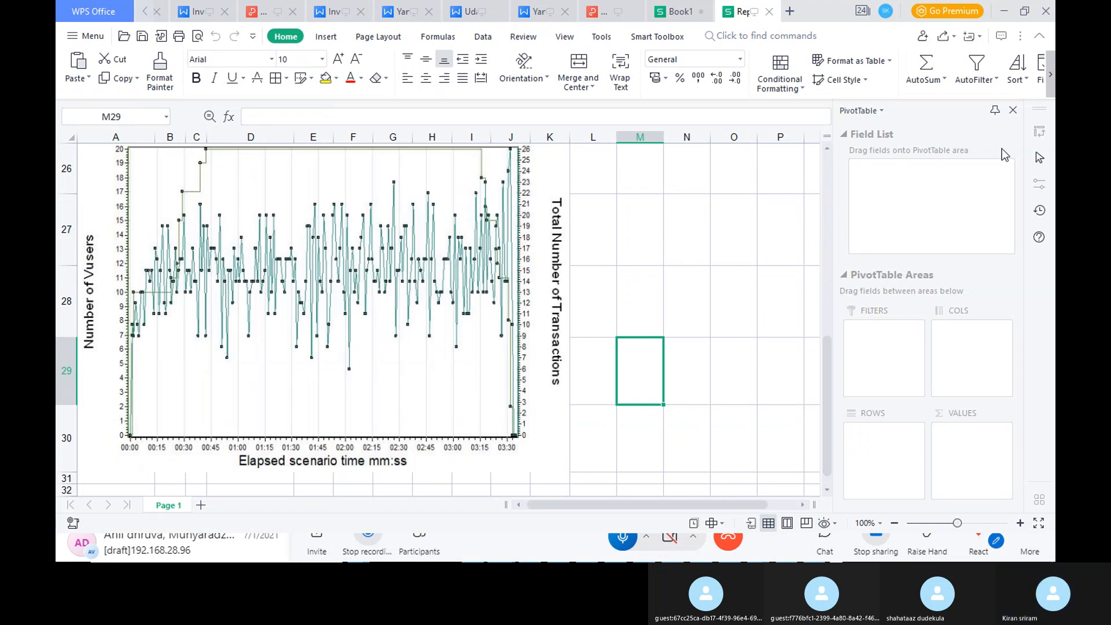
left_click(1012, 110)
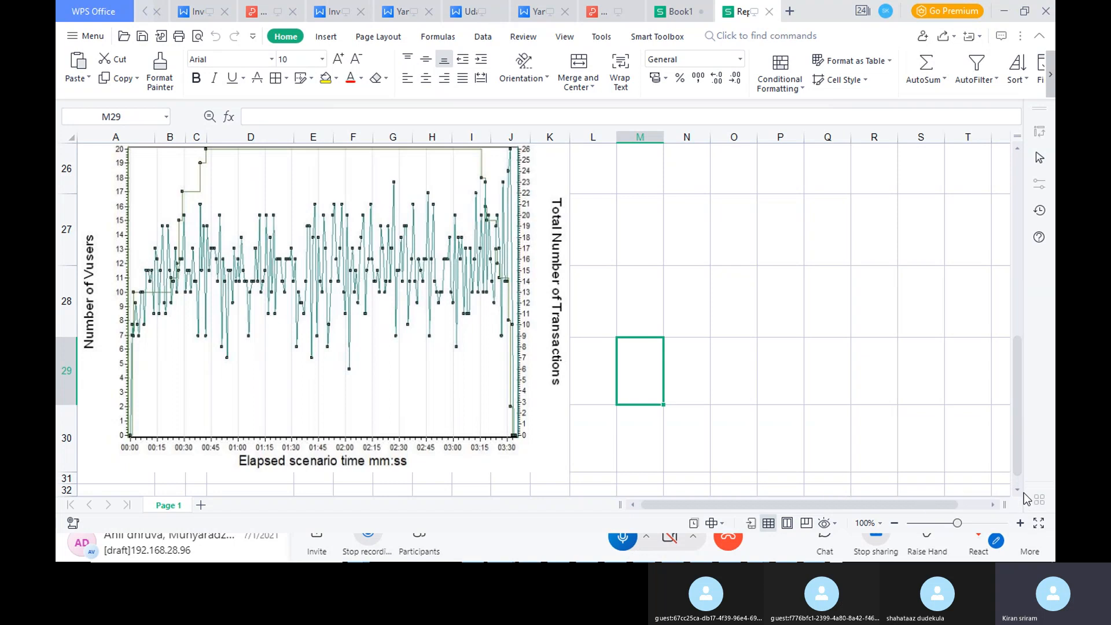
scroll(1020, 491, "down", 3)
scroll(1021, 491, "down", 4)
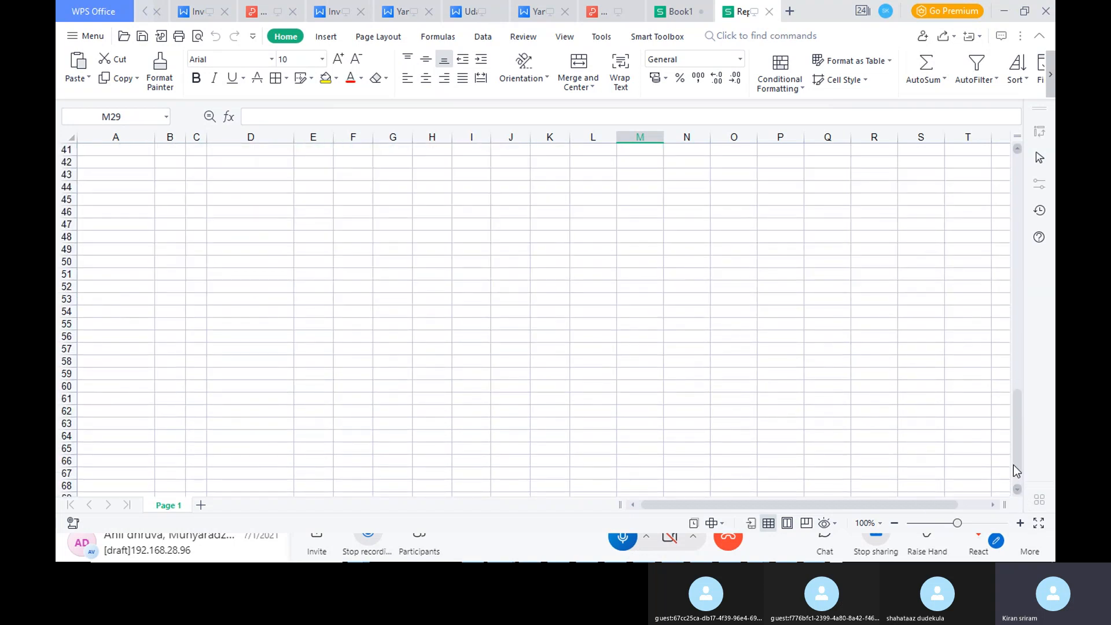
scroll(1015, 175, "up", 13)
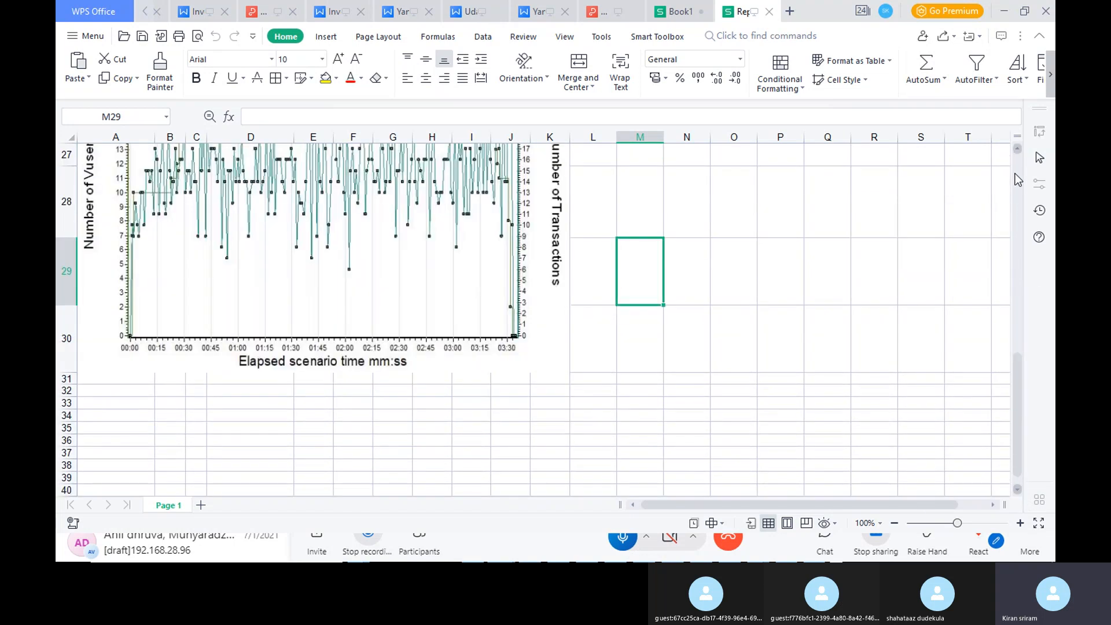
Step: Switch back to LoadRunner Analysis and view the detailed report's General Details, Business Process and Workload Characteristics
key("alt+Tab")
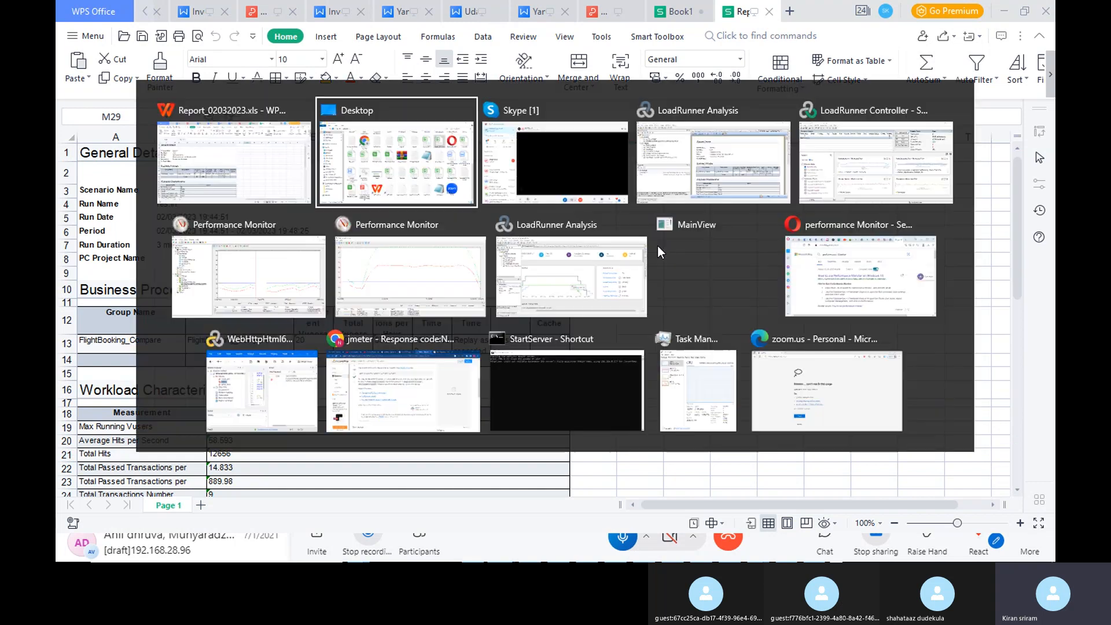
key("alt+Tab")
key("alt+Tab")
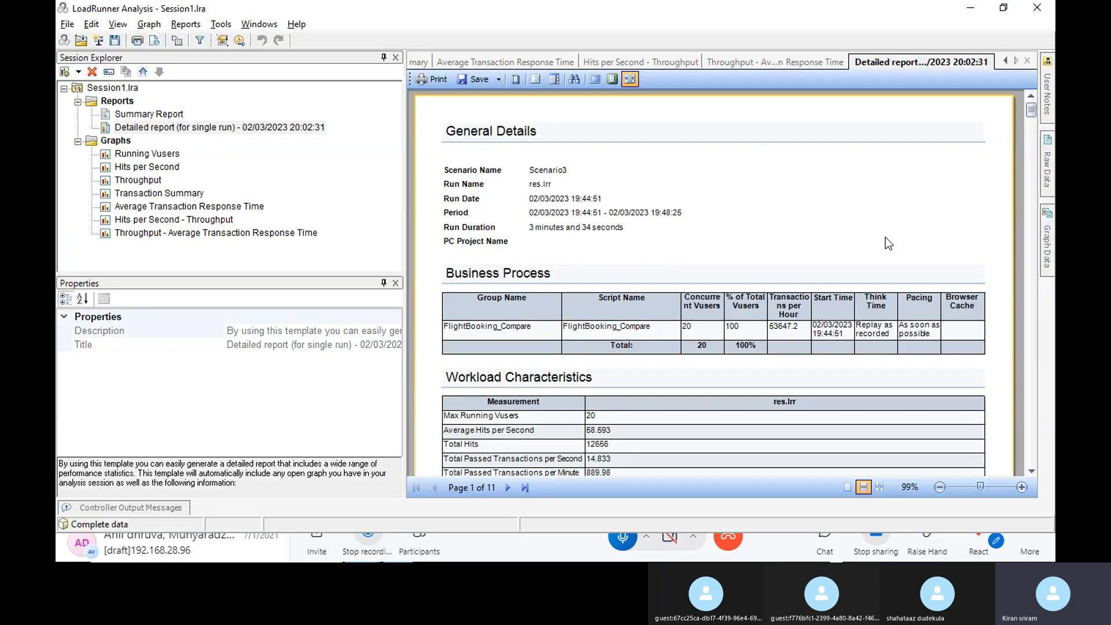
mouse_move(1033, 112)
left_mouse_down()
mouse_move(1008, 477)
mouse_move(1004, 137)
mouse_move(1019, 108)
left_mouse_up()
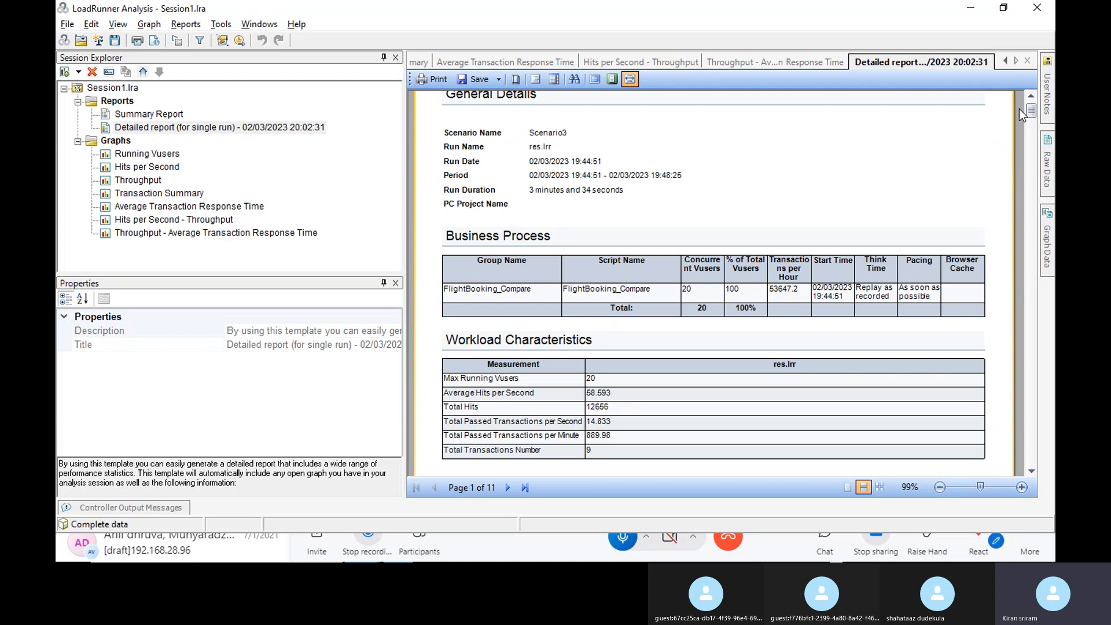
key("alt+Tab")
key("alt+Tab")
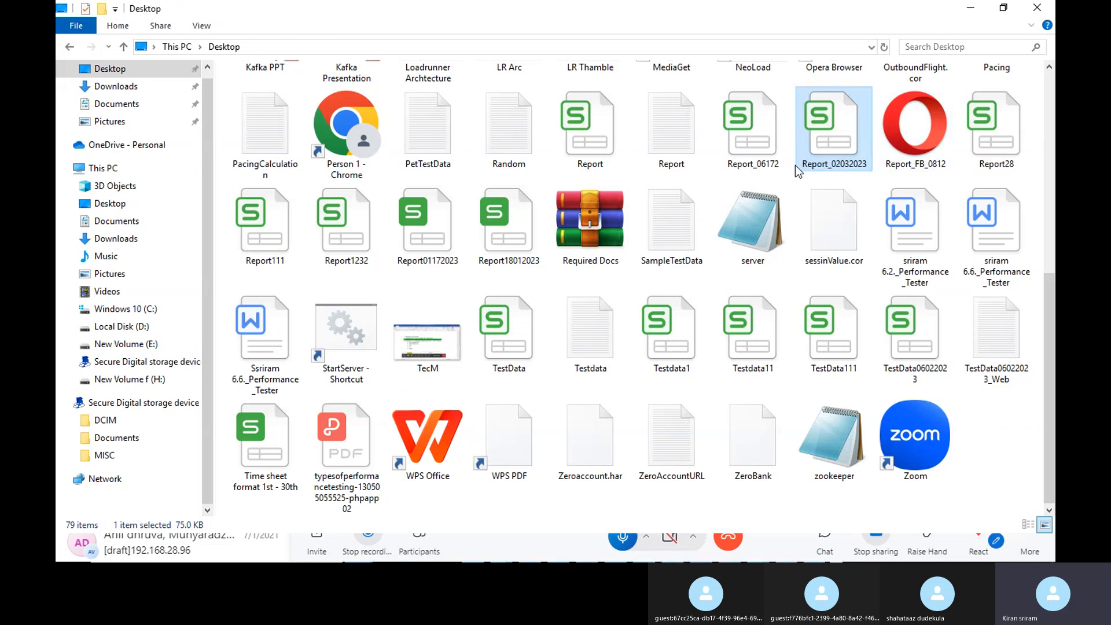
key("alt+Tab")
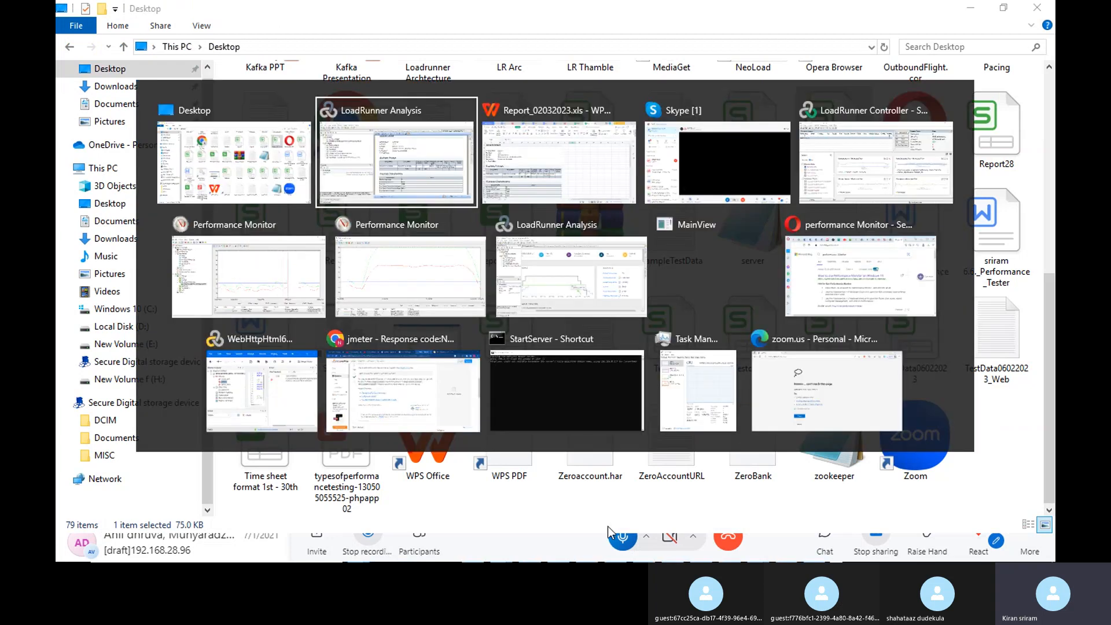
key("alt+Tab")
key("alt+Tab")
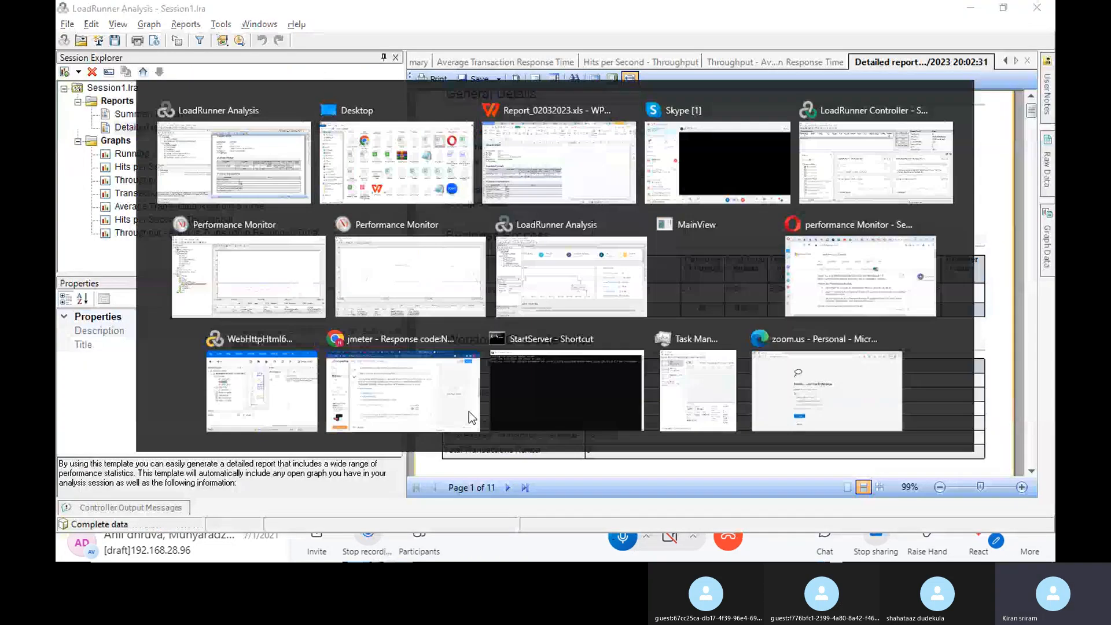